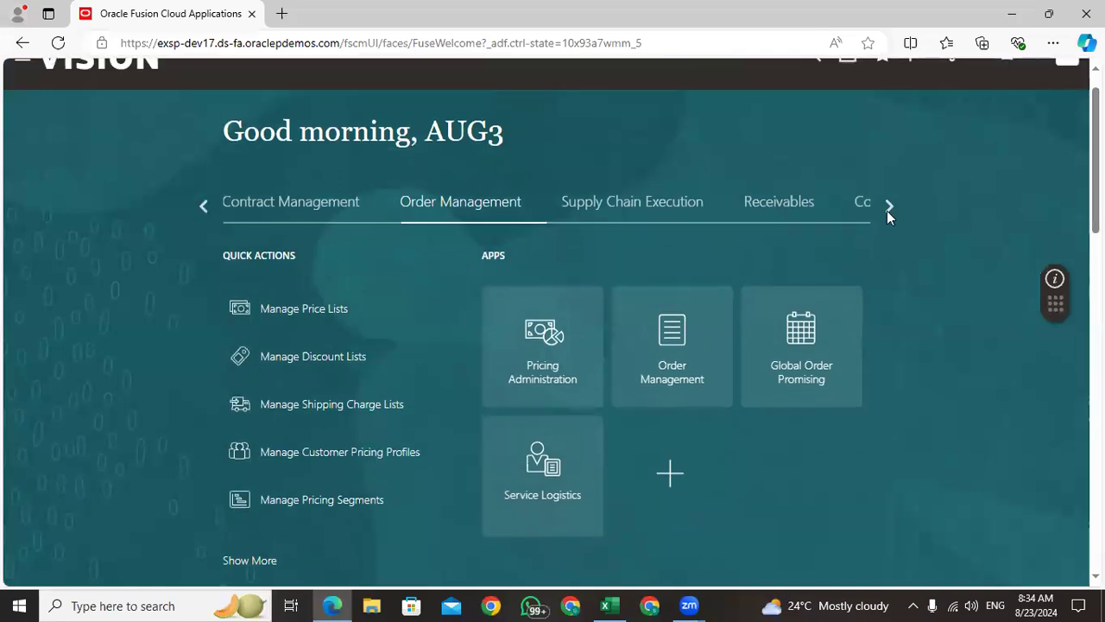
Switch to the RTL MAY BATCH Training workbook in Excel and enter "Create Item" in cell C985.
click(615, 604)
click(406, 363)
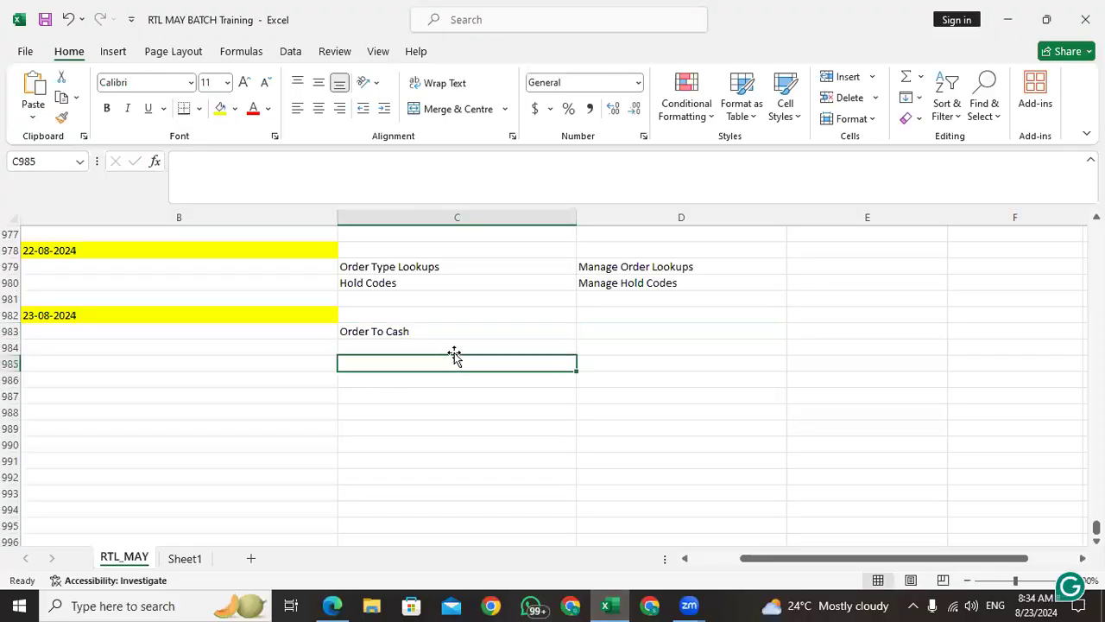
click(459, 348)
click(518, 364)
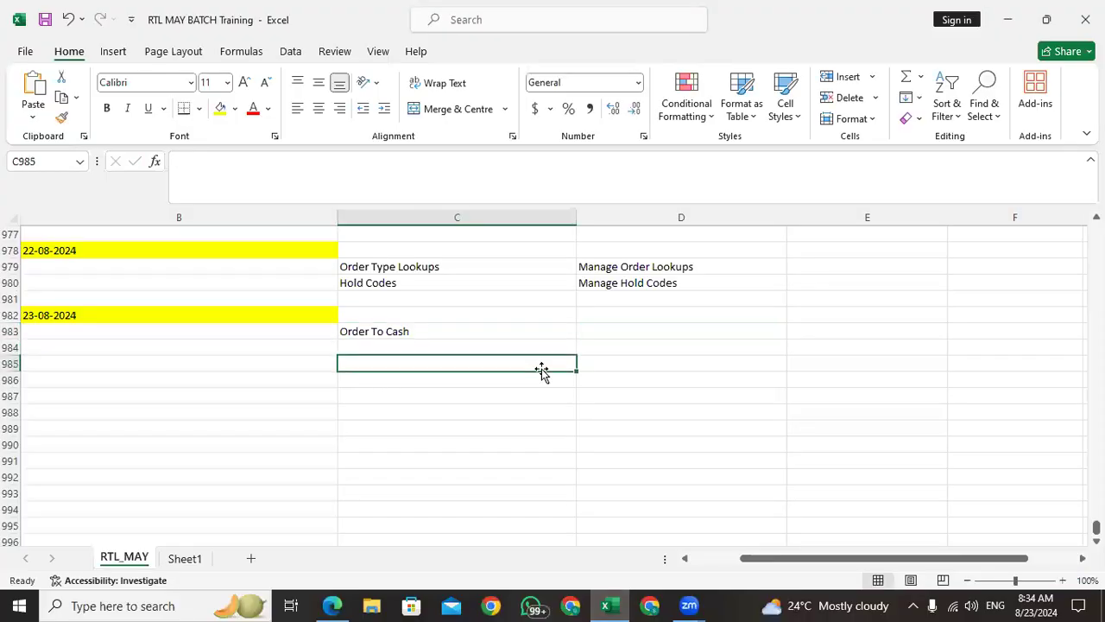
text(Item)
key(BackSpace)
key(BackSpace)
key(BackSpace)
key(BackSpace)
key(BackSpace)
text(Create I)
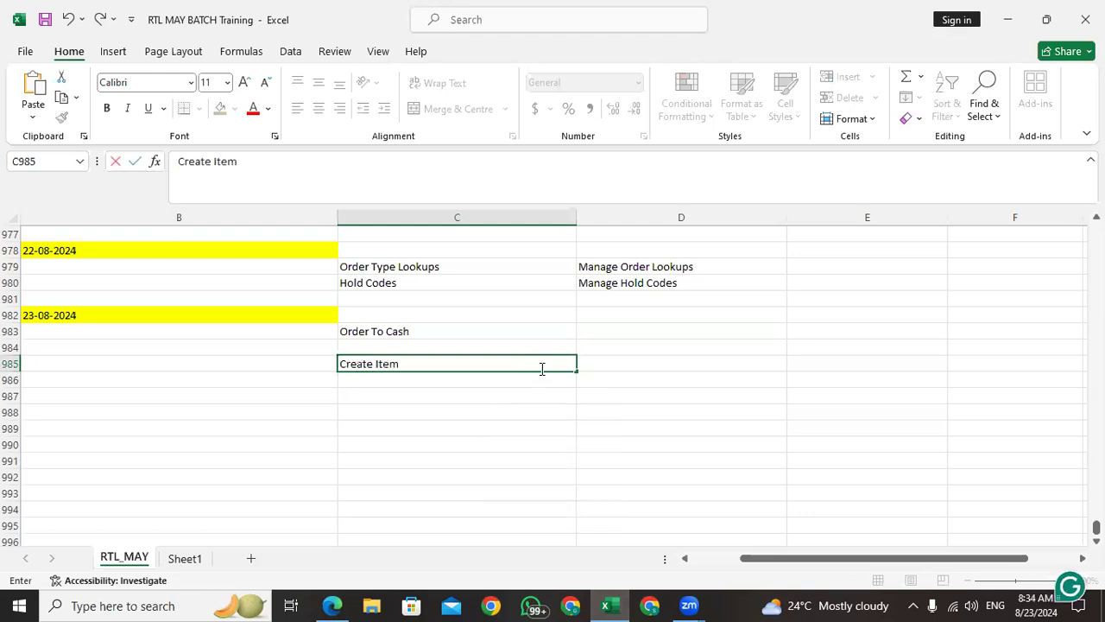
Switch back to Oracle Fusion in the browser and show the Product Management apps and quick actions on the home page.
click(333, 605)
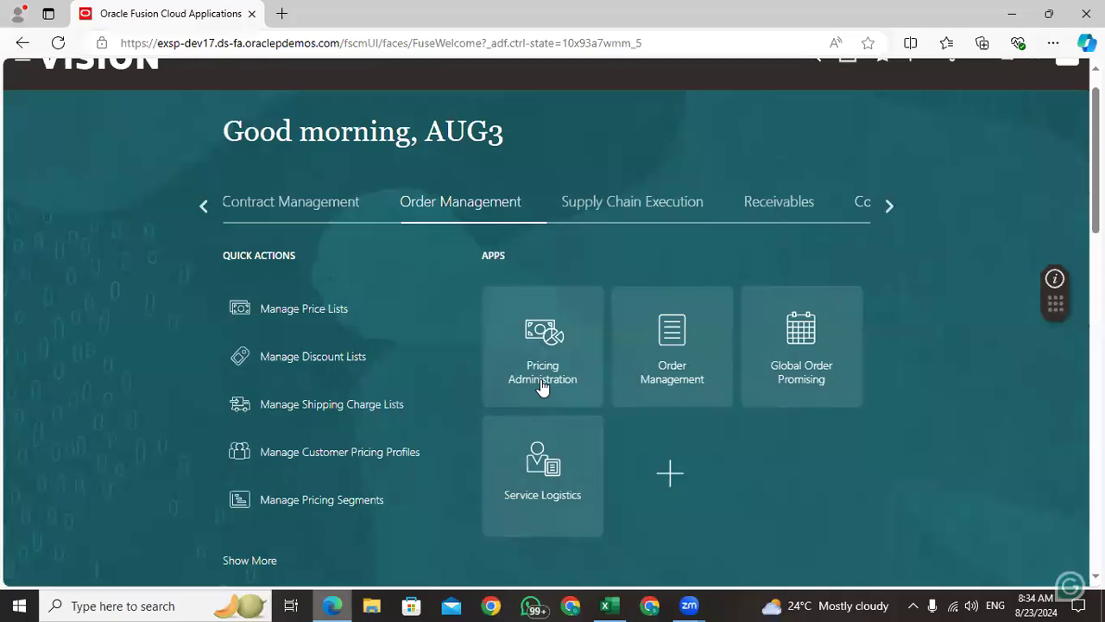
click(890, 206)
click(890, 206)
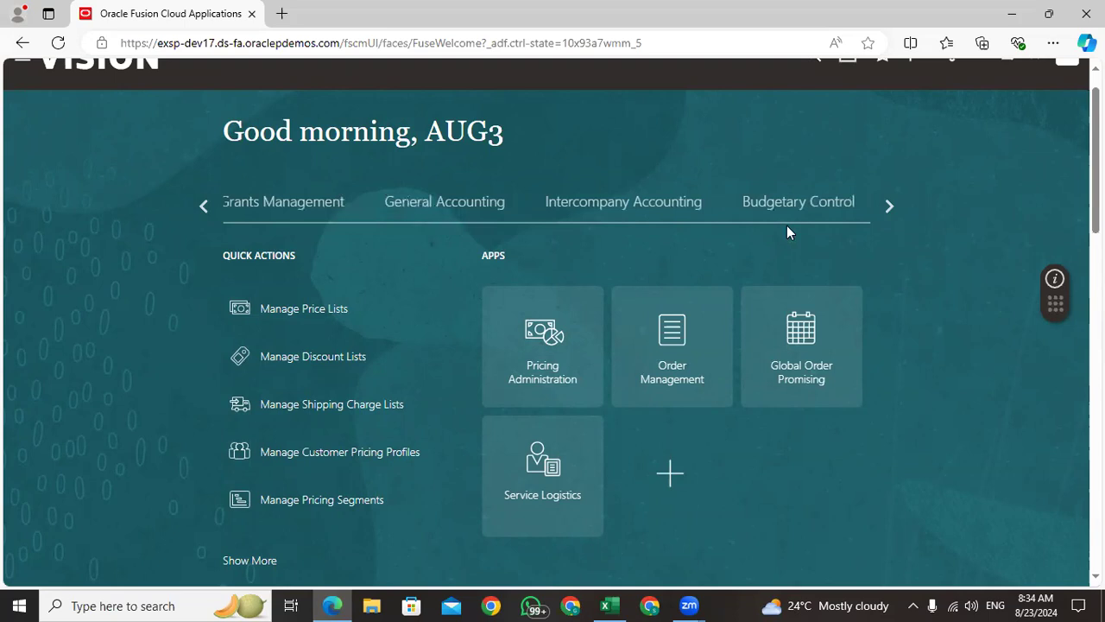
click(890, 205)
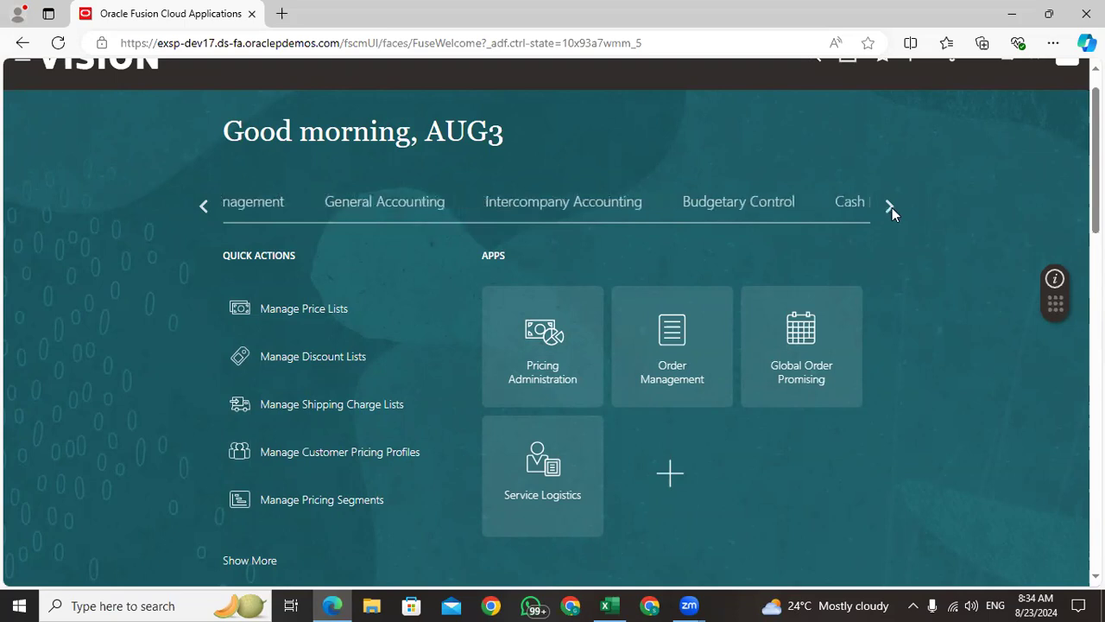
click(193, 200)
click(202, 204)
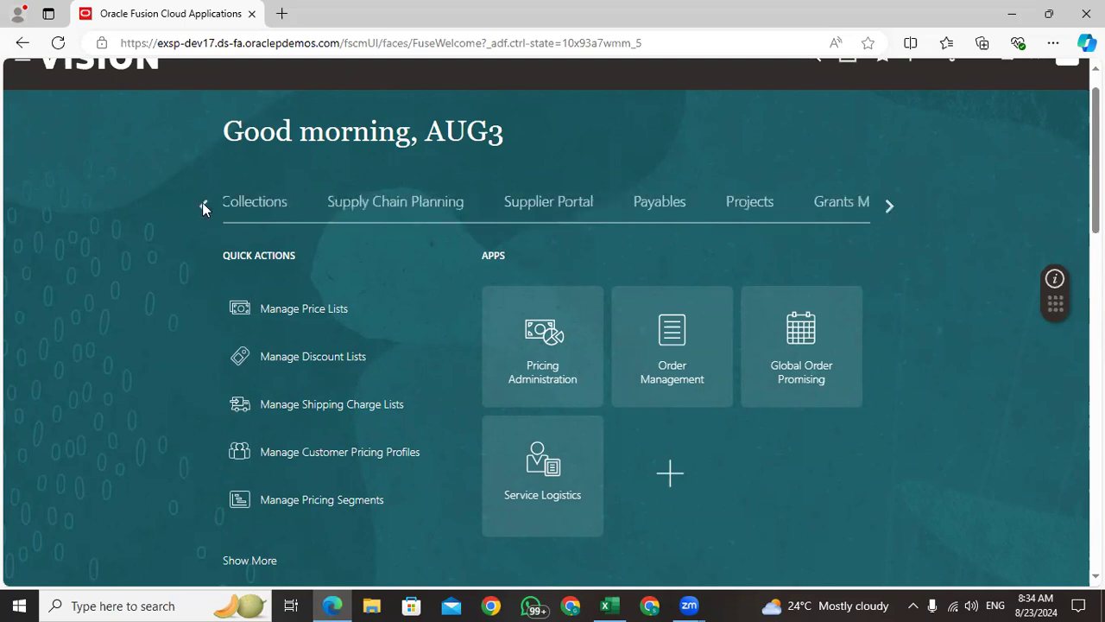
click(203, 206)
click(204, 206)
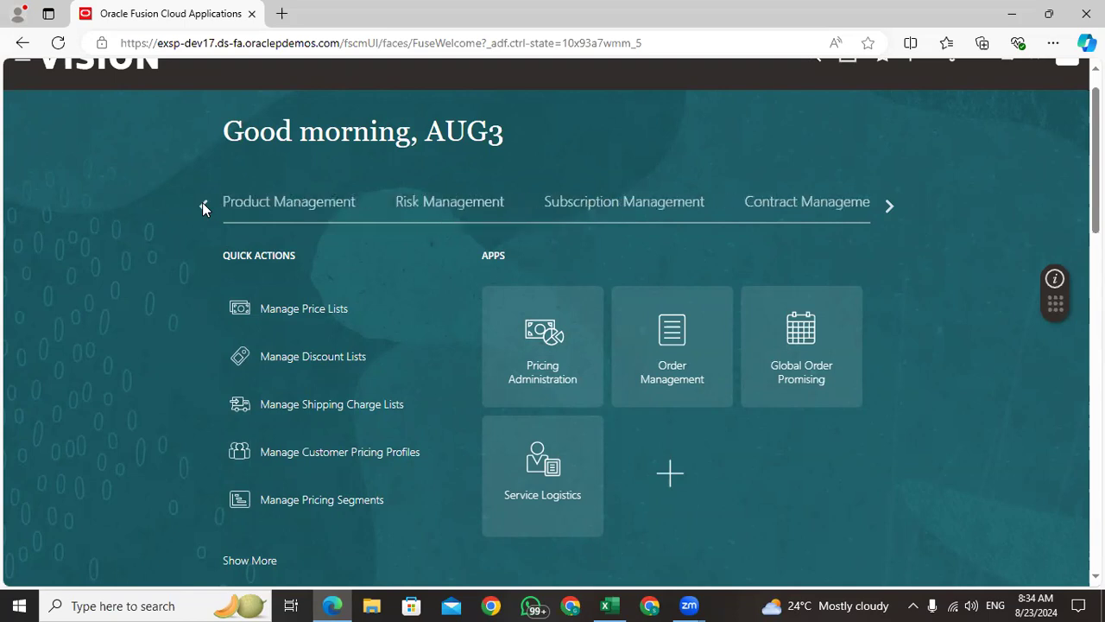
click(203, 207)
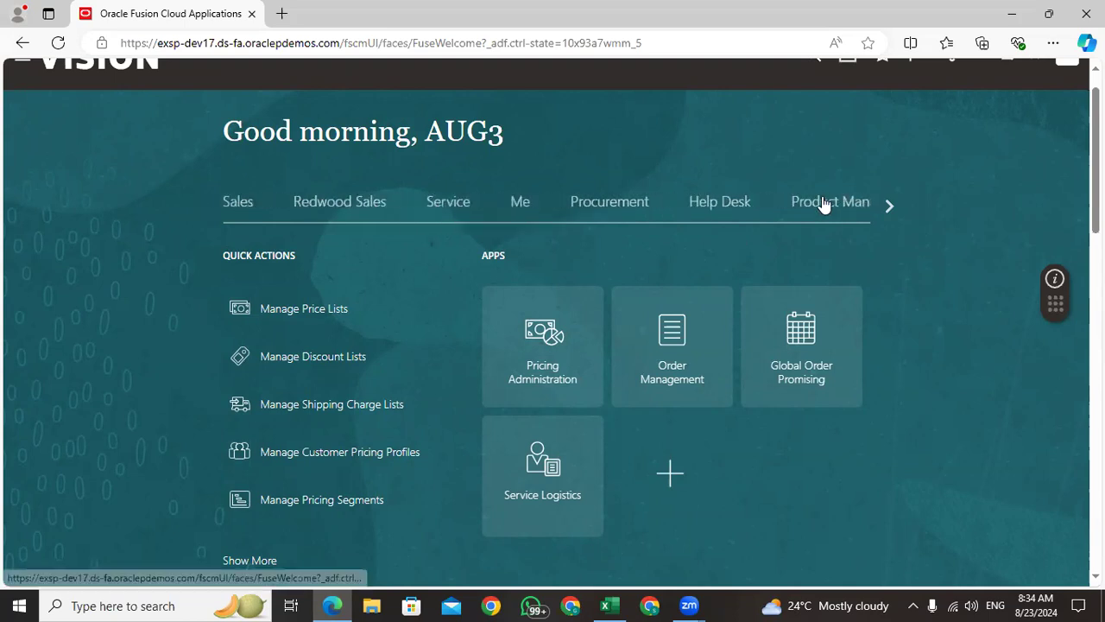
click(829, 202)
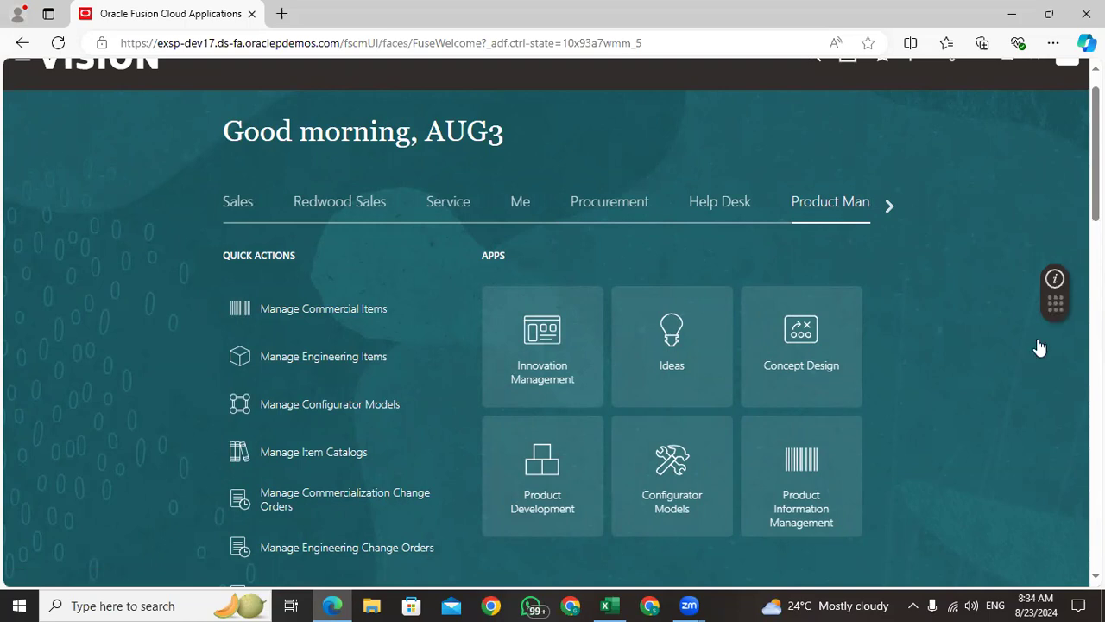
Start creating a new item in Product Information Management and set its organization to 000.
click(973, 132)
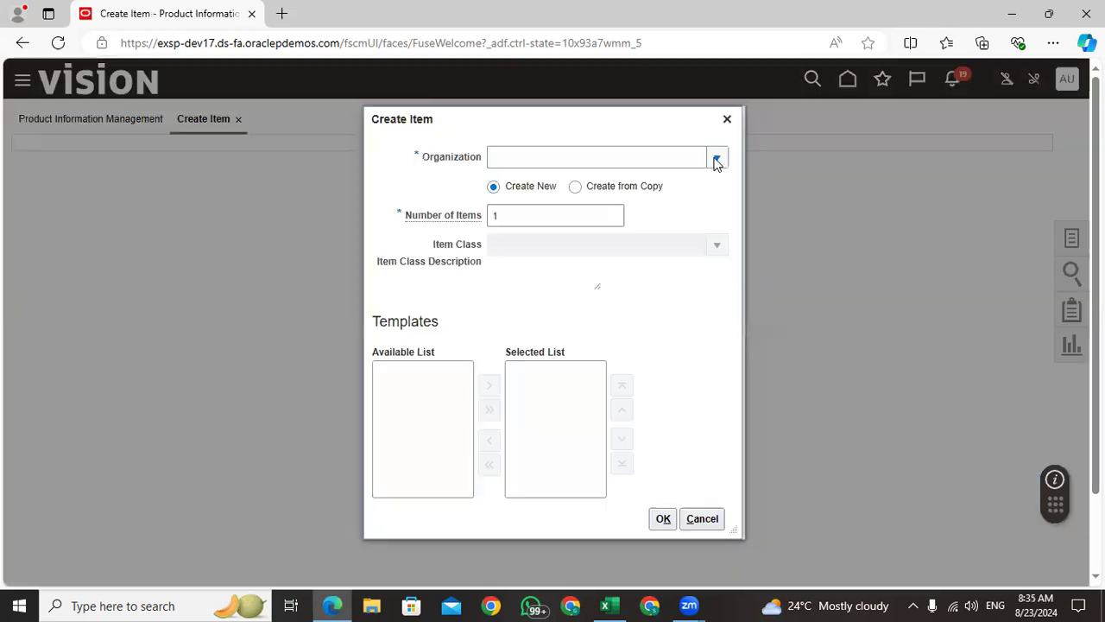
click(716, 158)
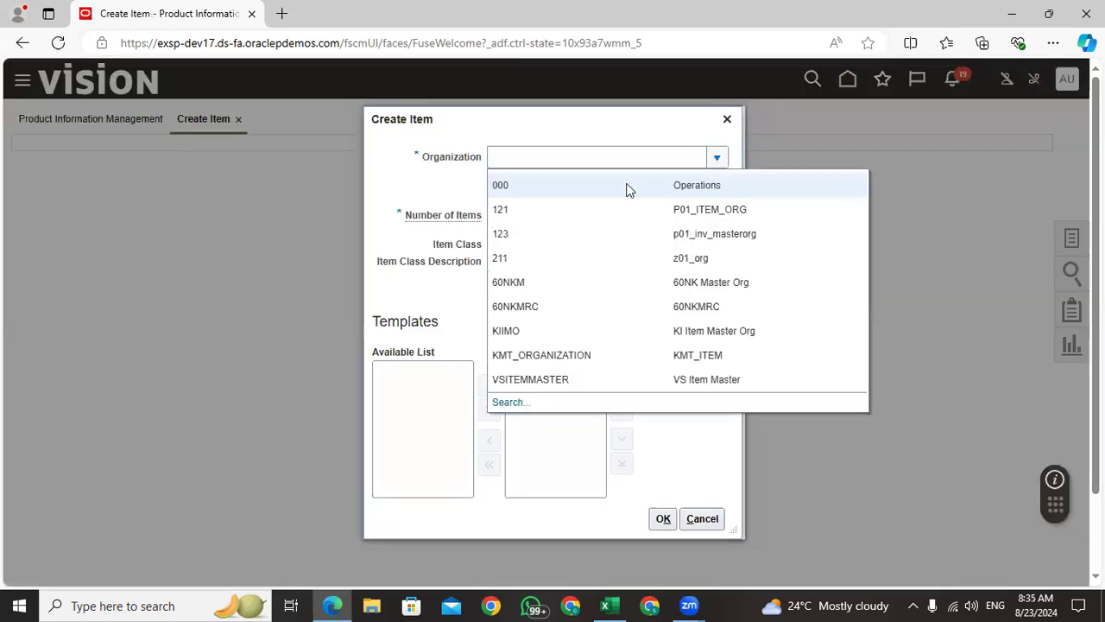
click(628, 187)
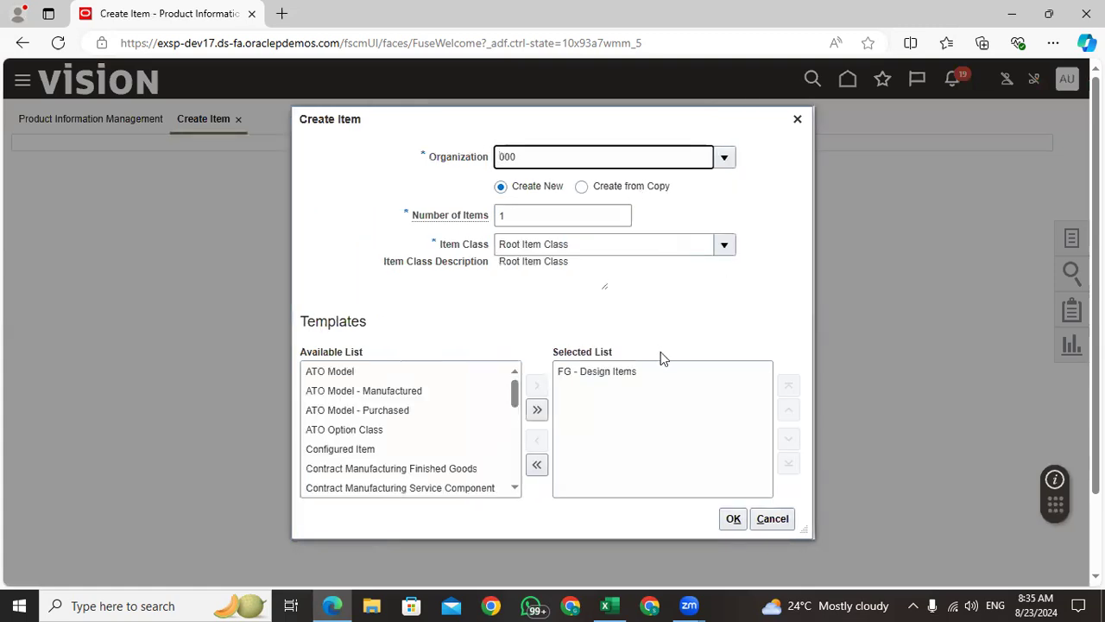
Replace the preselected FG - Design Items template with the Finished Goods template and proceed with creating the item.
click(648, 371)
click(536, 440)
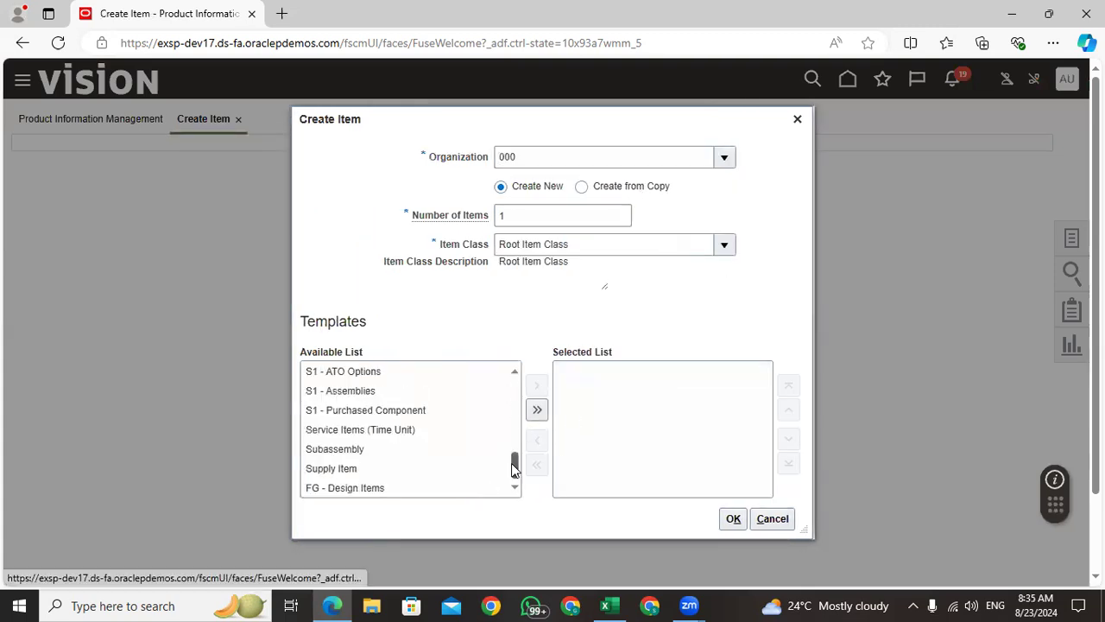
drag(513, 467, 520, 423)
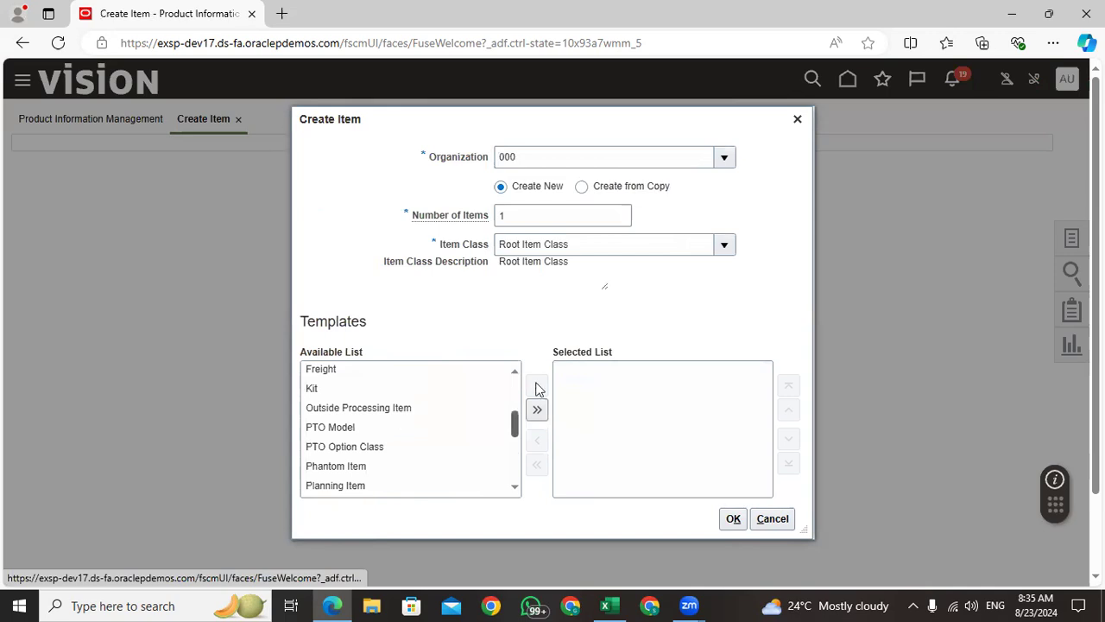
click(538, 390)
click(731, 519)
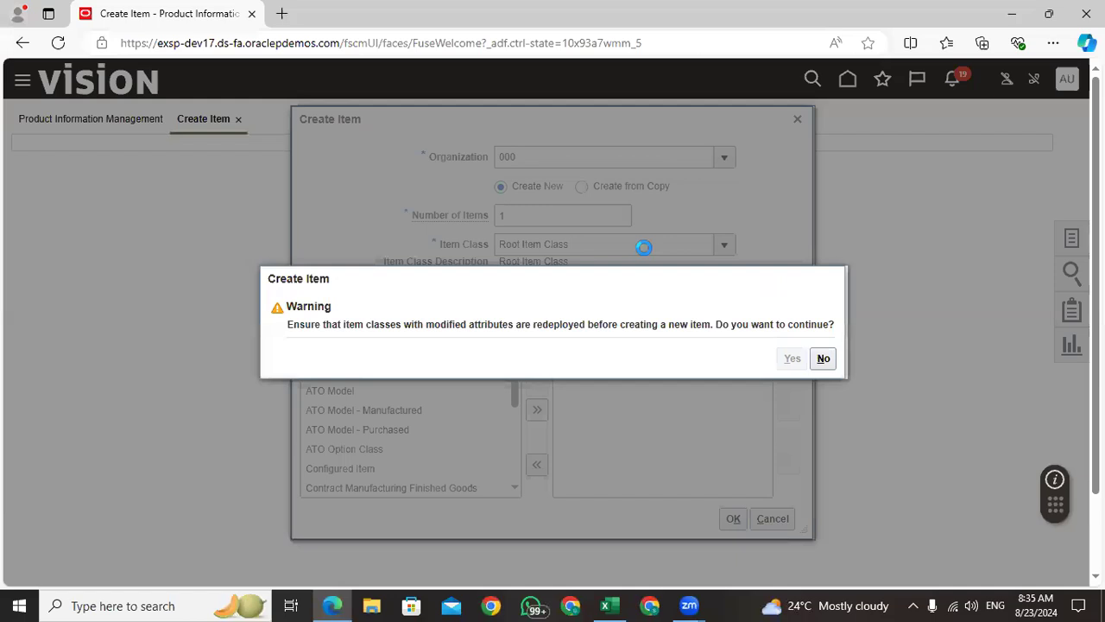
Name the item "Iphone Item" and copy the same text into its description.
text(Ih)
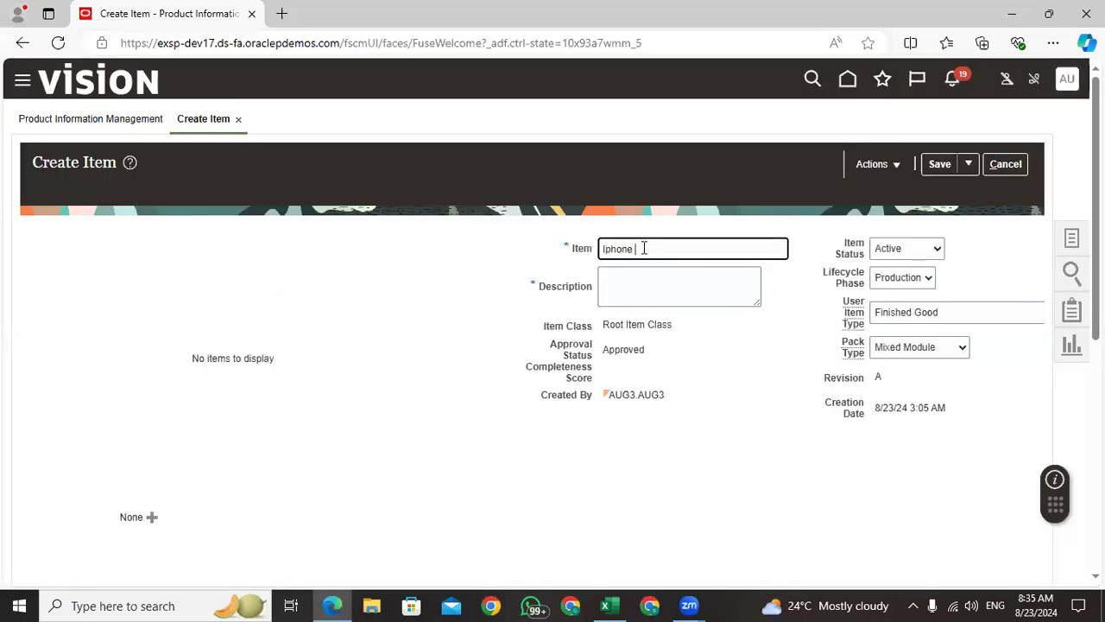
text(t)
drag(679, 253, 365, 285)
key(ctrl+c)
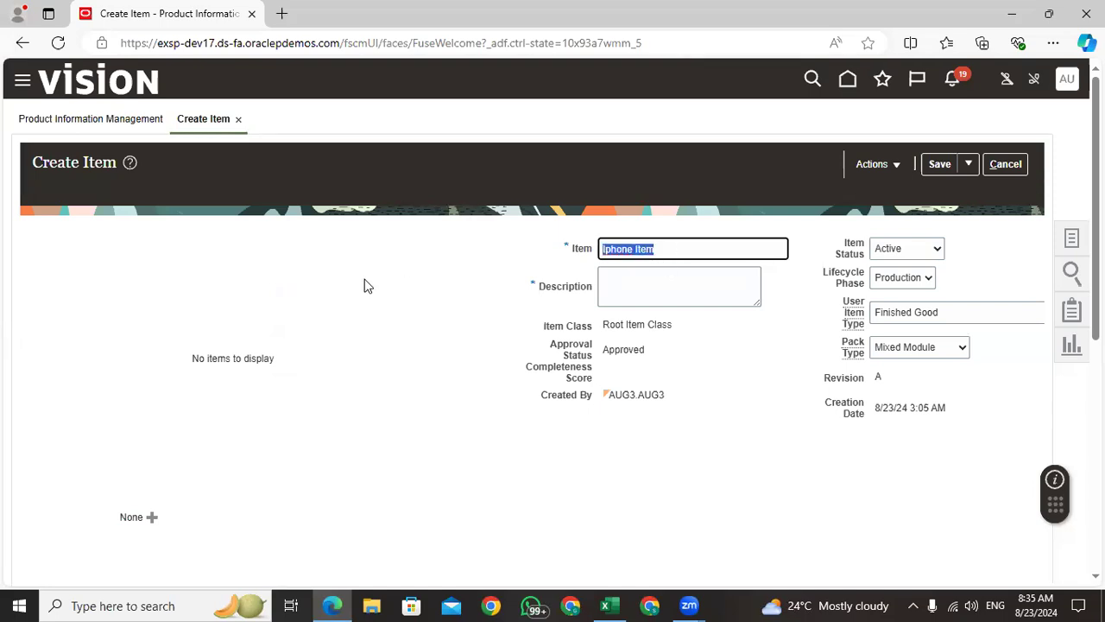
click(609, 299)
key(ctrl+v)
click(745, 405)
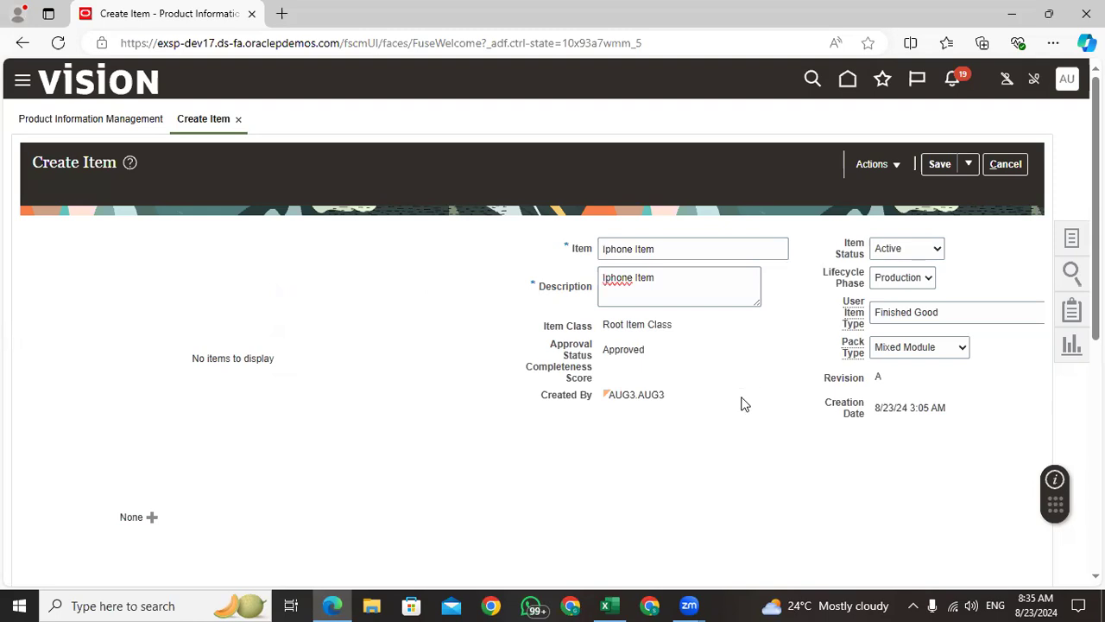
Correct the spelling to "iPhone Item" in both the item name and the description.
right_click(611, 279)
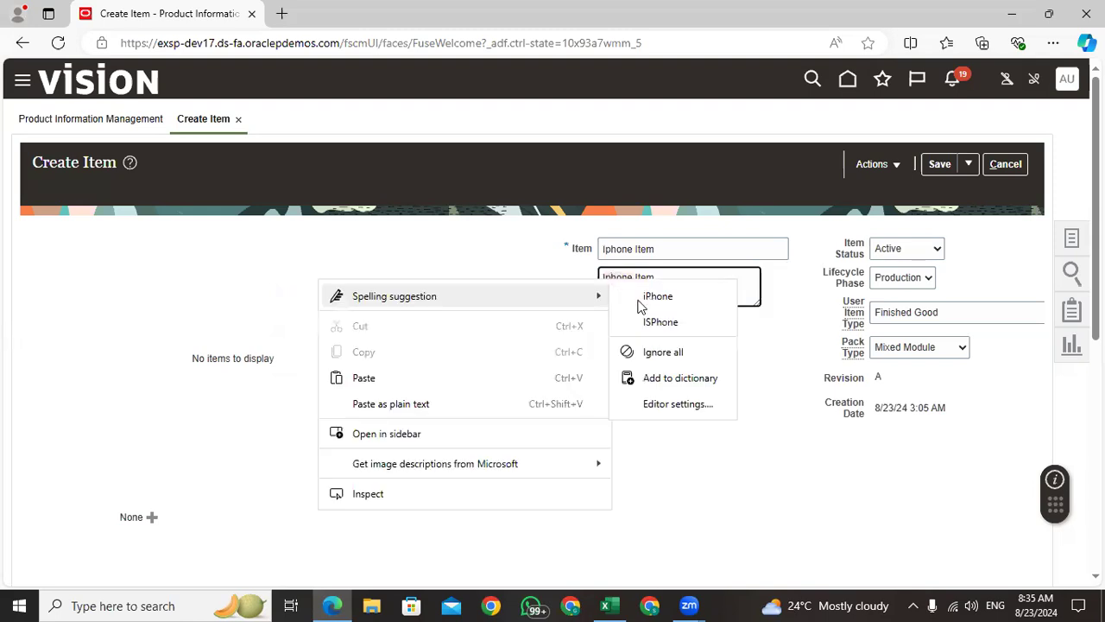
click(649, 296)
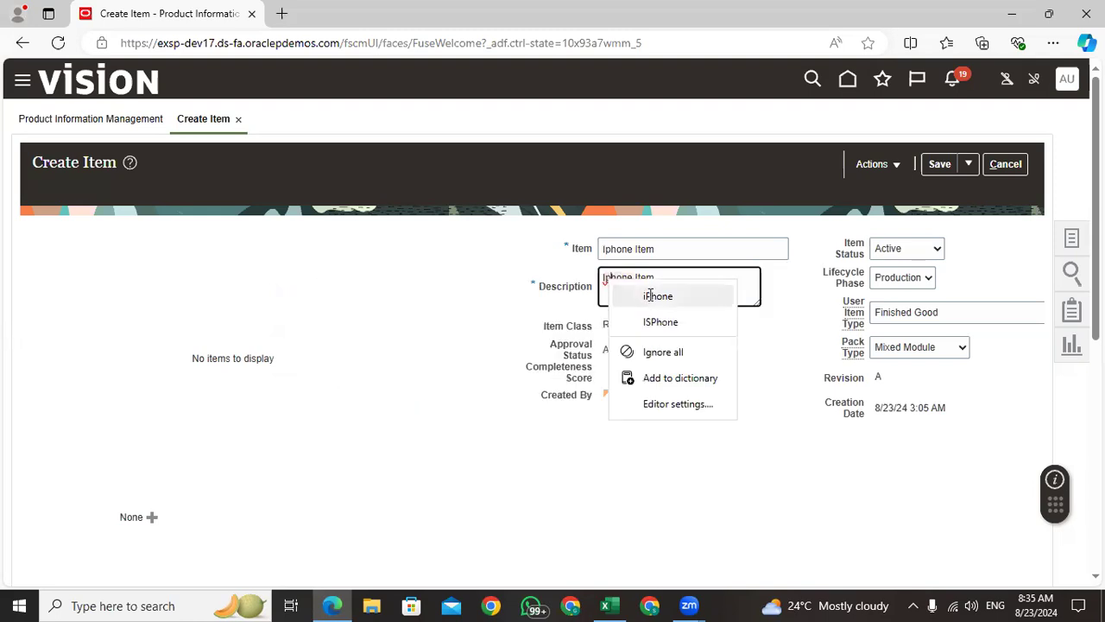
click(609, 249)
key(BackSpace)
text(i)
click(680, 274)
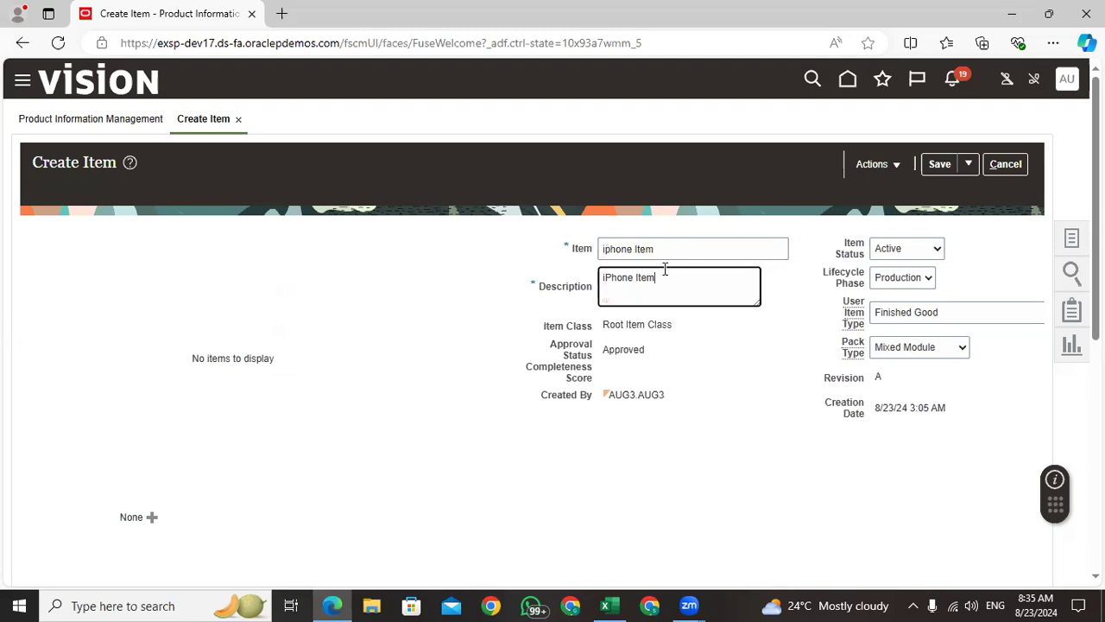
click(609, 252)
key(BackSpace)
text(P)
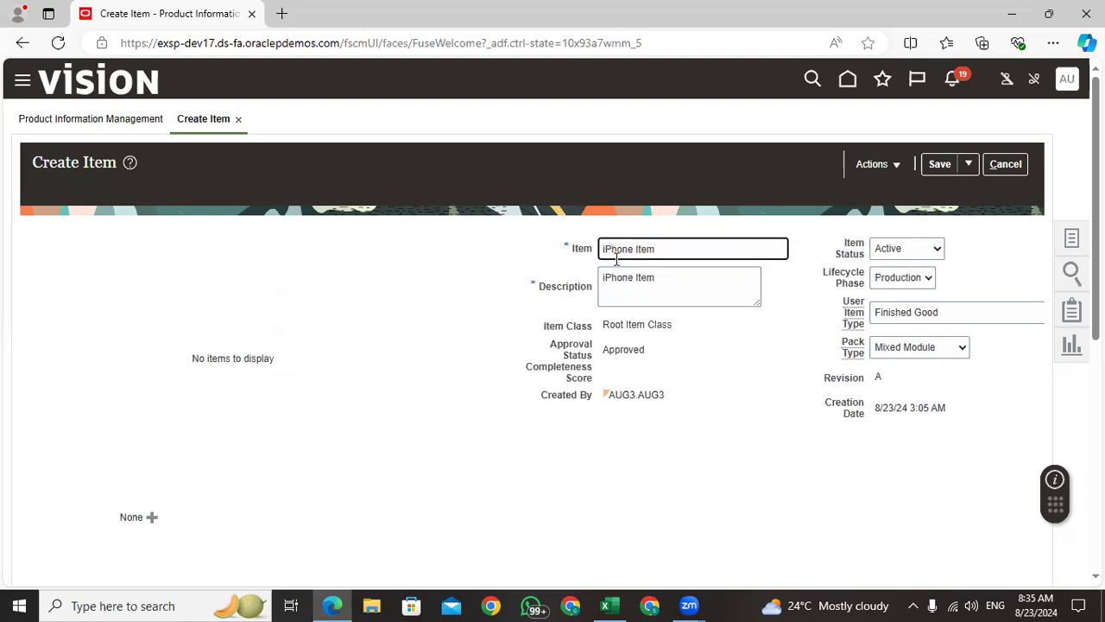
click(674, 425)
Check the item's Sales and Order Management and Inventory specifications, including Customer Ordered and Inventory Item, and save the item.
scroll(669, 422, down, 5)
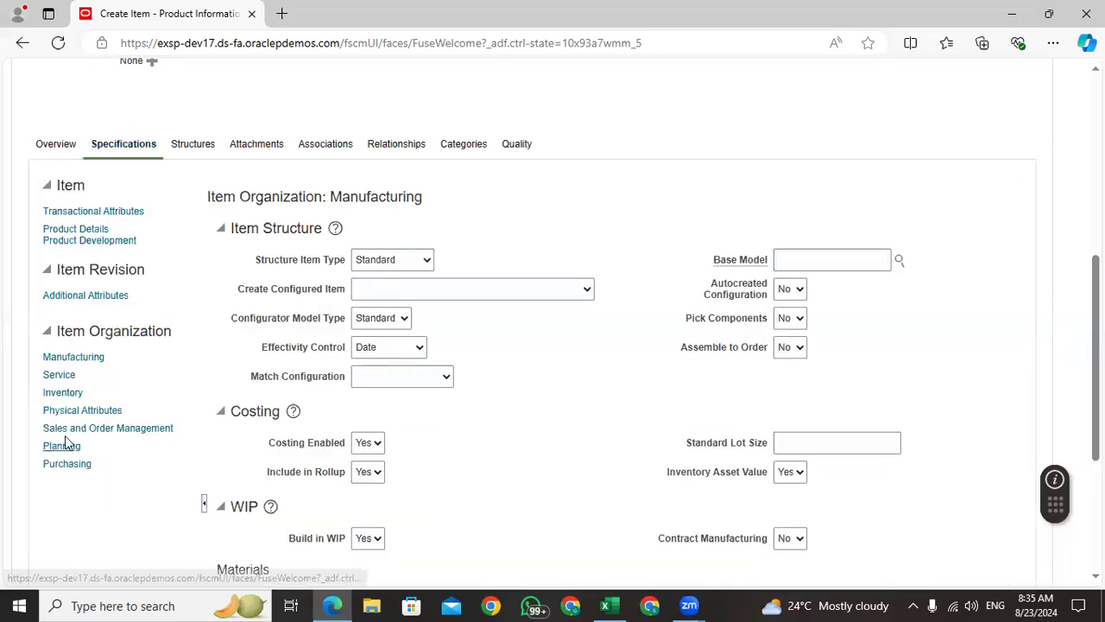
click(69, 428)
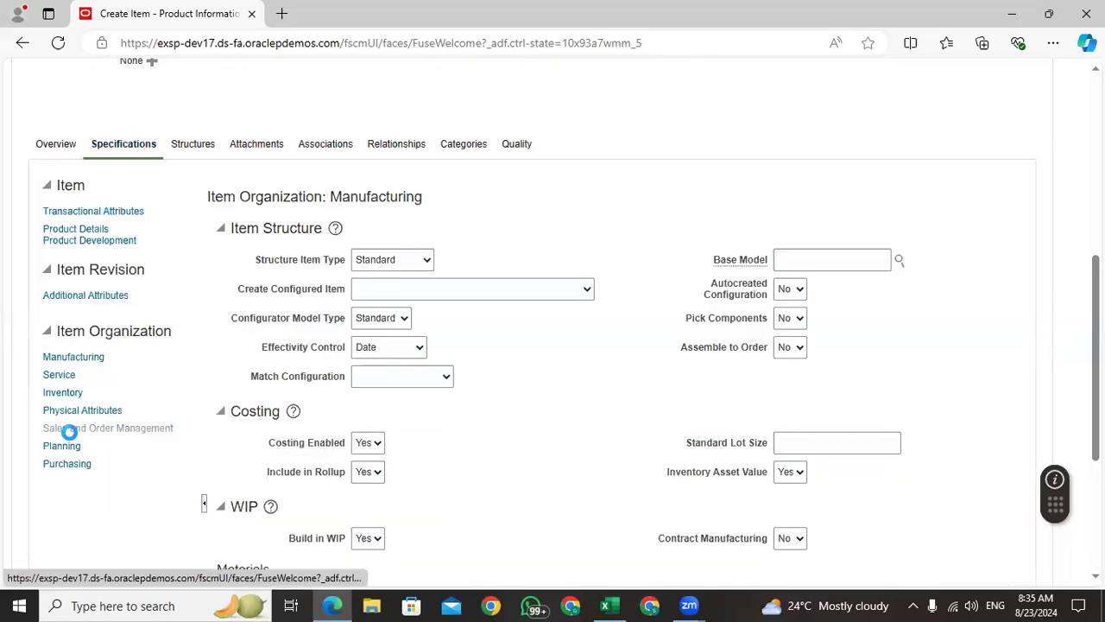
drag(274, 267, 348, 266)
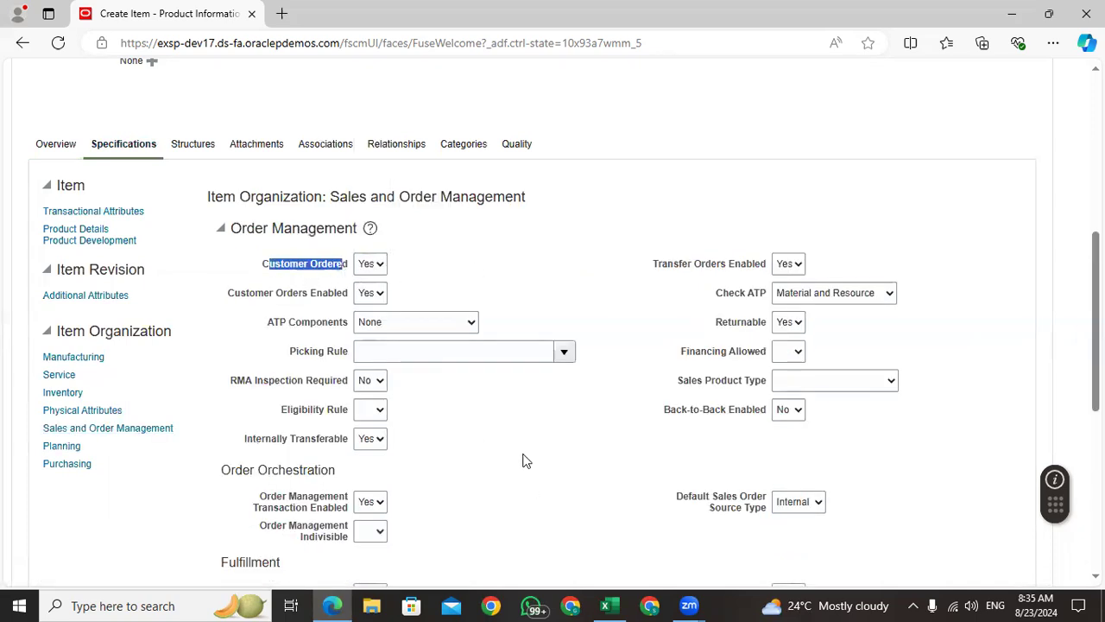
click(60, 392)
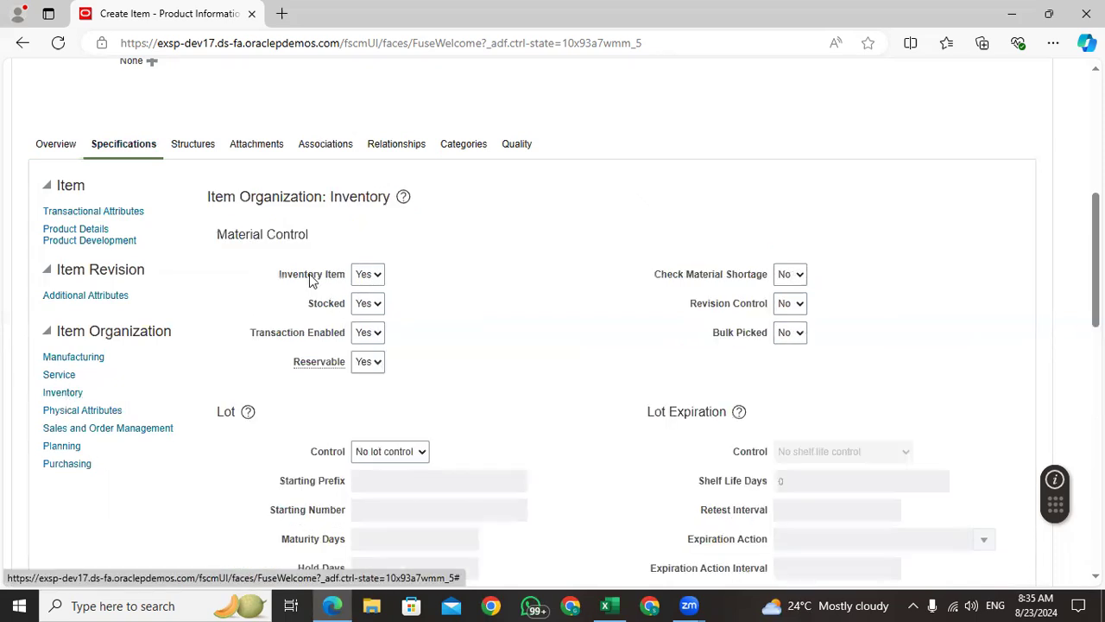
drag(278, 273, 352, 289)
click(547, 372)
scroll(768, 197, up, 5)
click(937, 166)
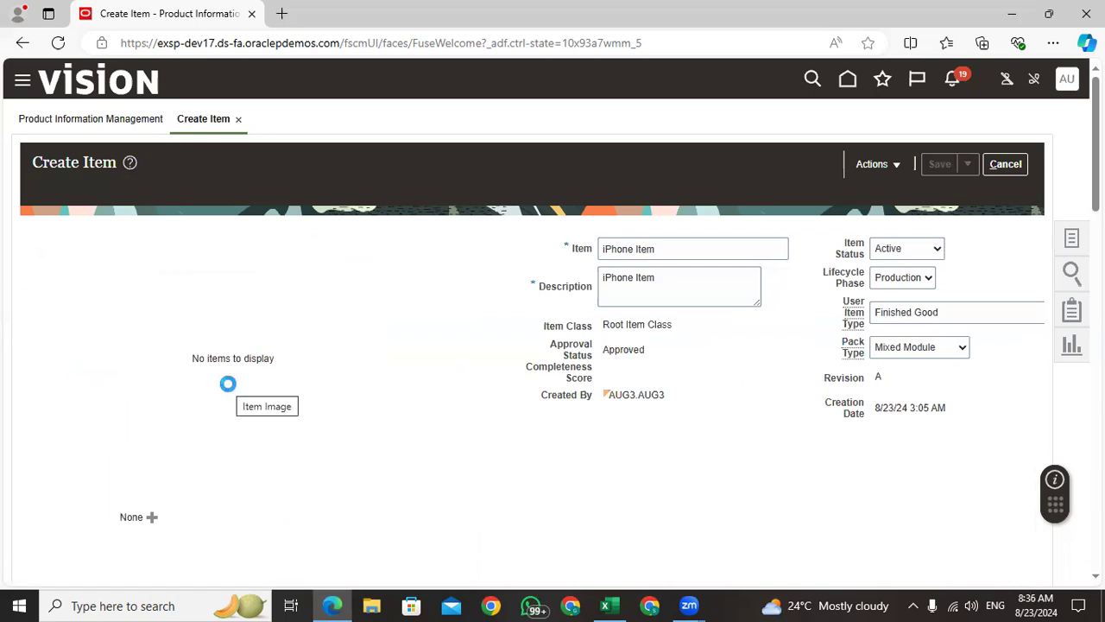
Associate the item with organization 001 (Seattle) using the Finished Goods (000) template.
scroll(239, 382, down, 5)
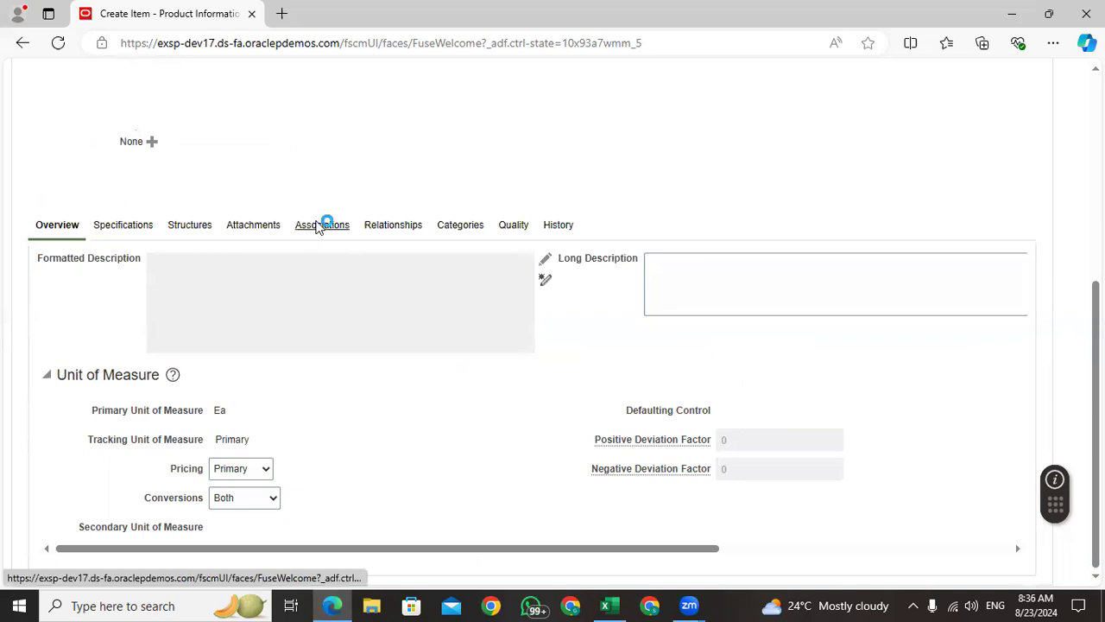
click(238, 427)
click(582, 187)
text(001)
key(Return)
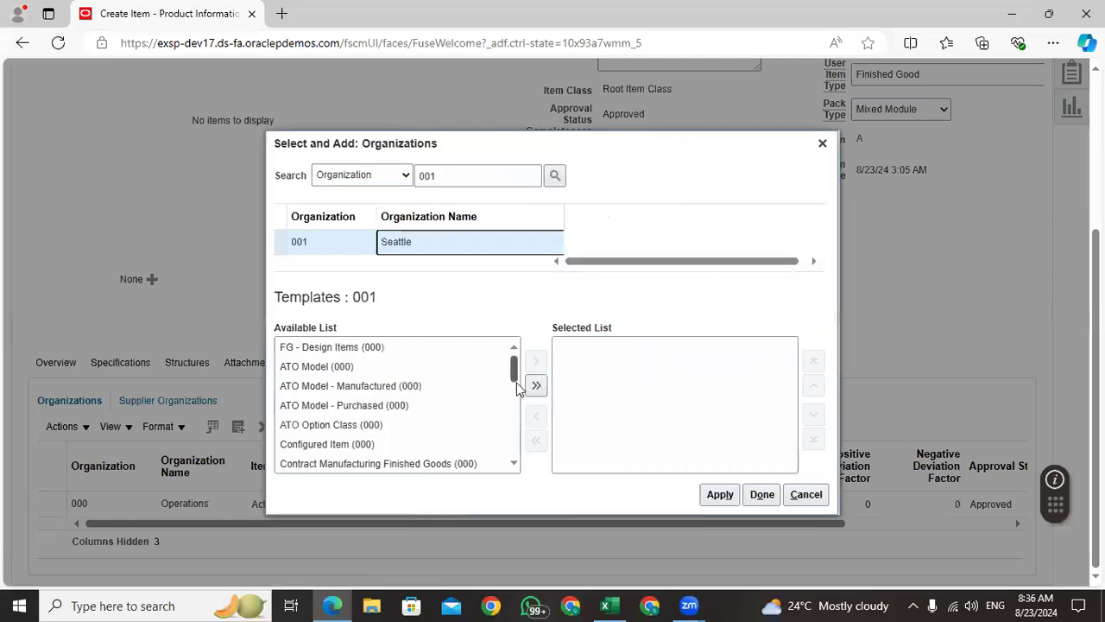
drag(519, 366, 516, 389)
click(420, 394)
click(533, 359)
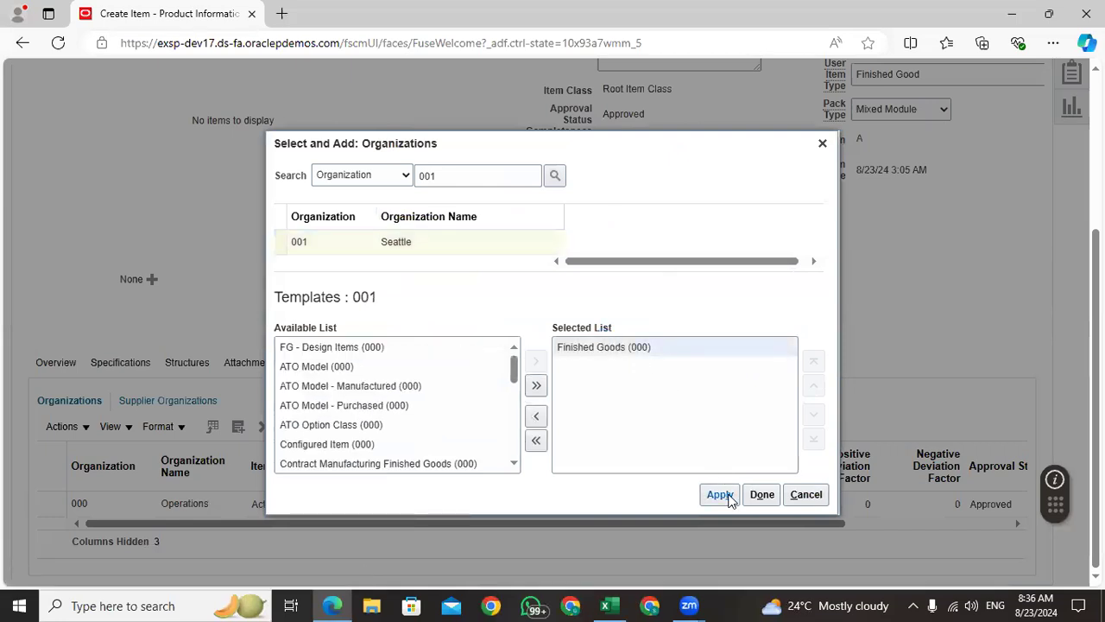
click(760, 495)
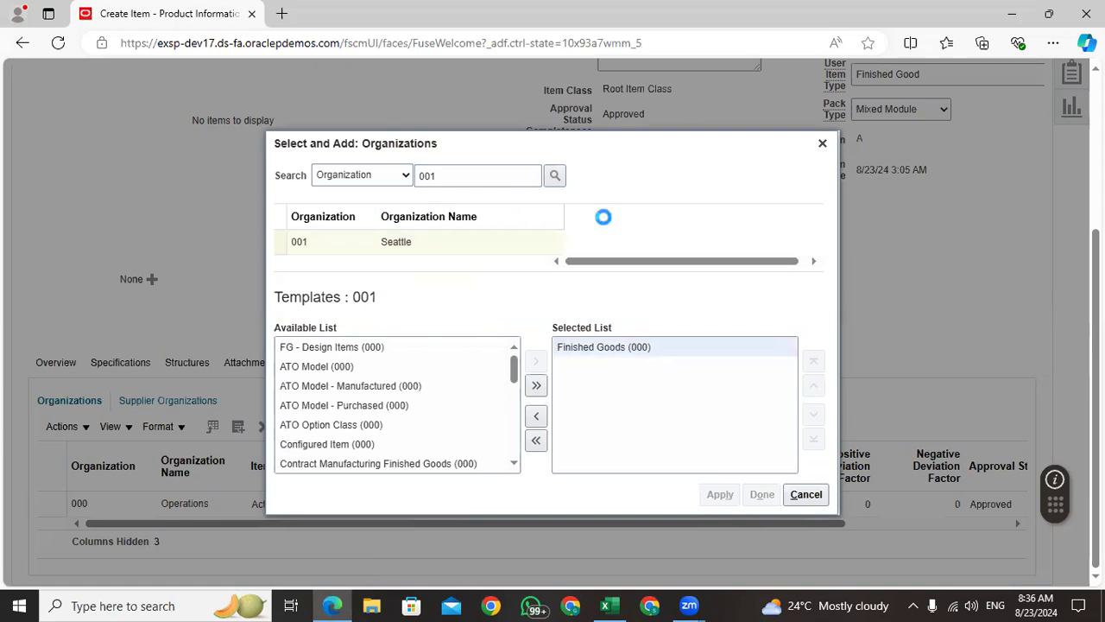
Save the iPhone Item with its new organization assignment and close it.
scroll(913, 229, up, 2)
scroll(911, 225, up, 1)
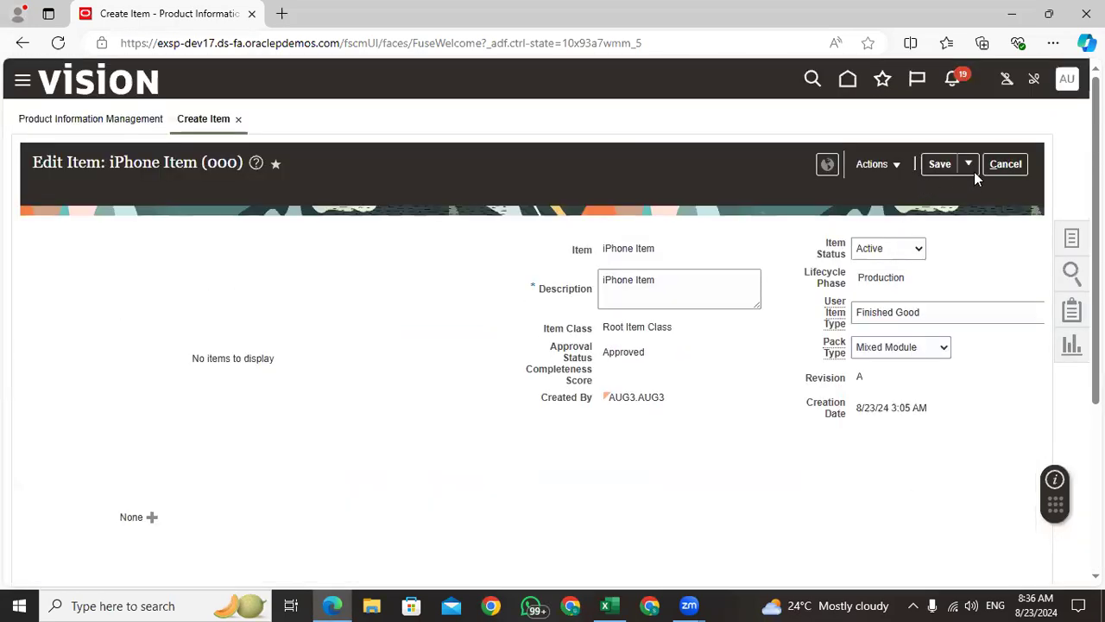
click(970, 166)
click(952, 202)
click(966, 170)
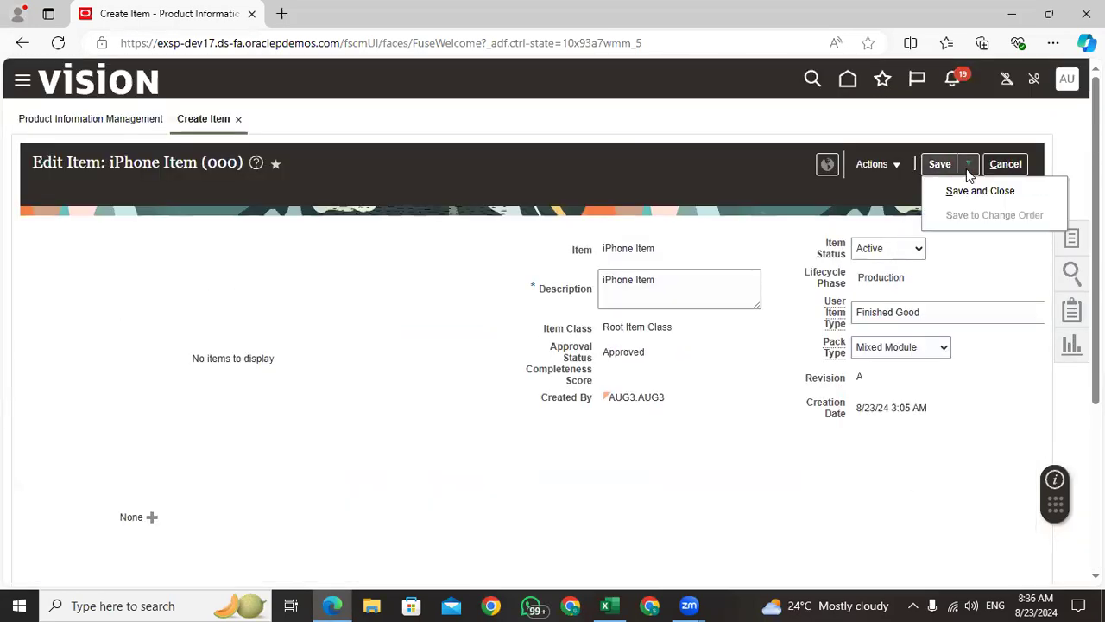
click(964, 191)
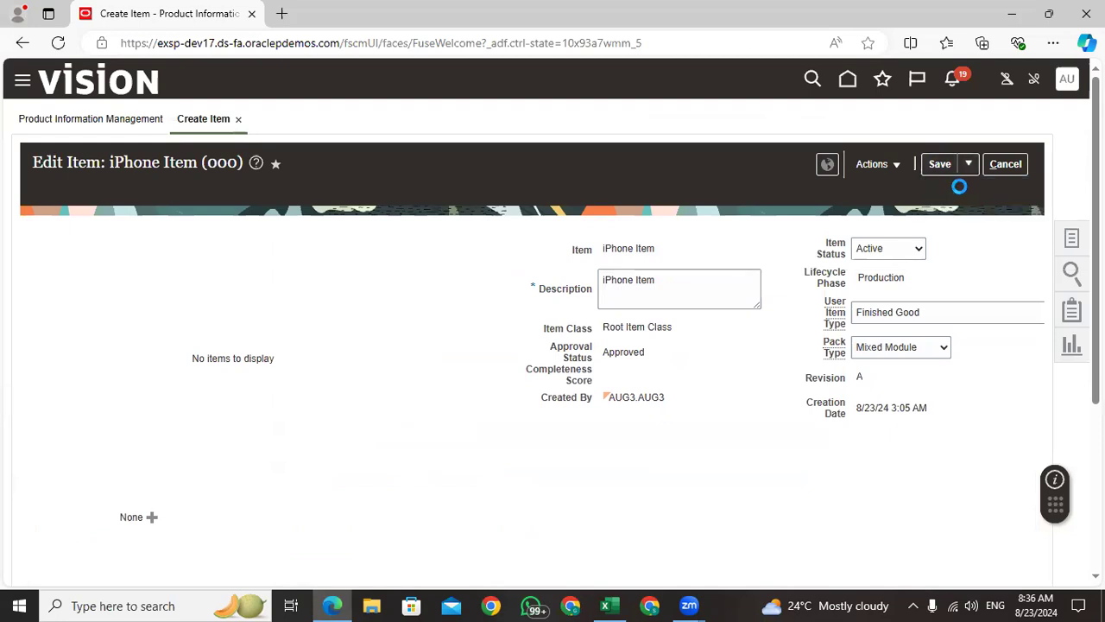
Save and close the edit page of the iPhone Item in organization 000.
click(968, 166)
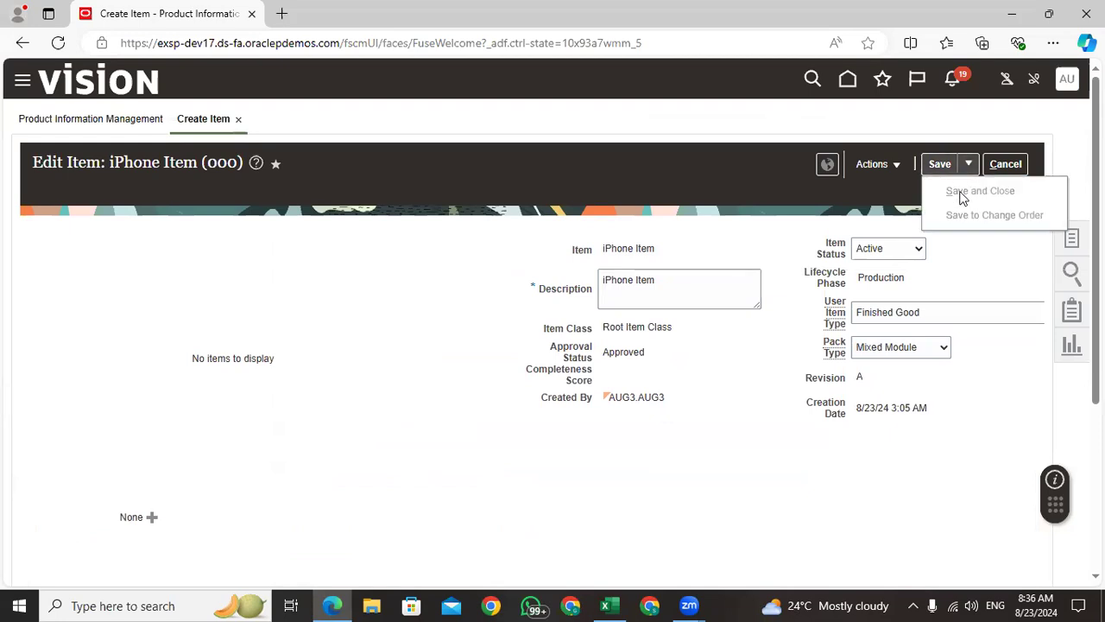
click(960, 192)
click(700, 215)
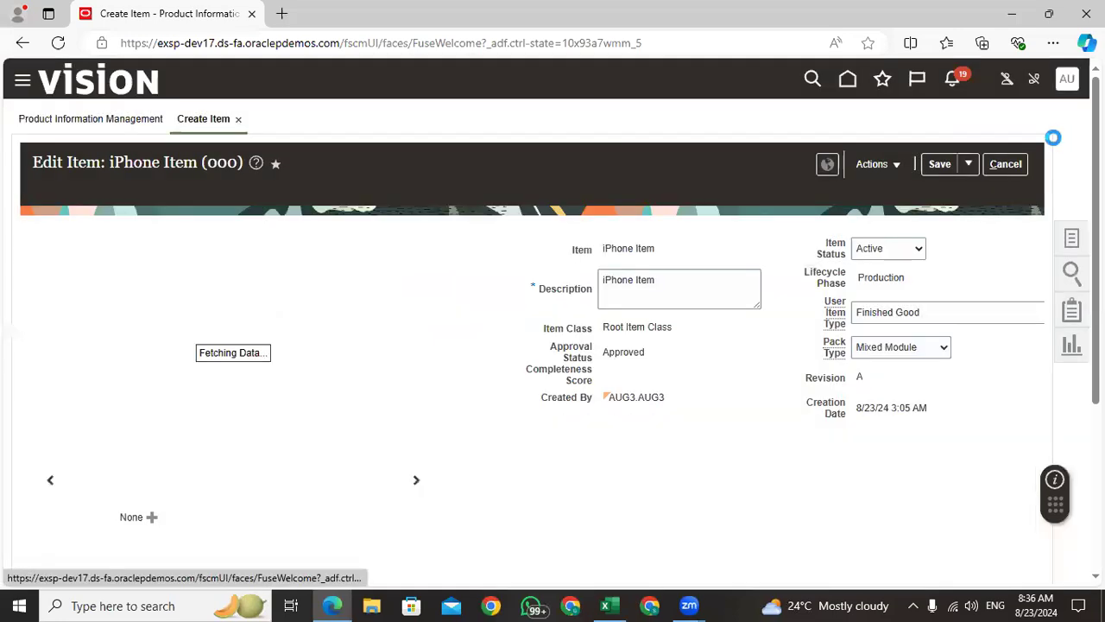
click(968, 164)
click(960, 192)
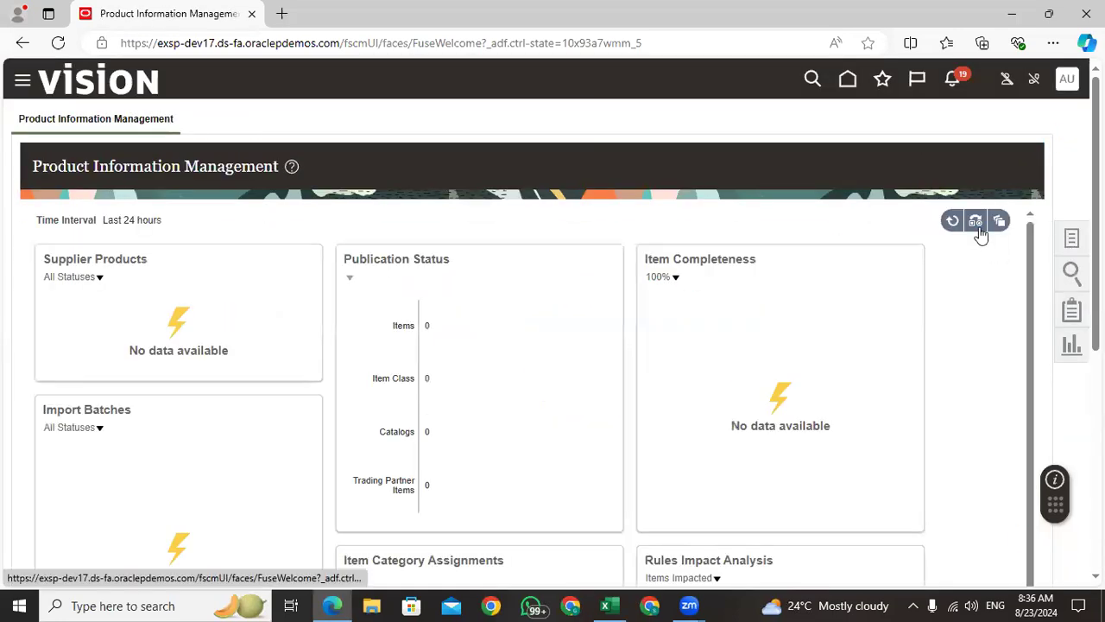
Search the managed items for the iPhone item by name, and close the item search.
click(1071, 241)
click(987, 153)
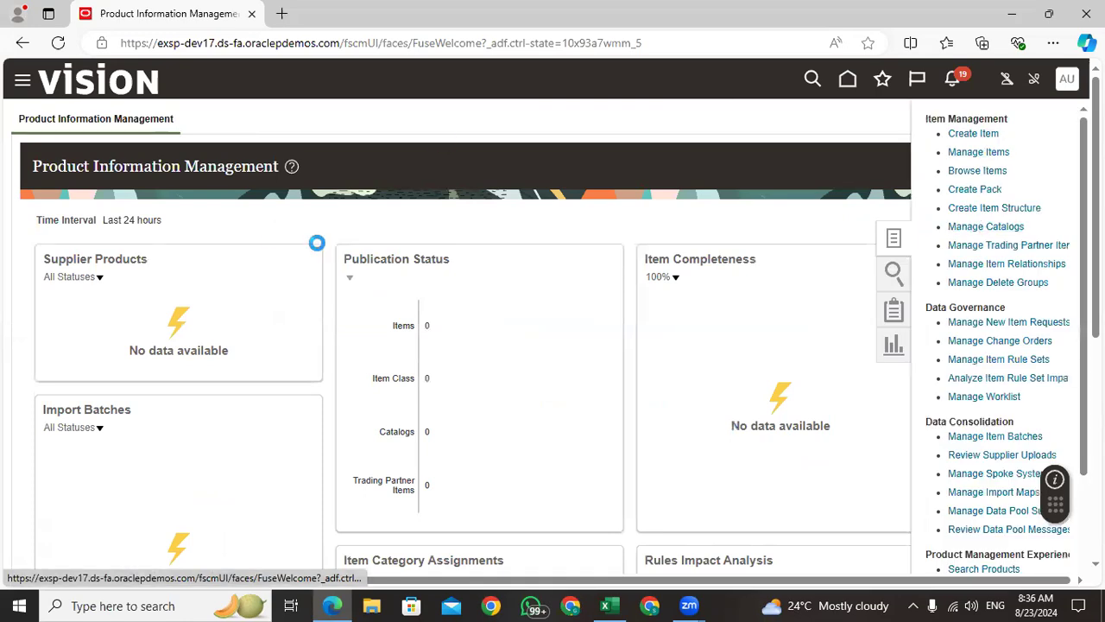
click(268, 260)
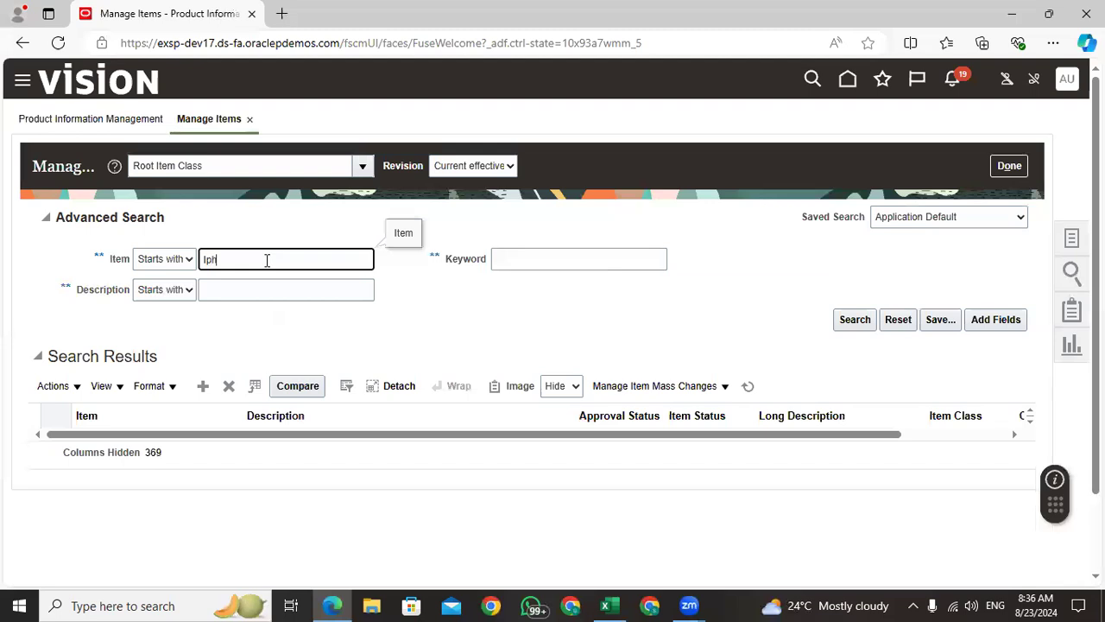
key(Return)
click(1004, 166)
In the Excel training sheet, list "Create Item" and "Create Misc Transaction (Receipt)" in C985 and C986 under Order To Cash.
click(616, 603)
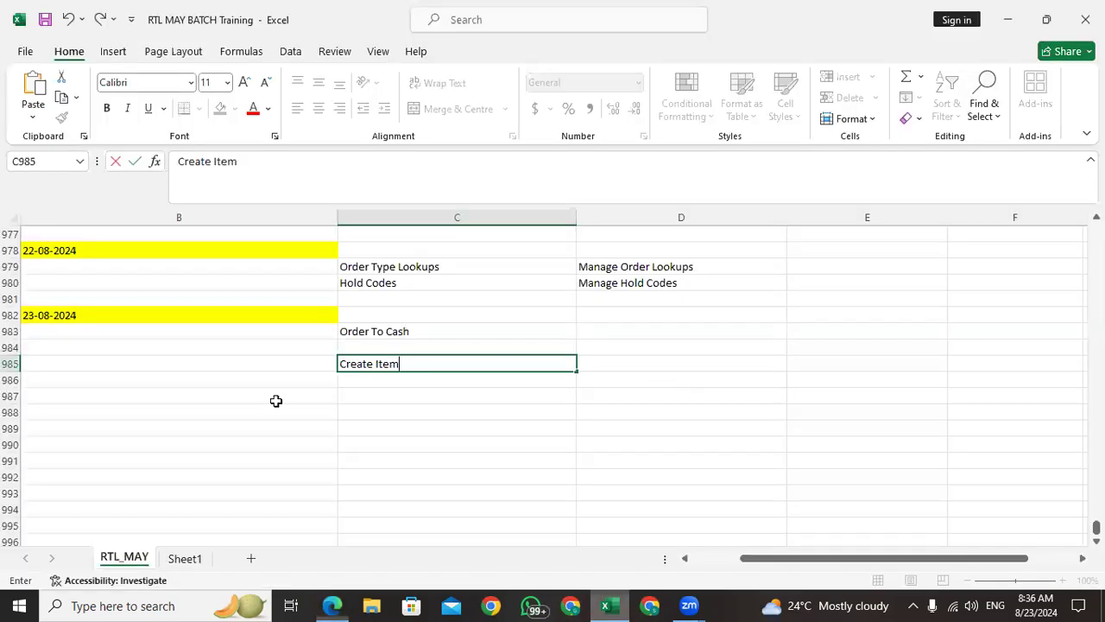
click(372, 386)
text(Create M)
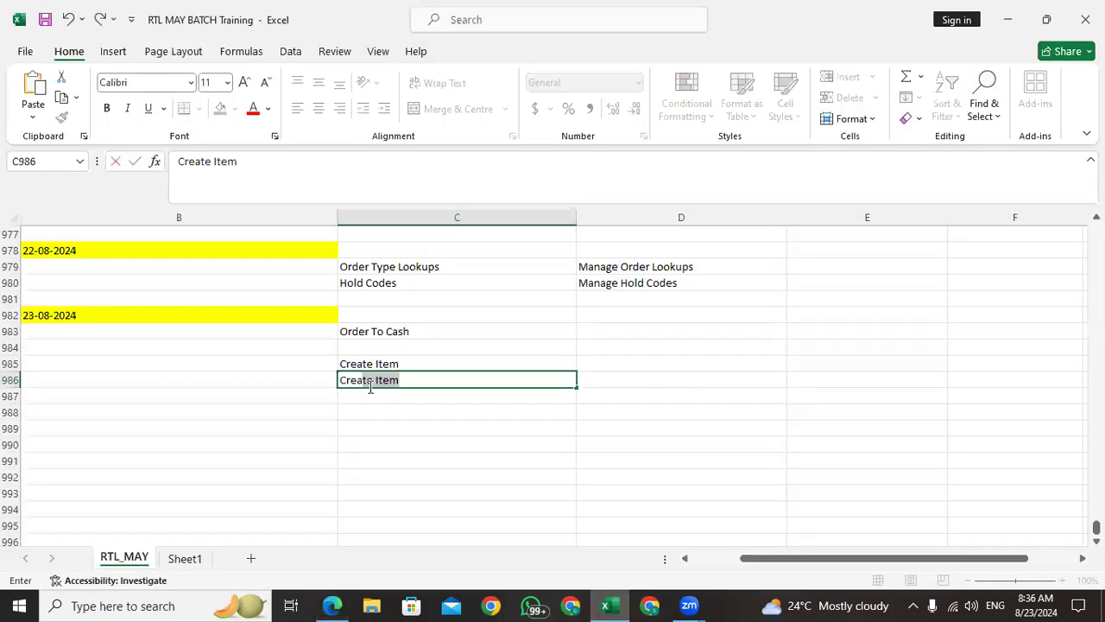
text(isc Tr)
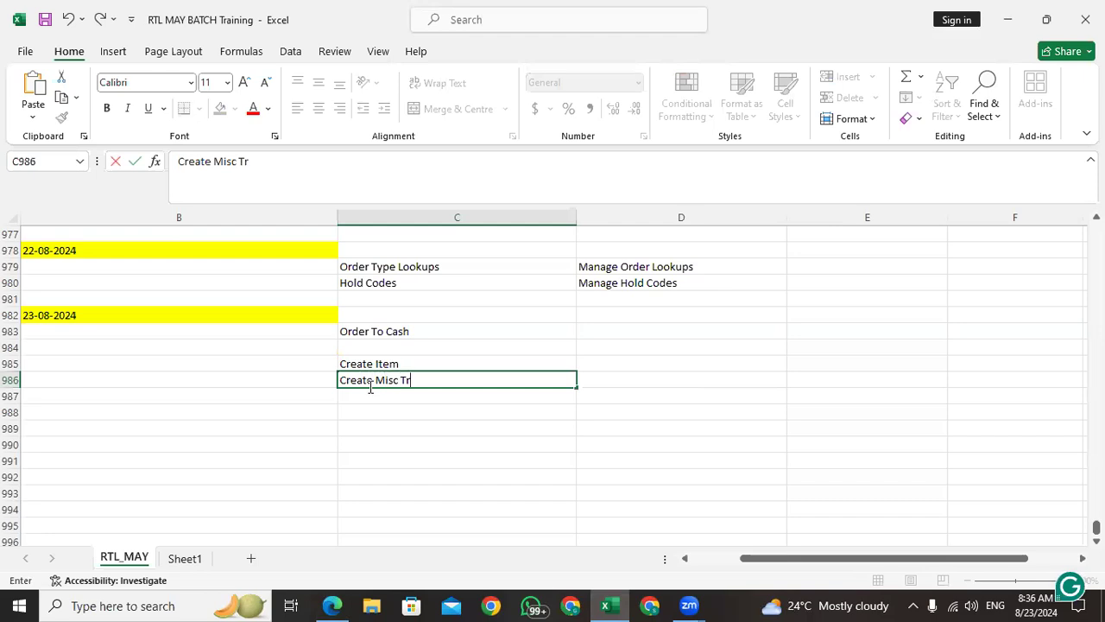
text(ansaction )
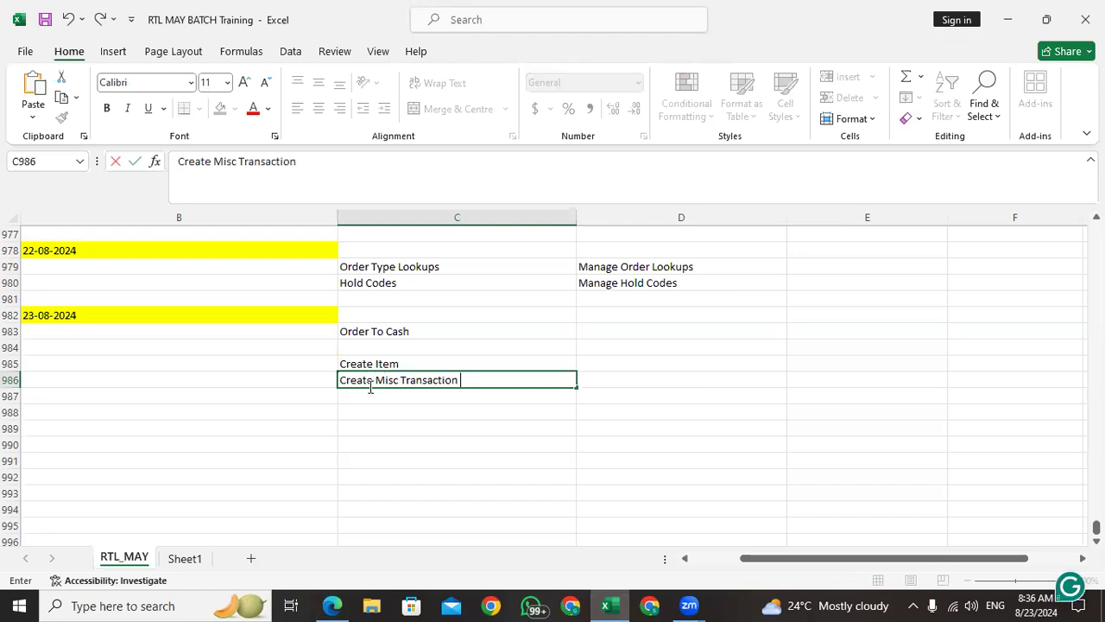
text((Receipt))
click(381, 397)
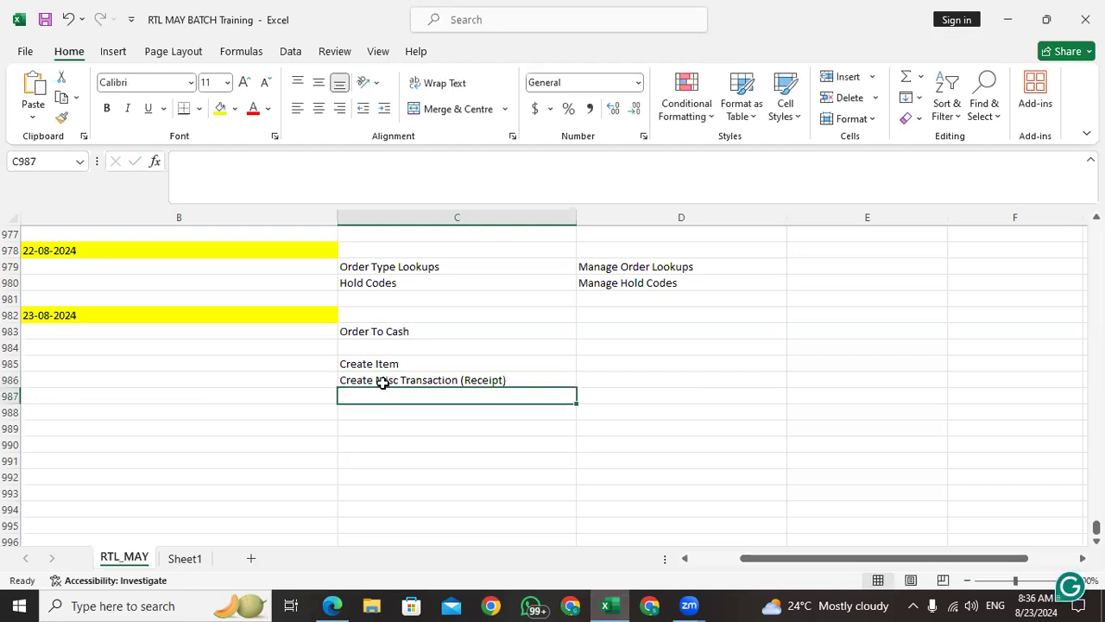
click(383, 383)
Switch back to Oracle Fusion and open Create Miscellaneous Transaction from Inventory Management under Supply Chain Execution.
click(335, 605)
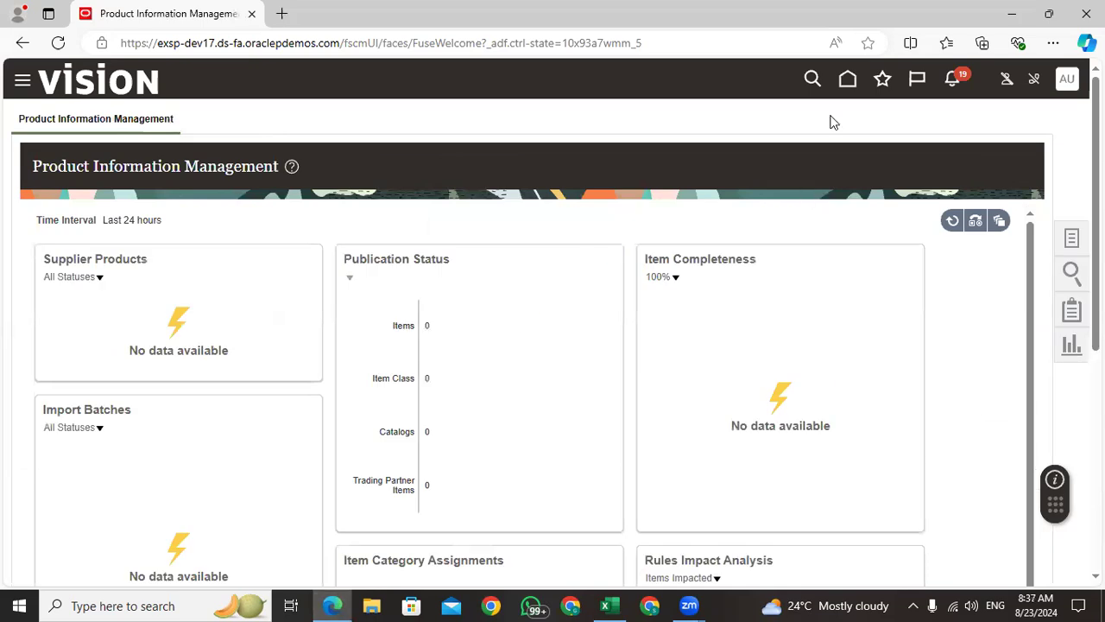
click(843, 80)
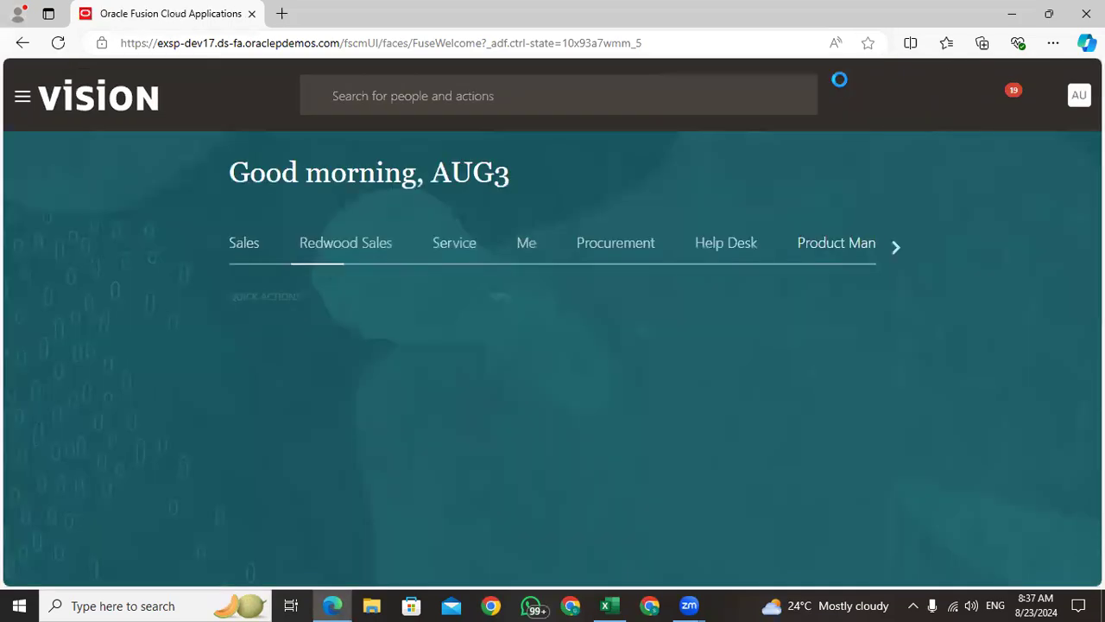
click(890, 248)
click(887, 251)
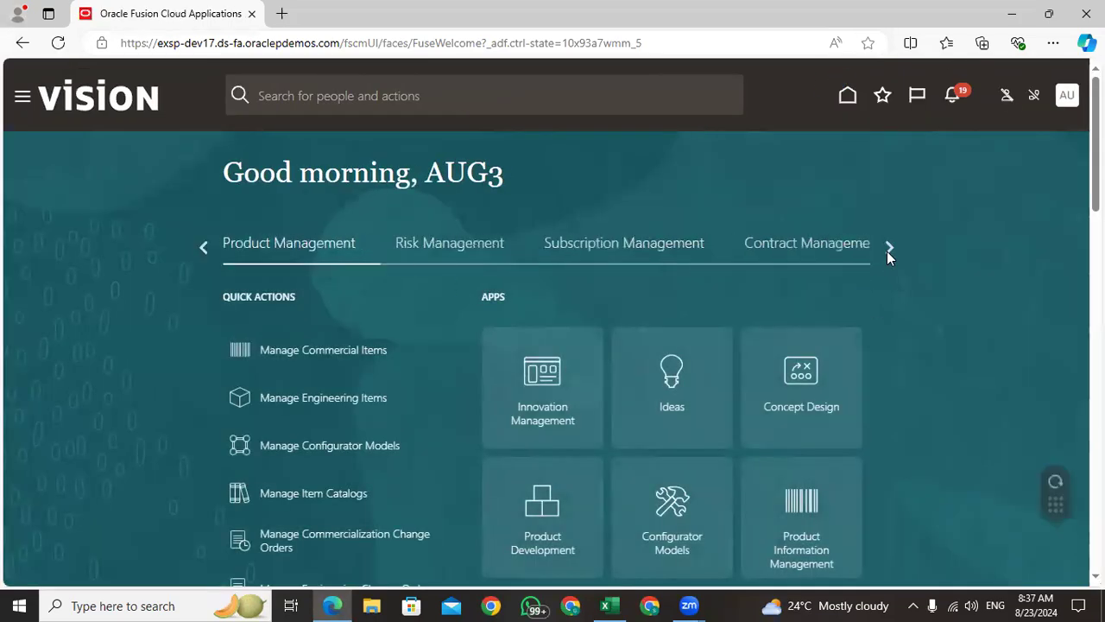
click(889, 246)
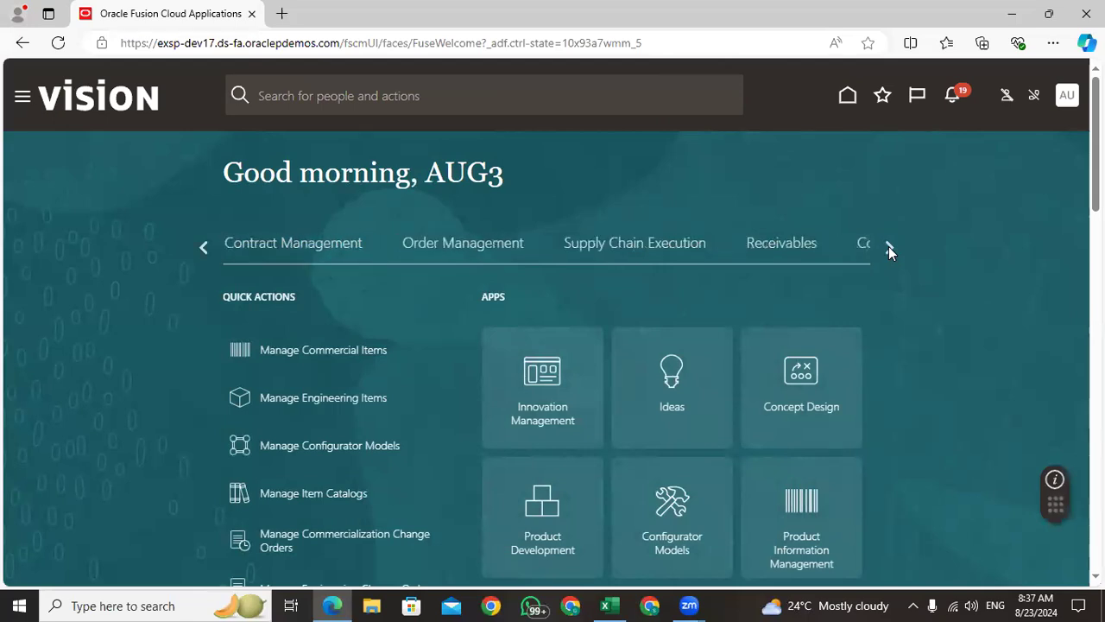
click(632, 245)
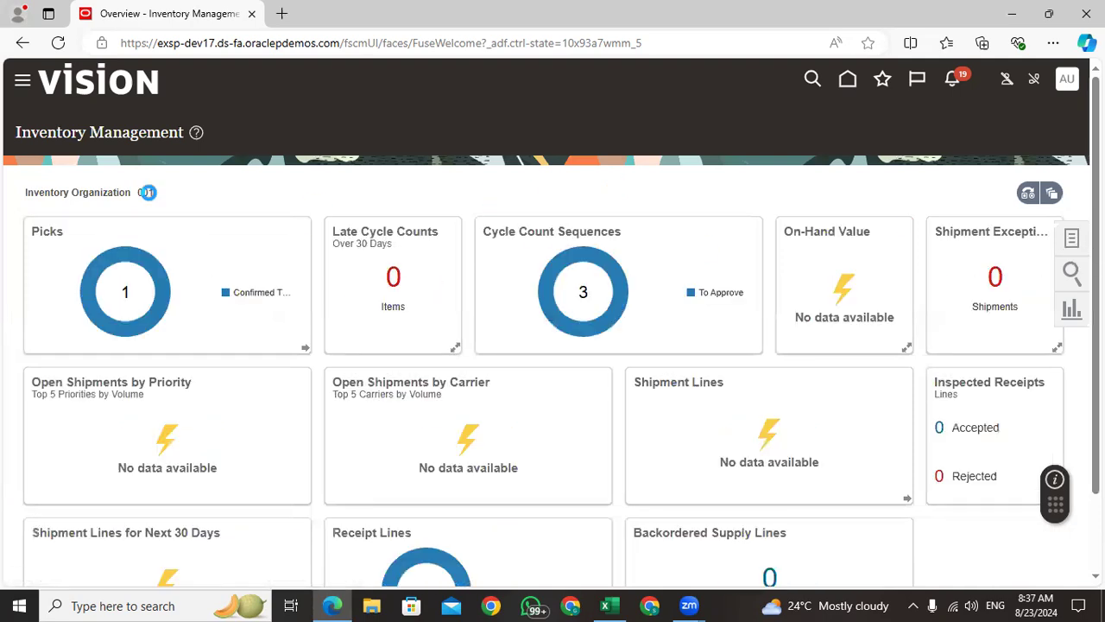
click(1072, 238)
click(1025, 175)
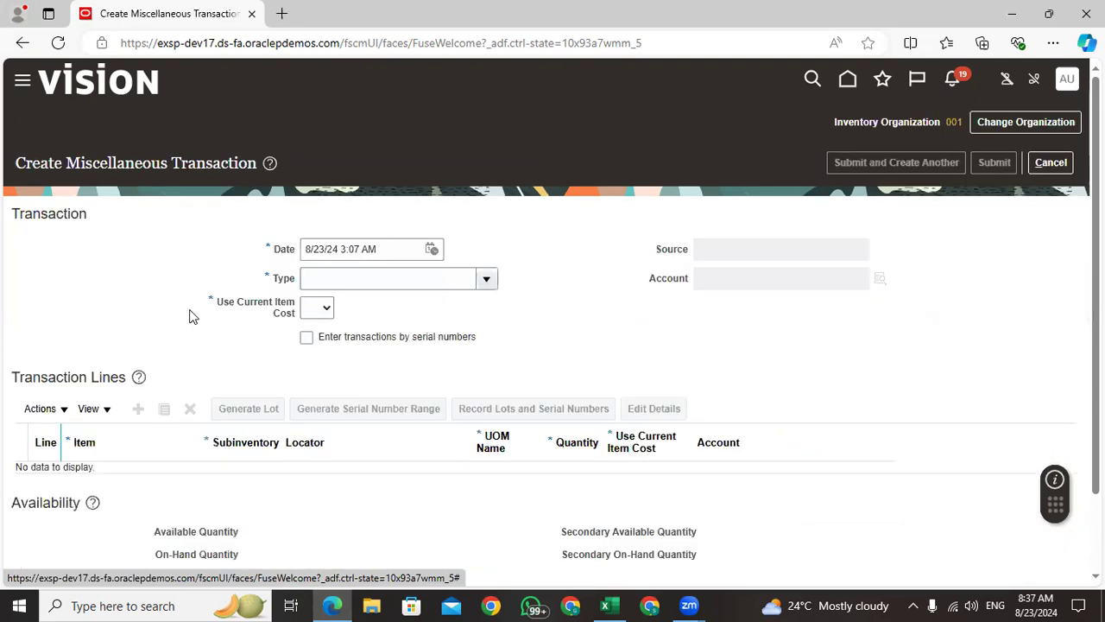
Set the transaction type to Miscellaneous Receipt and Use Current Item Cost to No.
click(486, 277)
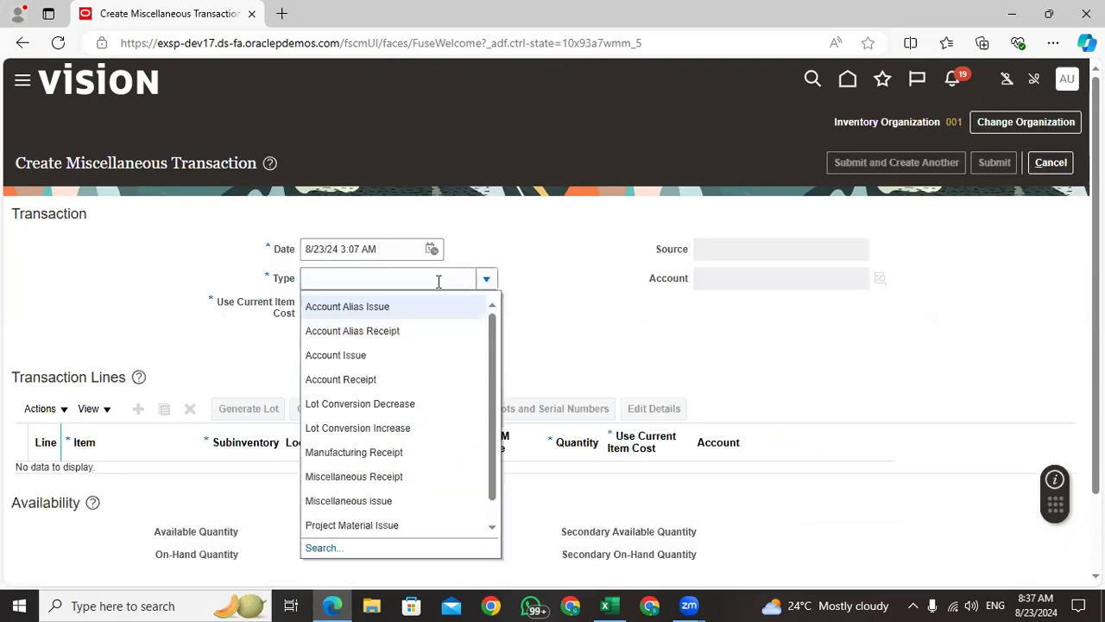
click(389, 475)
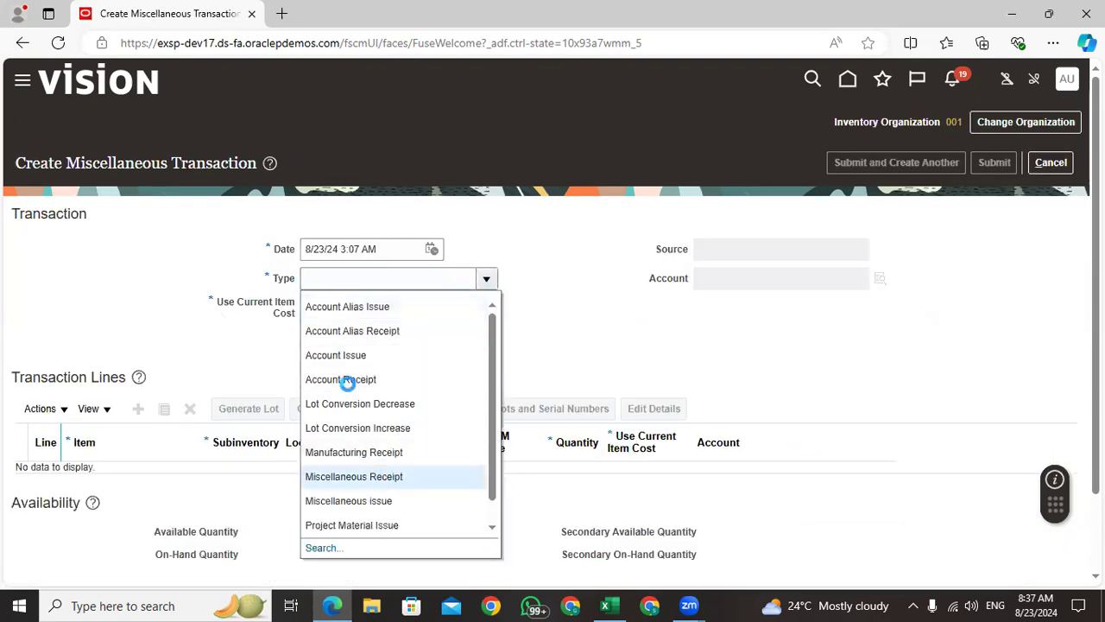
click(318, 315)
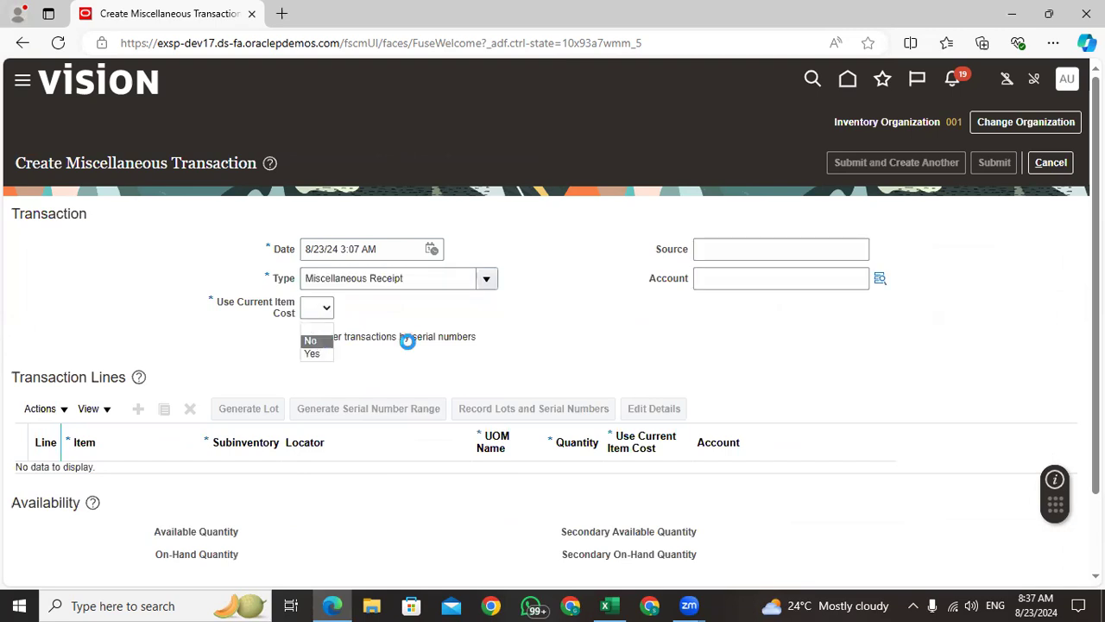
click(315, 339)
Add a transaction line for the item "iphone" with Stores as the subinventory.
click(139, 410)
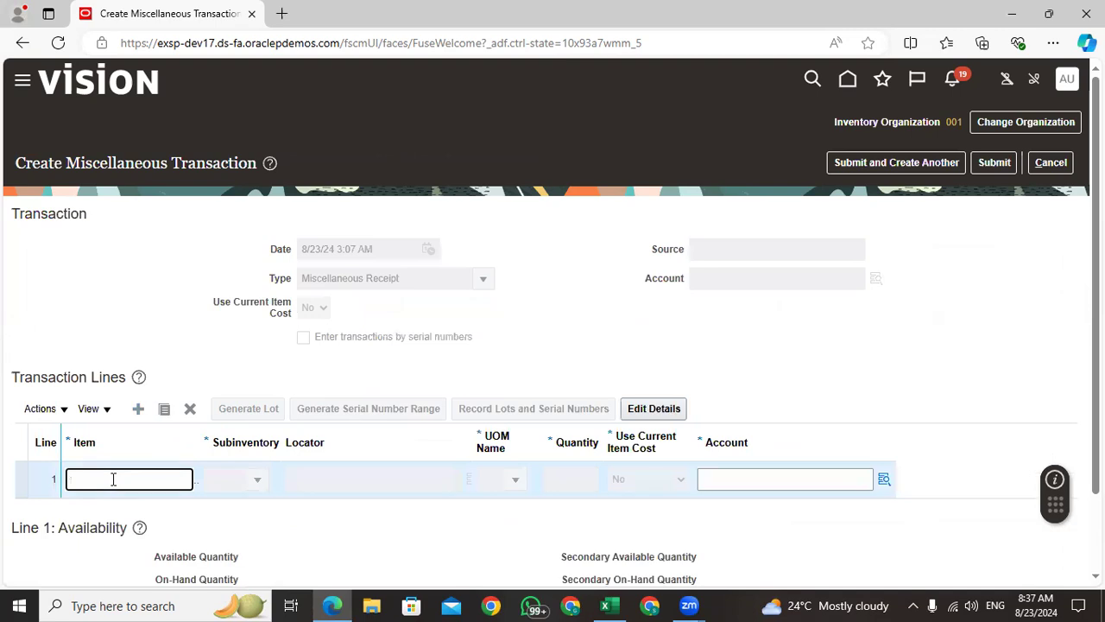
text(e)
key(Tab)
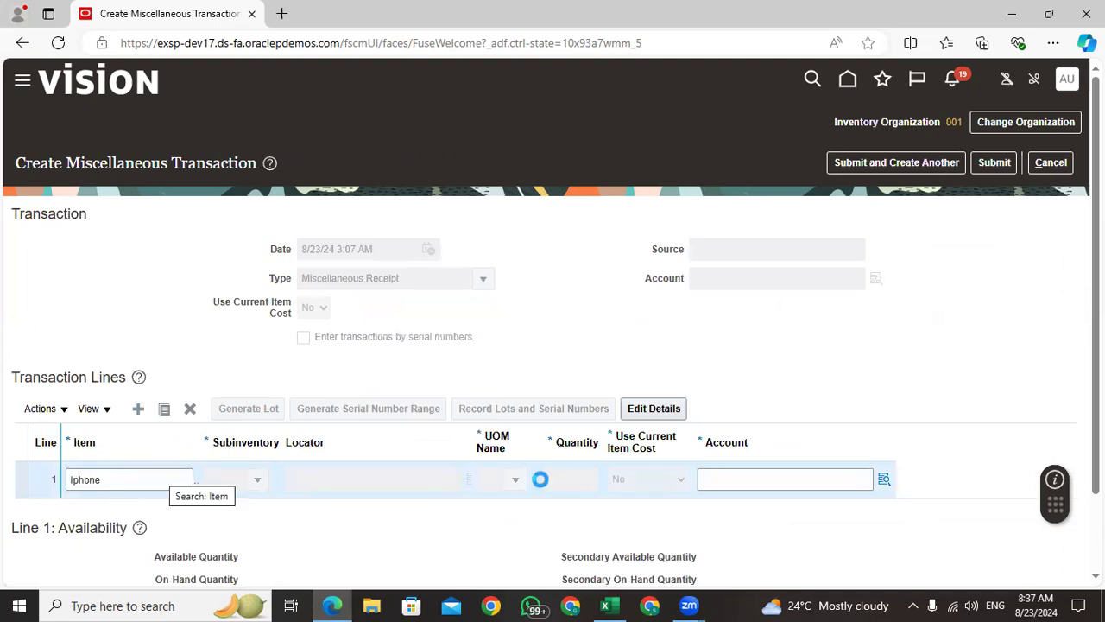
scroll(538, 479, down, 2)
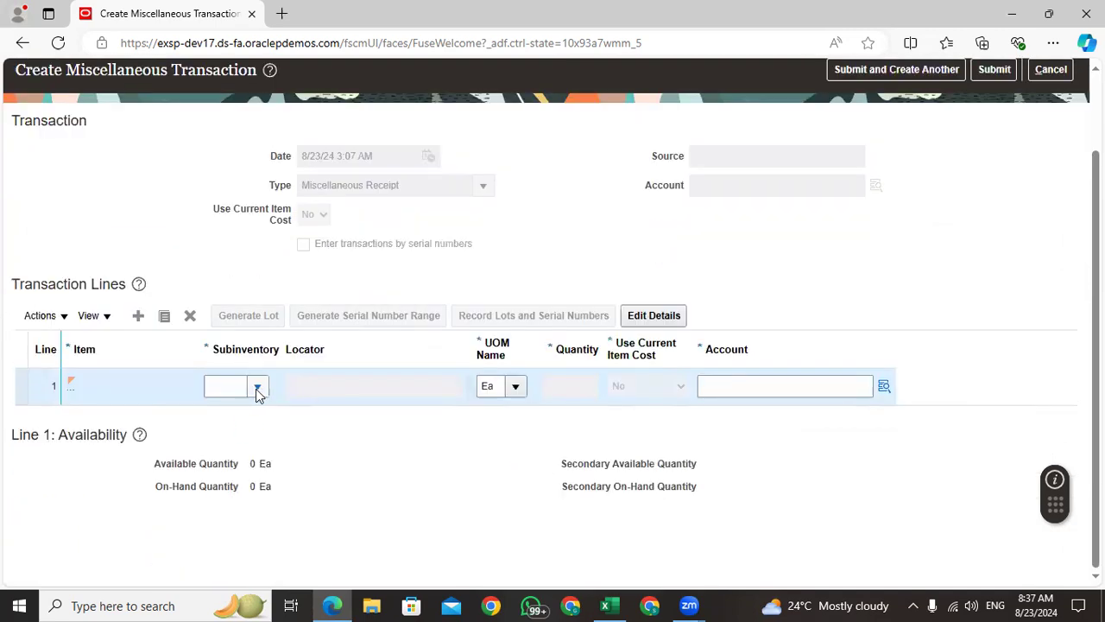
click(257, 386)
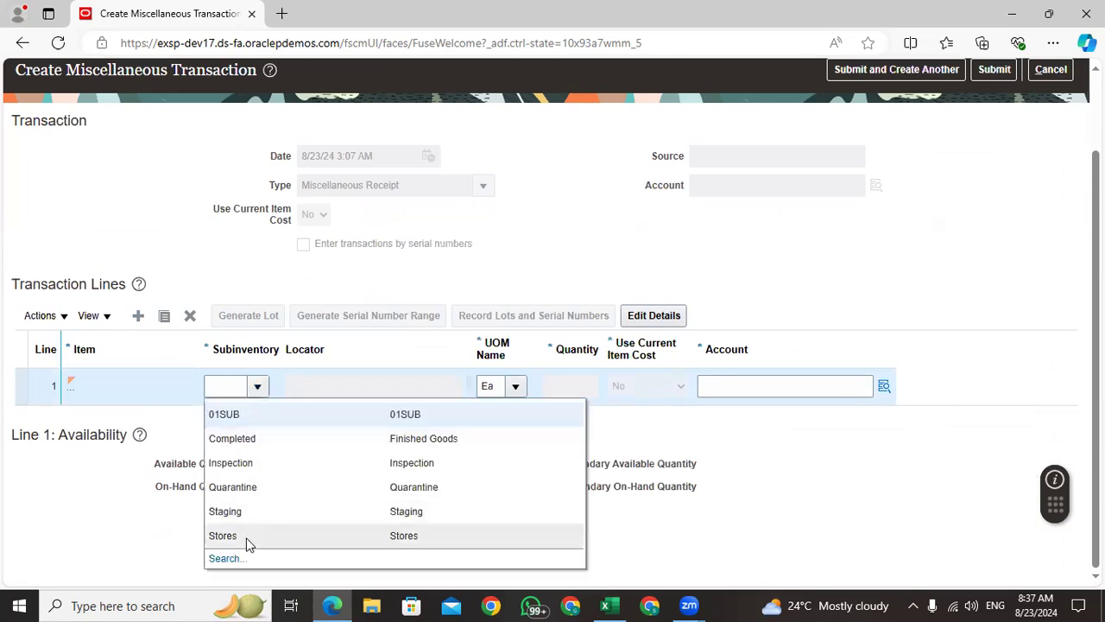
click(245, 535)
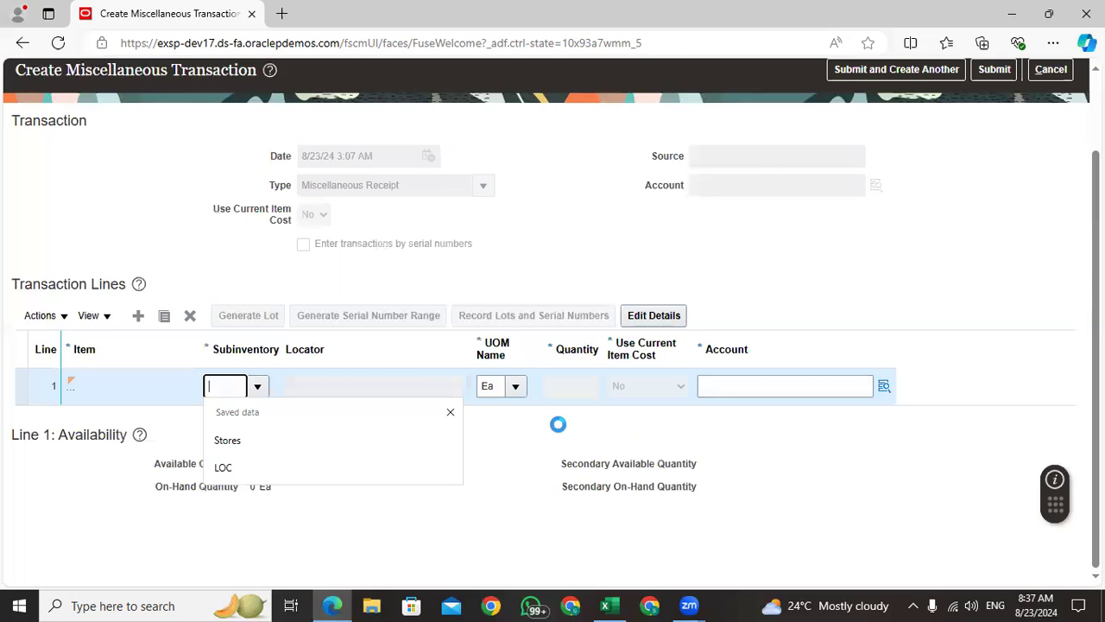
click(449, 414)
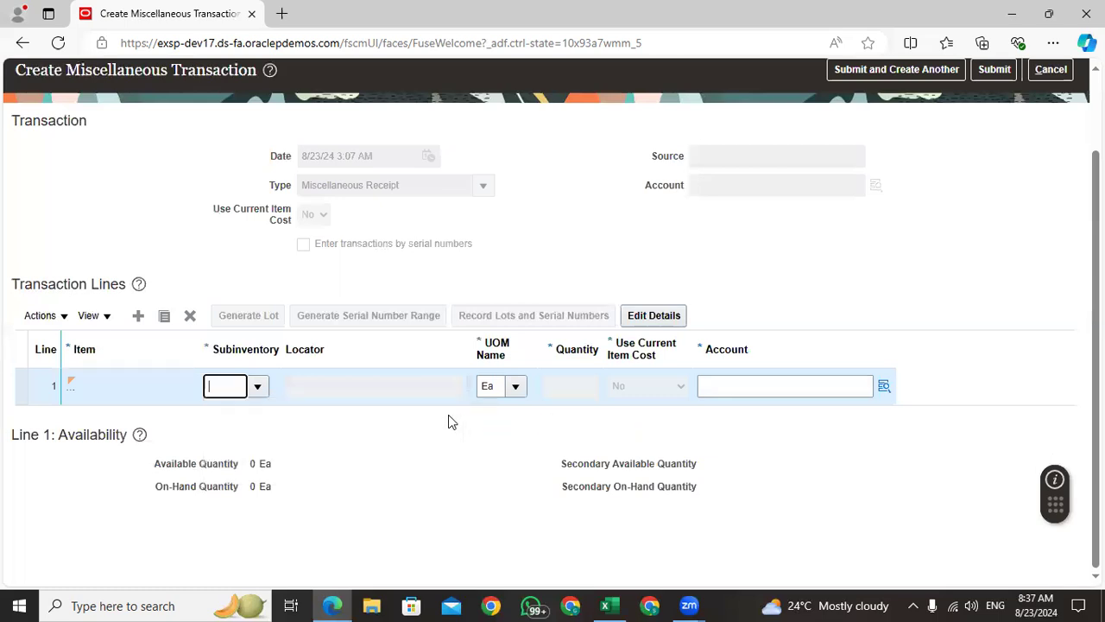
Set the transaction line's quantity to 111.
click(567, 390)
text(11)
key(Tab)
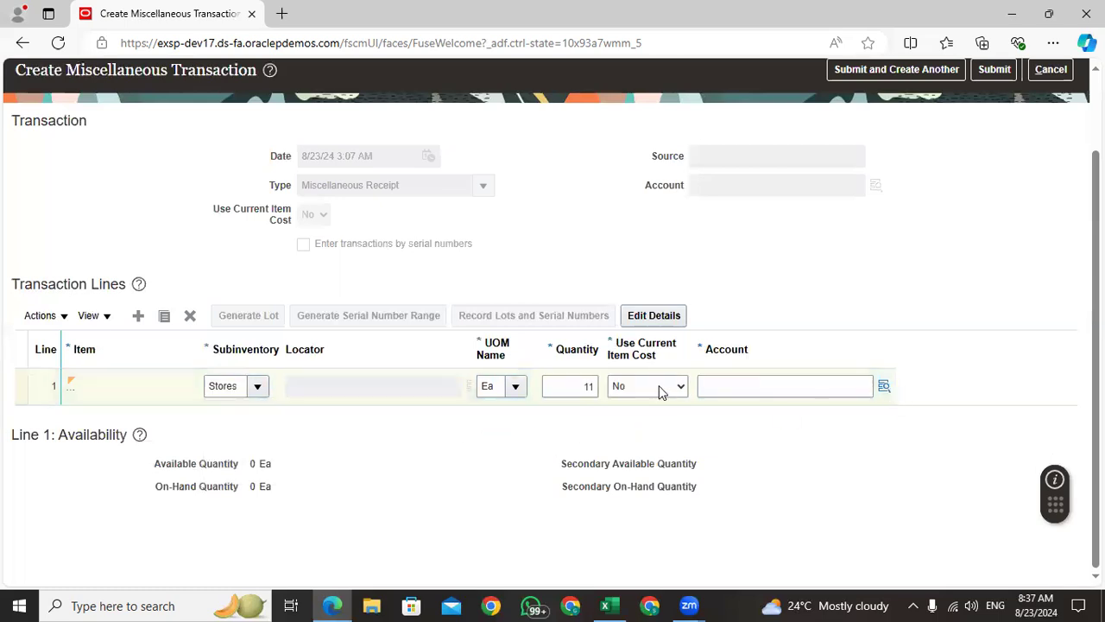
click(592, 389)
text(1)
Look up account combinations and assign 101.10.22120.000.000.000 to the transaction line.
click(742, 389)
click(885, 387)
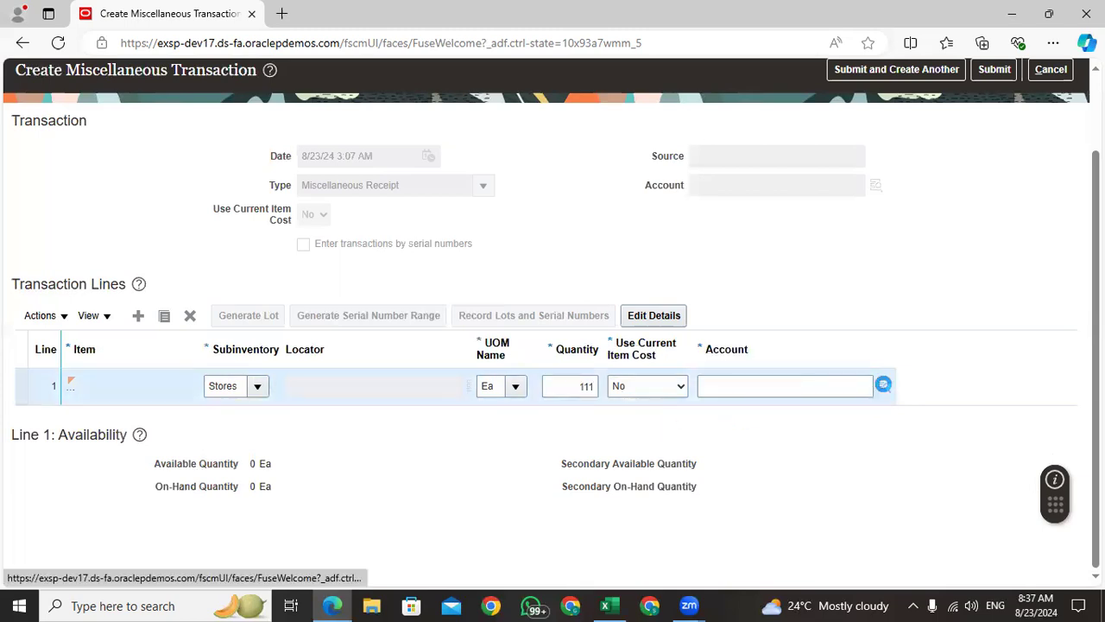
click(564, 465)
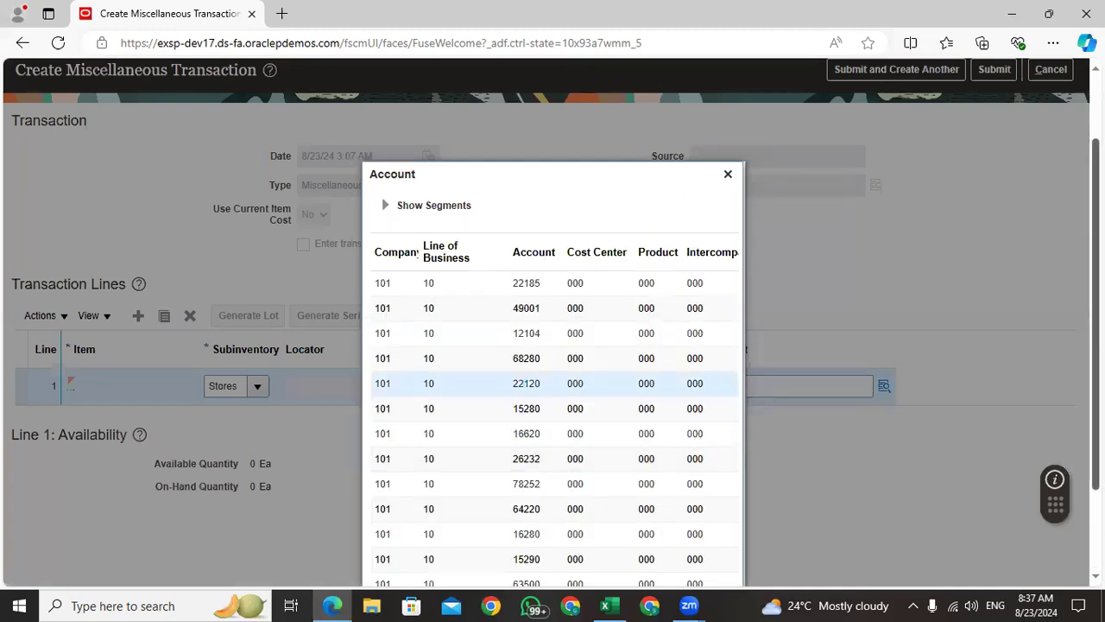
scroll(528, 383, down, 2)
click(663, 567)
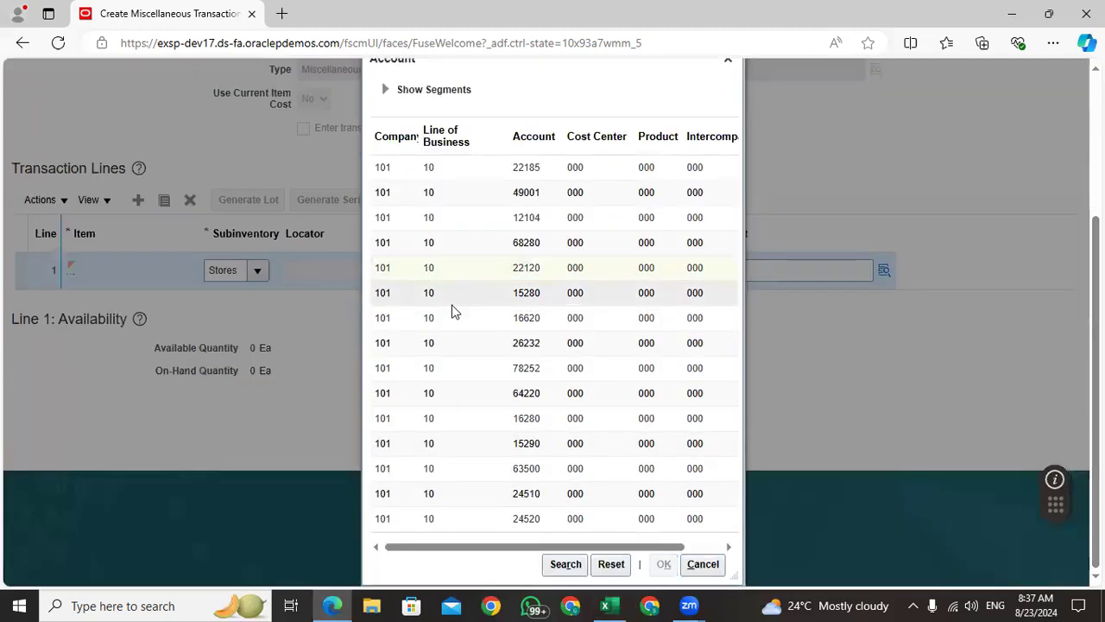
Show all columns in the transaction lines table.
click(96, 316)
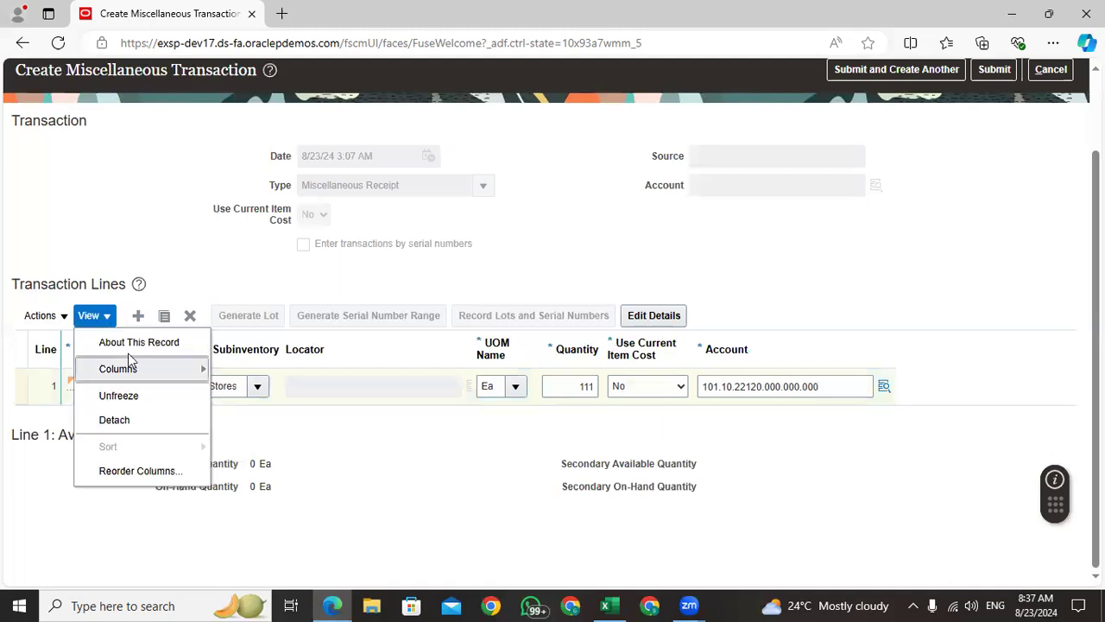
mouse_move(144, 368)
click(259, 386)
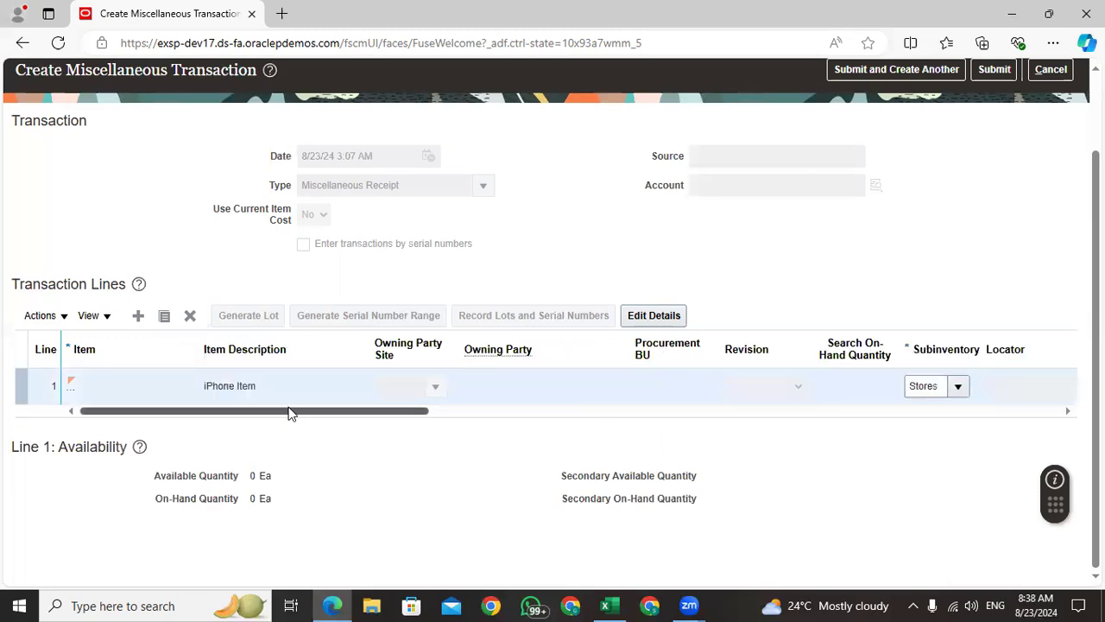
Enter line 1's cost details as Item price with a unit cost of 100 USD, and submit the miscellaneous receipt.
drag(289, 412, 655, 411)
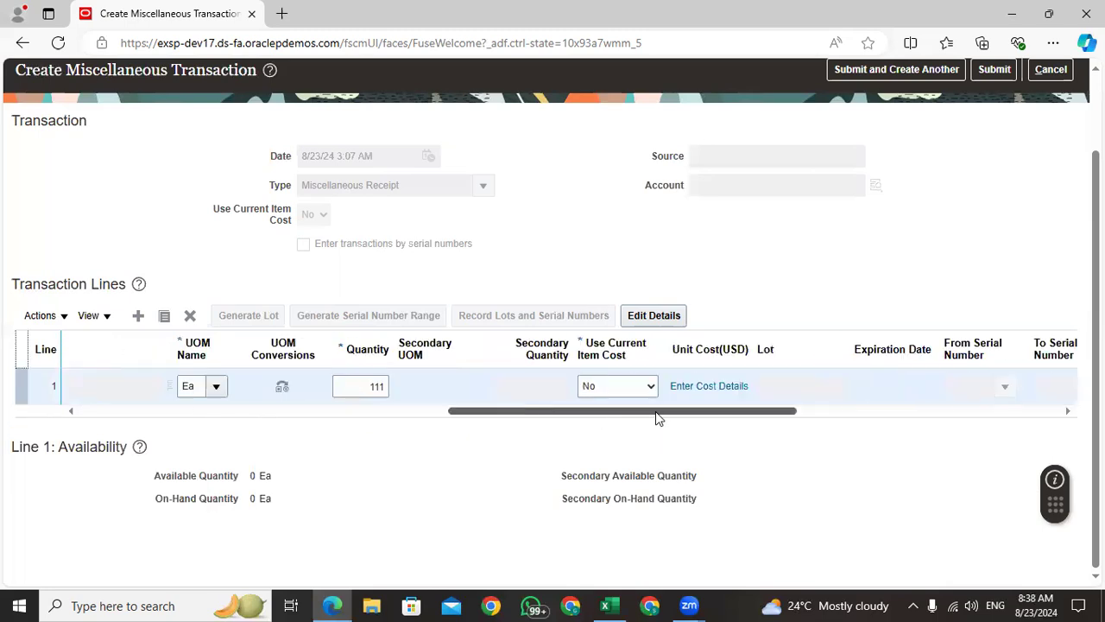
click(694, 385)
click(454, 301)
click(407, 350)
click(402, 381)
click(609, 346)
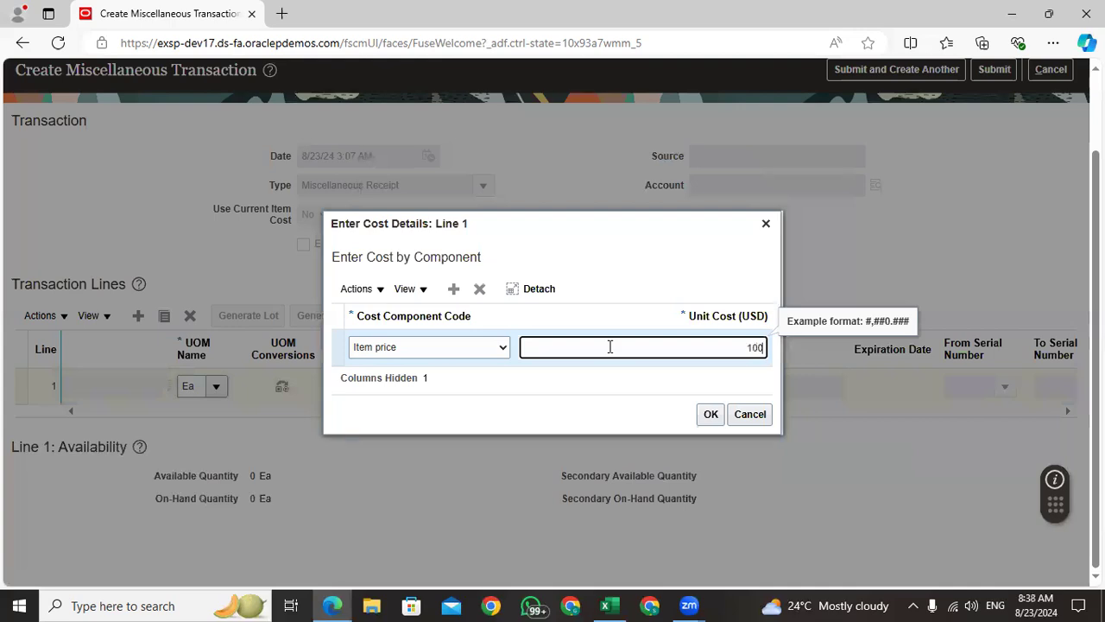
click(709, 415)
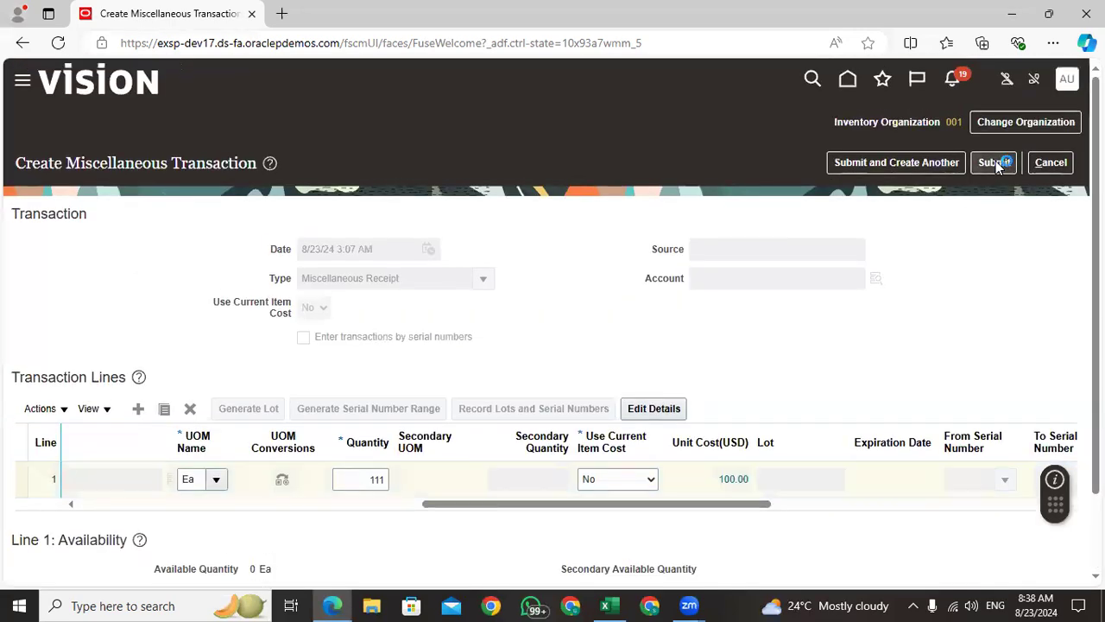
click(995, 162)
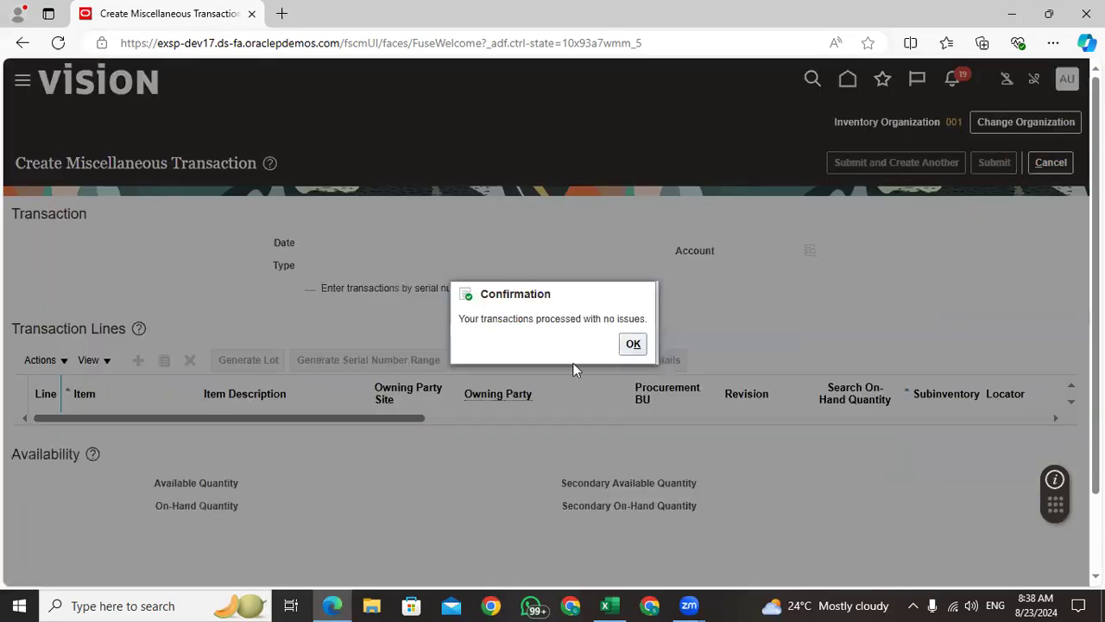
Dismiss the transaction confirmation, switch to the Excel training sheet and add "Define item price" in cell C987.
click(628, 346)
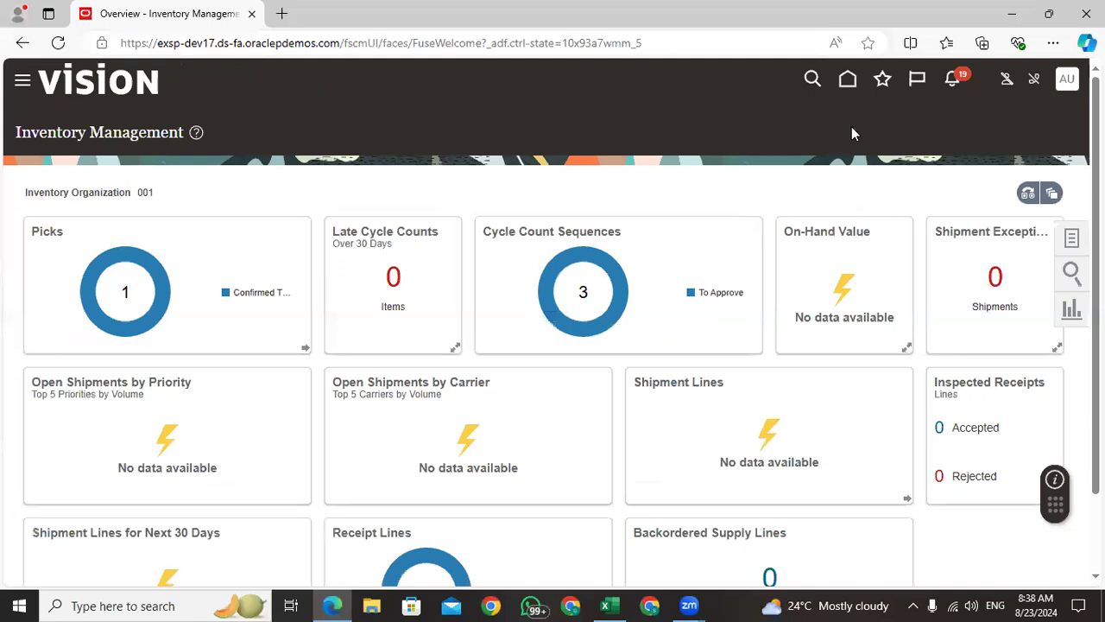
click(606, 605)
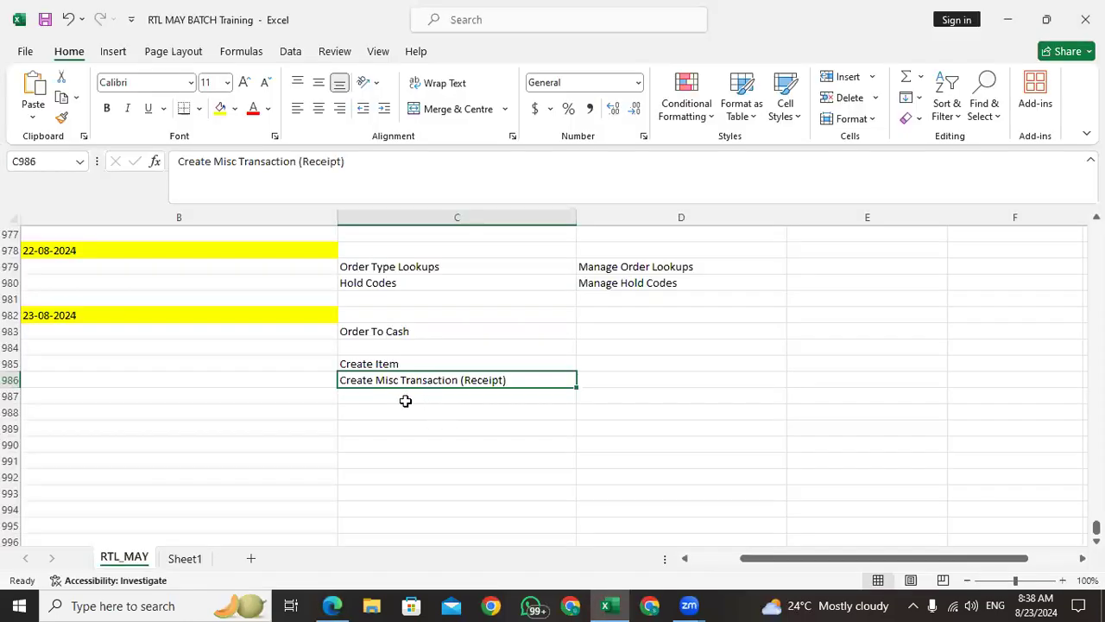
click(407, 399)
text(Define The)
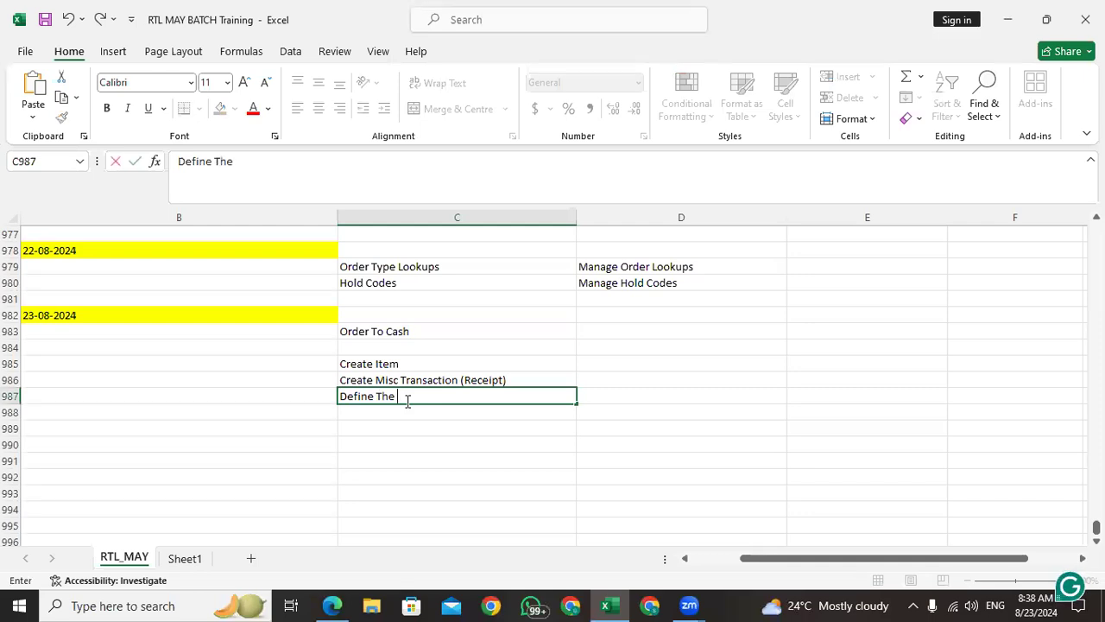
key(BackSpace)
text(item price)
key(Return)
Switch back to Oracle Fusion and open Manage Price Lists in Pricing Administration under Order Management.
click(332, 606)
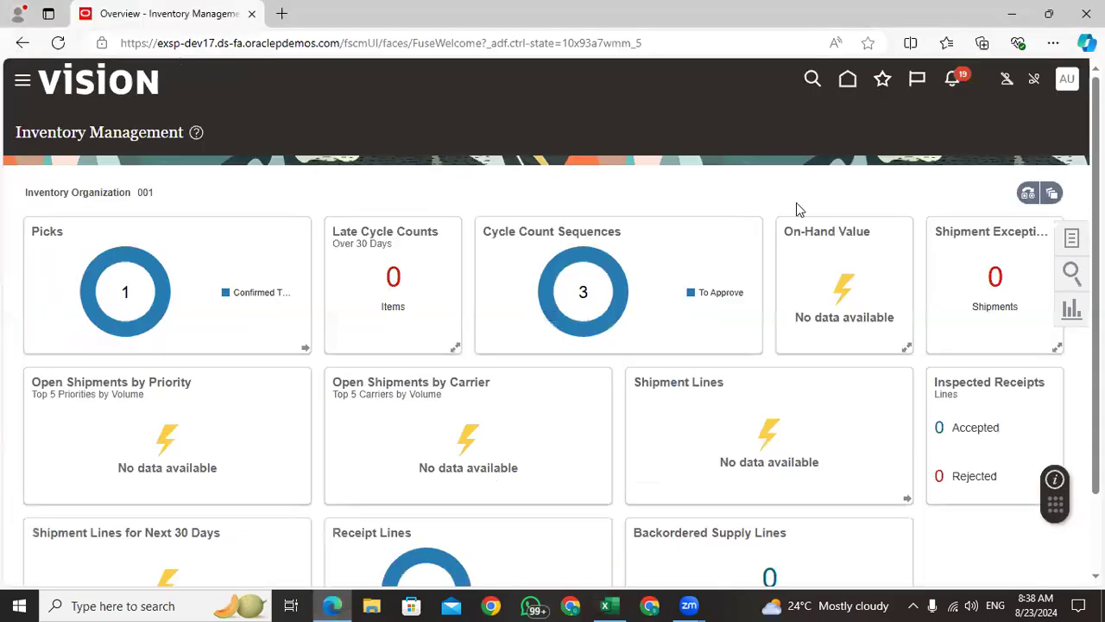
click(848, 83)
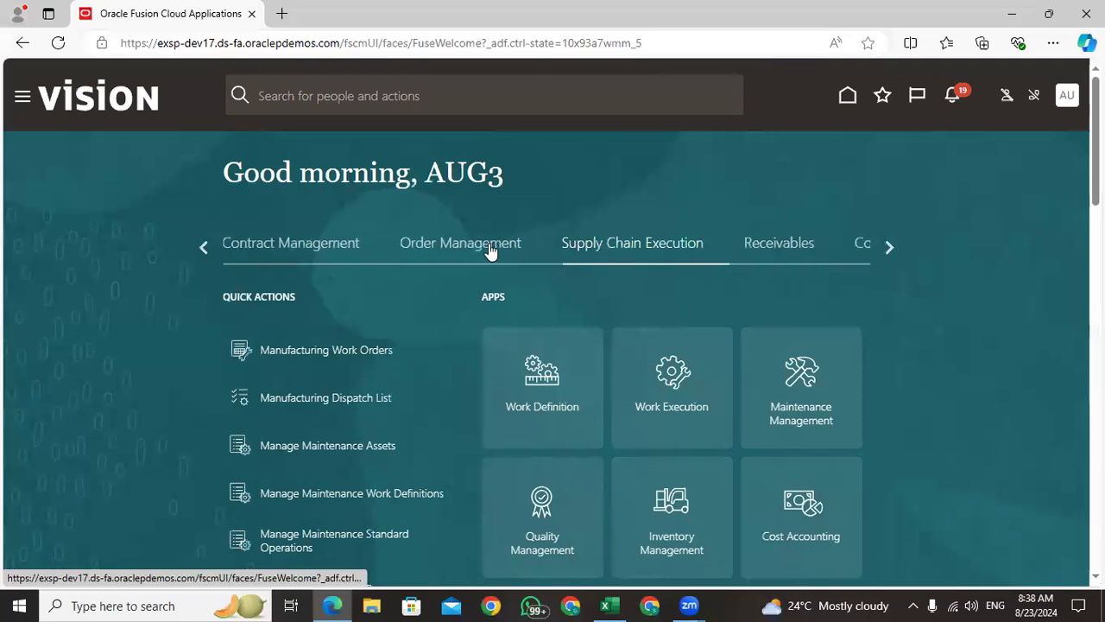
click(489, 249)
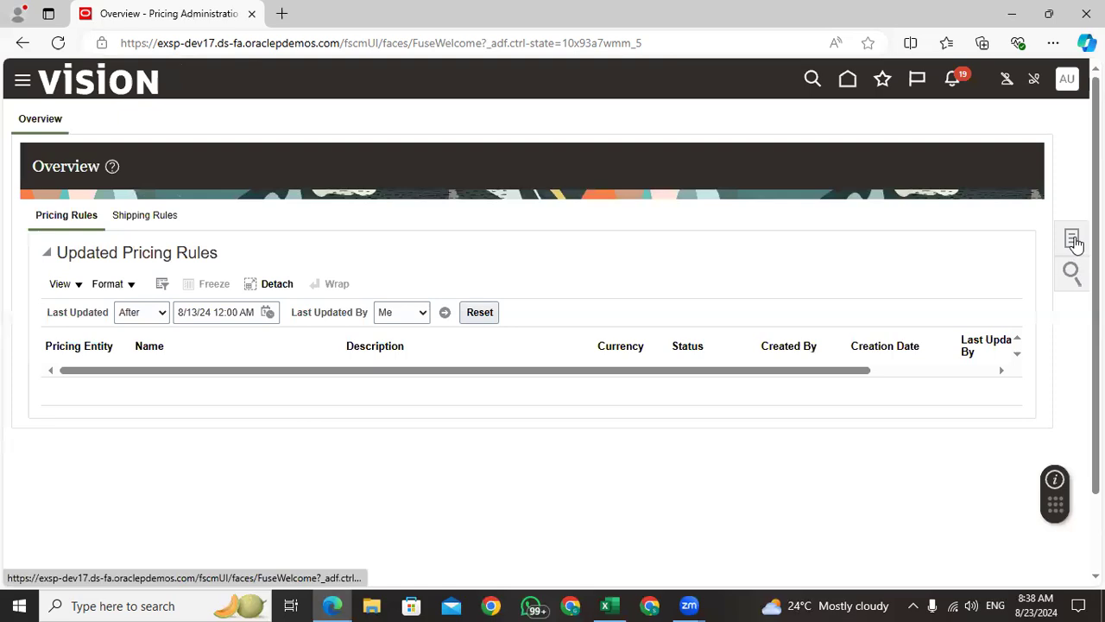
click(1074, 237)
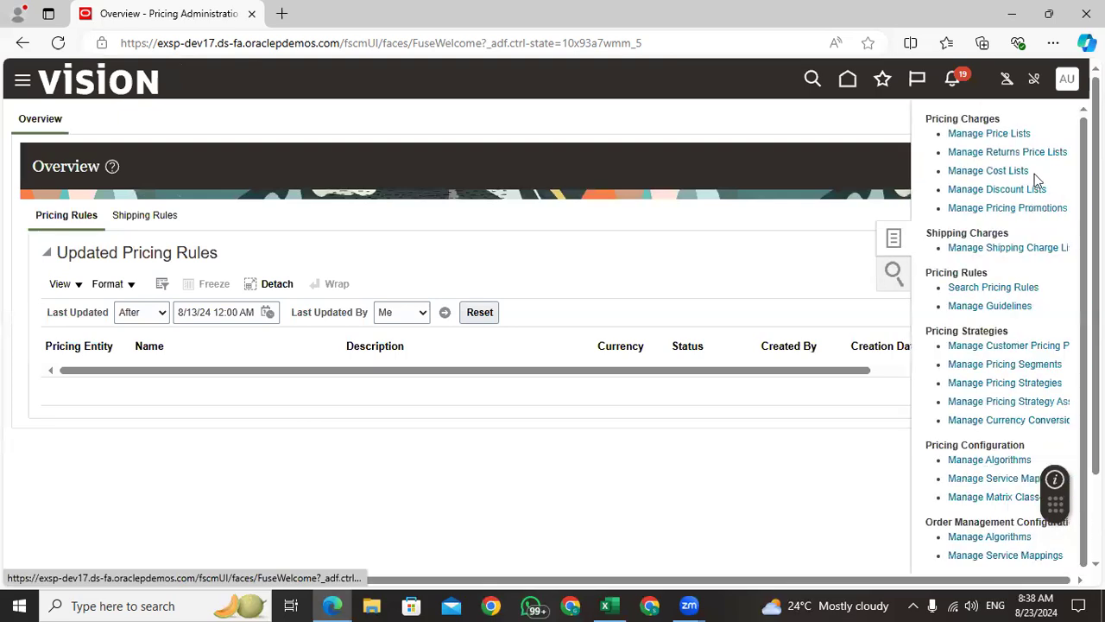
click(993, 134)
Search for price lists whose name starts with "Cor" and open the Corporate Segment Price List.
click(265, 271)
text(Cor)
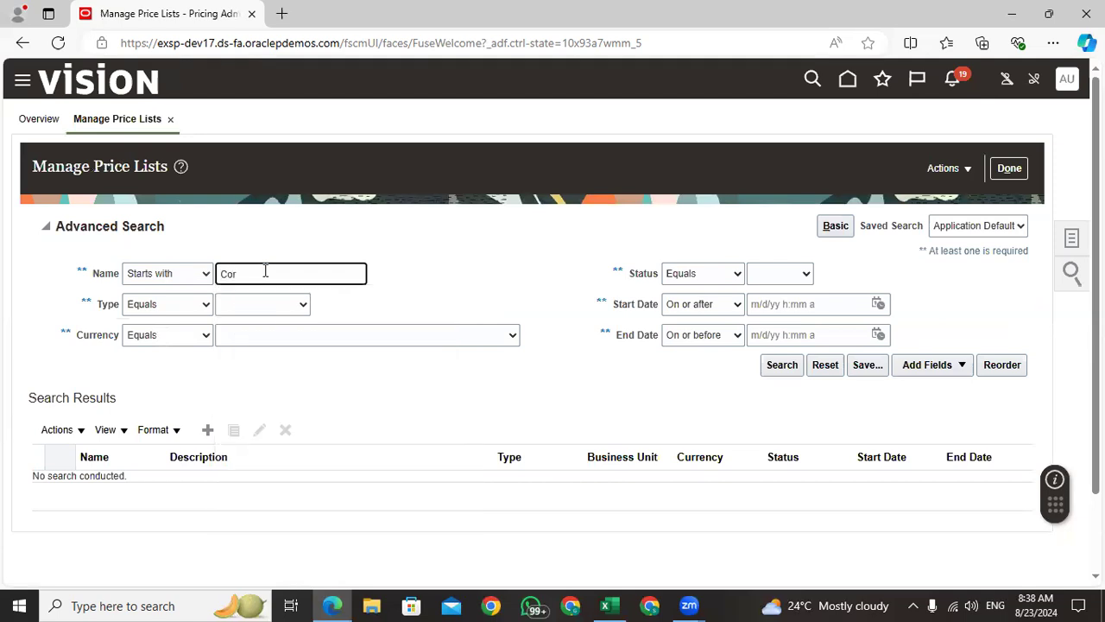
key(Return)
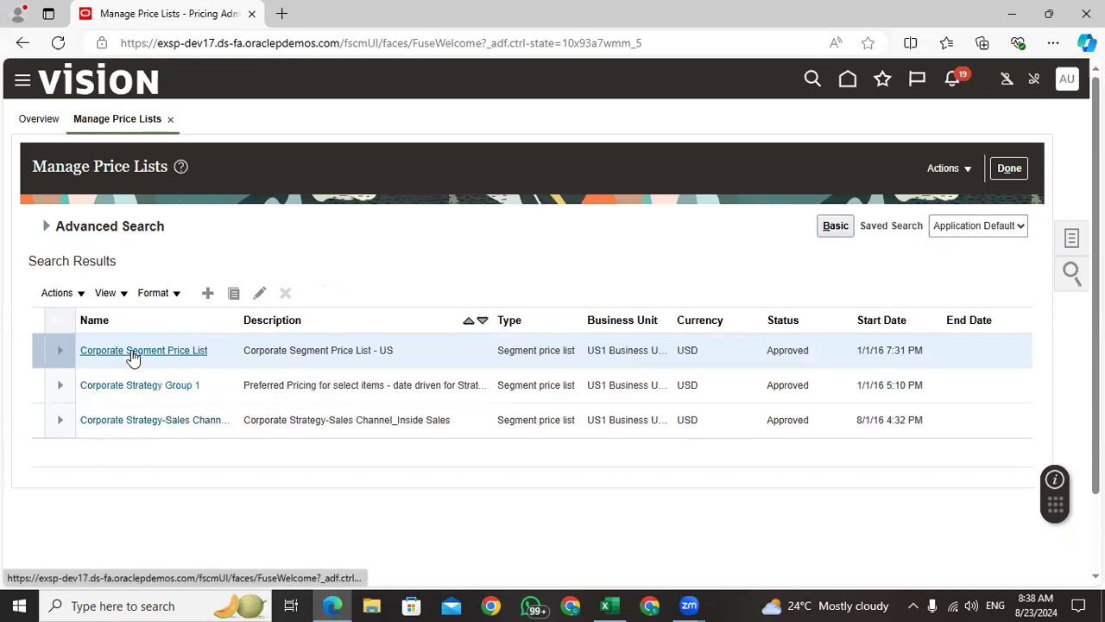
click(129, 350)
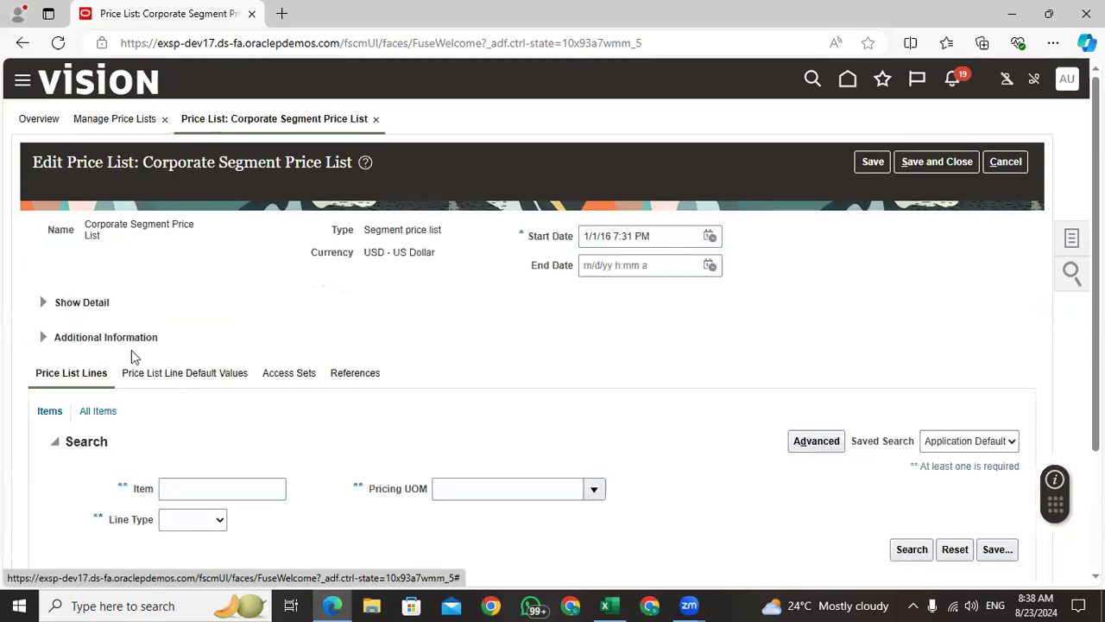
Add a price list line for the iPhone Item with line type Buy.
scroll(233, 238, down, 2)
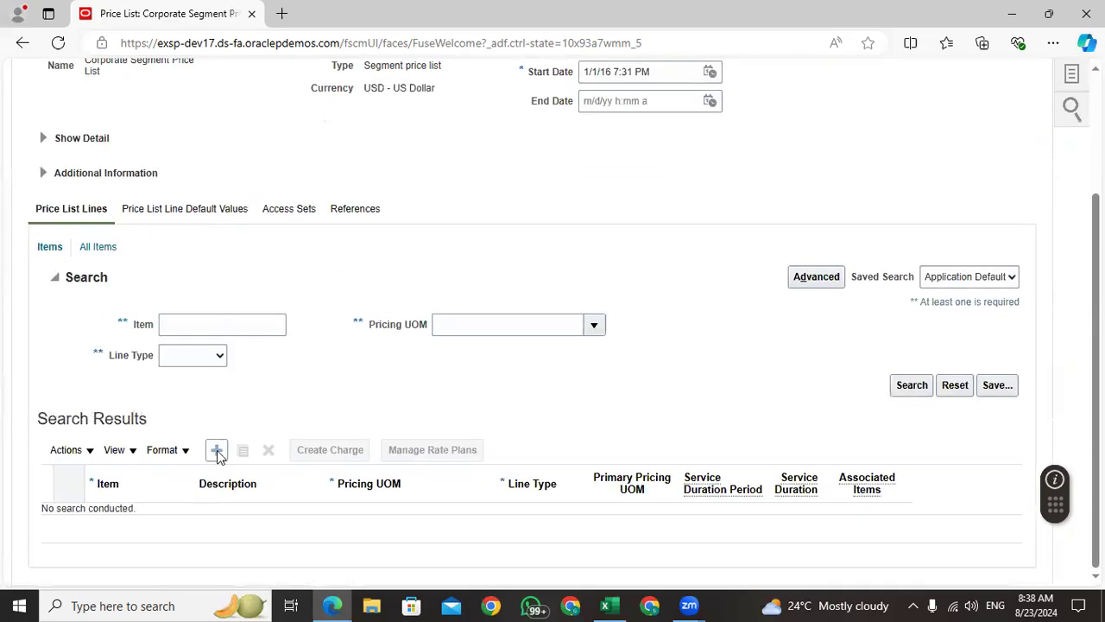
click(218, 452)
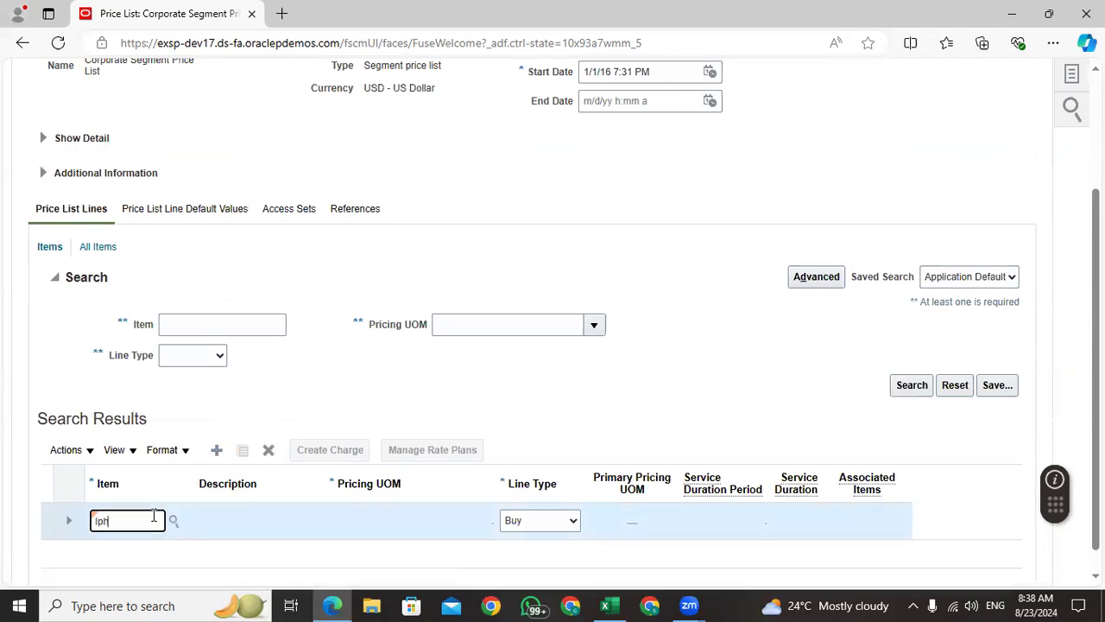
key(Tab)
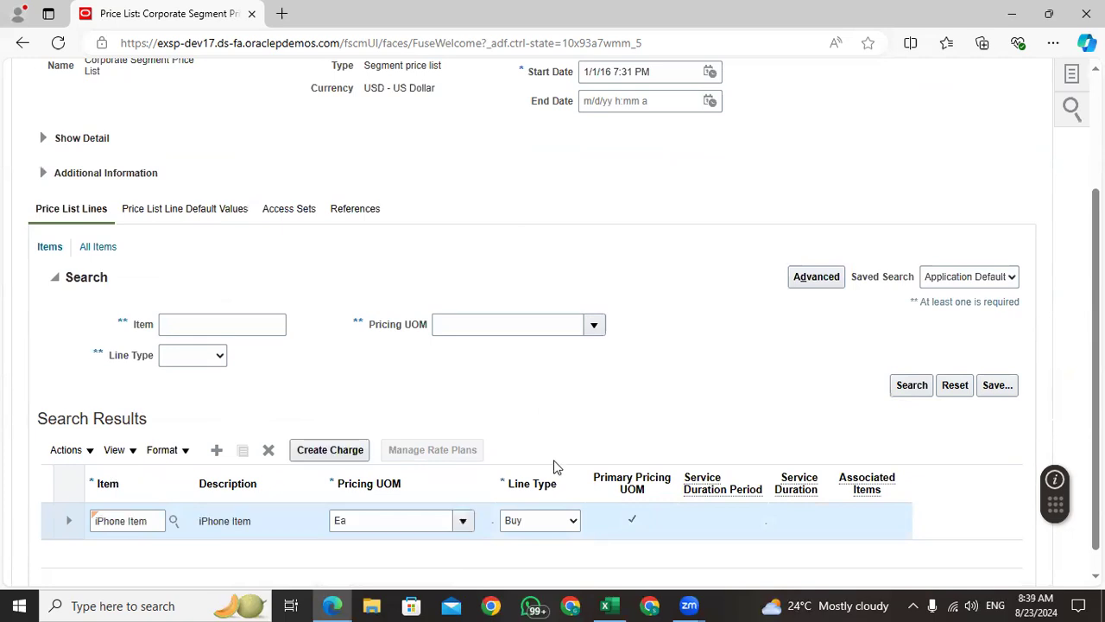
Create a Sale Price charge on the iPhone Item line with a base price of 120 USD and manual adjustment allowed.
click(318, 448)
scroll(334, 419, down, 5)
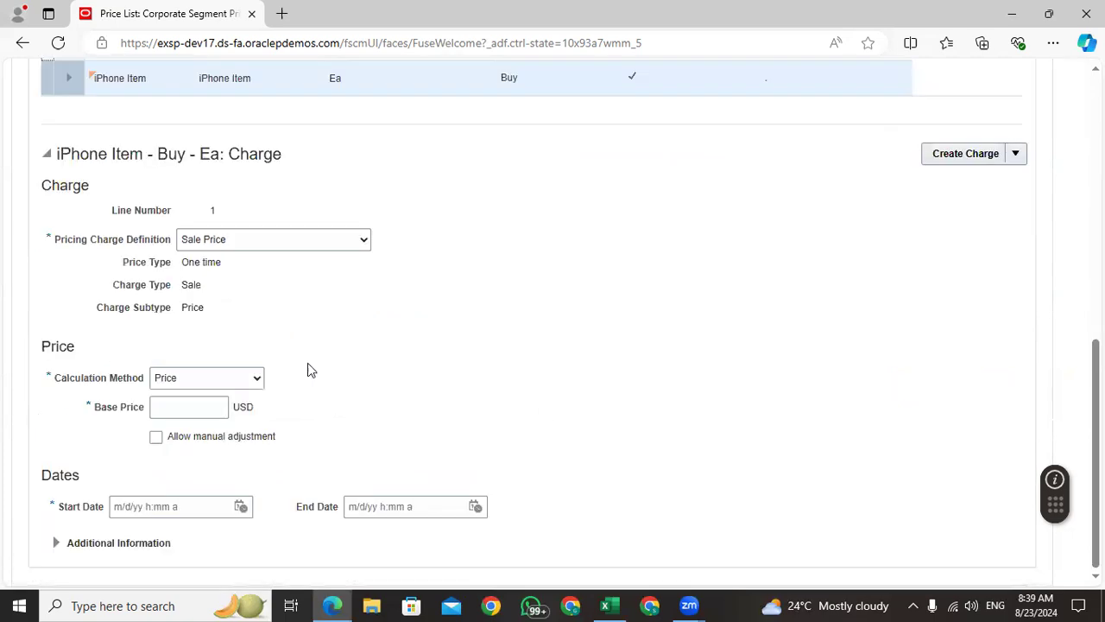
click(186, 415)
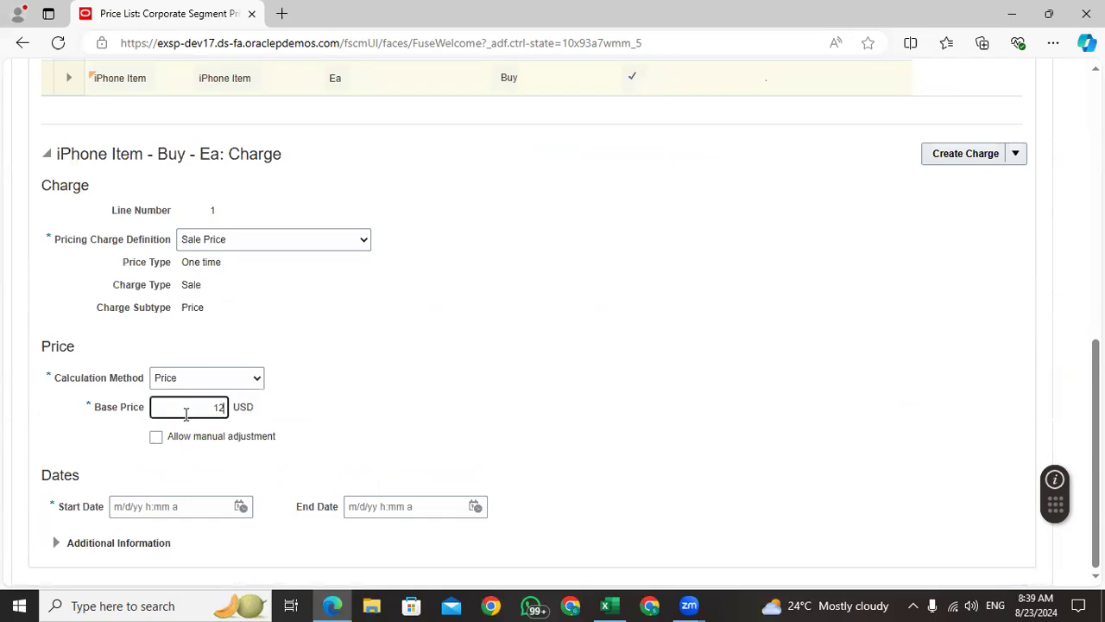
text(120)
click(155, 438)
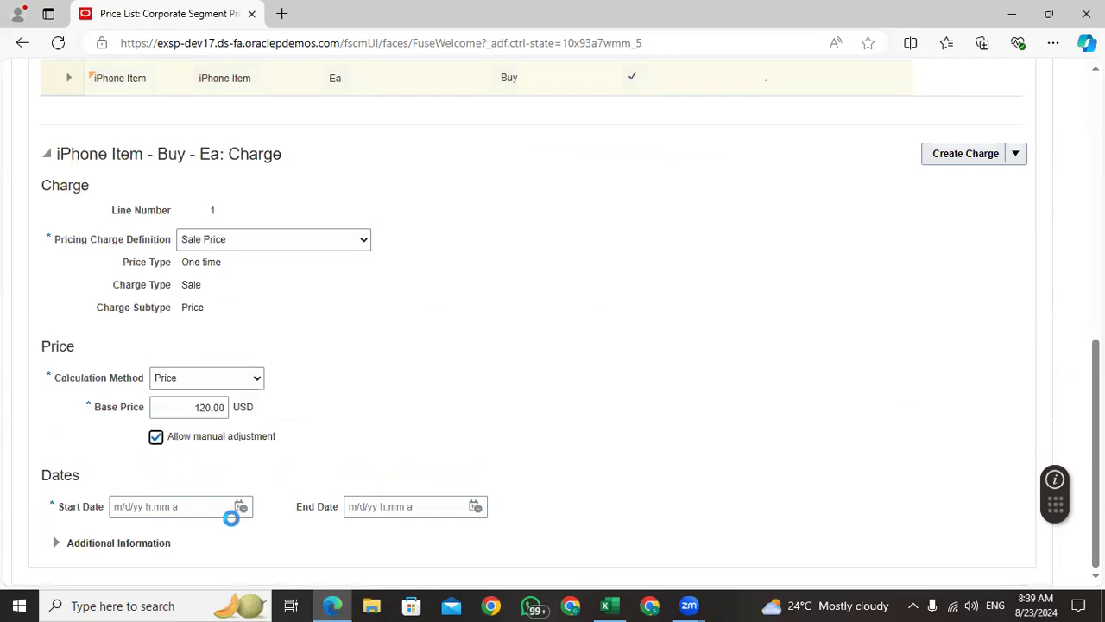
Set the charge's start date to 8/14/24 3:09 AM.
click(241, 506)
click(351, 342)
click(407, 474)
drag(294, 436, 164, 447)
click(407, 454)
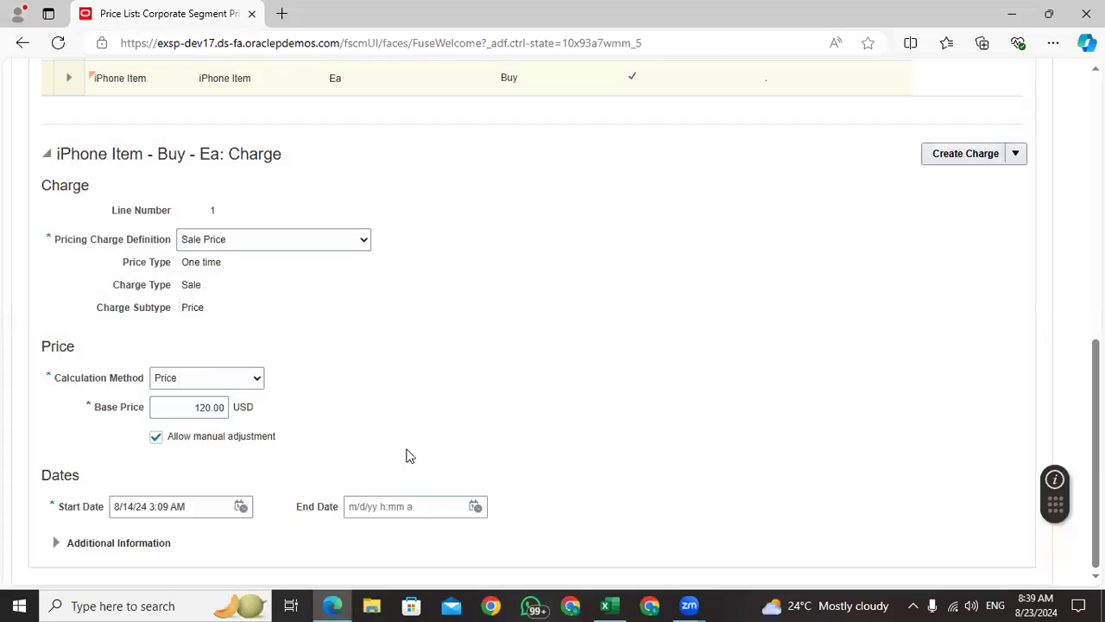
Save and close the Corporate Segment Price List and finish managing price lists.
scroll(653, 316, up, 10)
click(916, 164)
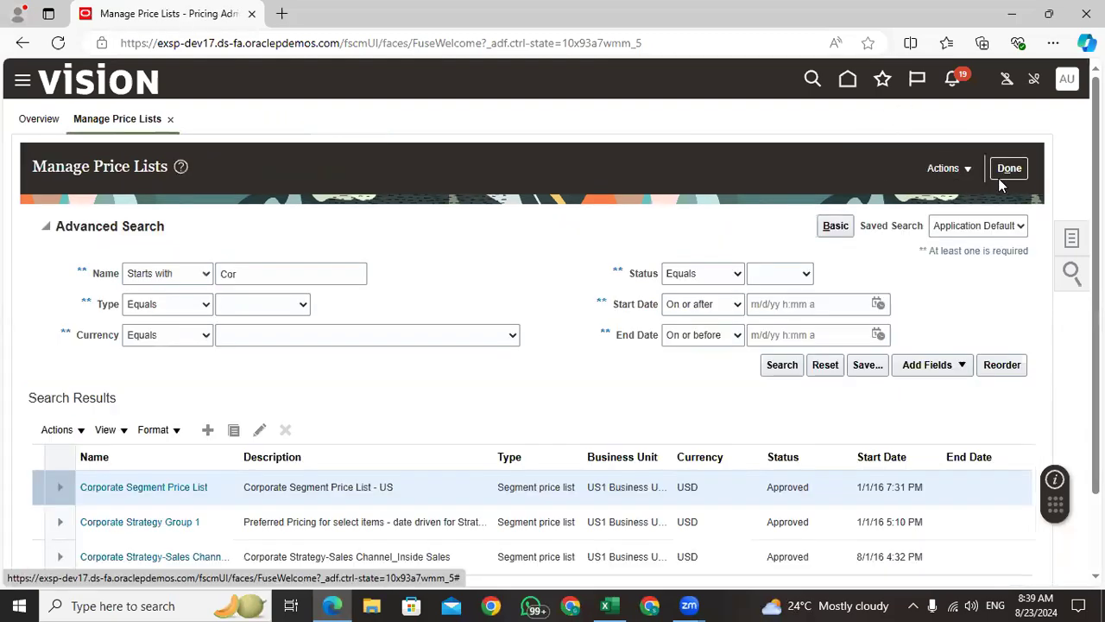
click(1007, 170)
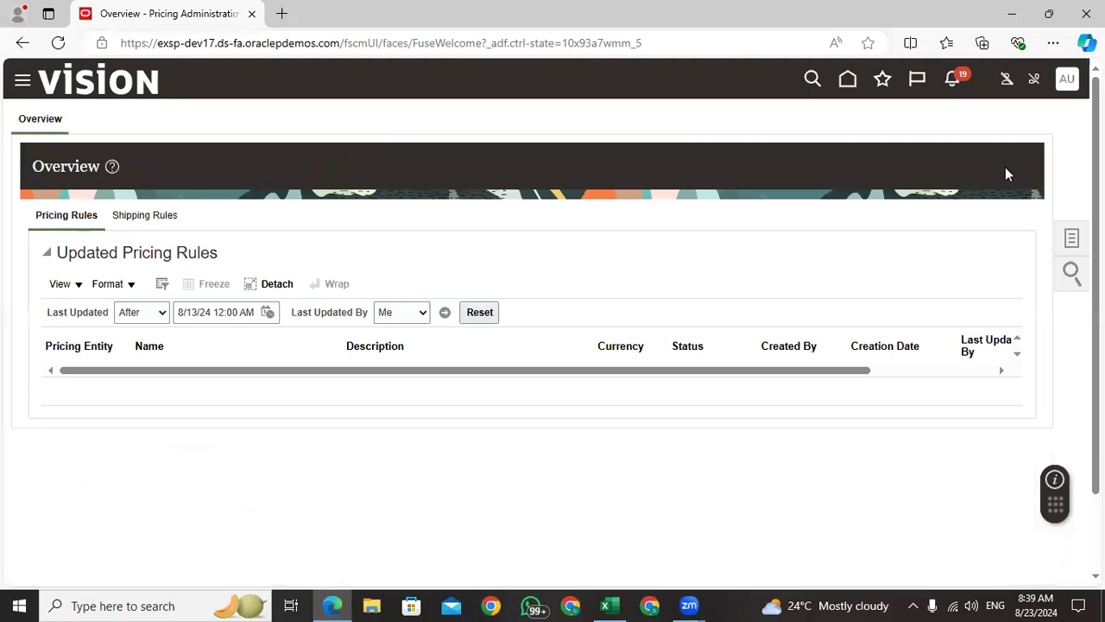
Start a new order in Order Management for US1 Business Unit with Computer Service and Rentals as the customer.
click(851, 85)
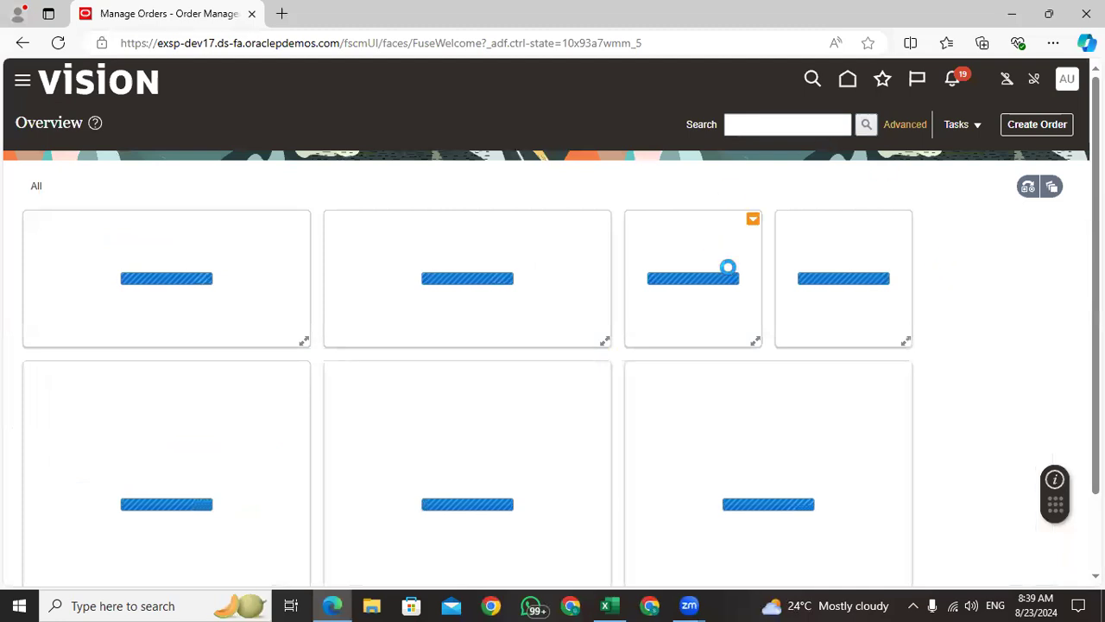
click(1048, 125)
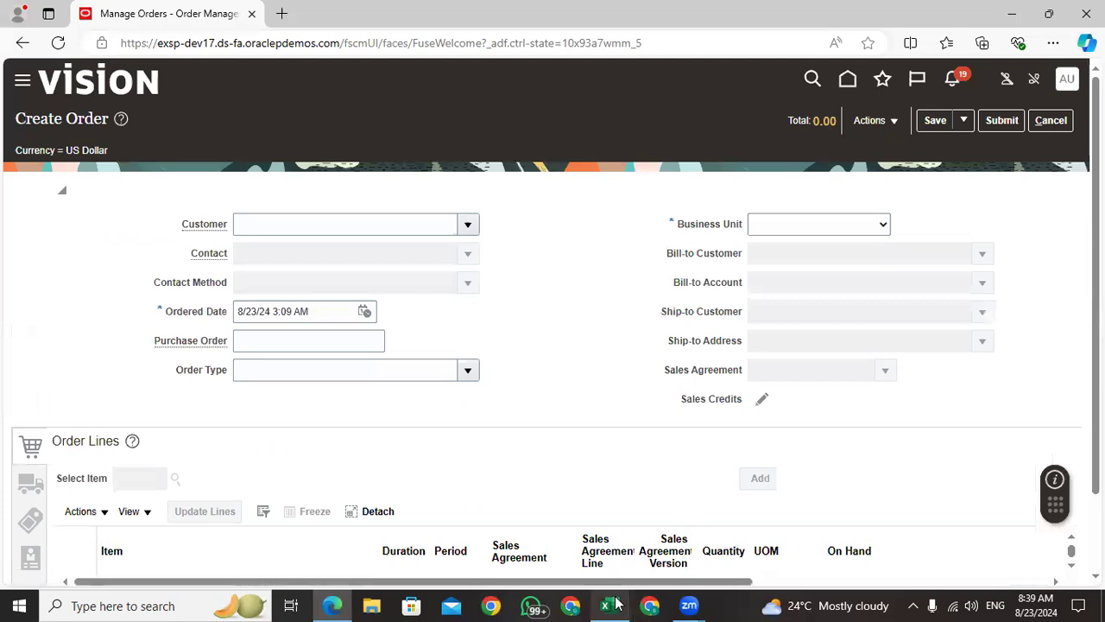
click(807, 222)
text(usiness Unit)
key(Return)
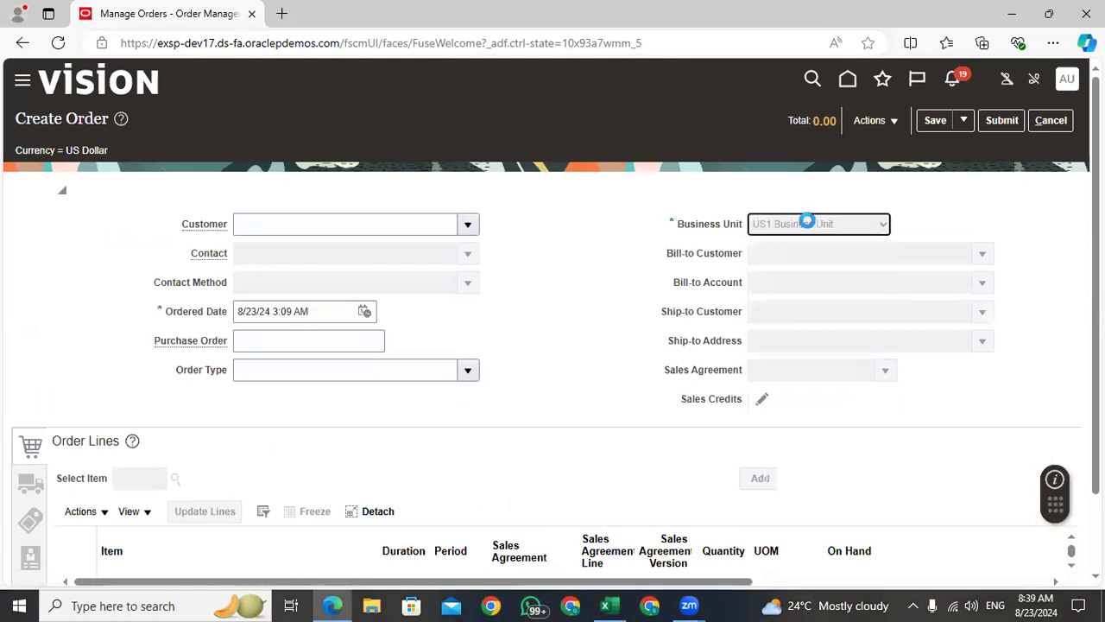
click(332, 225)
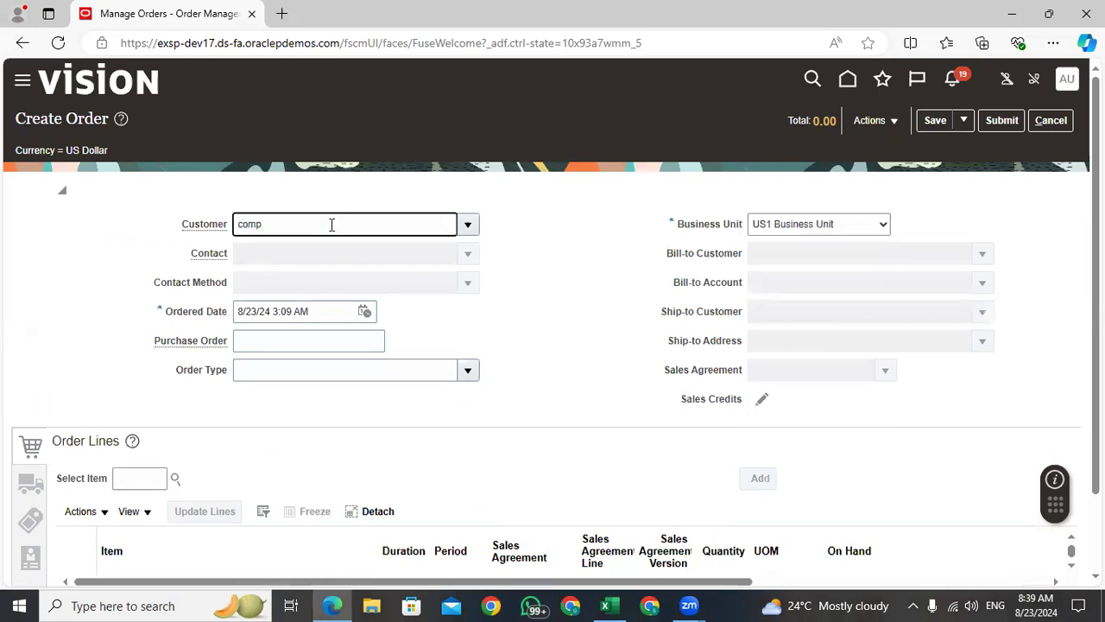
click(266, 259)
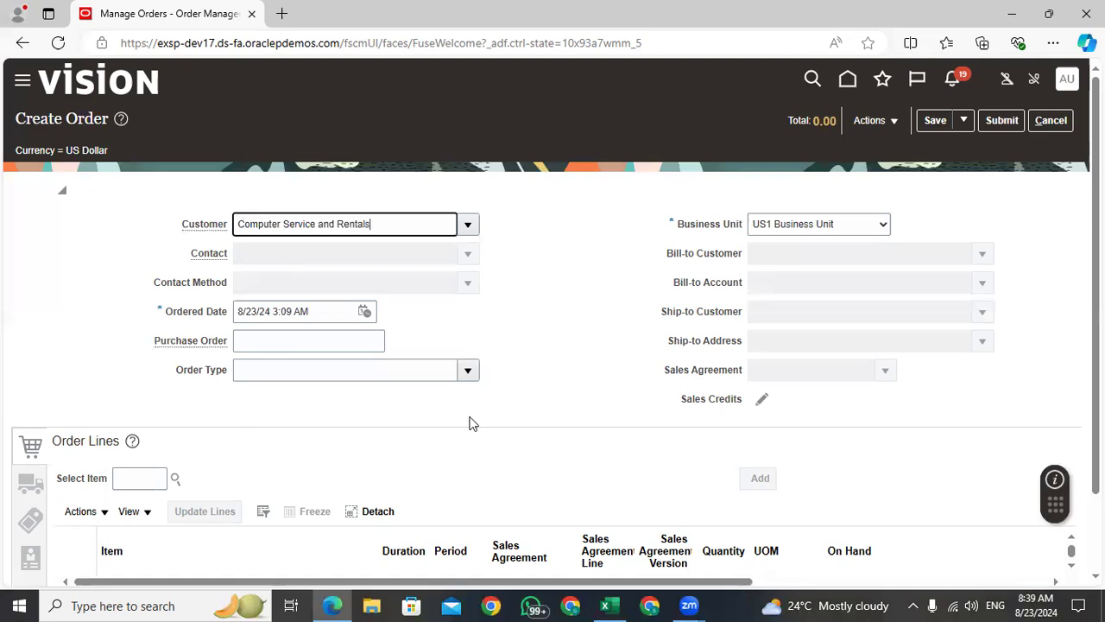
Look up the iPhone Item for the order line and check its sale price.
click(145, 473)
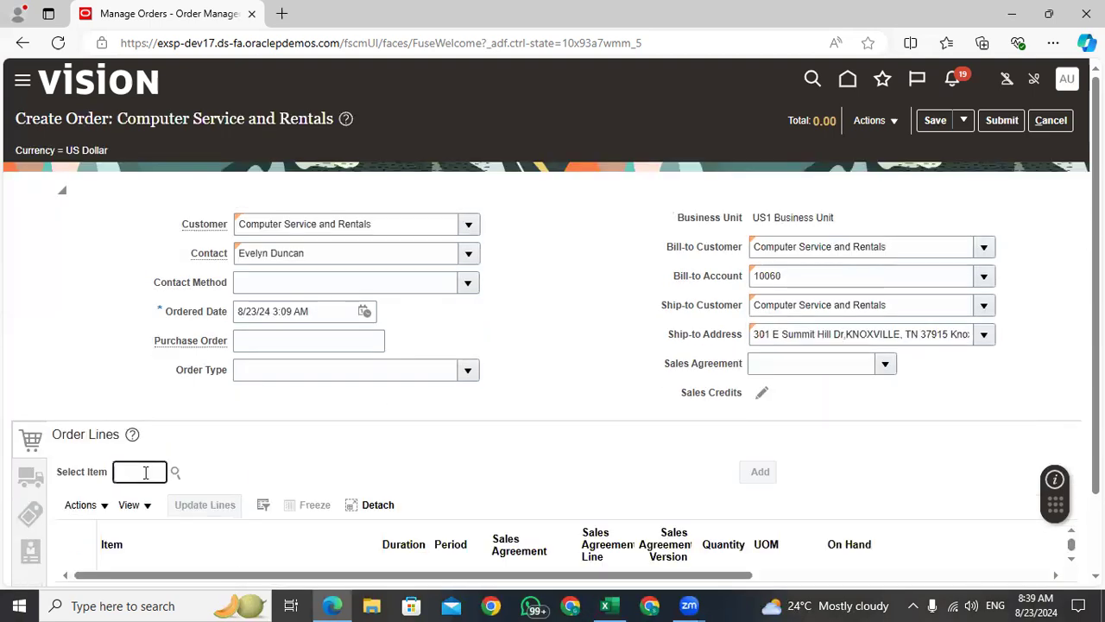
text(Iphone)
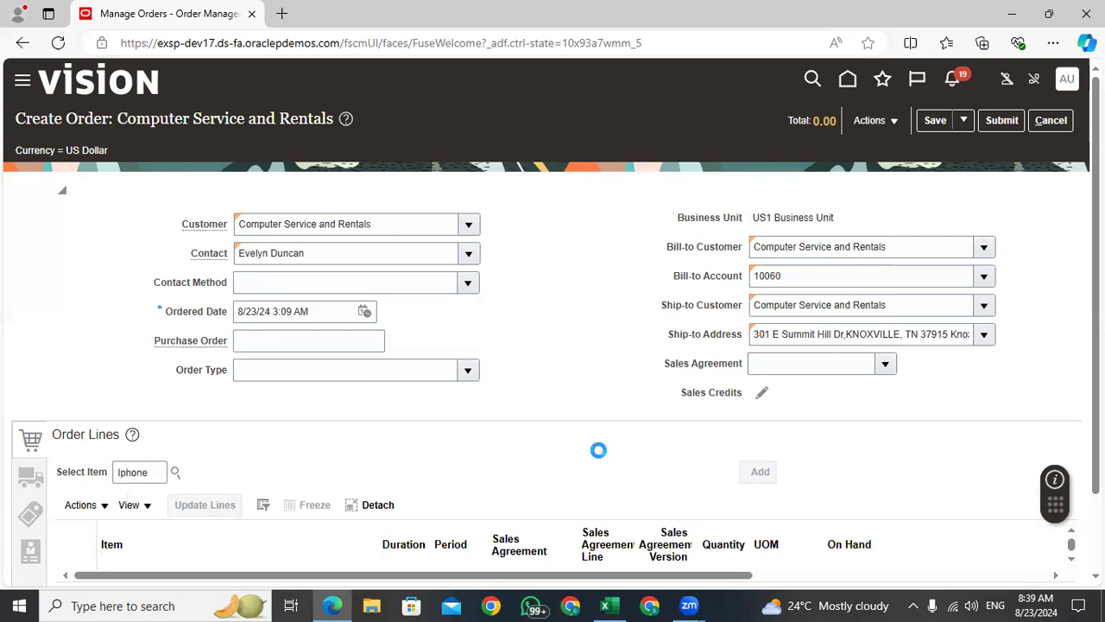
drag(861, 476, 825, 475)
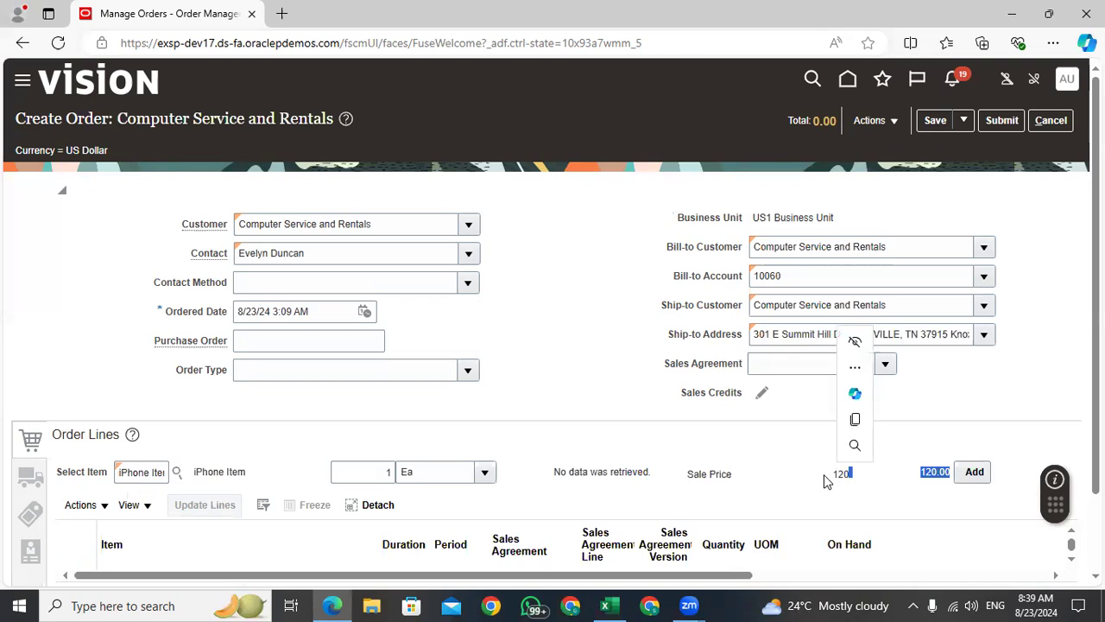
click(800, 489)
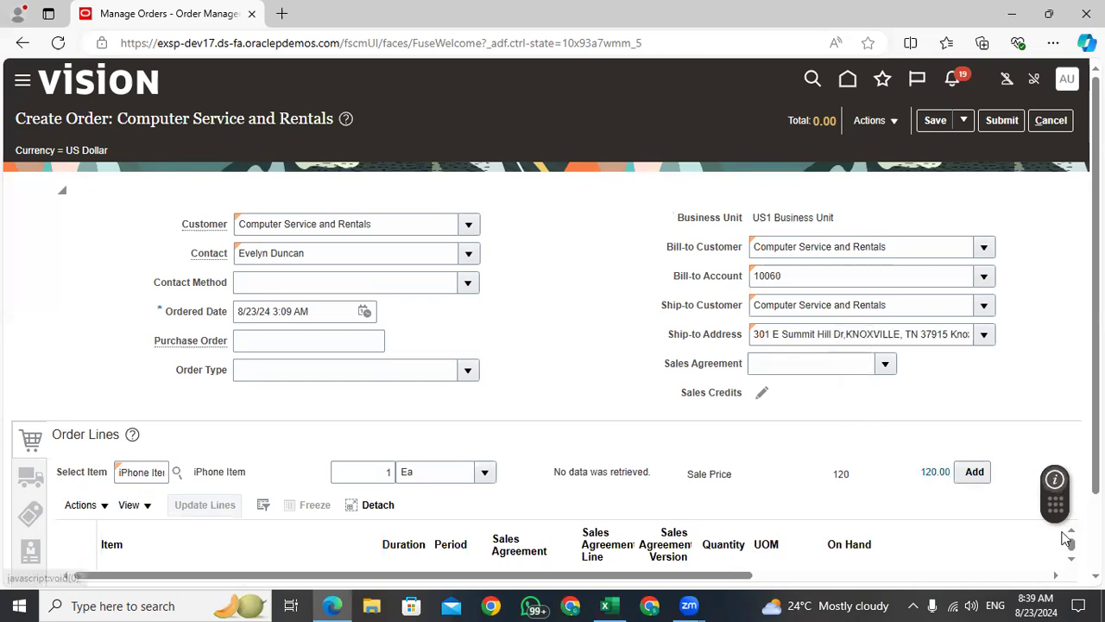
Switch to the Excel training sheet and add "Collect the Plan Data" in cell C988.
click(612, 605)
text(Co)
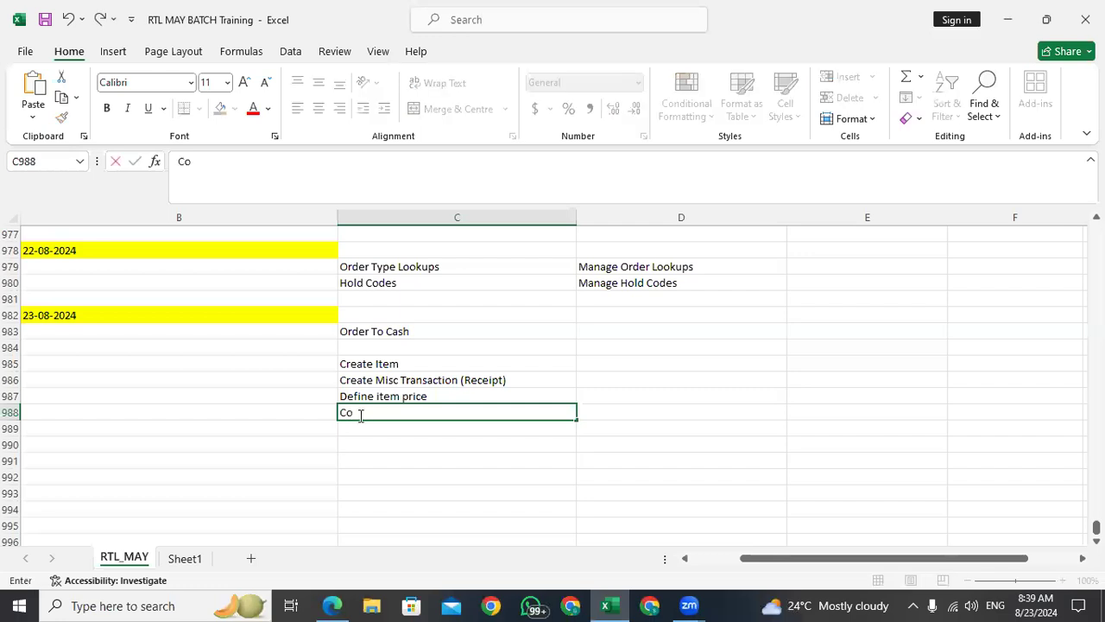
text(llect the lan)
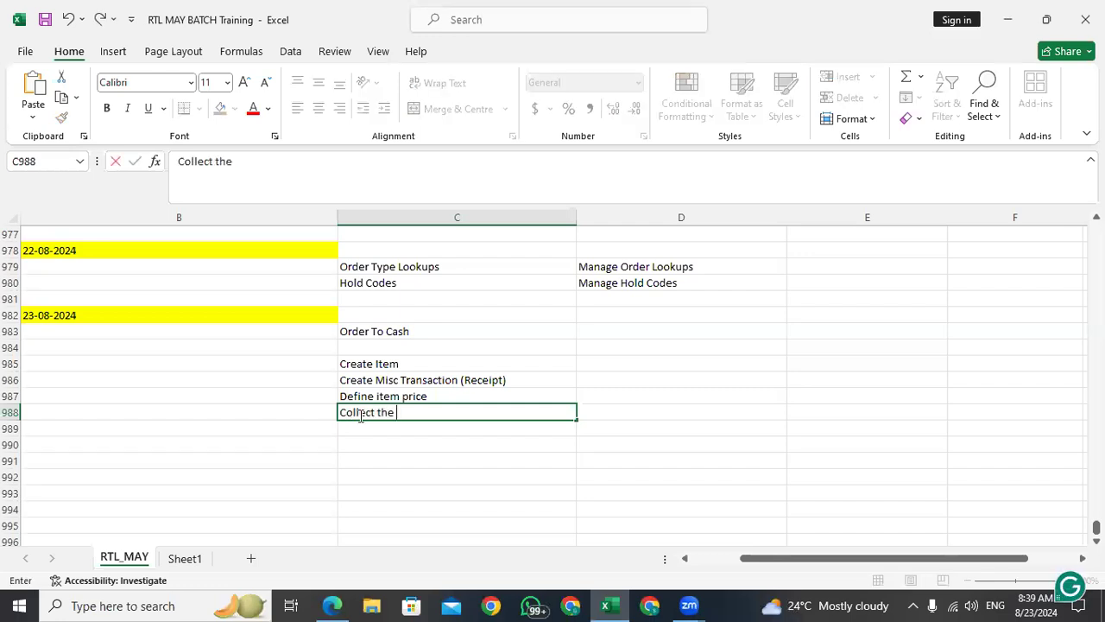
key(BackSpace)
key(BackSpace)
key(BackSpace)
key(BackSpace)
text(Plan Data)
key(Return)
click(361, 413)
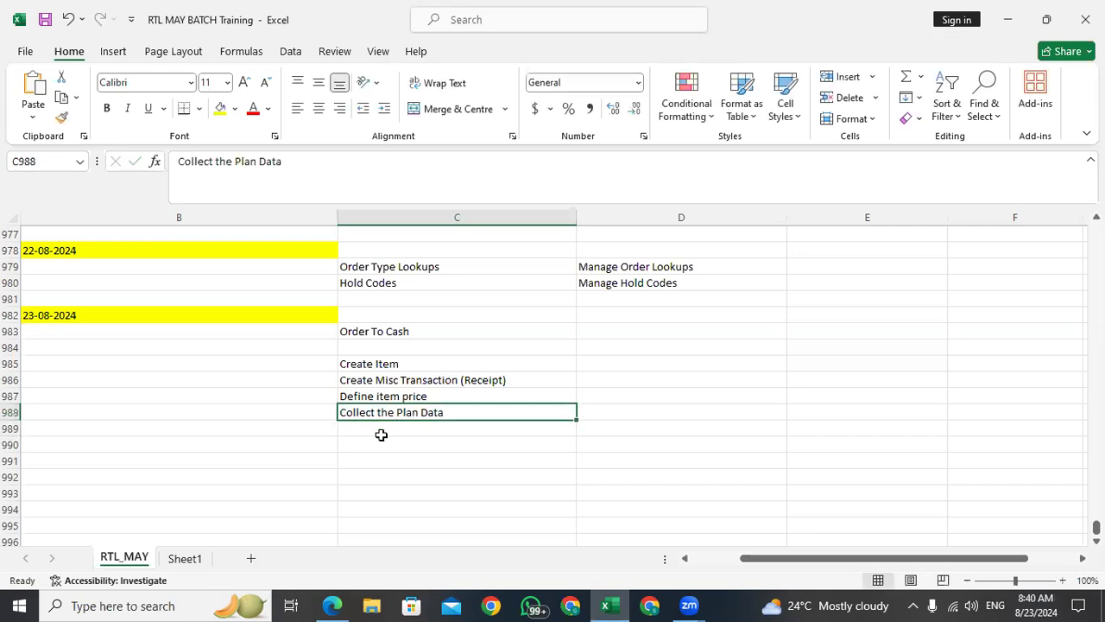
click(381, 431)
Switch to Oracle Fusion and leave the unsaved Computer Service and Rentals order for the home page, discarding its changes.
click(331, 605)
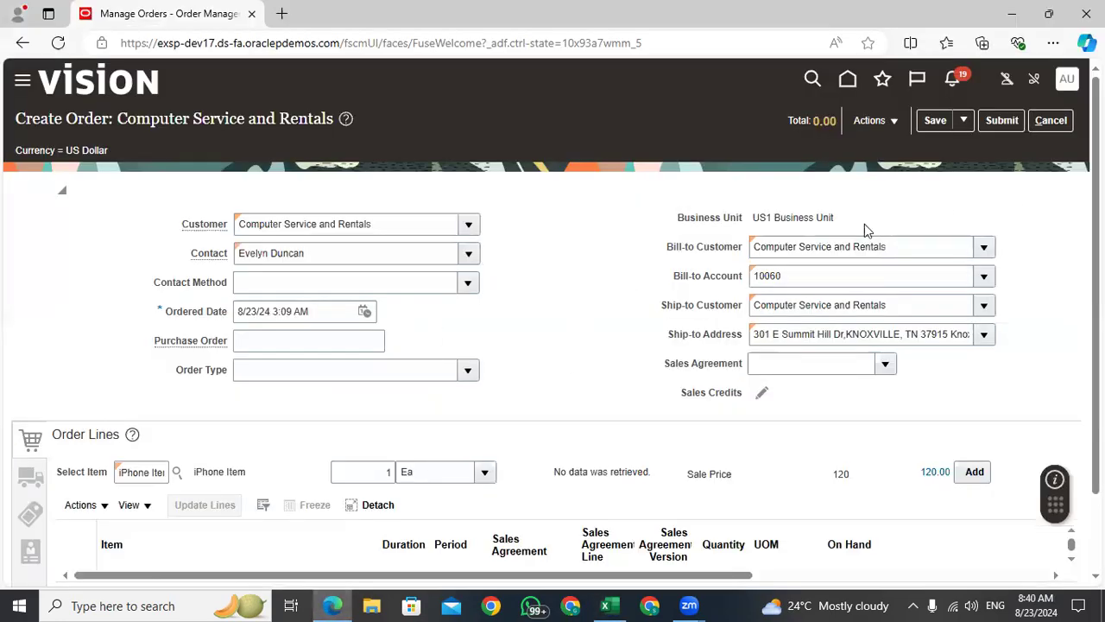
click(851, 84)
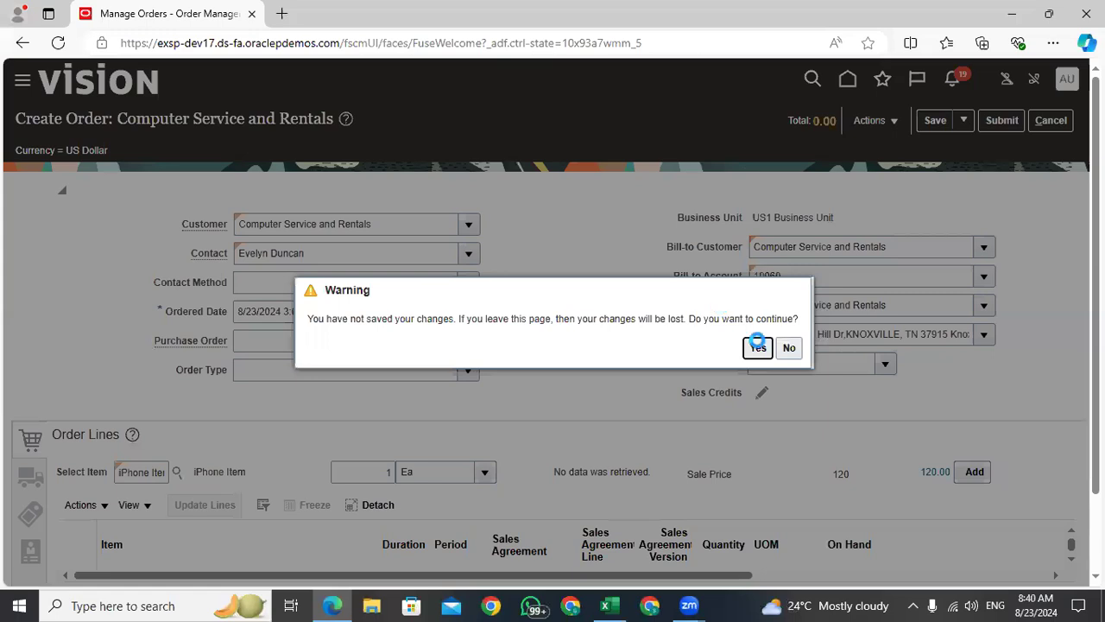
key(Return)
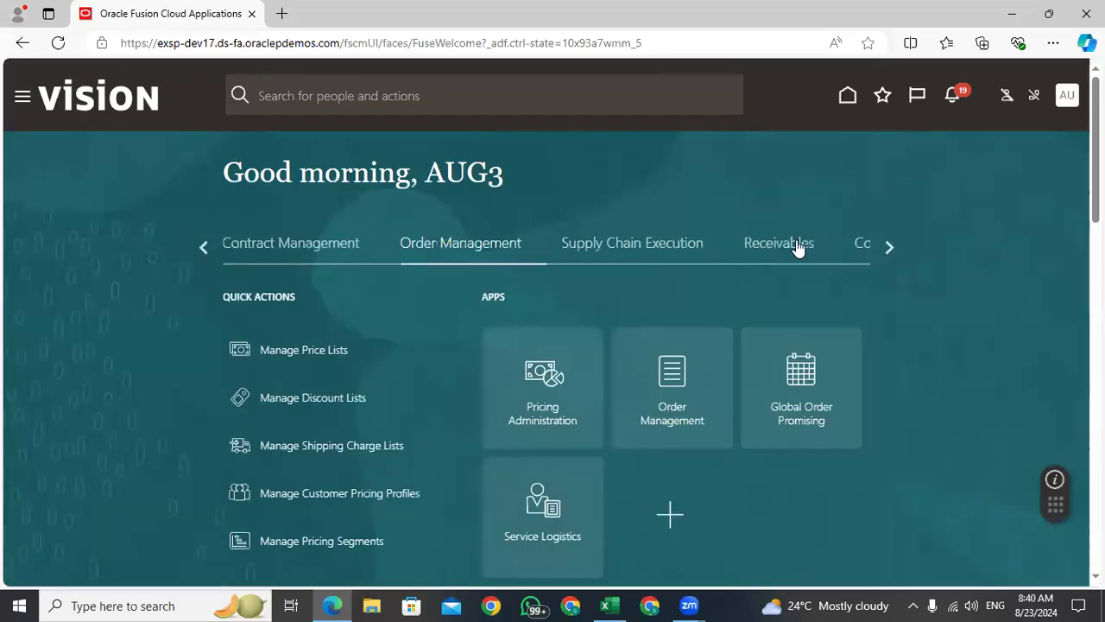
Open the Collect Planning Data process from Plan Inputs in Supply Chain Planning.
click(891, 246)
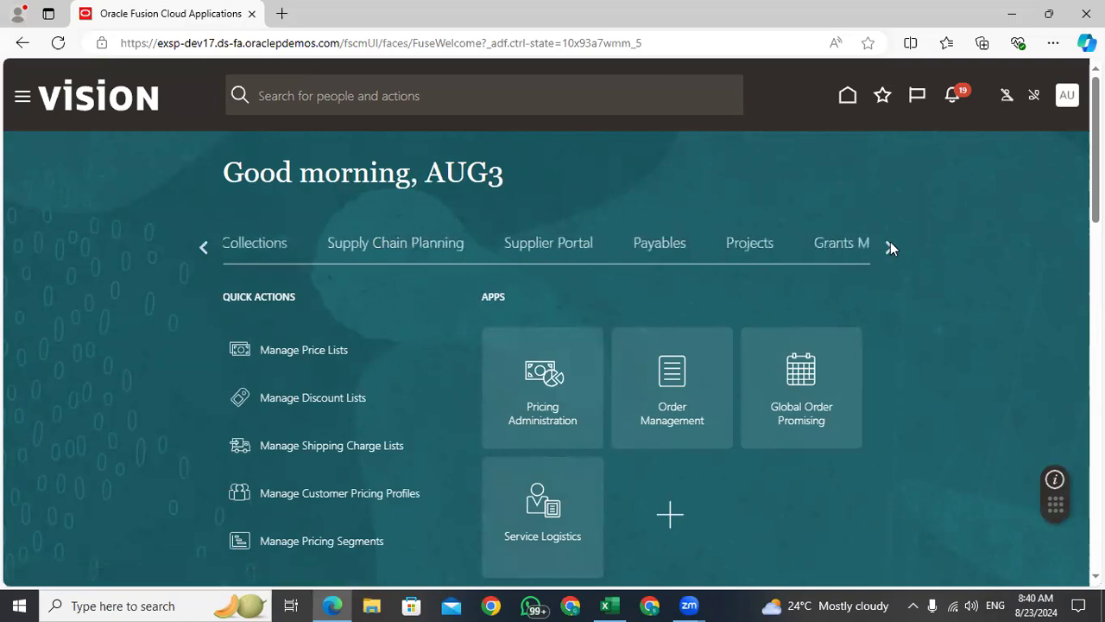
click(414, 247)
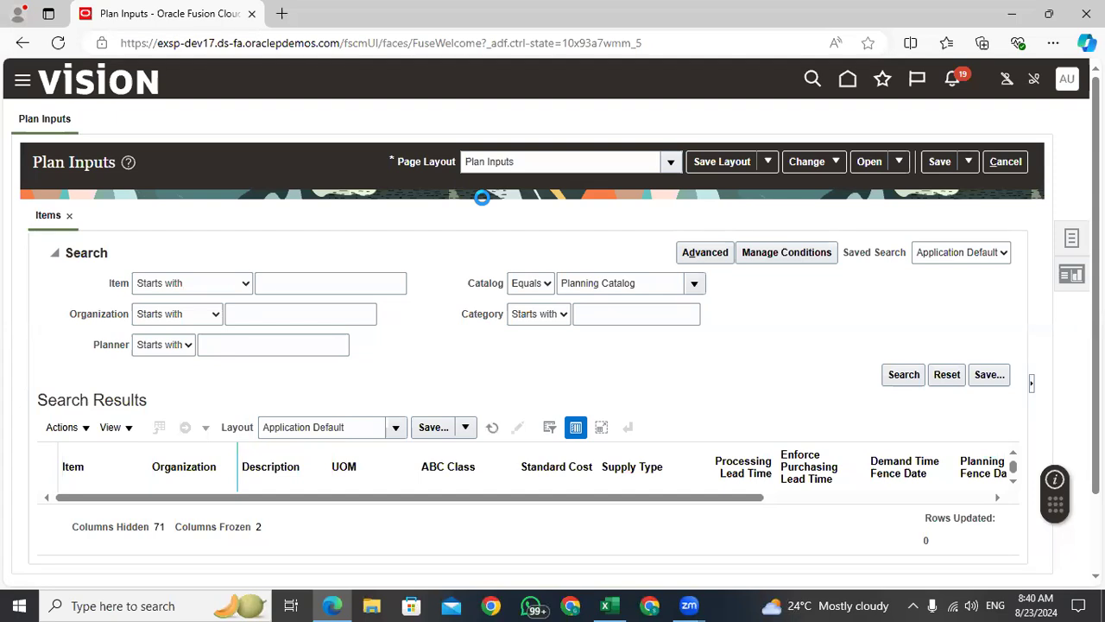
click(1074, 239)
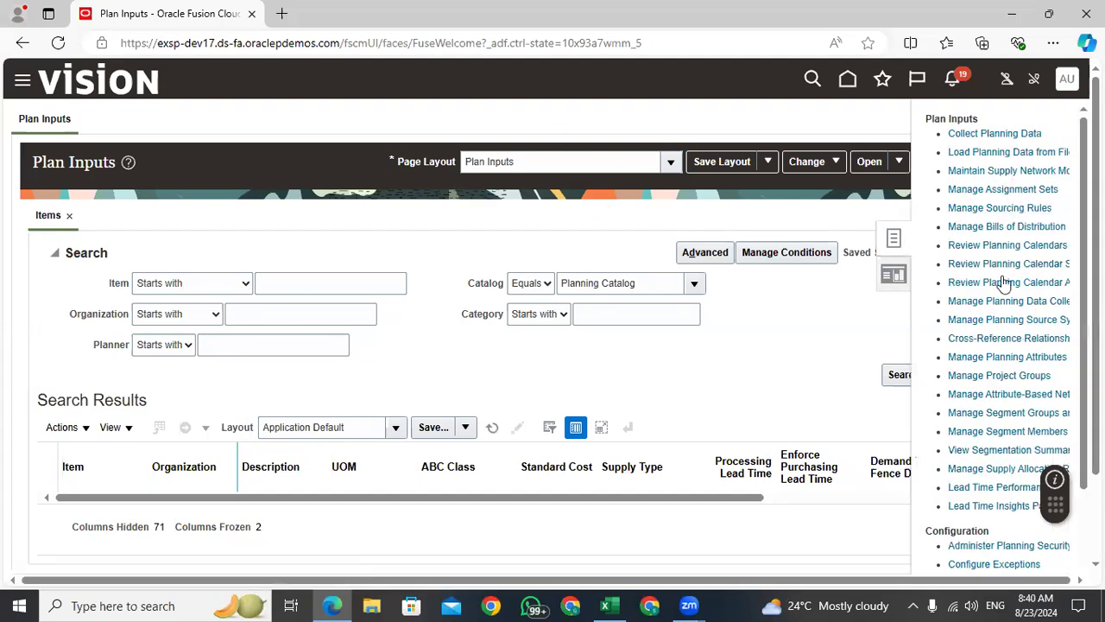
click(987, 133)
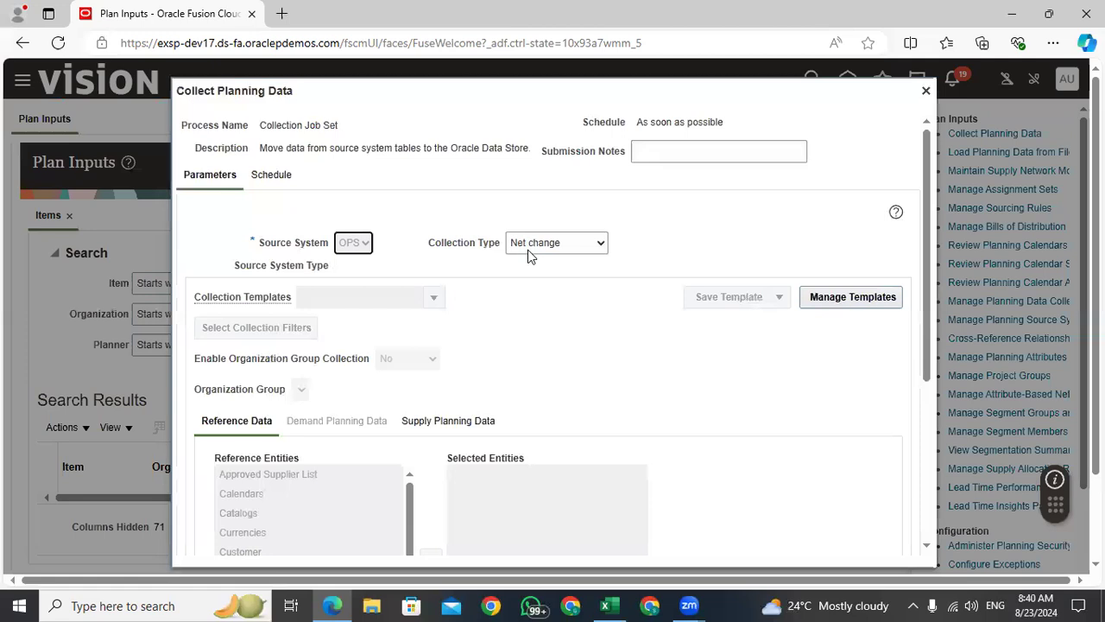
Set the collection type to Targeted and add Items to the selected reference entities.
click(549, 245)
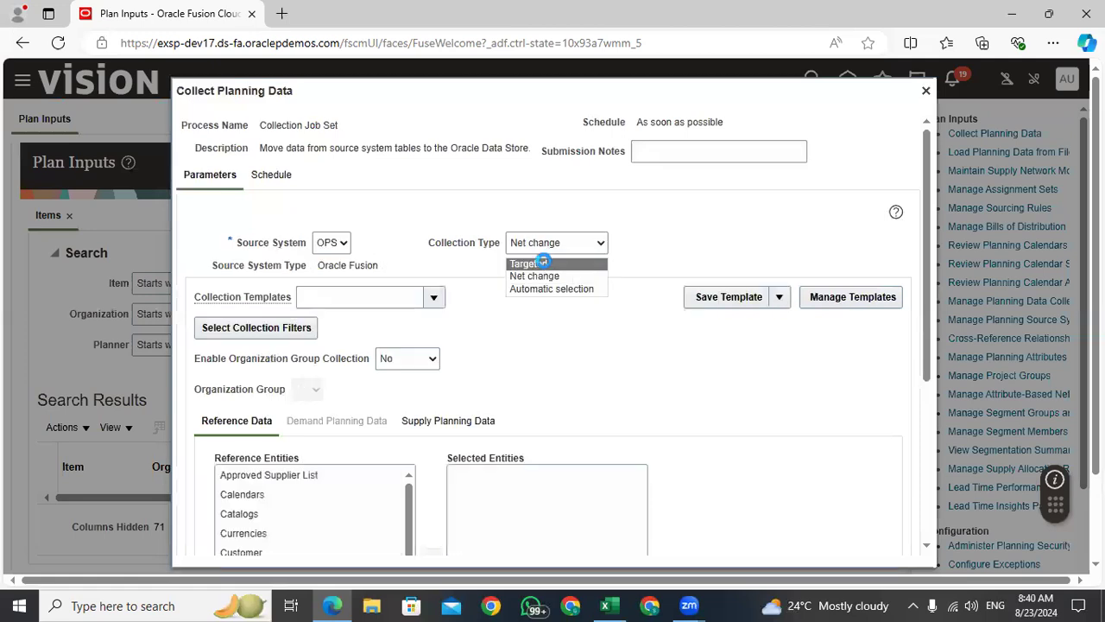
click(542, 260)
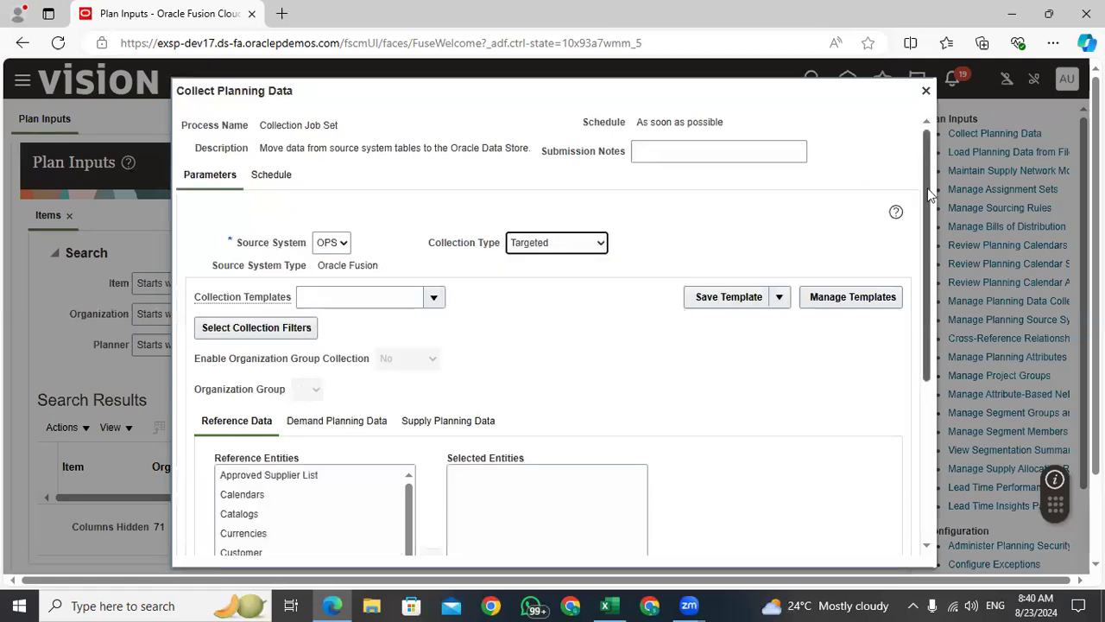
scroll(929, 224, down, 3)
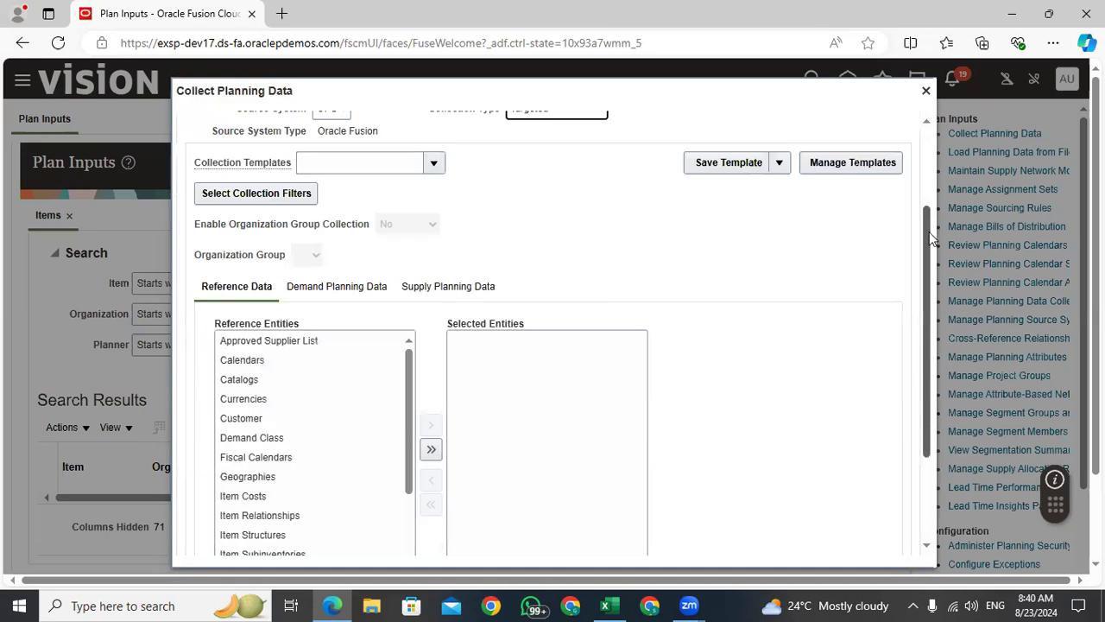
scroll(929, 232, down, 1)
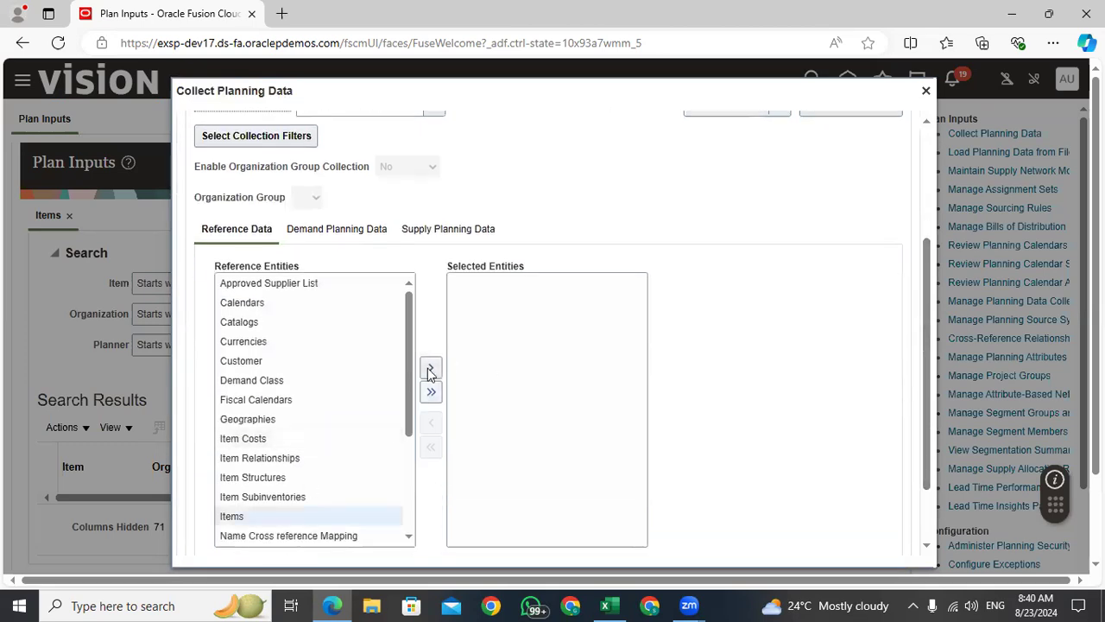
click(431, 367)
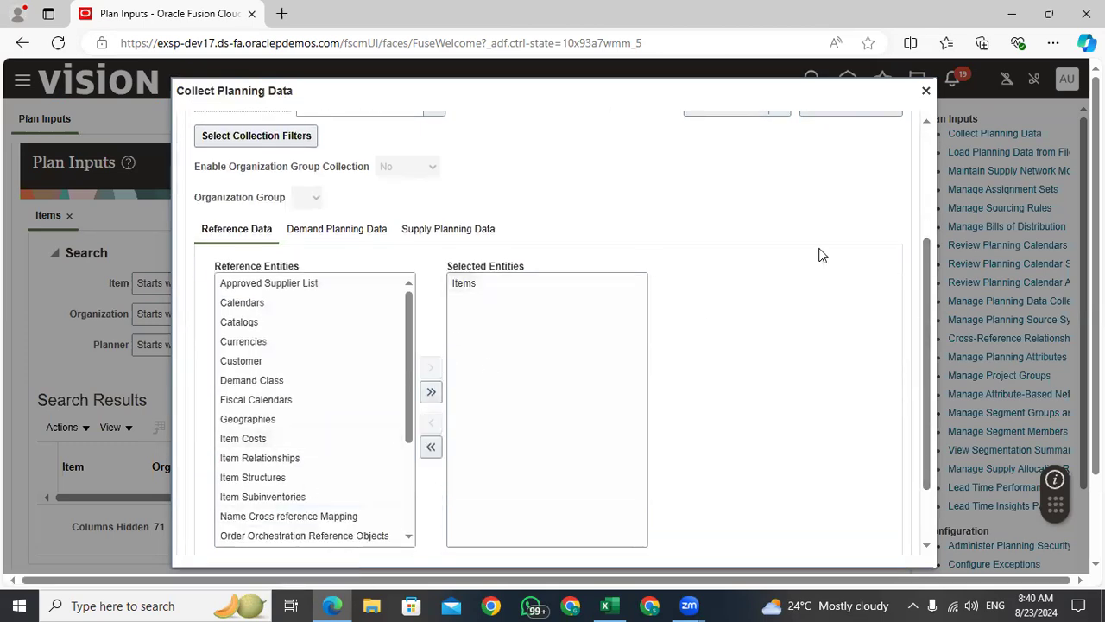
click(503, 314)
Submit the planning data collection and return to the home page.
scroll(924, 243, down, 5)
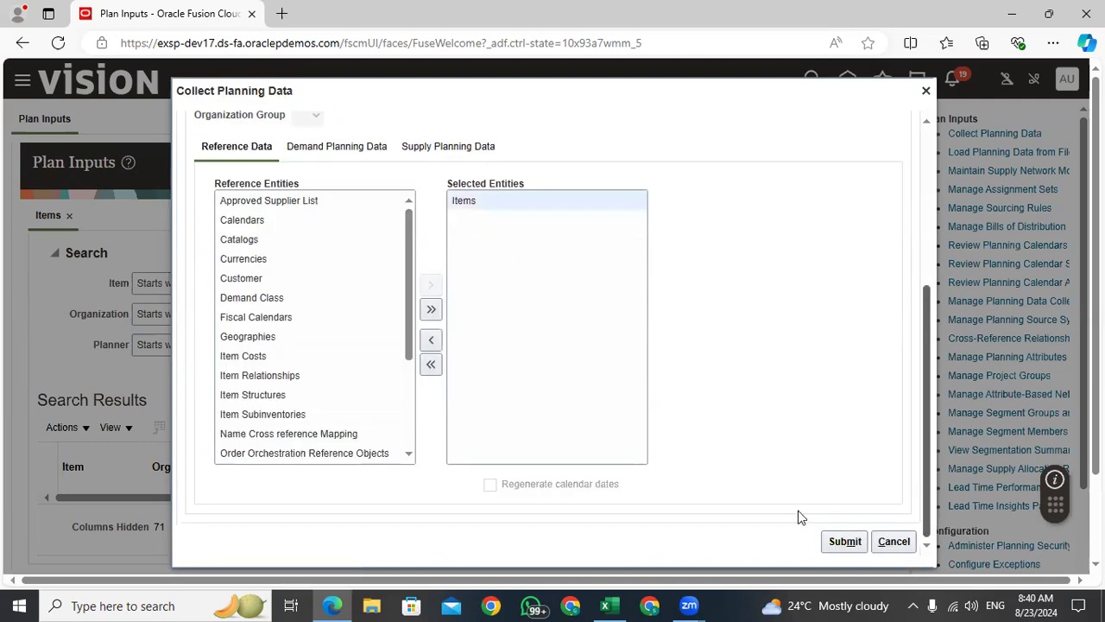
click(846, 541)
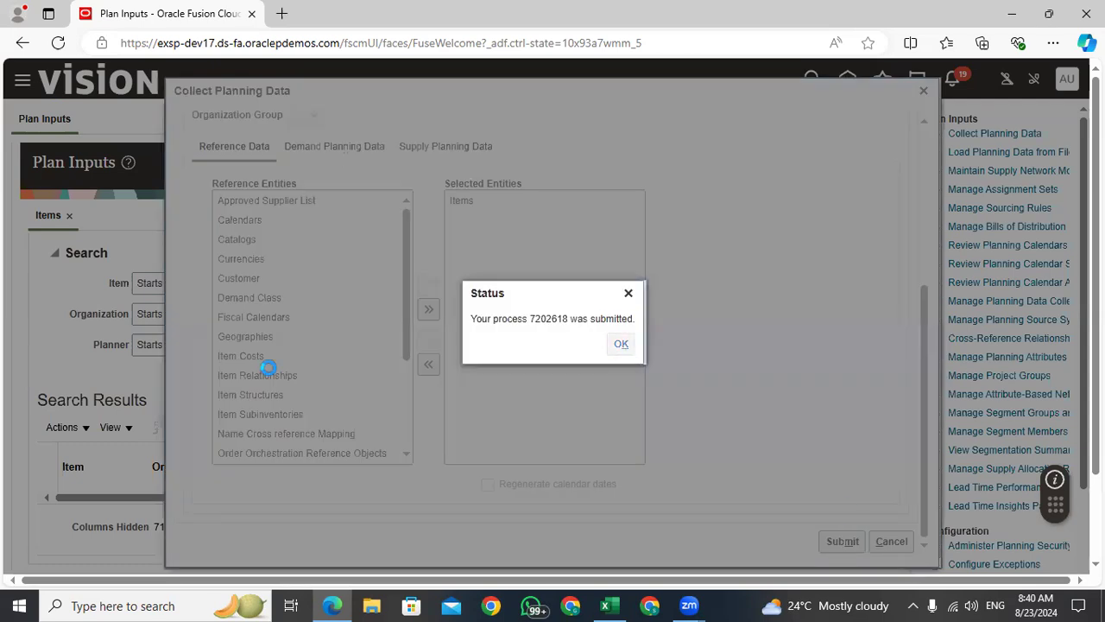
click(622, 345)
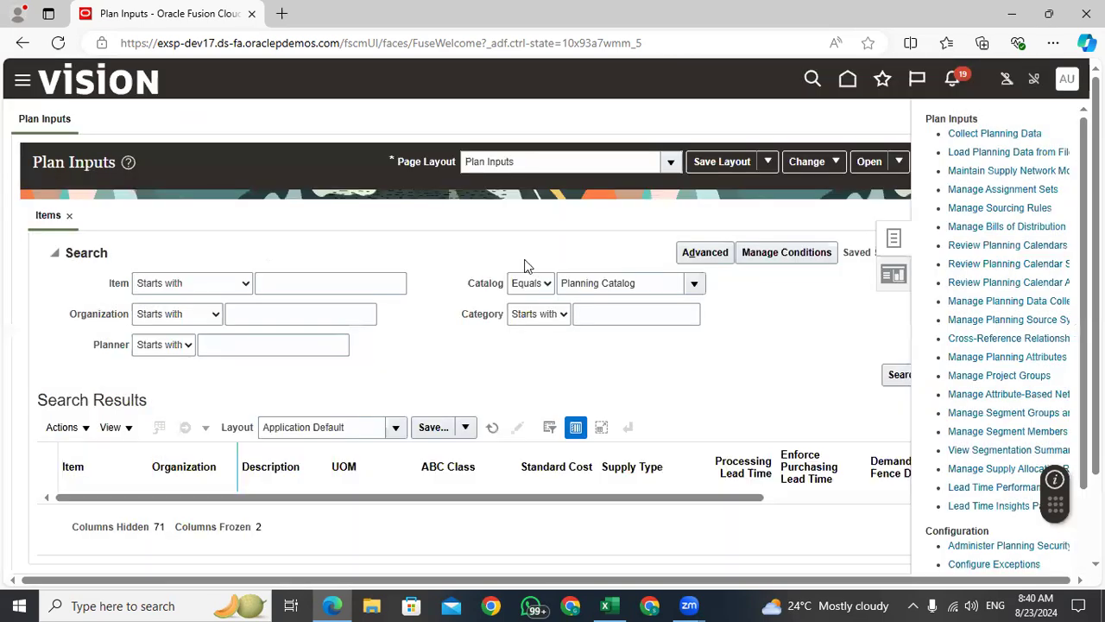
click(836, 301)
click(848, 79)
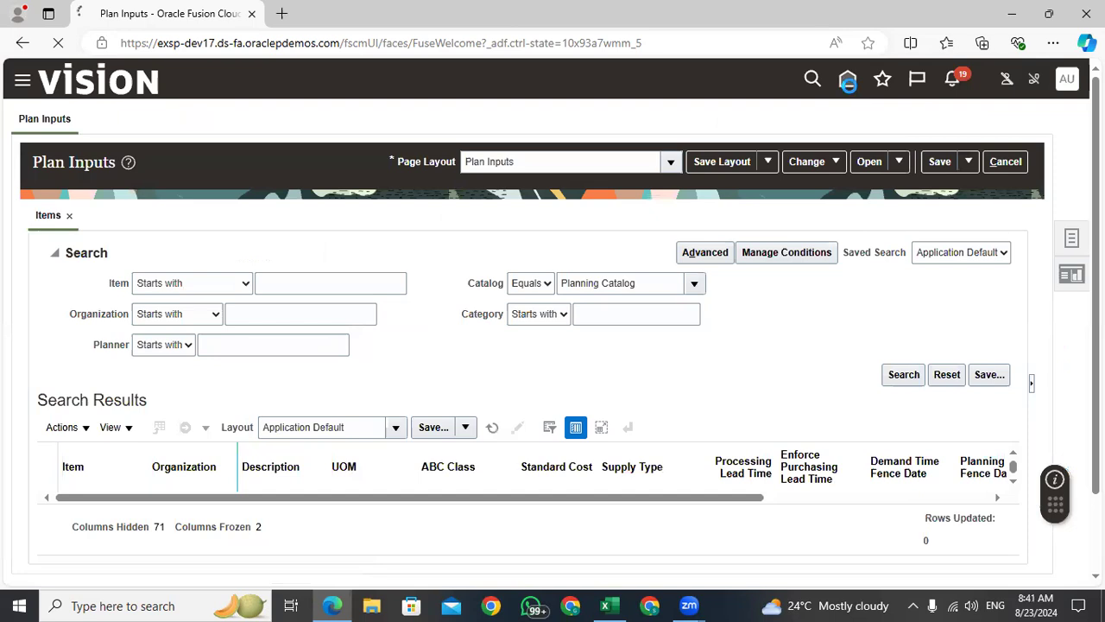
click(889, 247)
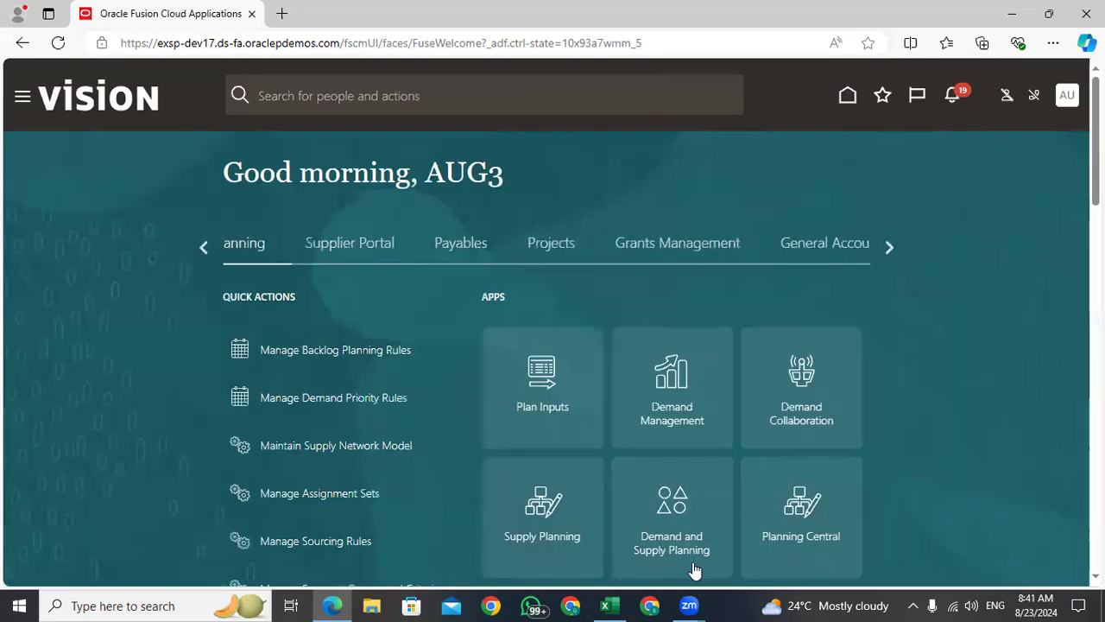
Switch to the Excel training sheet and enter "Schedule Program" in C989 and "Refresh and Start order Promising Server" in D989.
click(606, 606)
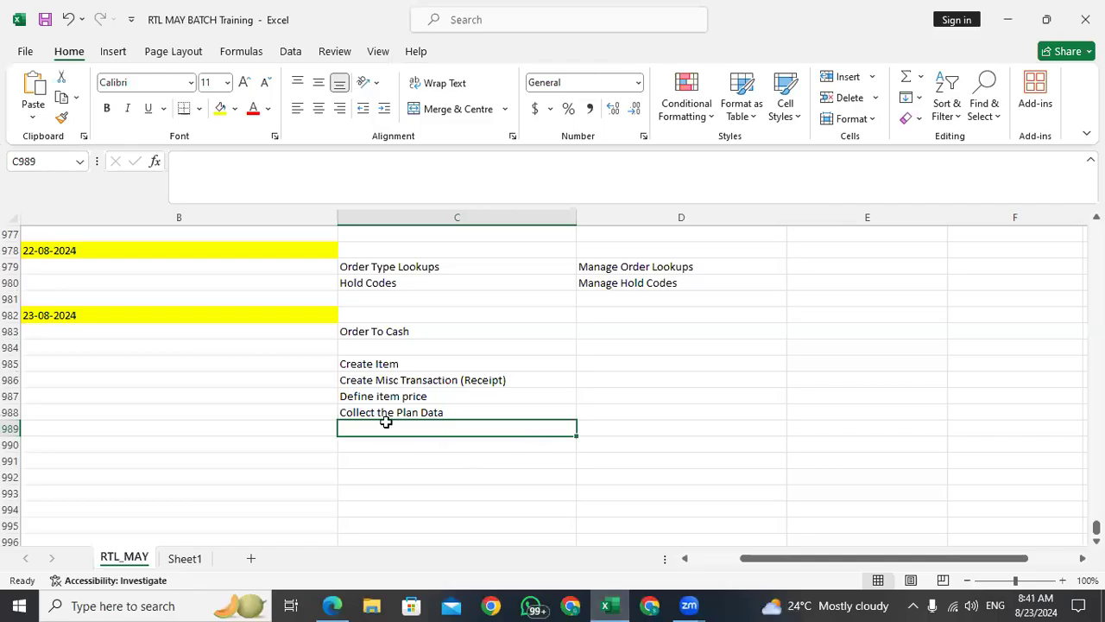
text(S)
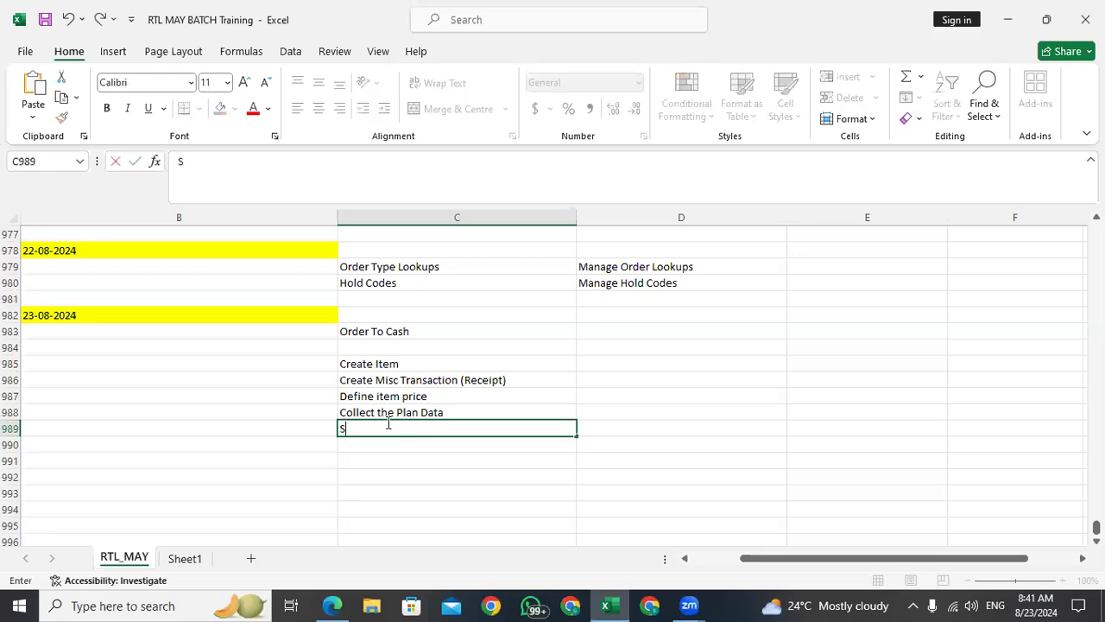
text(chedule Pr)
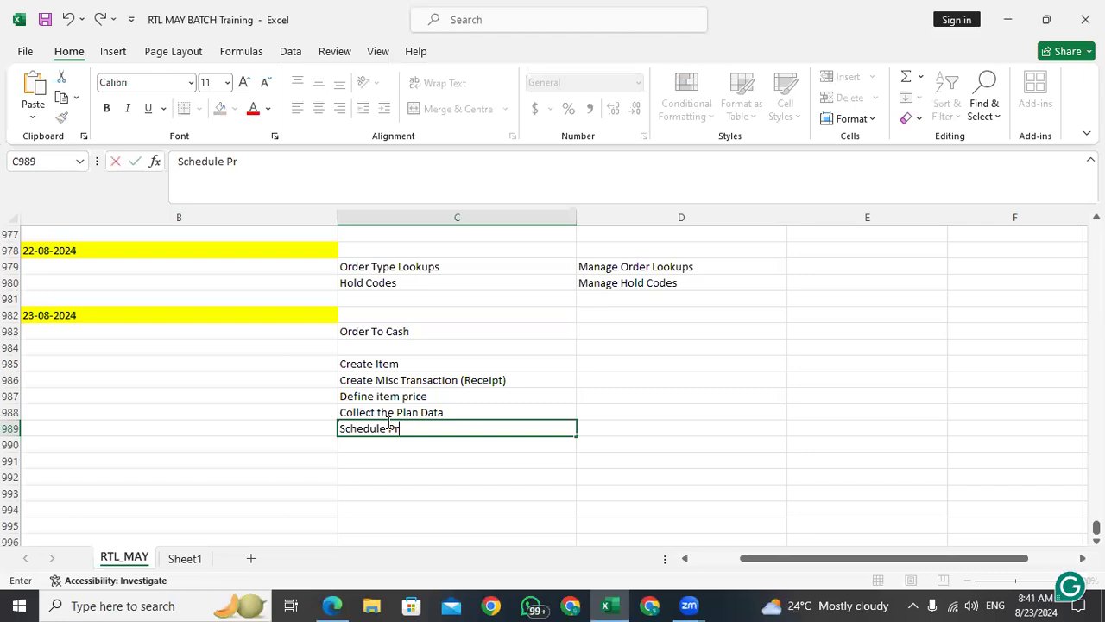
text(ogram)
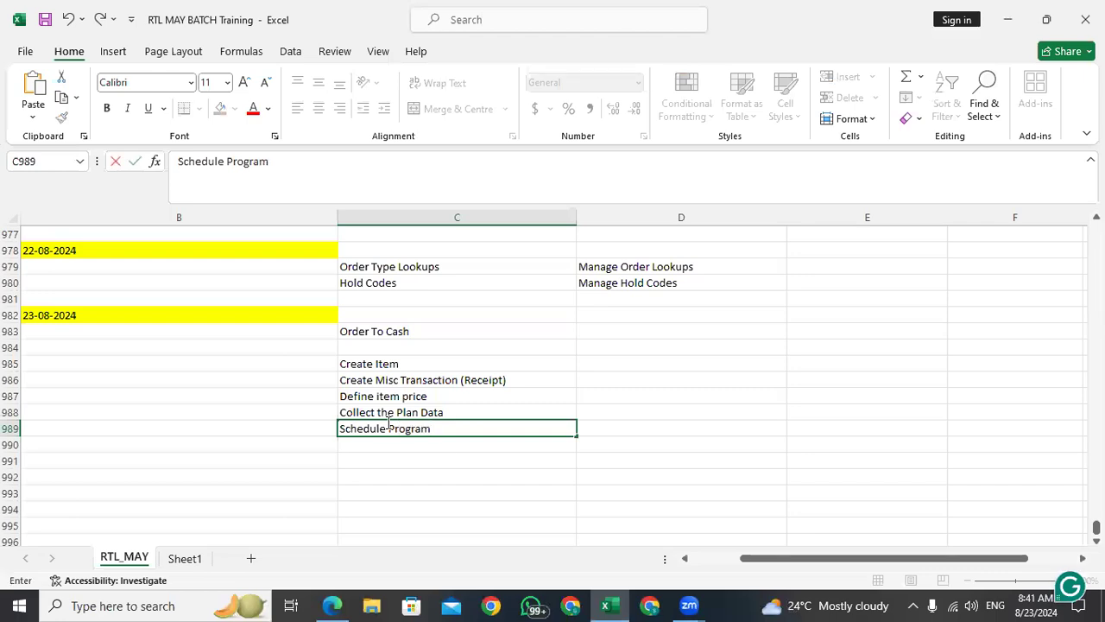
click(609, 429)
text(Refr)
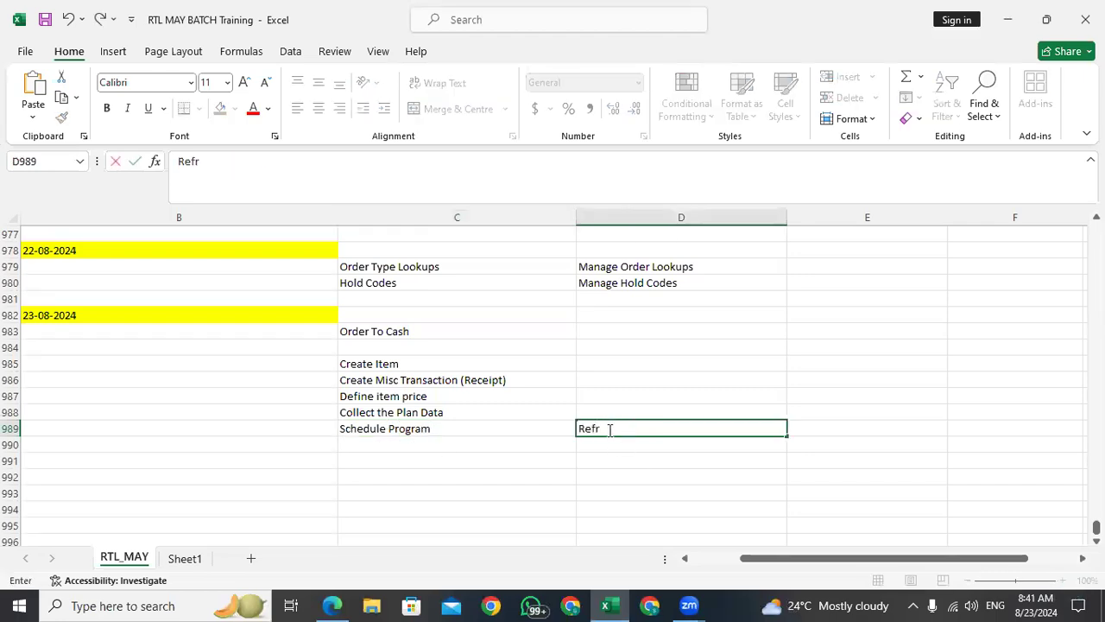
text(esh and Start ord)
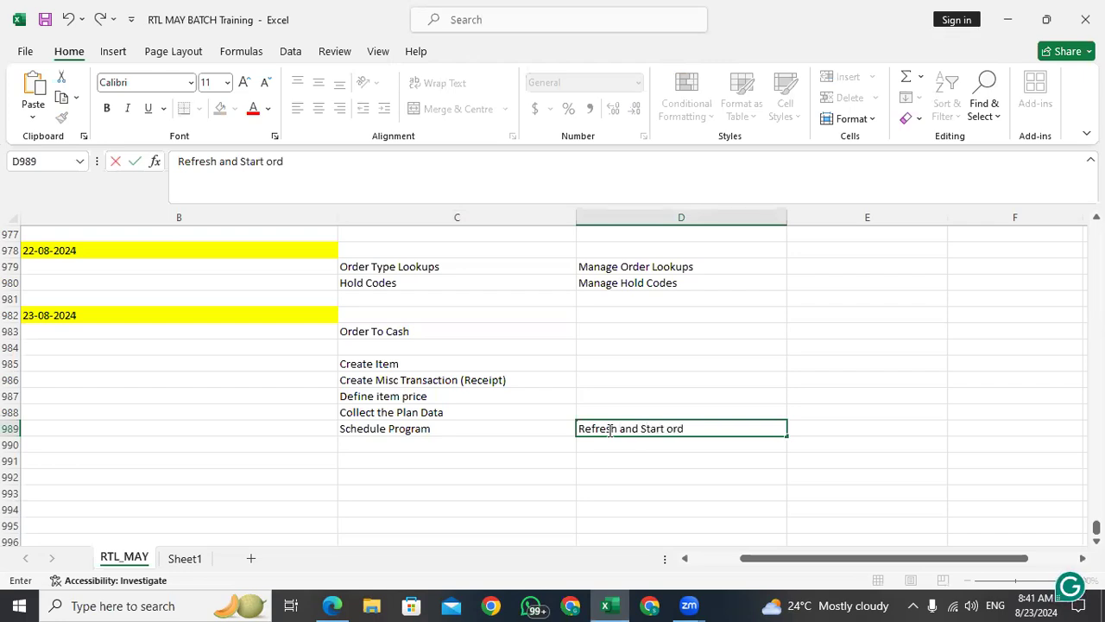
text(er Promising Server)
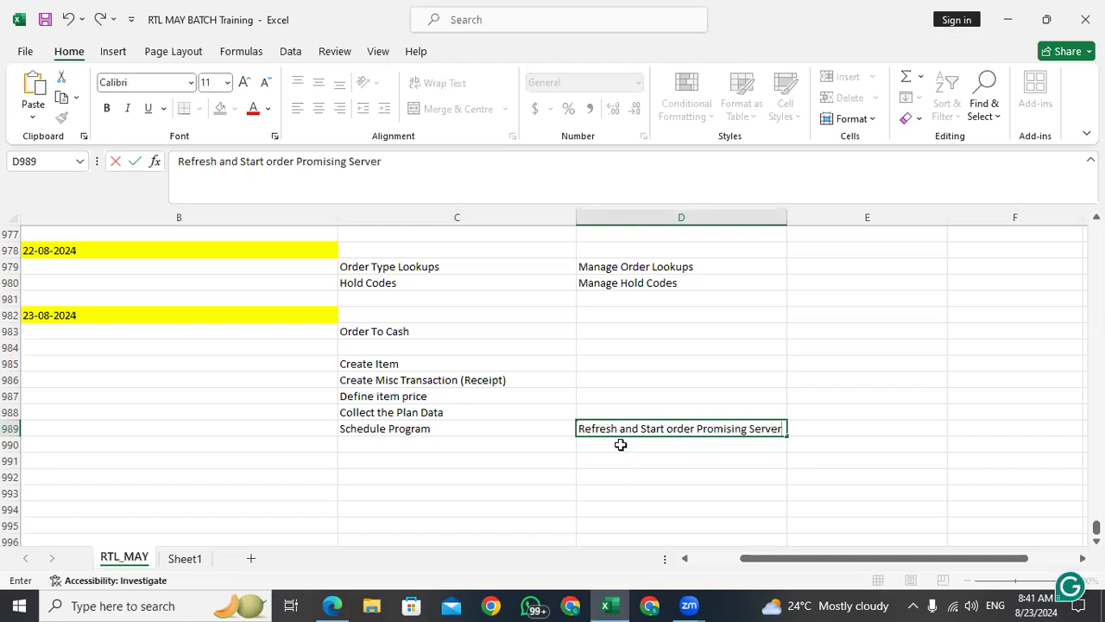
key(ctrl+Return)
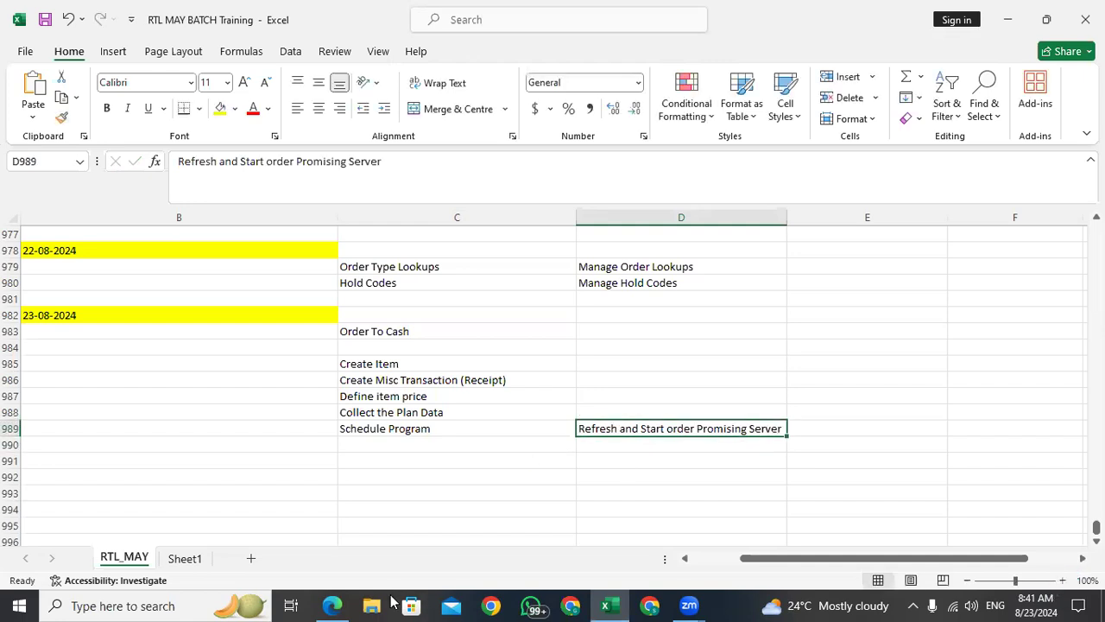
Switch back to Oracle Fusion and open the Scheduled Processes overview from Tools.
click(331, 605)
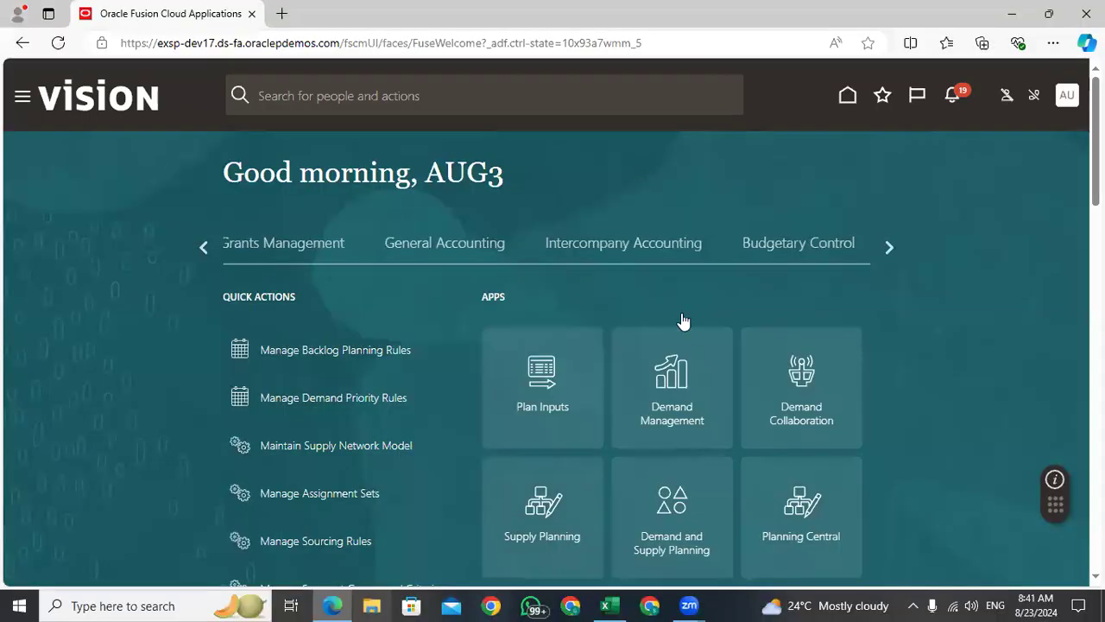
click(890, 248)
click(890, 248)
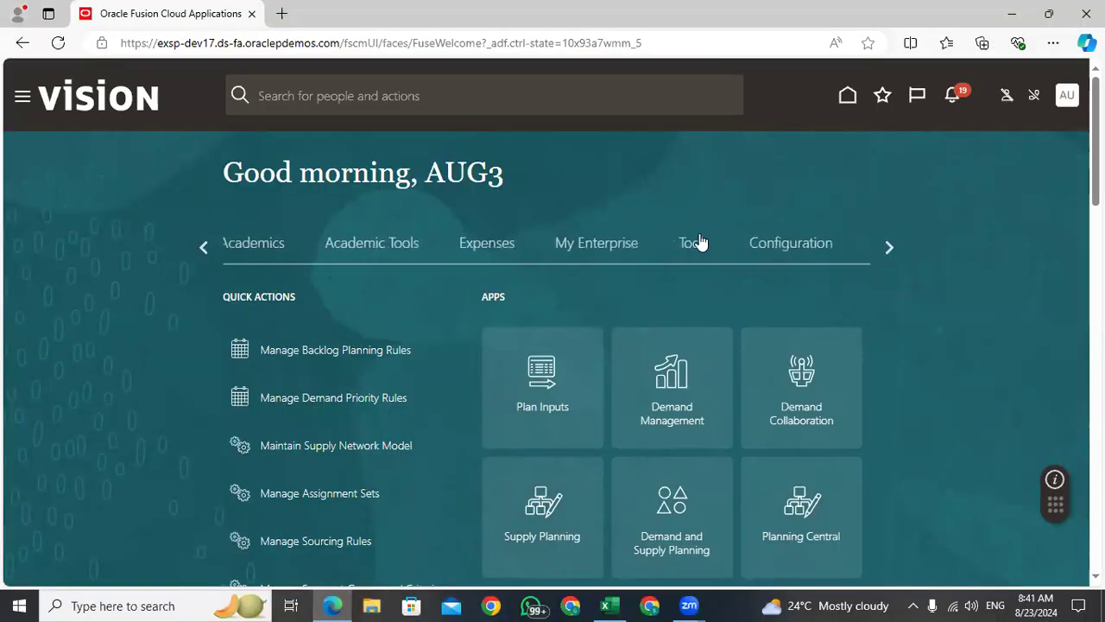
click(701, 243)
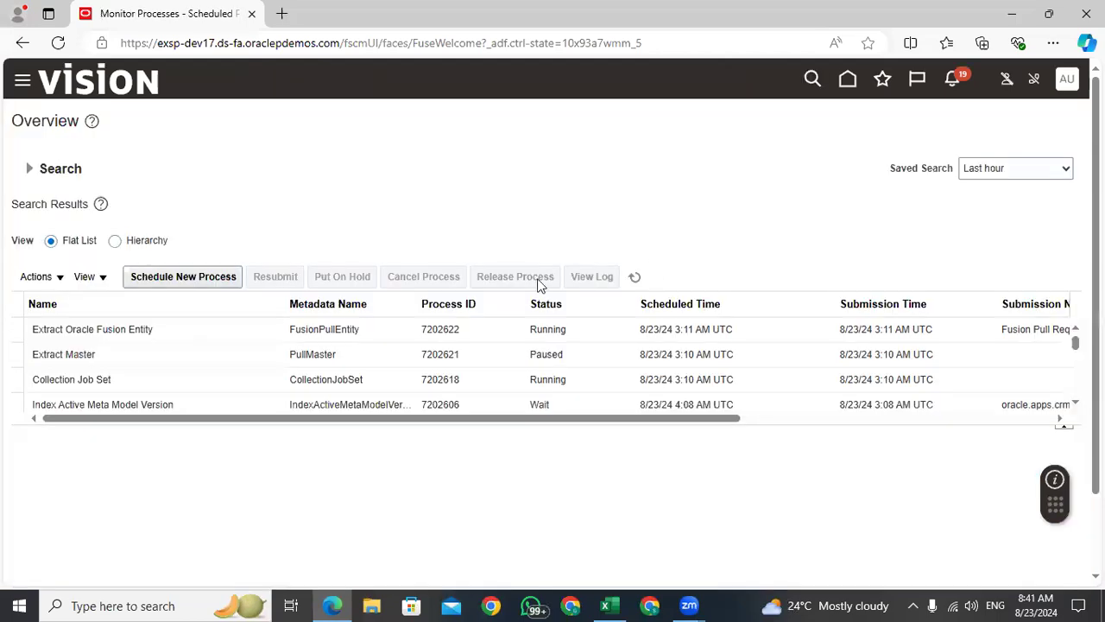
Start a new scheduled job, finding Refresh and Start the Order Promising Server with the name search "Refresh%Order%".
click(180, 280)
click(363, 289)
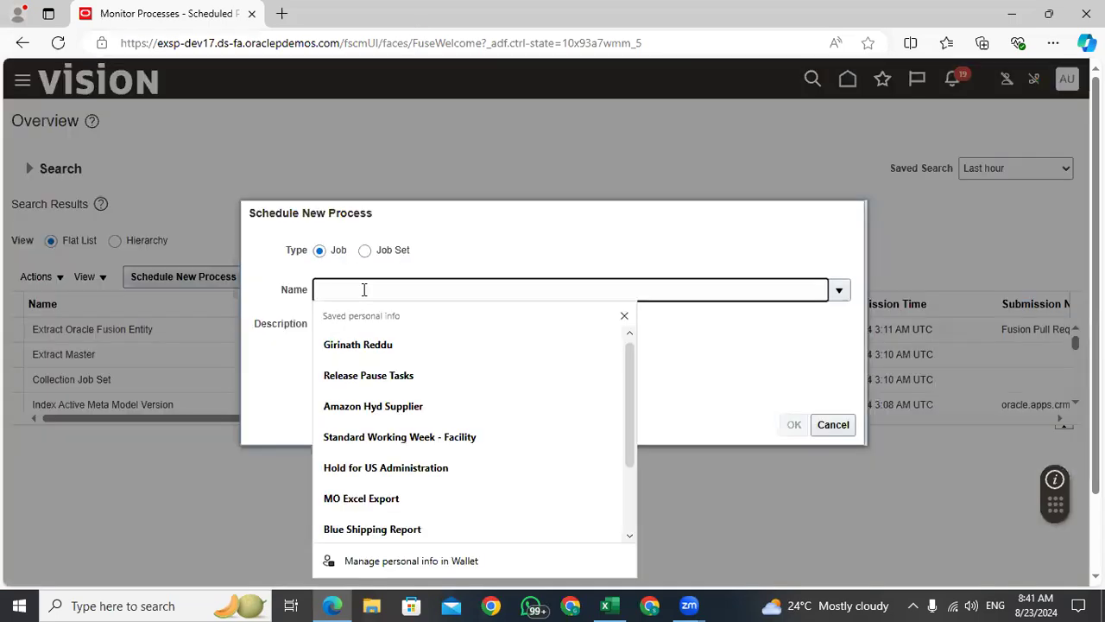
text(Refresh%Order%)
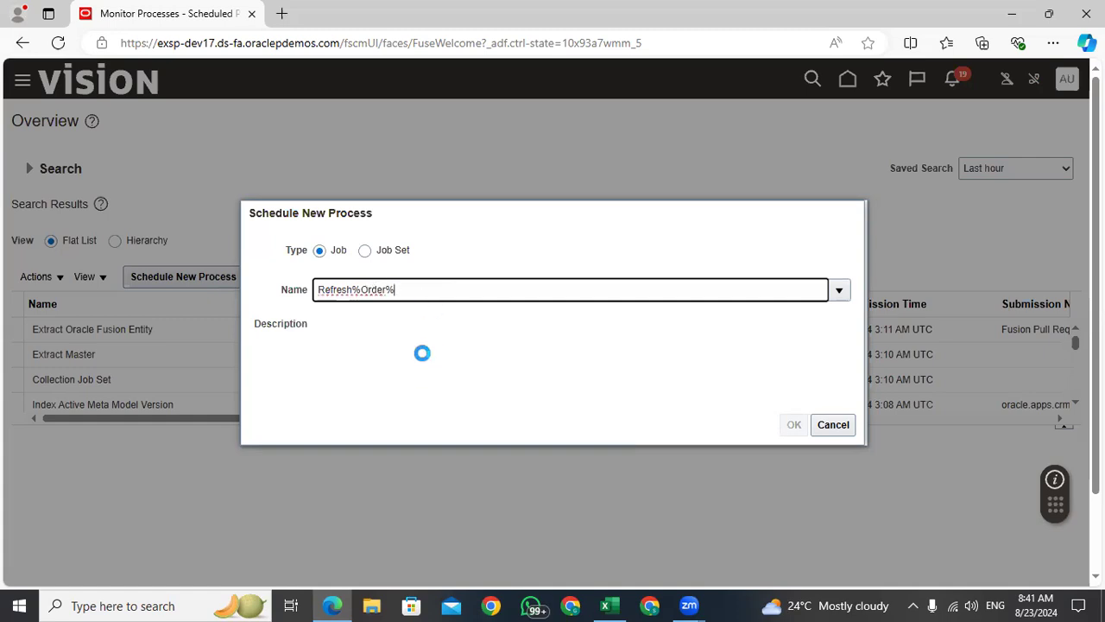
click(307, 401)
click(898, 438)
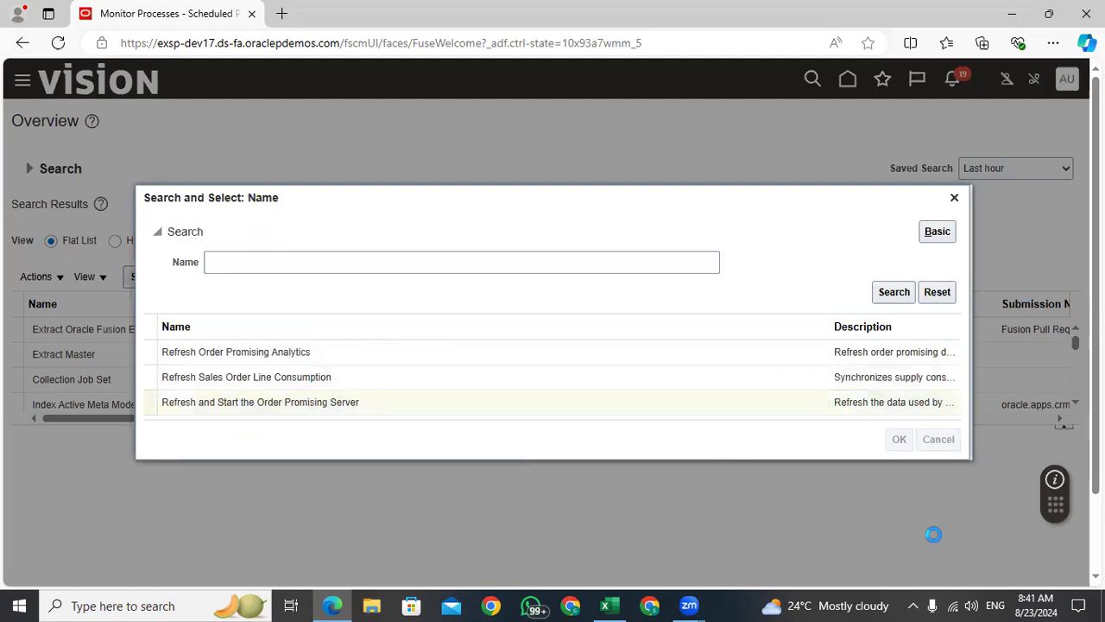
click(793, 424)
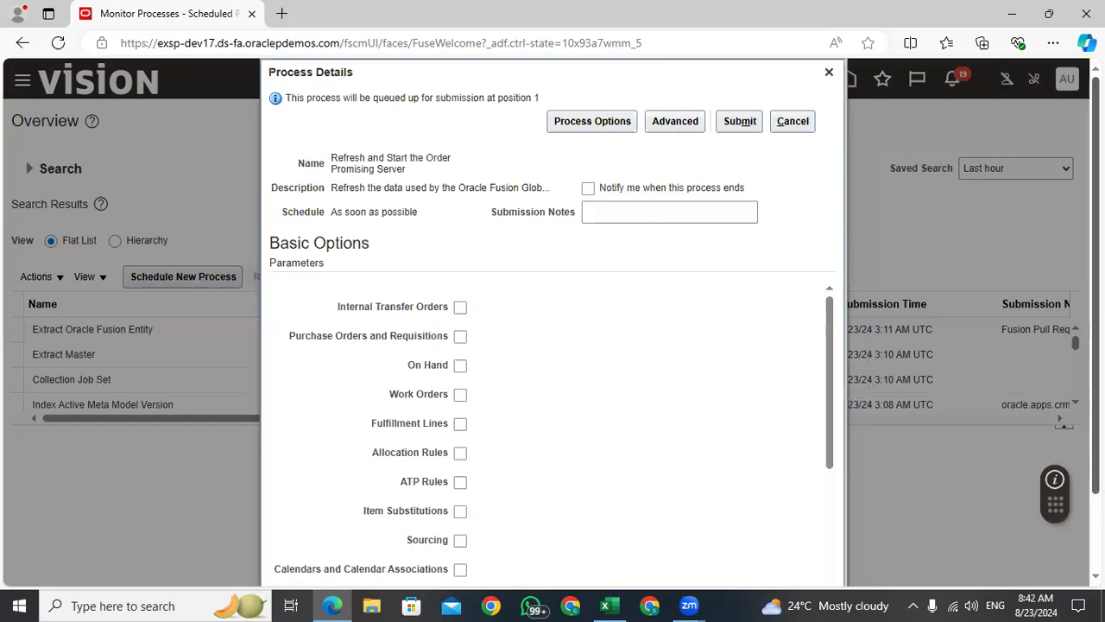
Include On Hand in the parameters of the order promising server refresh and submit the process.
scroll(611, 368, down, 1)
drag(829, 214, 829, 301)
click(461, 397)
drag(830, 307, 840, 192)
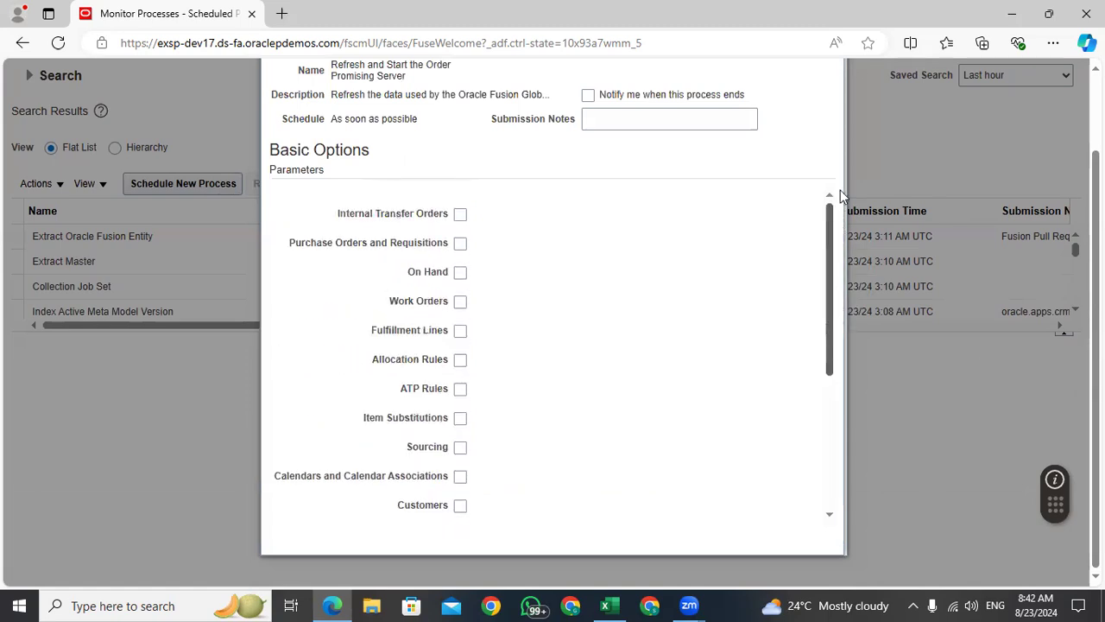
click(460, 272)
scroll(741, 358, up, 2)
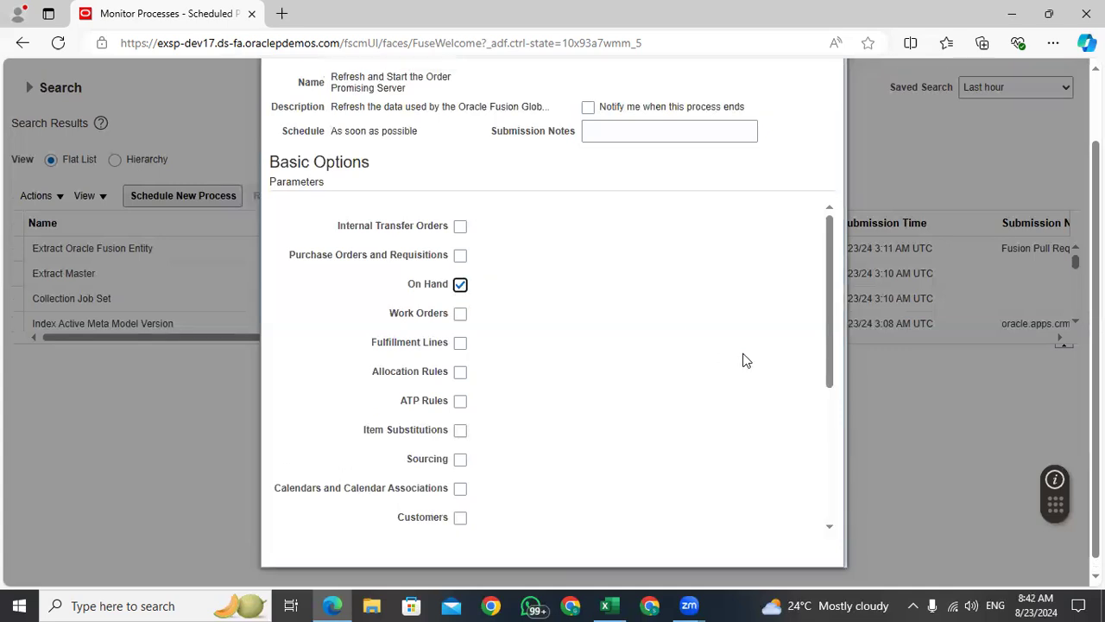
click(736, 124)
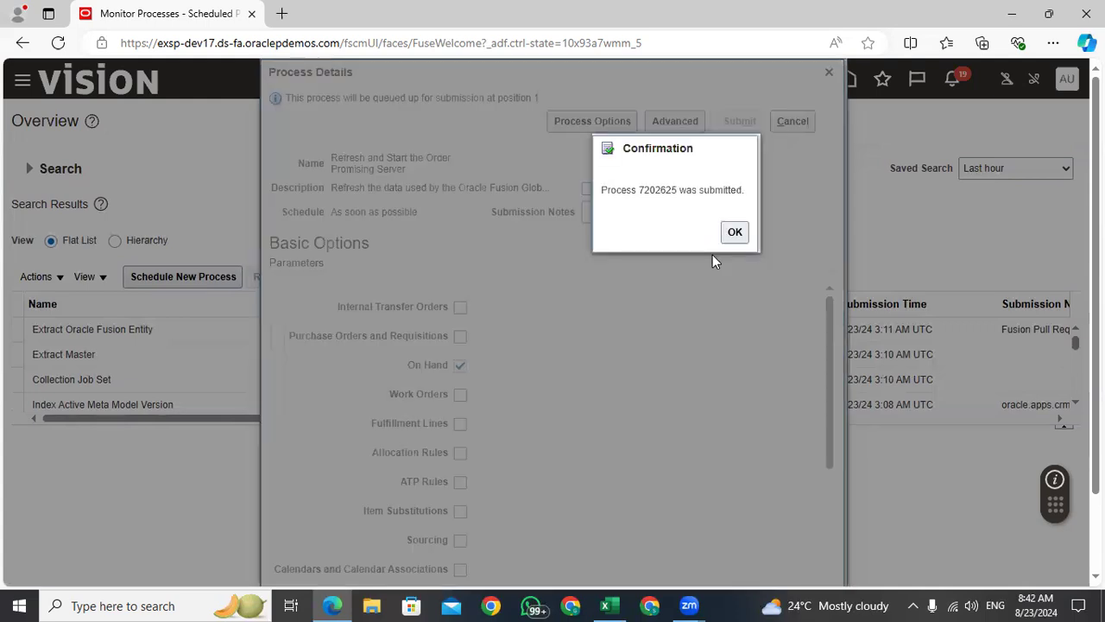
Acknowledge the process submission and refresh the scheduled processes list to check the order promising job's status.
click(738, 233)
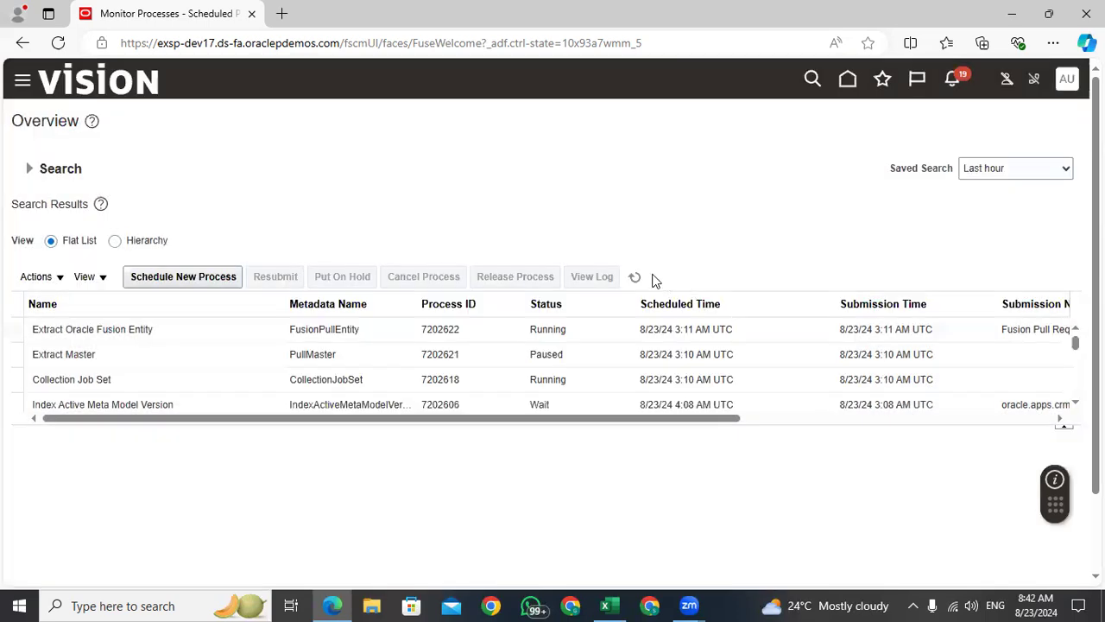
click(635, 281)
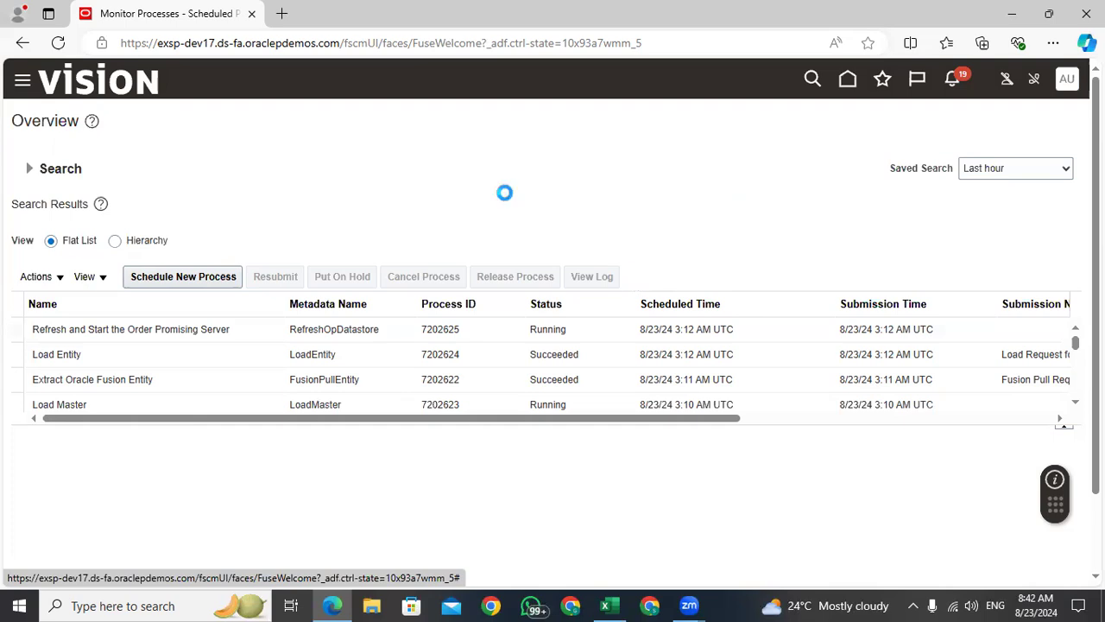
click(636, 276)
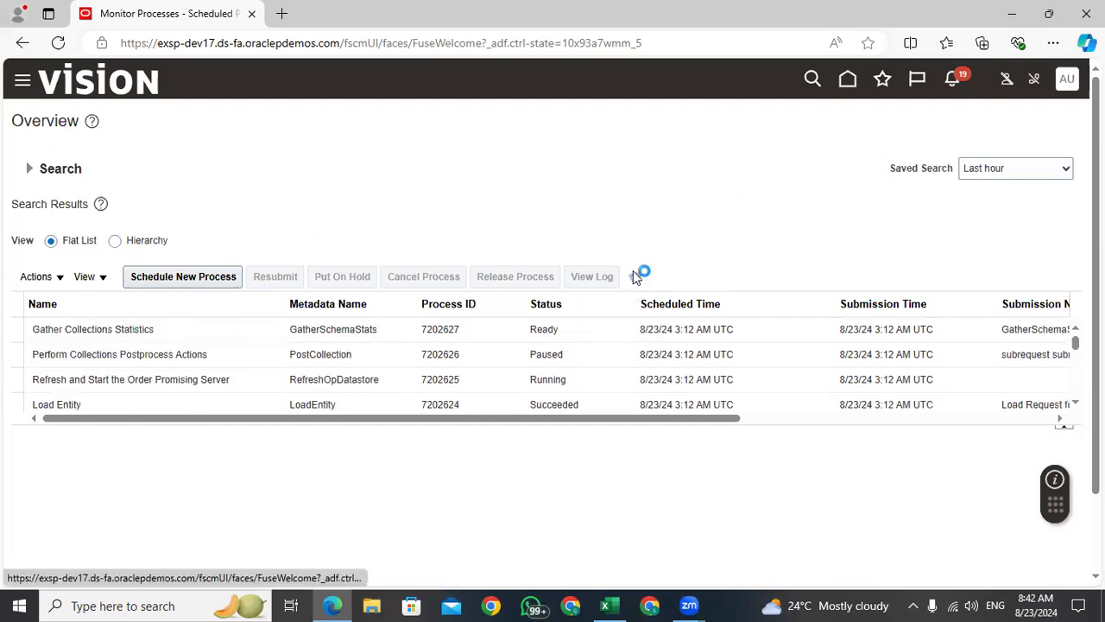
click(636, 277)
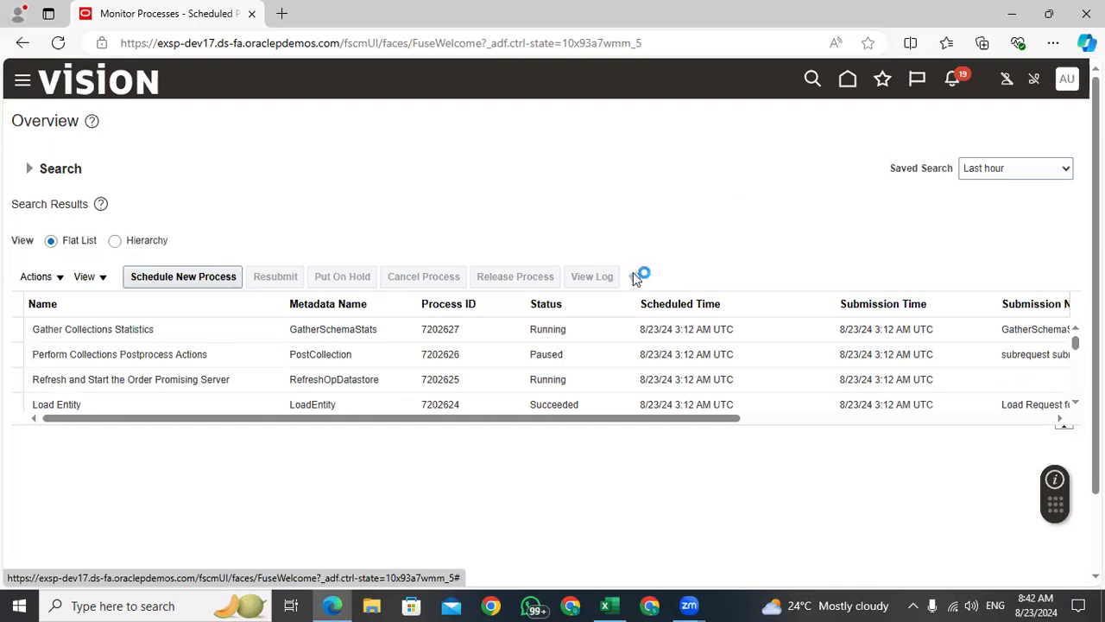
Switch to the Excel training sheet and enter "Steps" in B985 beside Create Item.
click(609, 605)
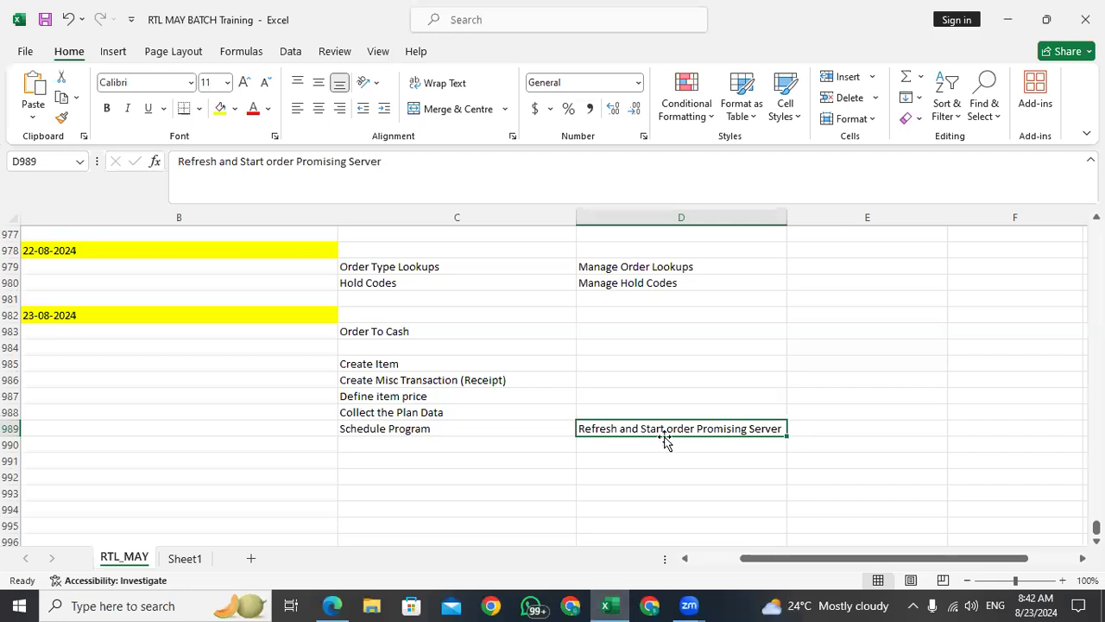
click(402, 444)
click(363, 363)
click(313, 361)
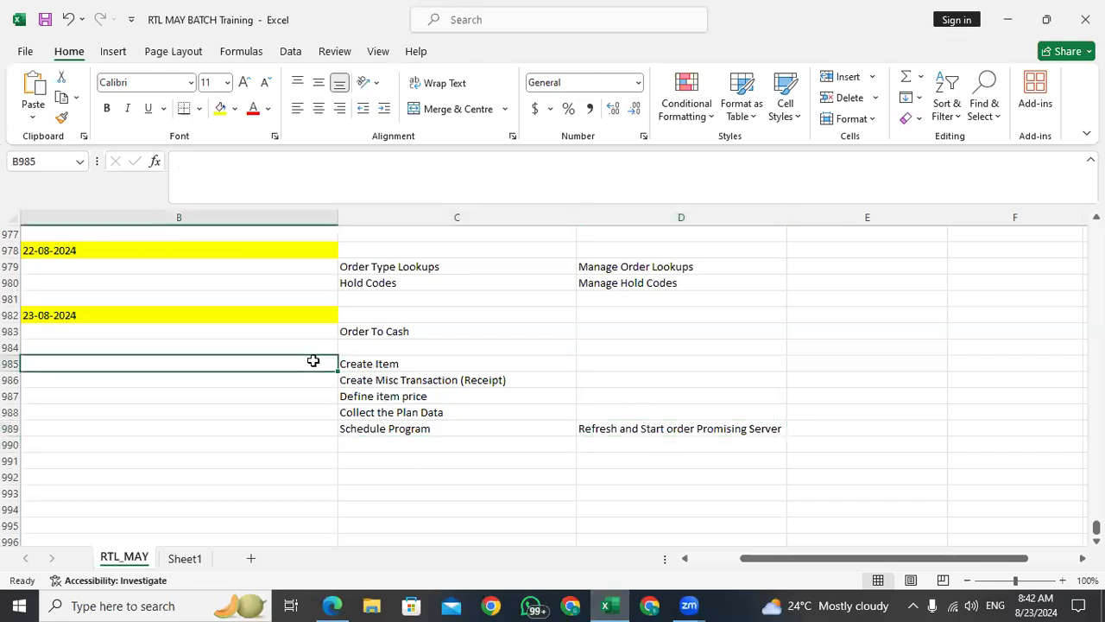
text(Steps)
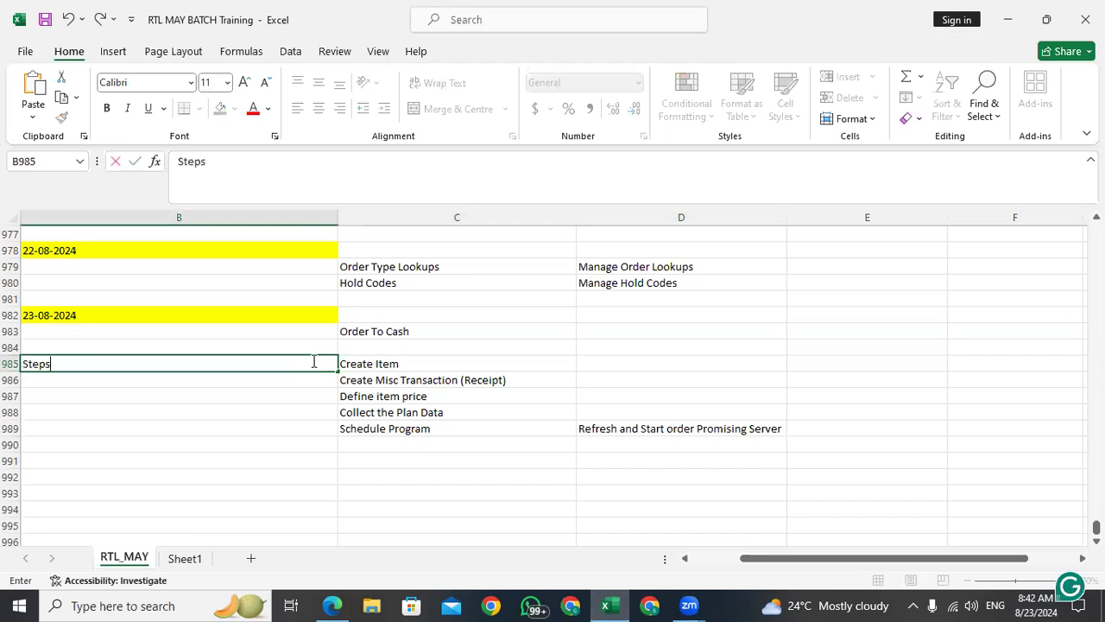
click(328, 444)
click(365, 444)
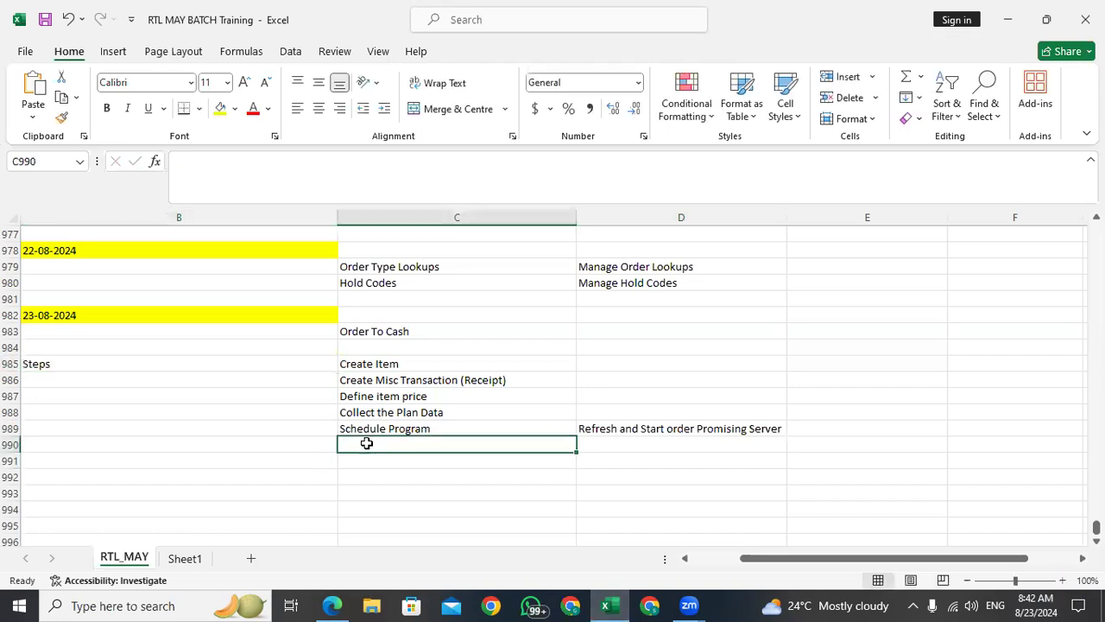
text(C)
key(BackSpace)
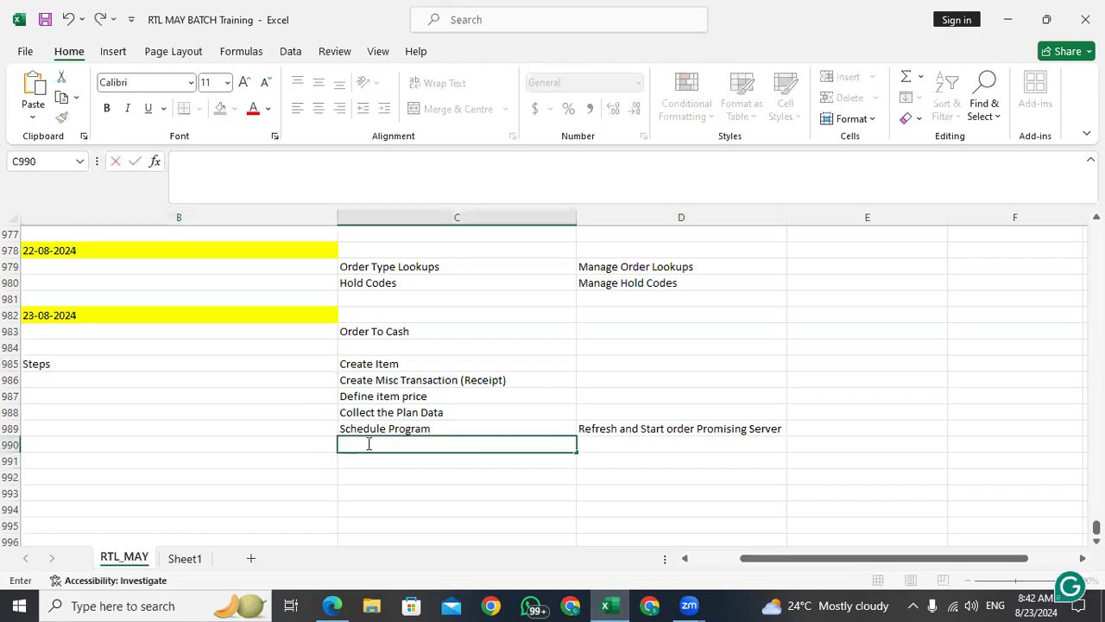
Enter "Process of Sales Order" in B991 and "Create Sales Order" in C991.
double_click(254, 460)
key(Escape)
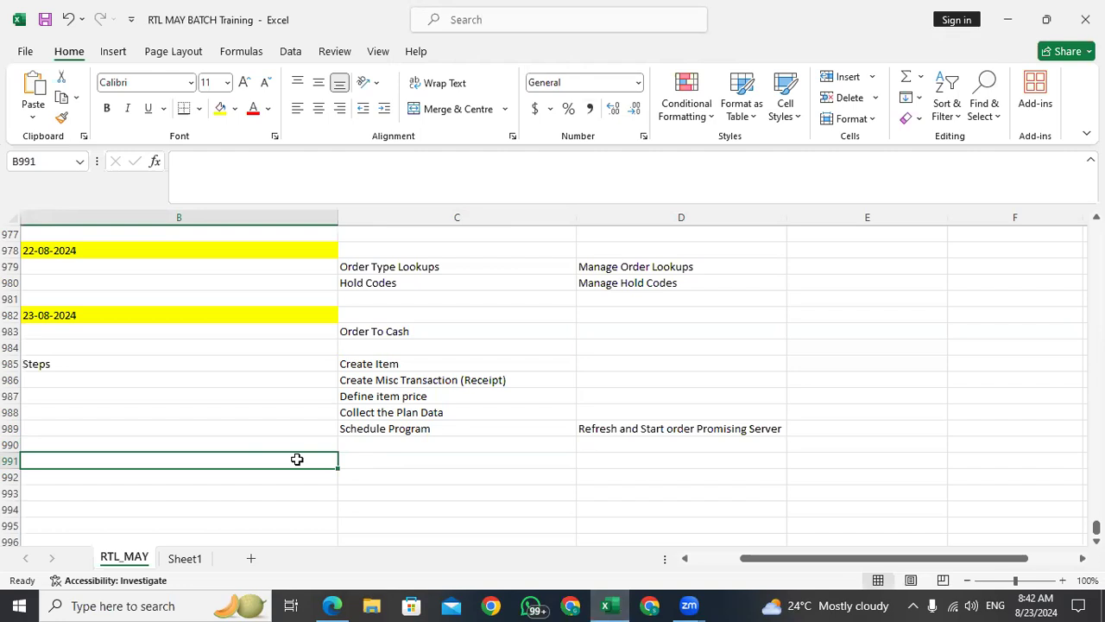
text(P)
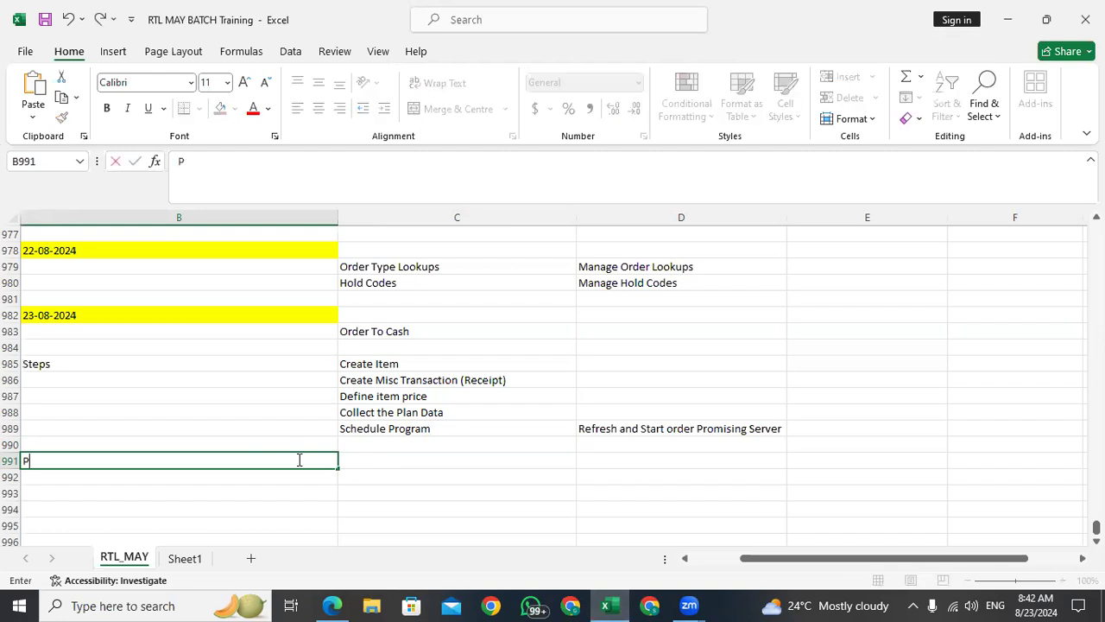
text(rocess of )
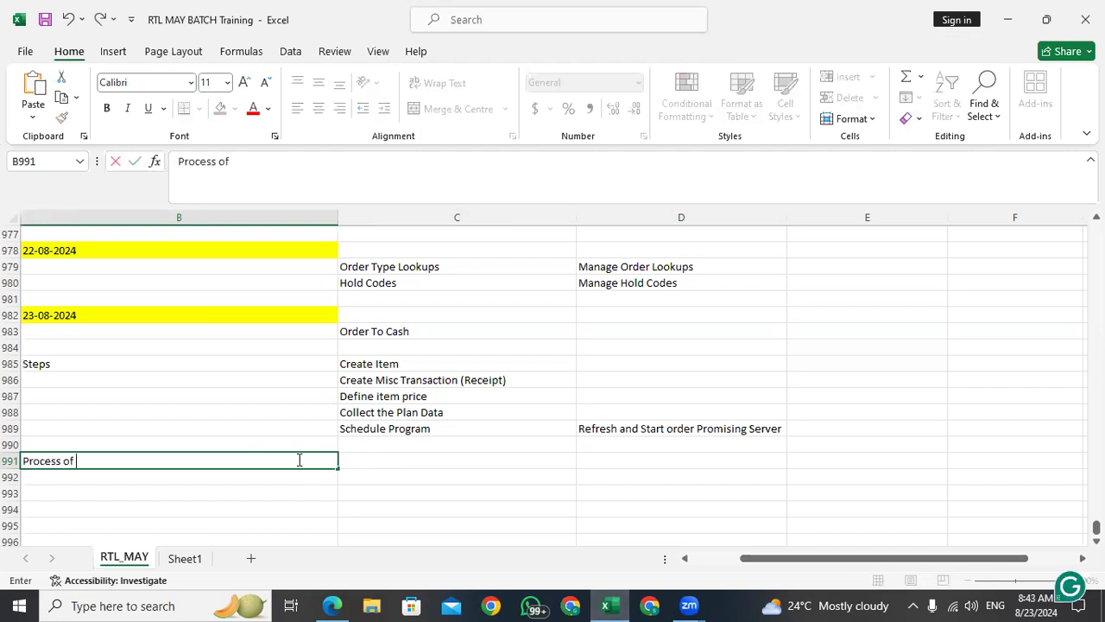
text(Sales Order)
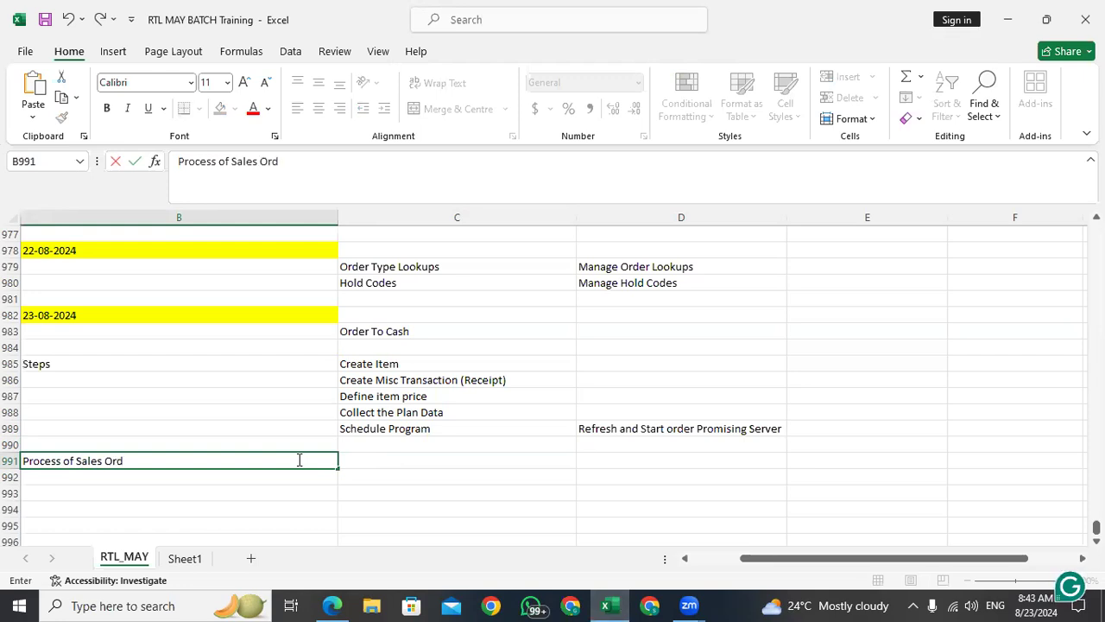
click(371, 466)
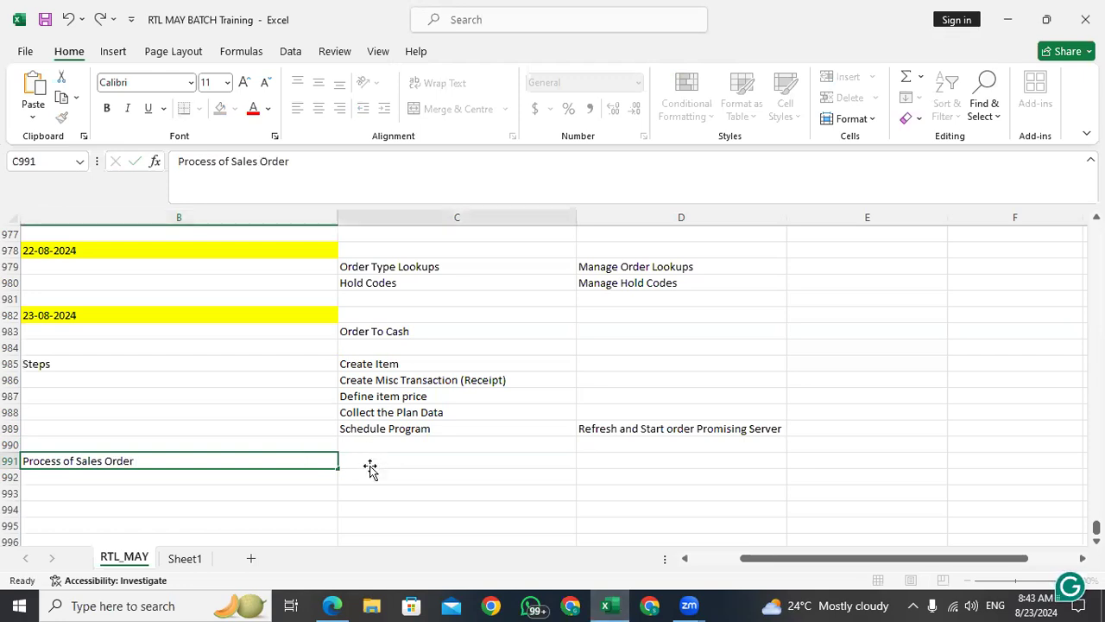
text(Create S)
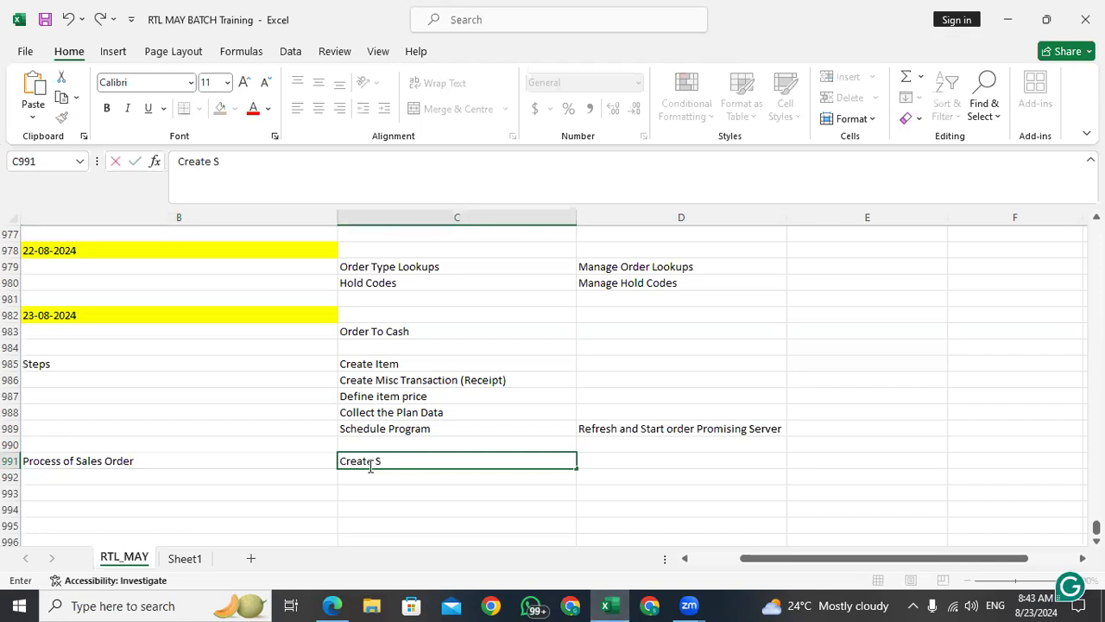
text(ales Order)
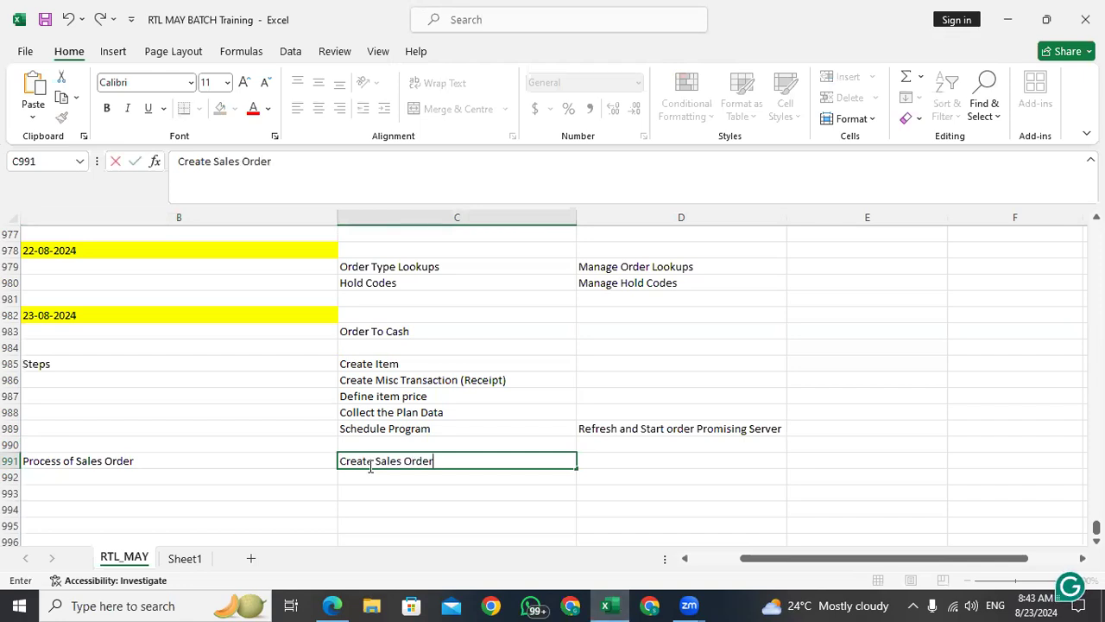
key(Return)
Switch back to Oracle Fusion and refresh the scheduled processes list again.
click(332, 605)
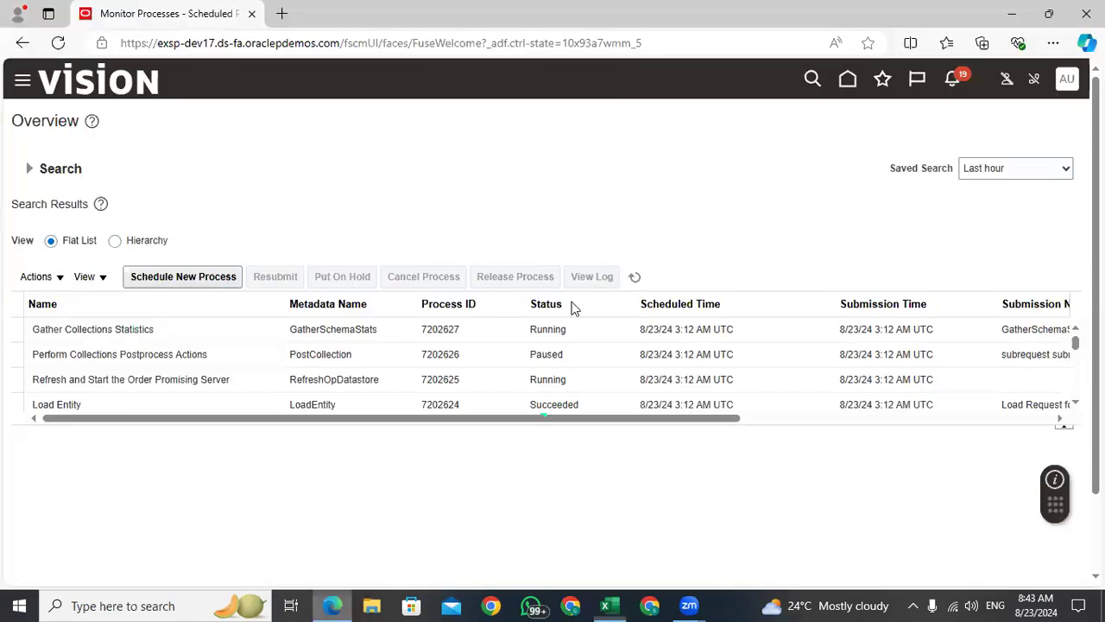
click(636, 280)
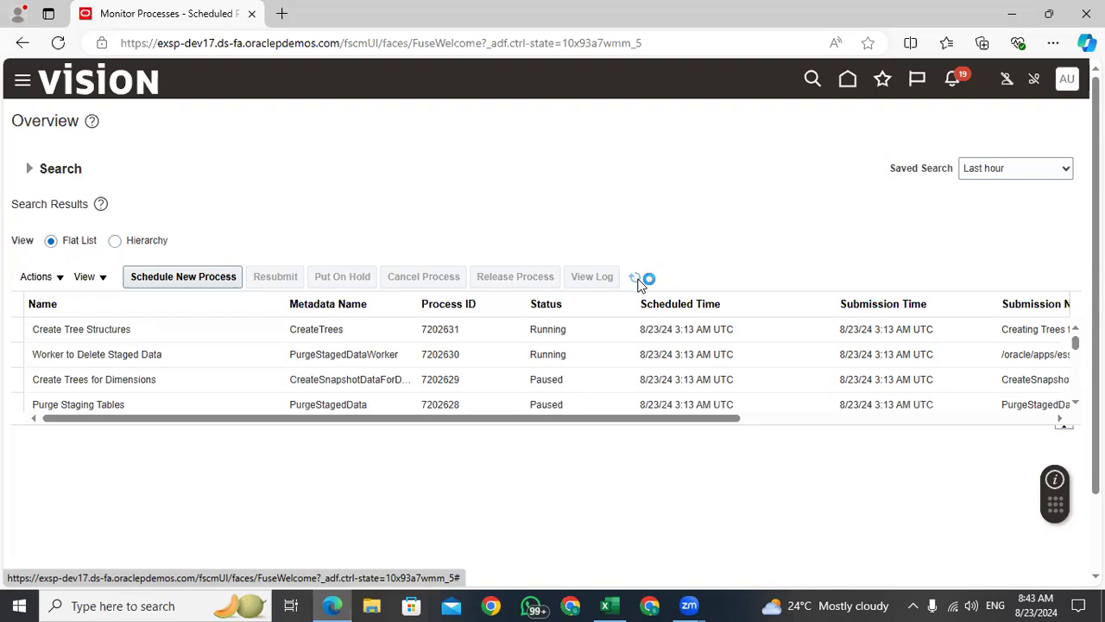
Return to the home page and open the Order Management work area.
click(848, 80)
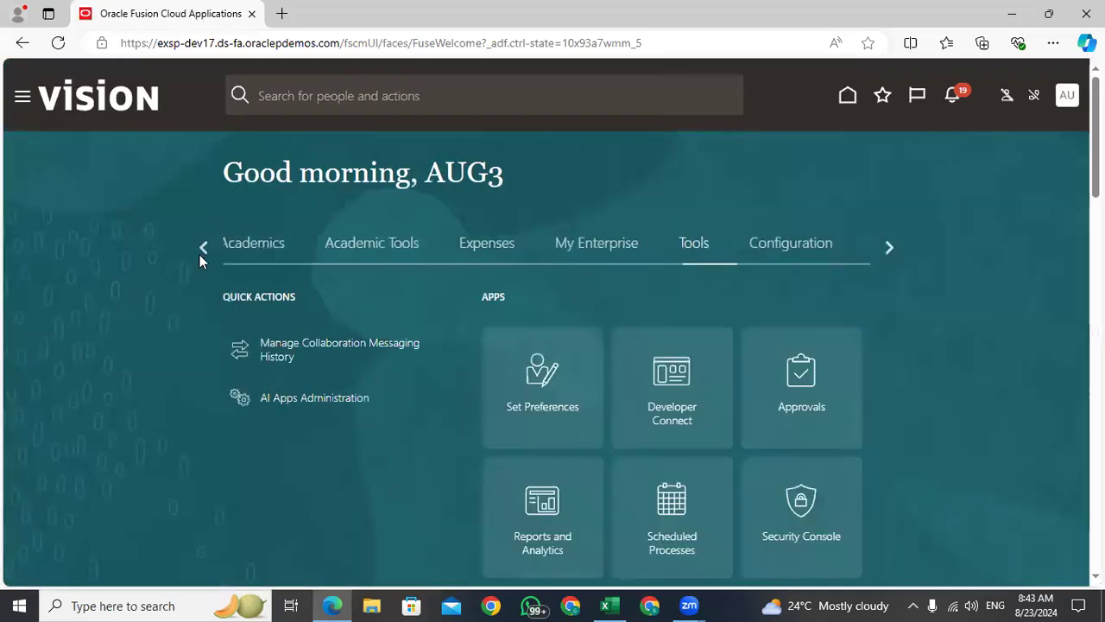
click(201, 247)
click(201, 247)
click(201, 248)
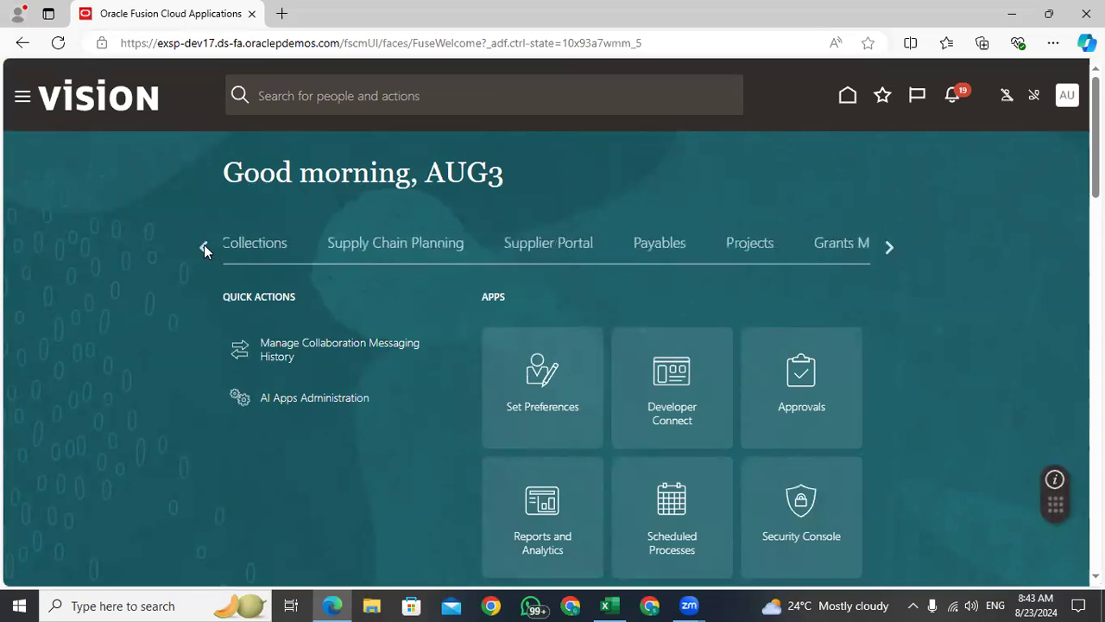
click(203, 247)
click(432, 246)
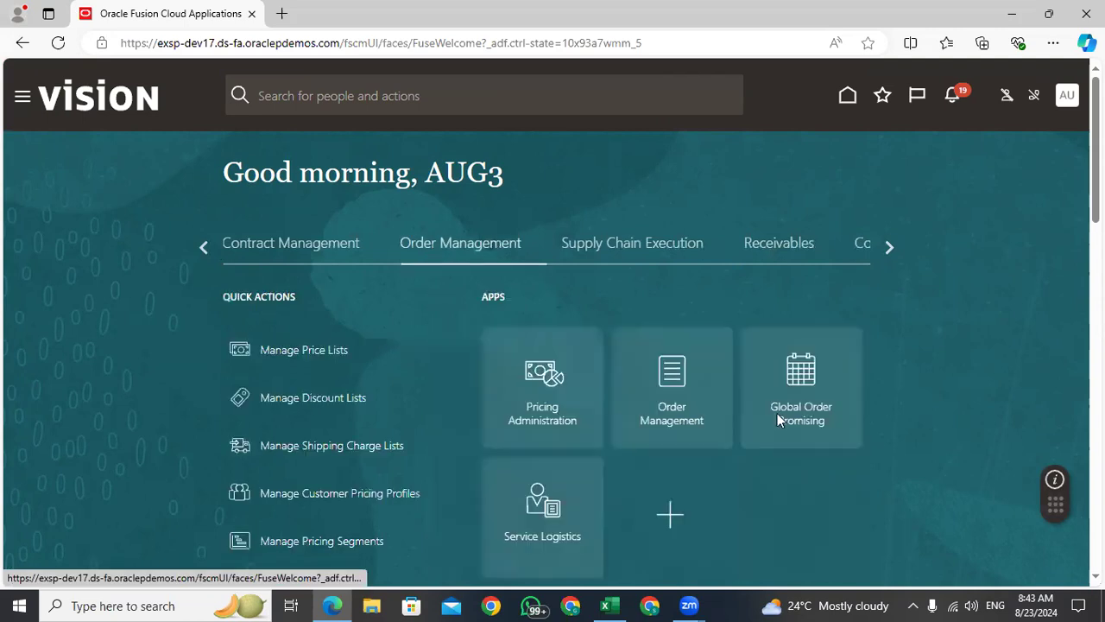
click(683, 382)
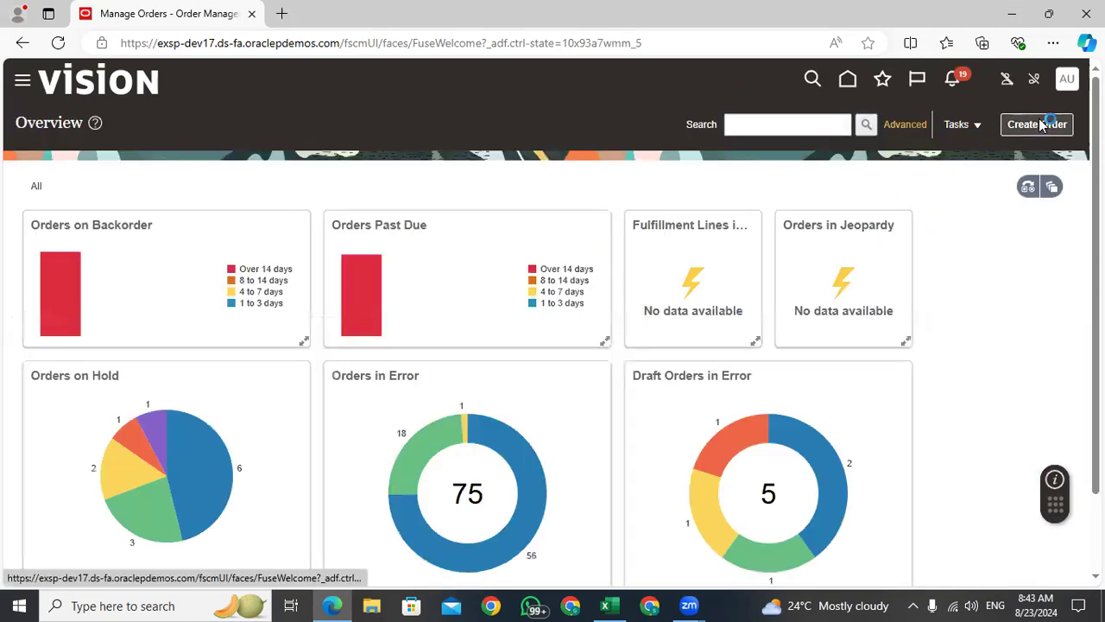
Create a new order for US1 Business Unit with Computer Service and Rentals as the customer.
click(1041, 125)
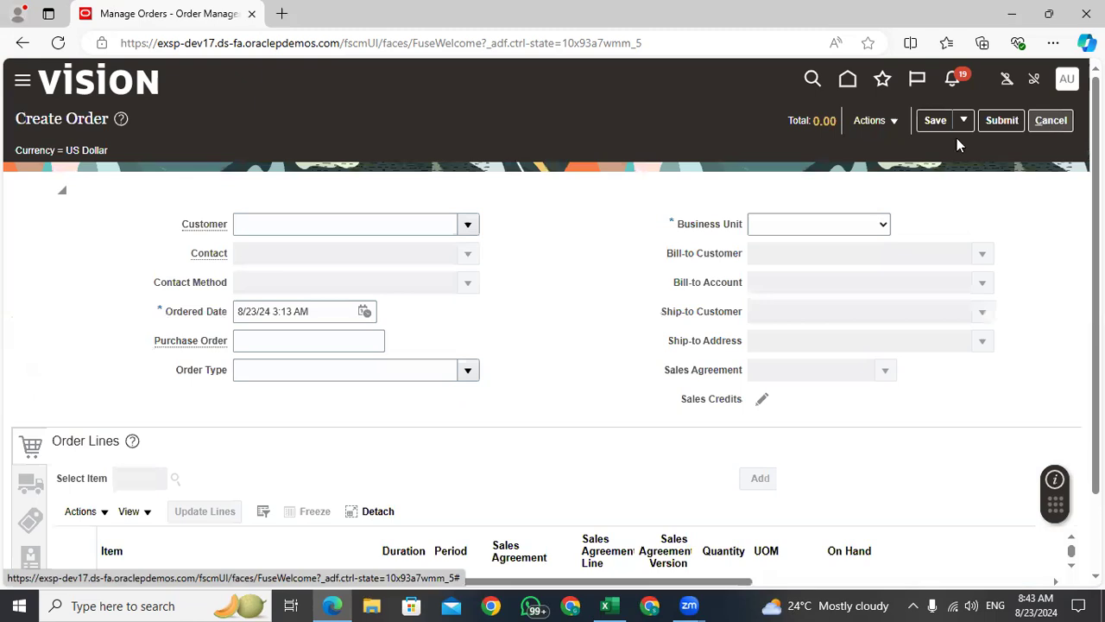
click(824, 223)
text(usiness Unit)
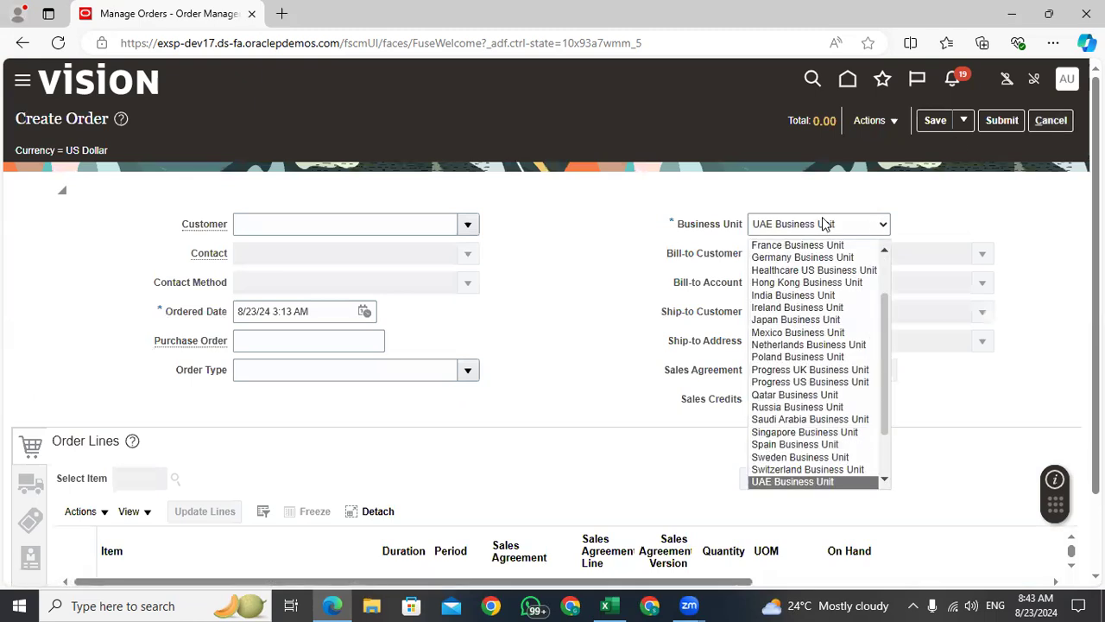
key(Return)
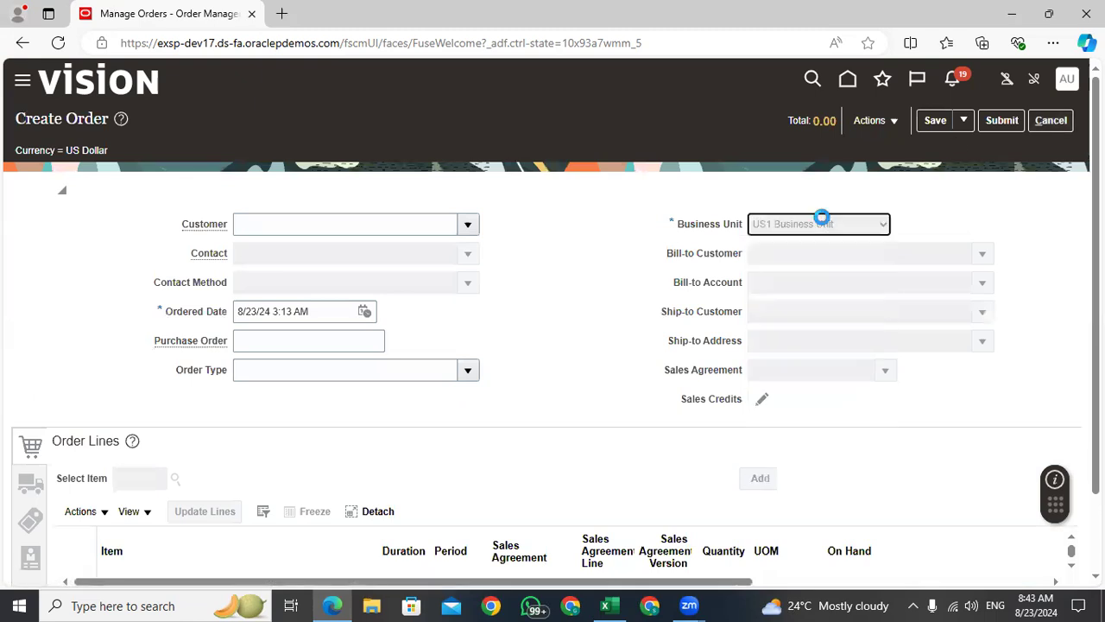
click(333, 227)
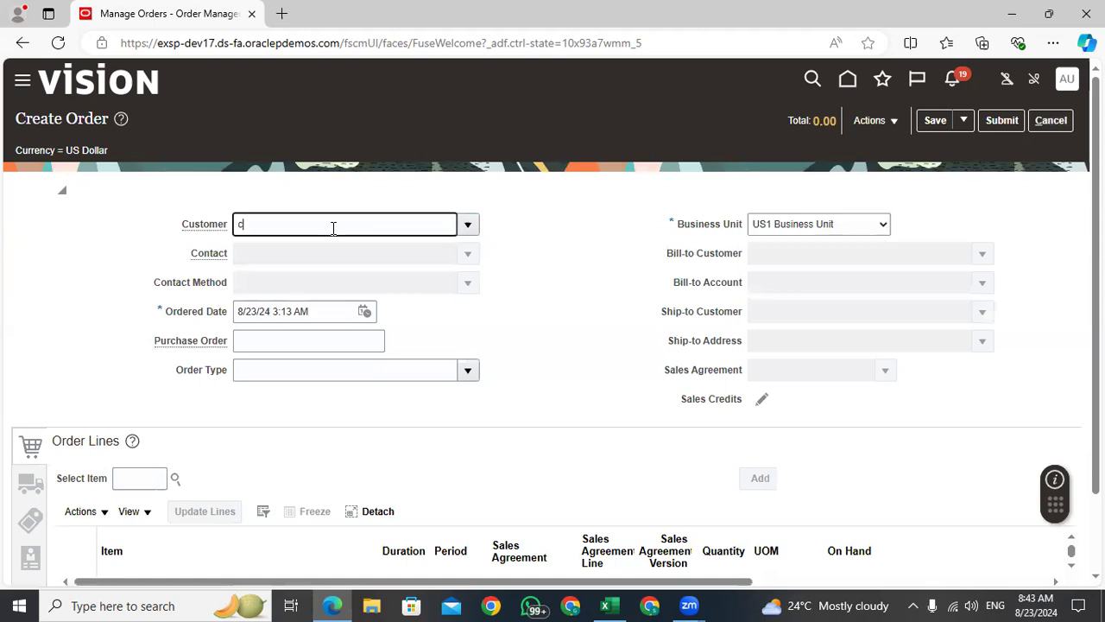
text(comp)
click(272, 250)
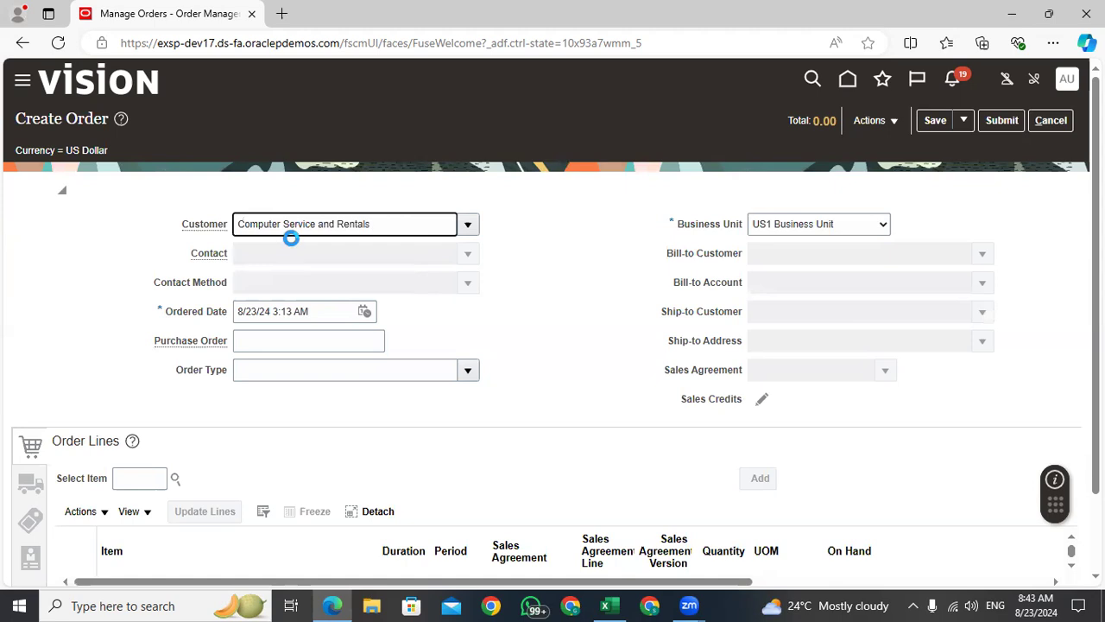
scroll(847, 302, down, 1)
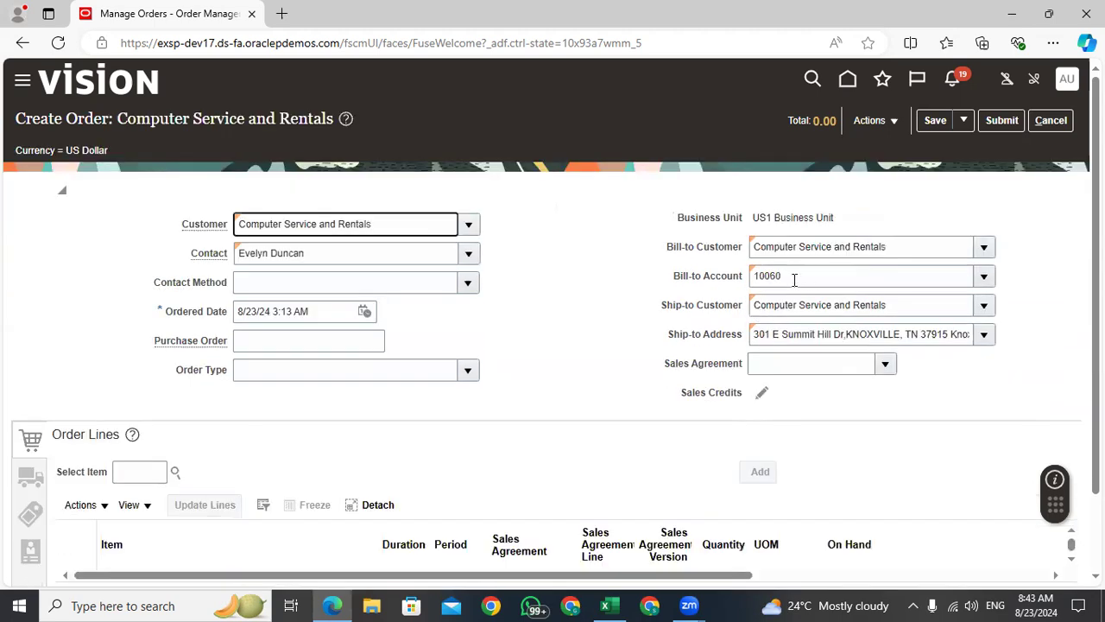
click(795, 279)
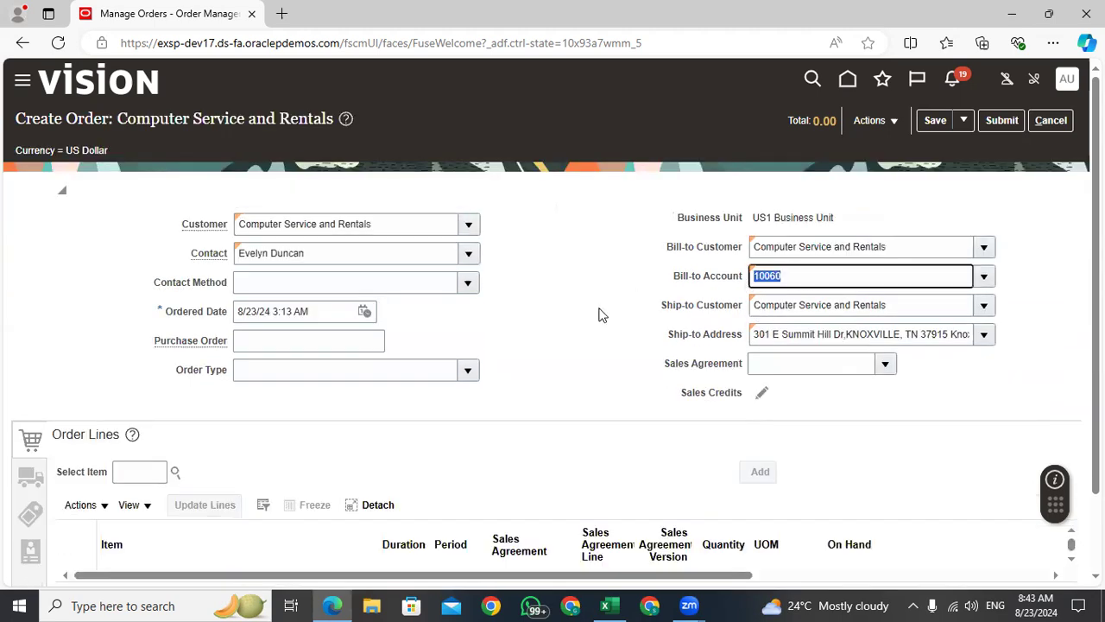
click(337, 223)
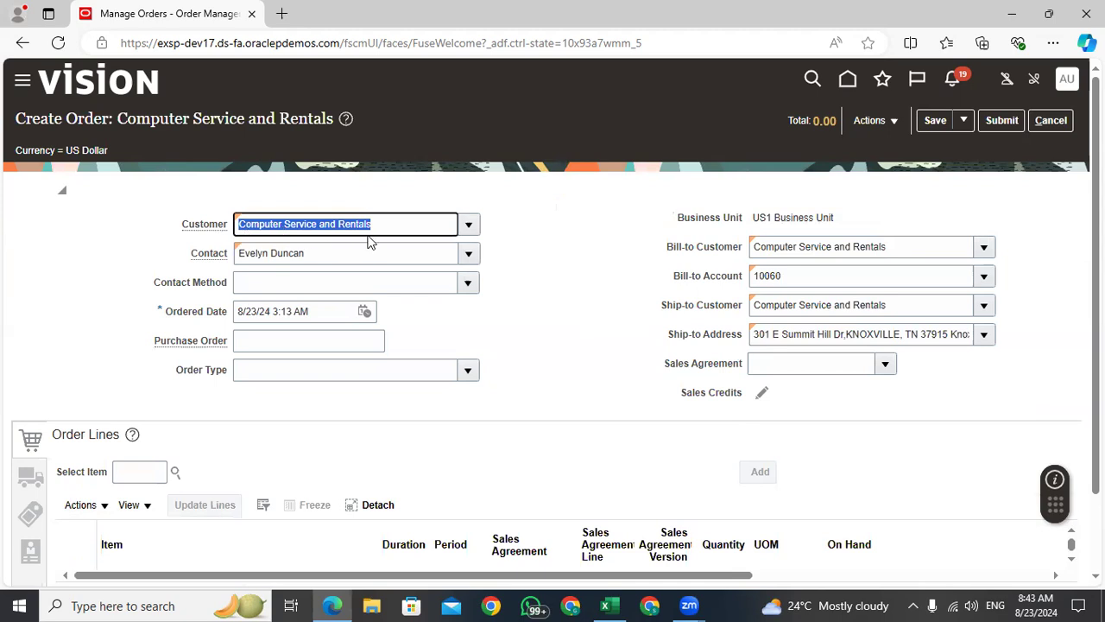
Find iPhone Item and add it to the order lines with quantity 1 Ea.
scroll(172, 373, down, 1)
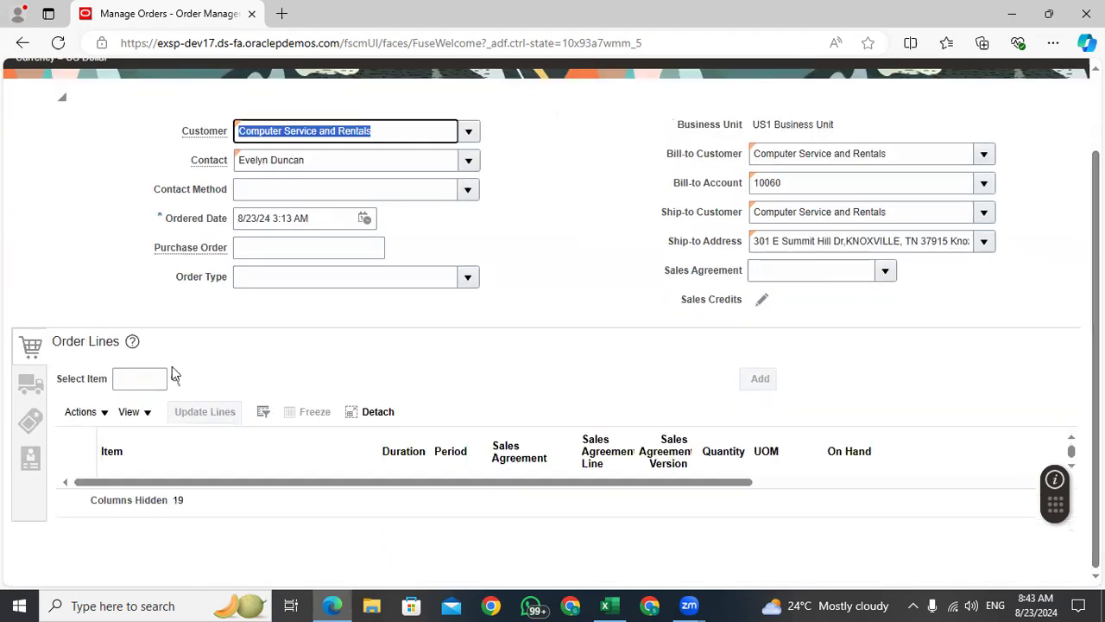
click(150, 380)
text(lphone)
key(Tab)
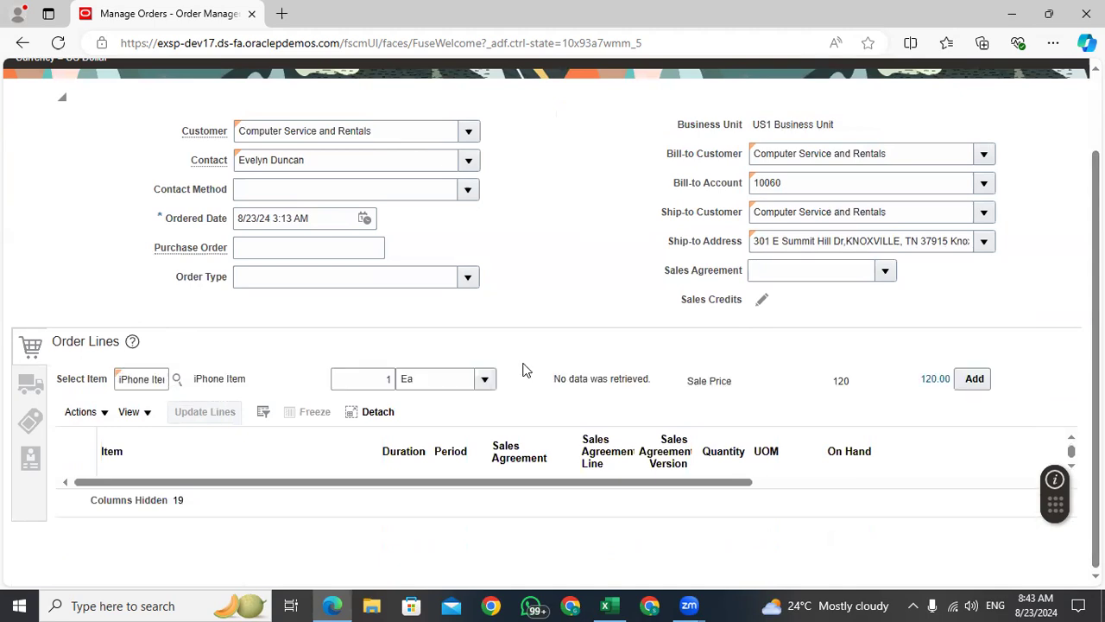
click(974, 380)
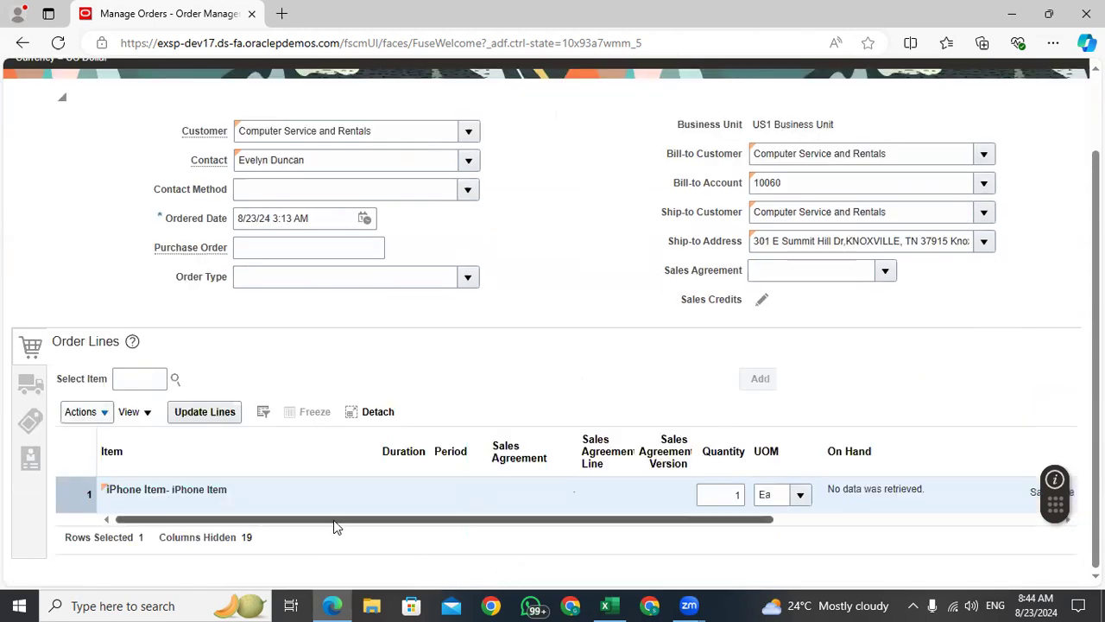
Apply a 10 discount percent adjustment on list price to the iPhone Item line, with Sales negotiation as the reason, and save it.
drag(337, 521, 787, 517)
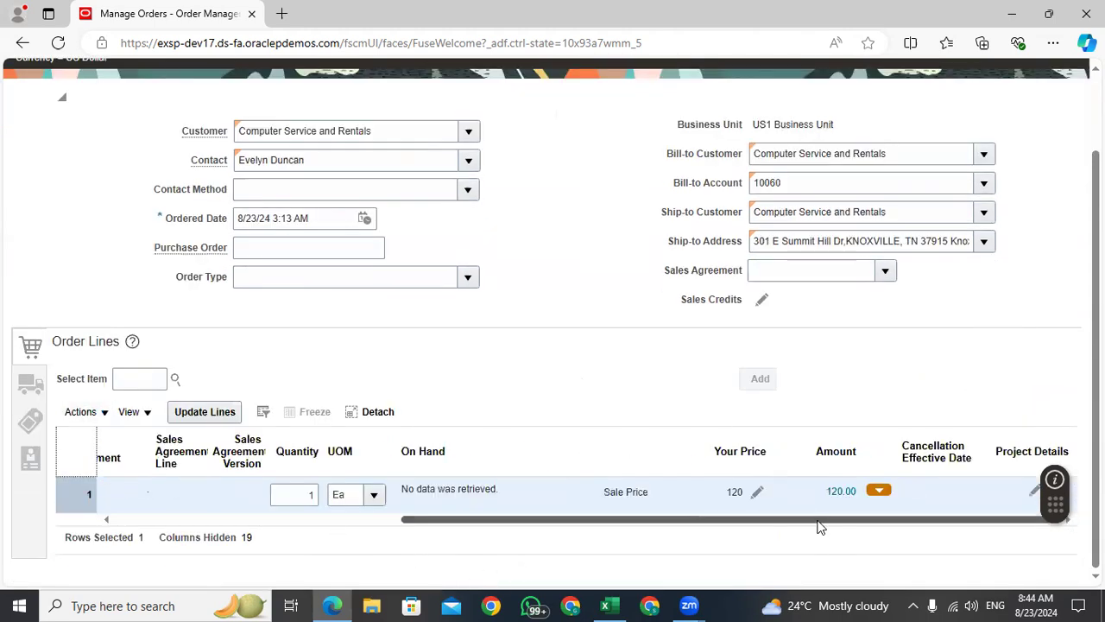
click(757, 494)
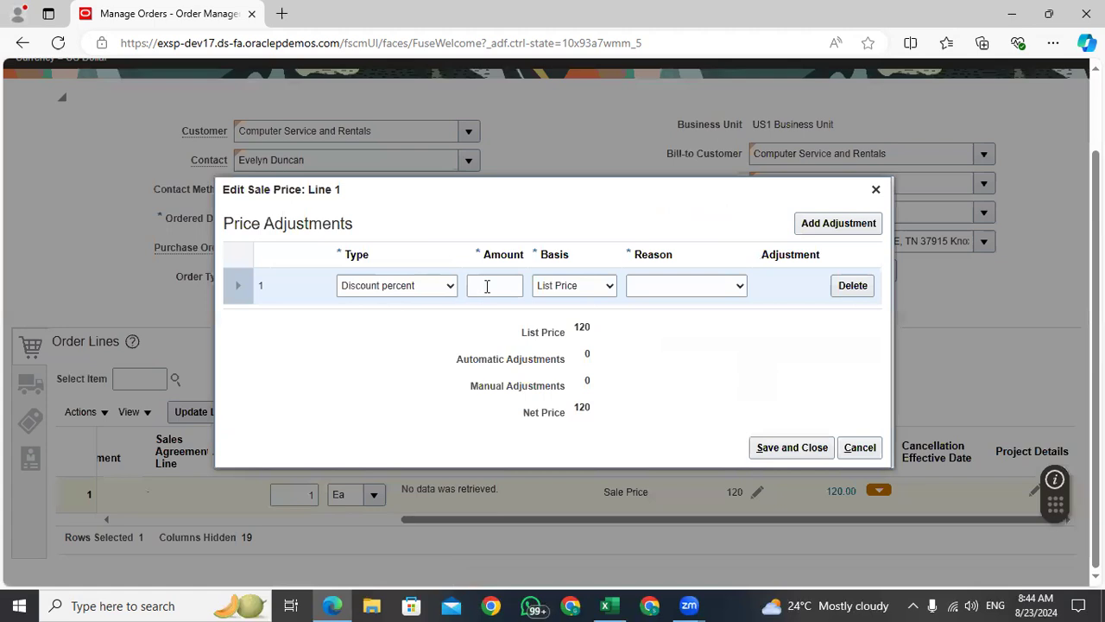
click(487, 286)
text(10)
click(735, 340)
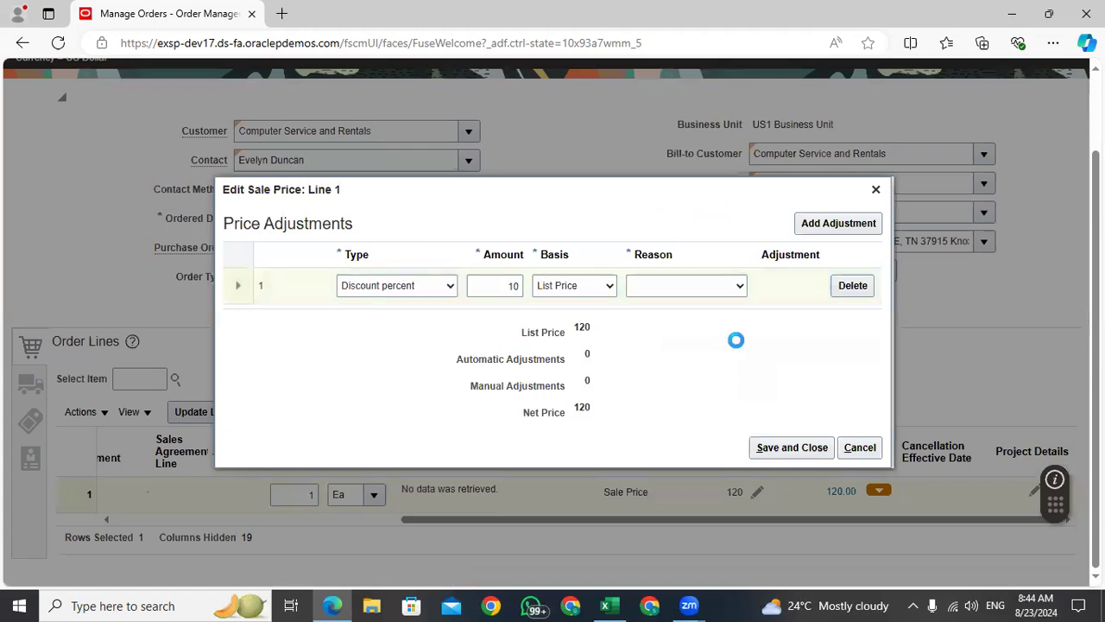
click(713, 287)
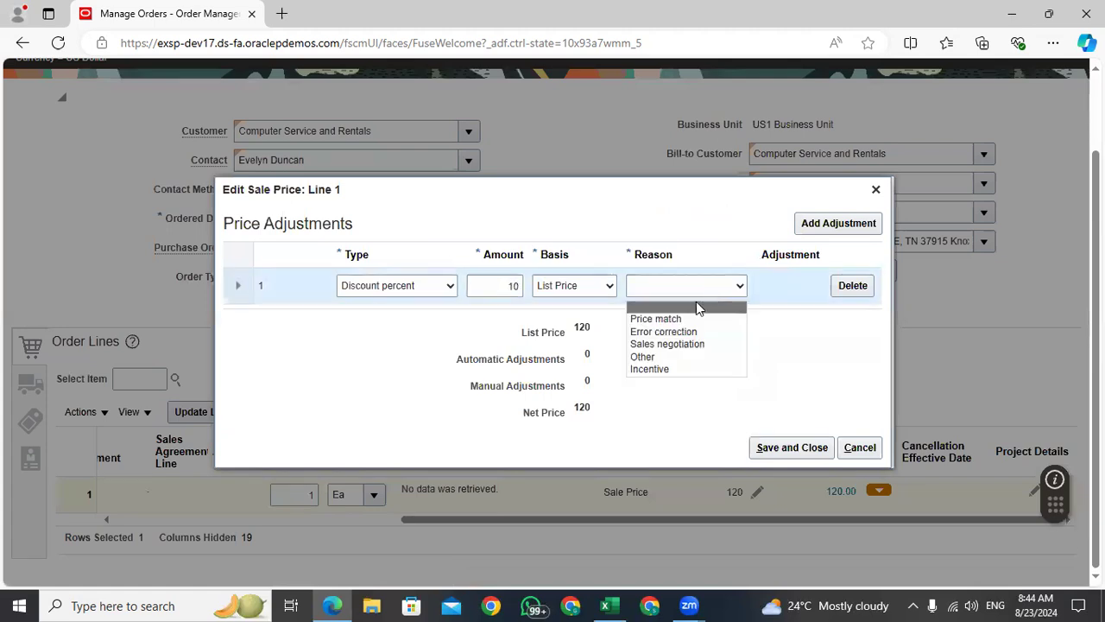
click(683, 344)
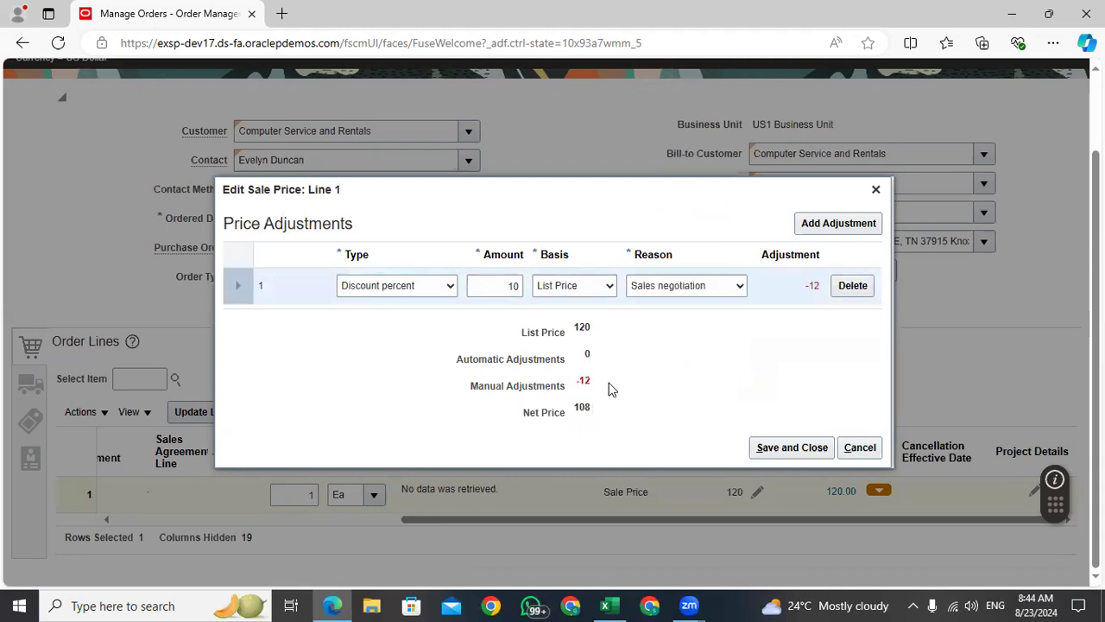
click(814, 448)
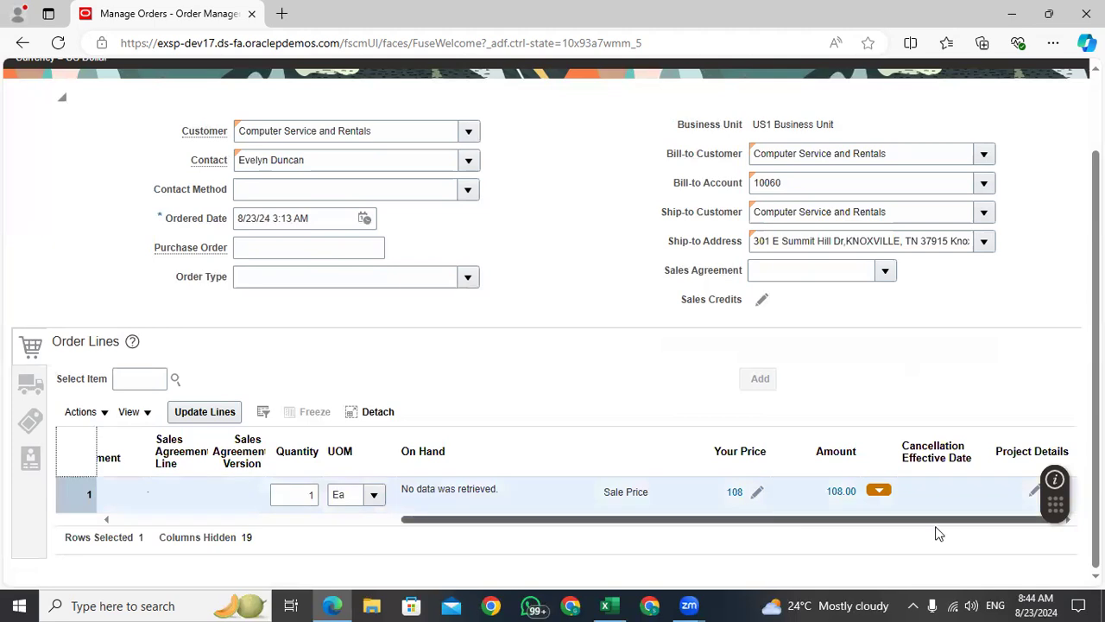
Open the order's shipment details and review the general shipment fields and the order line details.
scroll(666, 388, up, 1)
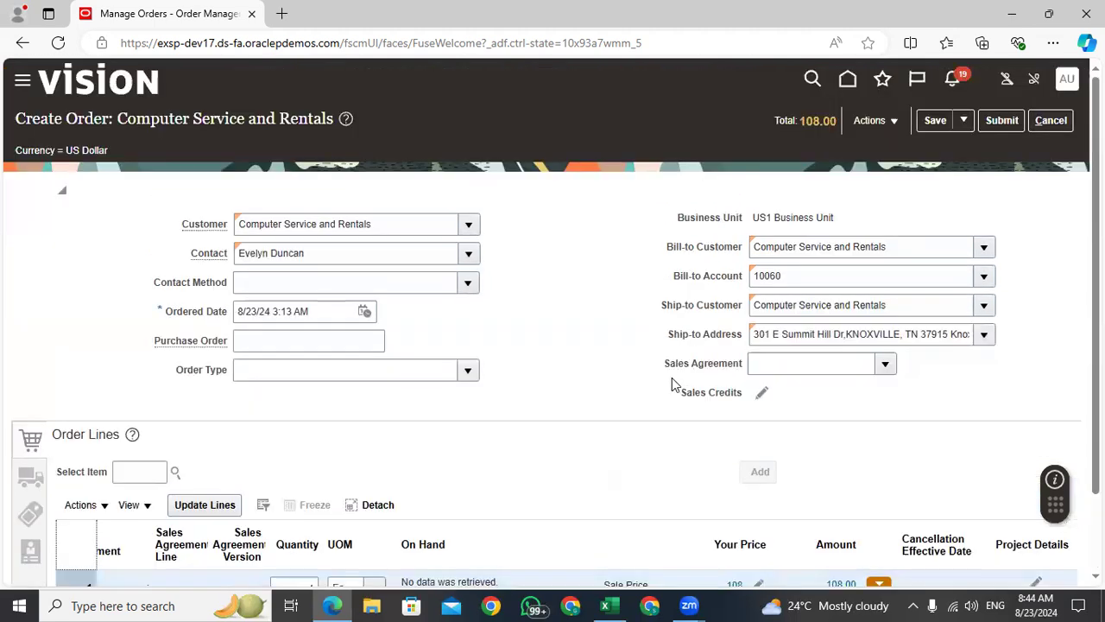
scroll(673, 384, down, 1)
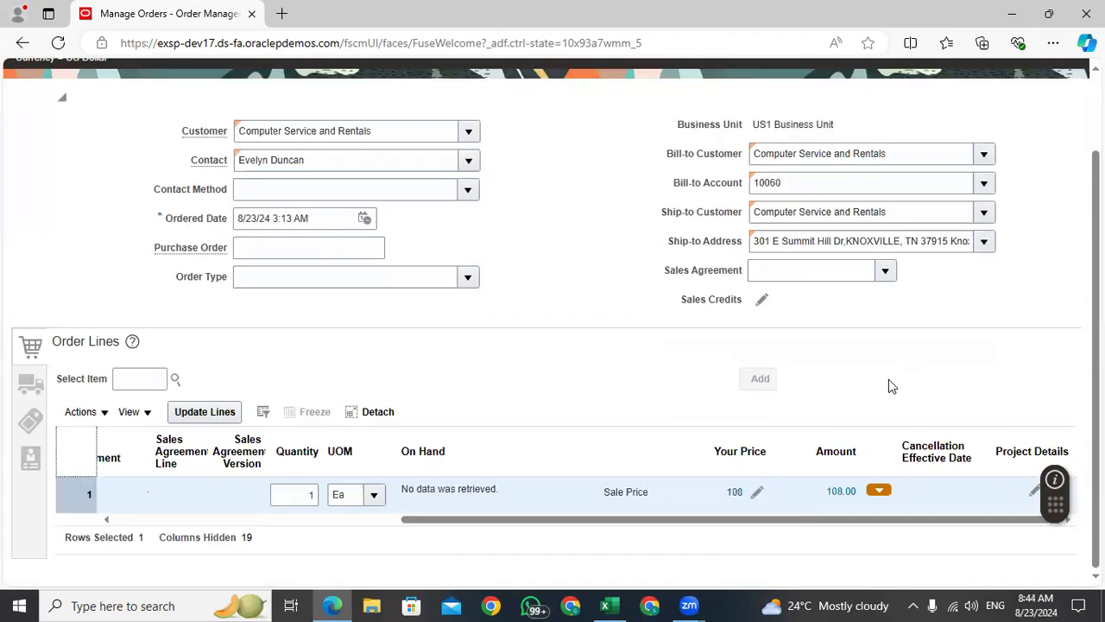
click(26, 386)
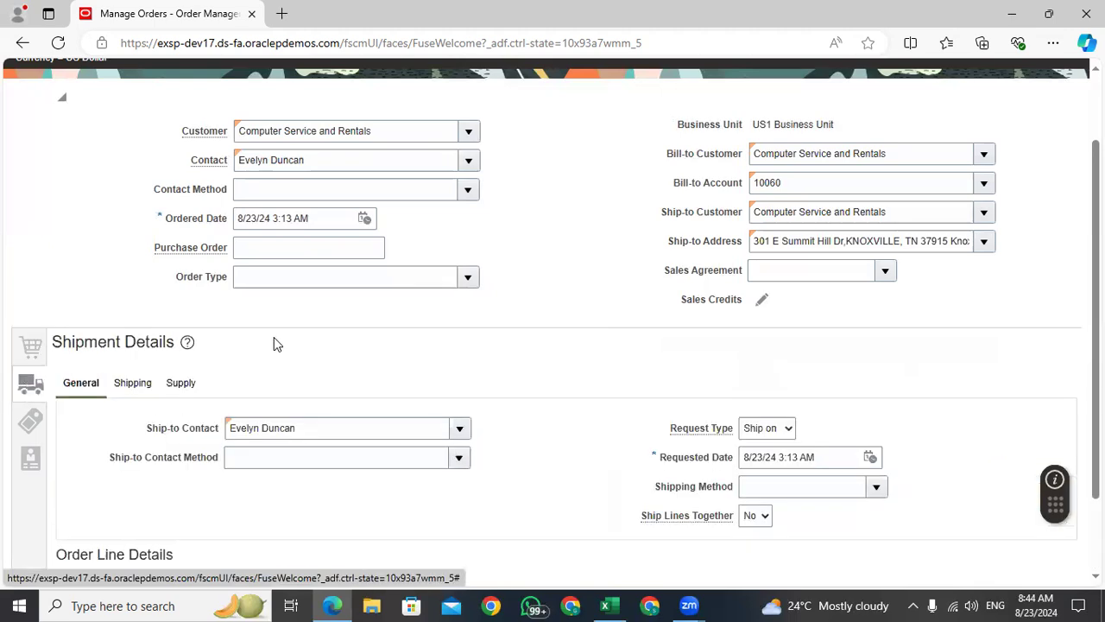
scroll(76, 337, down, 1)
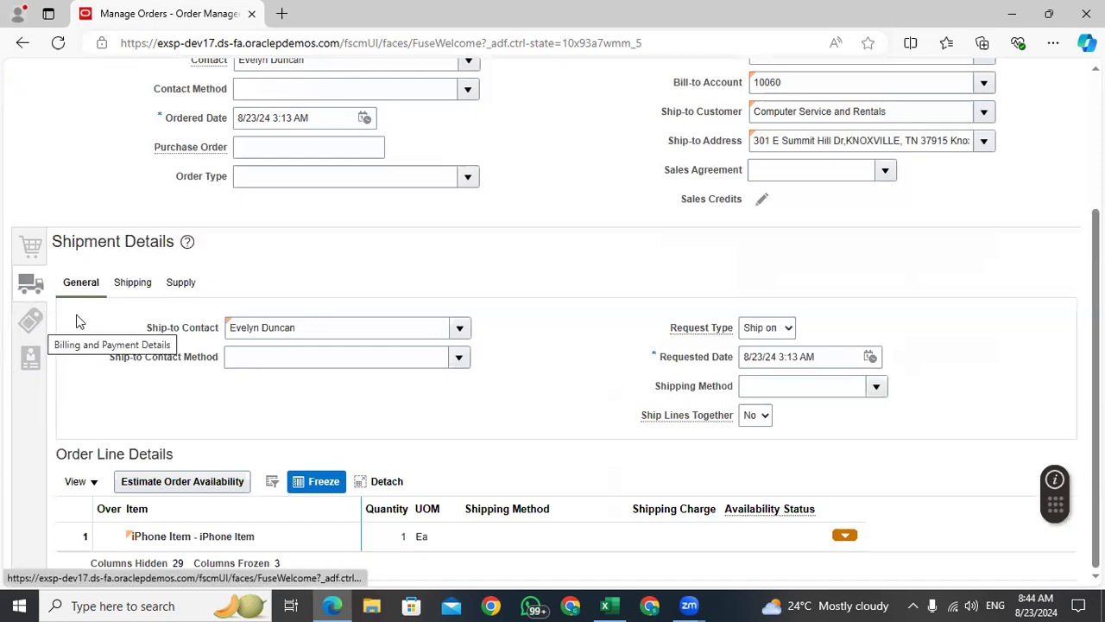
scroll(74, 412, up, 2)
scroll(109, 390, down, 2)
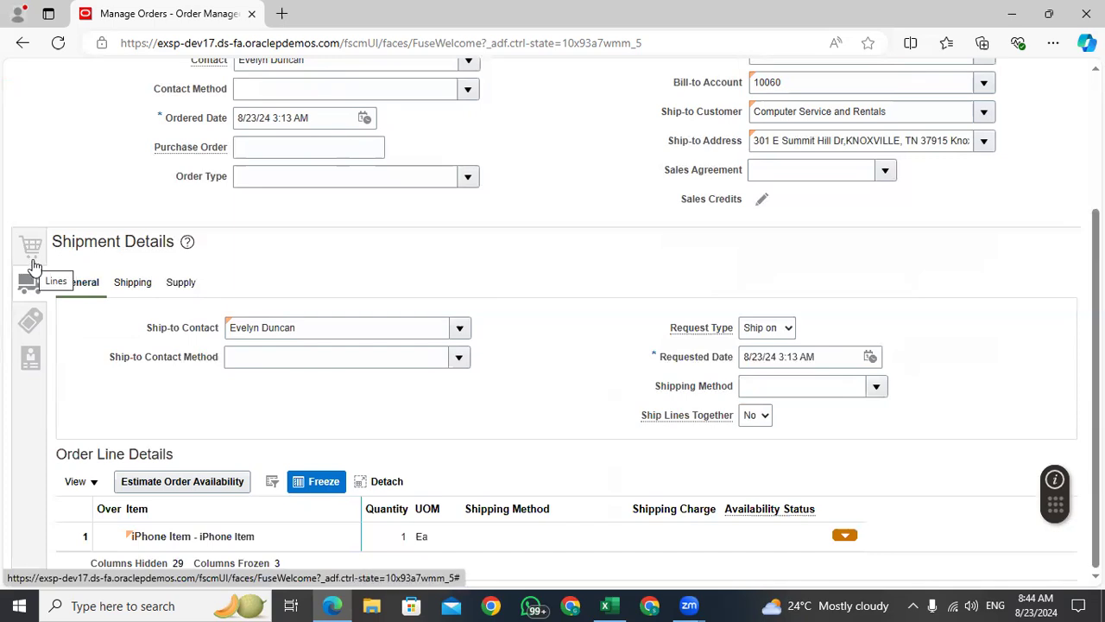
scroll(886, 333, up, 2)
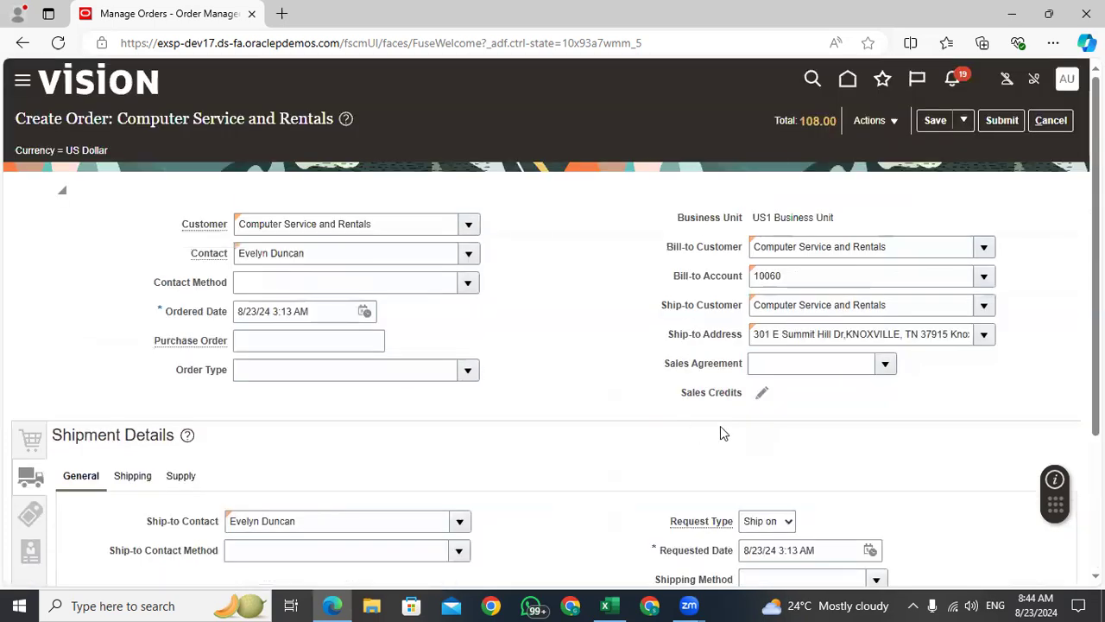
Check the Sales Agreement and Order Type fields in the order header, leaving both blank.
click(761, 367)
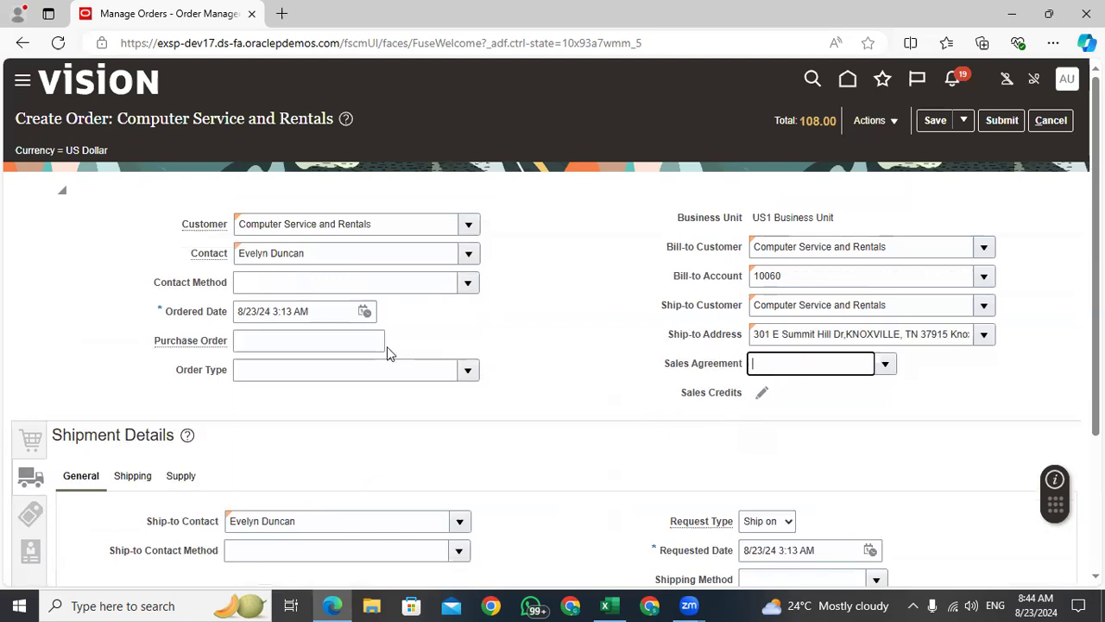
click(310, 374)
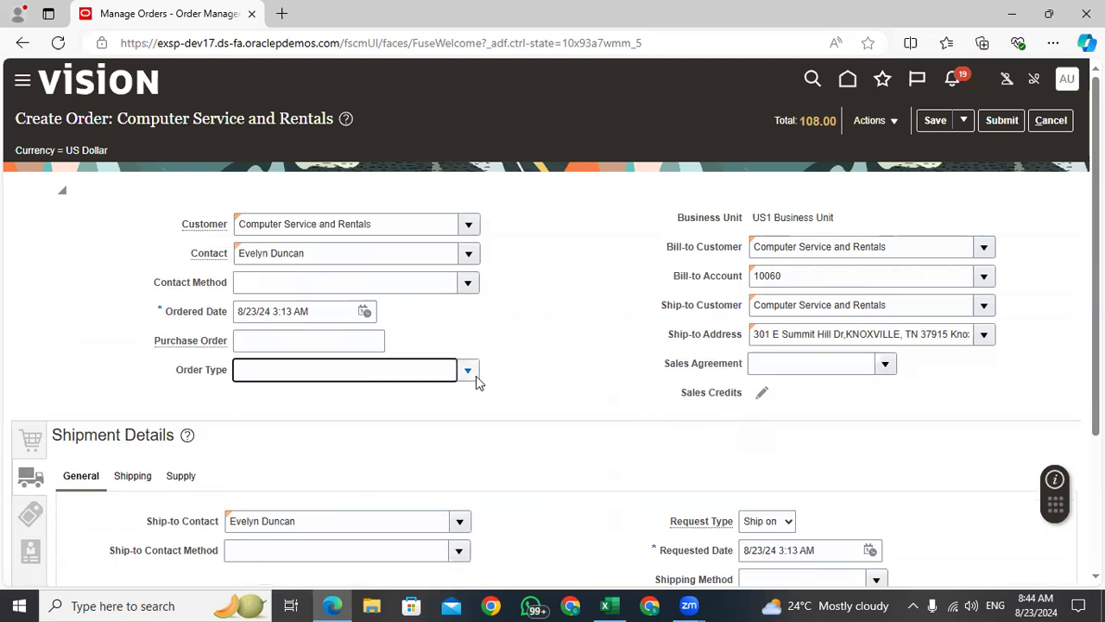
click(467, 371)
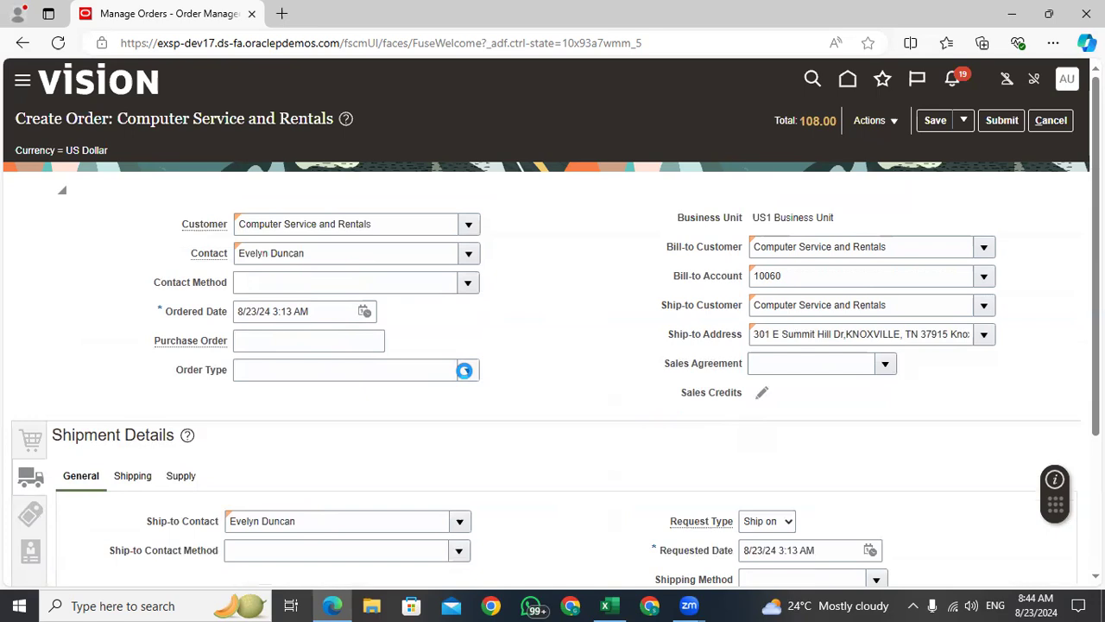
click(506, 329)
scroll(548, 371, down, 3)
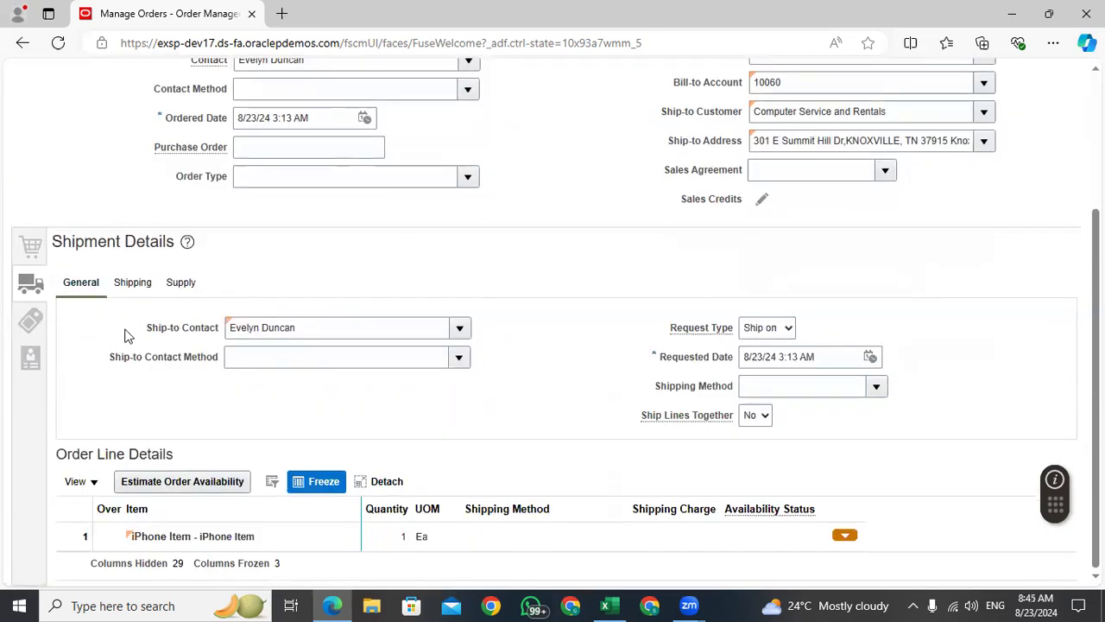
Compare the ship-to contact with the order contact and view the available shipping methods without choosing one.
triple_click(299, 328)
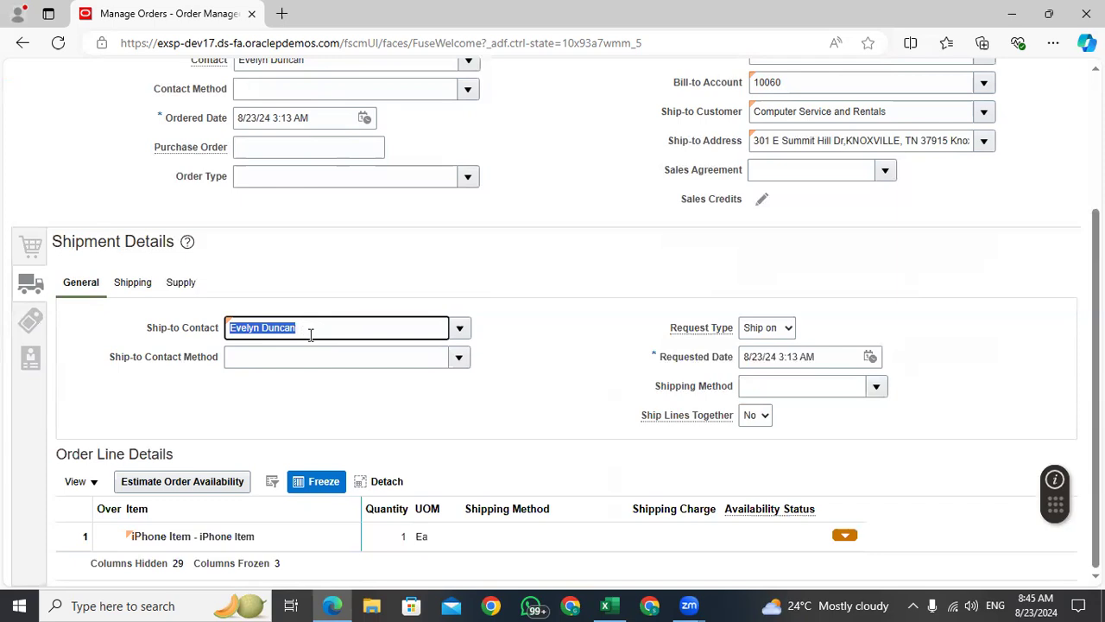
scroll(313, 348, up, 3)
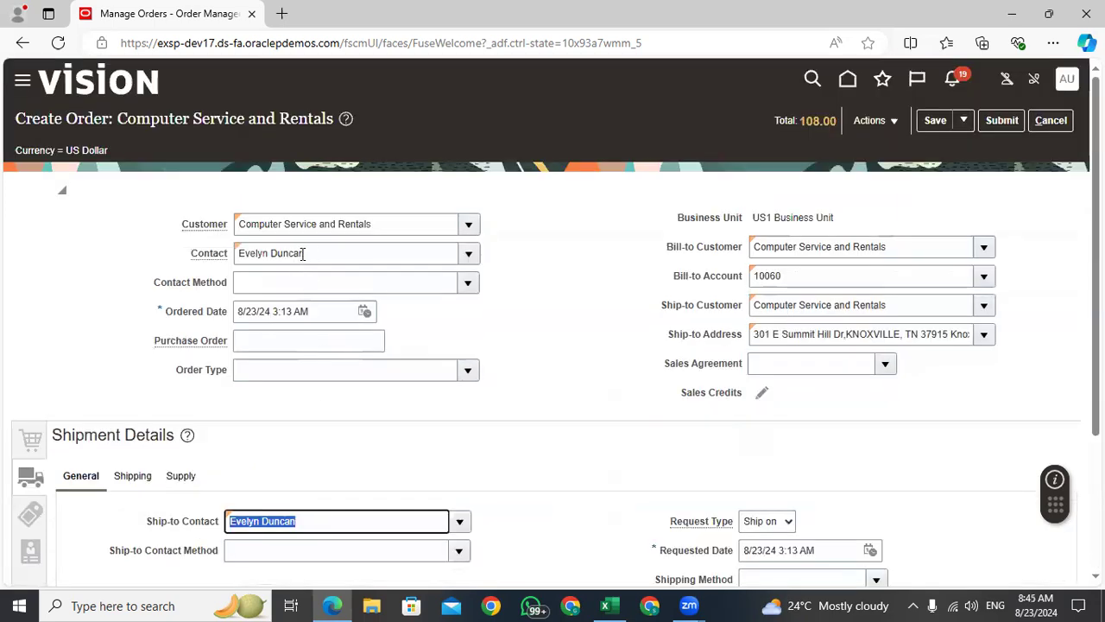
drag(313, 256, 223, 263)
scroll(303, 442, down, 3)
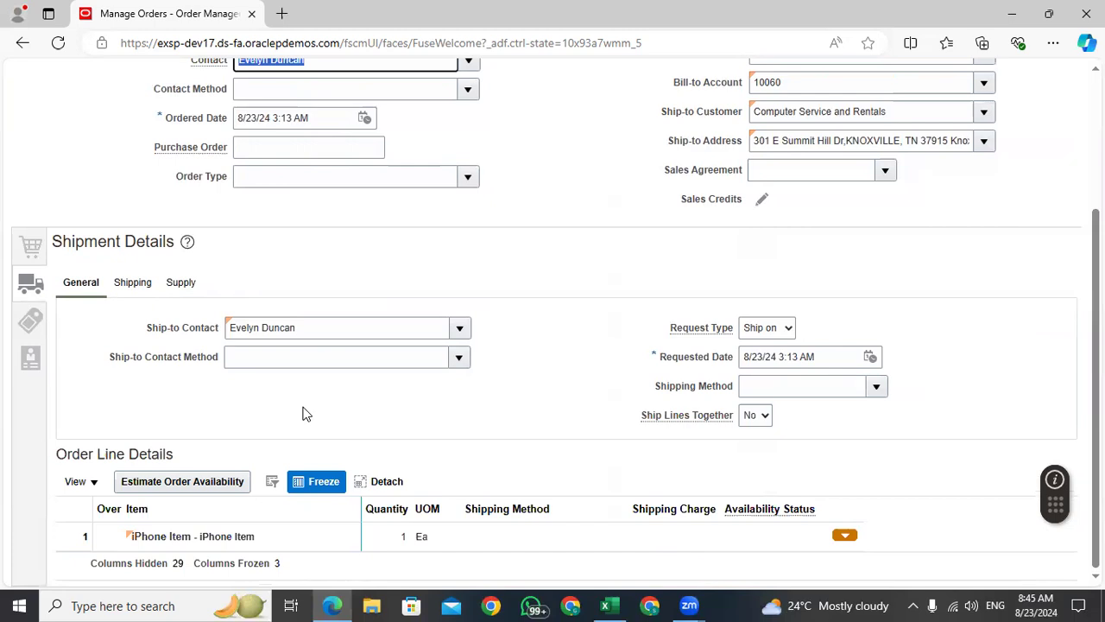
click(876, 387)
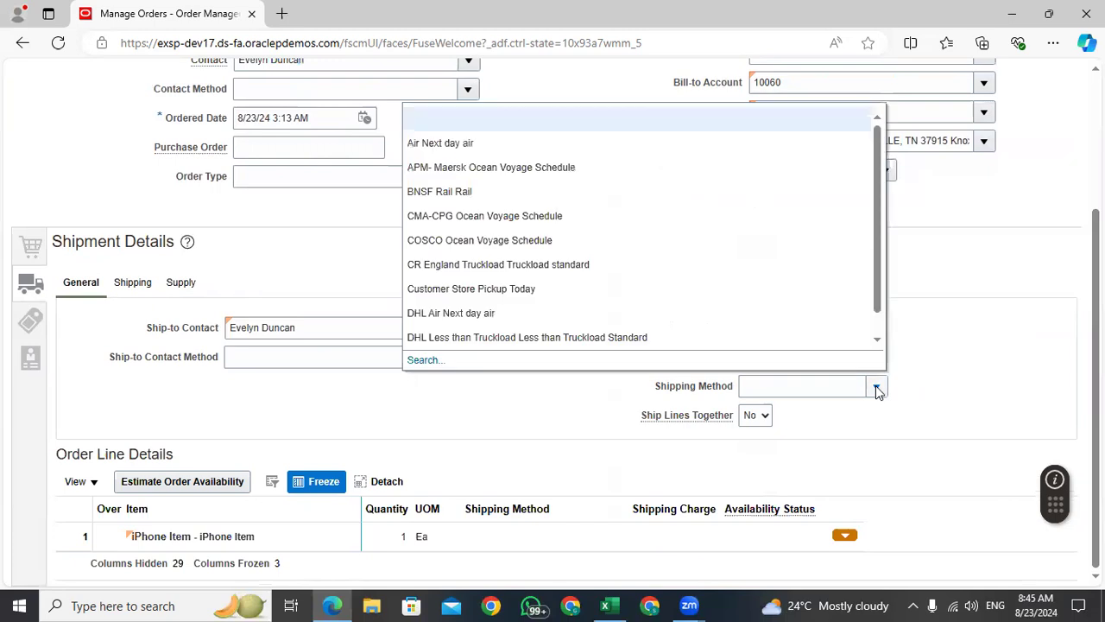
click(764, 386)
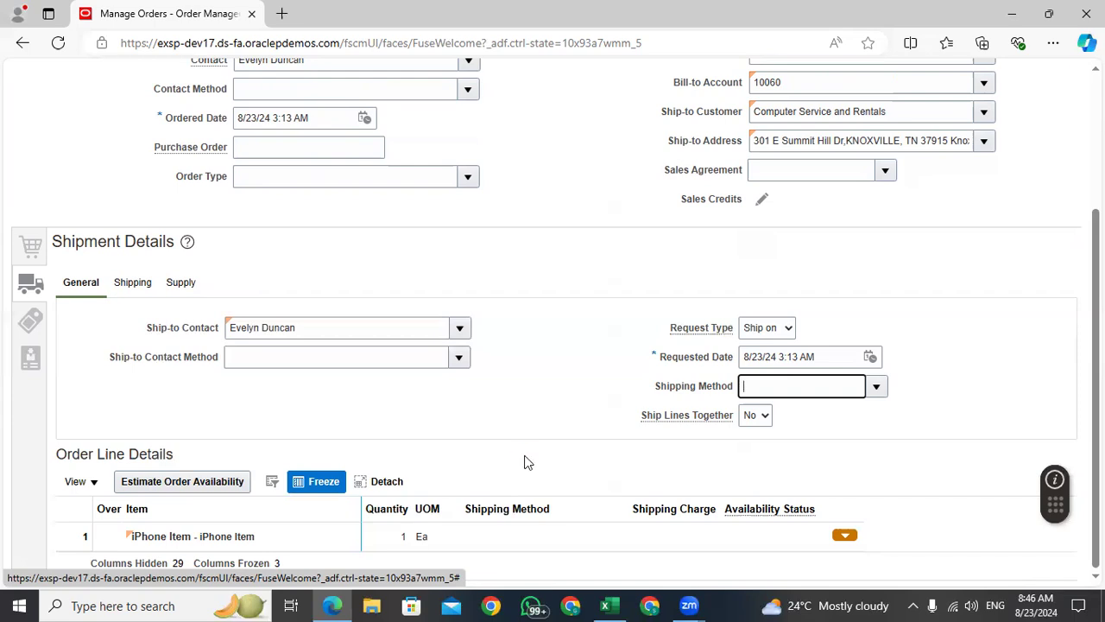
Examine the Ship Lines Together options in the general shipment details, keeping No selected.
drag(733, 416, 635, 425)
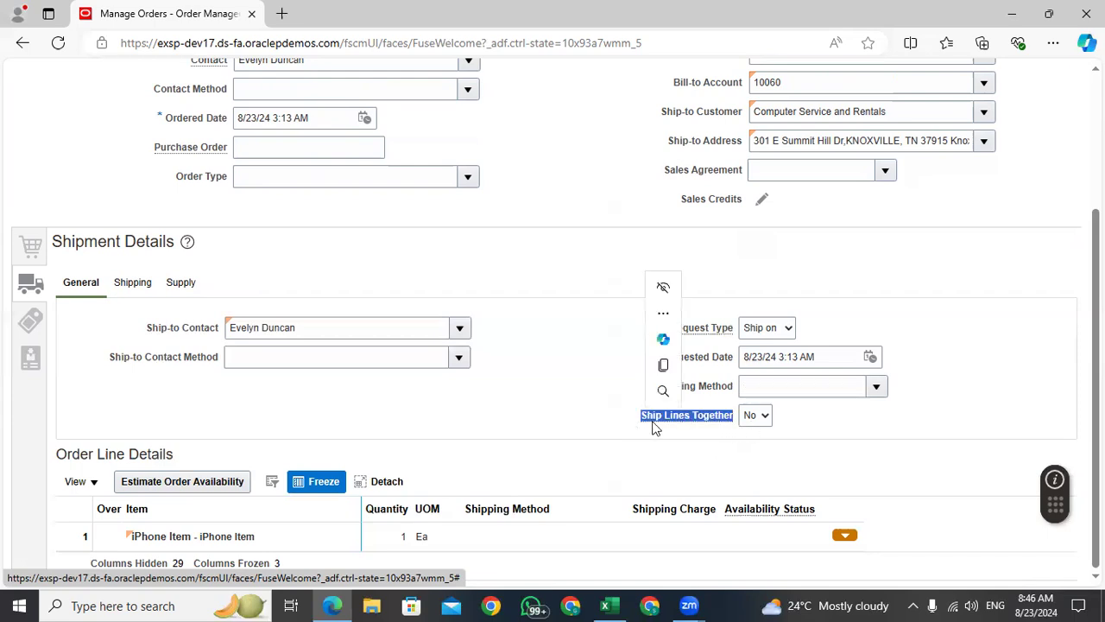
click(756, 415)
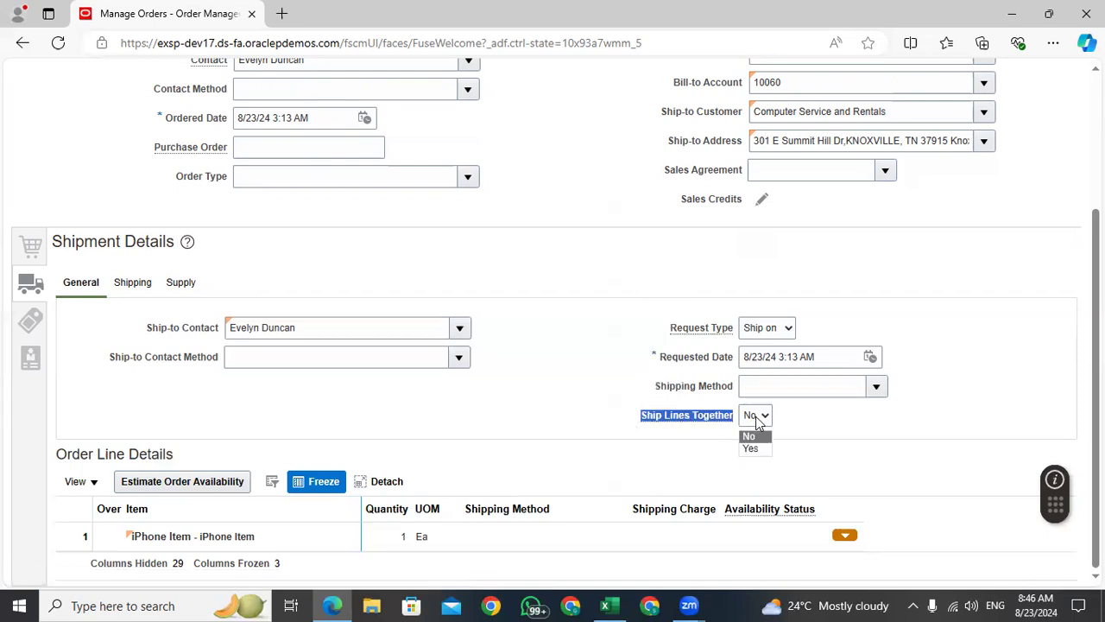
click(757, 419)
click(756, 417)
click(362, 480)
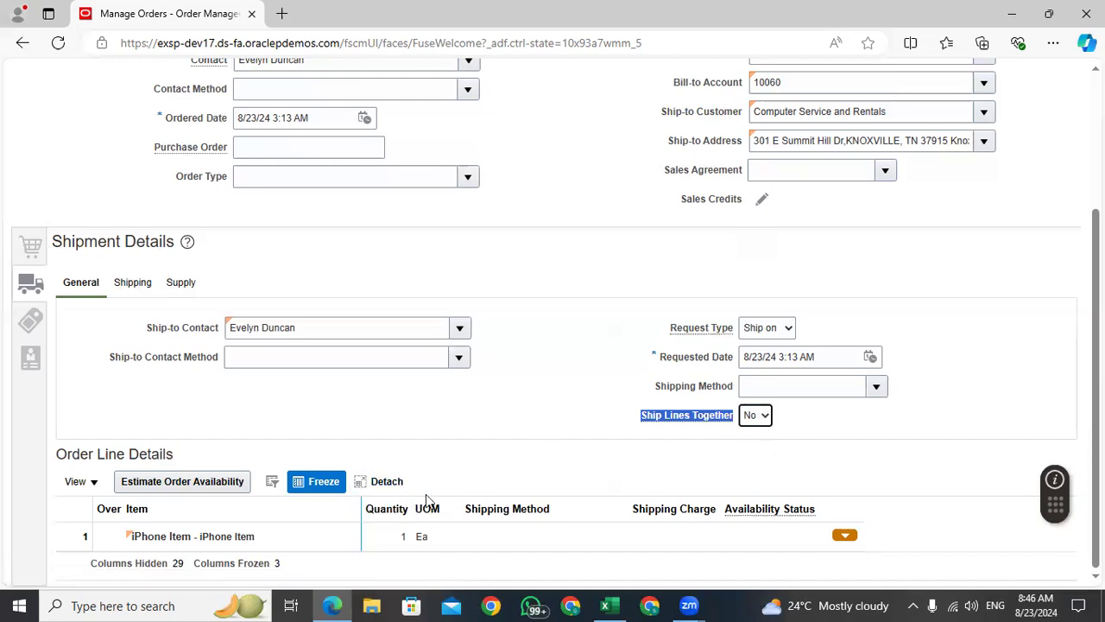
click(757, 415)
click(822, 419)
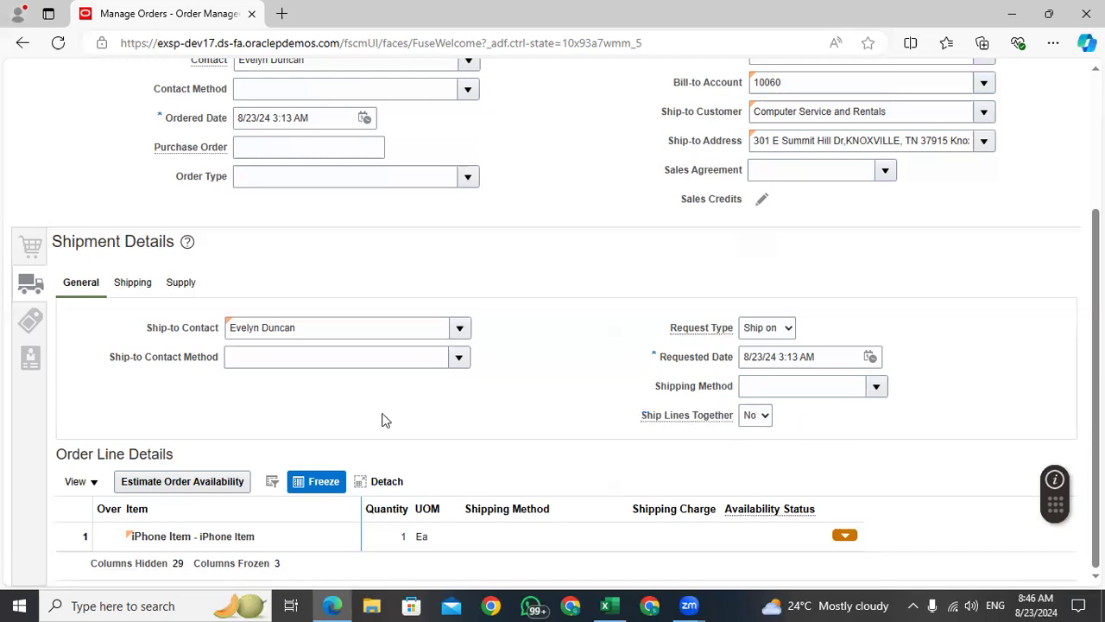
Open the Shipping section of the shipment details and examine the latest and earliest acceptable date fields.
click(138, 289)
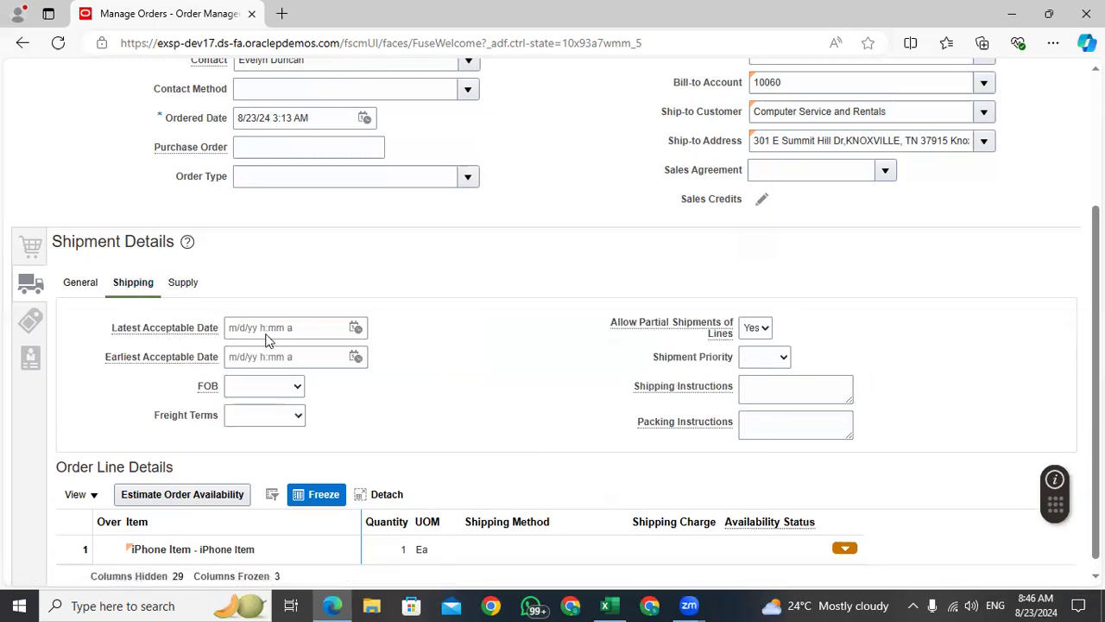
drag(110, 338, 212, 344)
click(151, 363)
drag(105, 361, 220, 361)
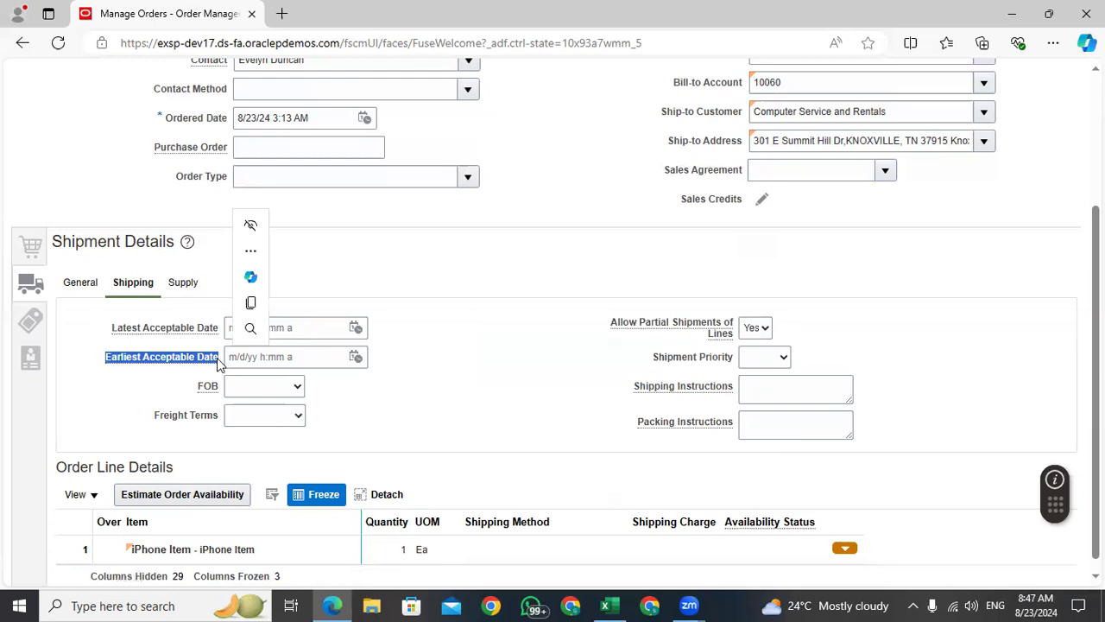
click(457, 396)
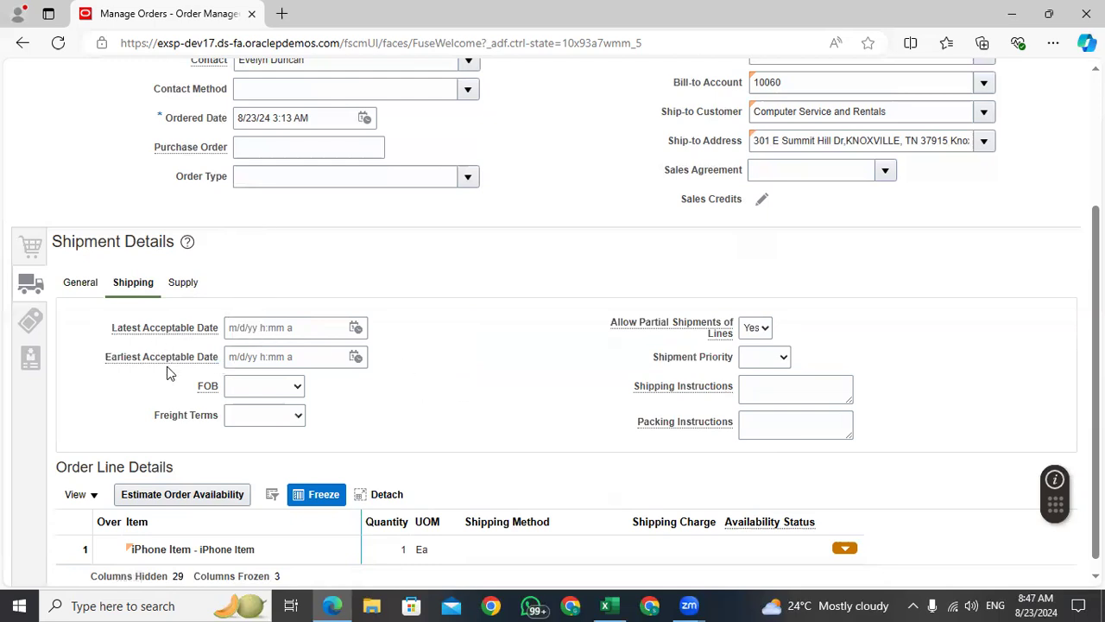
Consult the Windows calendar for August 2024 to relate dates to the acceptable date fields, closing it when done.
mouse_move(171, 364)
click(1026, 604)
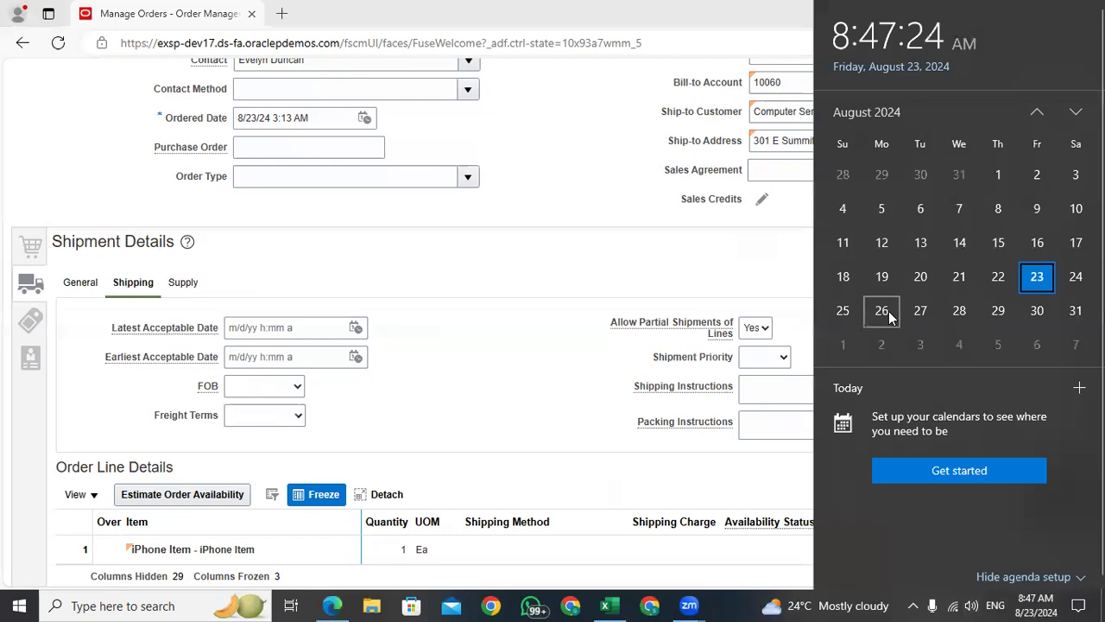
click(450, 325)
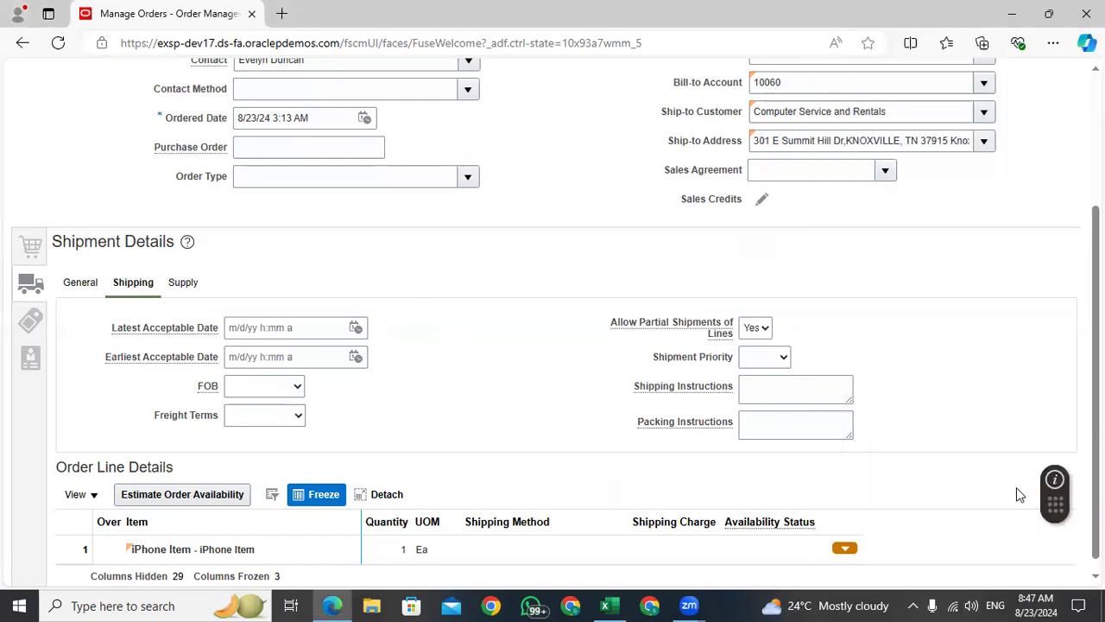
click(1039, 602)
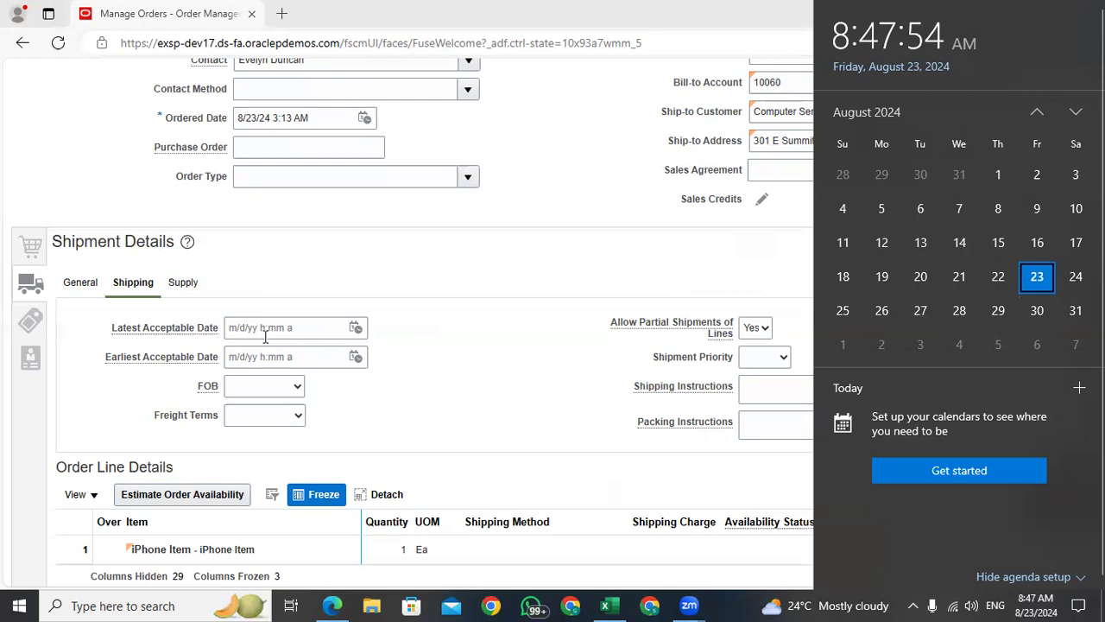
click(537, 402)
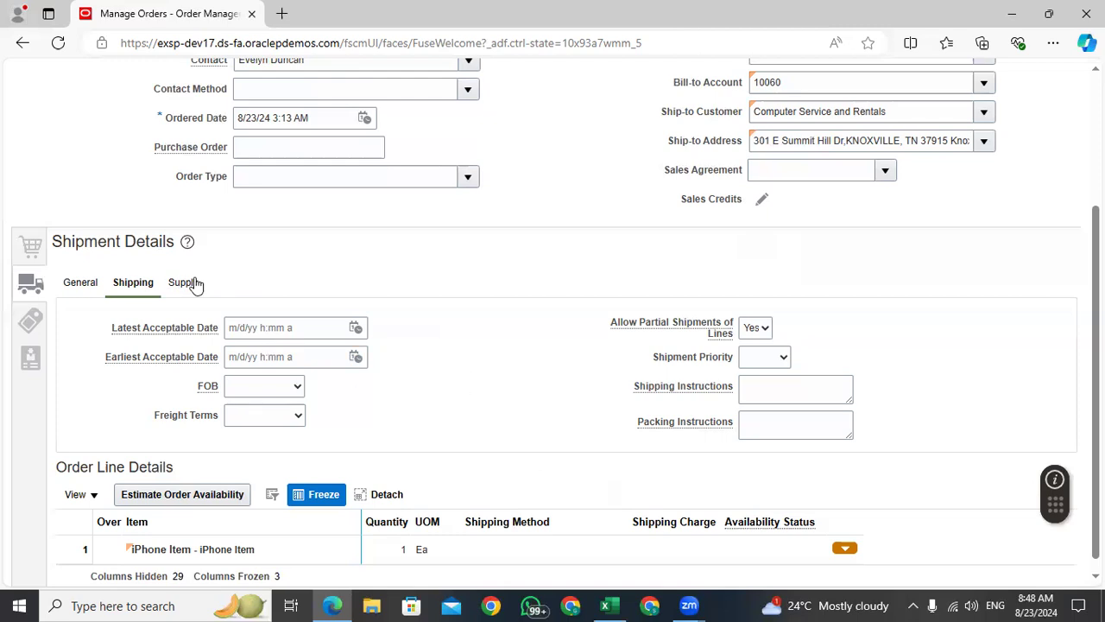
Examine the available FOB and Freight Terms options in the shipping details without choosing any.
drag(195, 392, 239, 390)
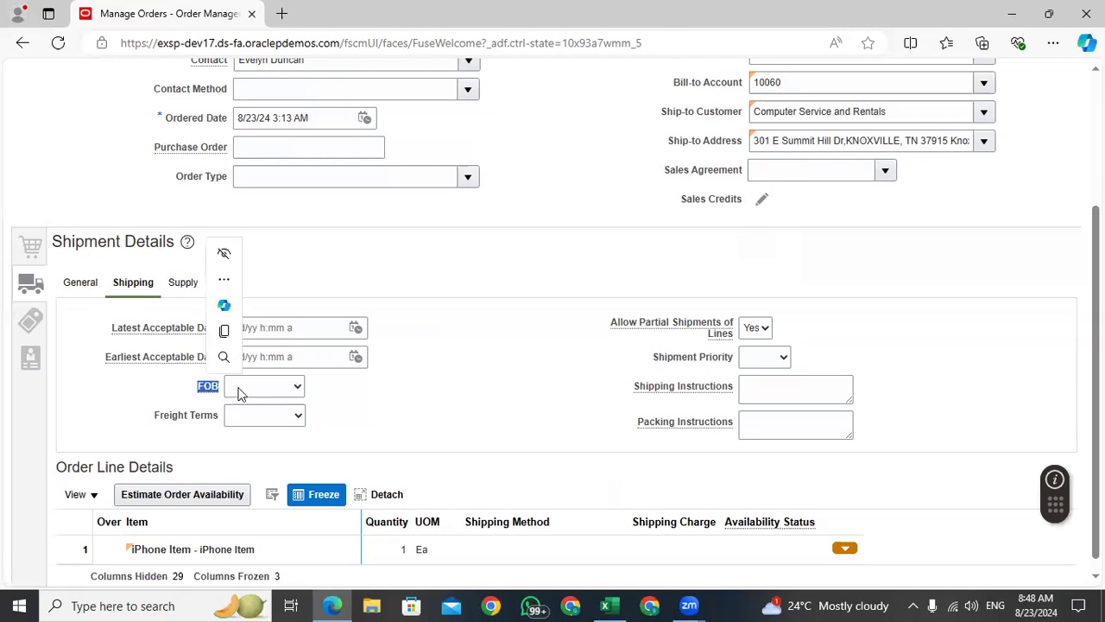
click(242, 394)
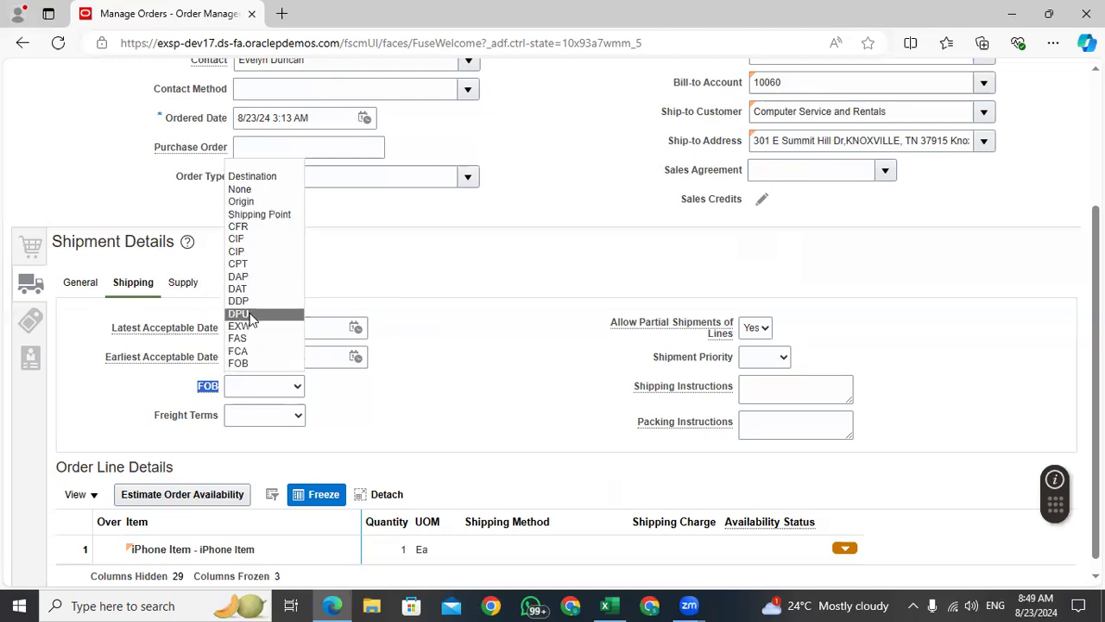
click(384, 426)
click(255, 423)
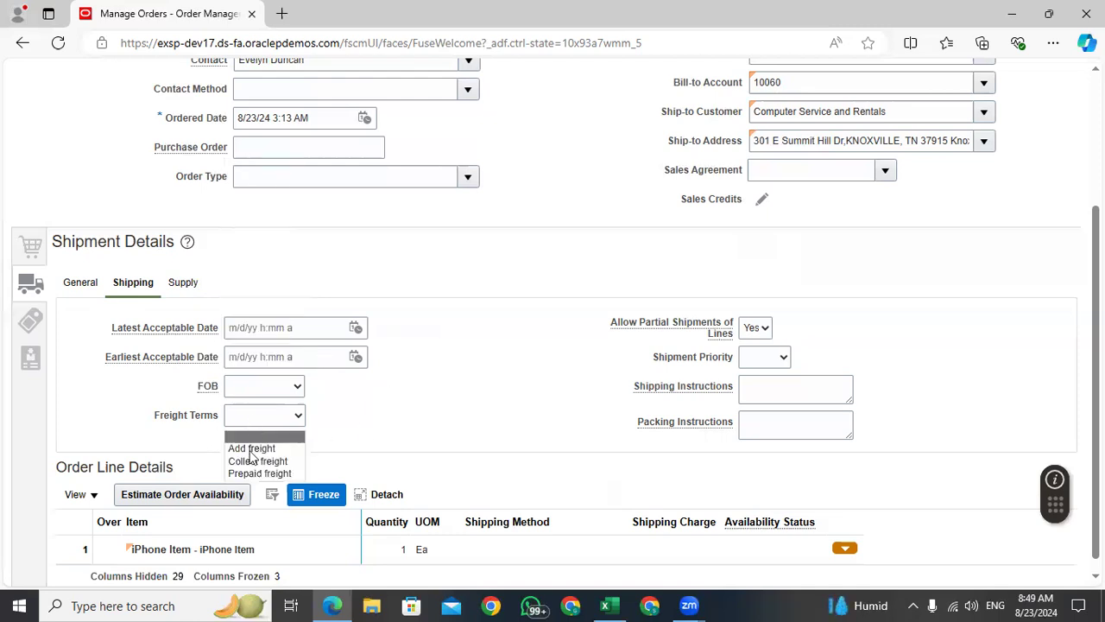
click(388, 419)
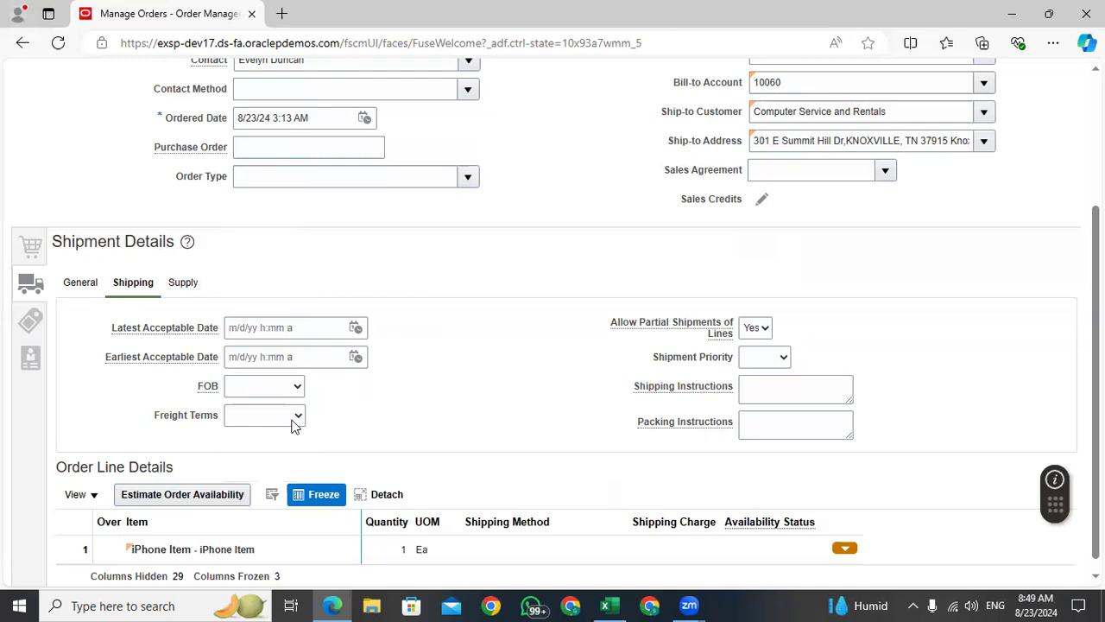
click(293, 423)
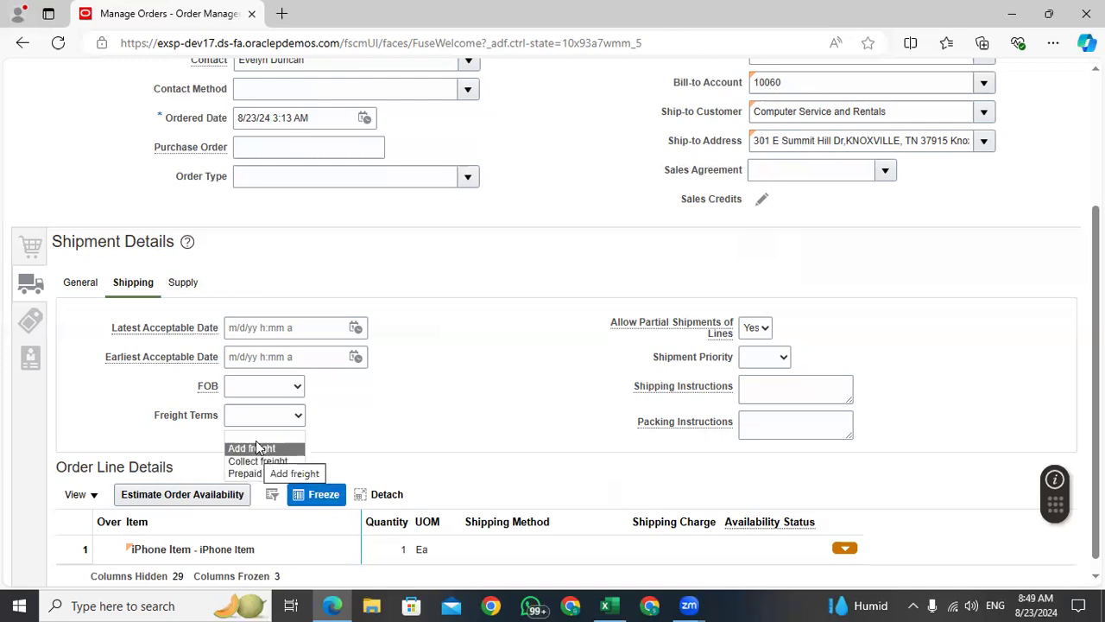
click(456, 416)
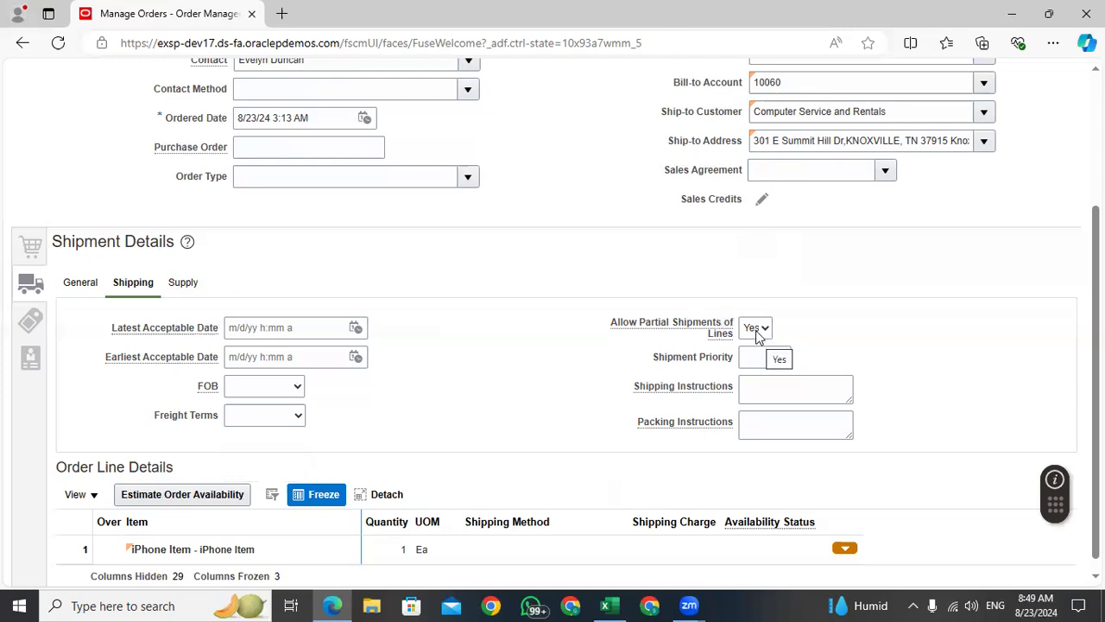
Compare the Allow Partial Shipments of Lines setting with the Ship Lines Together setting in the general shipment details.
drag(609, 324, 734, 335)
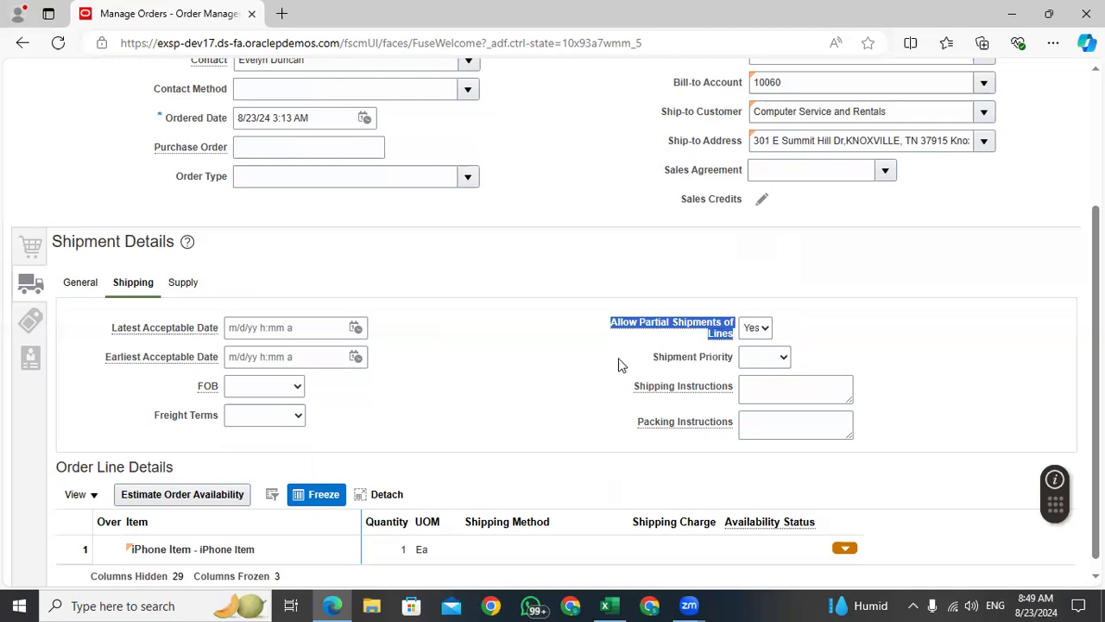
click(564, 367)
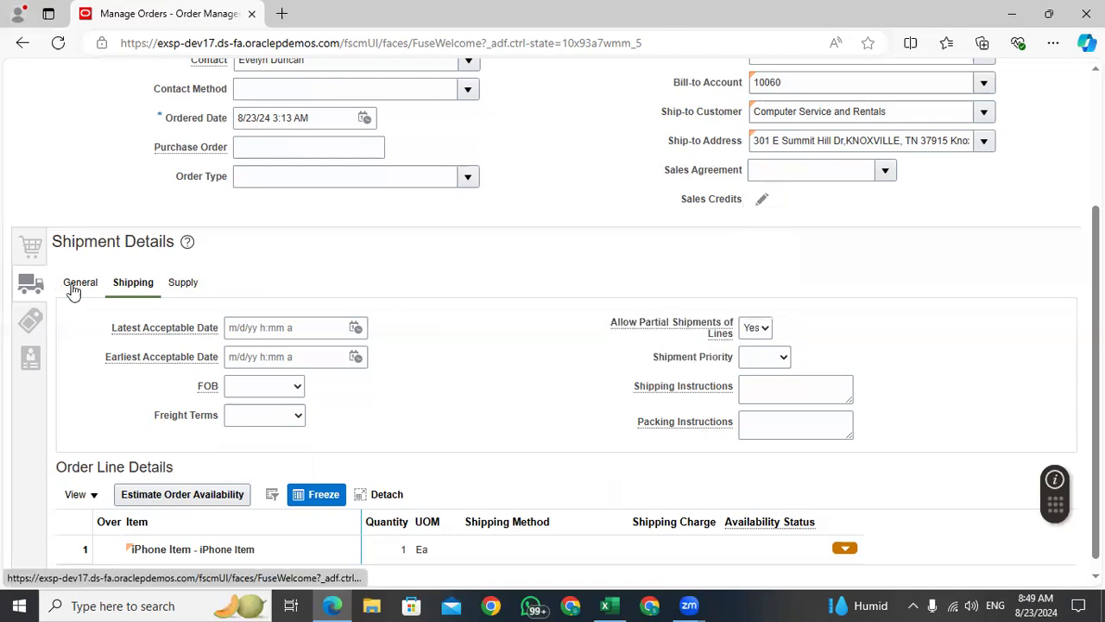
drag(640, 415, 732, 416)
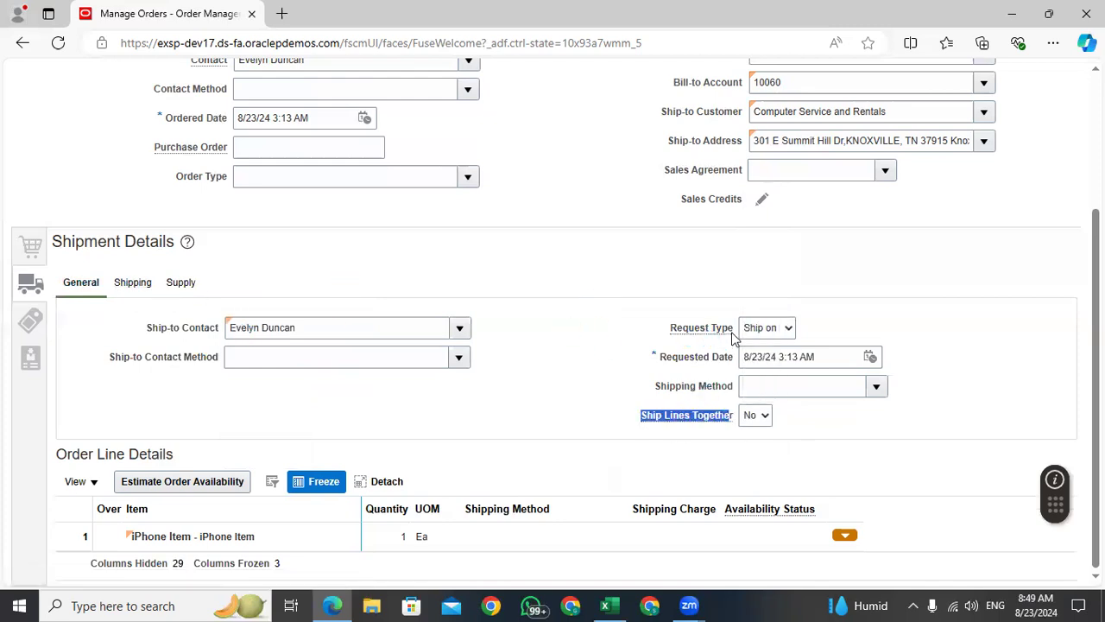
drag(610, 325, 733, 340)
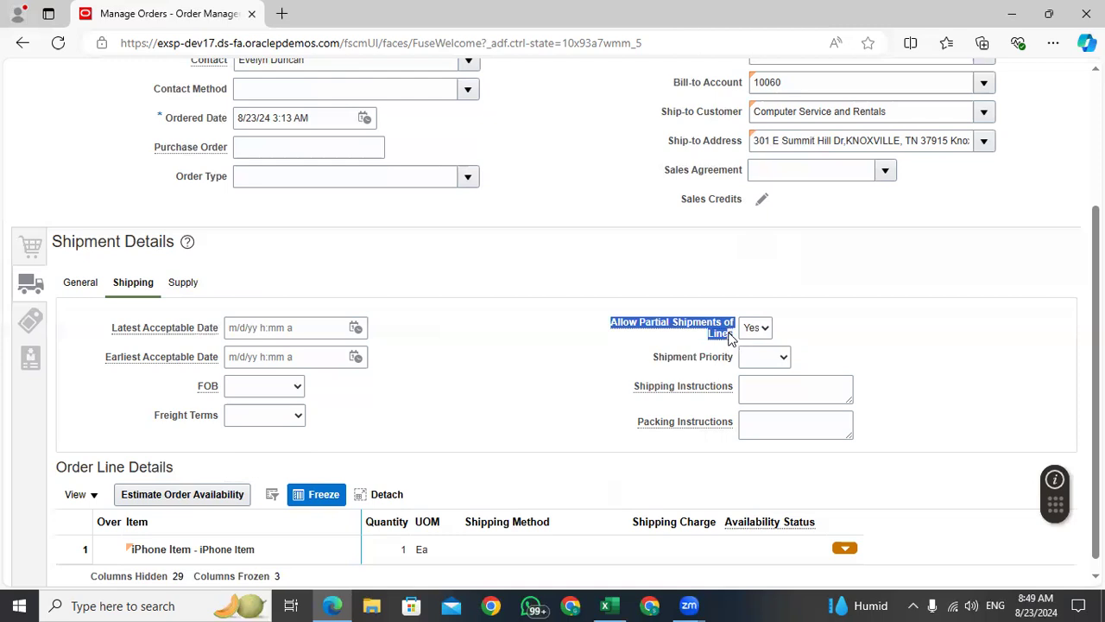
click(735, 369)
Examine the Shipment Priority choices and the shipping and packing instructions fields, entering nothing in them.
click(760, 359)
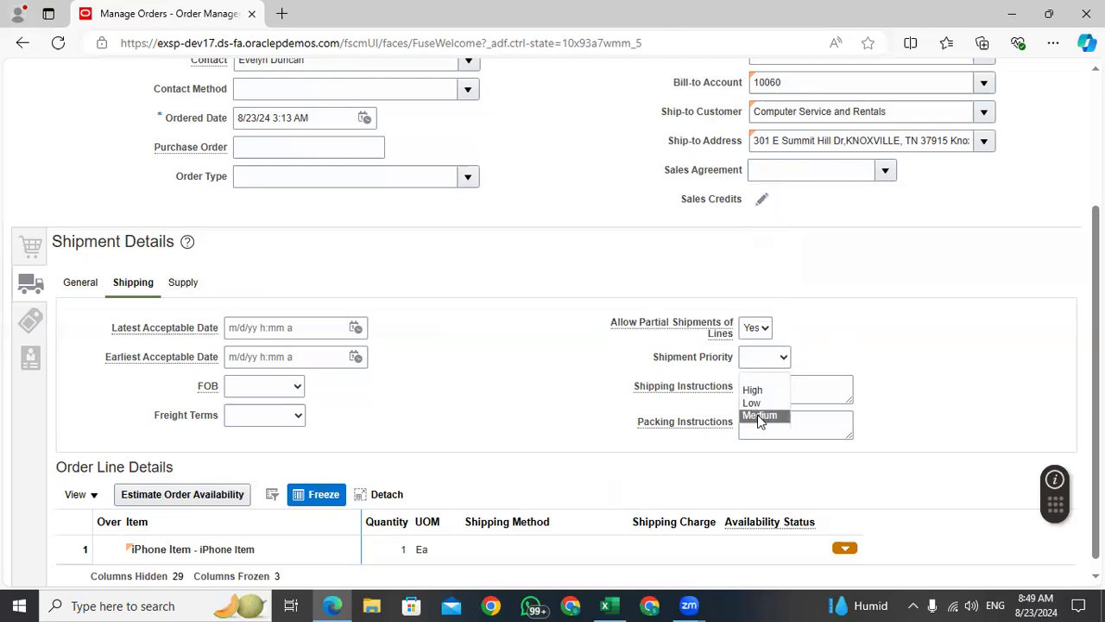
click(846, 332)
click(762, 394)
click(757, 422)
click(767, 395)
click(769, 420)
click(768, 390)
click(765, 421)
click(763, 395)
click(767, 428)
click(762, 386)
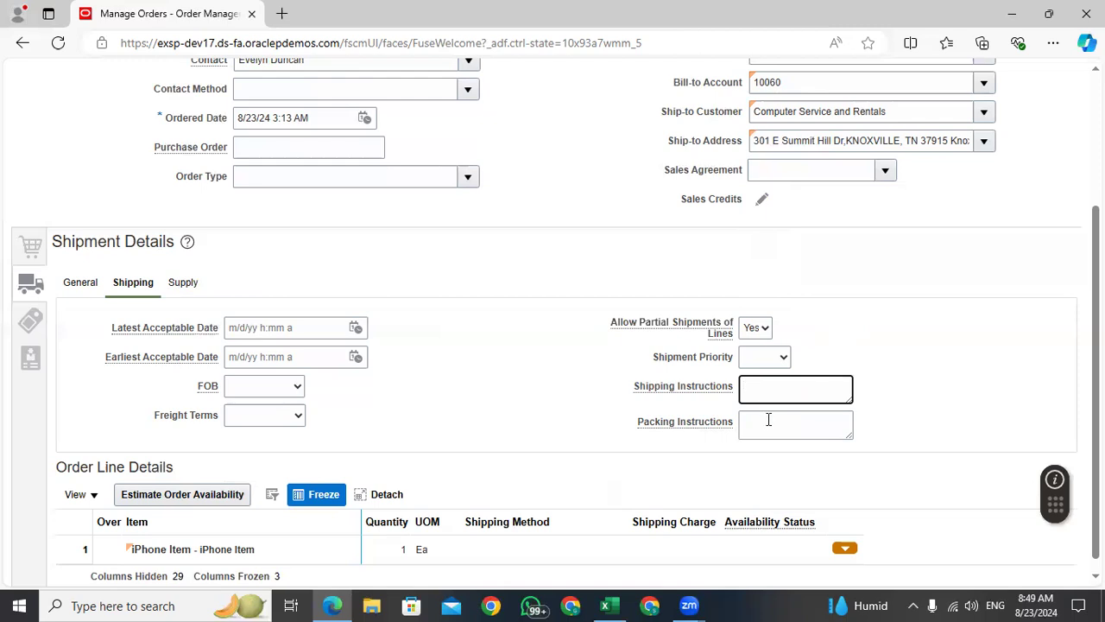
click(769, 421)
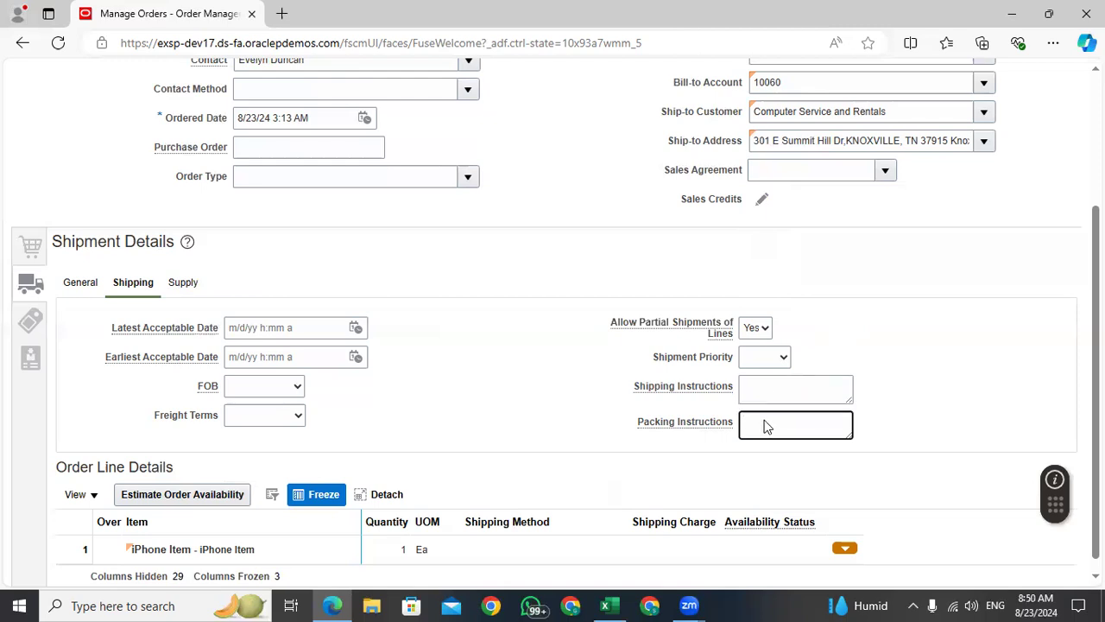
click(763, 389)
click(765, 419)
click(763, 390)
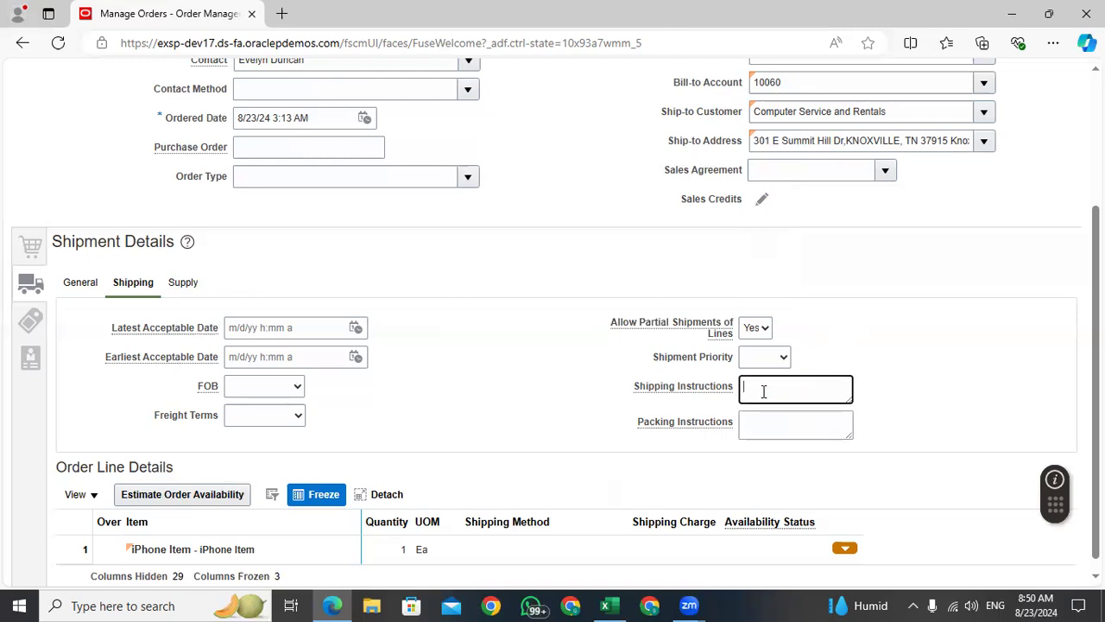
click(773, 427)
scroll(772, 427, down, 1)
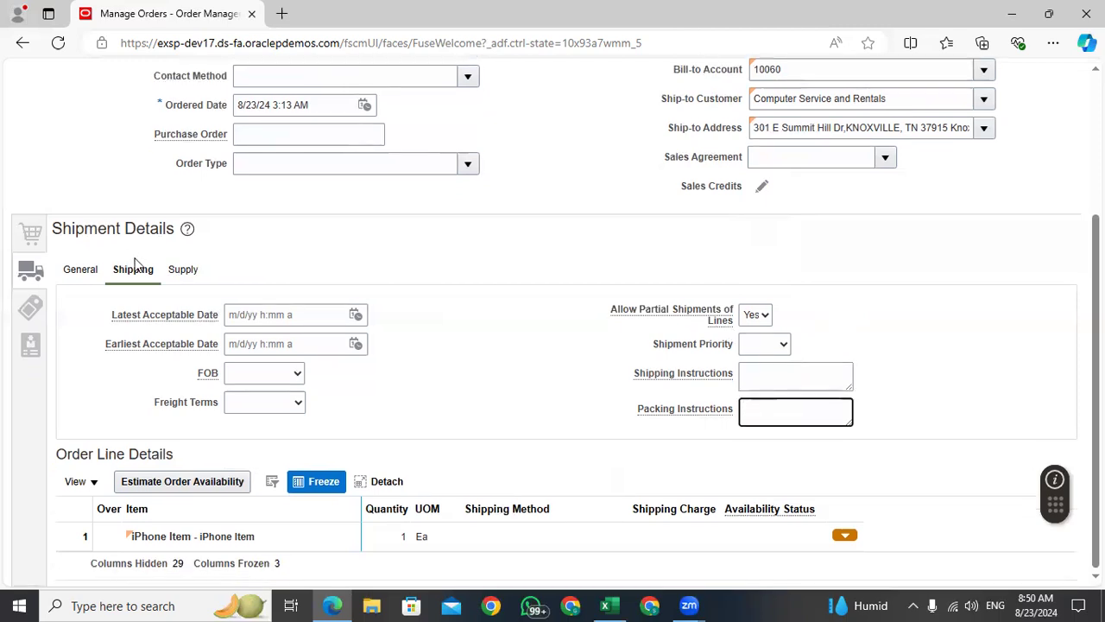
Set the warehouse to 001 - Seattle in the Supply section of the shipment details.
click(178, 274)
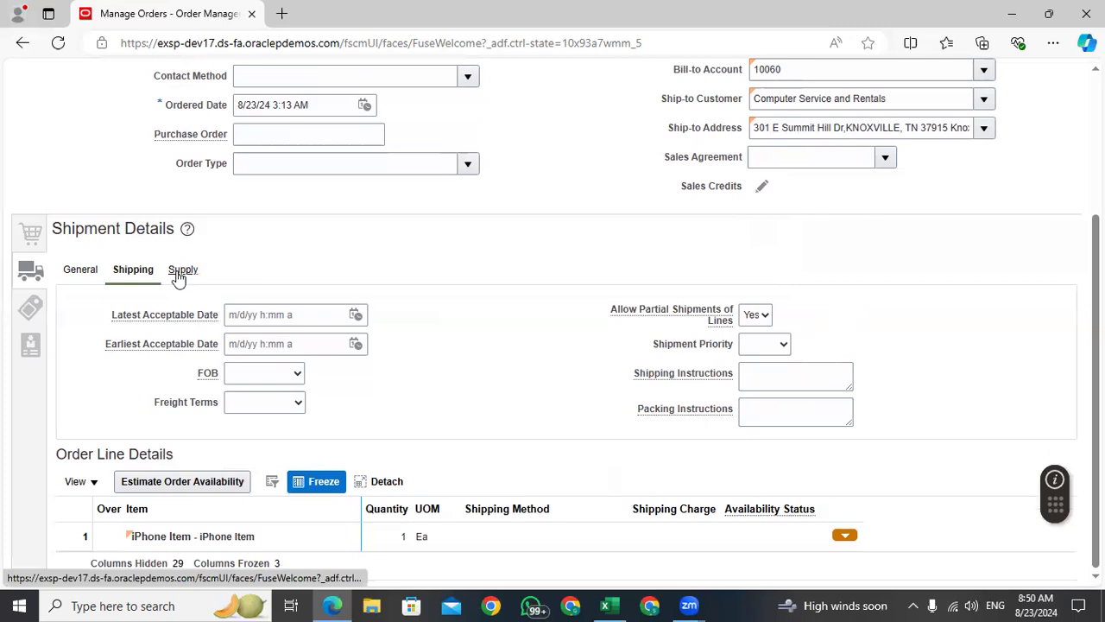
click(229, 357)
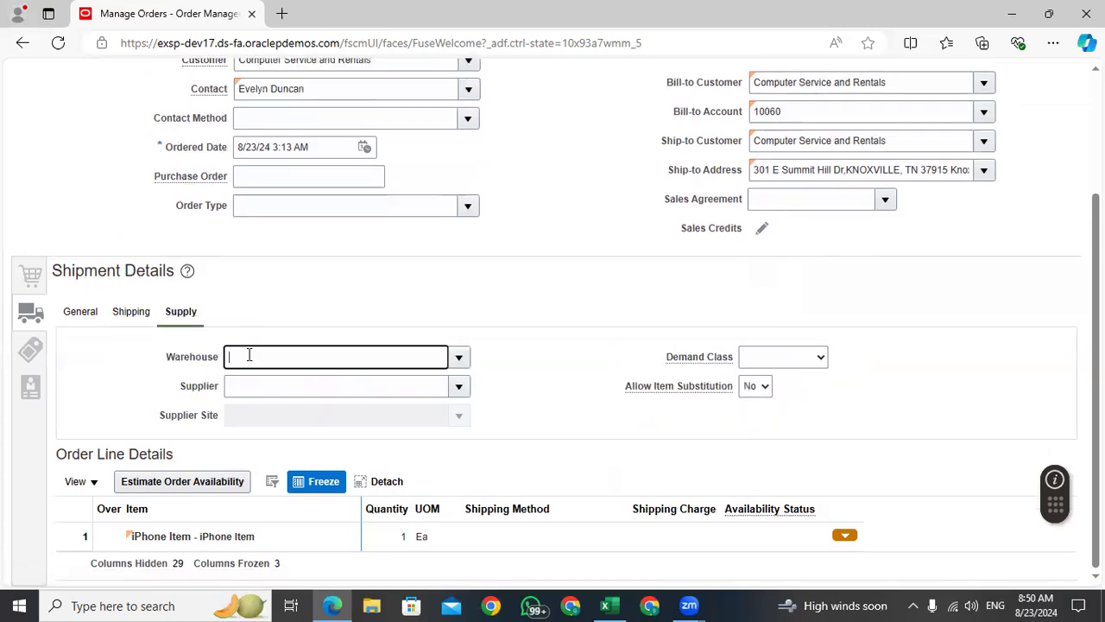
click(458, 360)
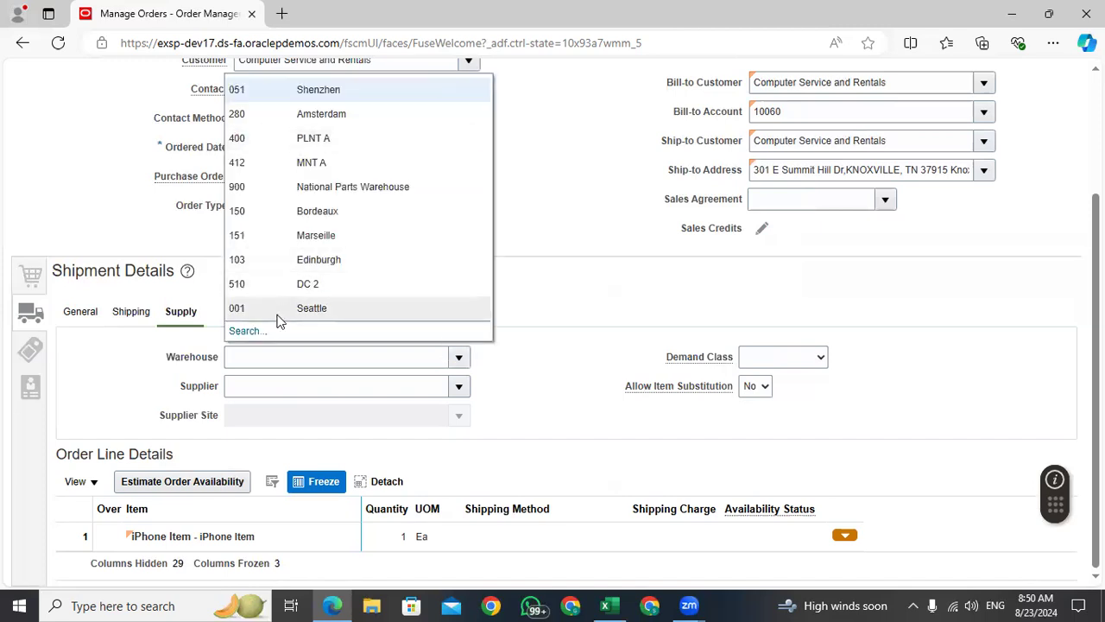
click(279, 313)
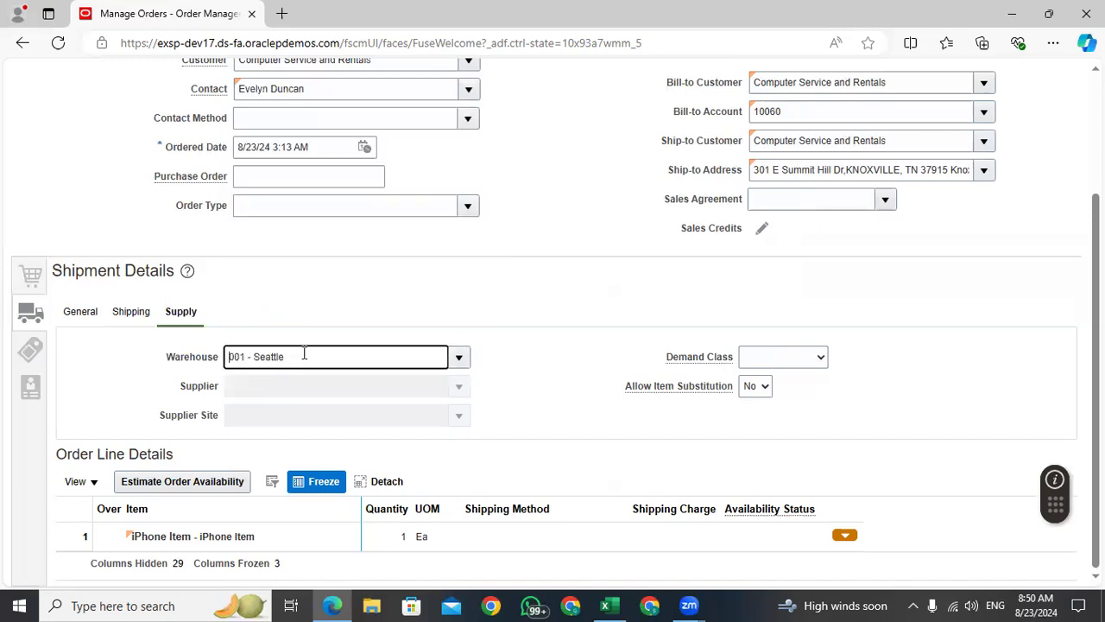
drag(304, 353, 190, 365)
click(262, 392)
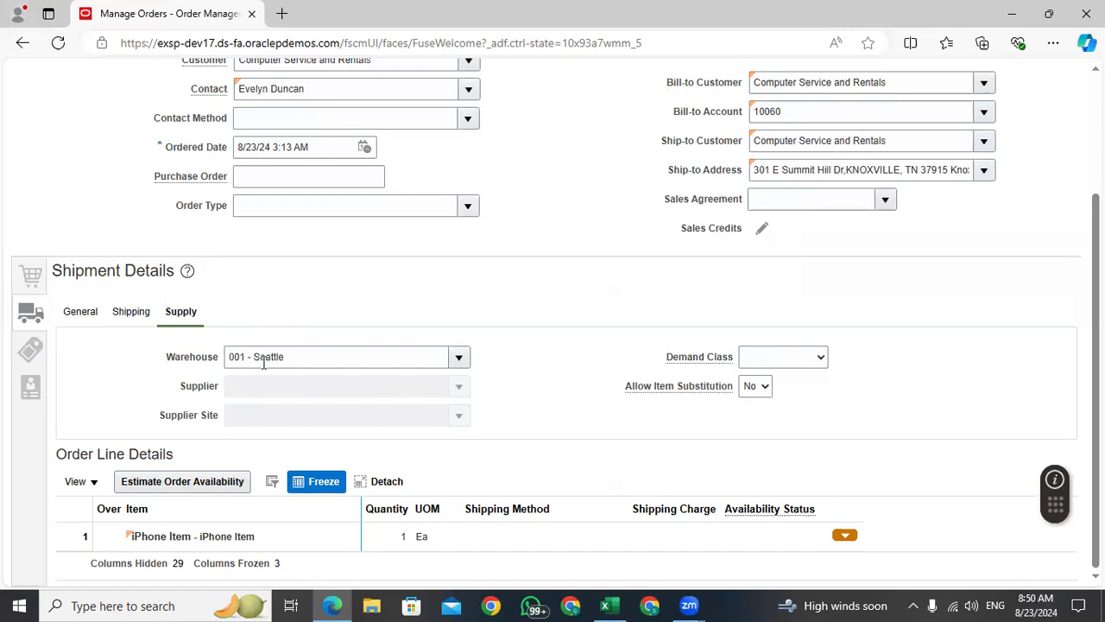
drag(264, 363, 185, 370)
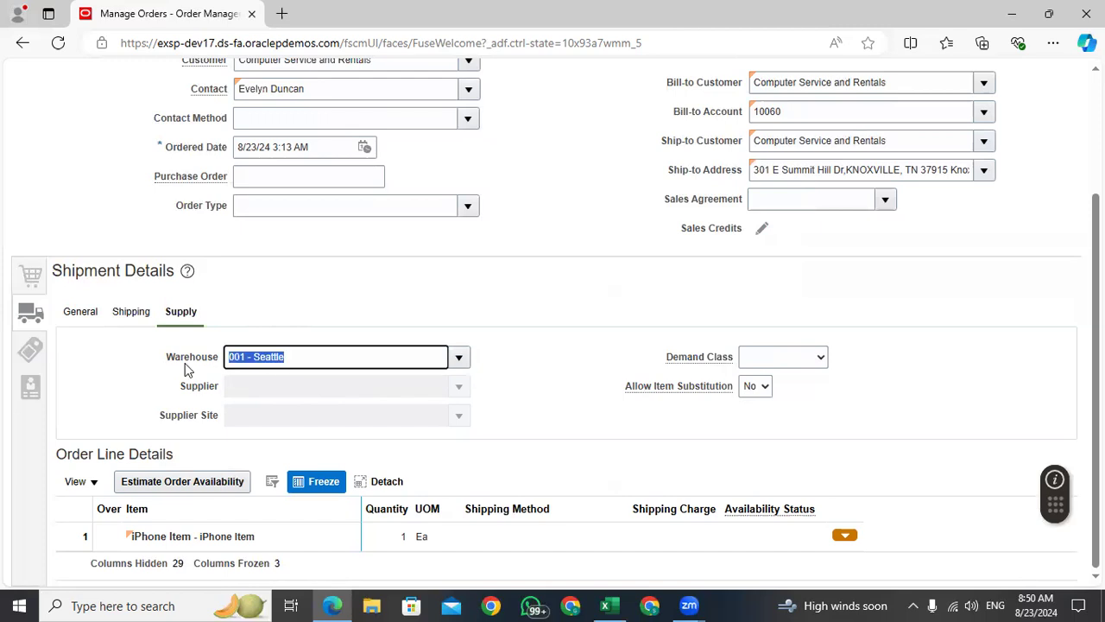
click(300, 360)
drag(299, 360, 204, 359)
click(546, 365)
Examine the Demand Class options and the Allow Item Substitution setting in the supply details without choosing a new value.
click(820, 362)
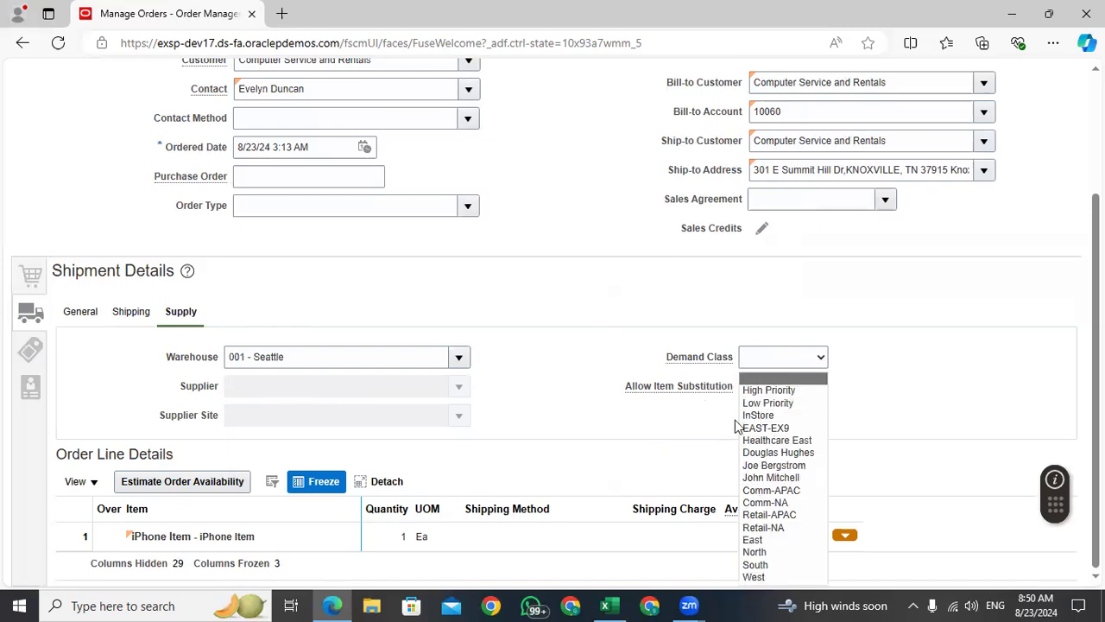
click(605, 430)
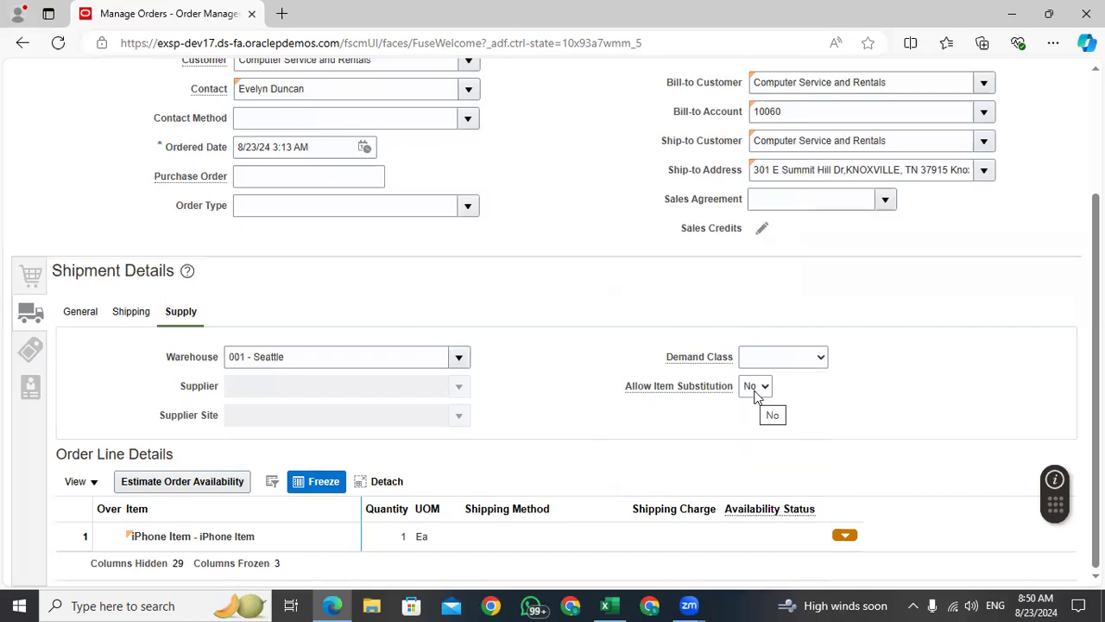
scroll(301, 347, up, 3)
scroll(300, 347, down, 3)
drag(721, 386, 624, 388)
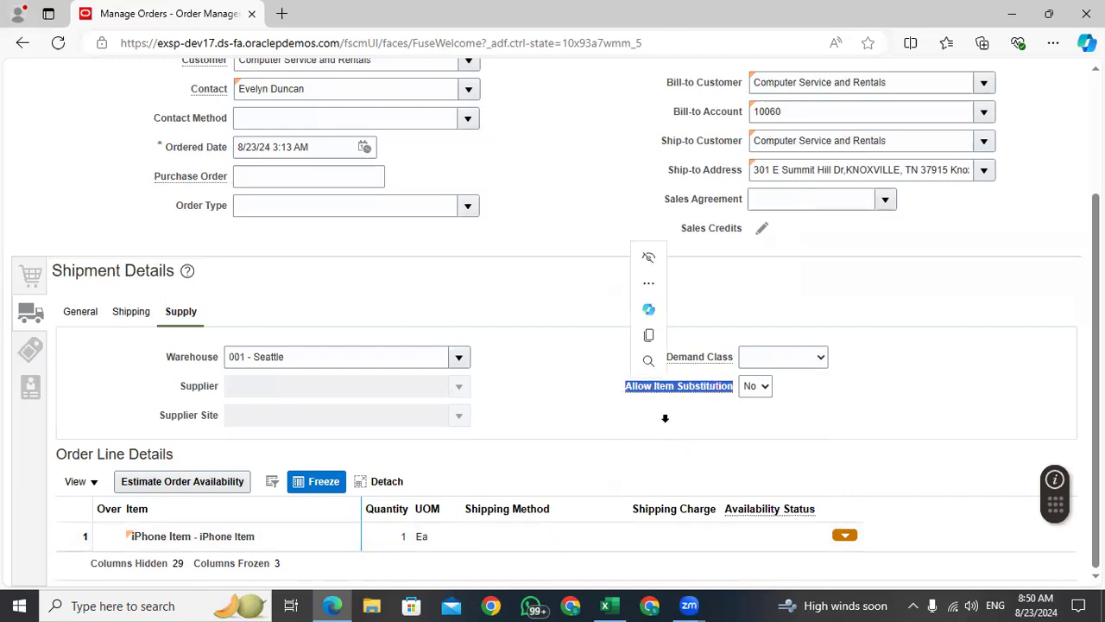
click(663, 418)
click(764, 390)
click(764, 396)
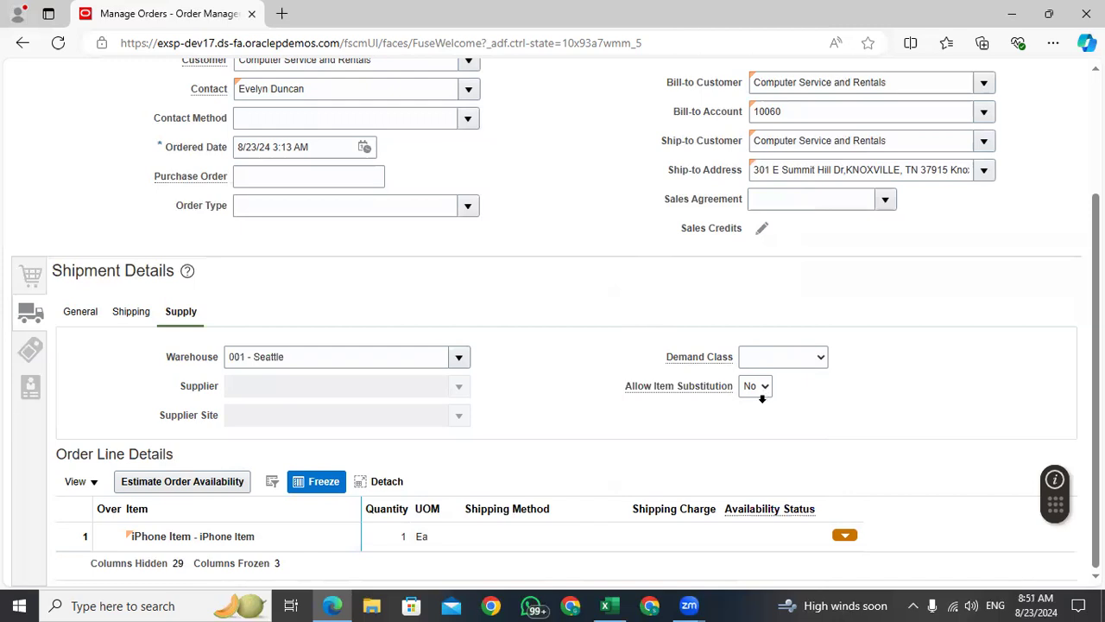
Open the billing and payment details and set the bill-to contact method to the contact's e-mail.
click(25, 354)
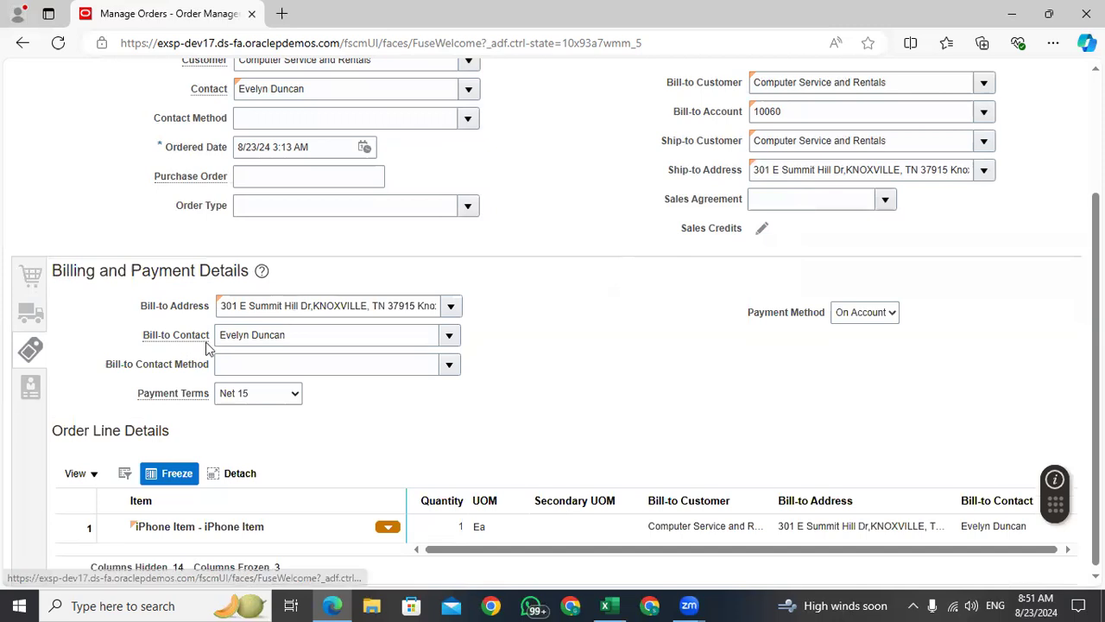
click(450, 365)
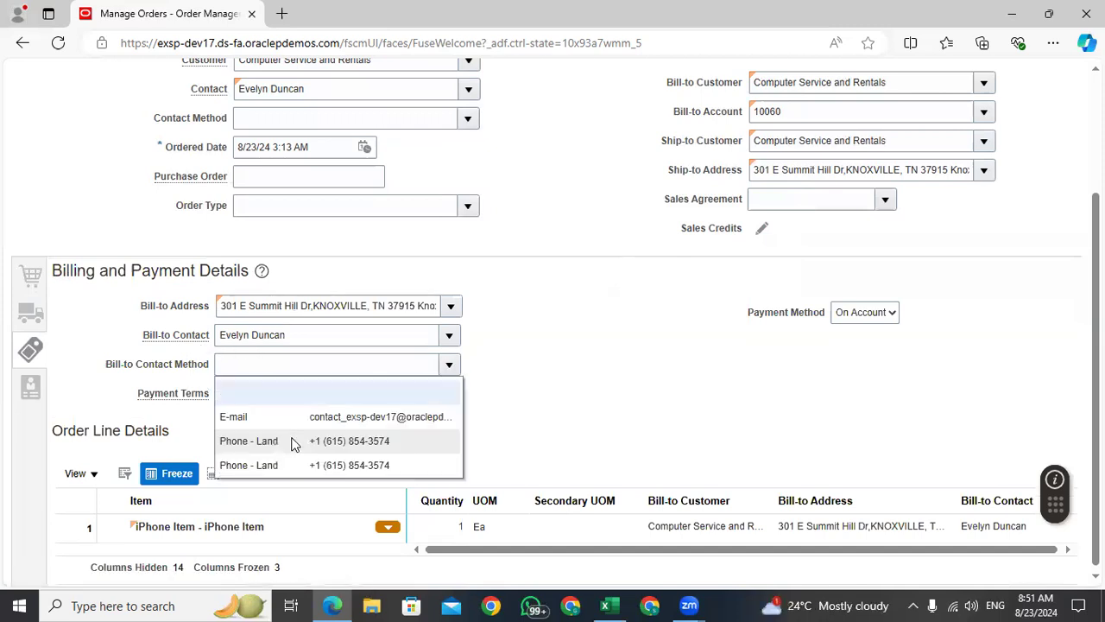
click(257, 418)
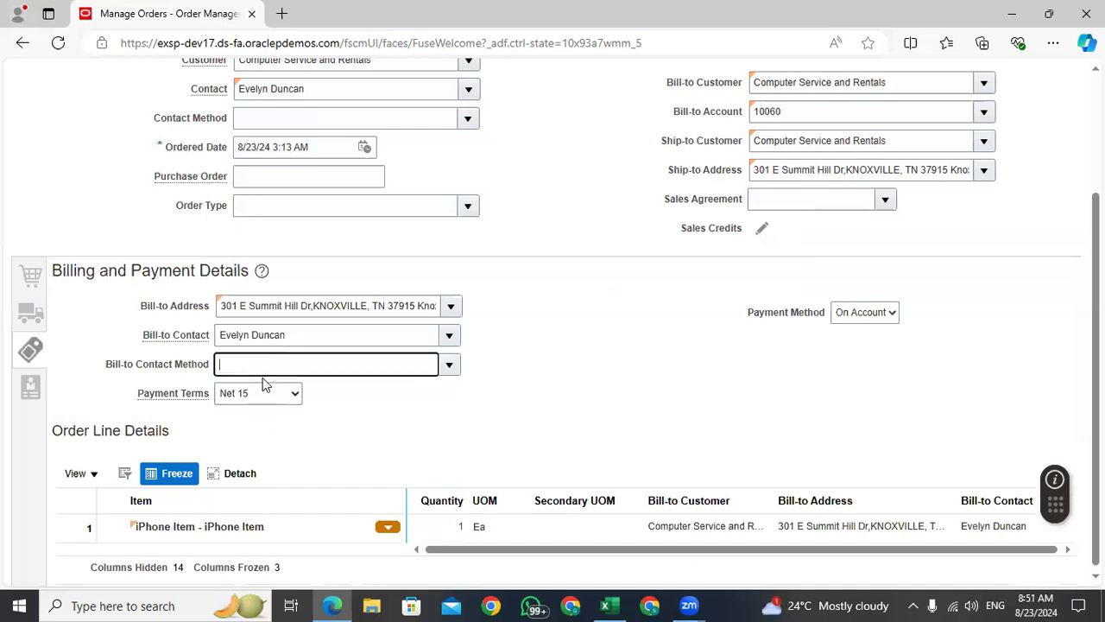
drag(411, 370, 212, 373)
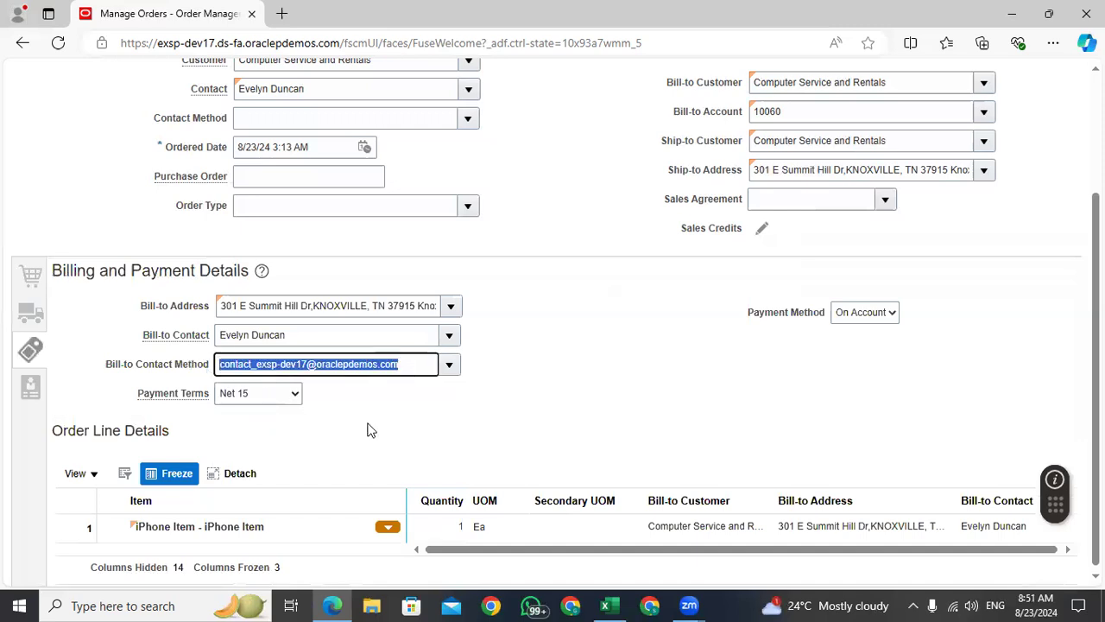
click(419, 423)
Examine the Payment Terms and Payment Method fields in the billing and payment details.
drag(138, 396, 206, 399)
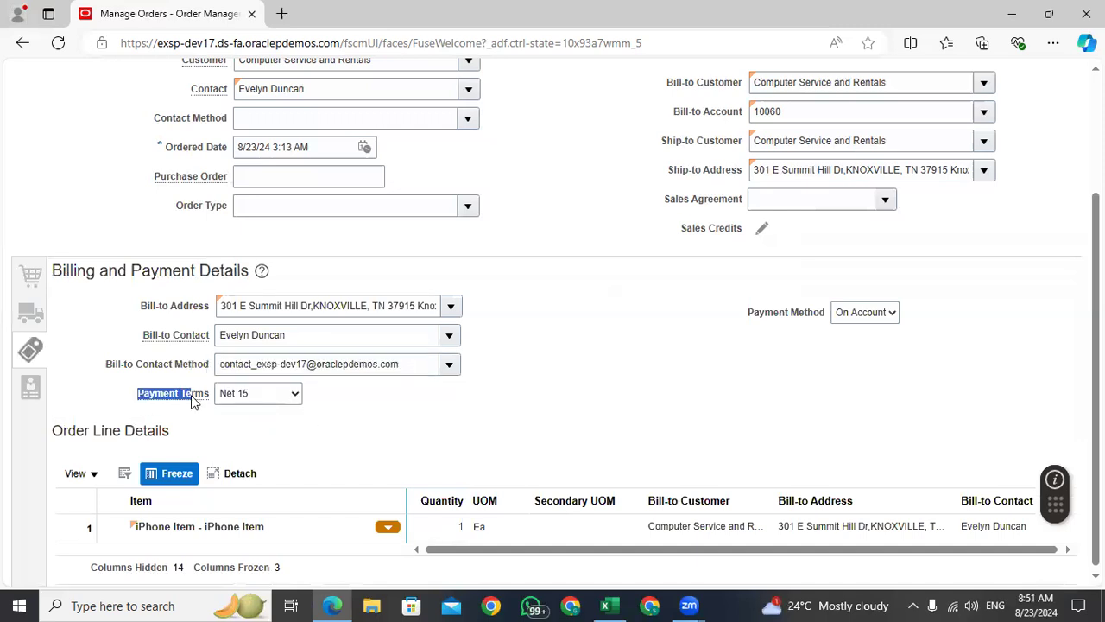
double_click(464, 415)
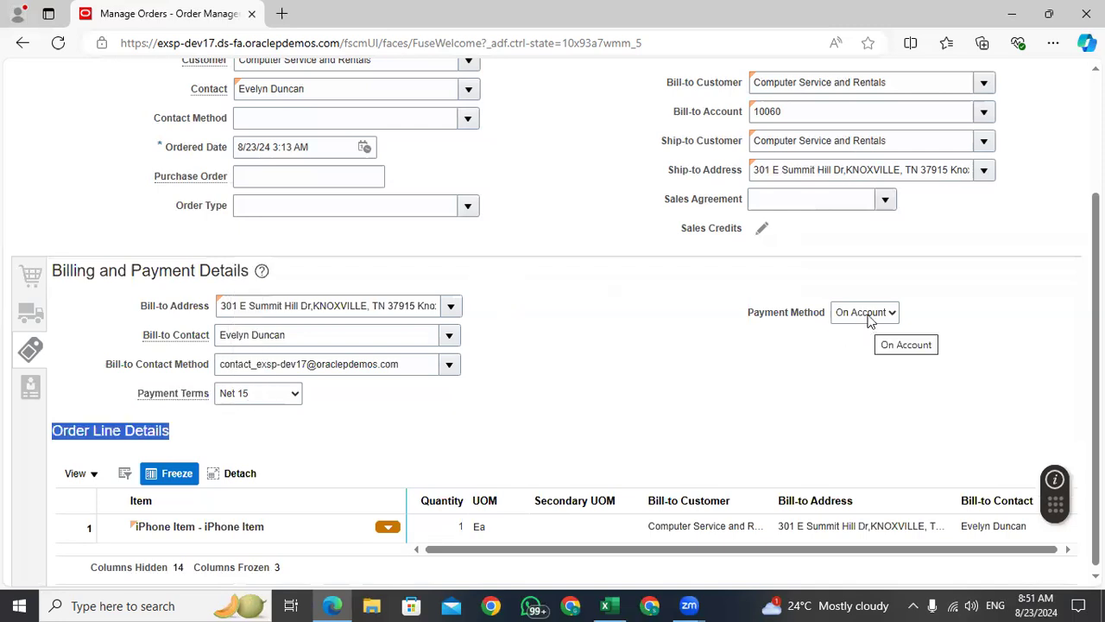
click(868, 320)
click(709, 356)
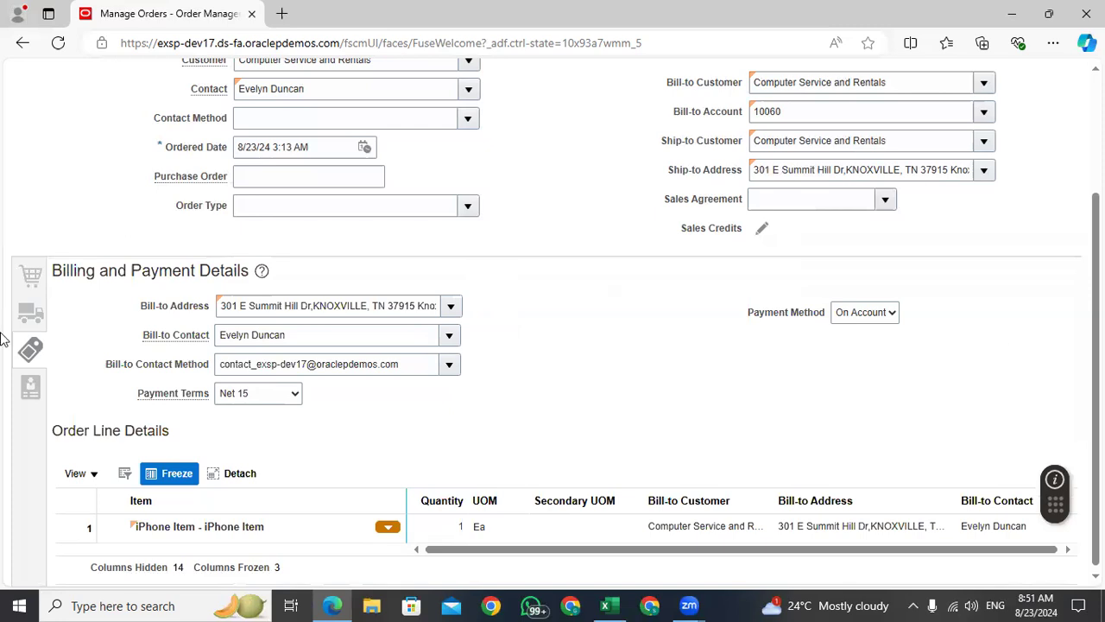
View the sales credits for the iPhone Item order line and return to the order lines.
click(35, 390)
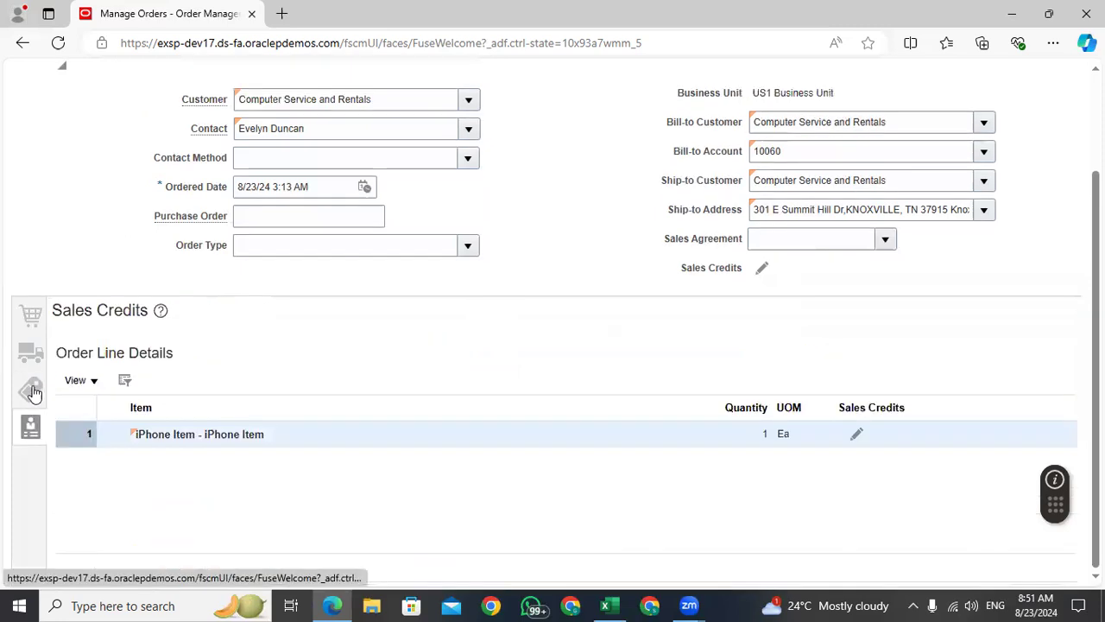
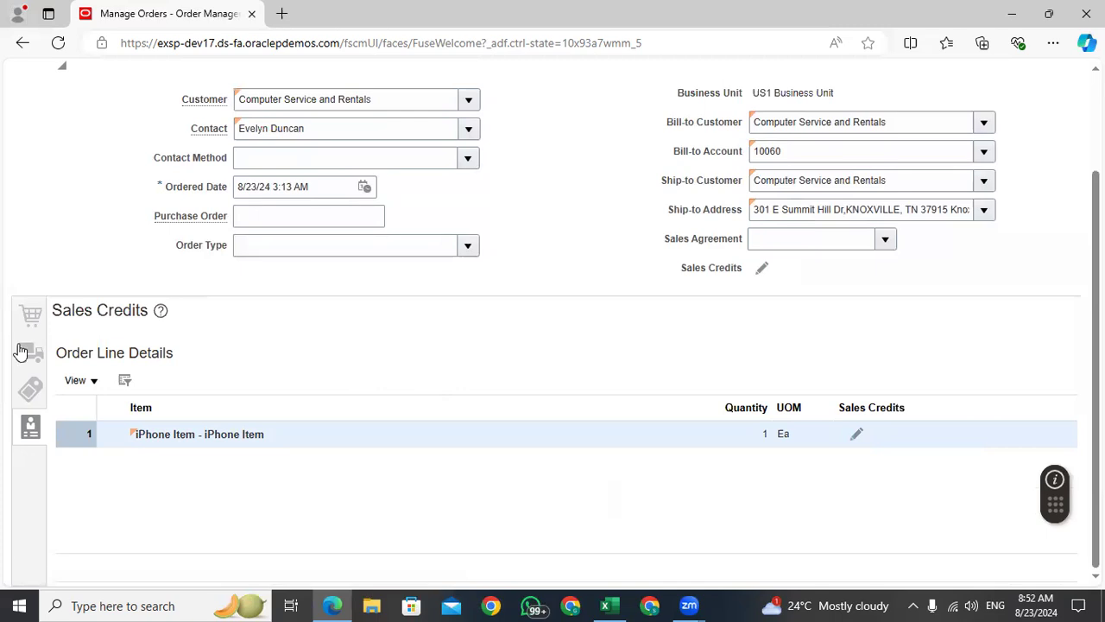
click(26, 317)
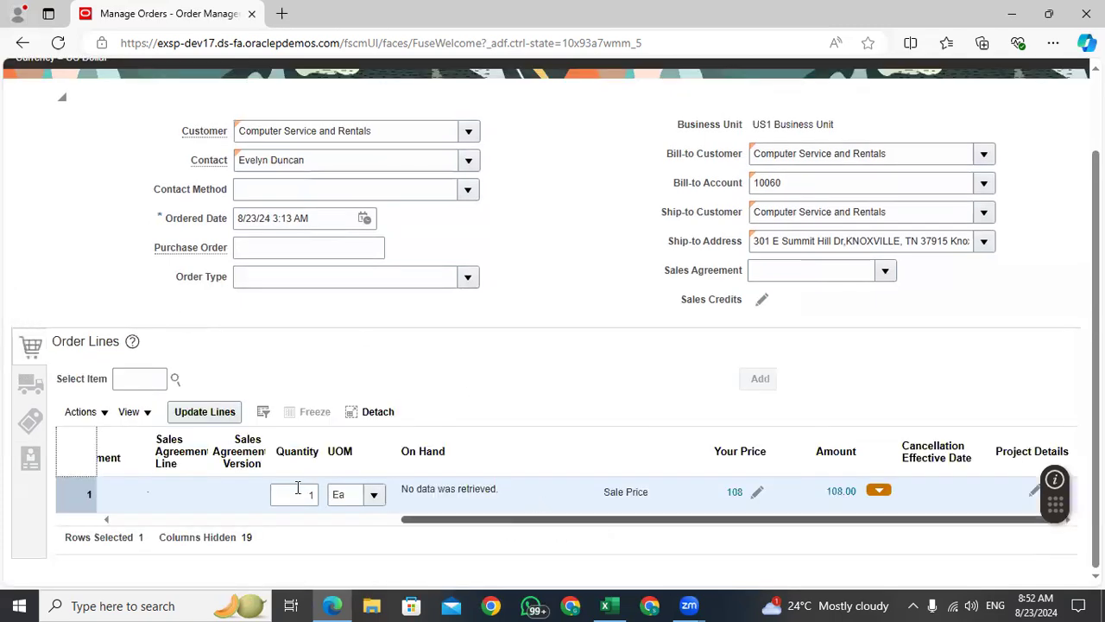
Open the shipment supply details and check the available actions for the iPhone Item line.
click(20, 385)
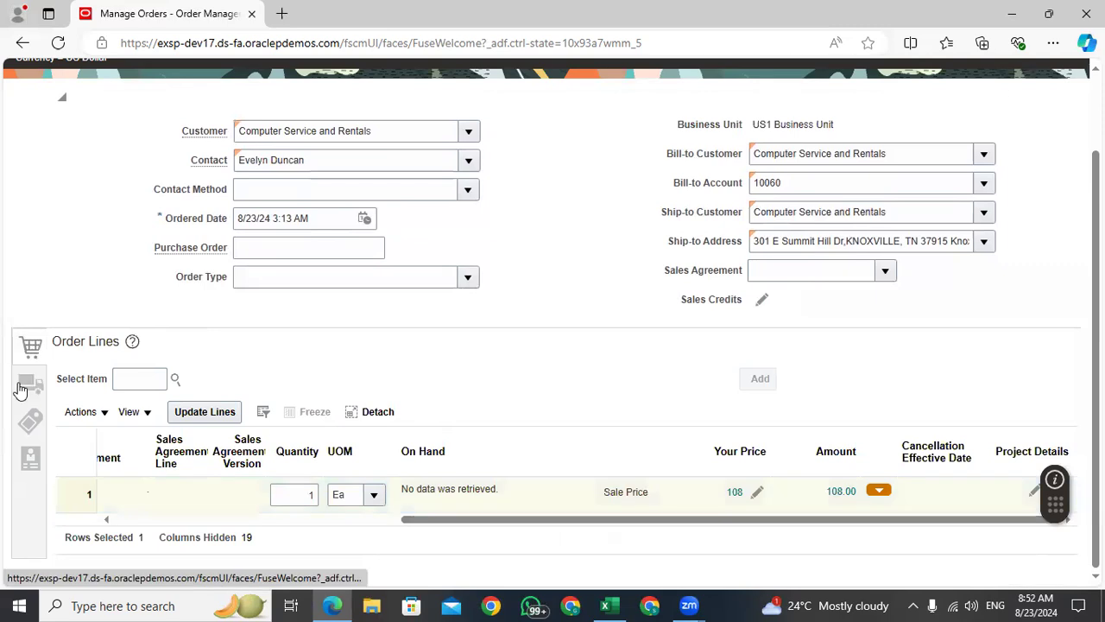
scroll(420, 418, down, 2)
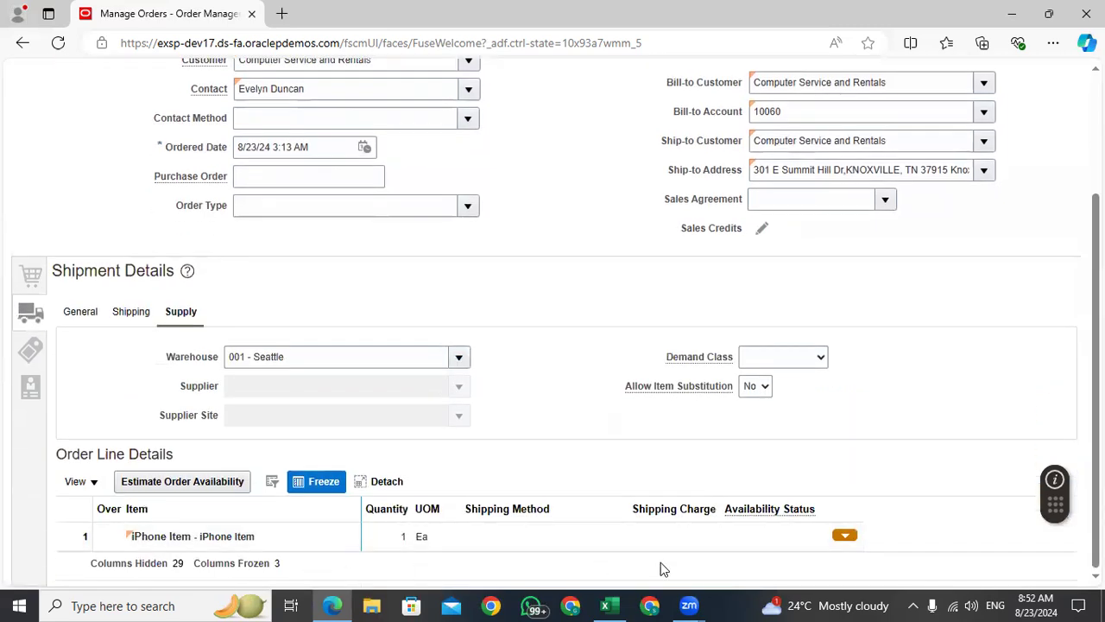
click(846, 537)
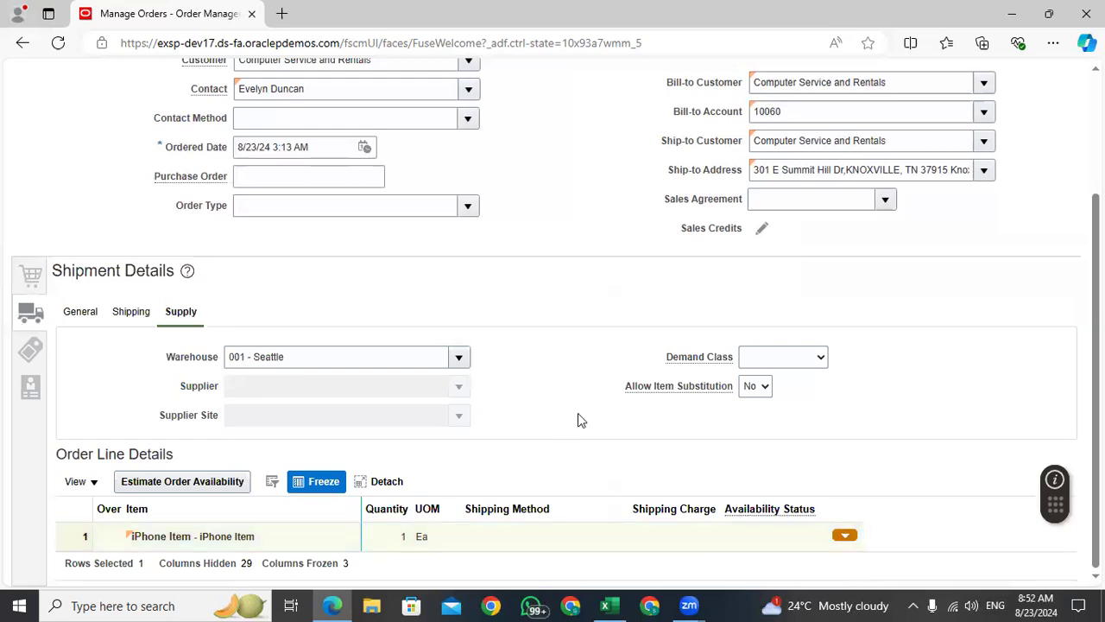
View the order header's additional information, including Customer Loyalty, and close it without entering a value.
scroll(577, 413, up, 3)
click(881, 122)
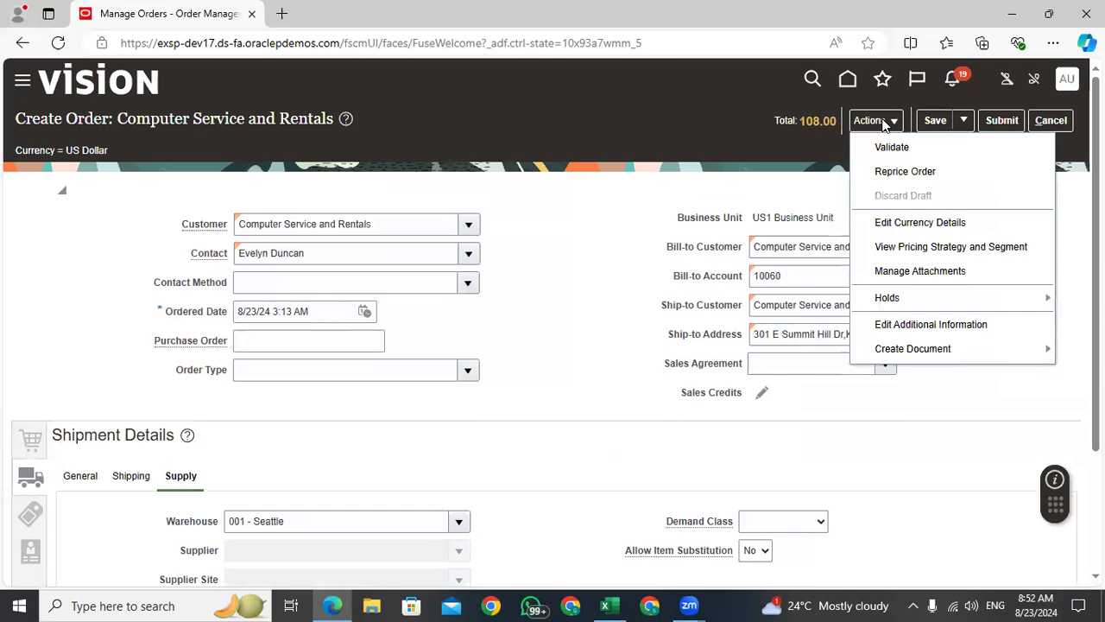
click(923, 330)
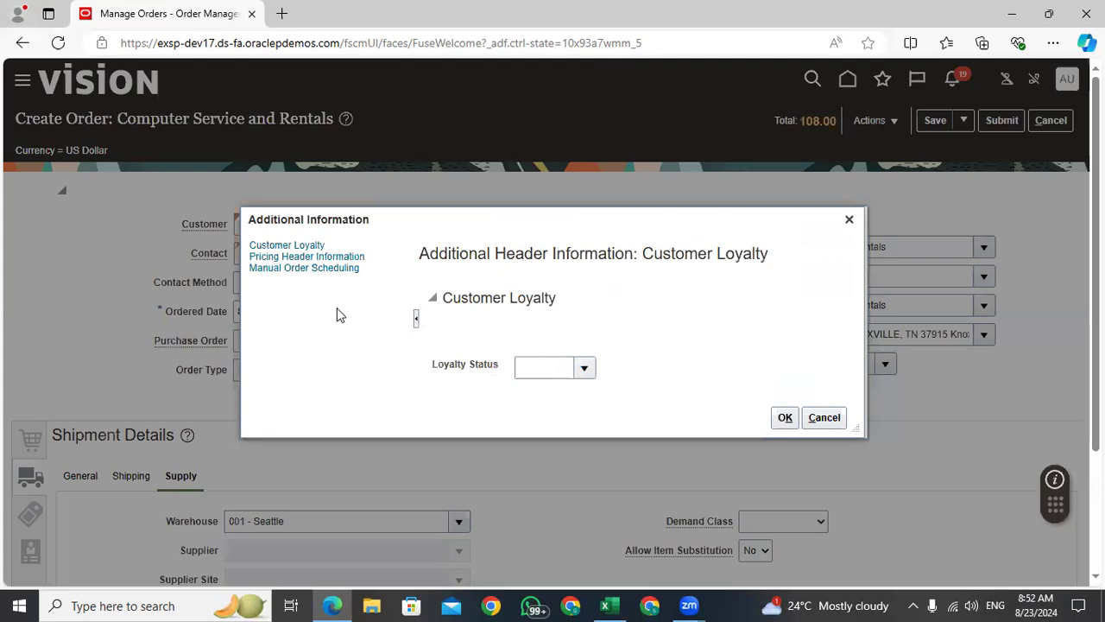
click(852, 221)
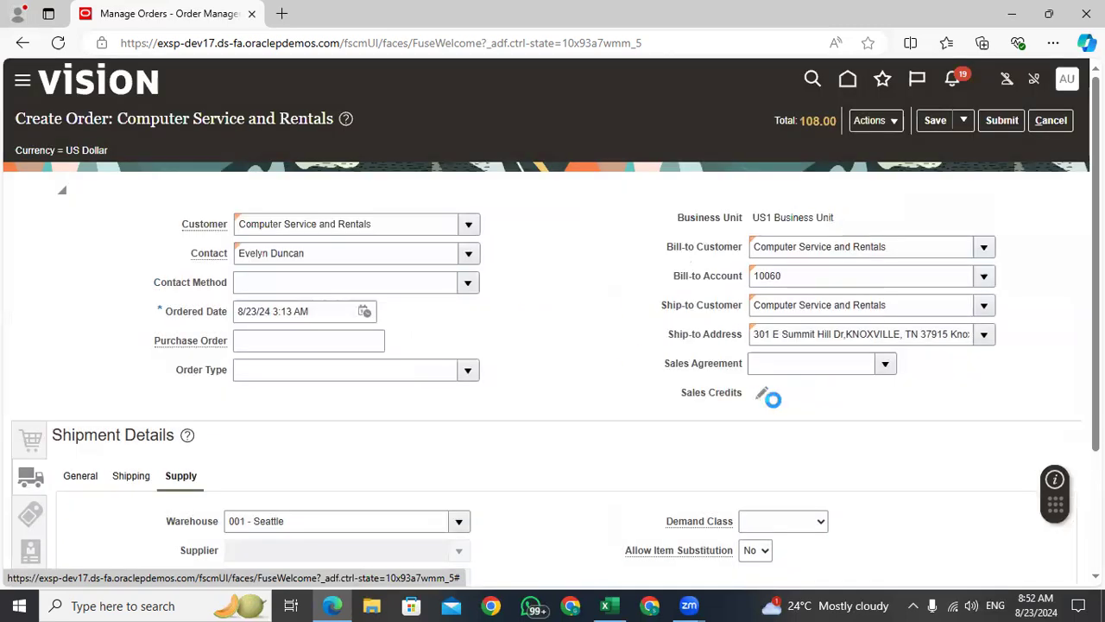
Compare the iPhone Item line's available actions in the general and supply shipment details without overriding the line.
scroll(794, 397, down, 2)
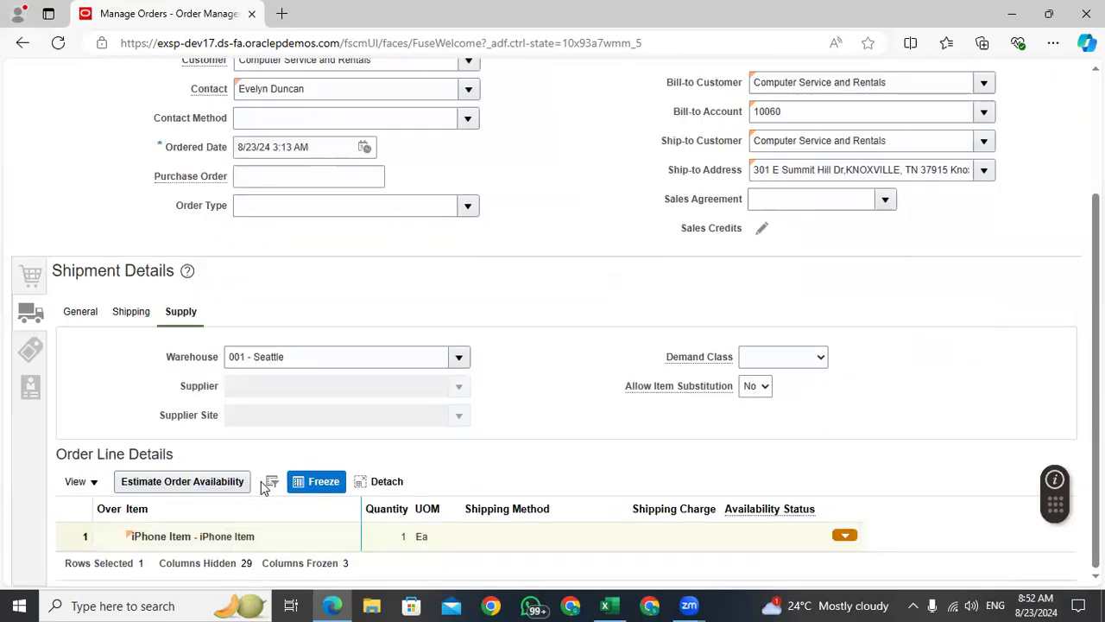
click(95, 323)
scroll(864, 484, down, 1)
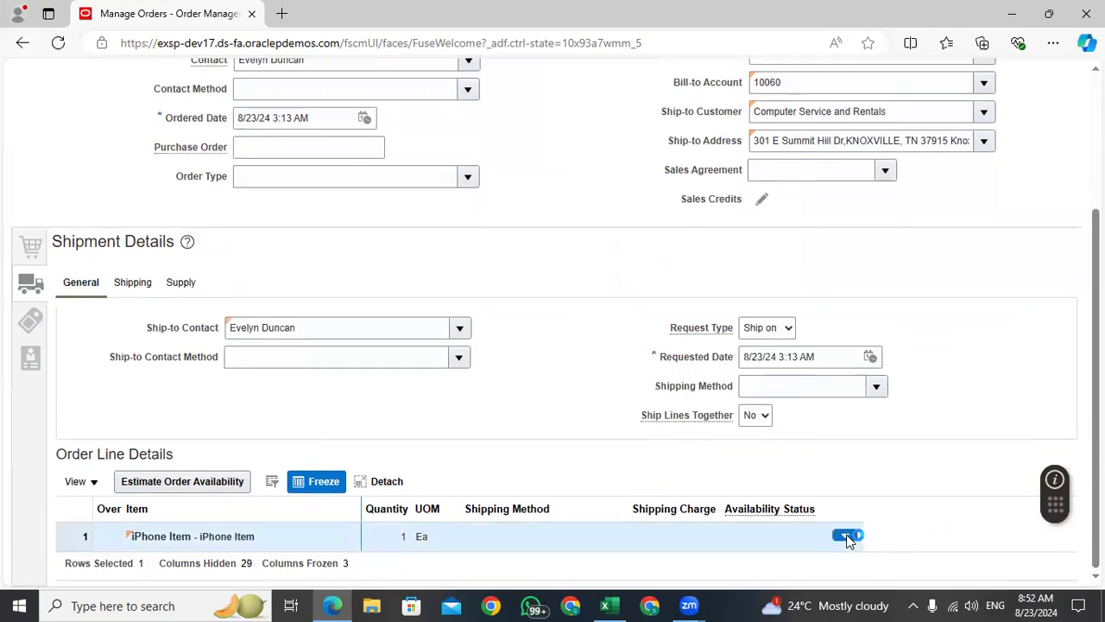
click(847, 536)
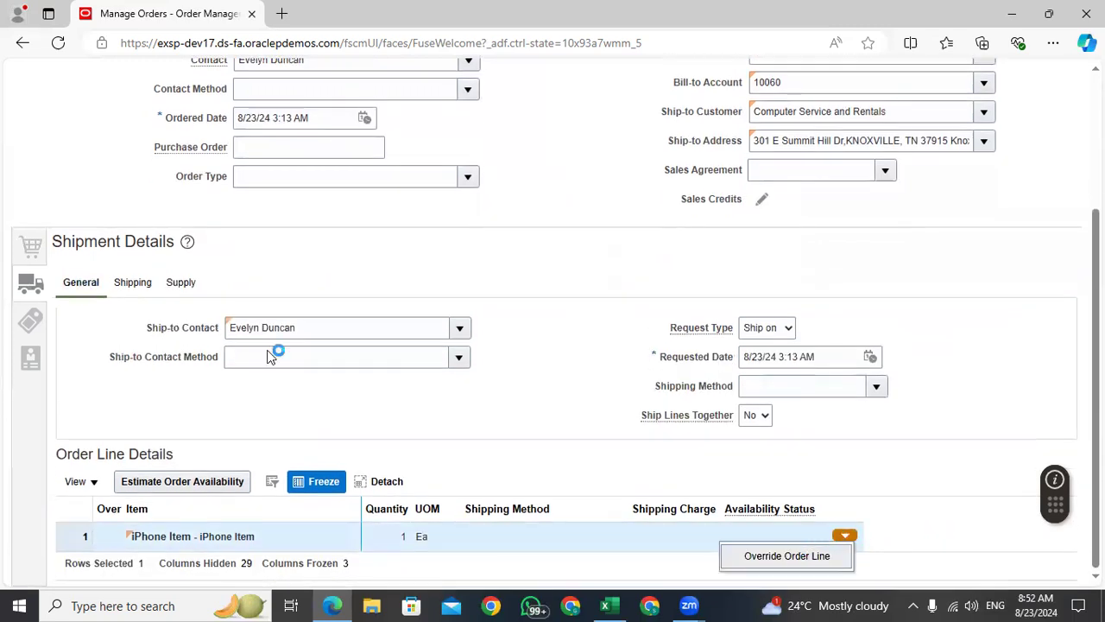
click(174, 288)
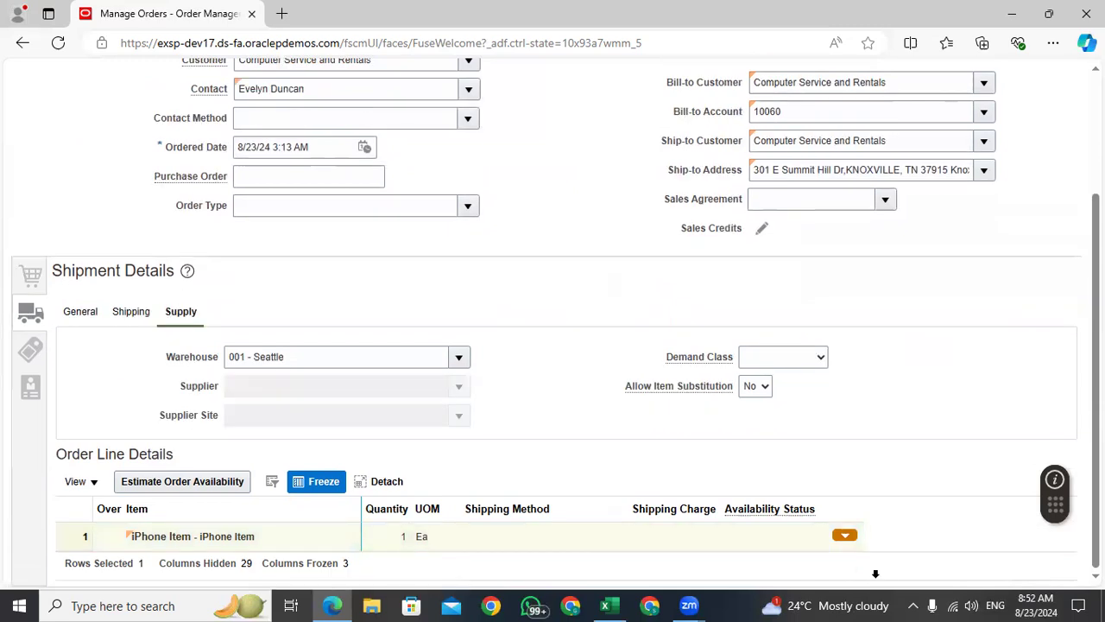
click(846, 536)
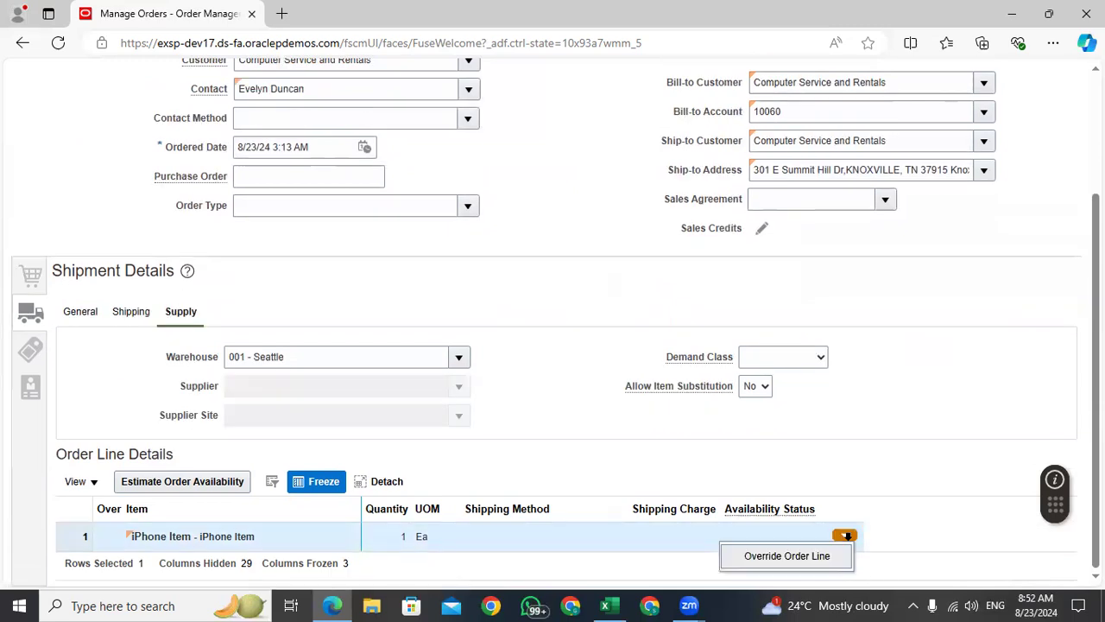
click(528, 414)
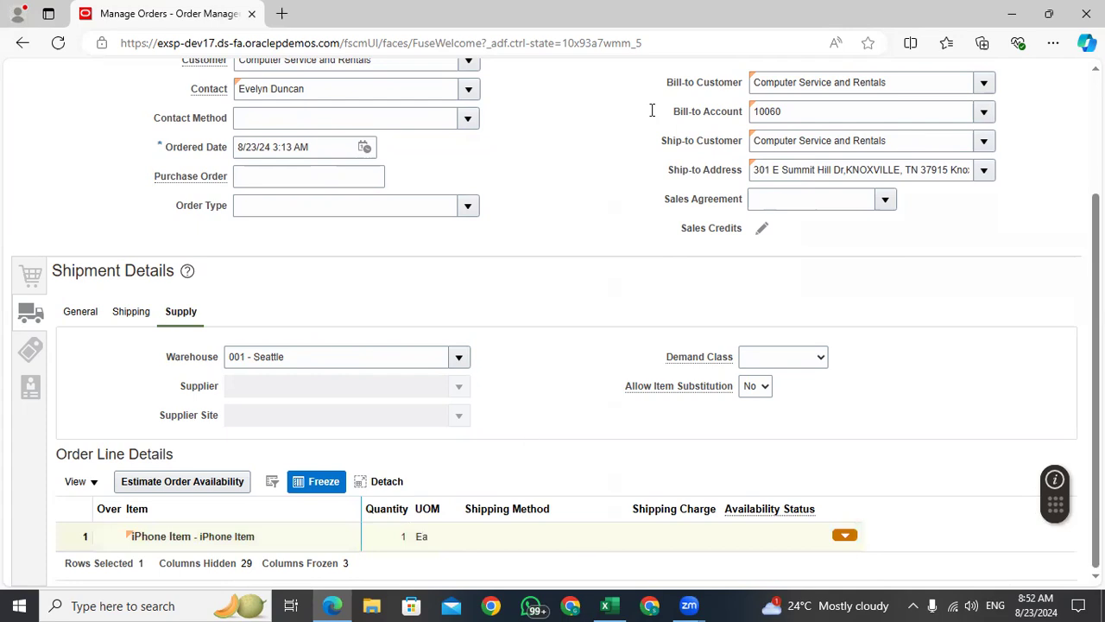
Return to the order lines and review the iPhone Item line's additional pricing information and sale price adjustments without changes.
click(33, 274)
click(877, 490)
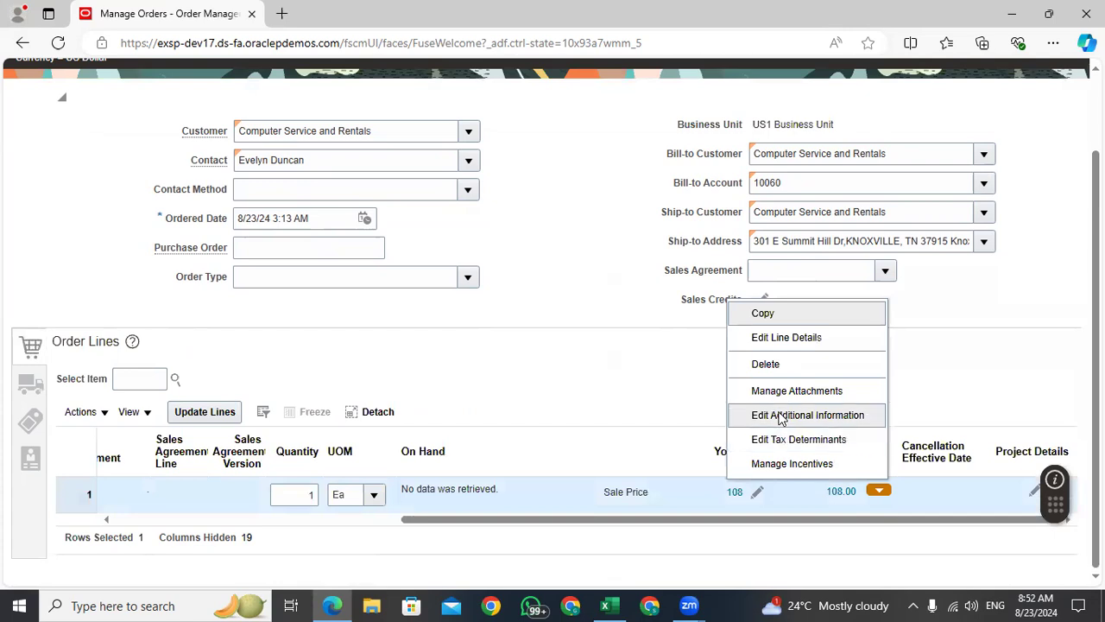
click(777, 415)
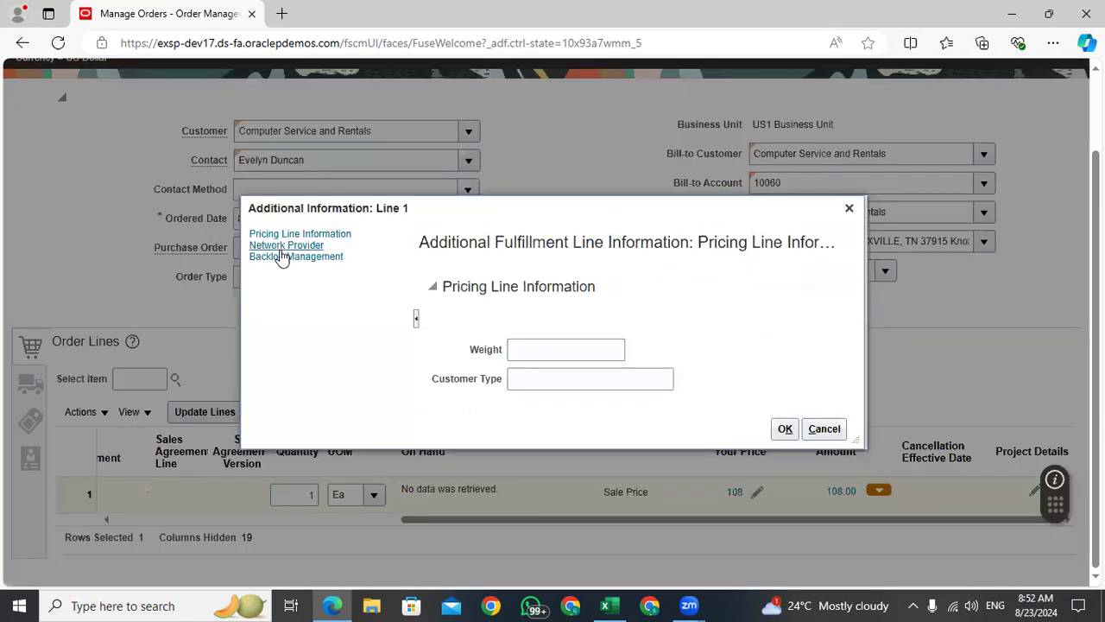
click(286, 236)
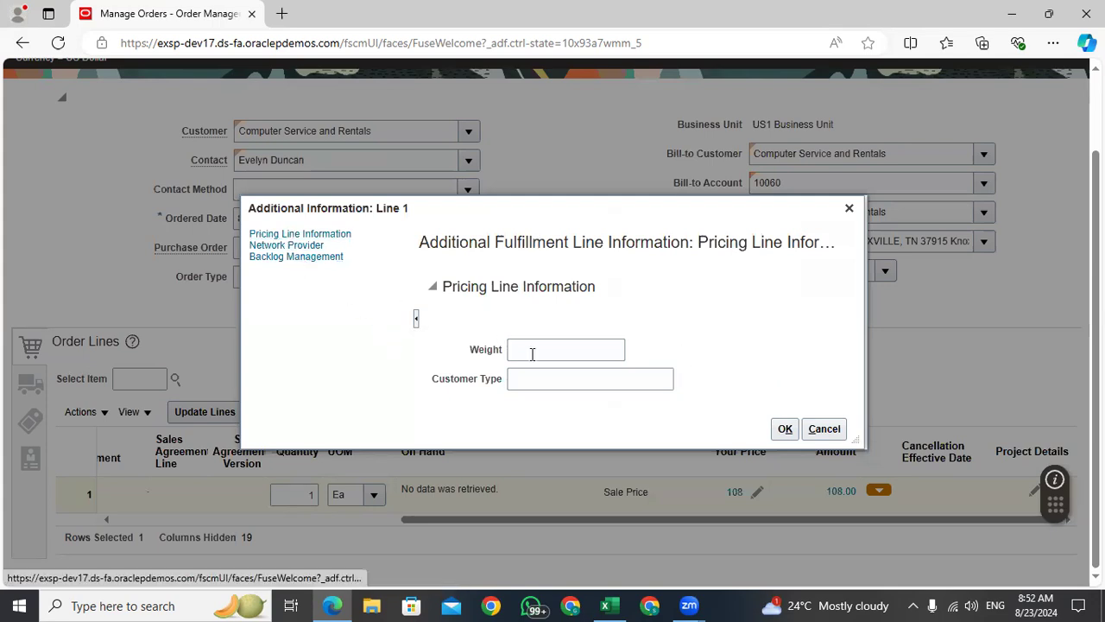
click(850, 209)
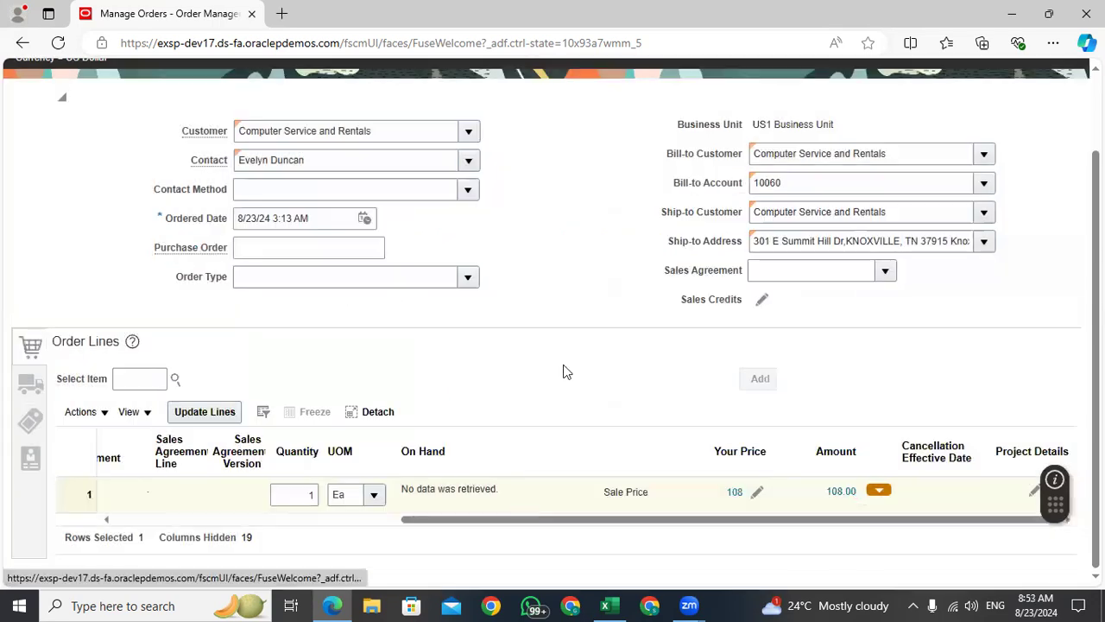
click(755, 491)
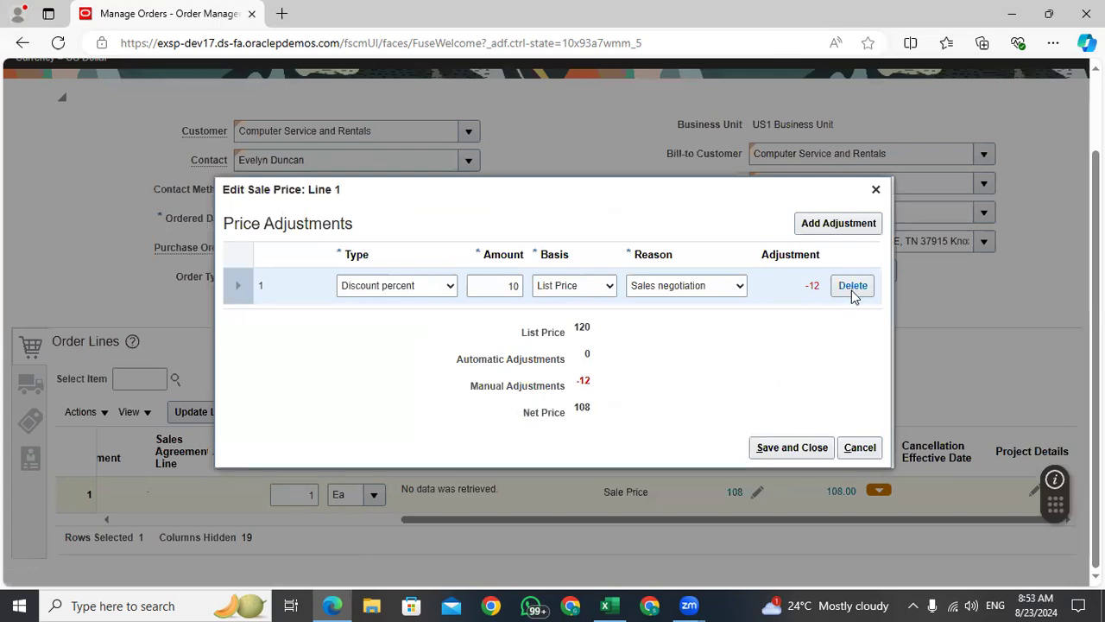
click(875, 189)
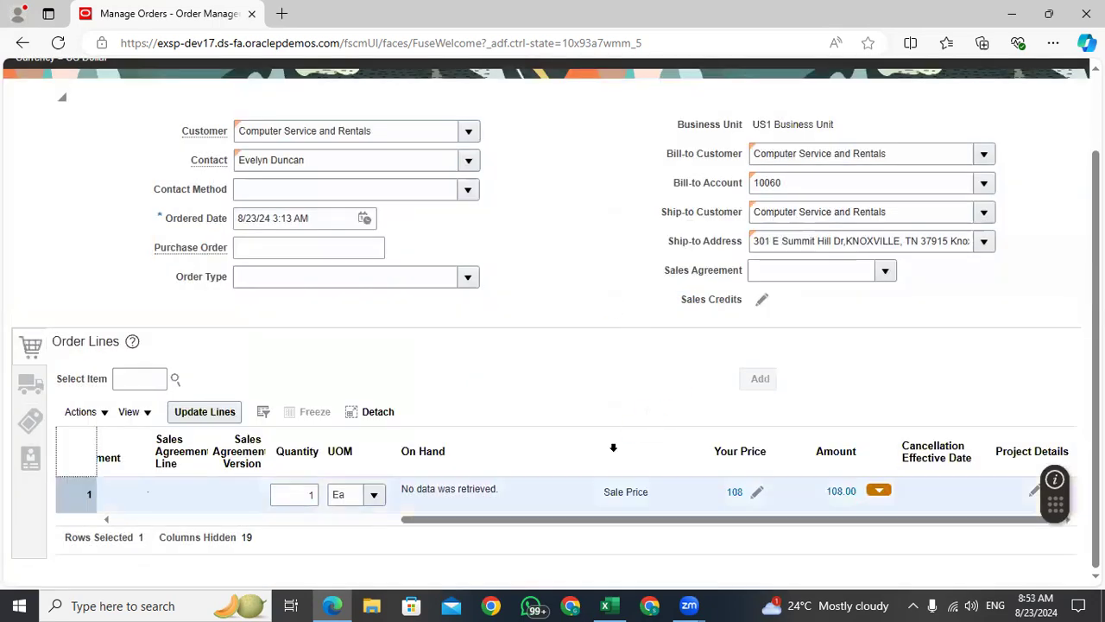
Validate the sales order, agreeing to save the pending changes.
scroll(614, 447, up, 1)
click(889, 121)
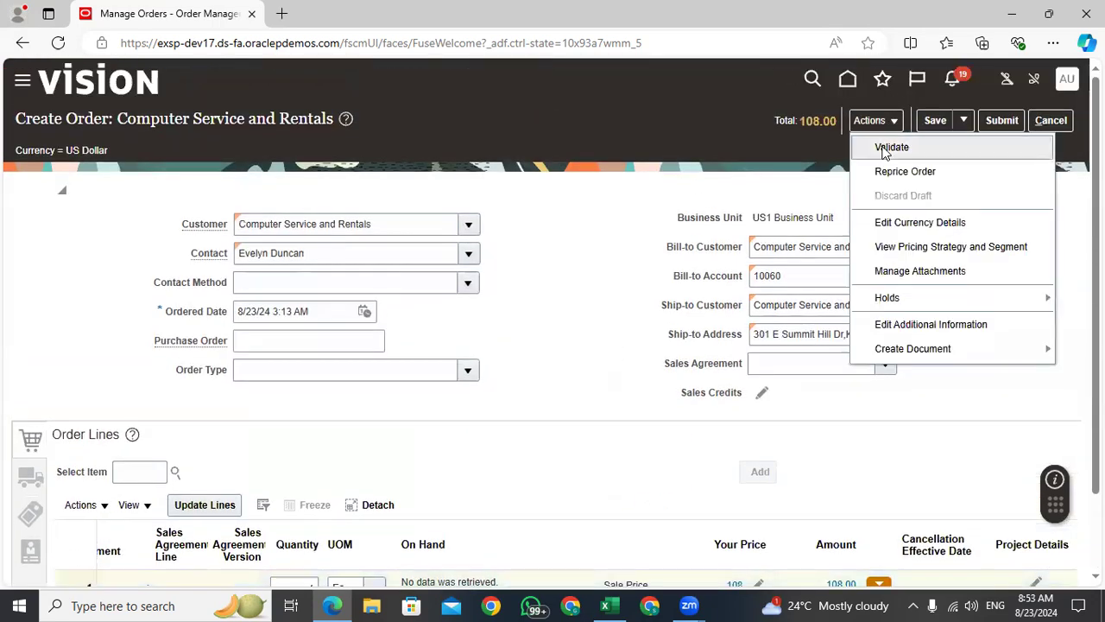
click(886, 149)
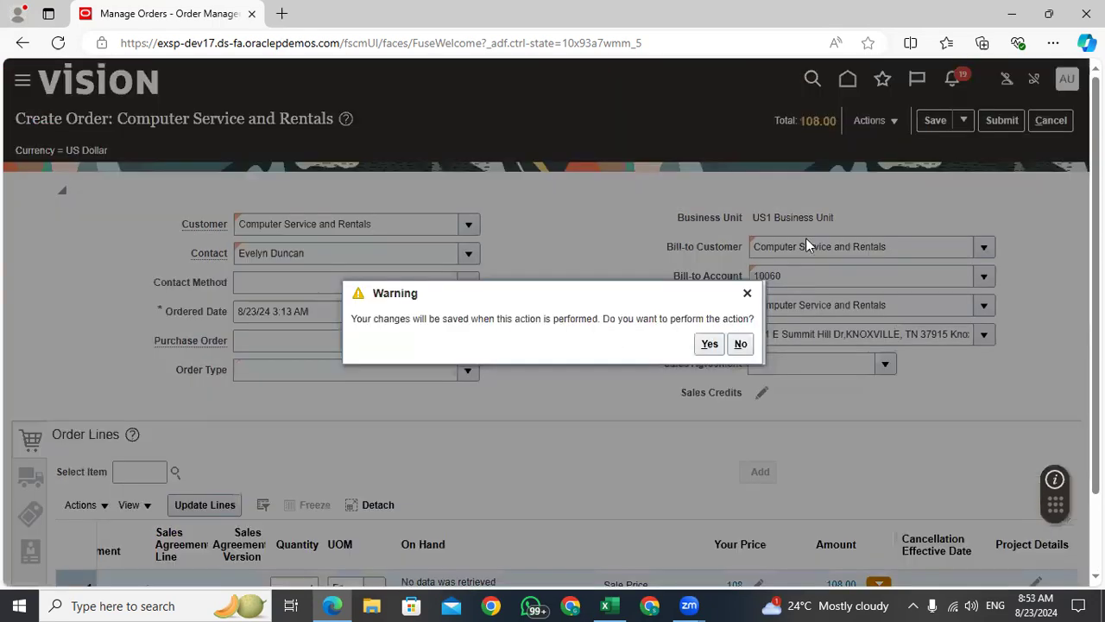
click(709, 345)
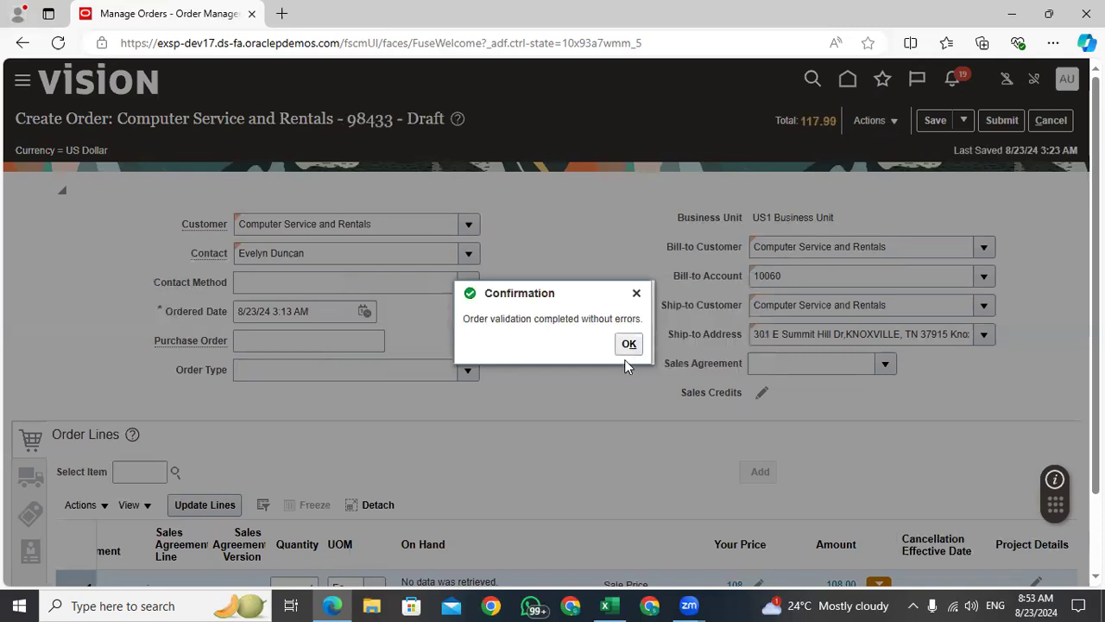
Examine the order's currency details and the accounting conversion types, and close them without choosing a type.
click(896, 128)
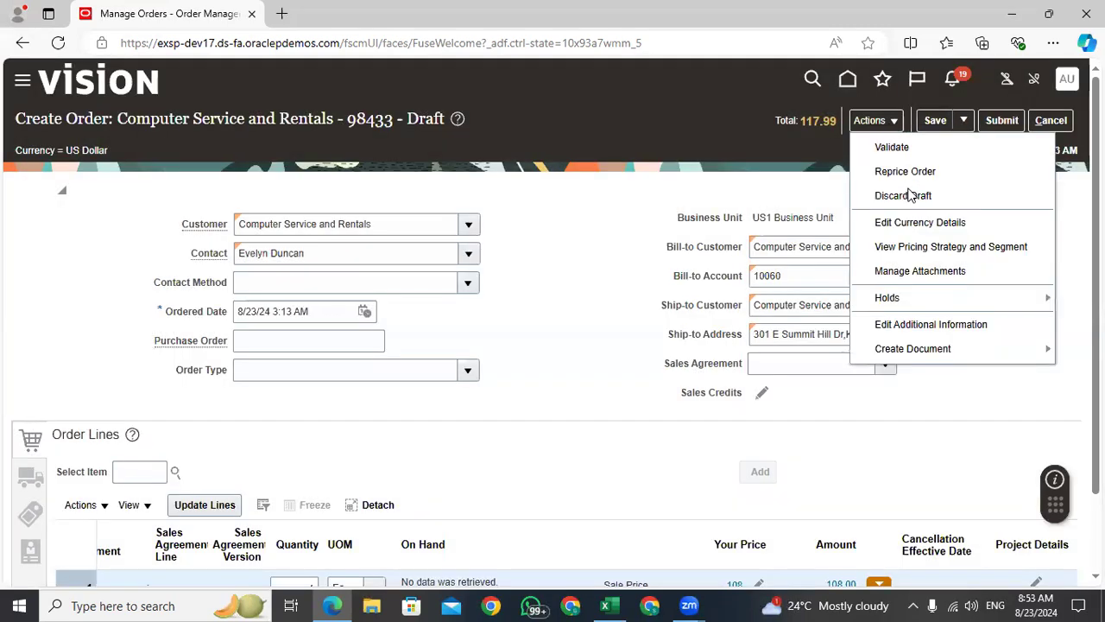
click(906, 223)
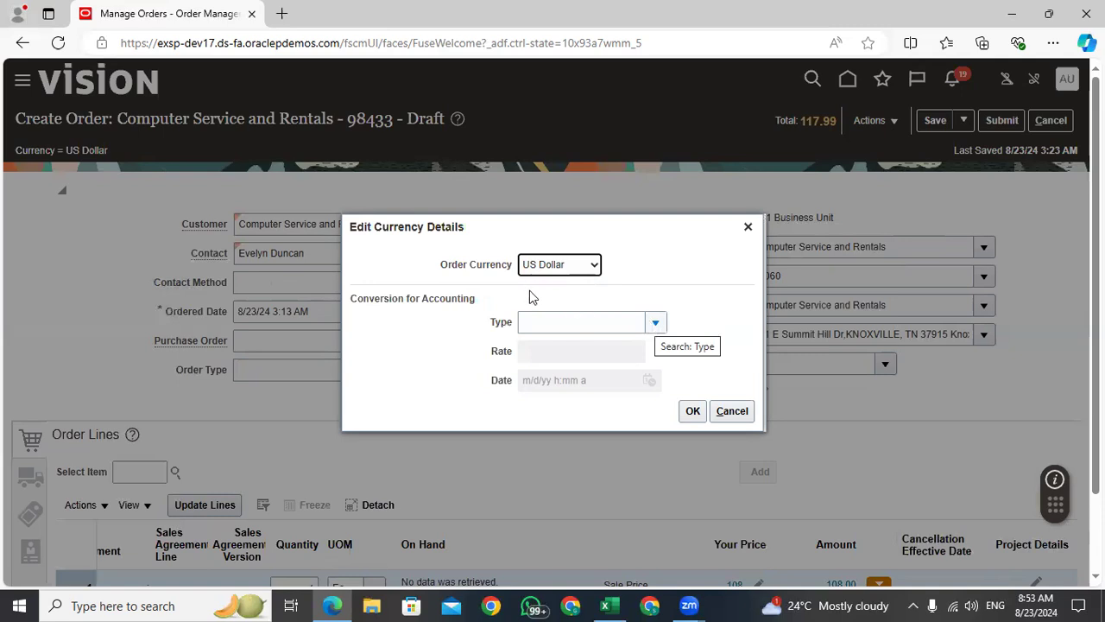
click(658, 322)
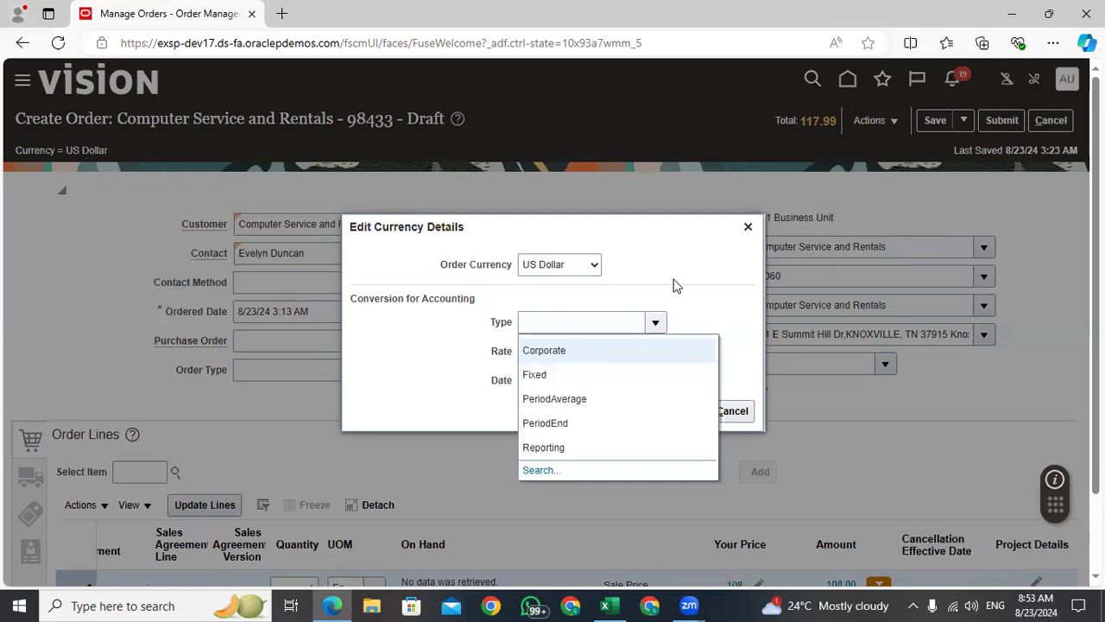
click(748, 227)
Submit the sales order.
click(1000, 120)
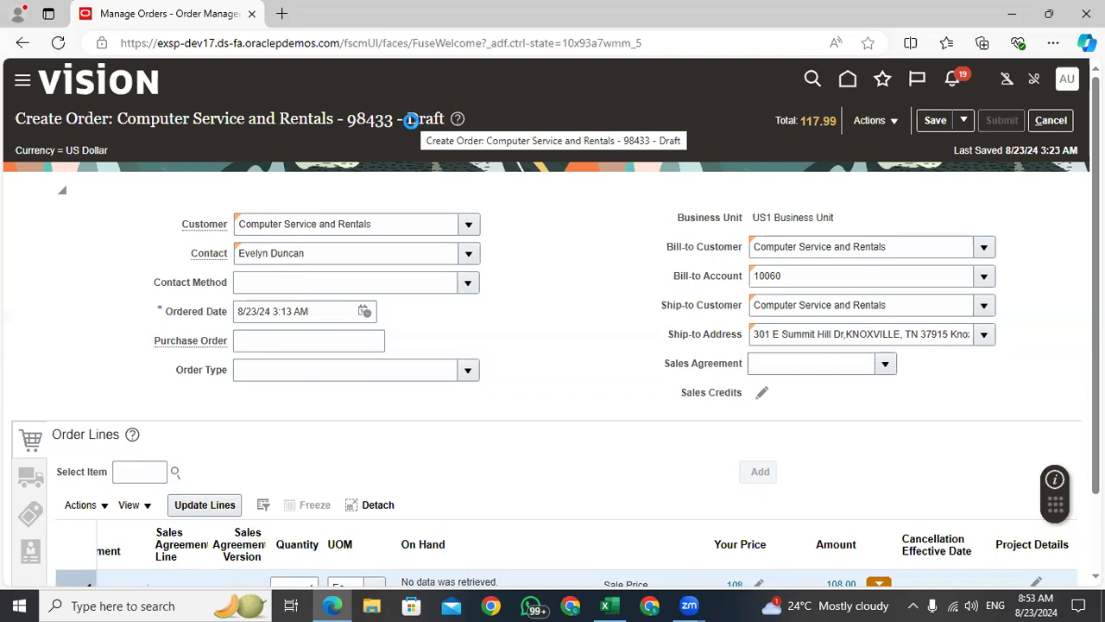
click(619, 605)
click(619, 604)
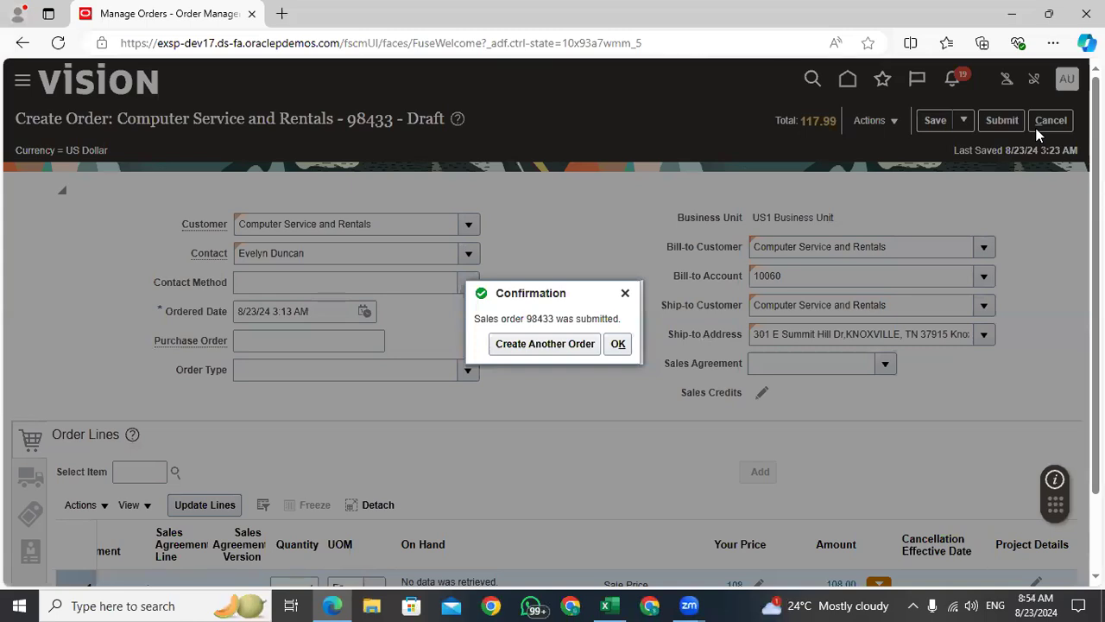
Copy the submitted order's number, acknowledge the submission, and paste the number into cell D991 beside Create Sales Order in the Excel training workbook.
double_click(533, 320)
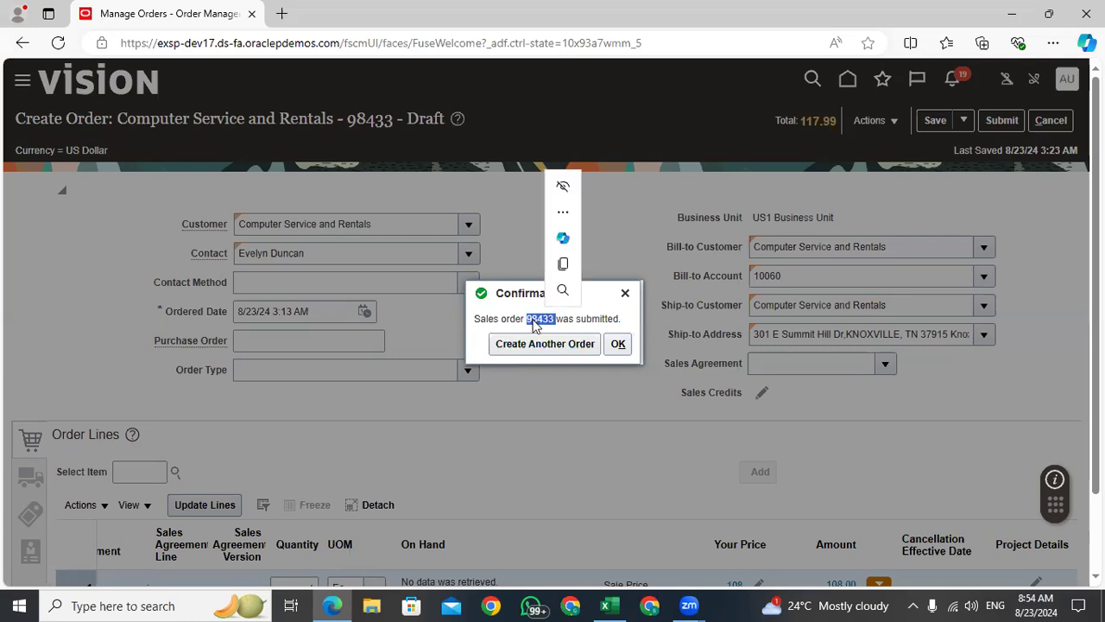
key(ctrl+c)
click(623, 348)
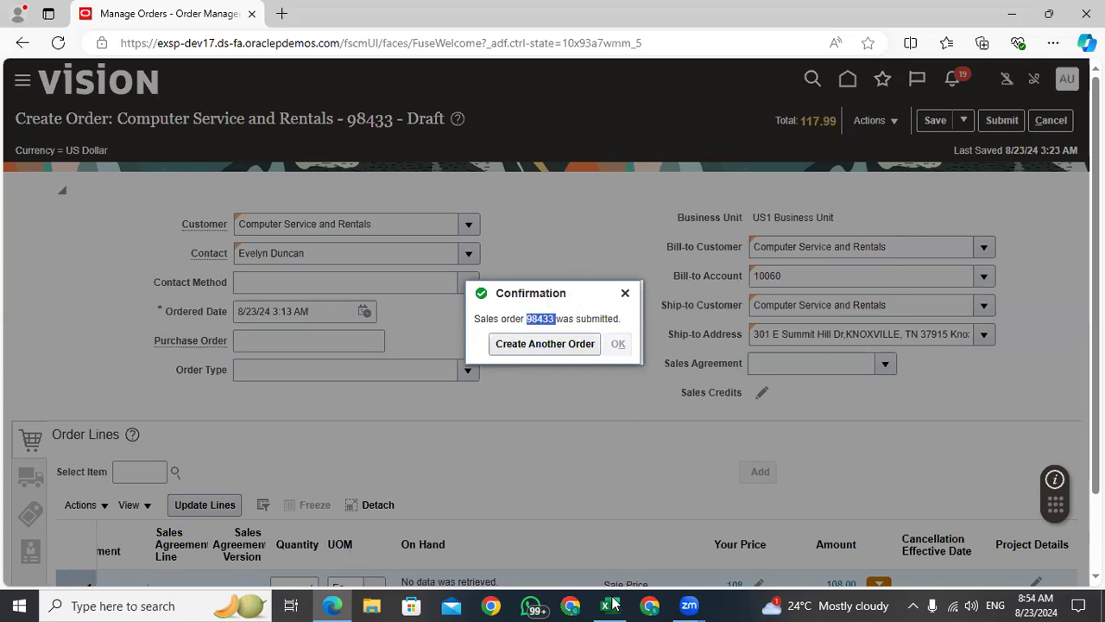
click(609, 606)
click(596, 461)
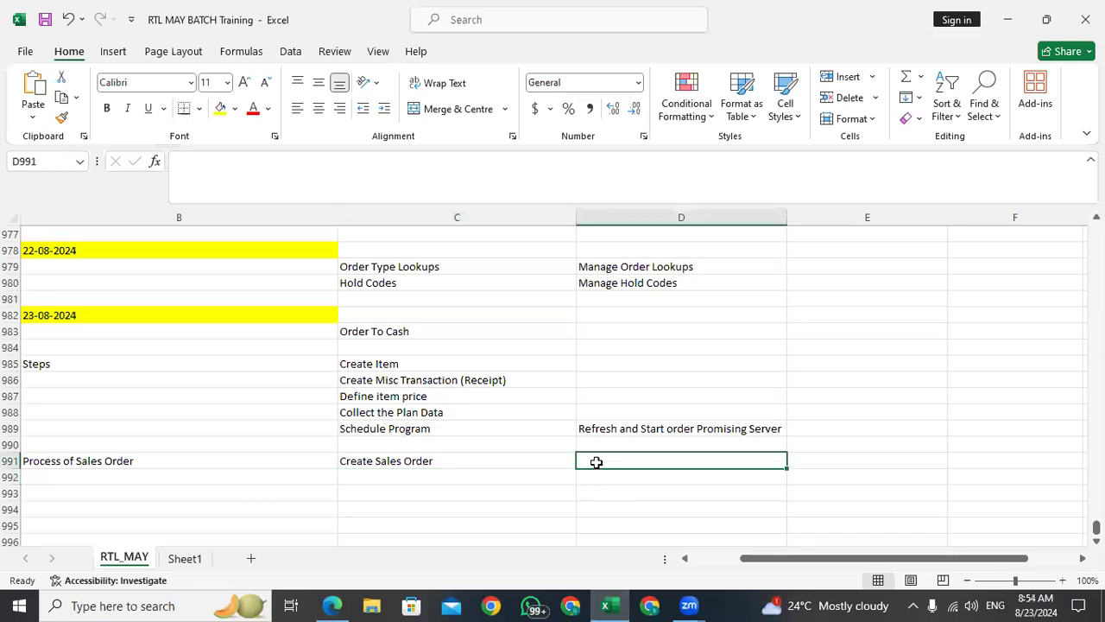
key(ctrl+v)
click(465, 467)
click(444, 474)
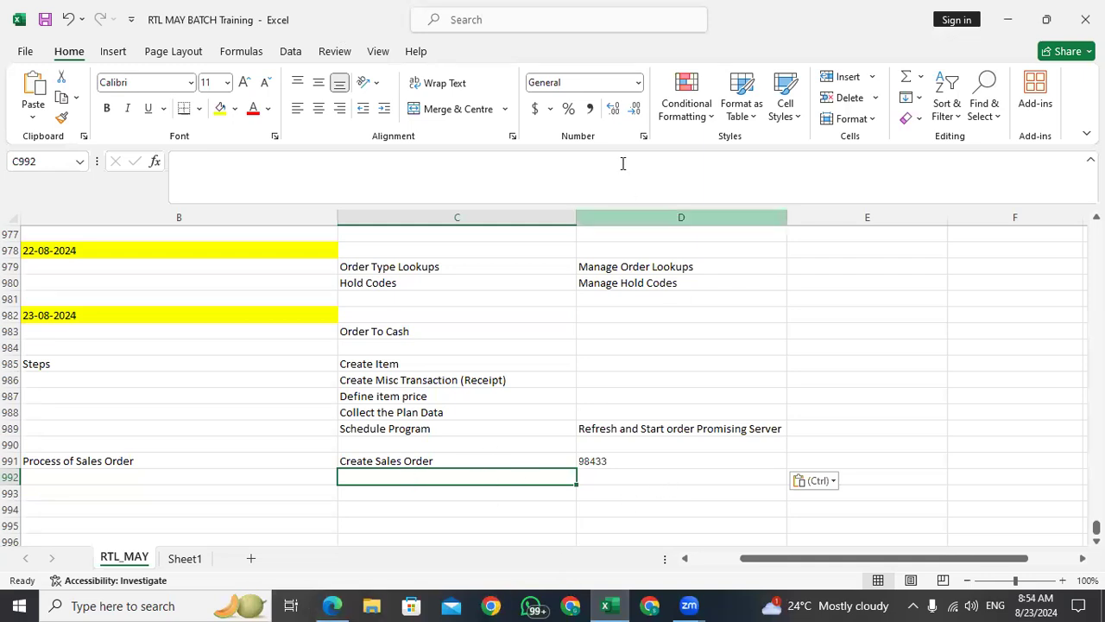
Switch back to the submitted order in the Edge browser, refresh it, and examine its available actions and the iPhone Item line's status.
click(341, 603)
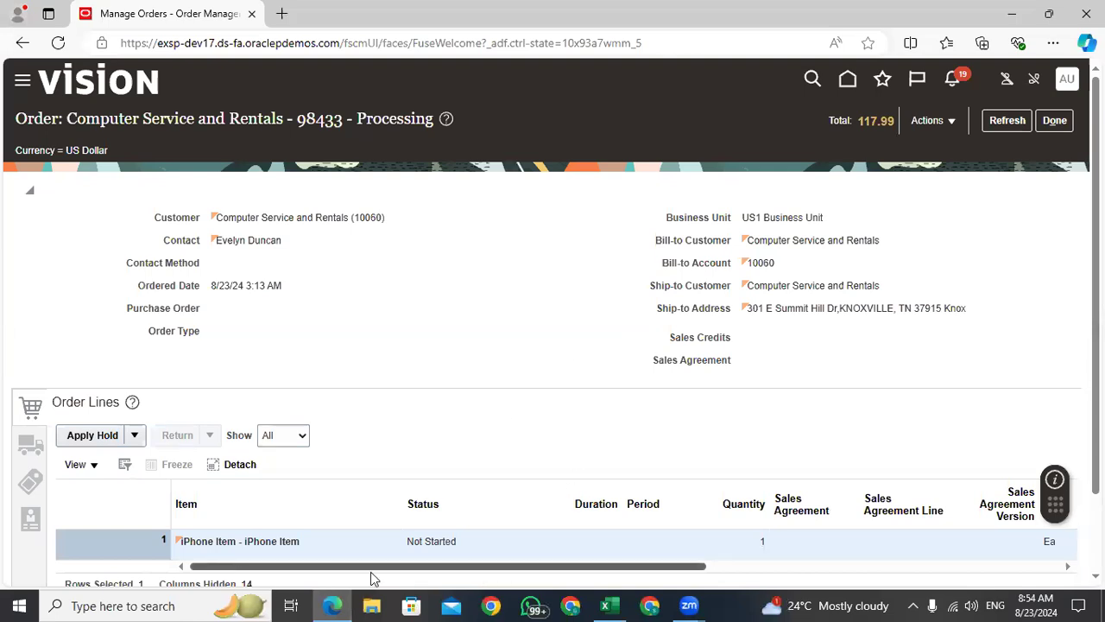
click(950, 567)
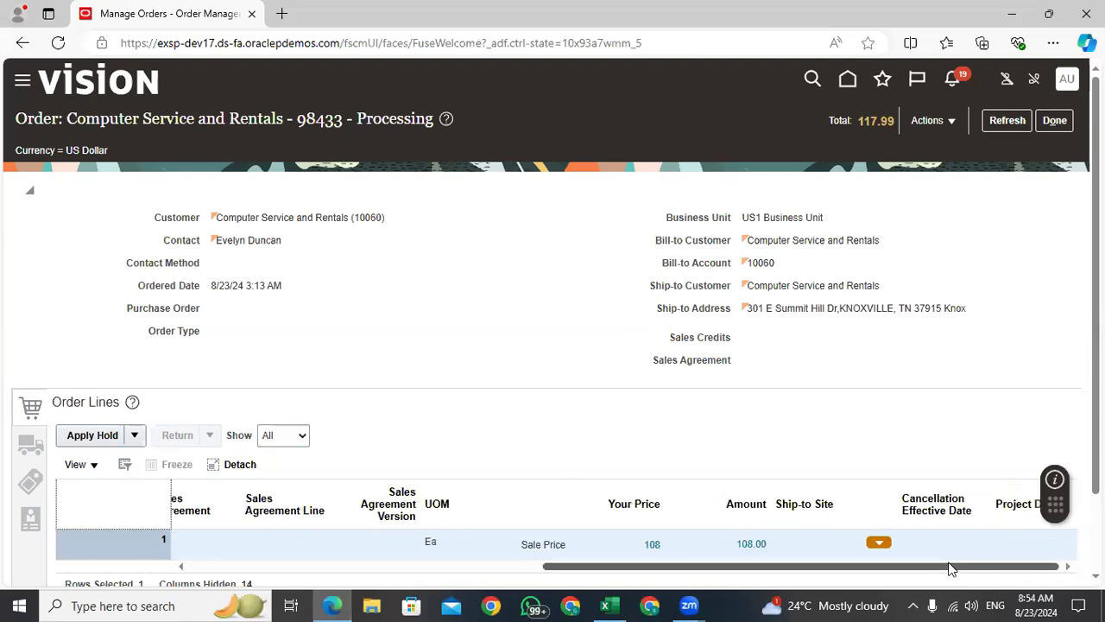
click(933, 120)
click(1008, 120)
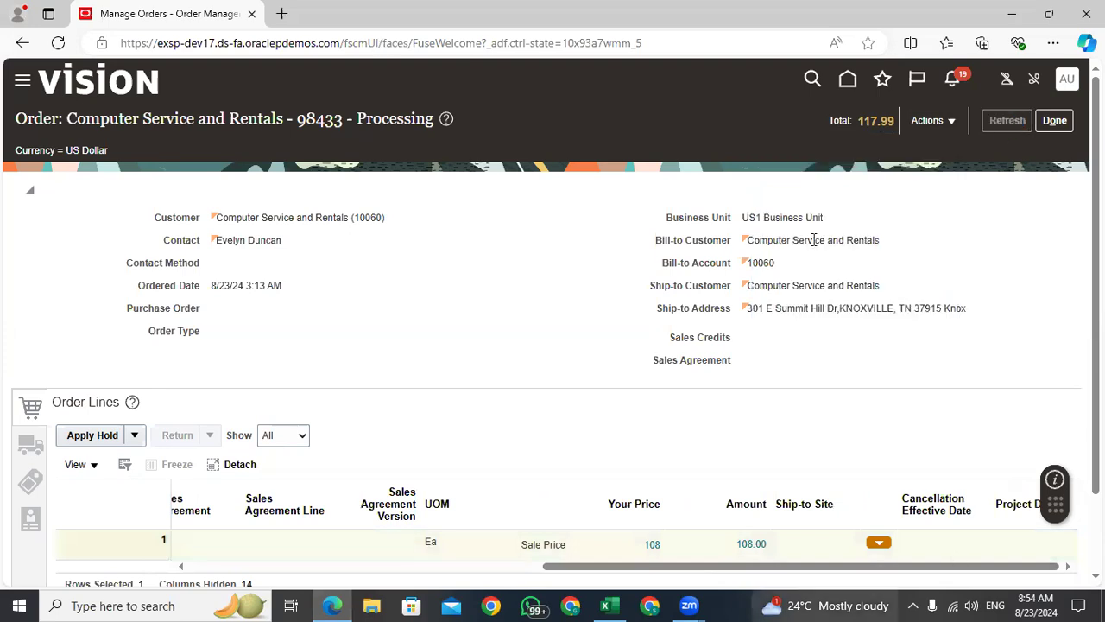
click(953, 122)
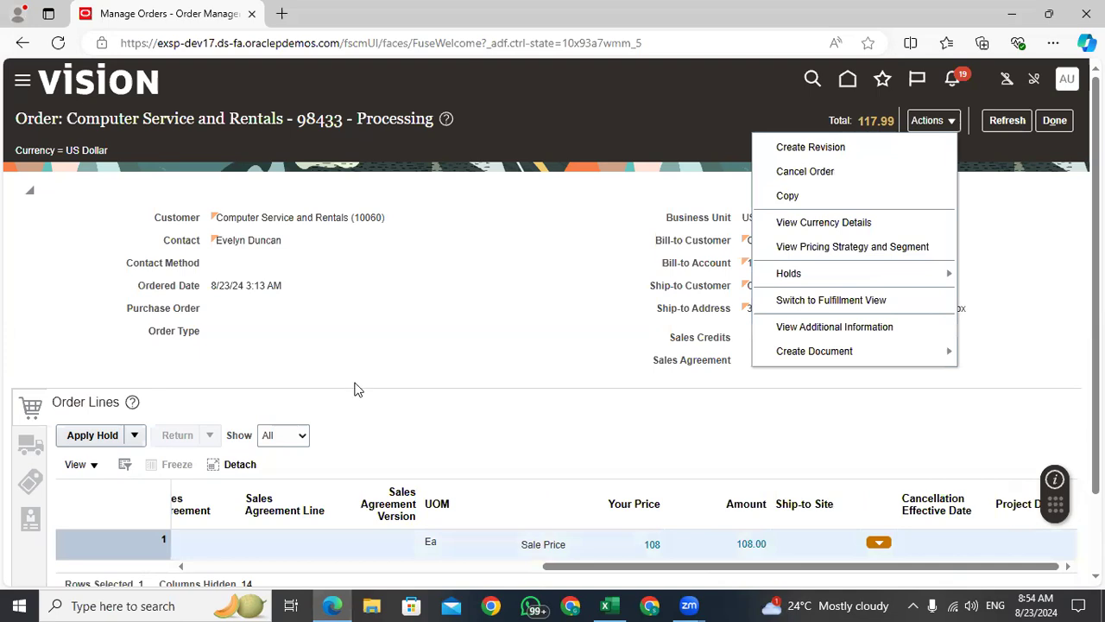
scroll(432, 348, down, 2)
drag(574, 477, 216, 476)
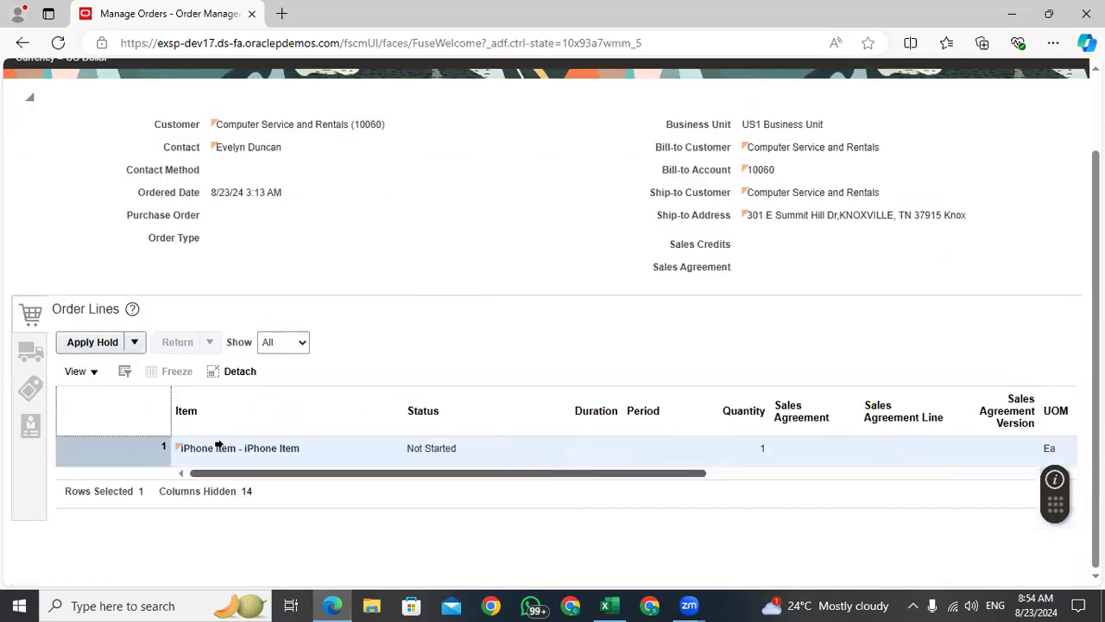
Check the submitted order's header status, view the actions available in its fulfillment view, and return to the order.
scroll(373, 222, up, 2)
drag(357, 116, 434, 121)
click(503, 337)
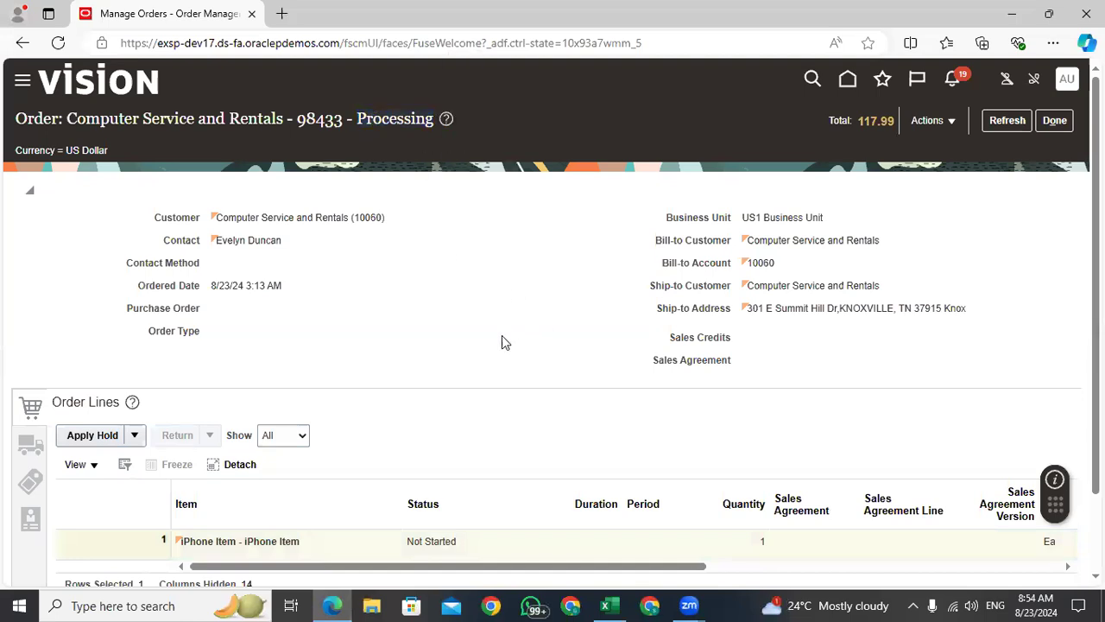
click(948, 122)
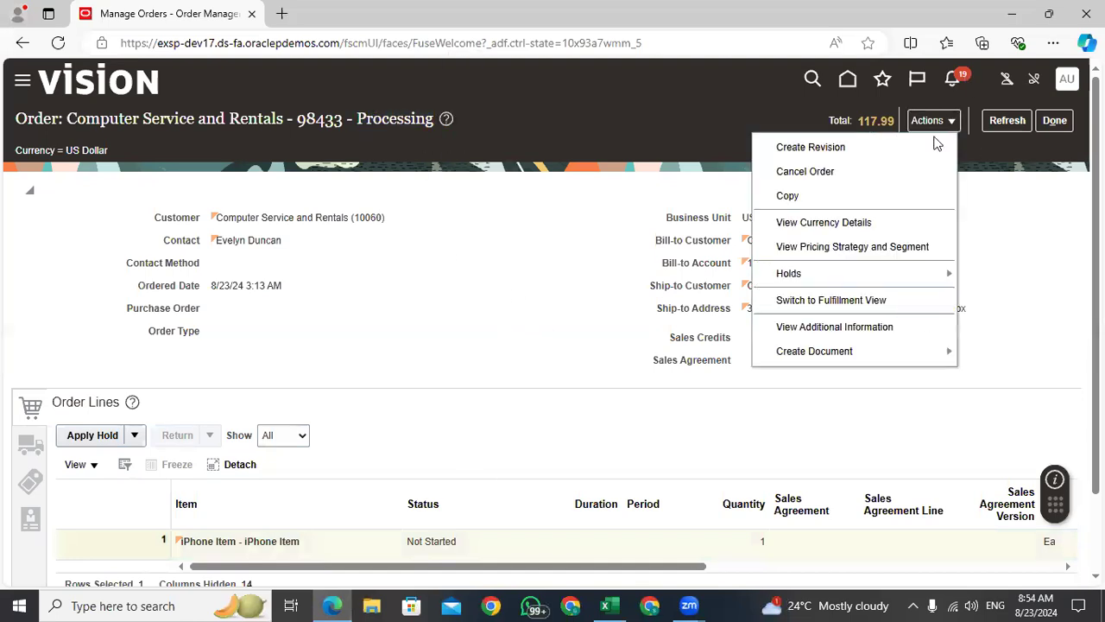
click(813, 304)
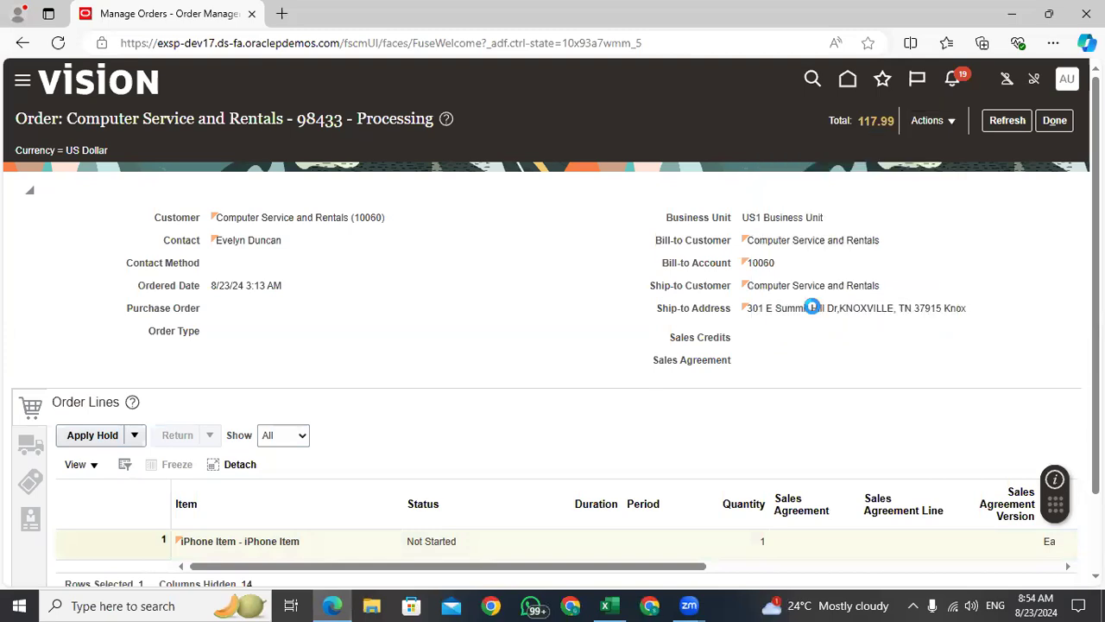
click(935, 121)
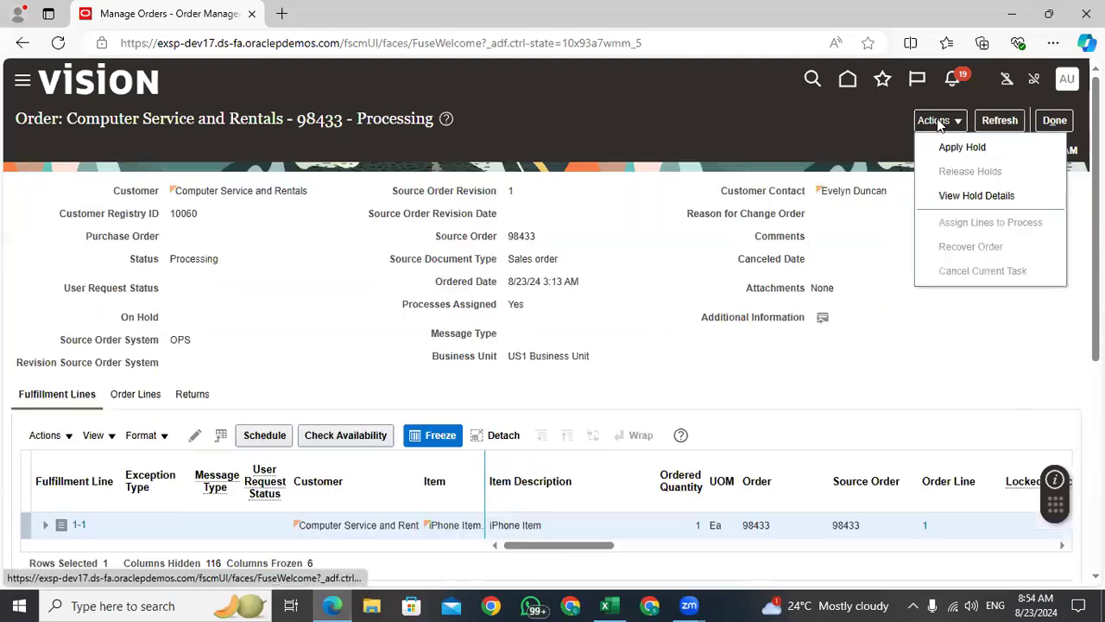
click(1054, 120)
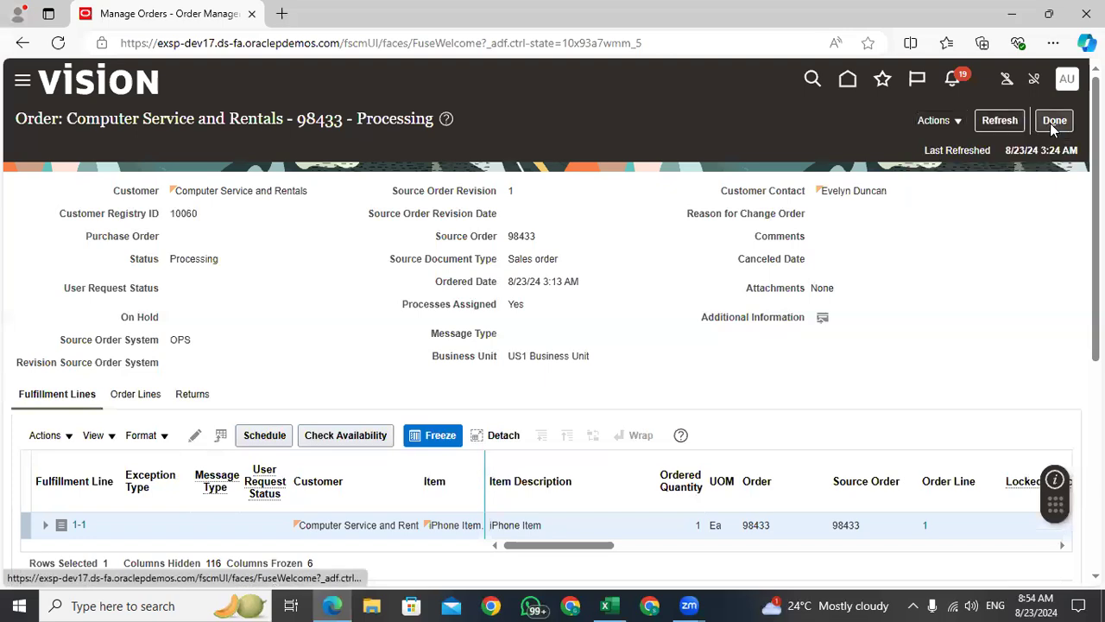
Switch the order to the fulfillment view and examine the iPhone Item fulfillment line's supply details and orchestration process columns.
click(950, 126)
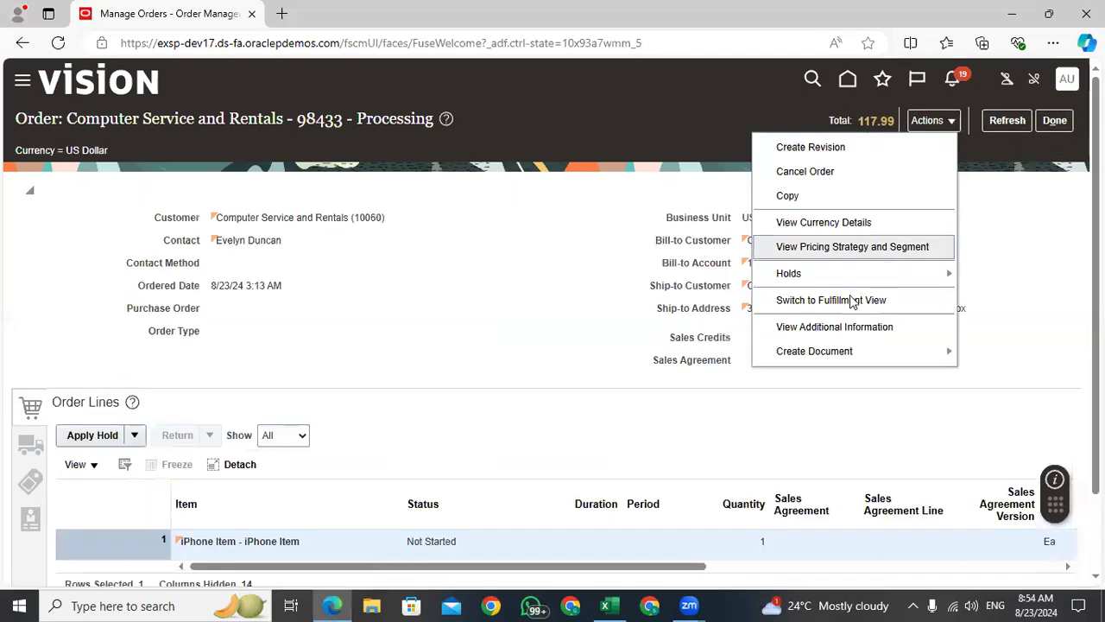
click(831, 300)
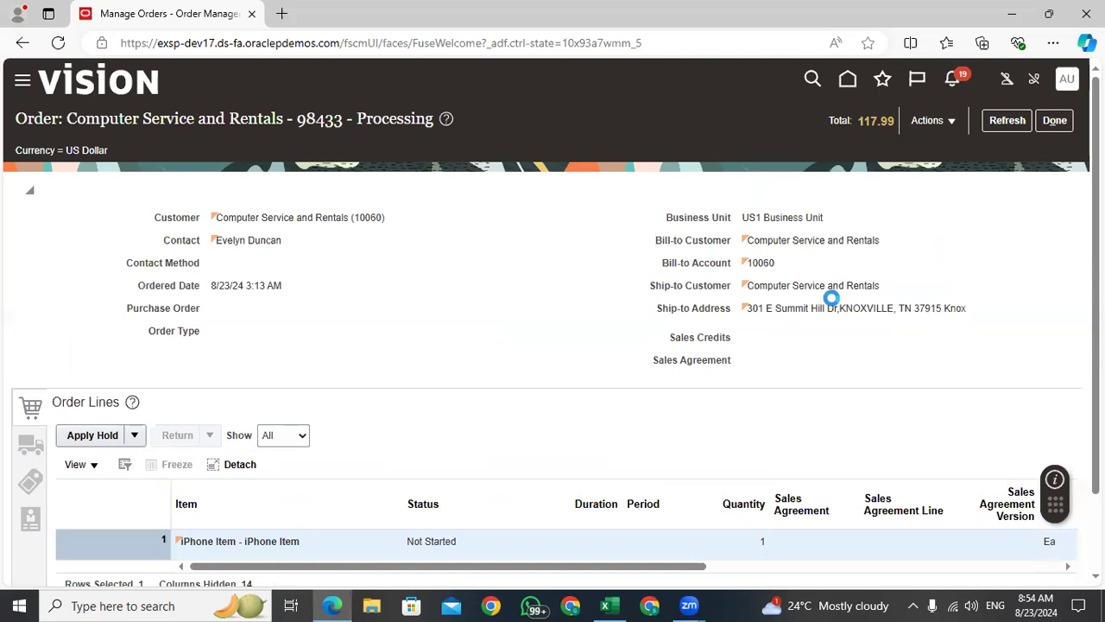
scroll(281, 201, down, 5)
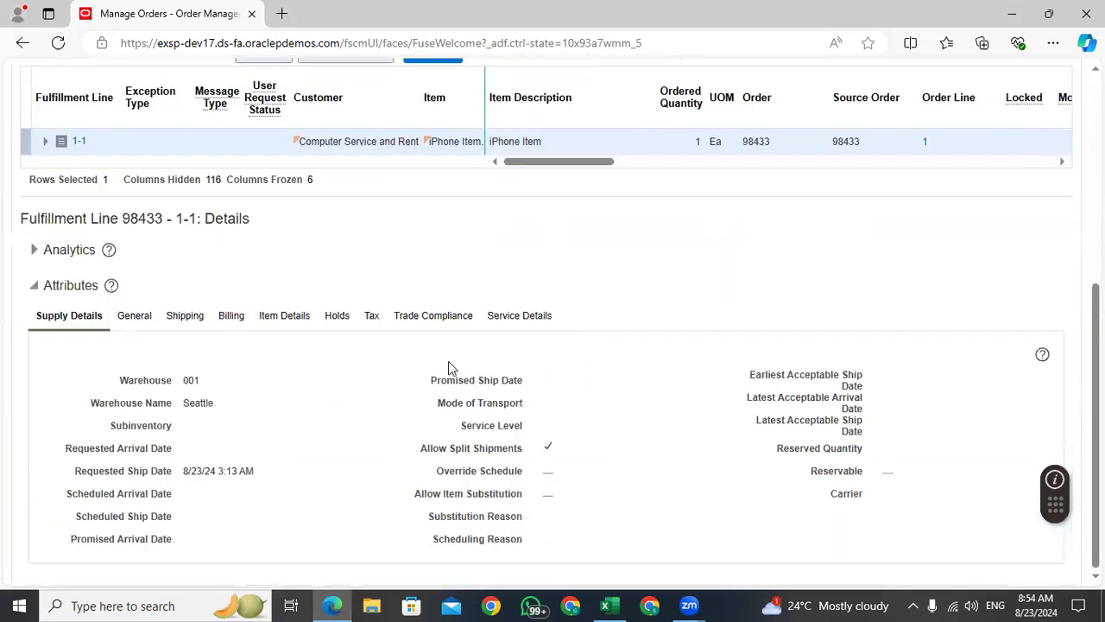
scroll(448, 363, up, 5)
scroll(552, 324, down, 3)
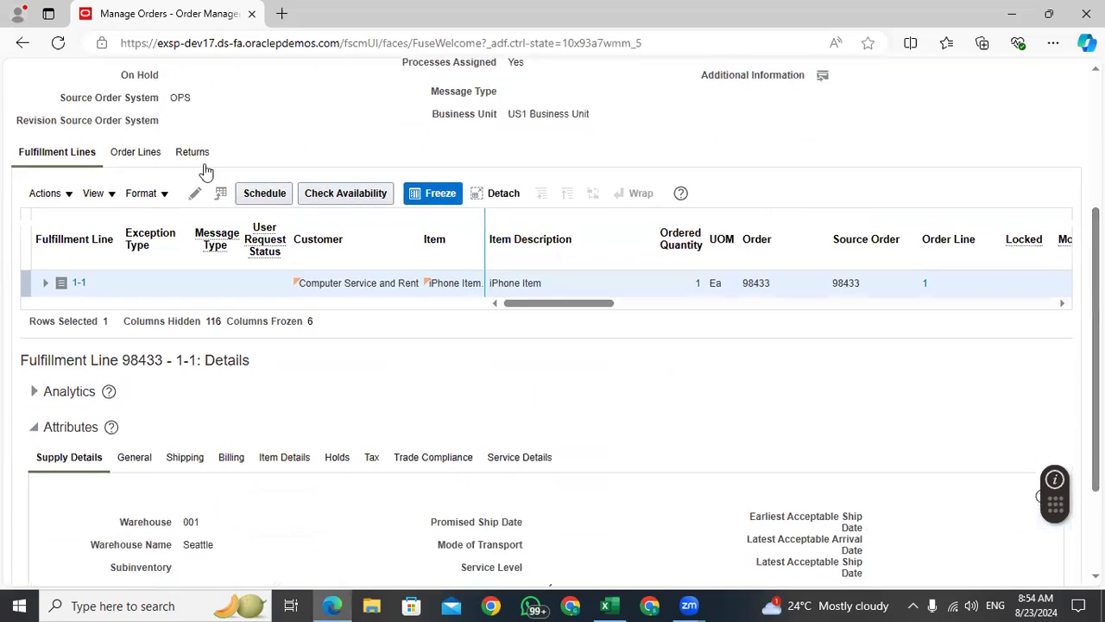
drag(563, 309, 613, 309)
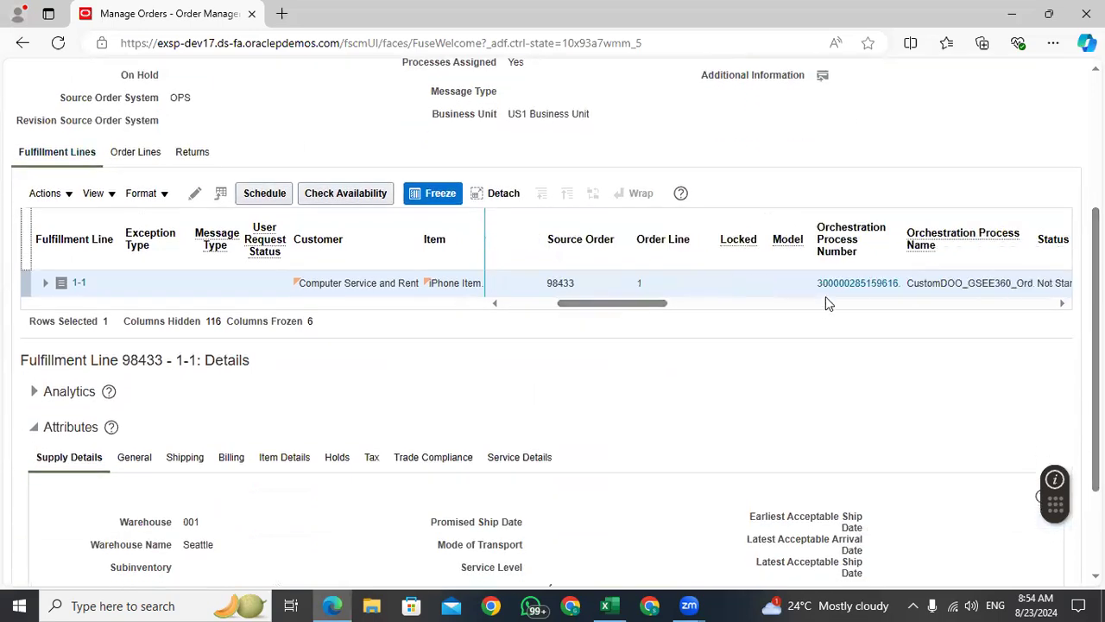
Open the iPhone Item line's orchestration process and examine its plan's task statuses and the Schedule task's details.
click(849, 282)
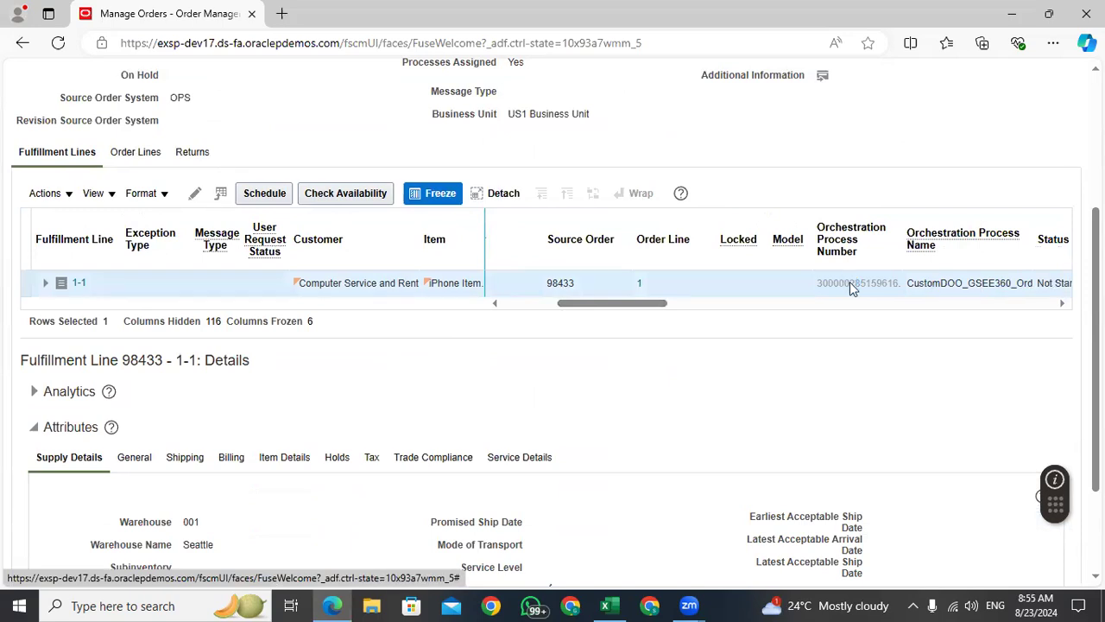
scroll(323, 286, down, 5)
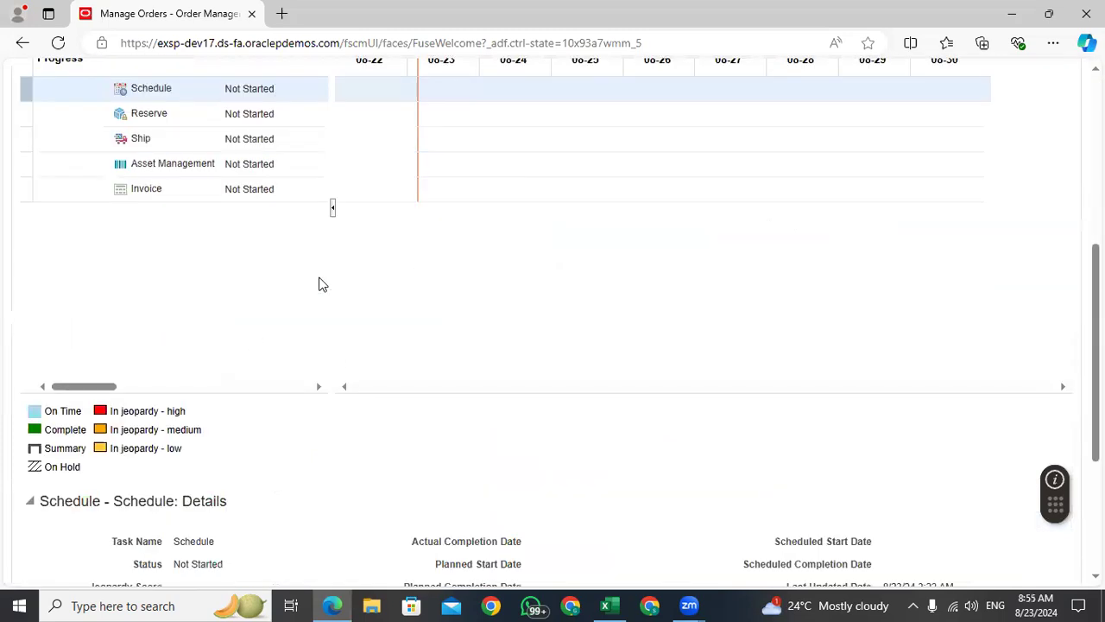
scroll(319, 285, down, 3)
scroll(320, 285, up, 8)
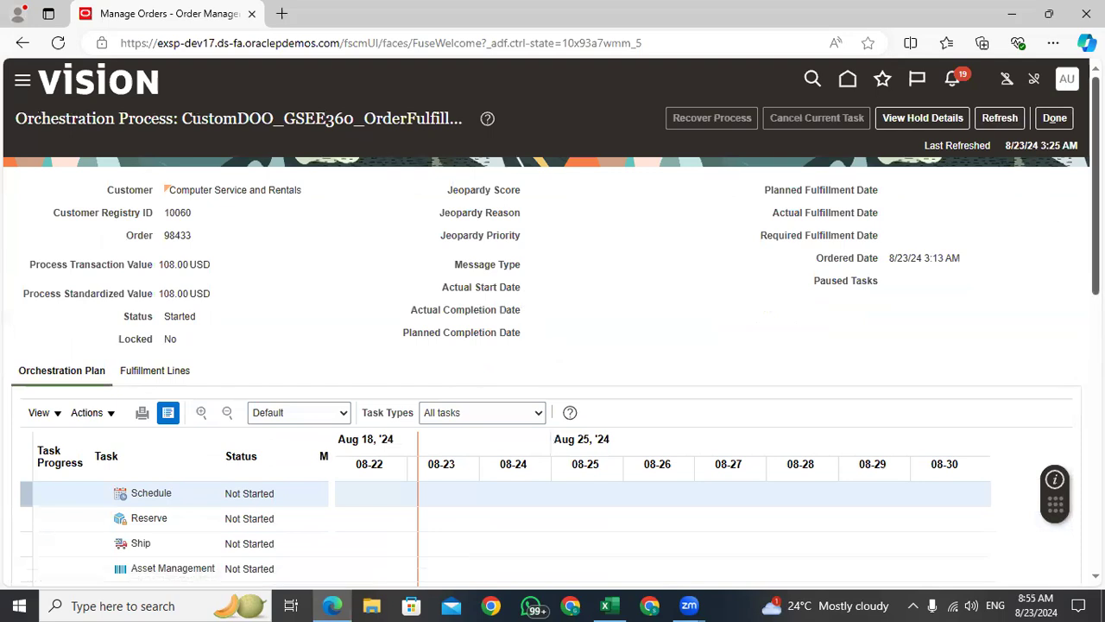
scroll(185, 380, down, 2)
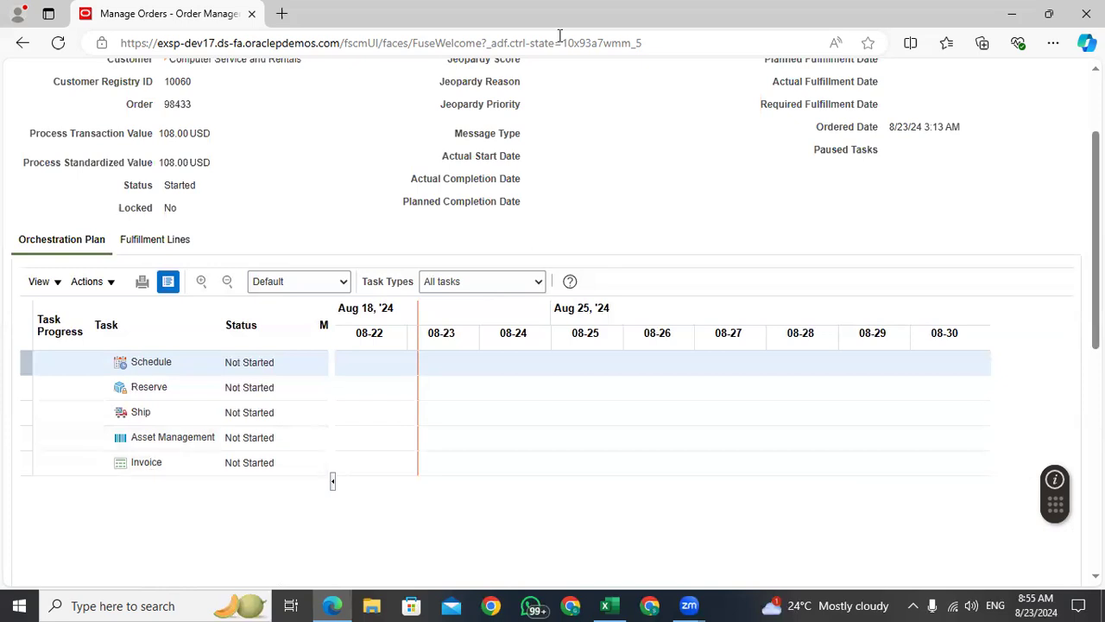
scroll(429, 378, down, 5)
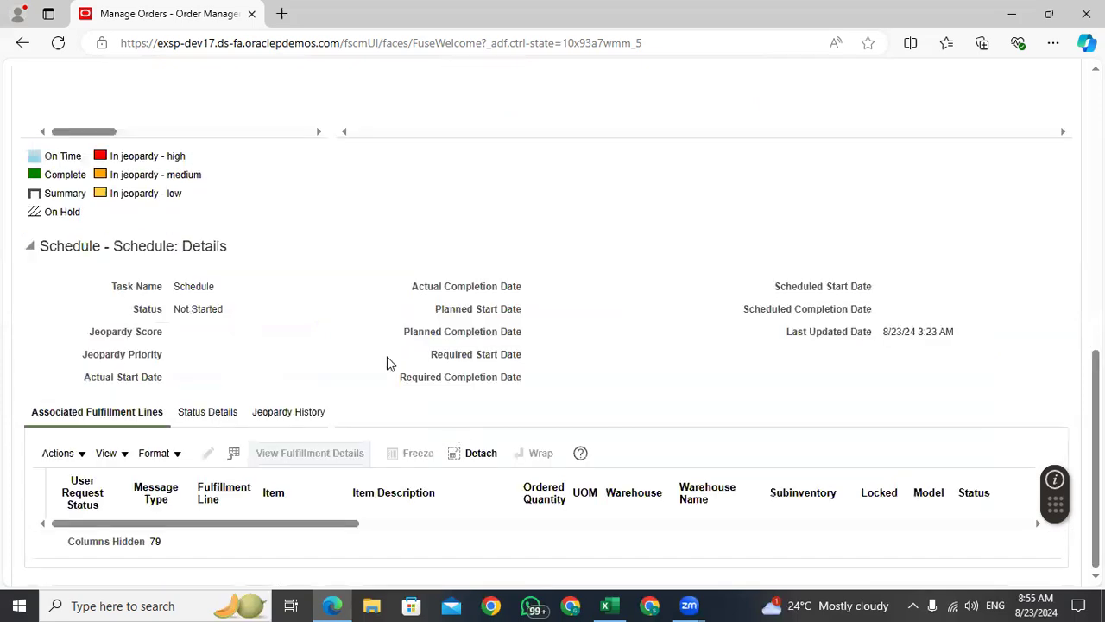
scroll(631, 194, up, 8)
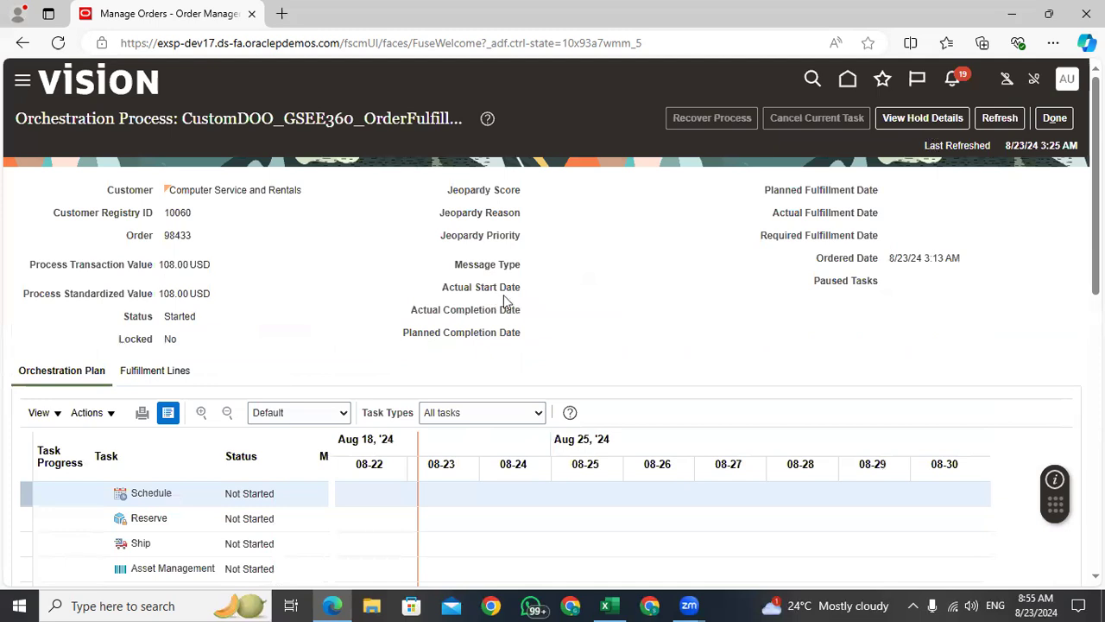
Display the orchestration process's fulfillment lines and examine the warehouse in Supply Details and the General attributes of line 1-1.
click(167, 370)
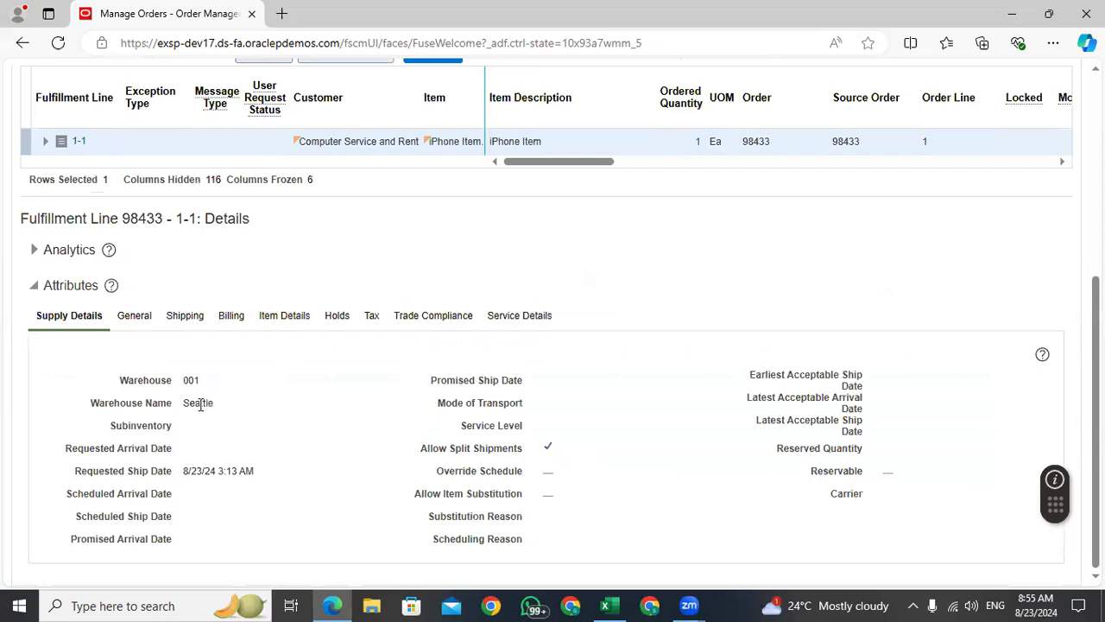
drag(213, 404, 118, 378)
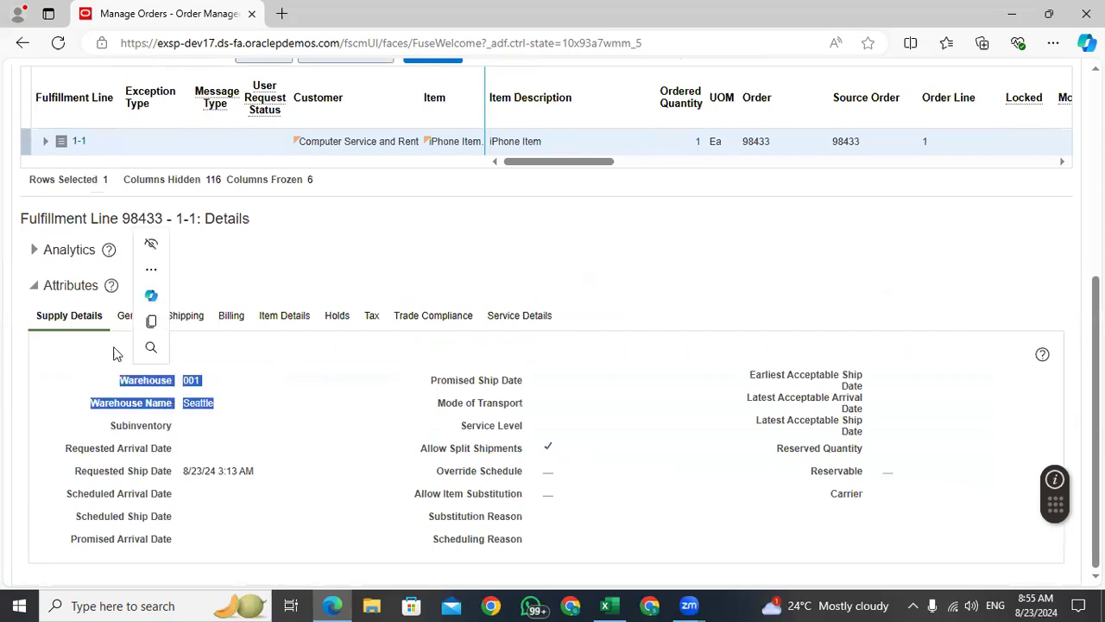
click(128, 316)
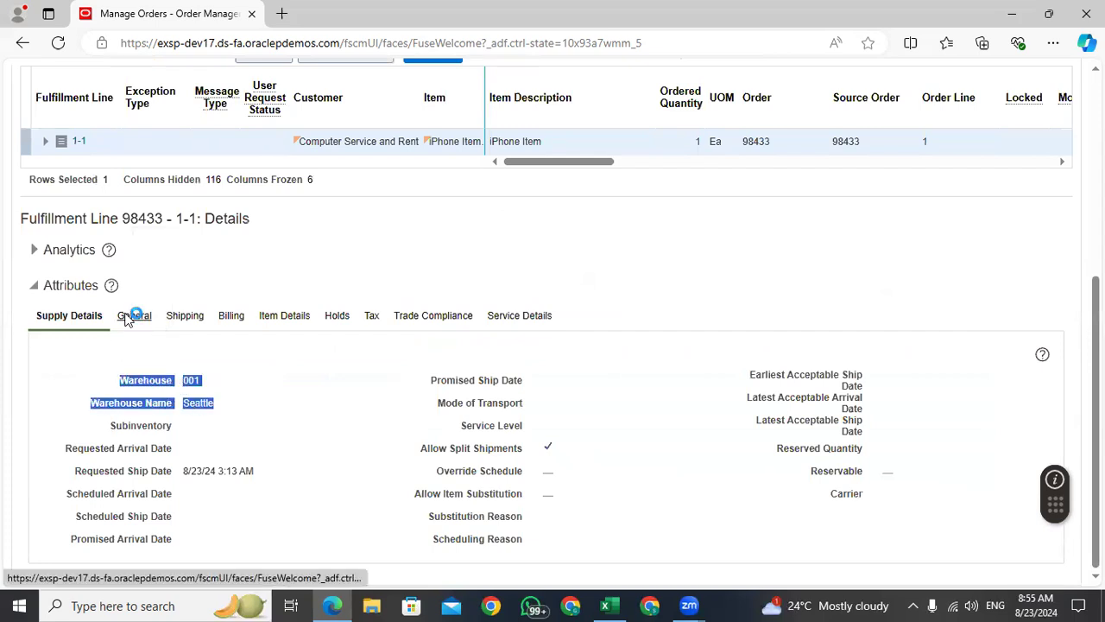
scroll(423, 353, down, 3)
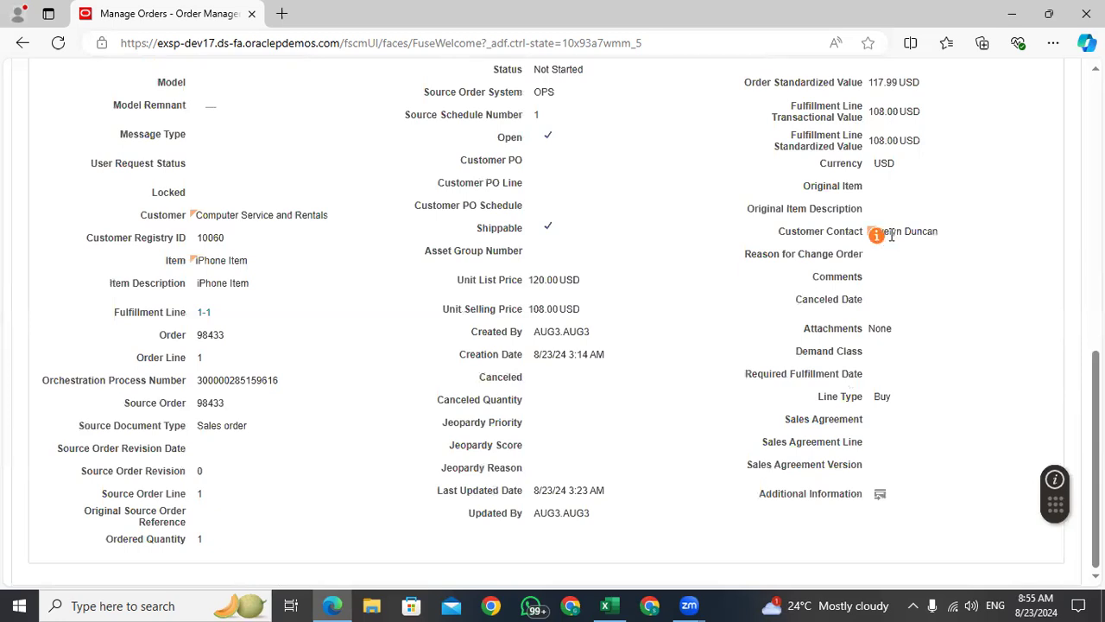
scroll(895, 316, up, 5)
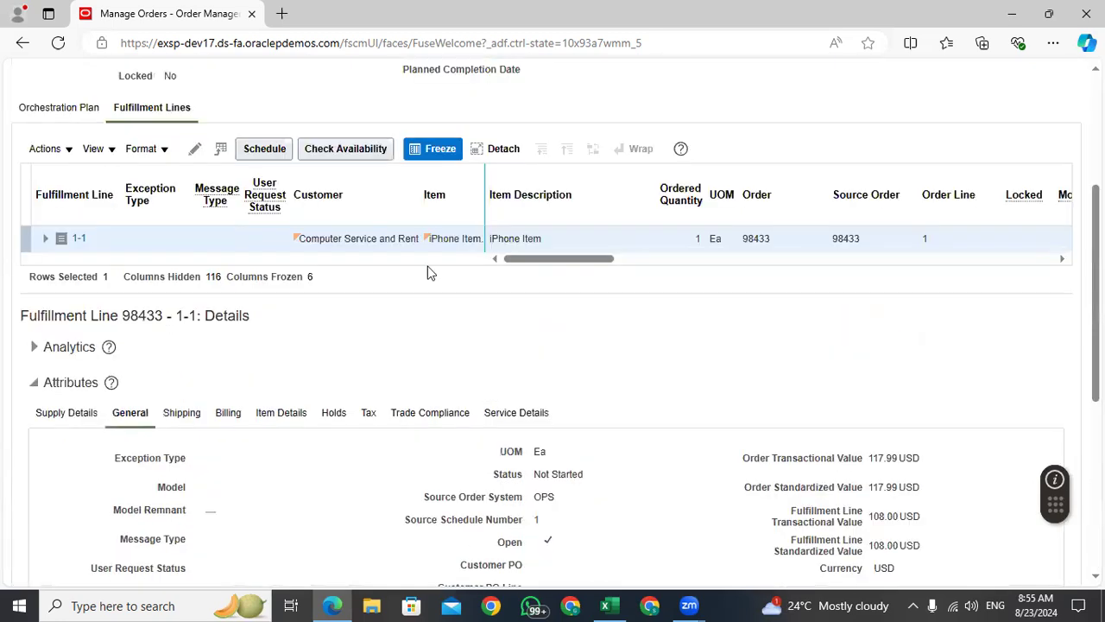
Examine the Shipping, Billing and Item Details attributes of fulfillment line 1-1.
click(192, 414)
scroll(472, 357, down, 2)
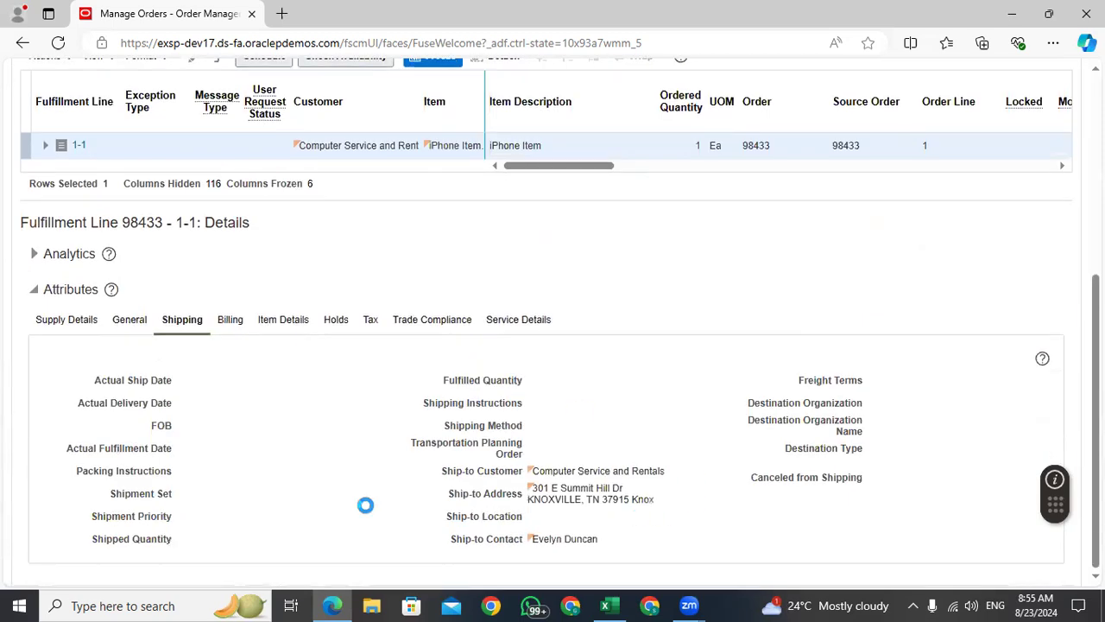
click(226, 321)
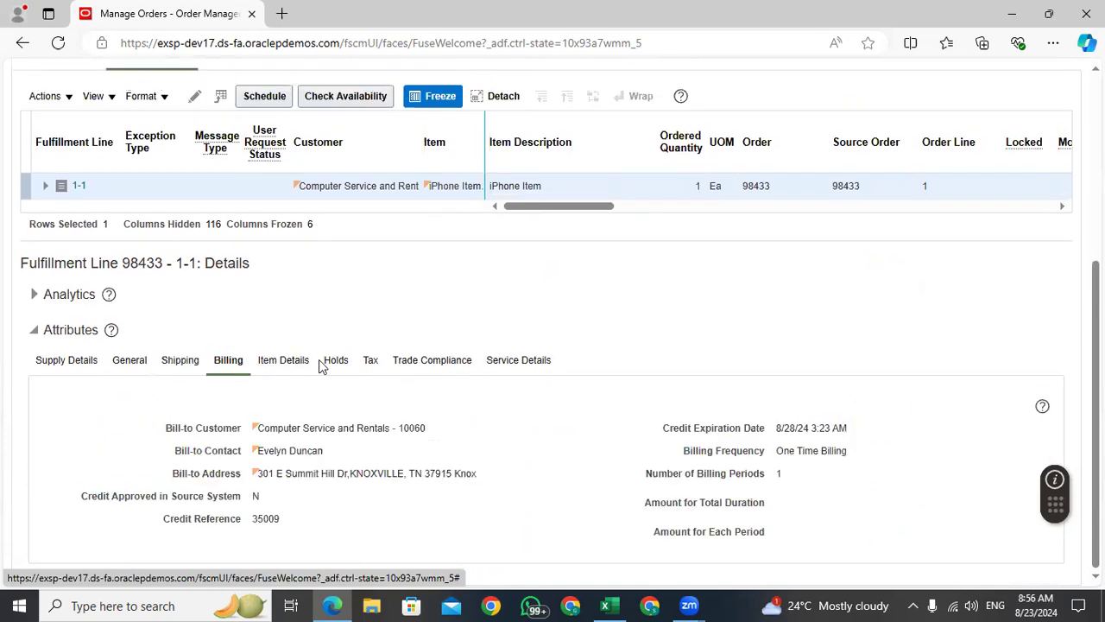
click(290, 365)
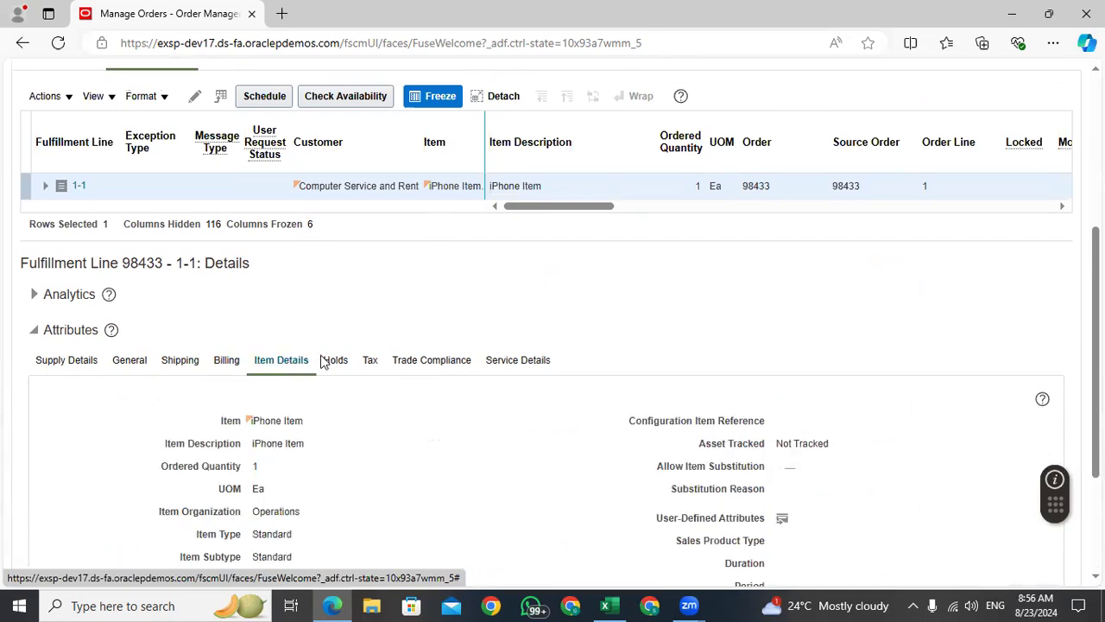
scroll(322, 367, down, 2)
scroll(361, 469, up, 5)
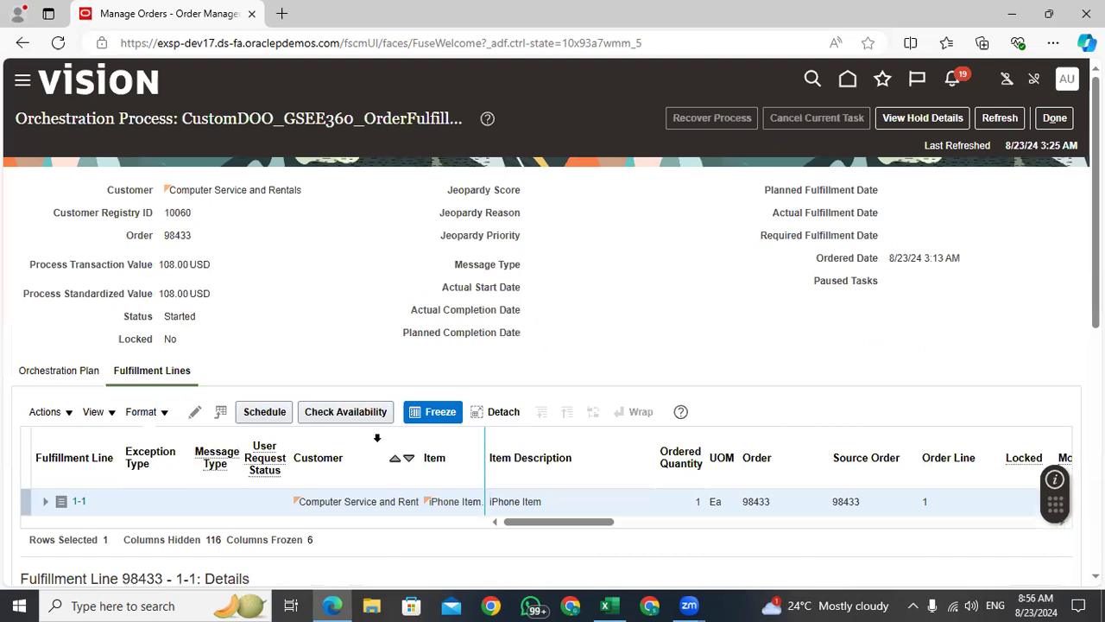
Examine the Holds, Tax, Trade Compliance and Service Details attributes of fulfillment line 1-1.
scroll(388, 458, down, 5)
click(342, 175)
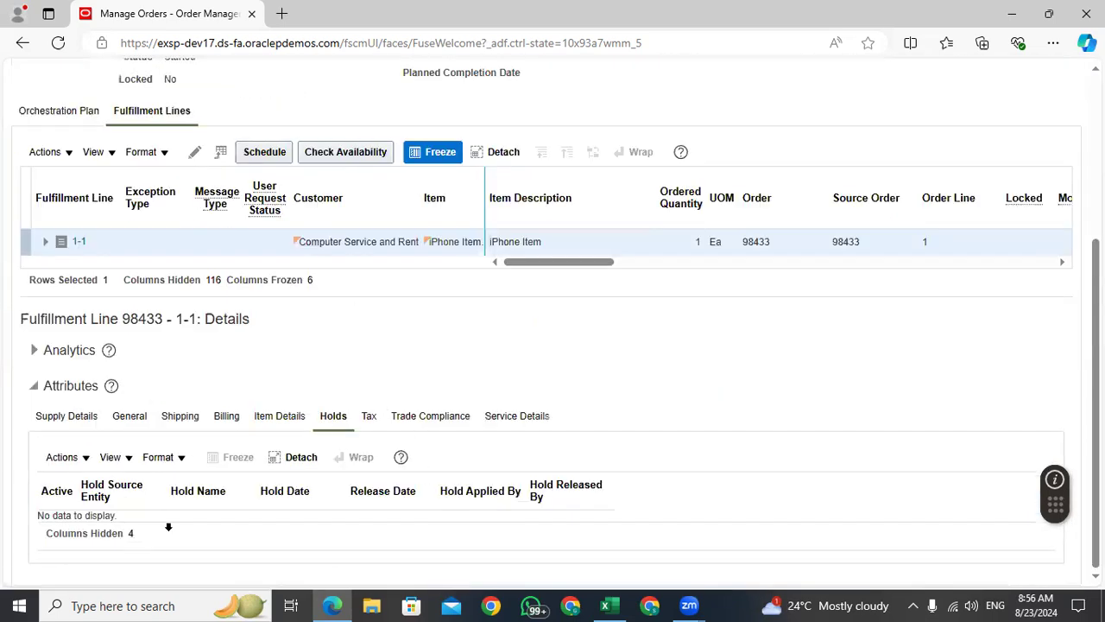
click(367, 416)
drag(831, 401, 767, 400)
click(382, 369)
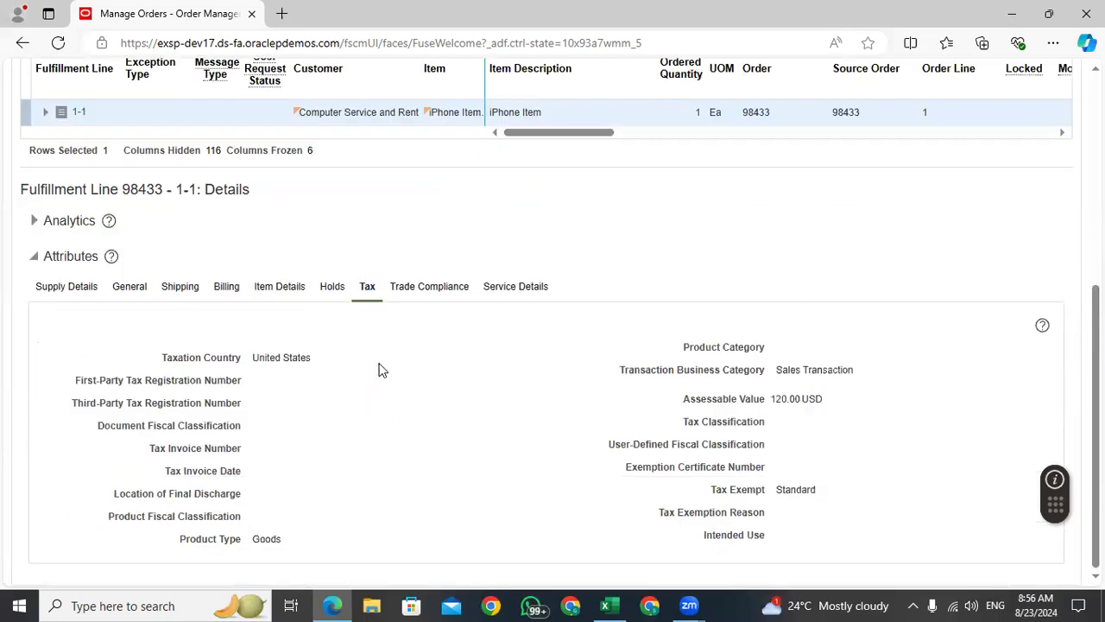
click(423, 288)
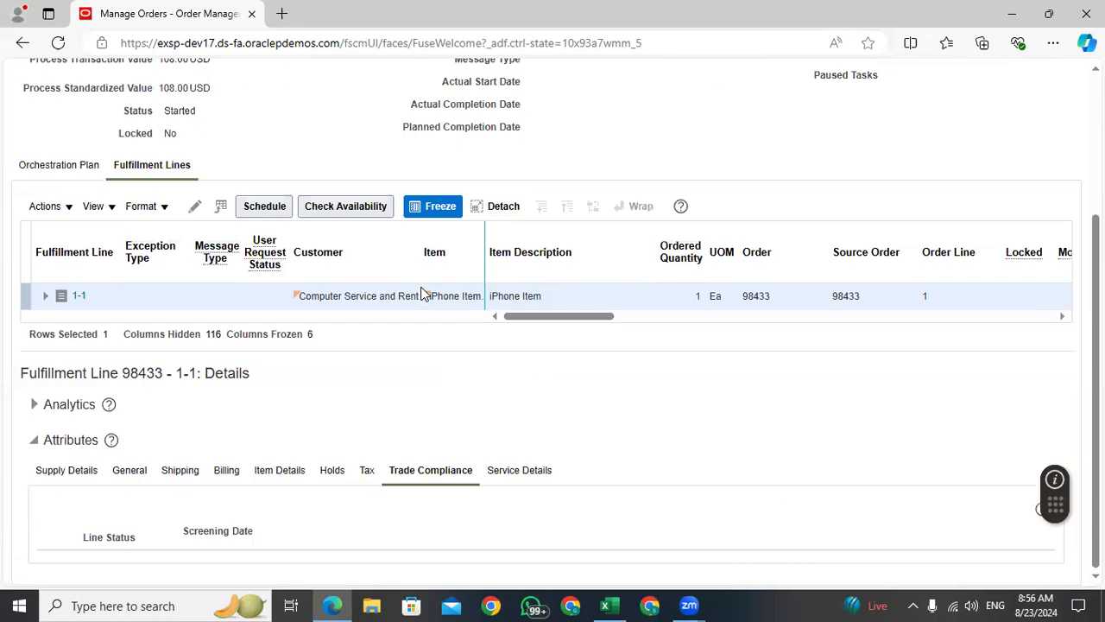
click(516, 474)
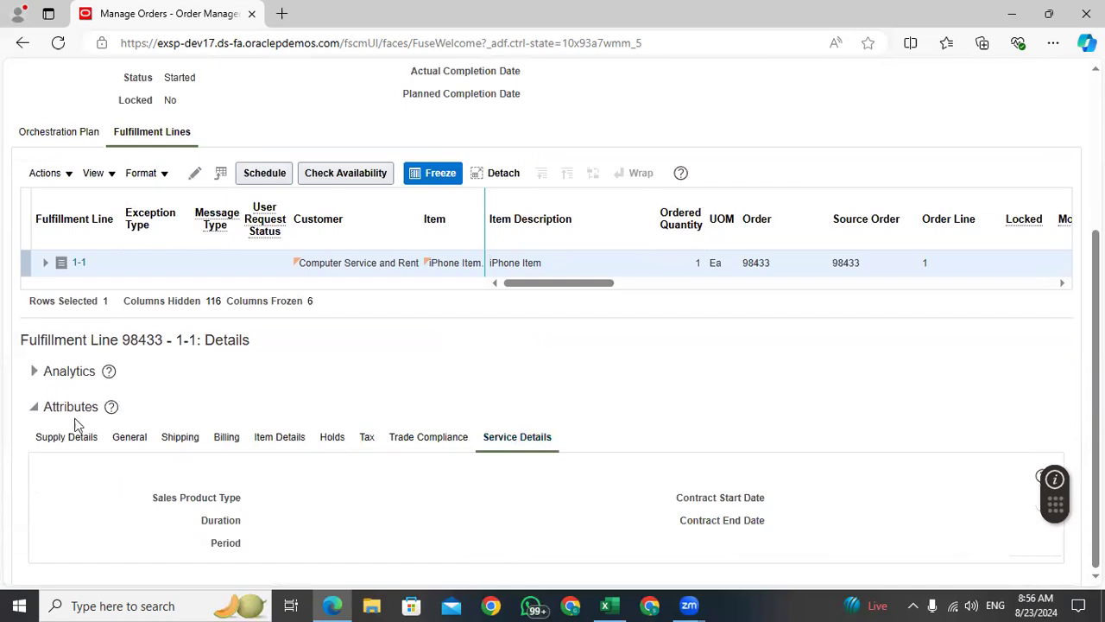
Review the fulfillment line's Supply Details again, and return to the orchestration plan to look over its tasks from Schedule to Invoice.
double_click(75, 443)
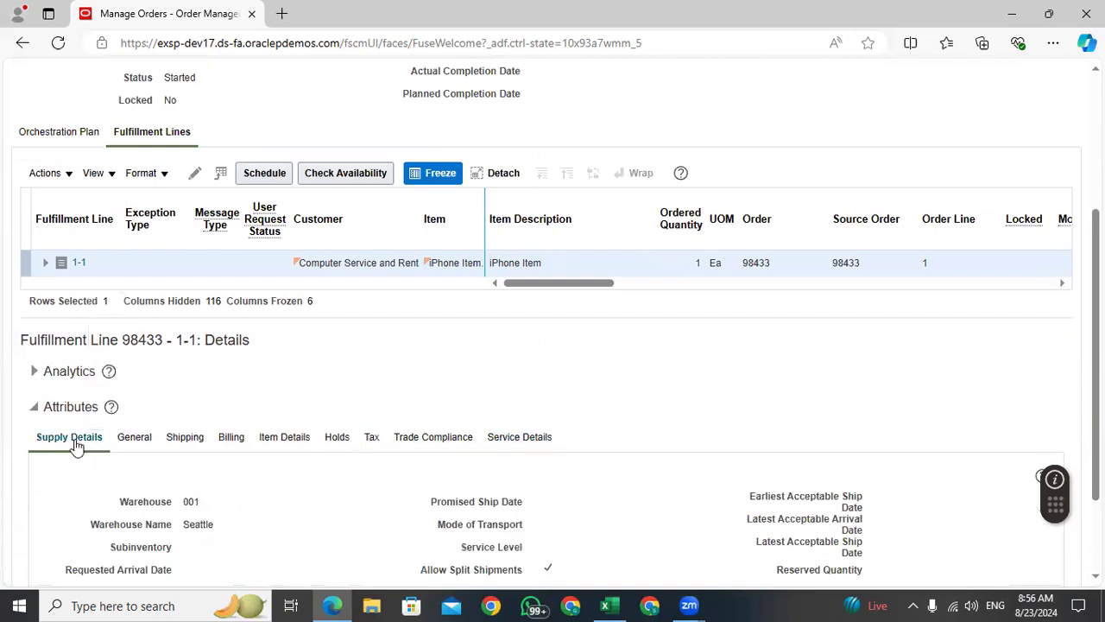
scroll(481, 464, down, 2)
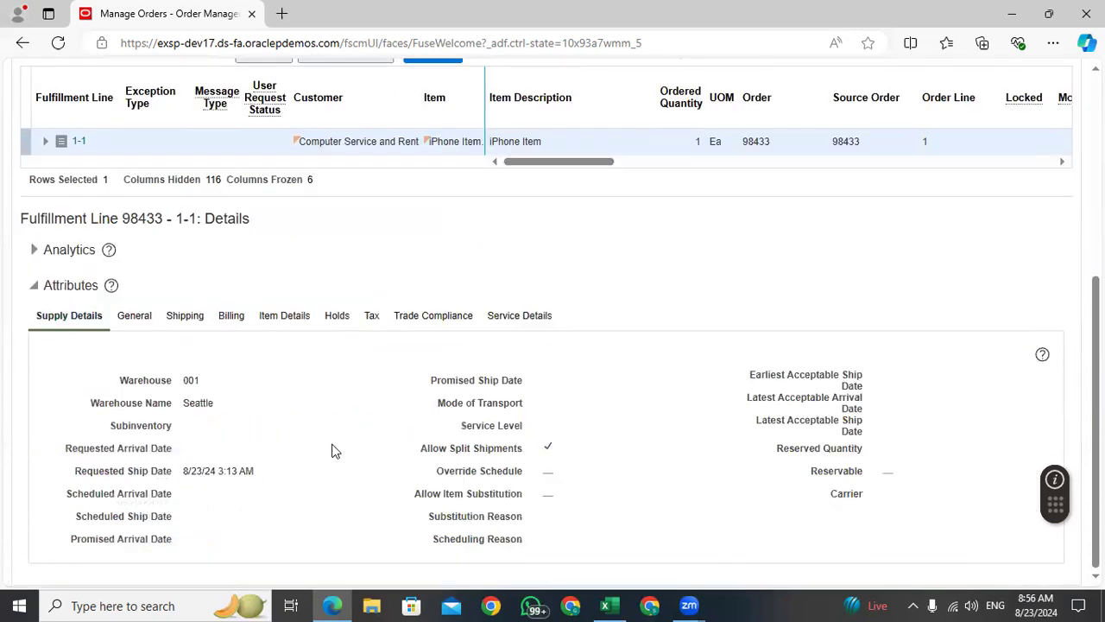
scroll(335, 451, up, 5)
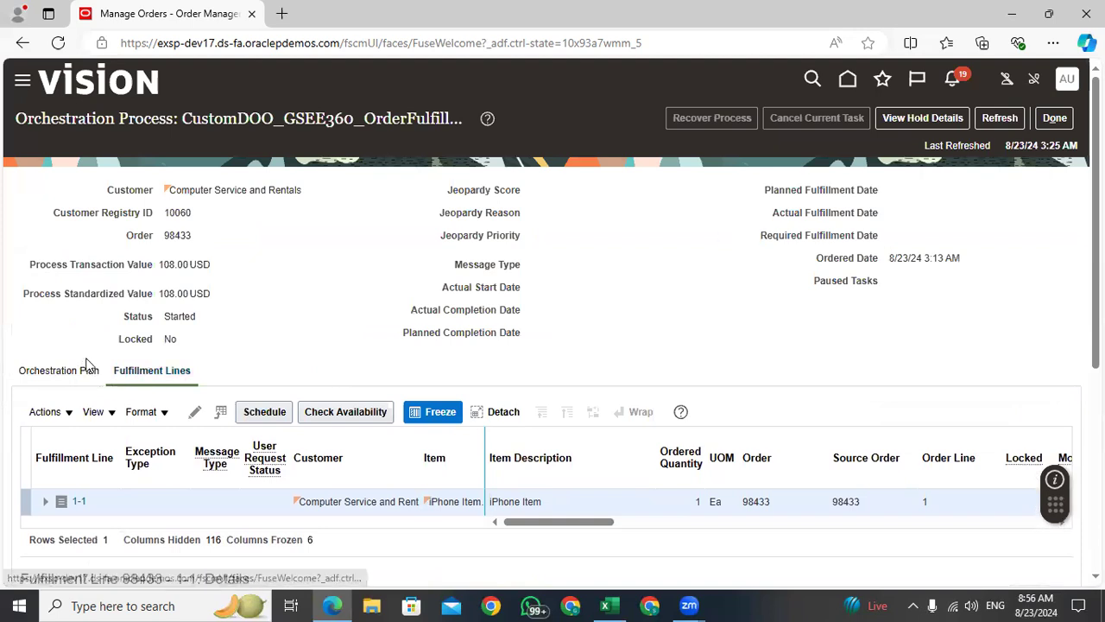
click(76, 376)
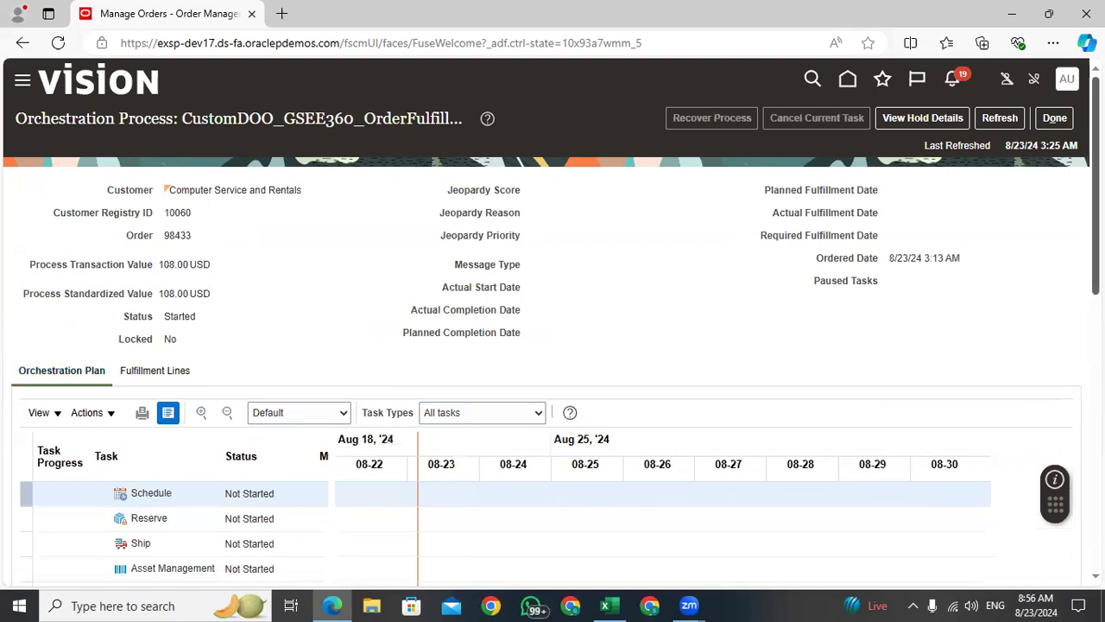
scroll(323, 323, down, 3)
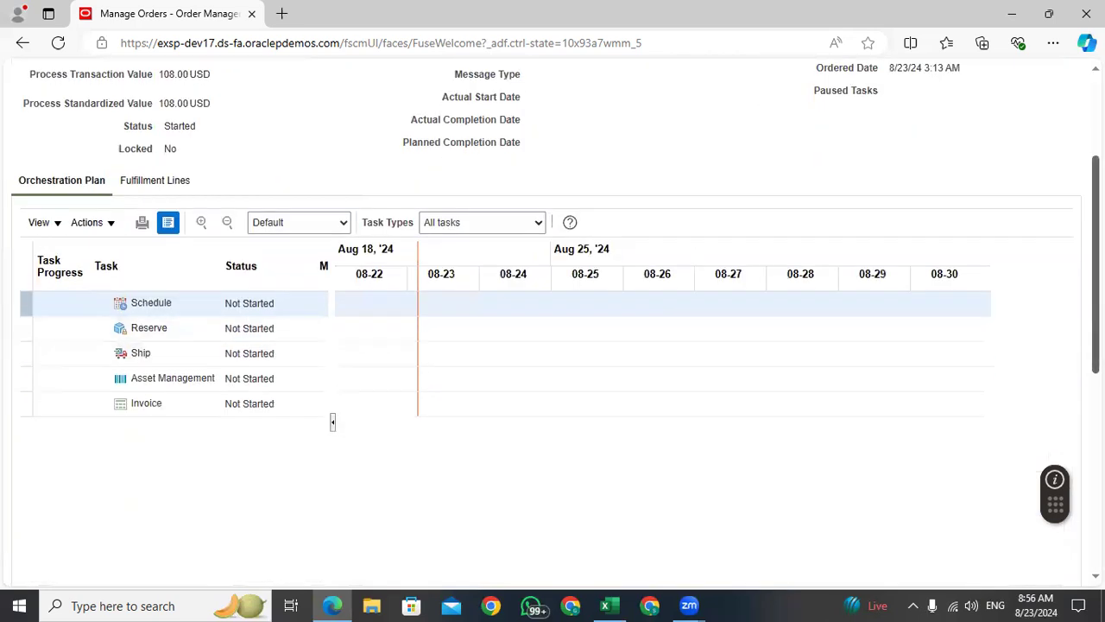
scroll(95, 505, up, 3)
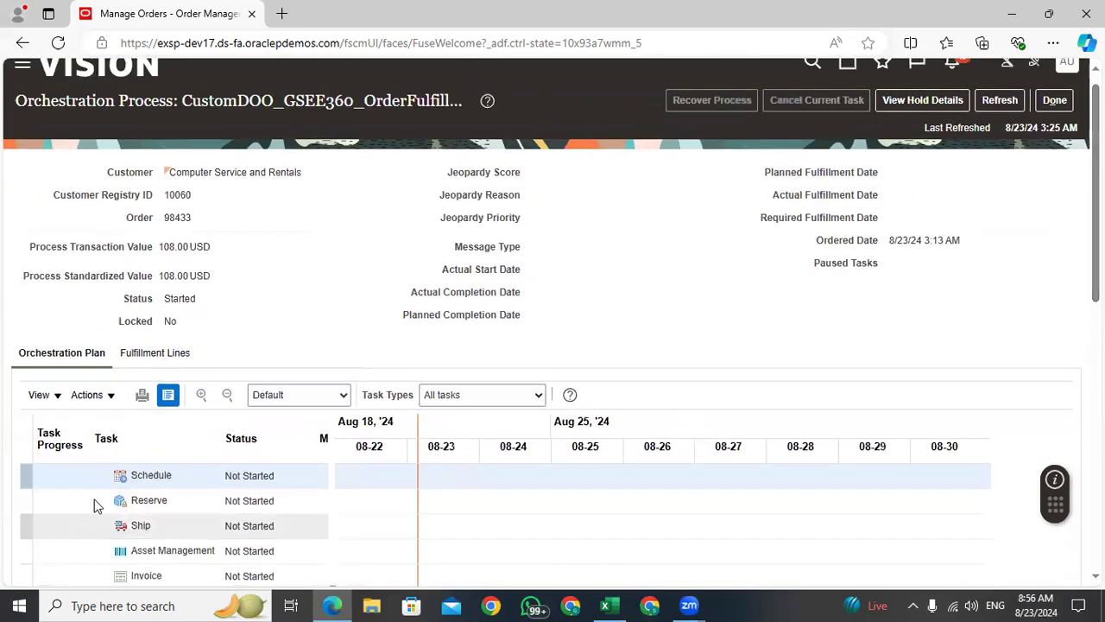
Refresh the orchestration process repeatedly to check for updates to the status of its tasks.
click(997, 102)
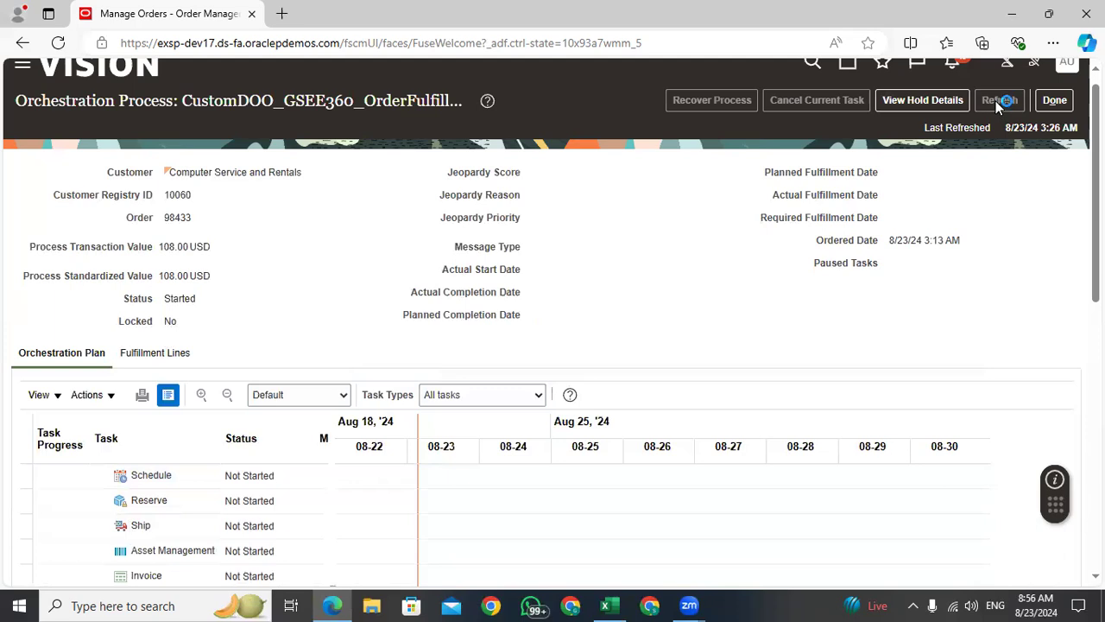
click(997, 102)
click(997, 102)
click(998, 102)
click(998, 102)
click(997, 102)
click(995, 102)
double_click(178, 219)
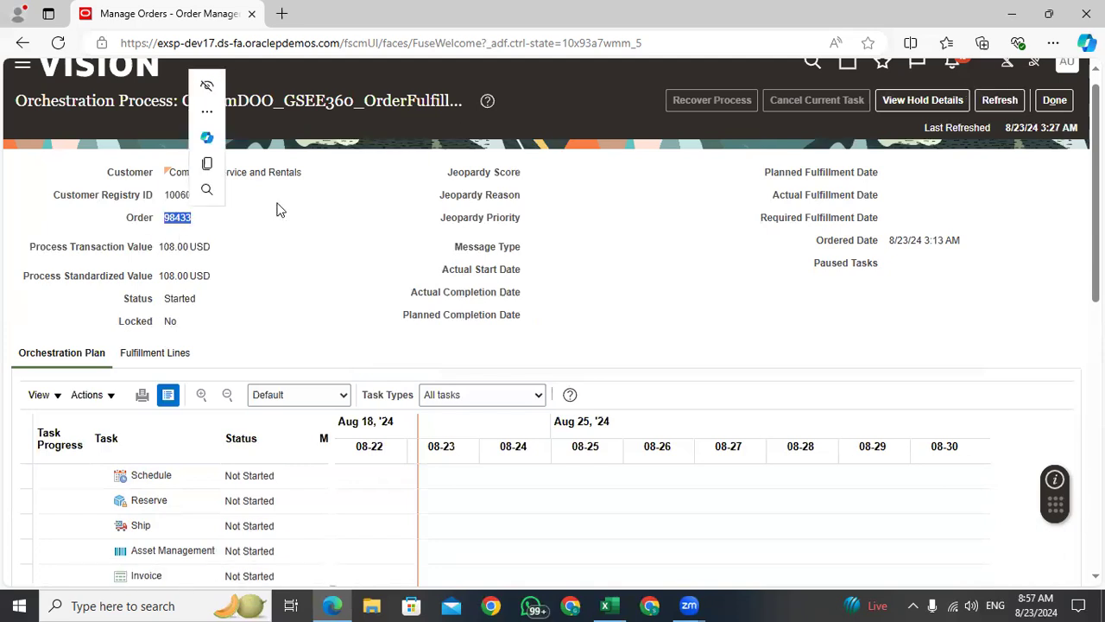
click(999, 101)
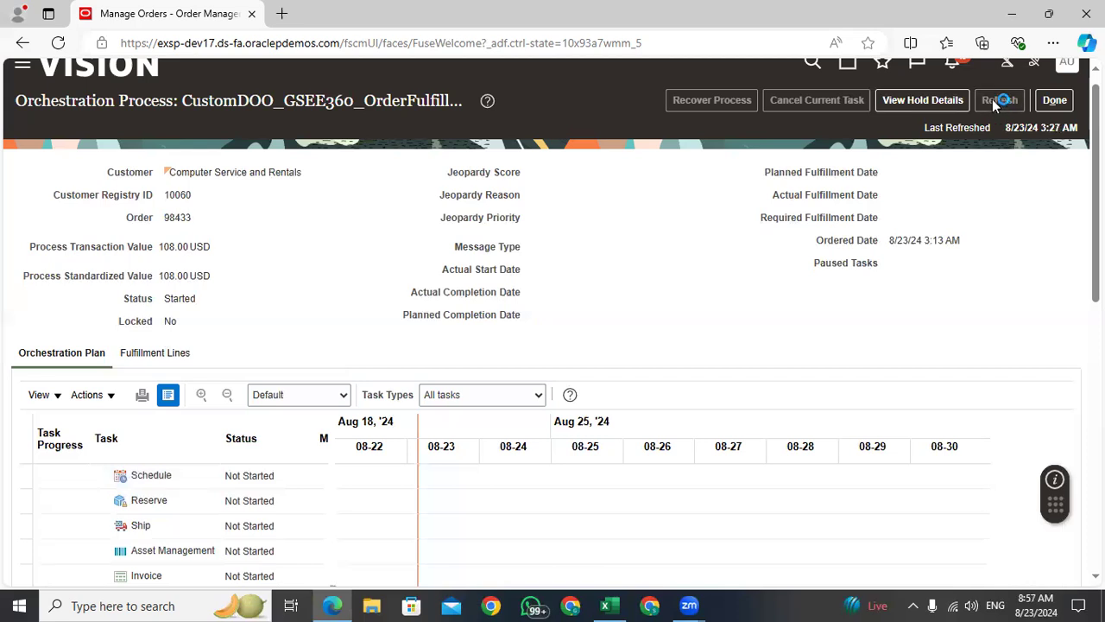
click(999, 100)
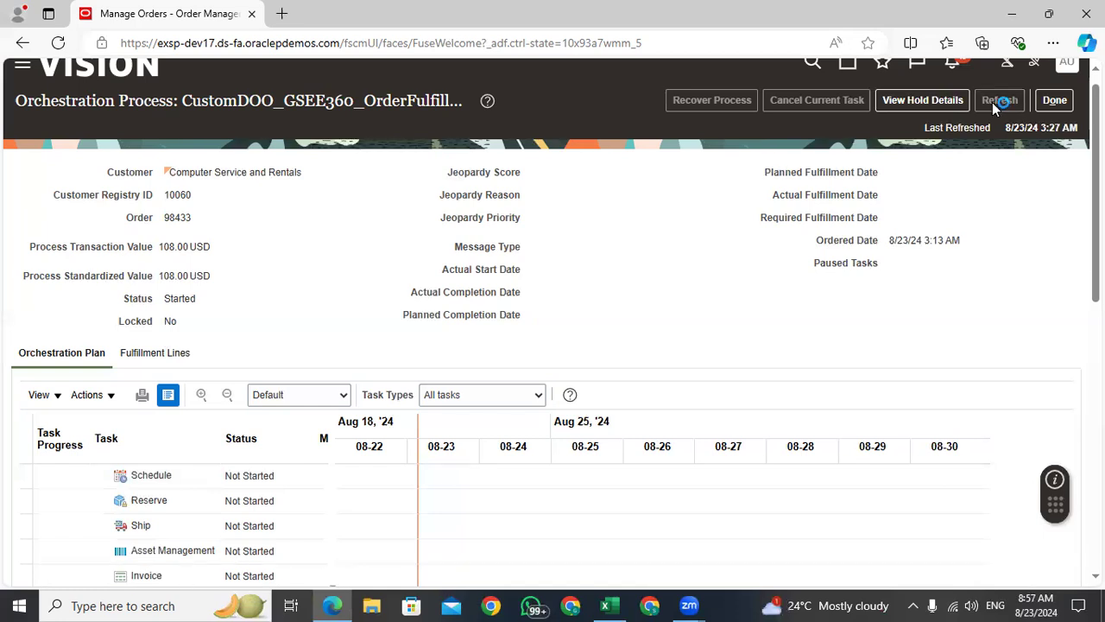
click(1005, 105)
click(1004, 104)
Examine the orchestration plan's task statuses from Schedule to Invoice and the details of the Schedule task.
scroll(197, 346, down, 5)
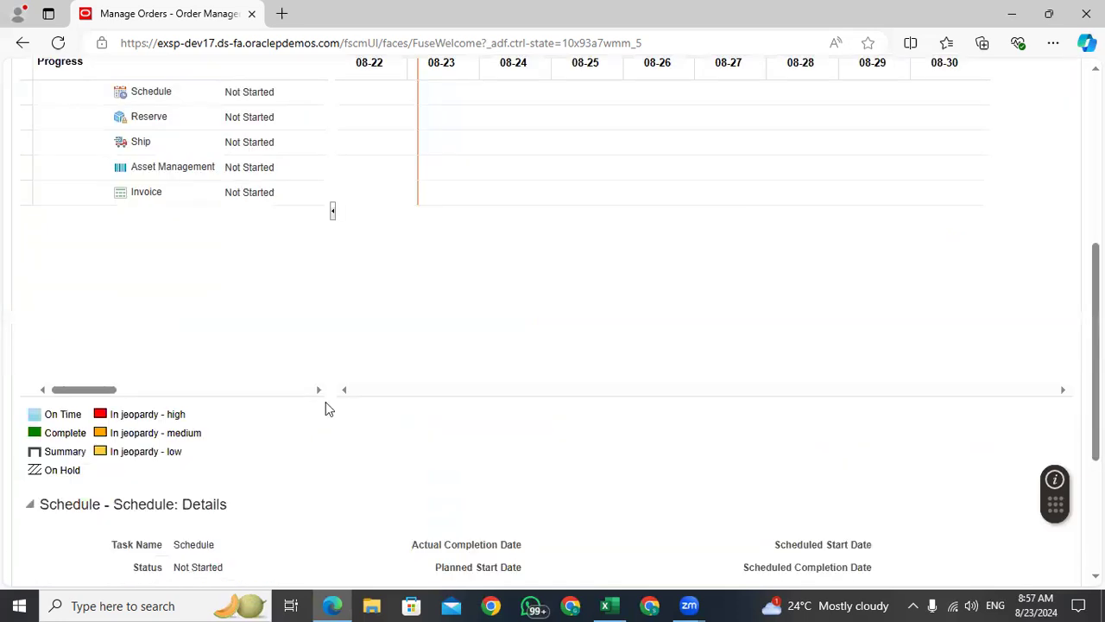
scroll(325, 402, up, 5)
scroll(101, 422, down, 5)
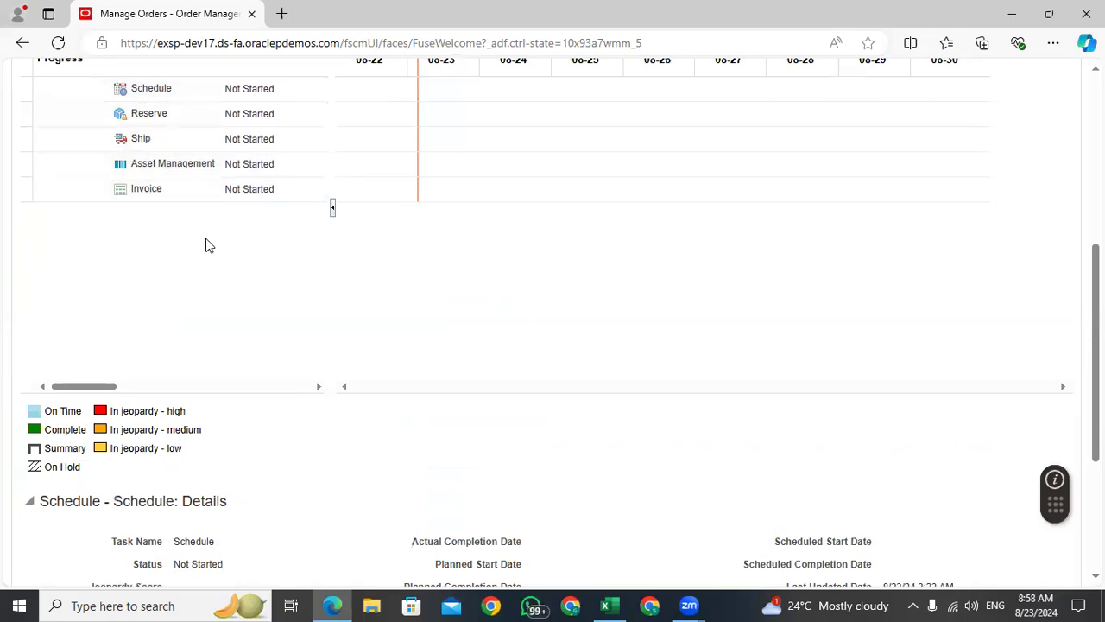
scroll(553, 319, up, 1)
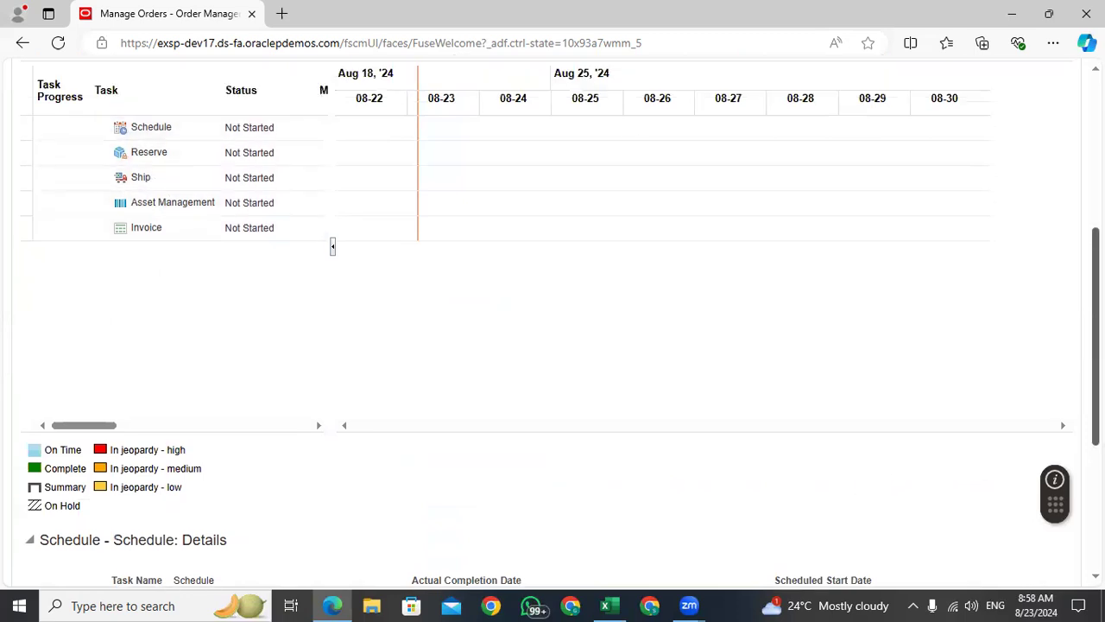
scroll(553, 320, up, 3)
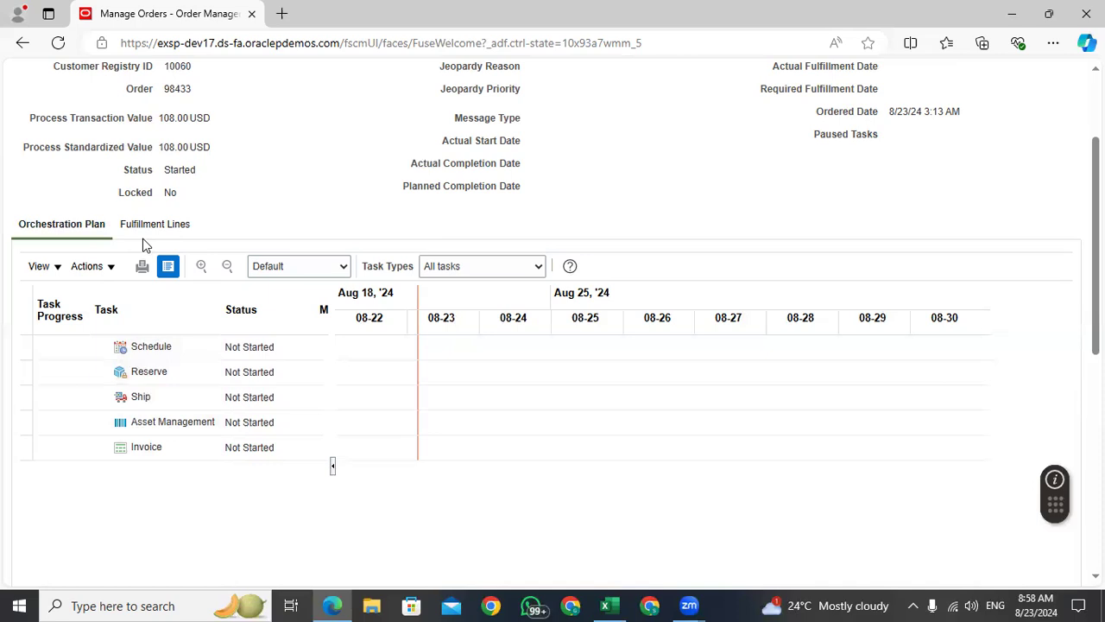
scroll(250, 239, down, 5)
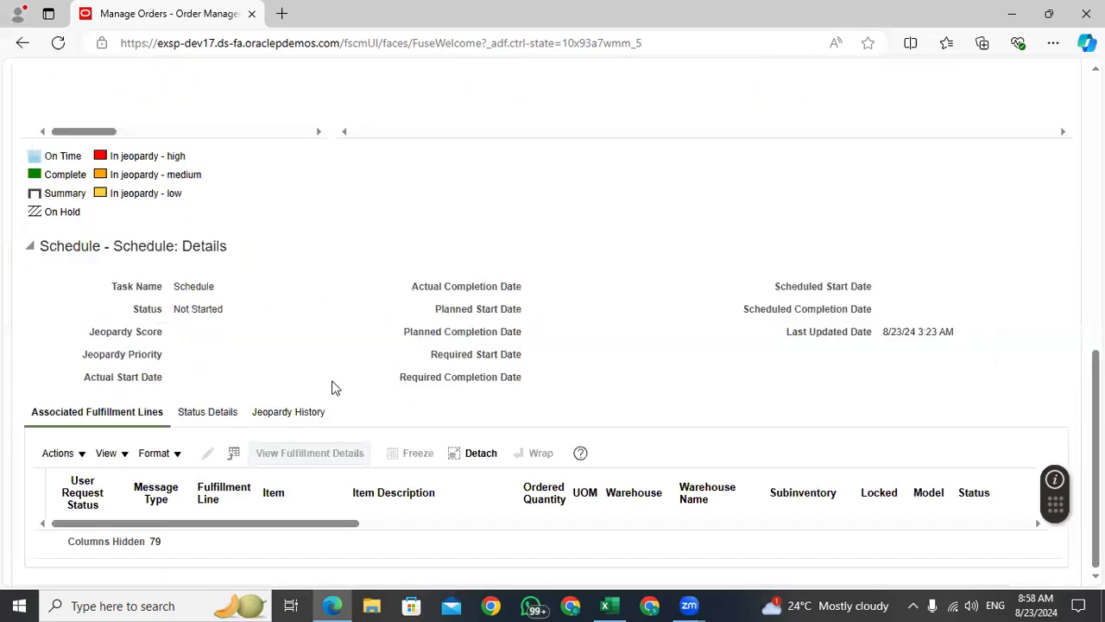
scroll(234, 284, up, 4)
scroll(267, 224, up, 1)
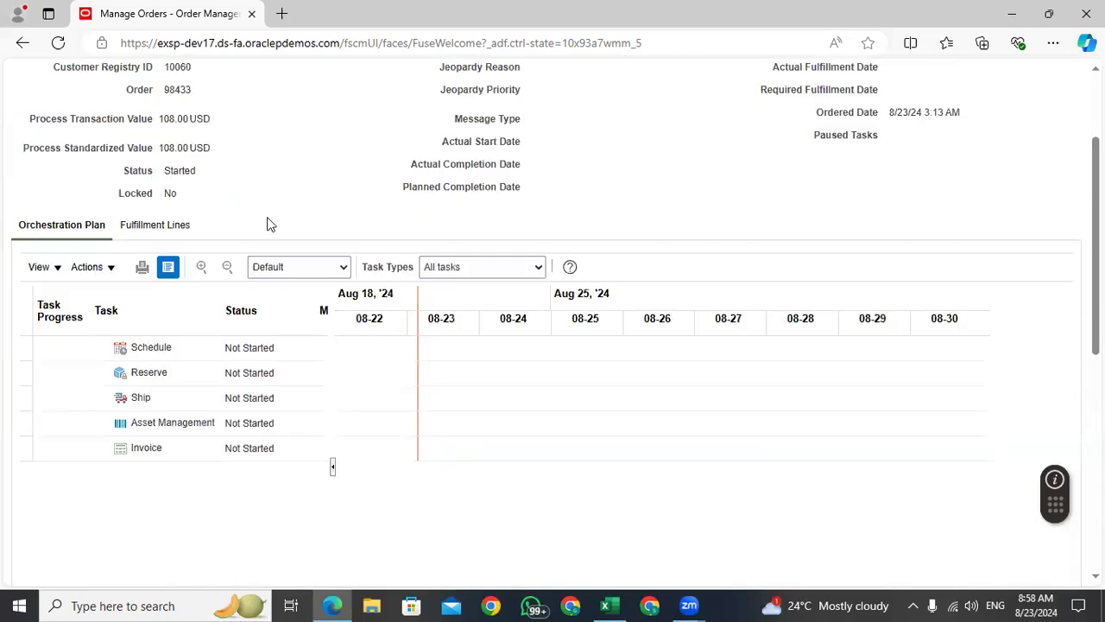
scroll(266, 224, up, 2)
Check the orchestration process name and status of fulfillment line 1-1, and open the line's error message.
click(164, 377)
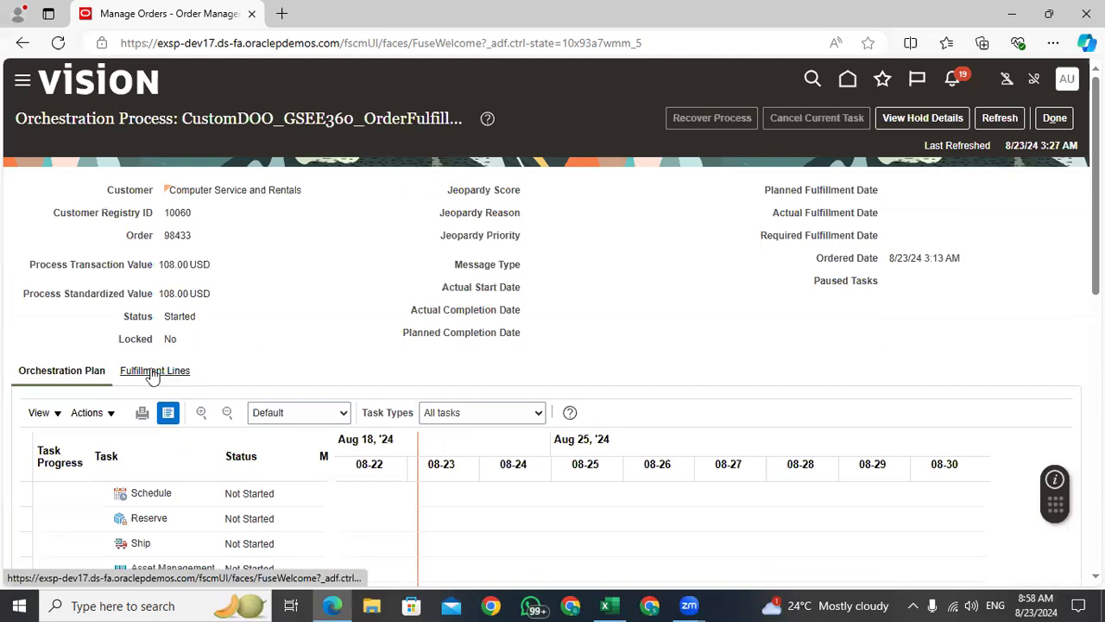
scroll(481, 301, down, 4)
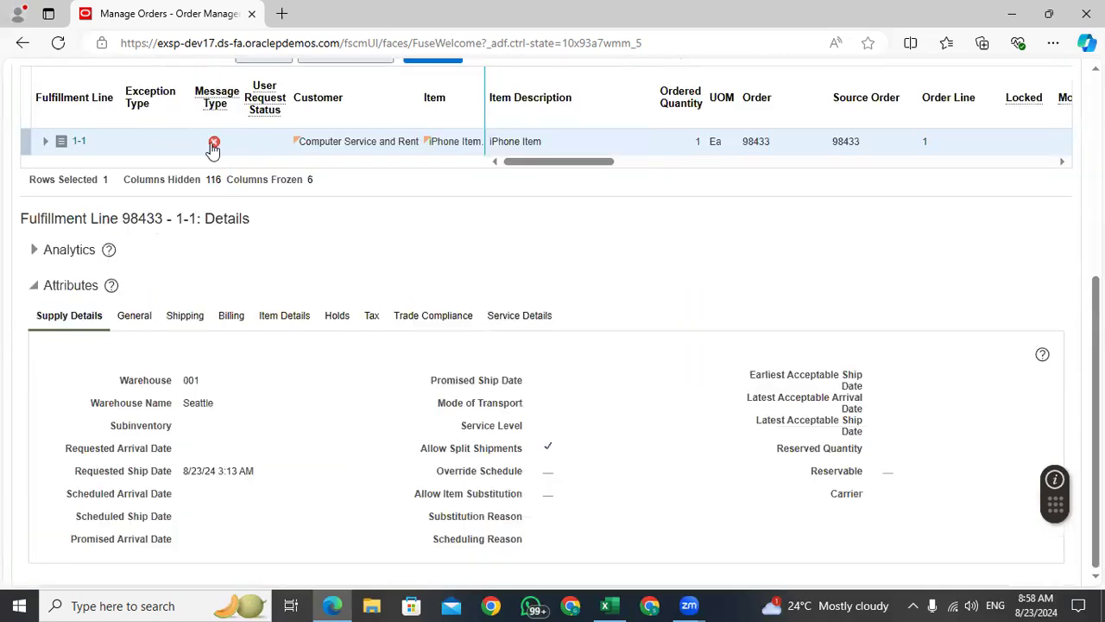
drag(581, 162, 666, 173)
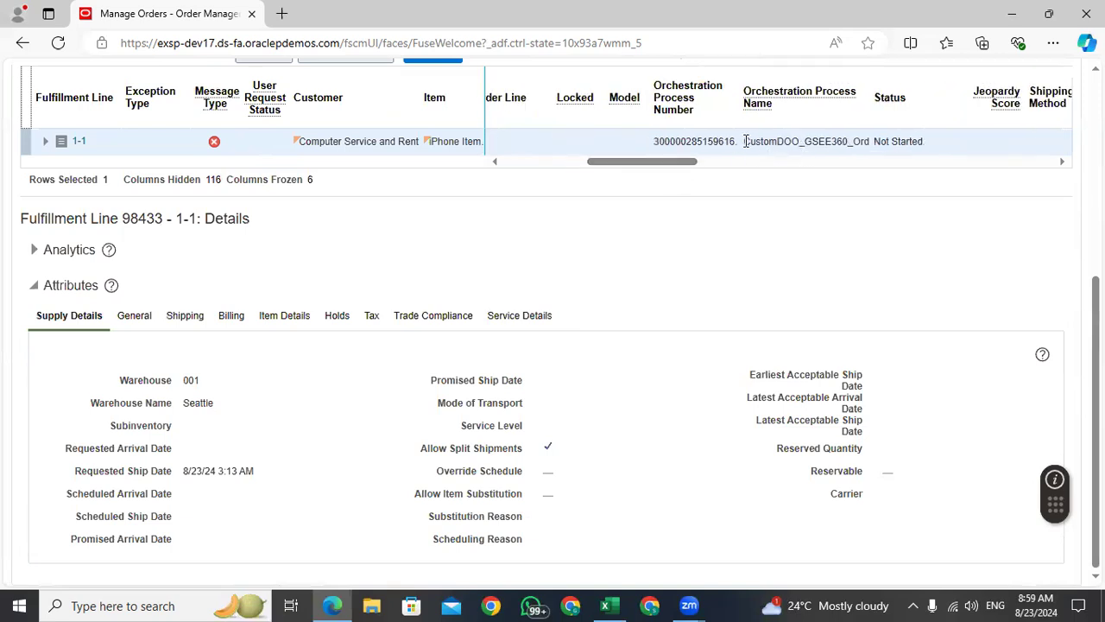
drag(745, 140, 846, 140)
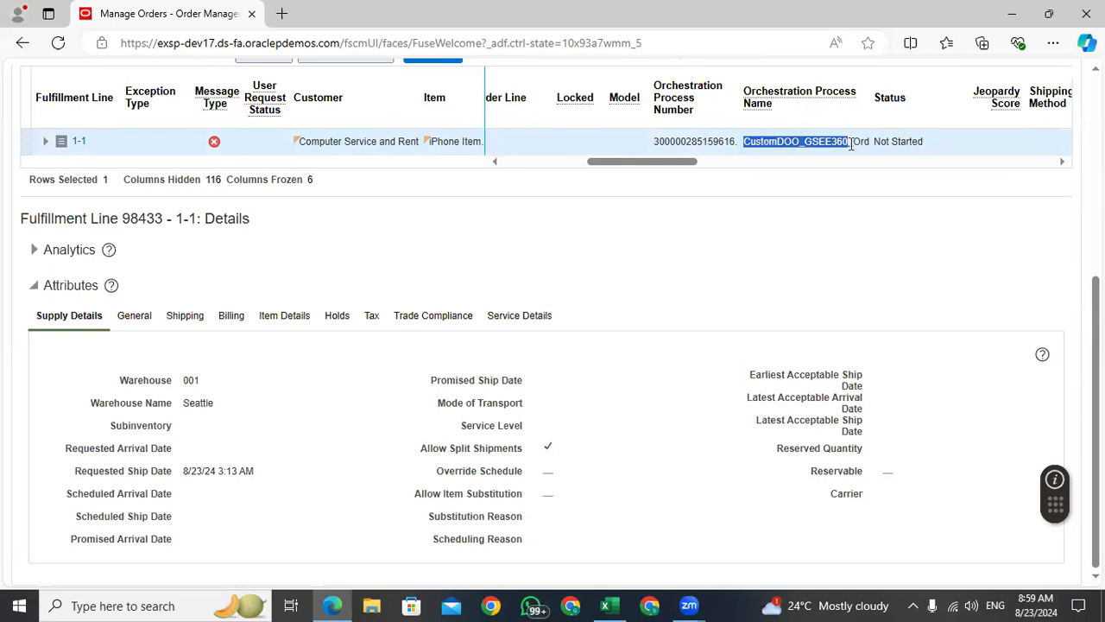
scroll(691, 259, up, 4)
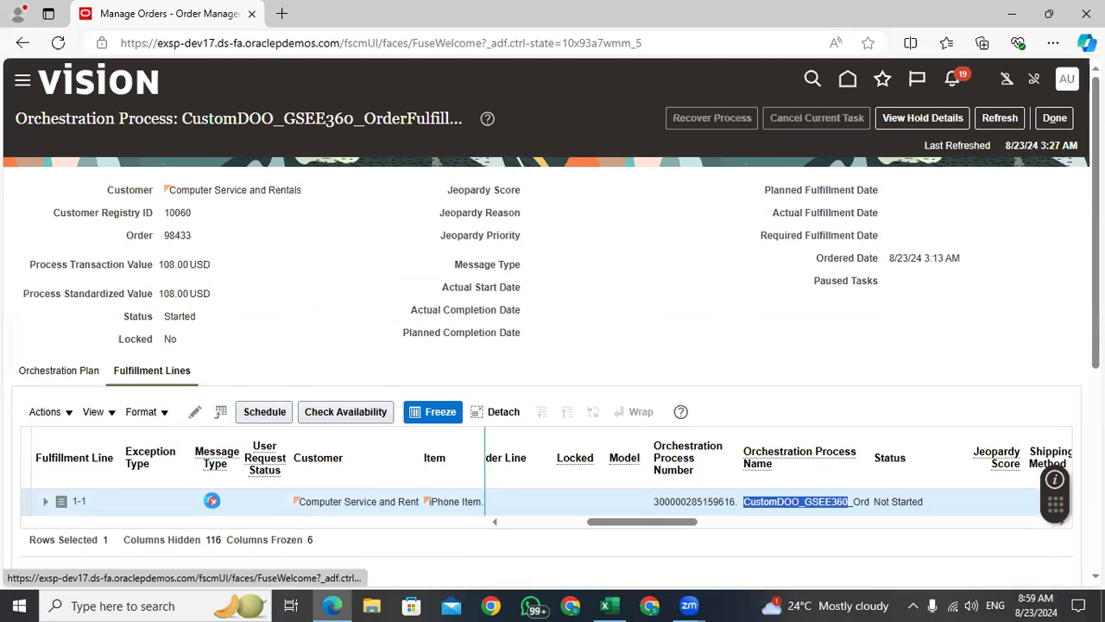
click(212, 501)
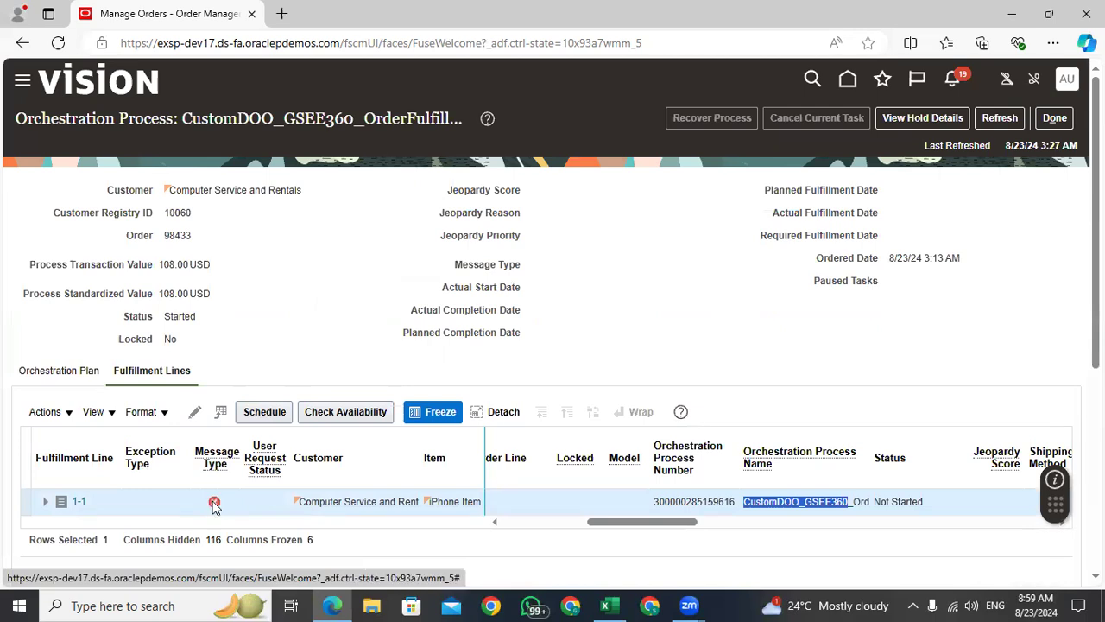
Read the orchestration error messages for fulfillment line 1-1 of the order, and close them.
click(588, 272)
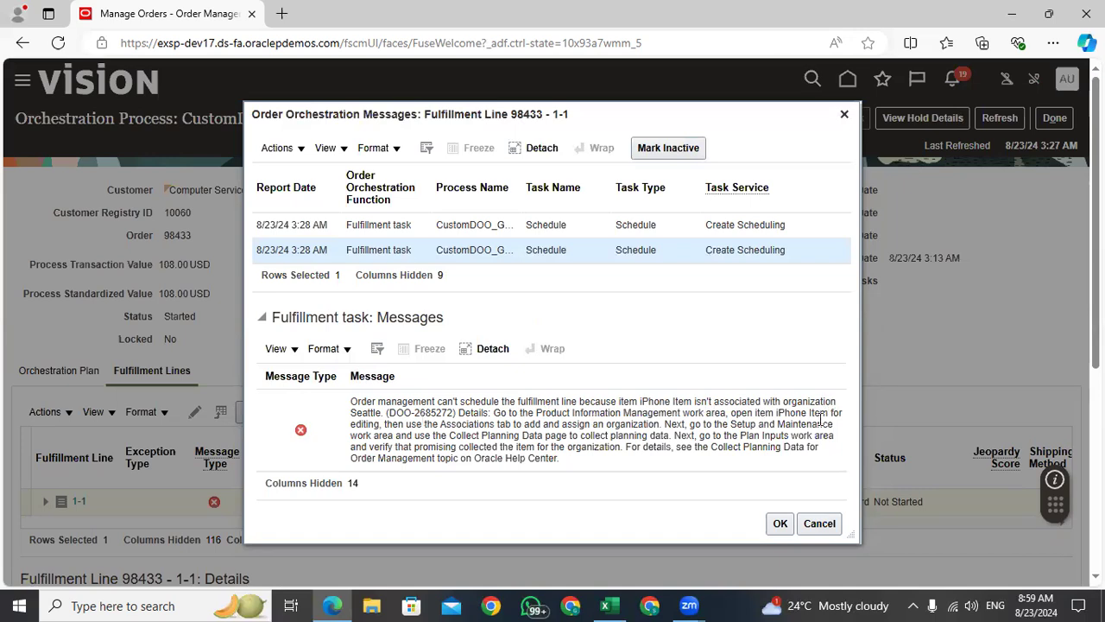
click(820, 524)
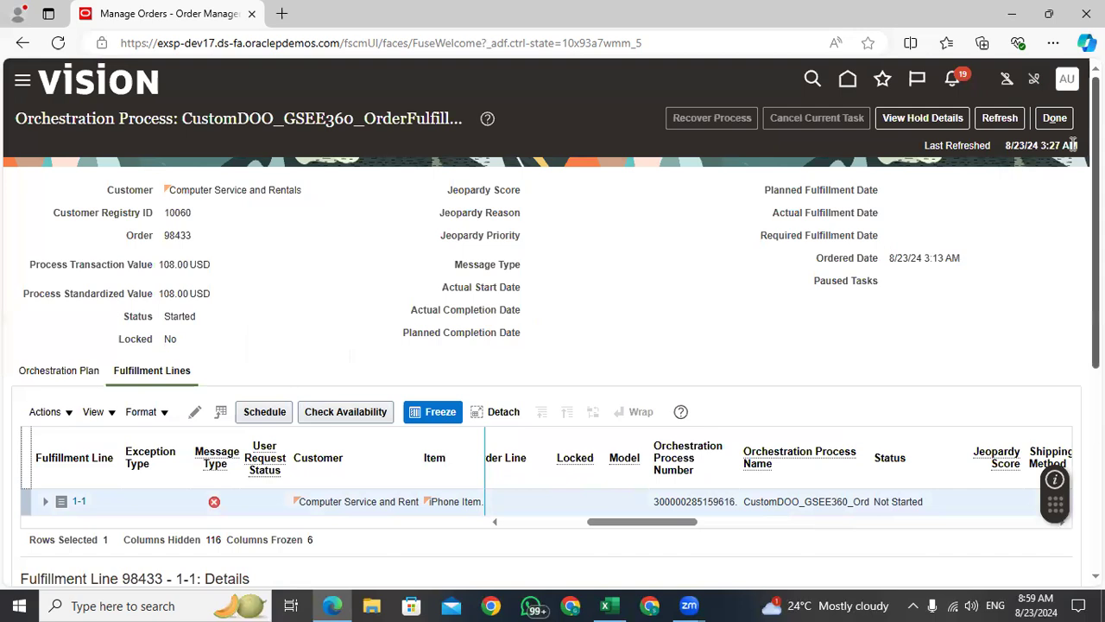
Go to the Plan Inputs work area and search for items whose name starts with "Iphone" to check their organizations.
click(849, 81)
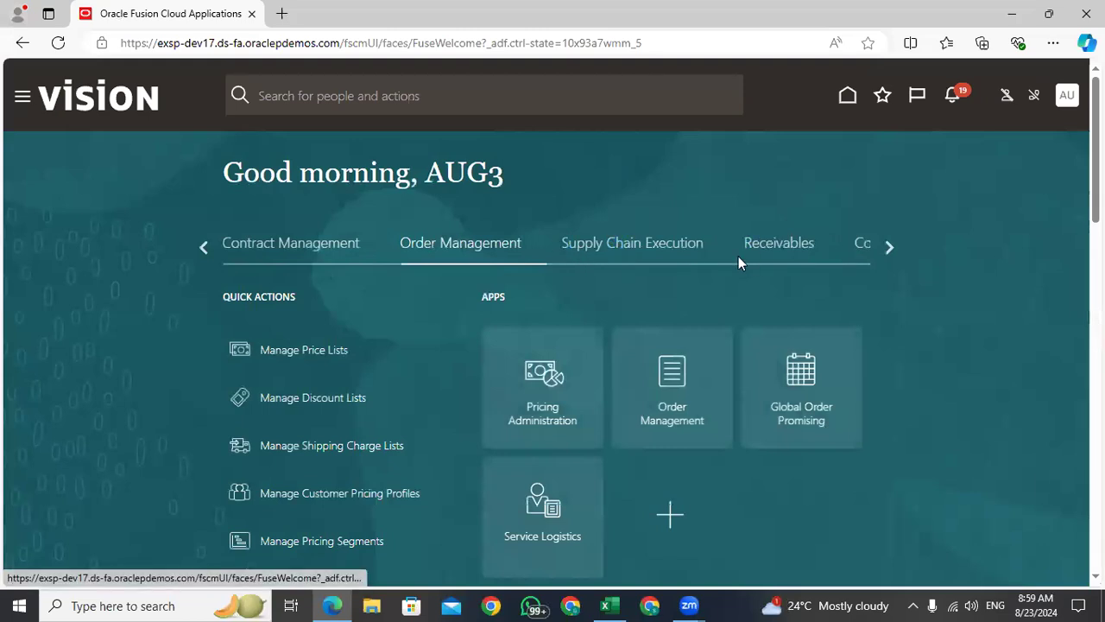
click(891, 246)
click(393, 245)
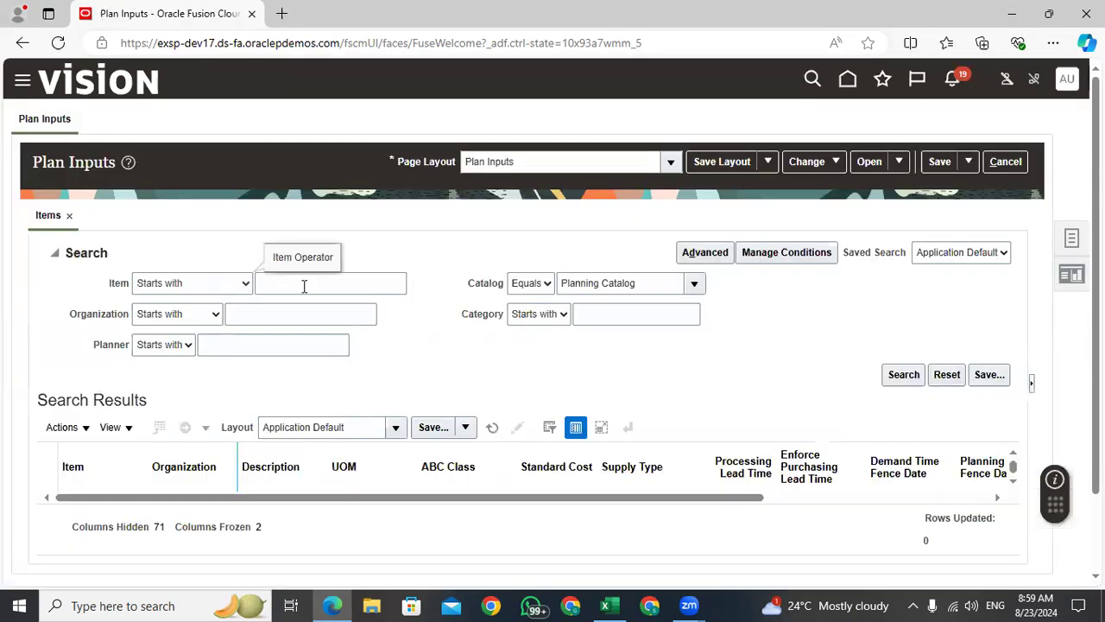
click(304, 285)
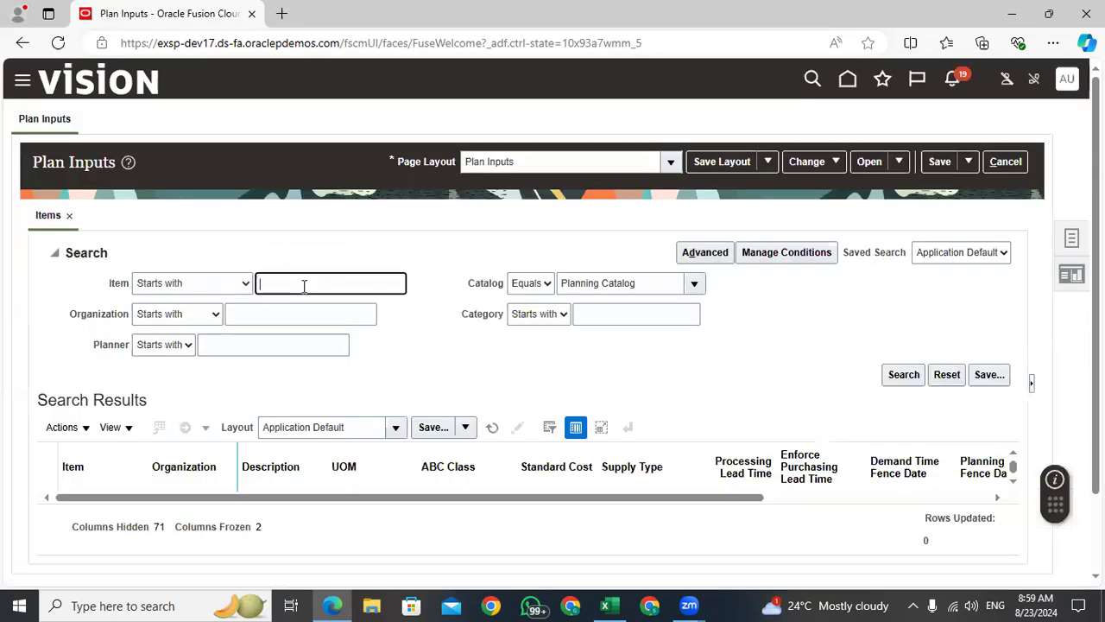
text(Iphone)
key(Return)
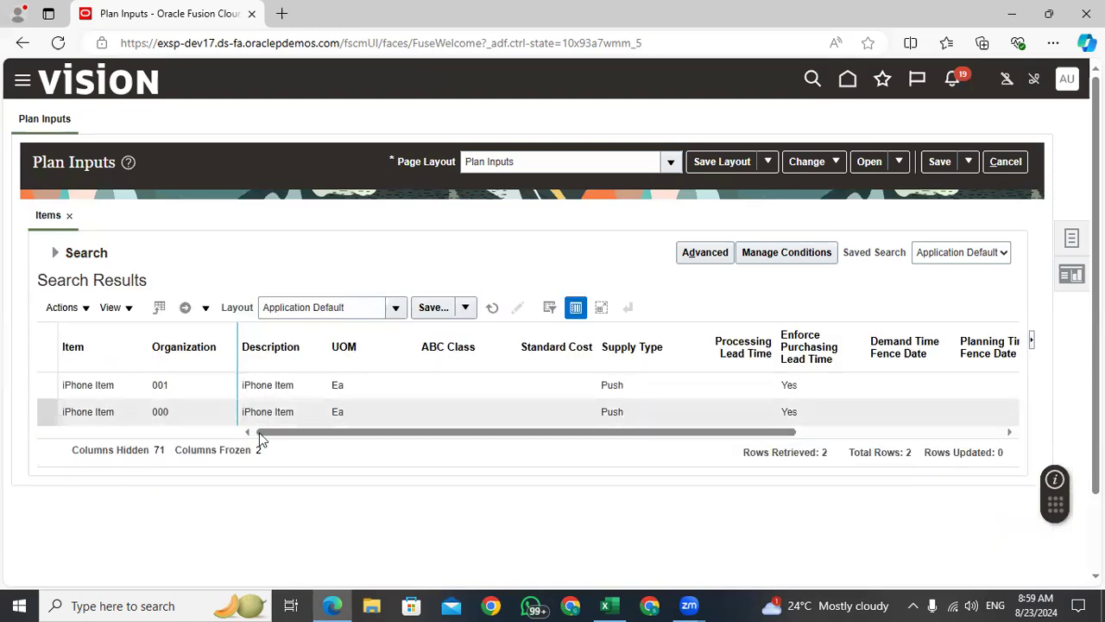
drag(323, 436, 230, 449)
Start a Collect Planning Data process with source system OPS and collection type Targeted.
click(1071, 242)
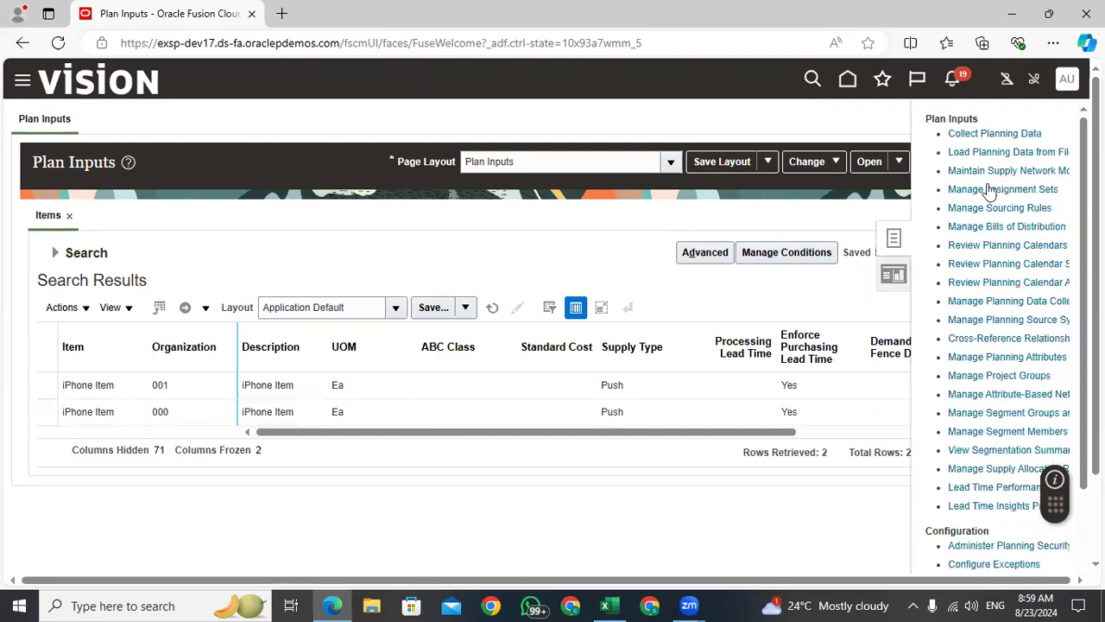
click(999, 134)
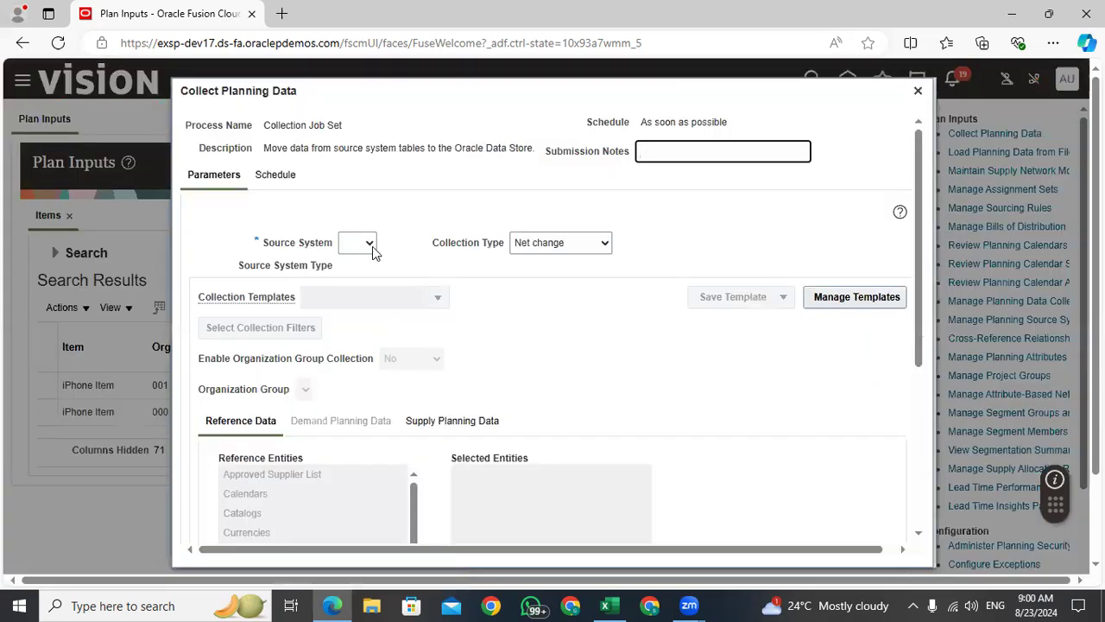
click(370, 243)
click(361, 278)
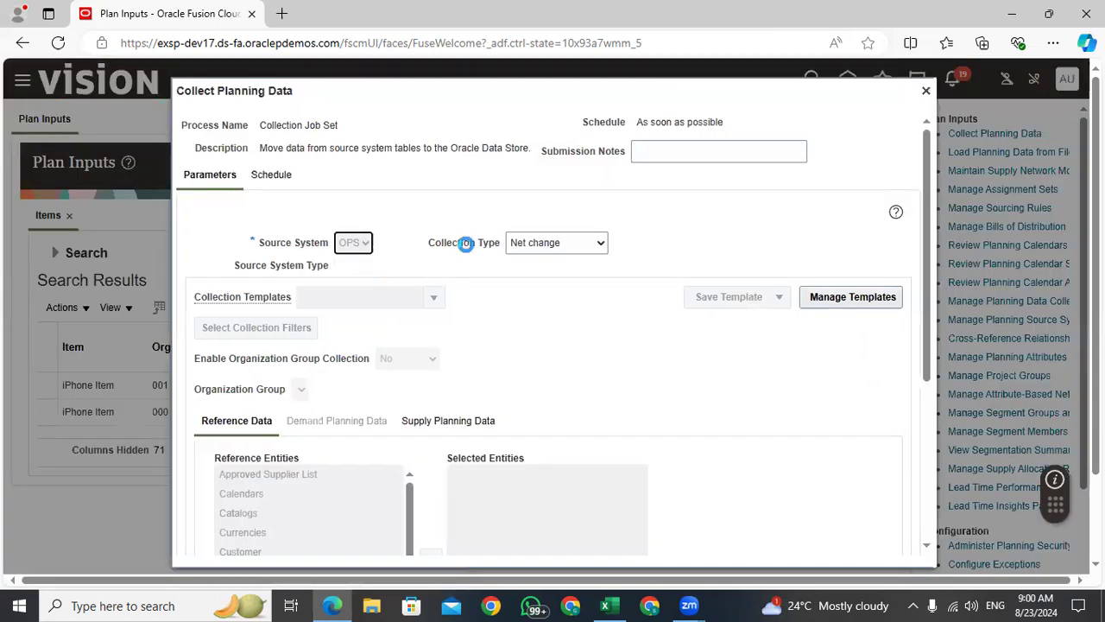
click(574, 243)
click(547, 263)
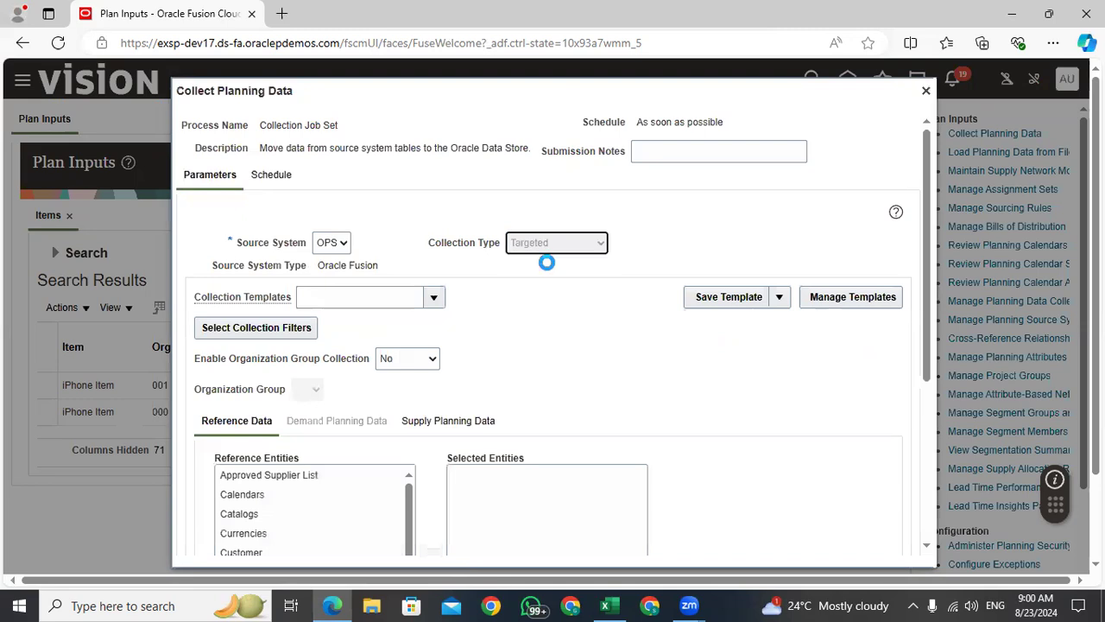
Add On Hand to the selected supply planning entities for the collection.
scroll(542, 273, down, 3)
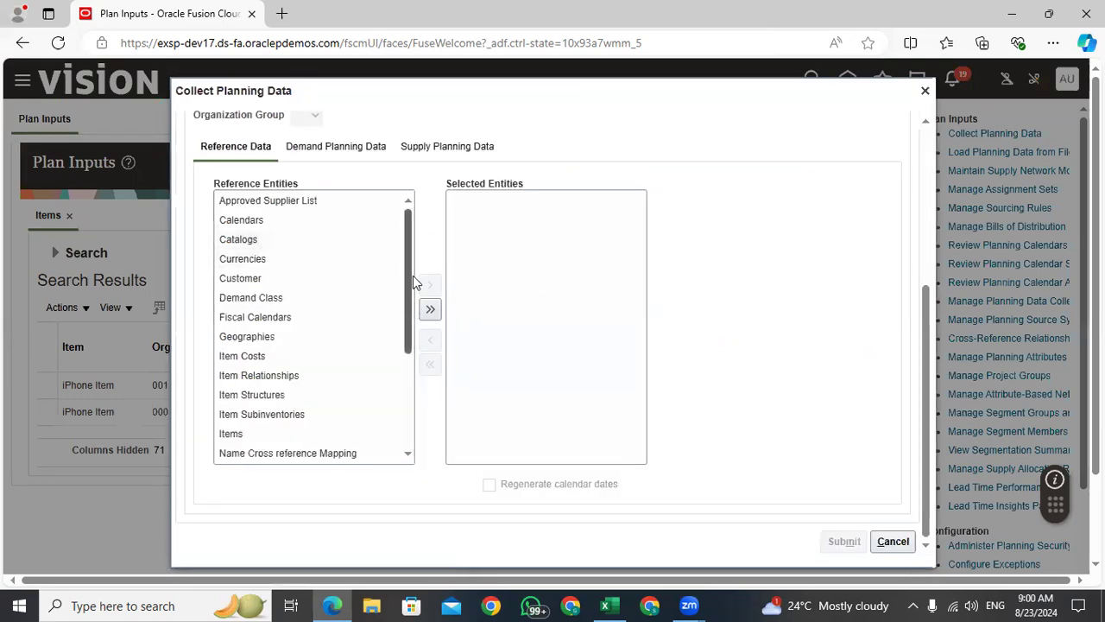
drag(411, 270, 418, 263)
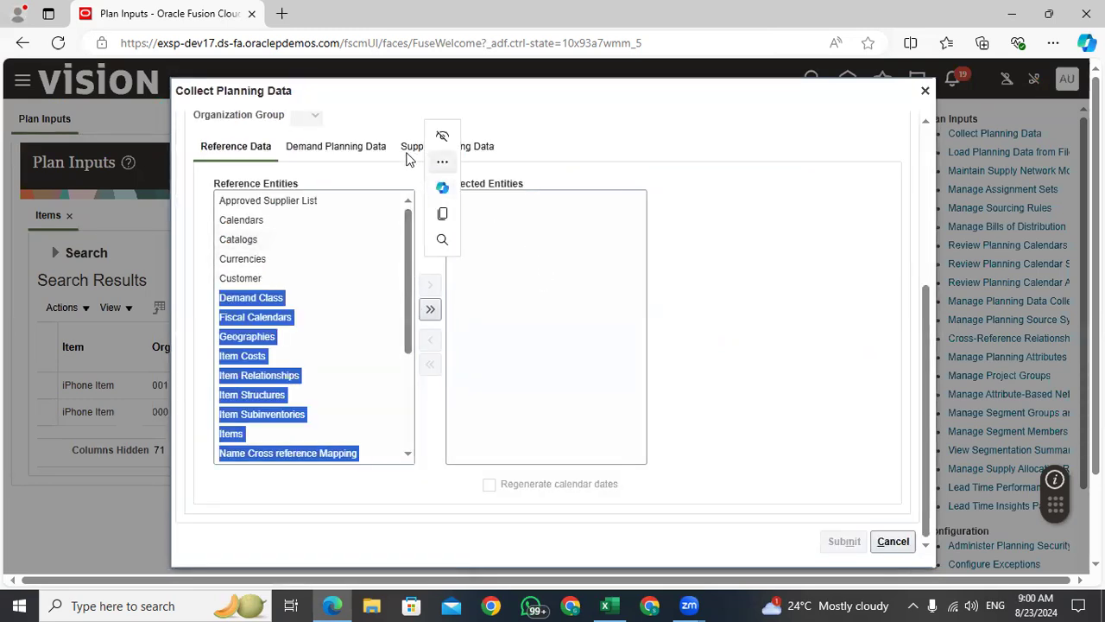
click(410, 147)
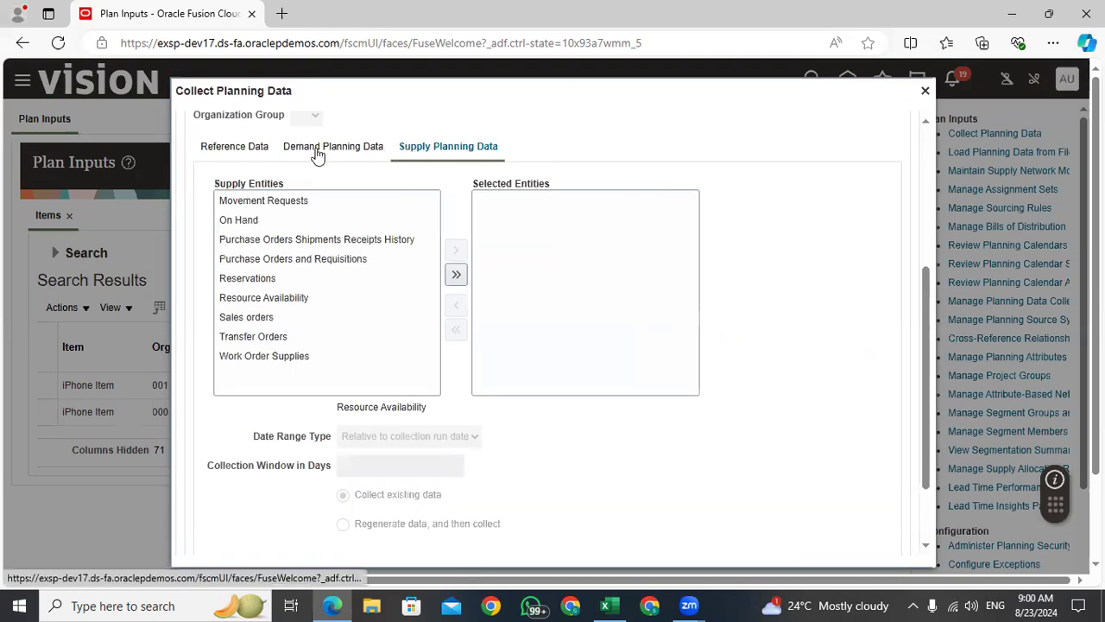
click(264, 259)
ctrl+click(292, 219)
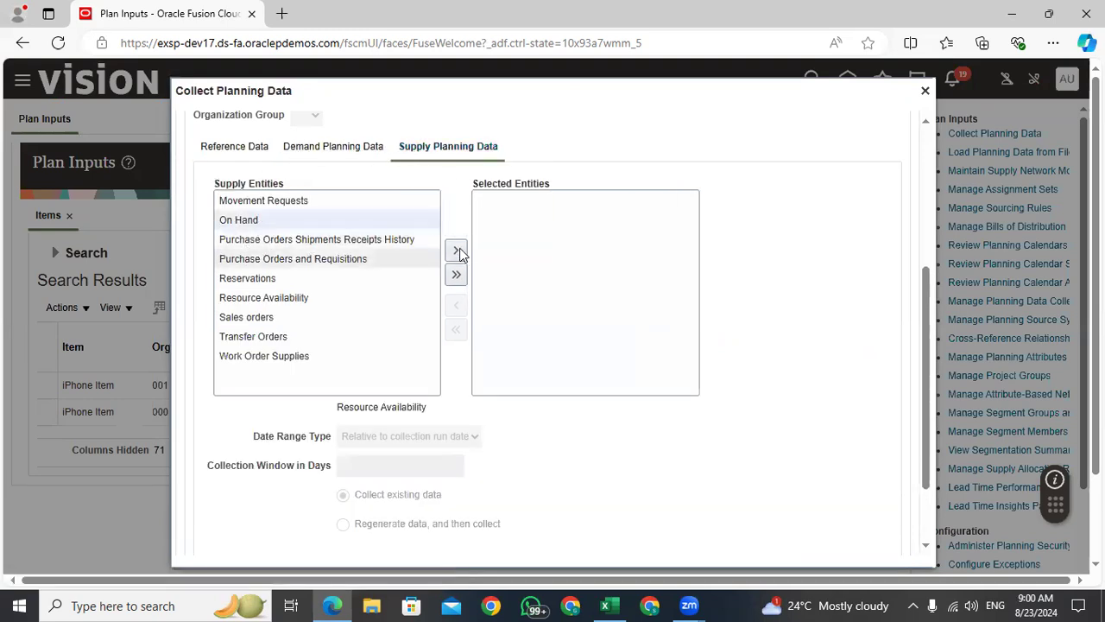
click(456, 251)
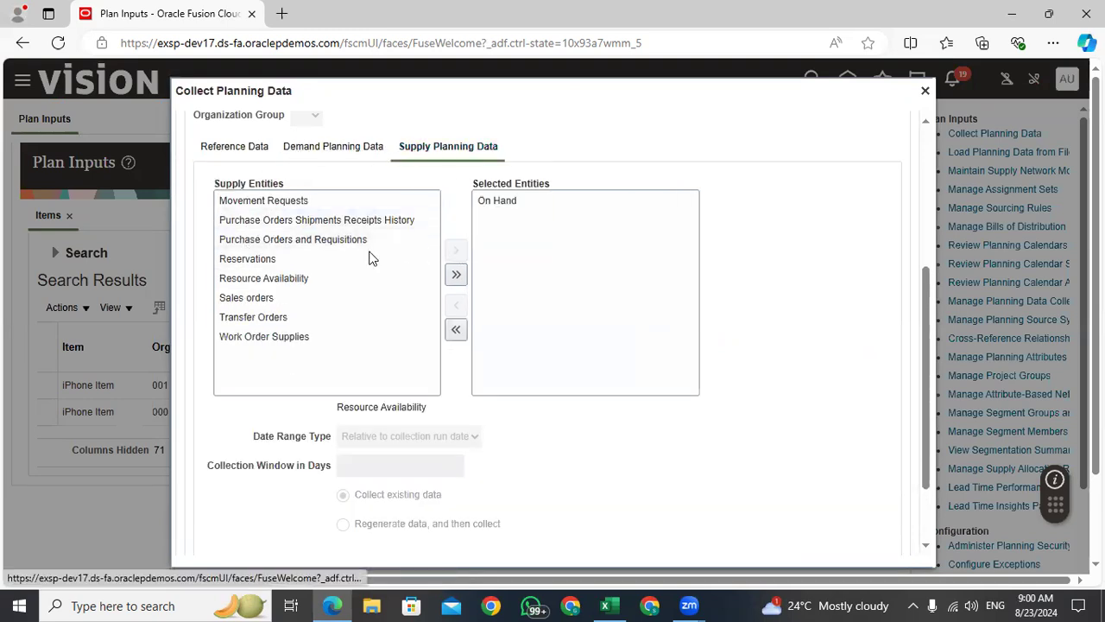
Add Items and Order Orchestration Reference Objects to the selected reference entities, and submit the data collection.
click(229, 152)
scroll(405, 275, down, 2)
click(254, 354)
click(430, 285)
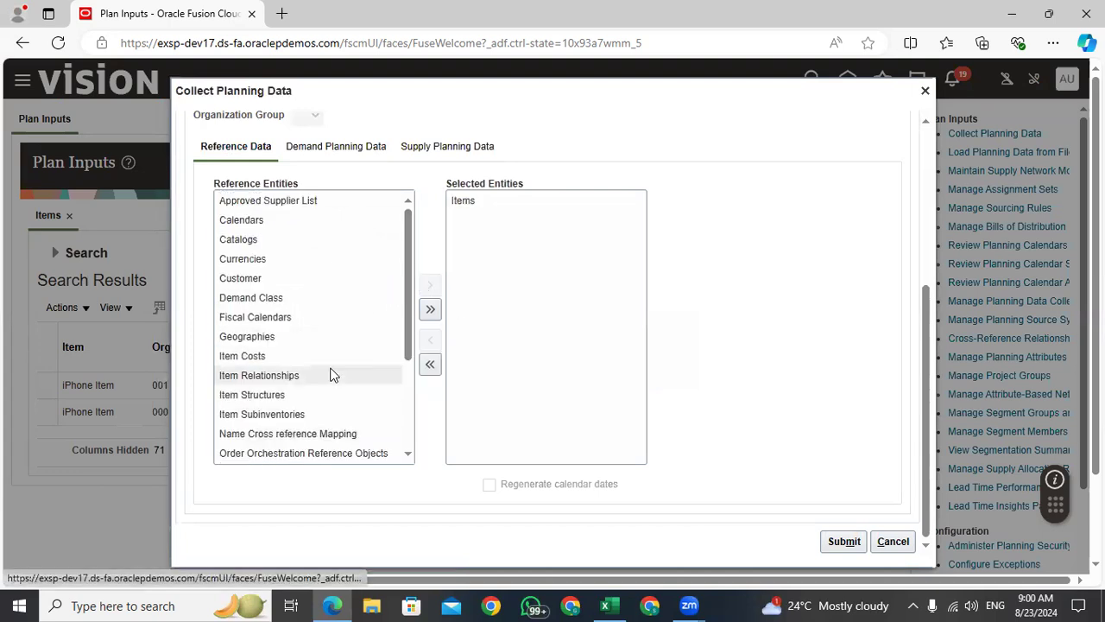
scroll(411, 268, down, 3)
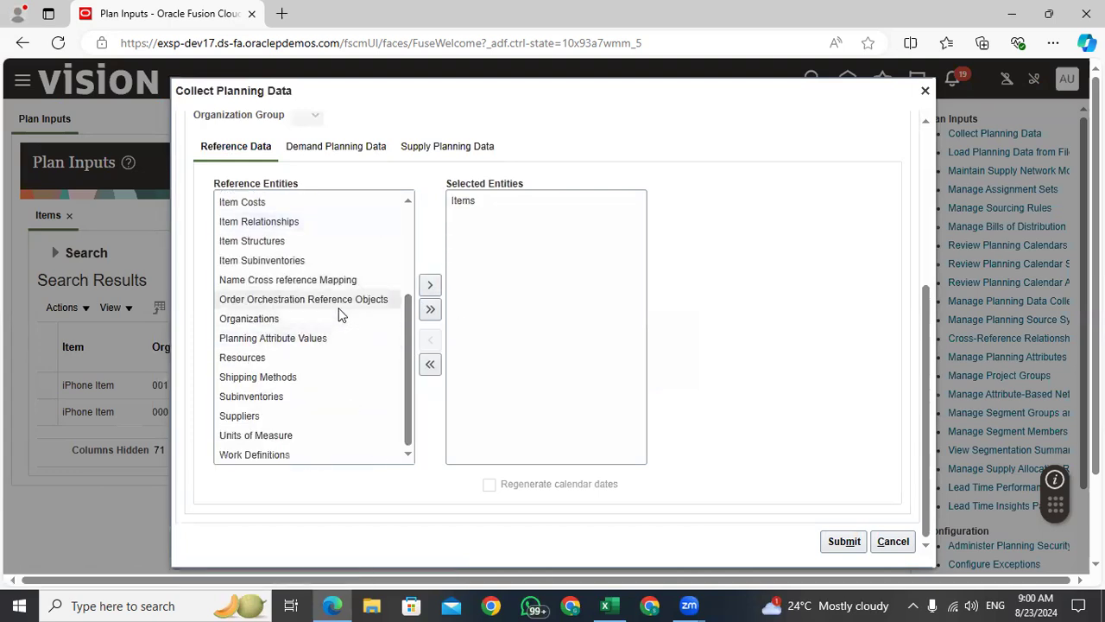
click(430, 285)
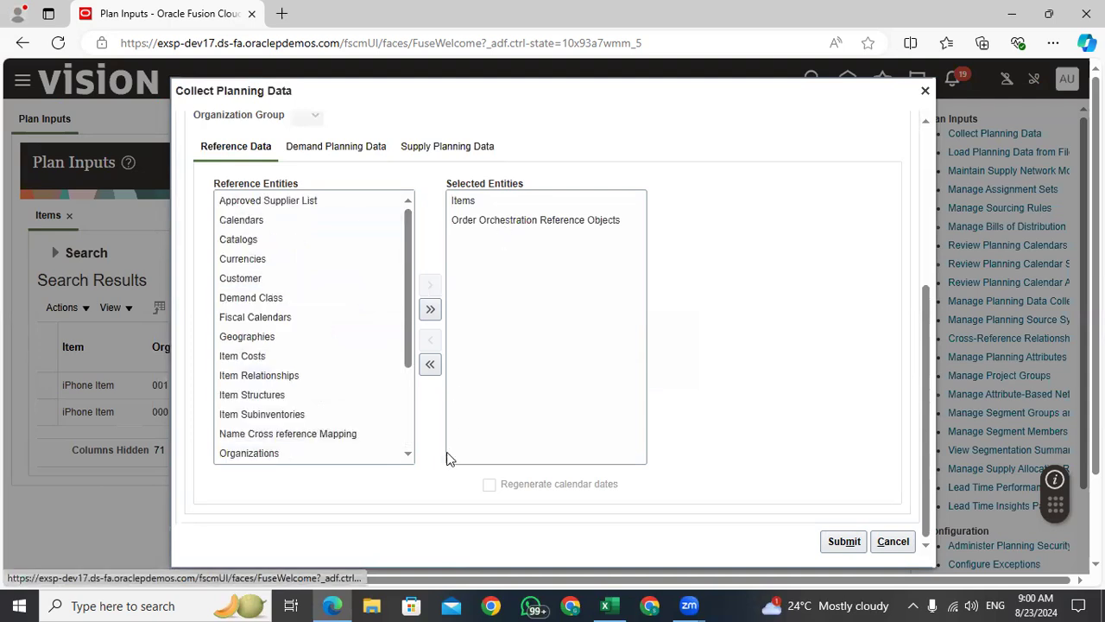
scroll(333, 328, down, 3)
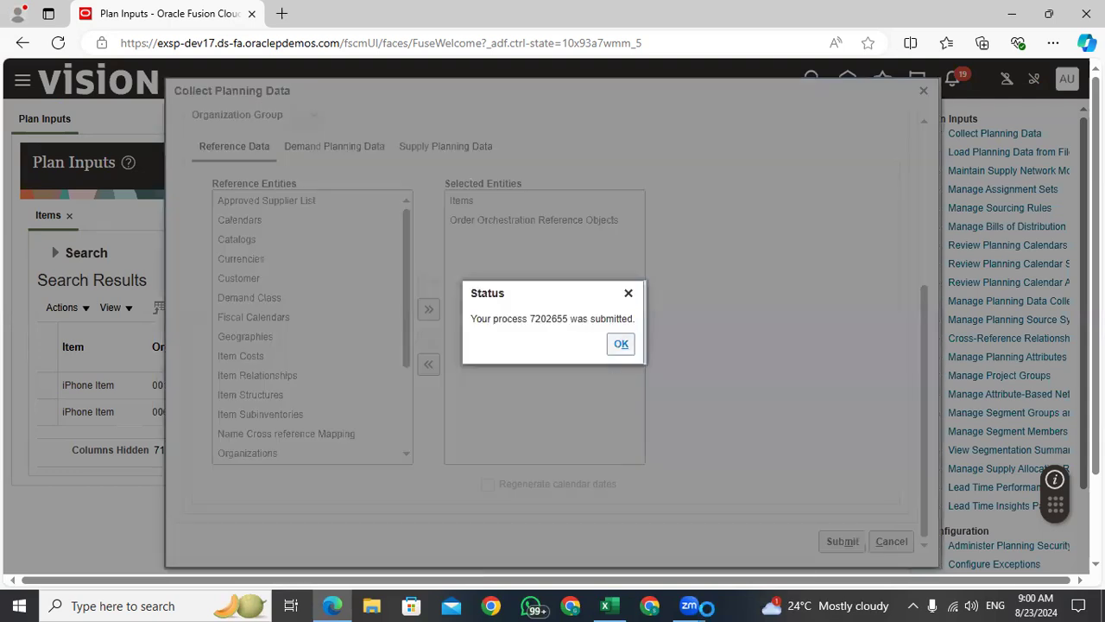
click(622, 344)
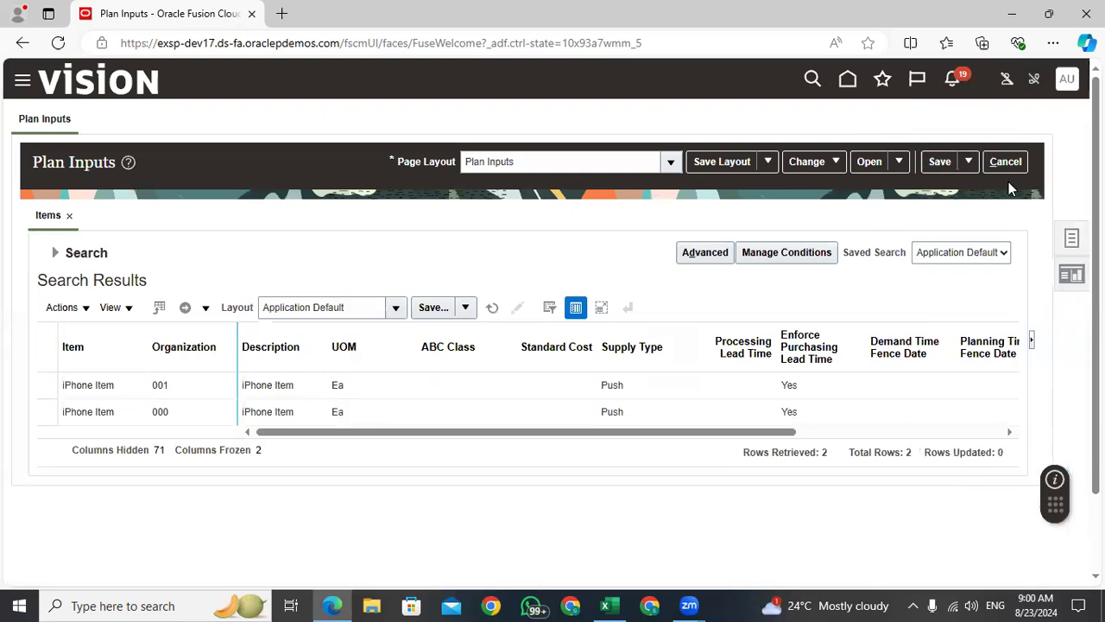
Save and leave Plan Inputs, and open the Scheduled Processes work area.
click(968, 162)
click(946, 190)
click(848, 79)
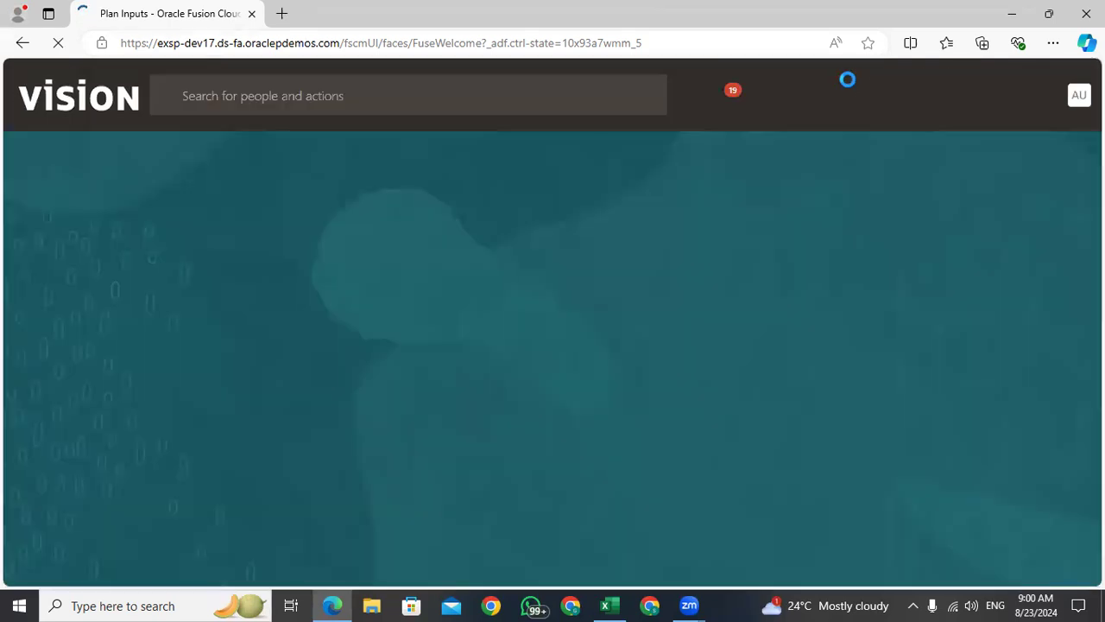
click(889, 248)
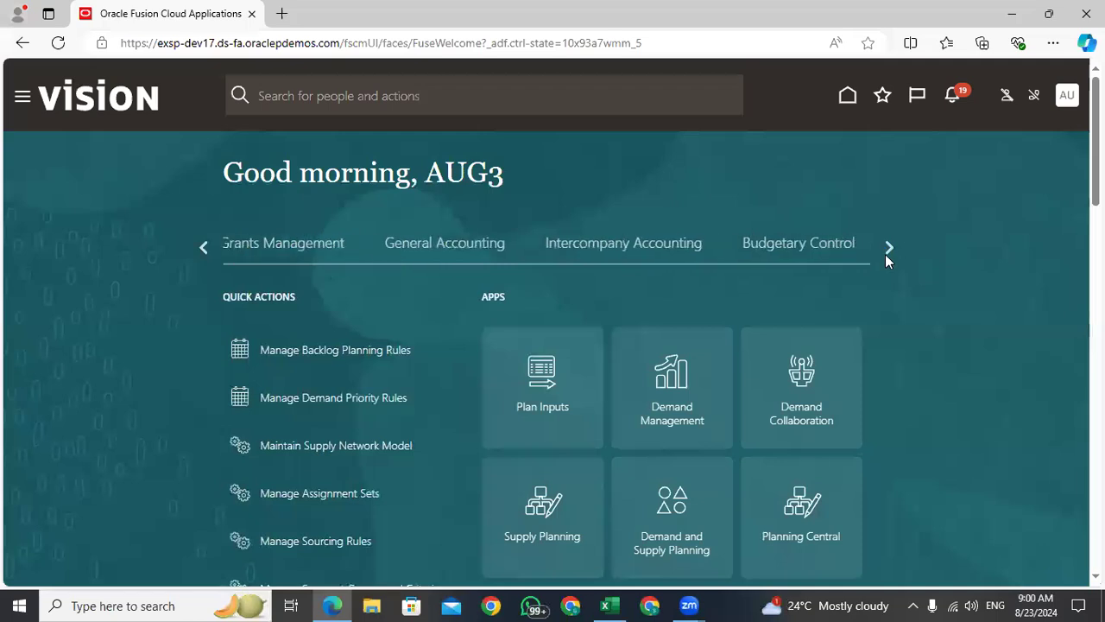
click(887, 248)
click(885, 248)
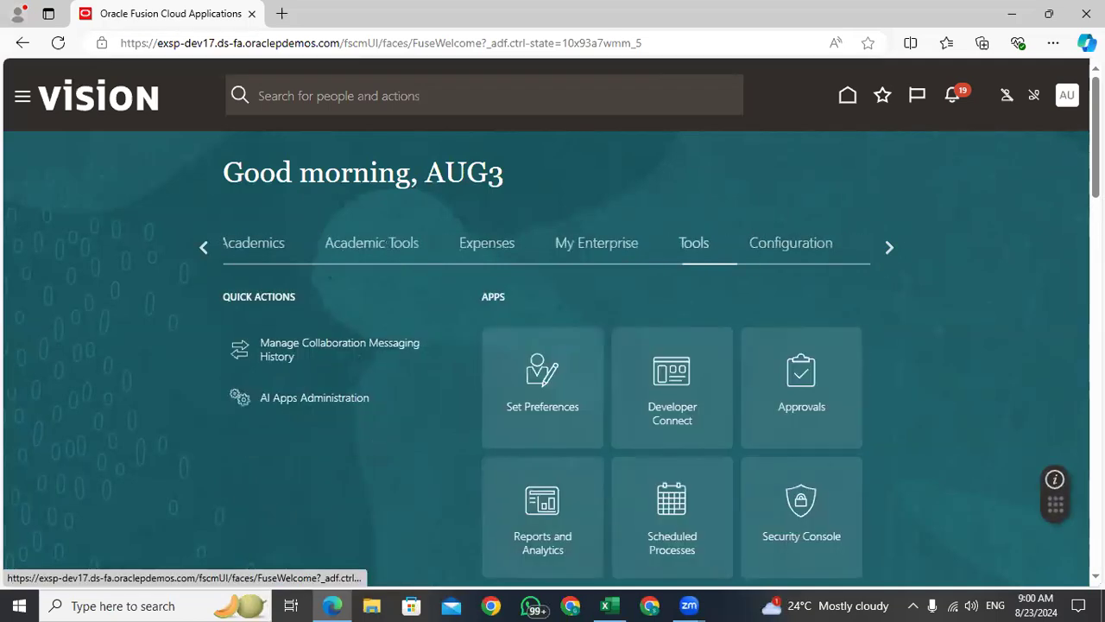
scroll(896, 419, down, 3)
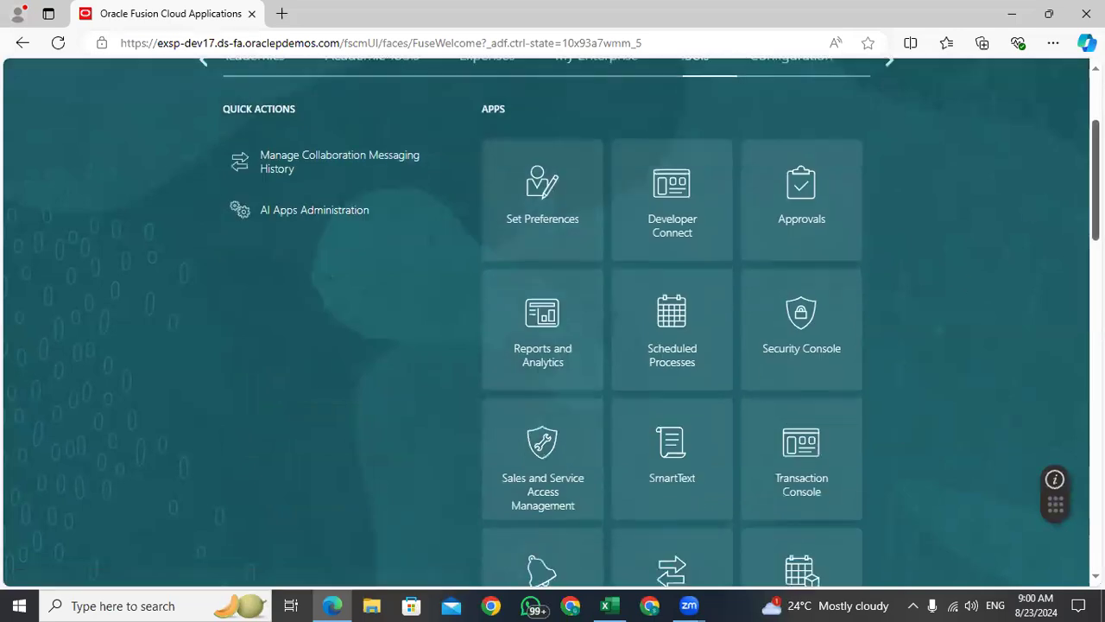
scroll(705, 409, down, 2)
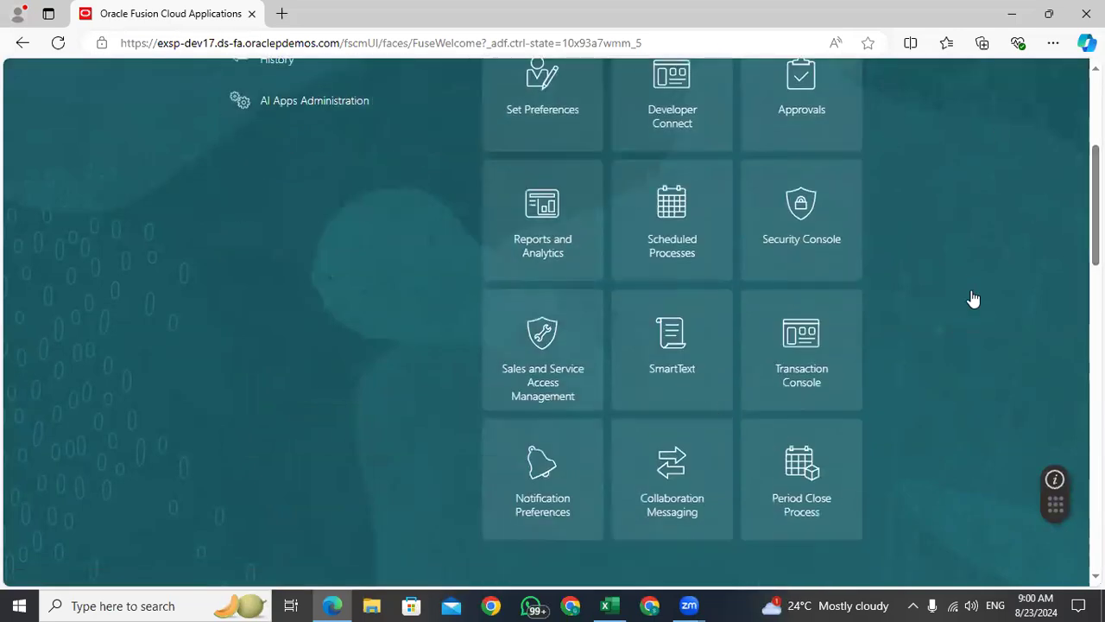
scroll(1074, 219, up, 1)
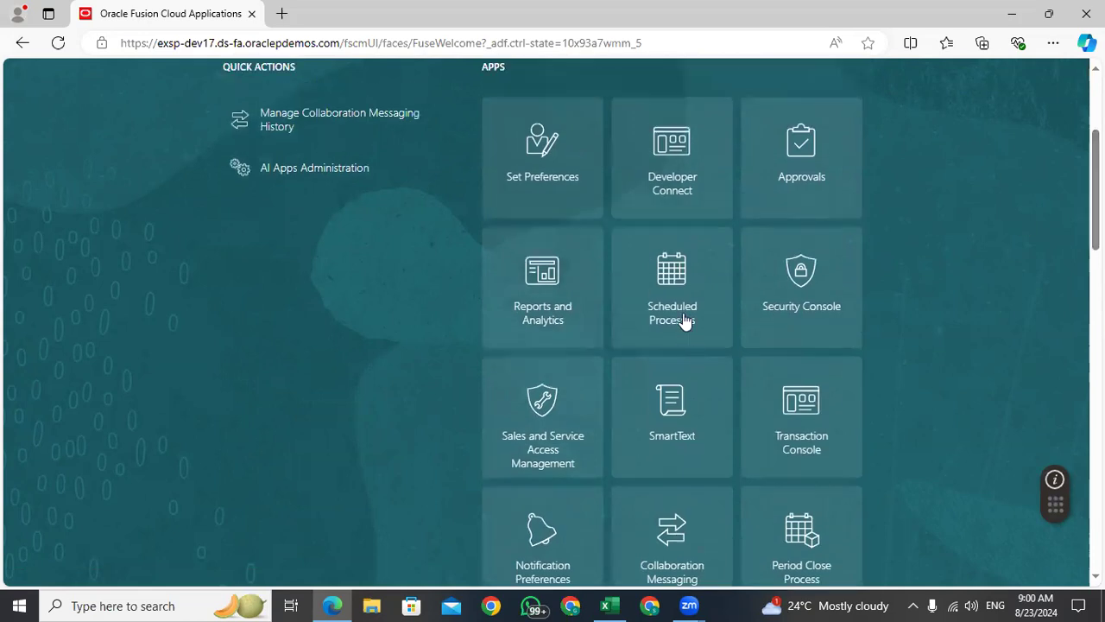
click(684, 321)
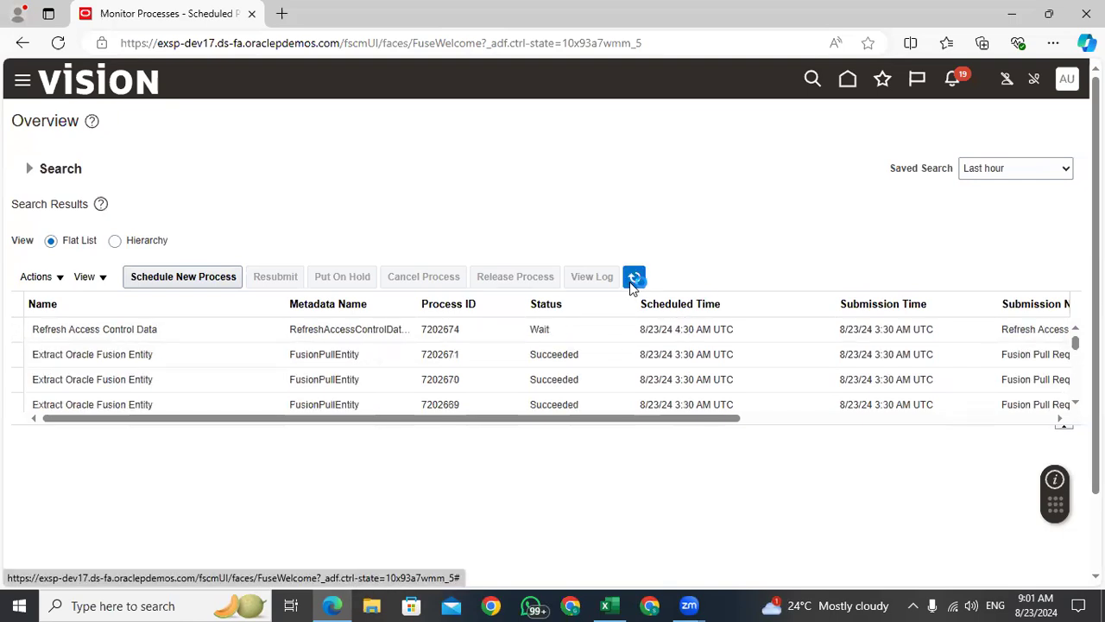
Schedule a new job process, finding Refresh and Start the Order Promising Server with the name search "Refresh%Order%".
click(195, 274)
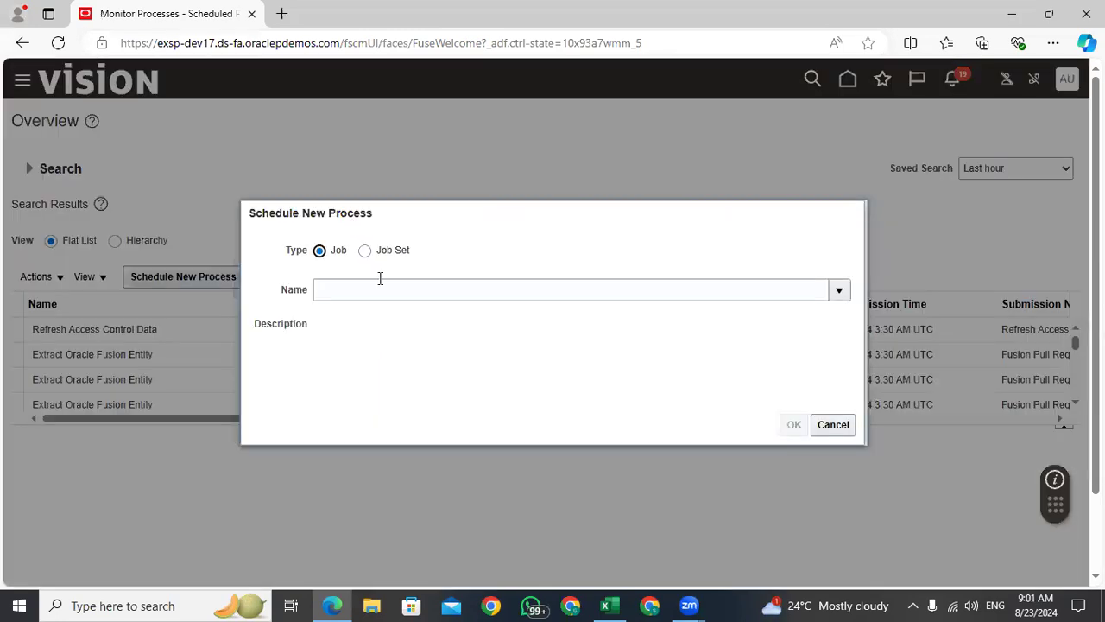
click(380, 286)
text(Refresh%Order%)
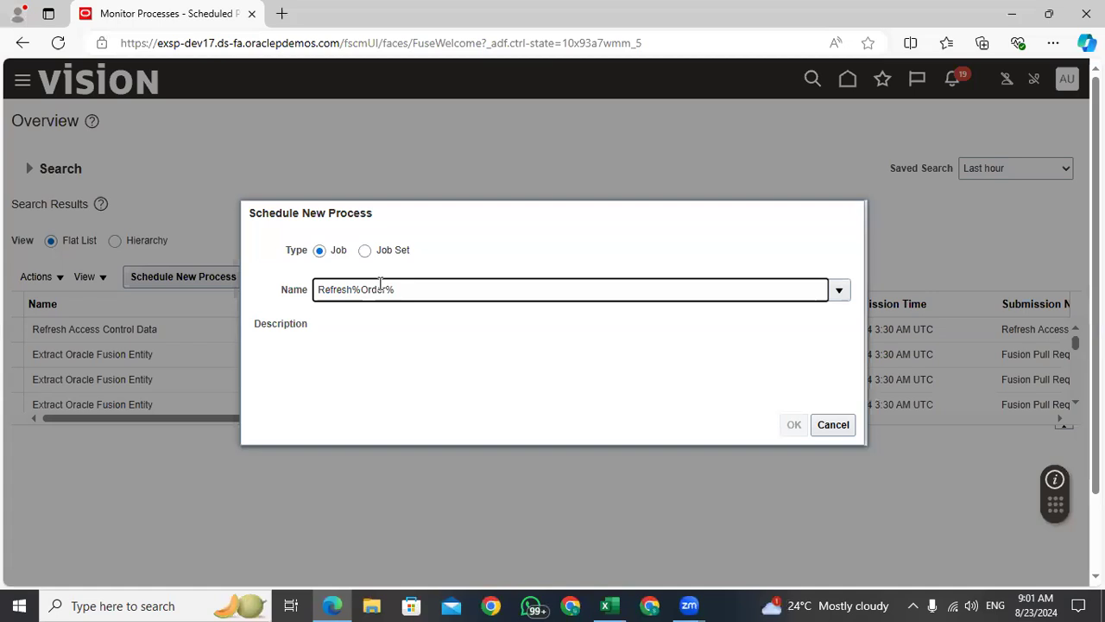
key(Tab)
click(774, 411)
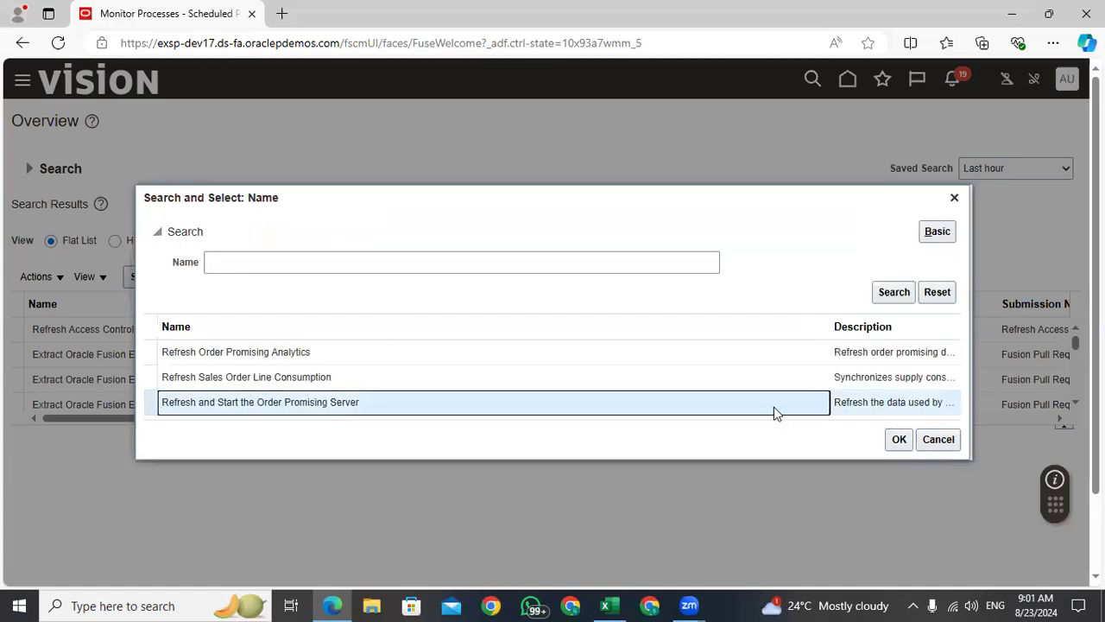
click(898, 440)
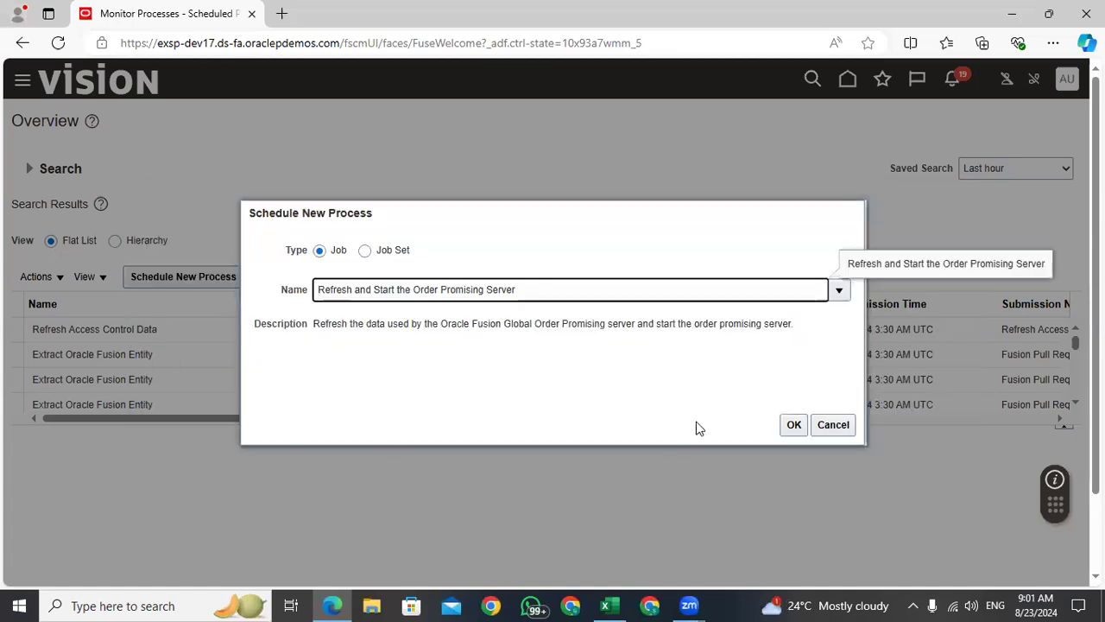
click(794, 424)
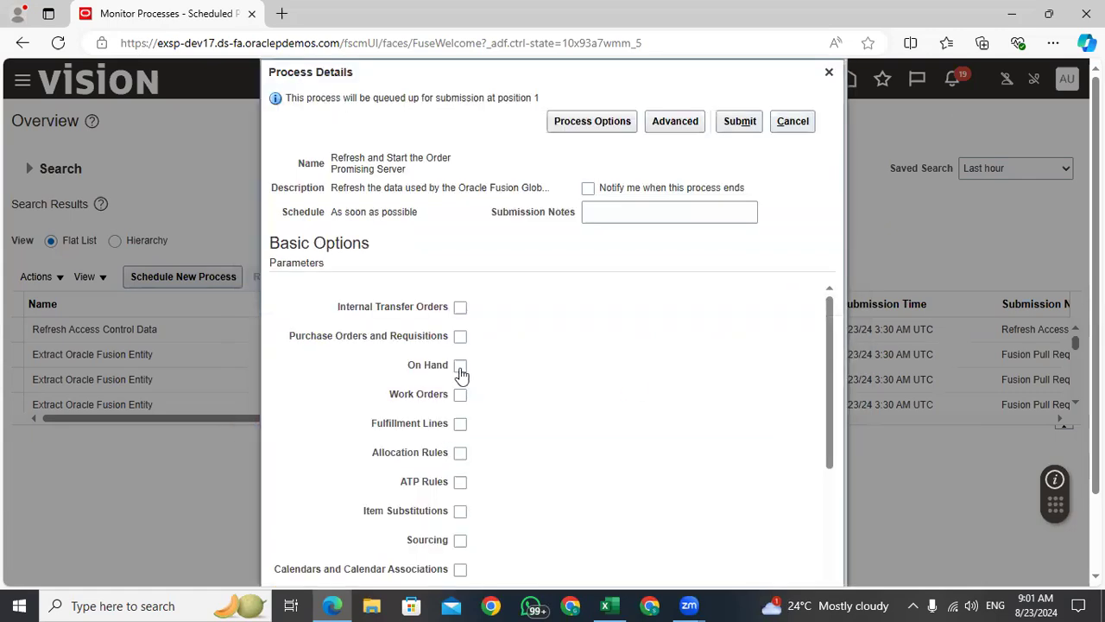
Include On Hand and Items in the parameters of the order promising server refresh.
scroll(459, 380, down, 3)
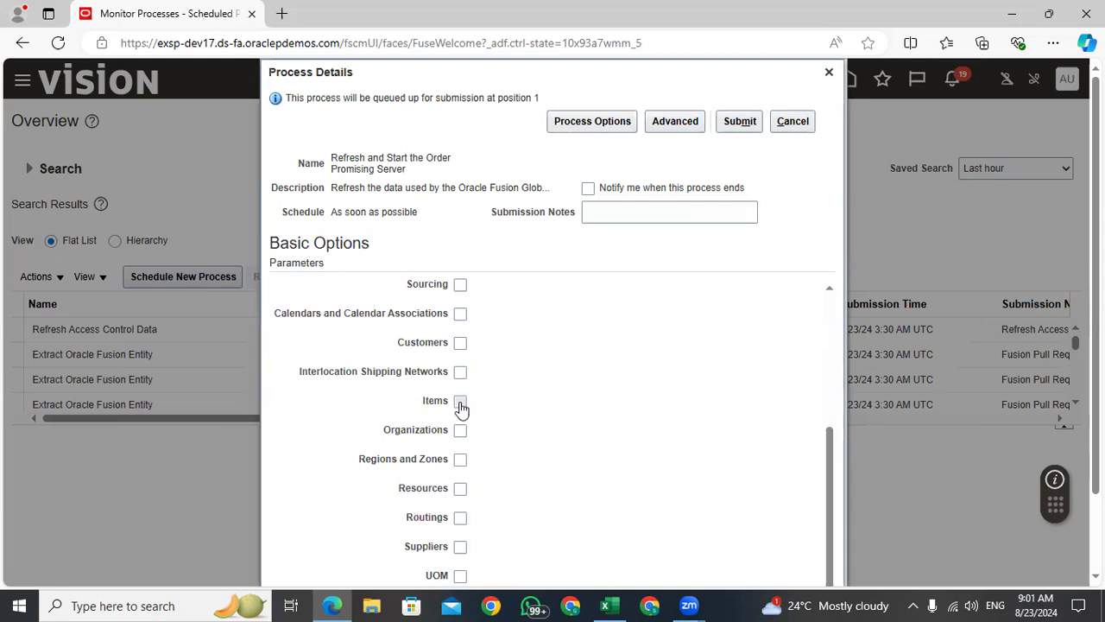
click(460, 403)
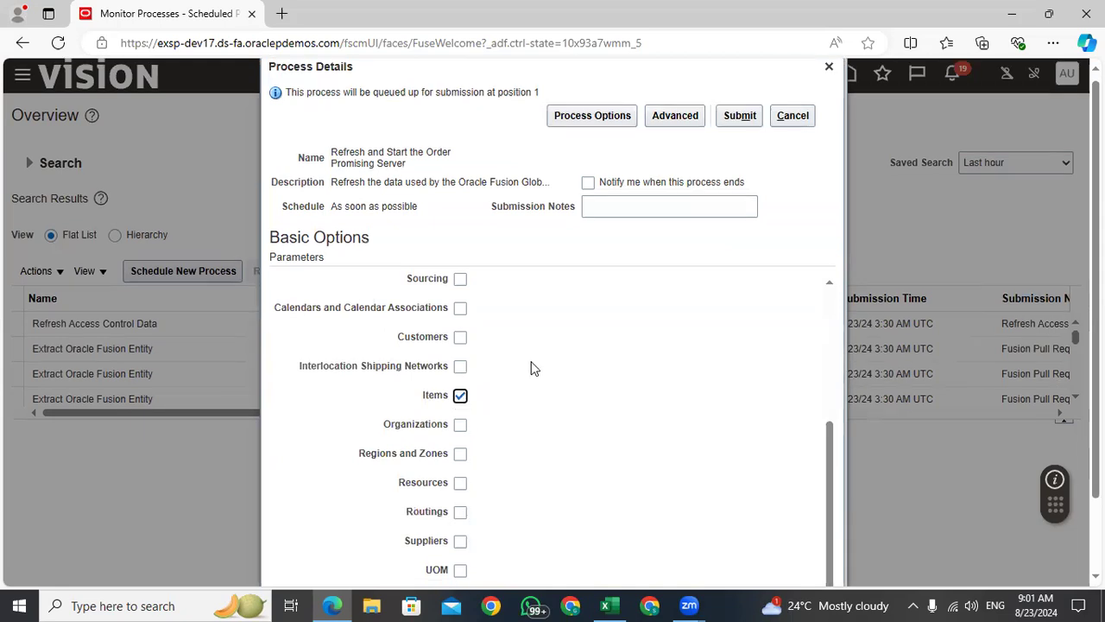
scroll(530, 366, up, 4)
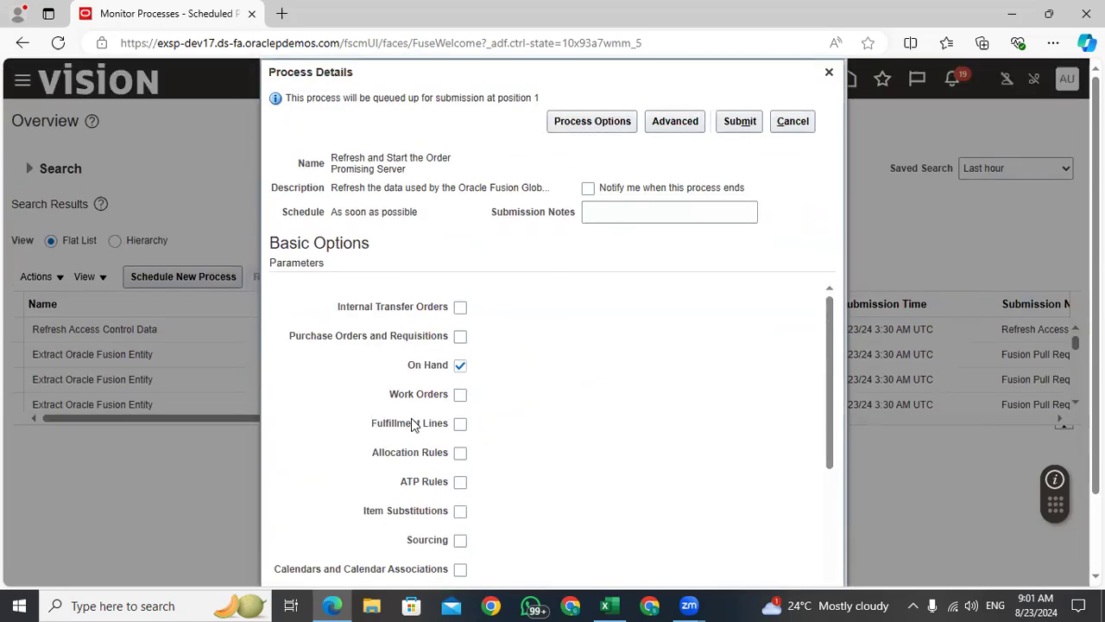
Submit the Refresh and Start the Order Promising Server process, and refresh the process list to monitor its status.
click(746, 125)
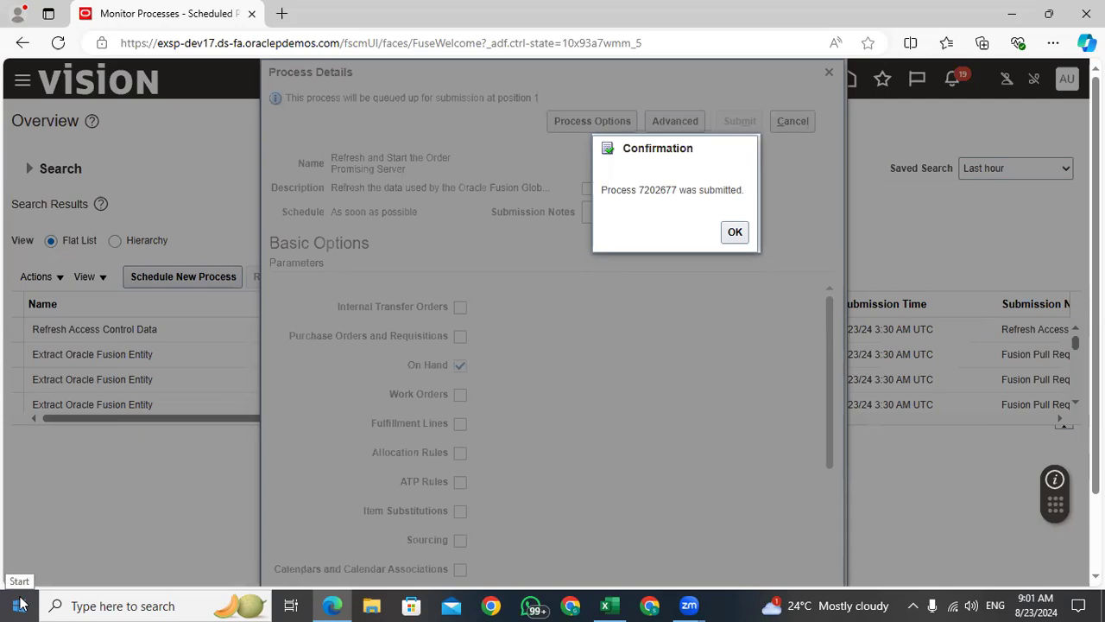
click(735, 233)
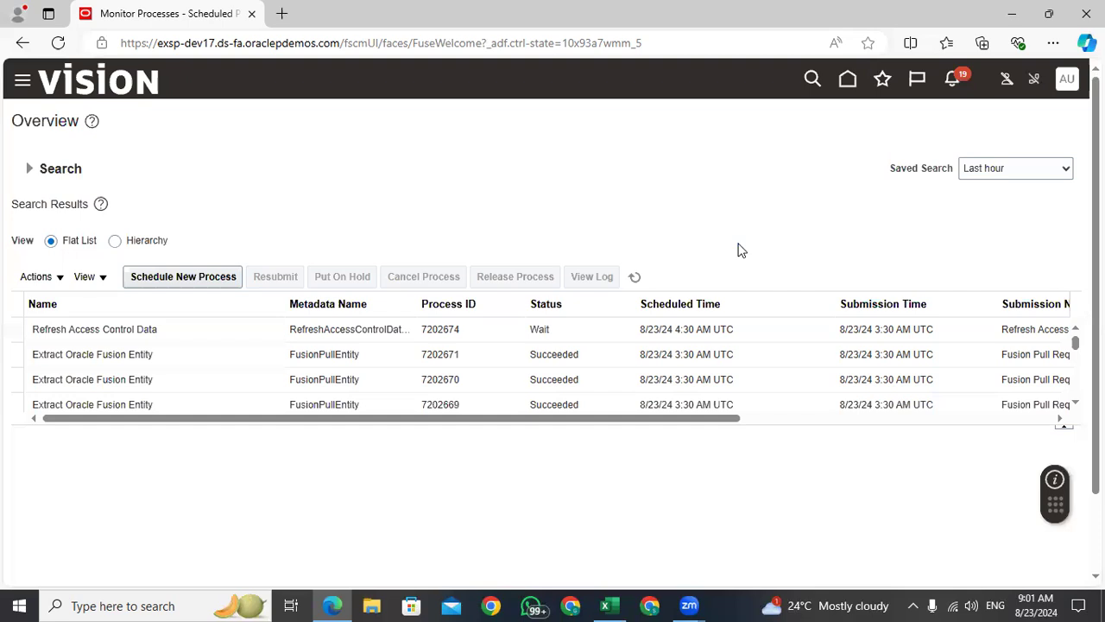
click(634, 277)
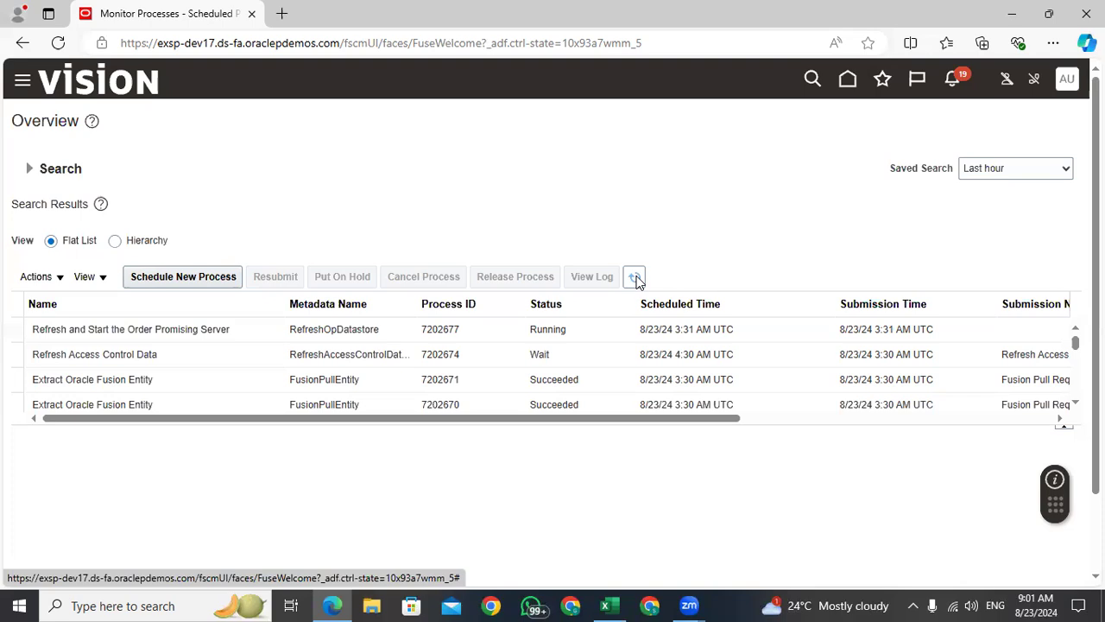
click(634, 277)
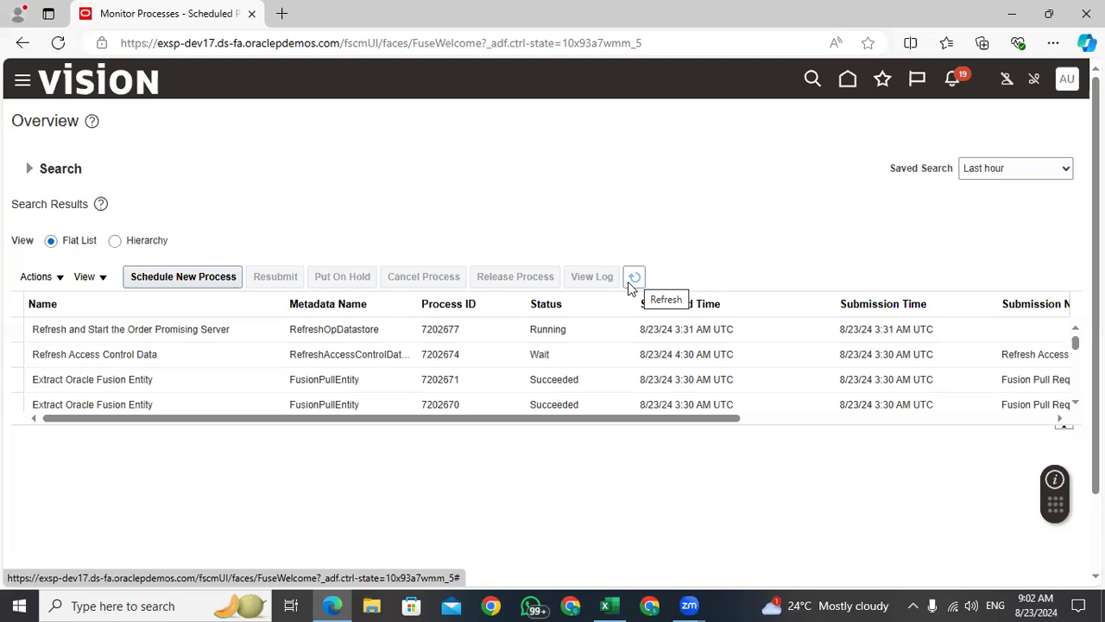
click(630, 285)
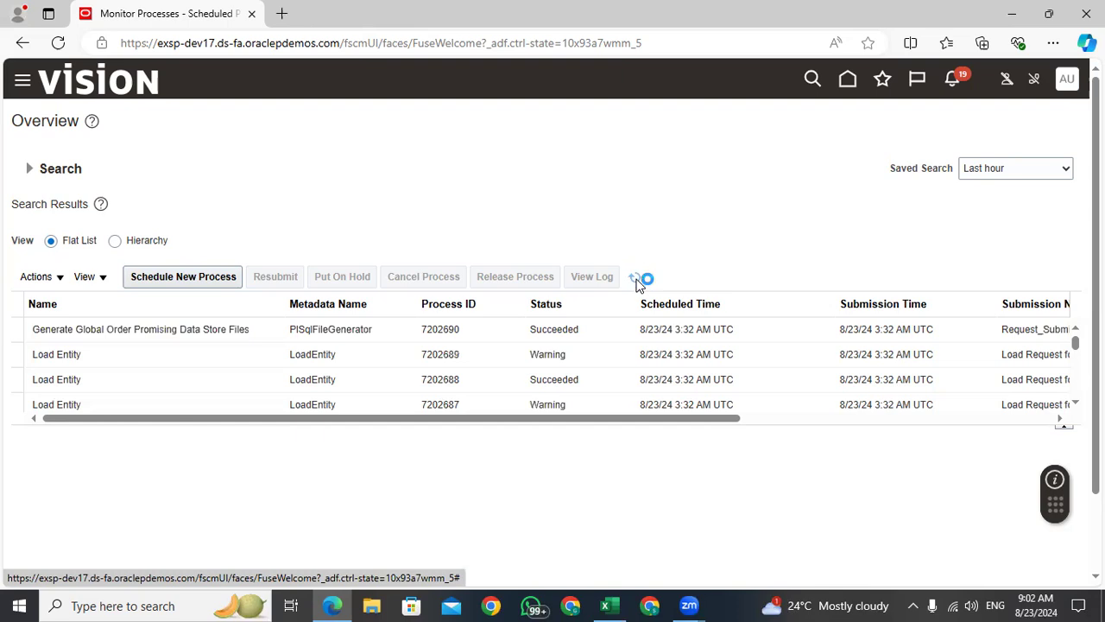
Return to the home page and open the Order Management work area.
click(849, 87)
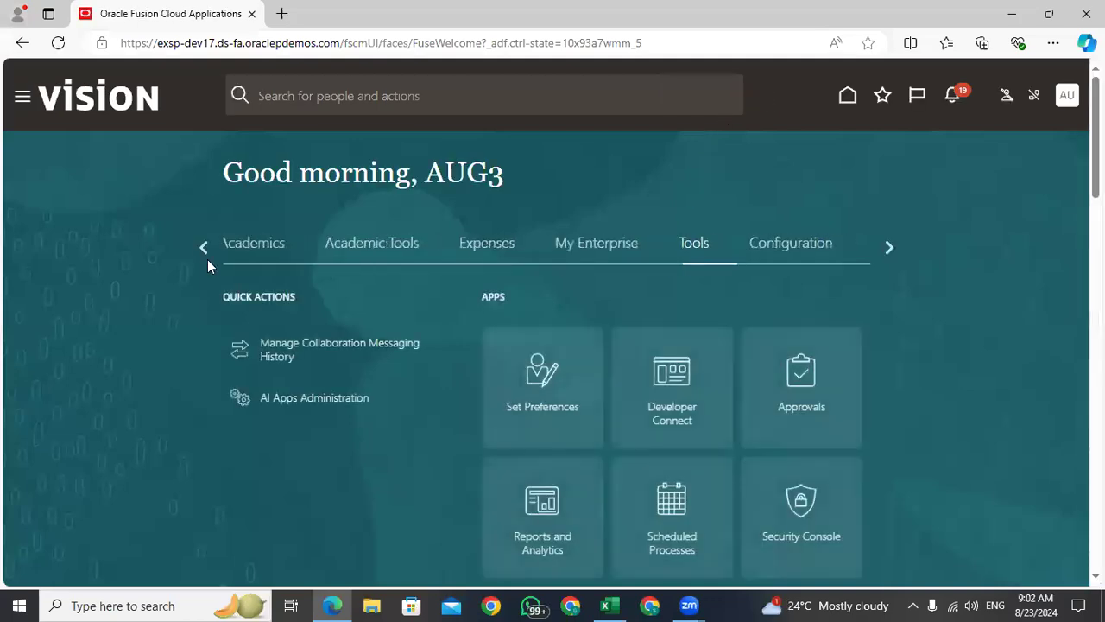
click(204, 247)
click(203, 247)
click(204, 247)
click(204, 247)
click(204, 247)
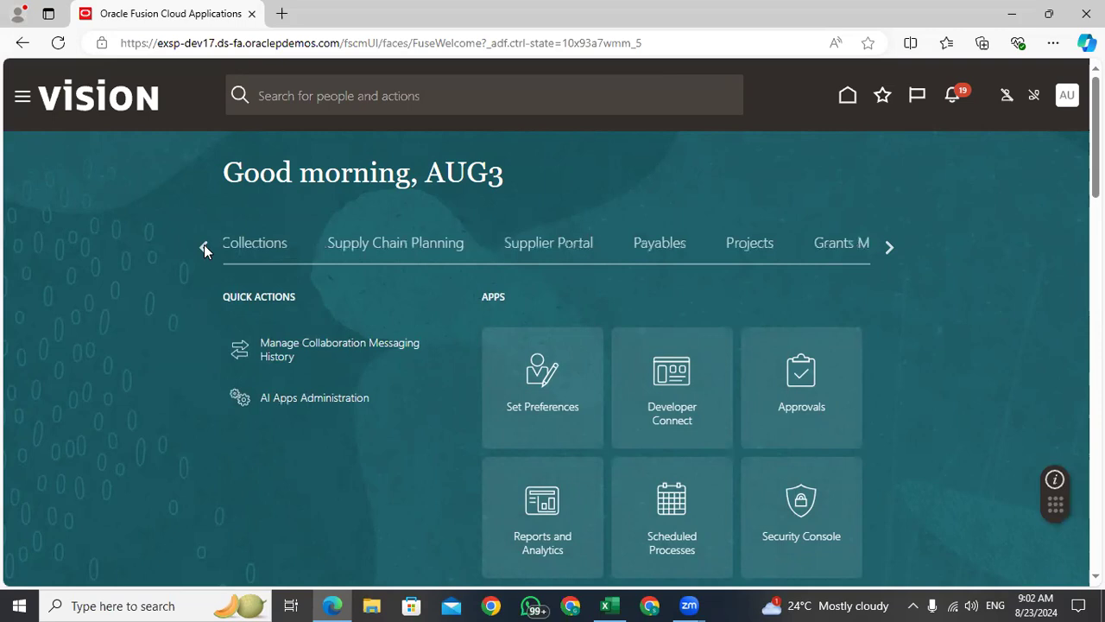
click(204, 247)
click(474, 245)
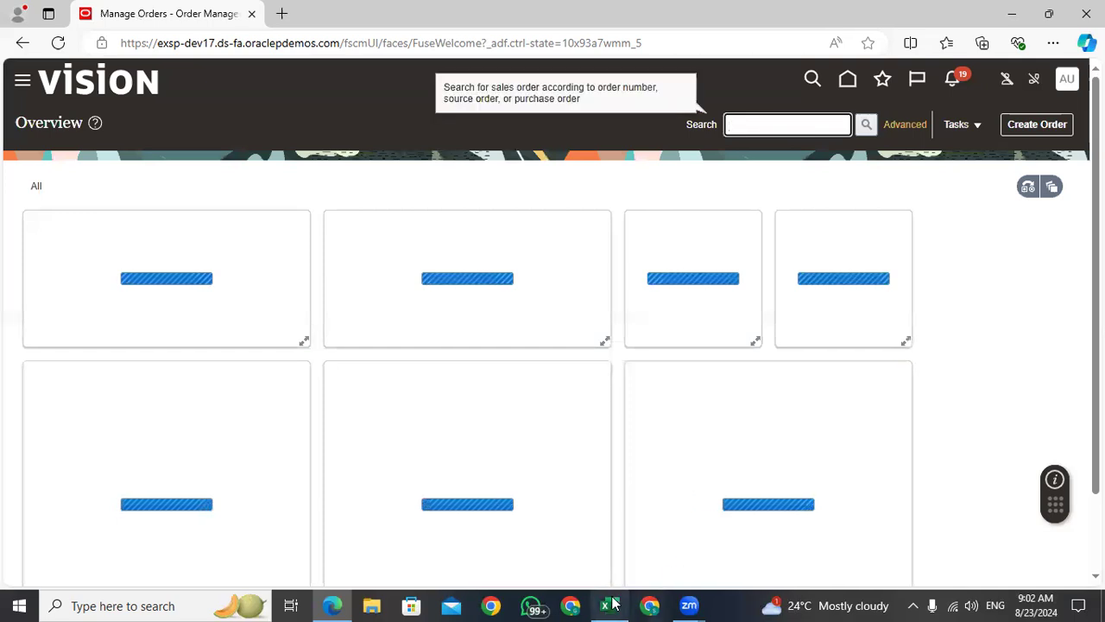
Copy the sales order number from cell D991 of the Excel workbook and search for that order in Order Management.
click(607, 605)
click(593, 464)
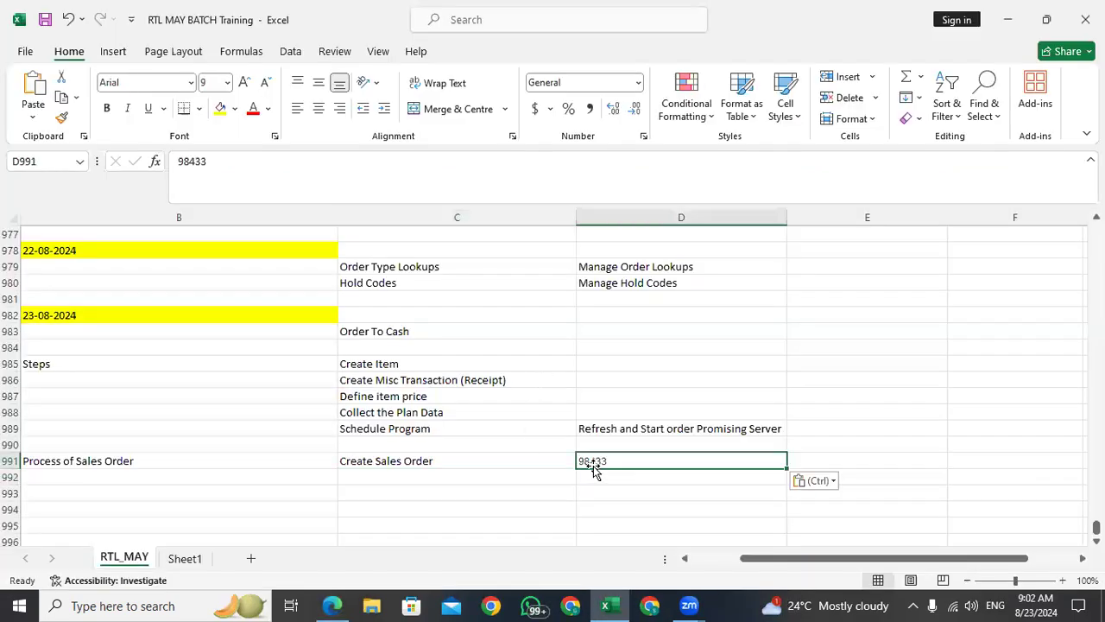
key(ctrl+c)
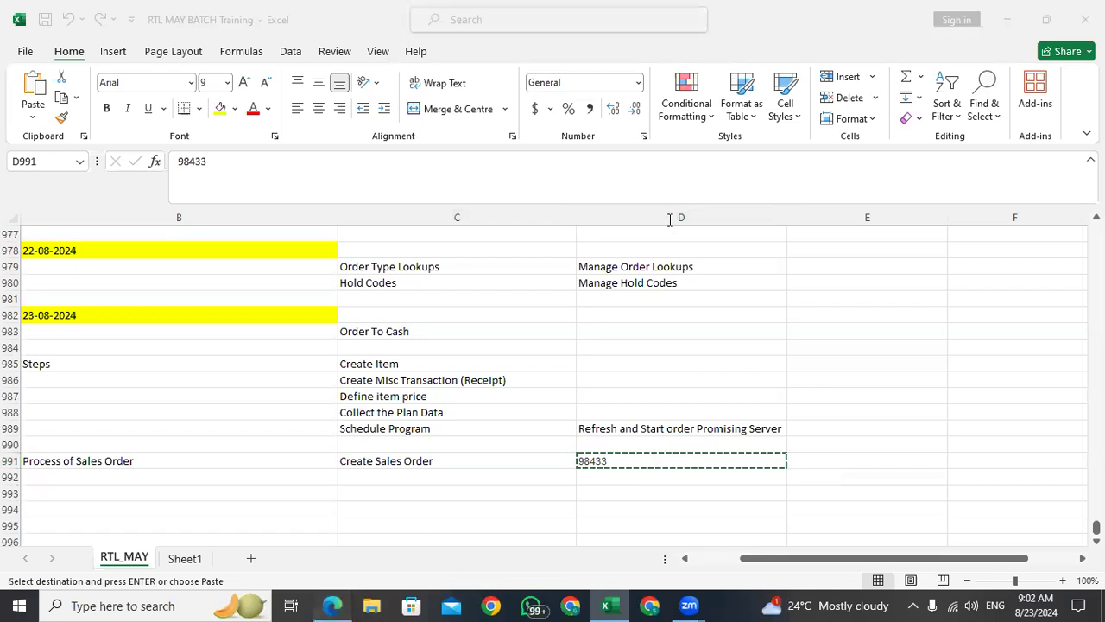
click(343, 605)
key(ctrl+v)
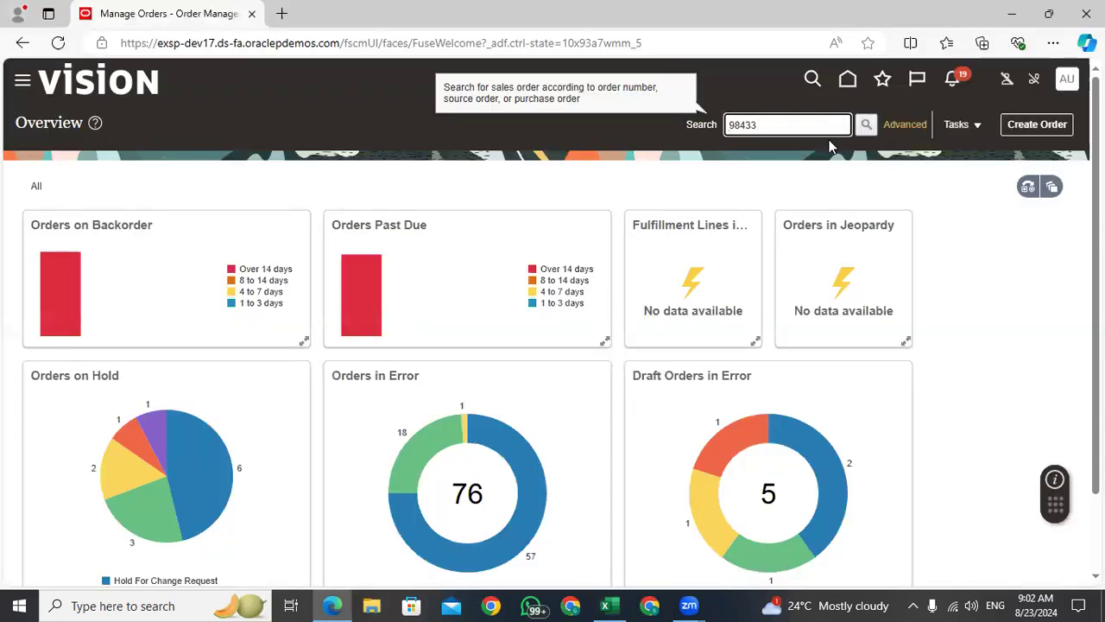
click(866, 124)
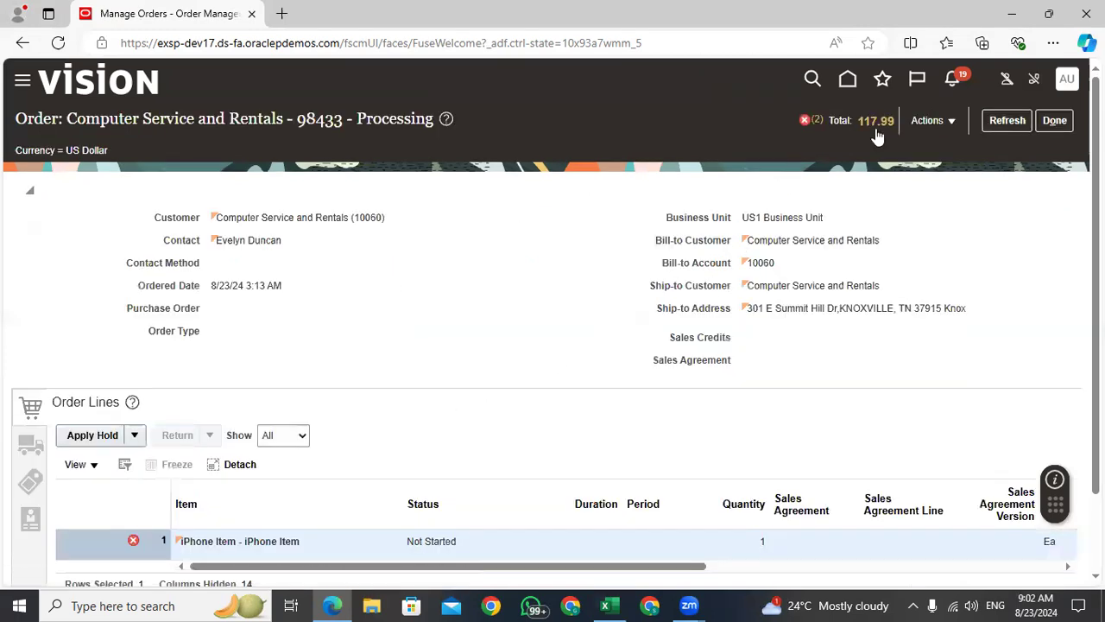
Refresh the order, switch it to the fulfillment view, and run Recover Order.
click(940, 120)
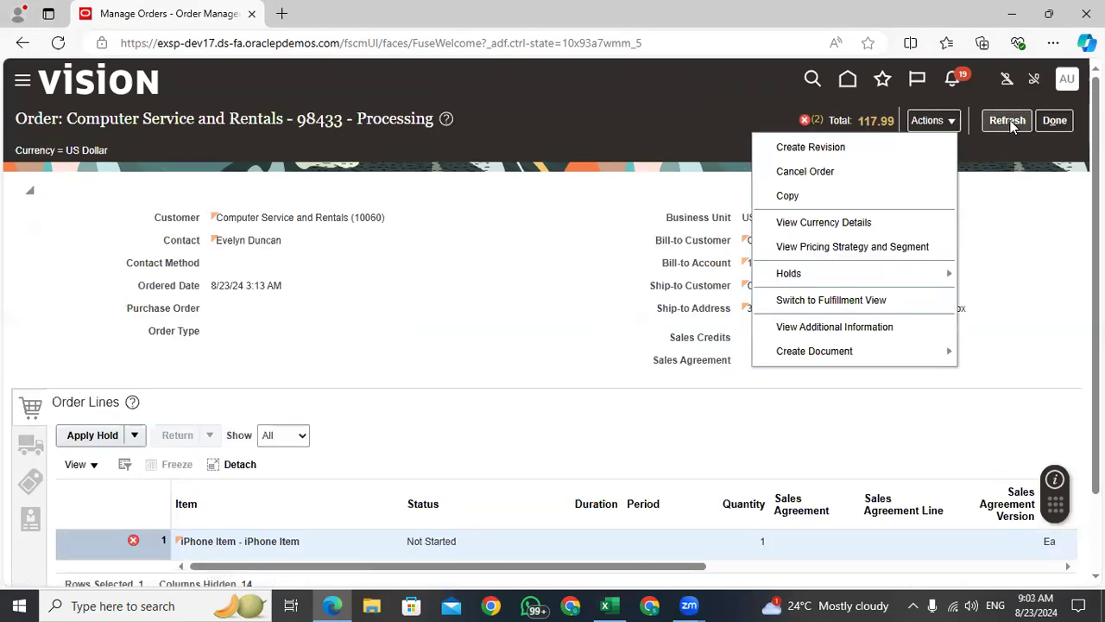
click(1010, 121)
click(938, 120)
click(808, 300)
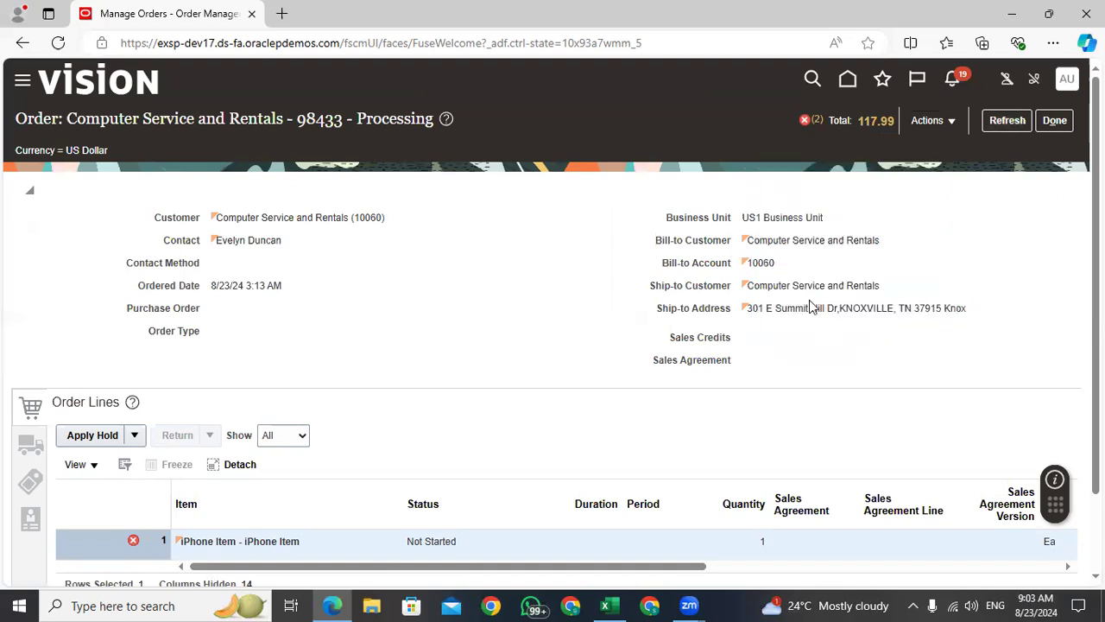
click(950, 121)
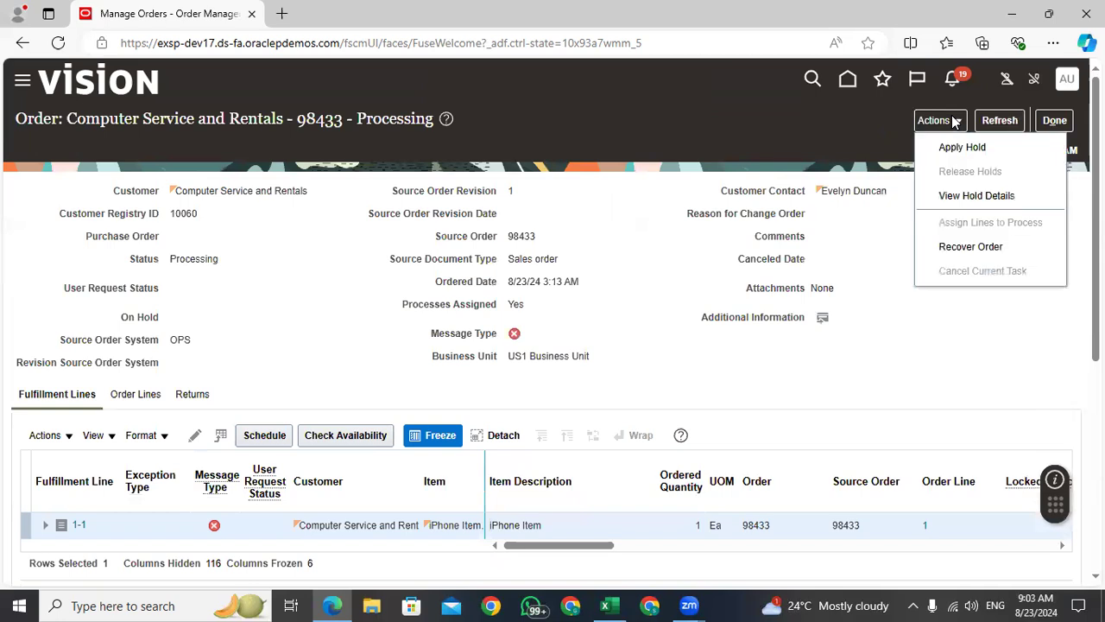
click(957, 251)
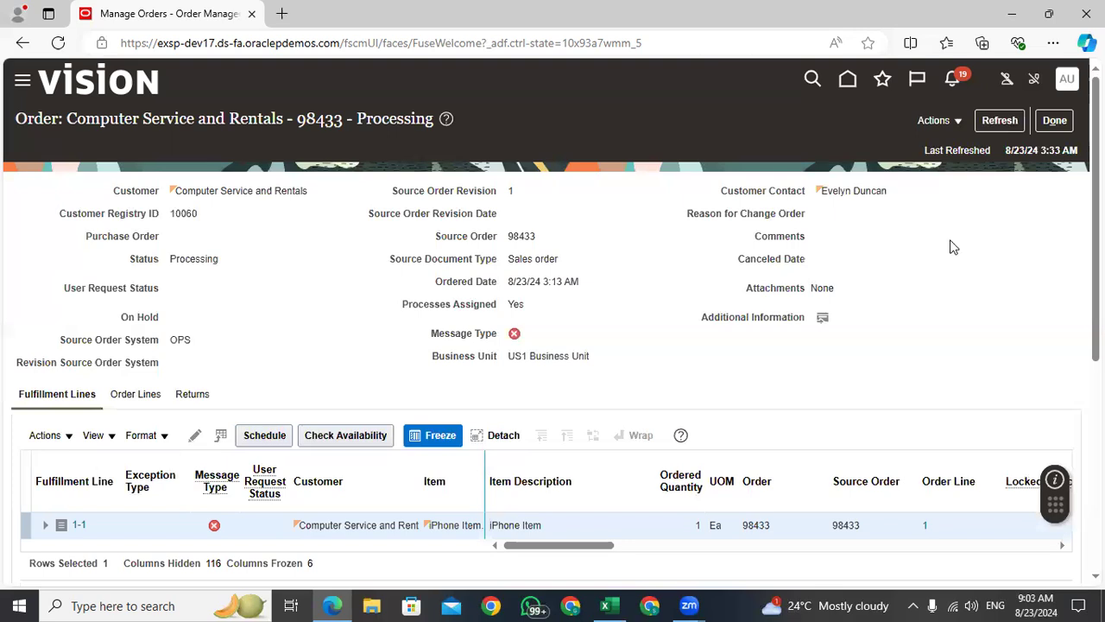
Refresh the order's fulfillment view repeatedly to check the result of the recovery.
click(660, 219)
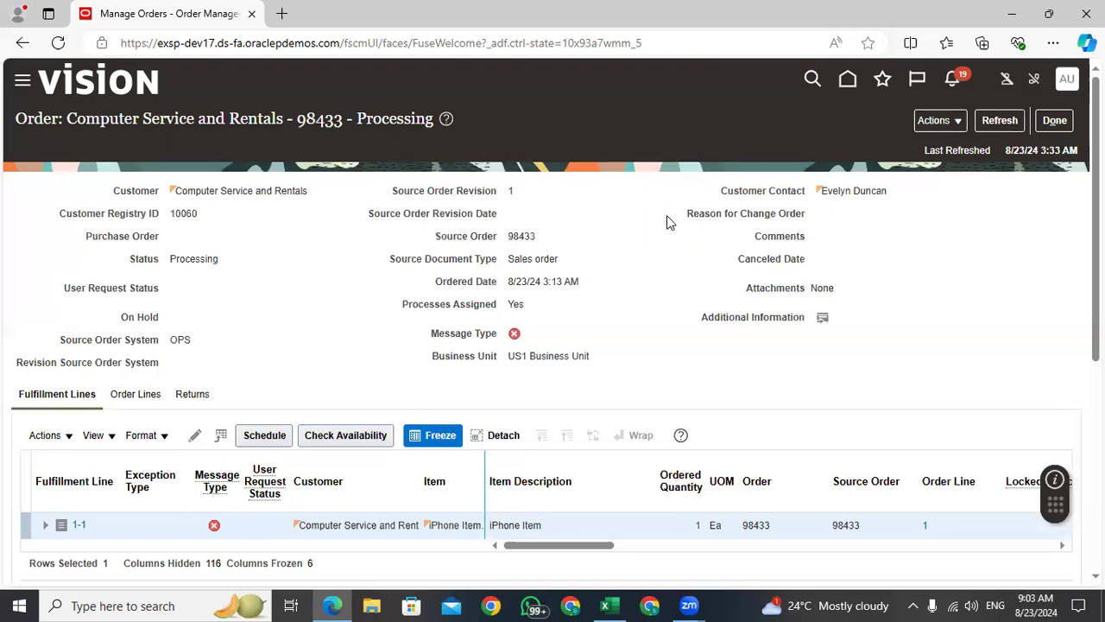
click(1000, 123)
click(1002, 125)
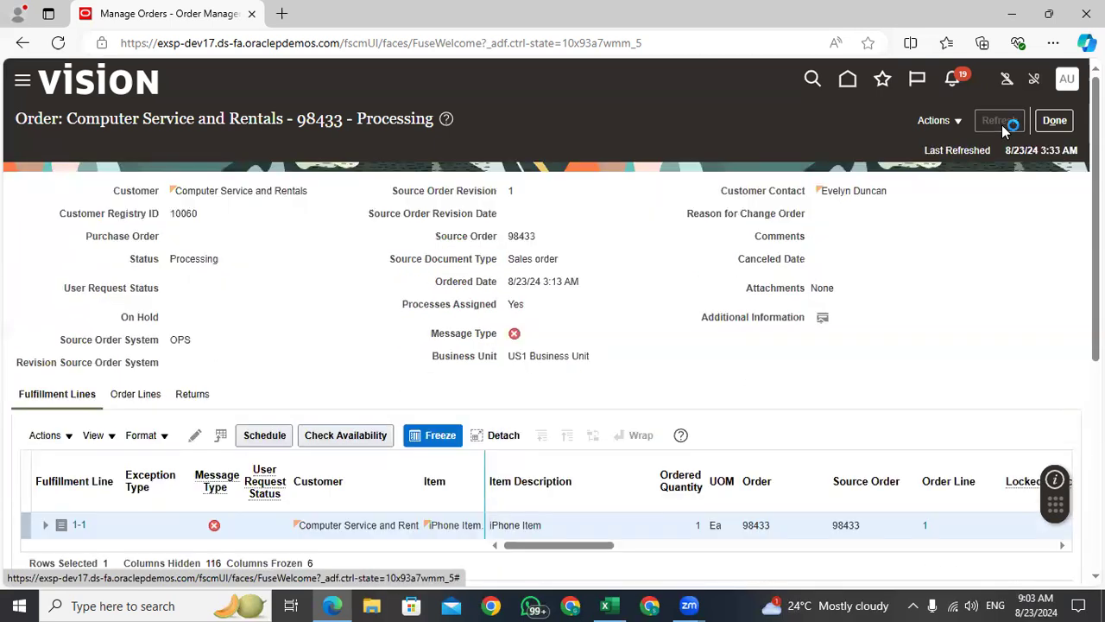
click(1002, 124)
click(1001, 125)
click(997, 124)
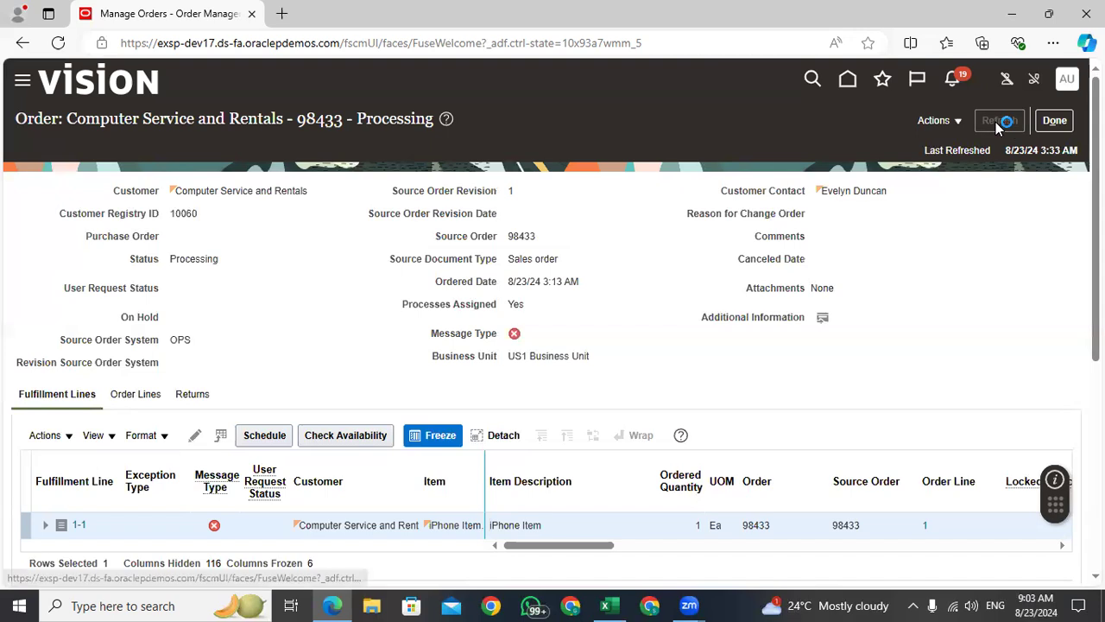
click(997, 123)
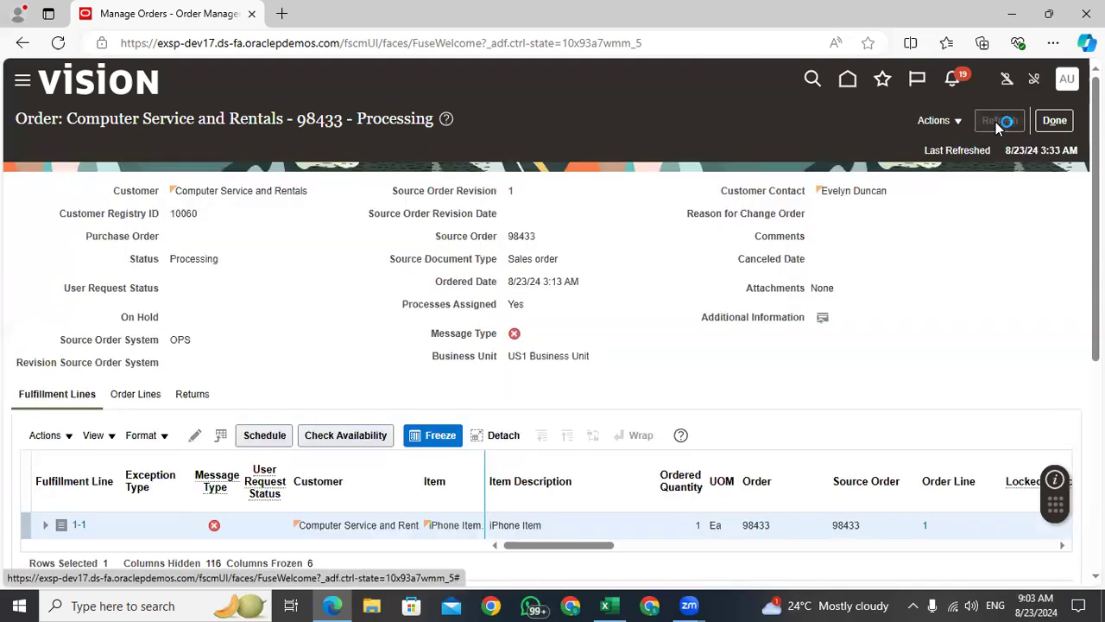
click(998, 124)
click(994, 126)
click(994, 127)
click(995, 127)
click(993, 126)
Open the orchestration process of the iPhone Item fulfillment line and refresh its task statuses.
scroll(872, 225, down, 2)
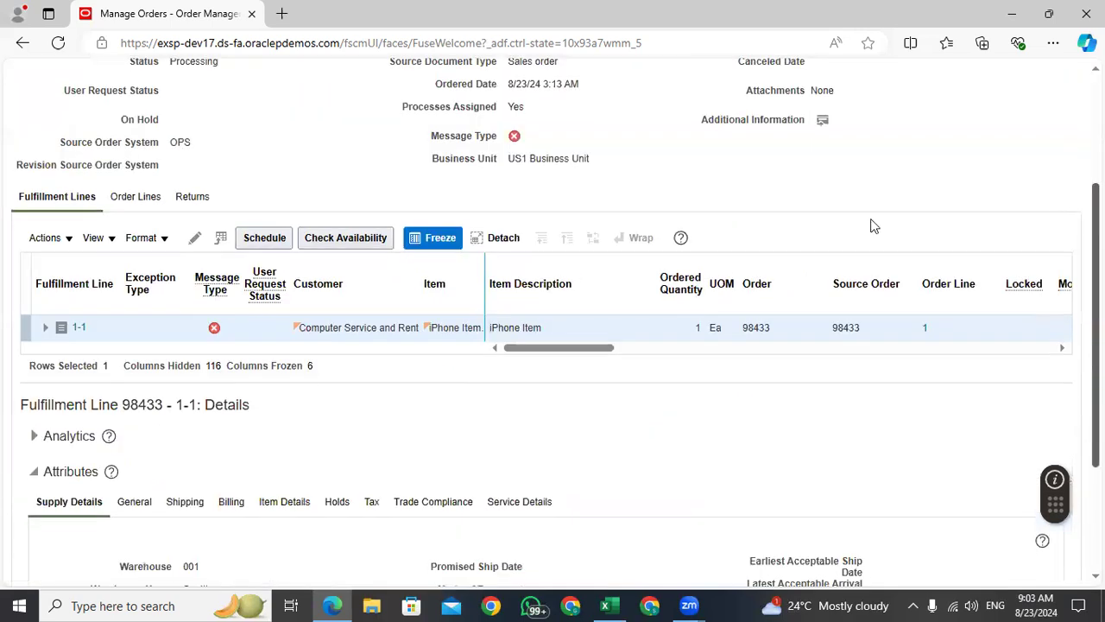
drag(562, 349, 654, 361)
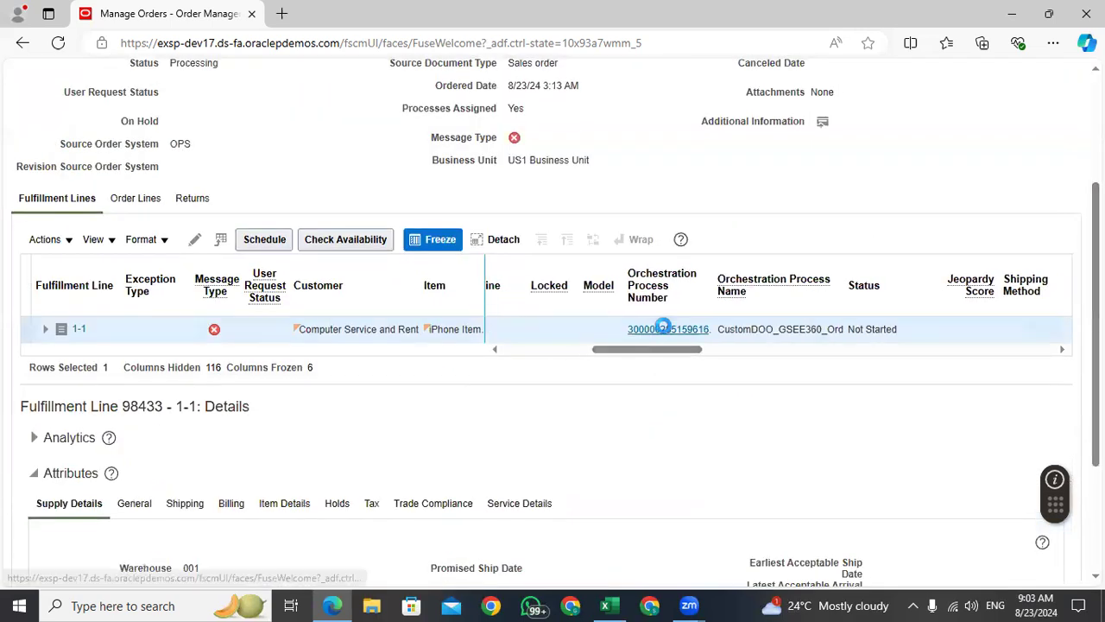
click(663, 328)
click(1001, 119)
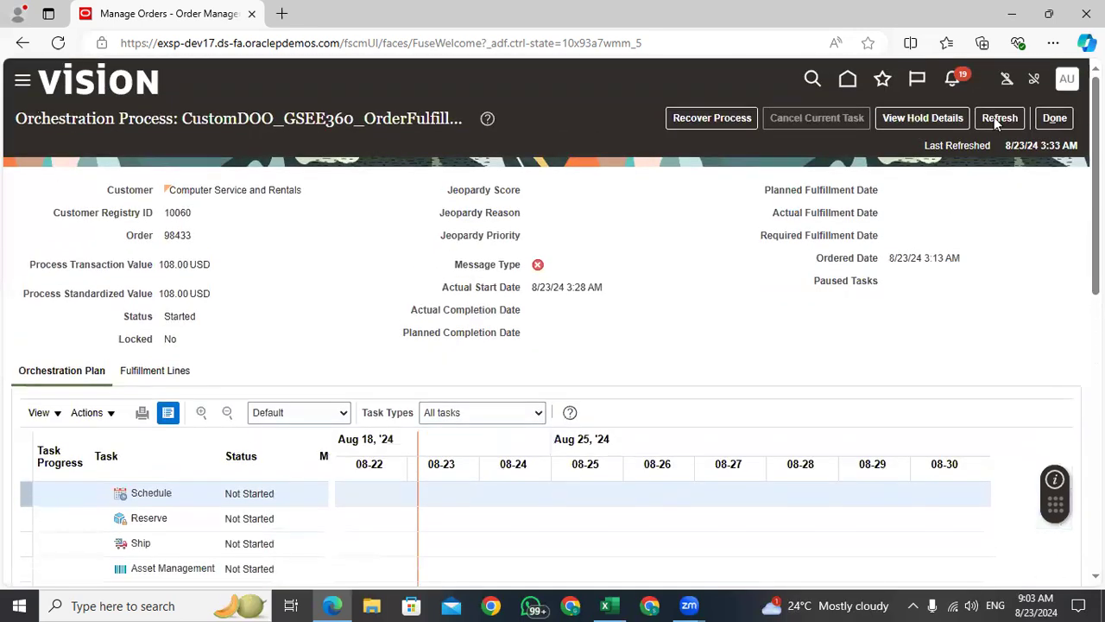
click(996, 117)
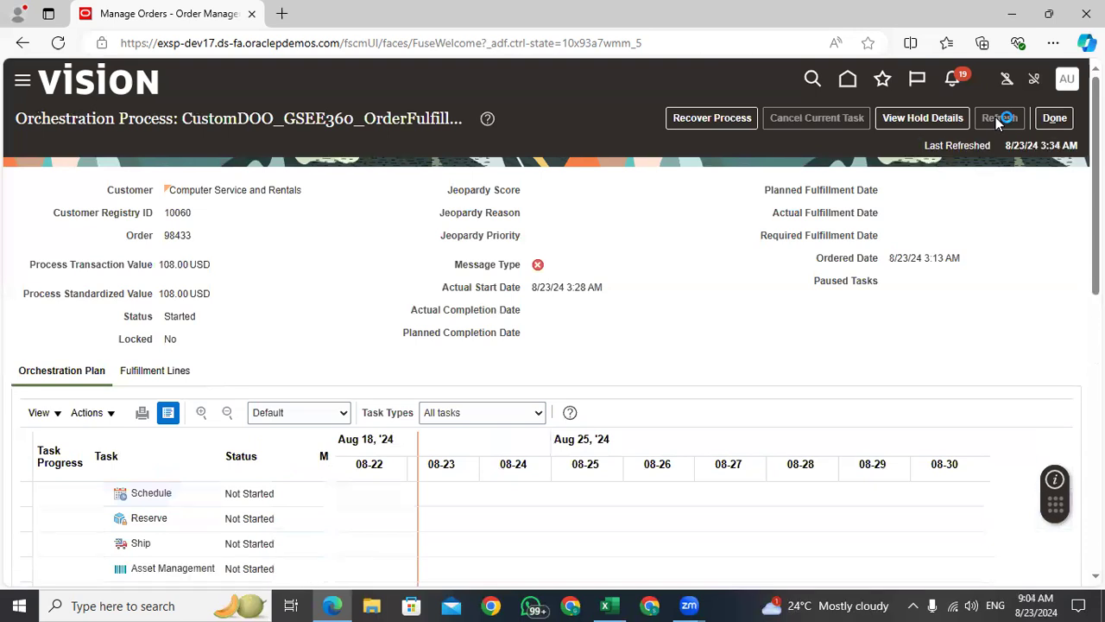
Try to recover the orchestration process, and refresh it.
click(700, 119)
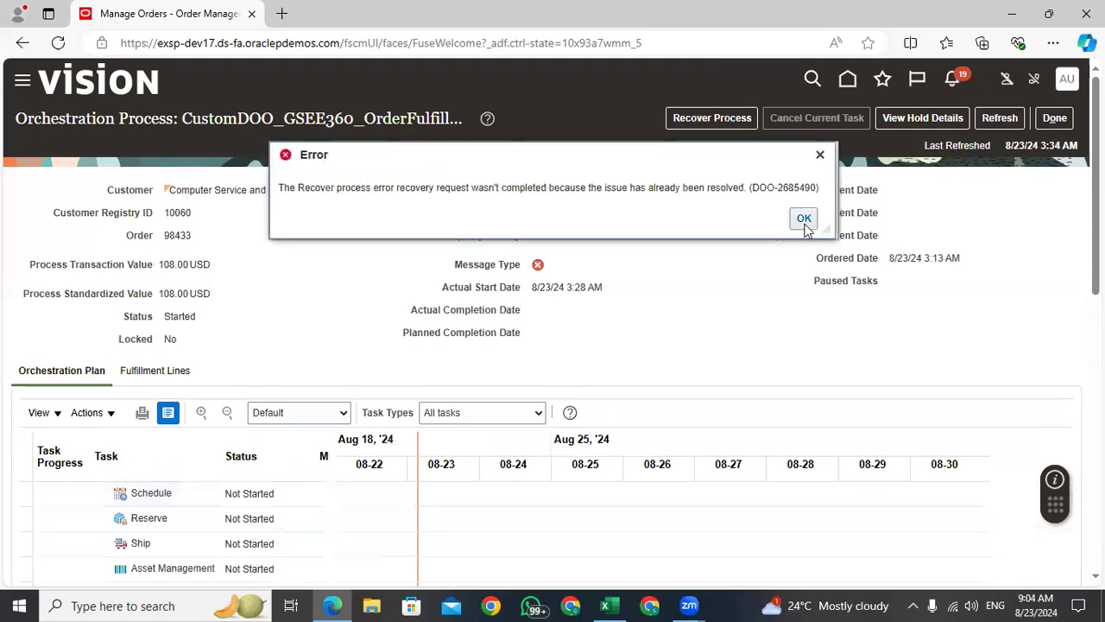
click(803, 218)
click(1002, 118)
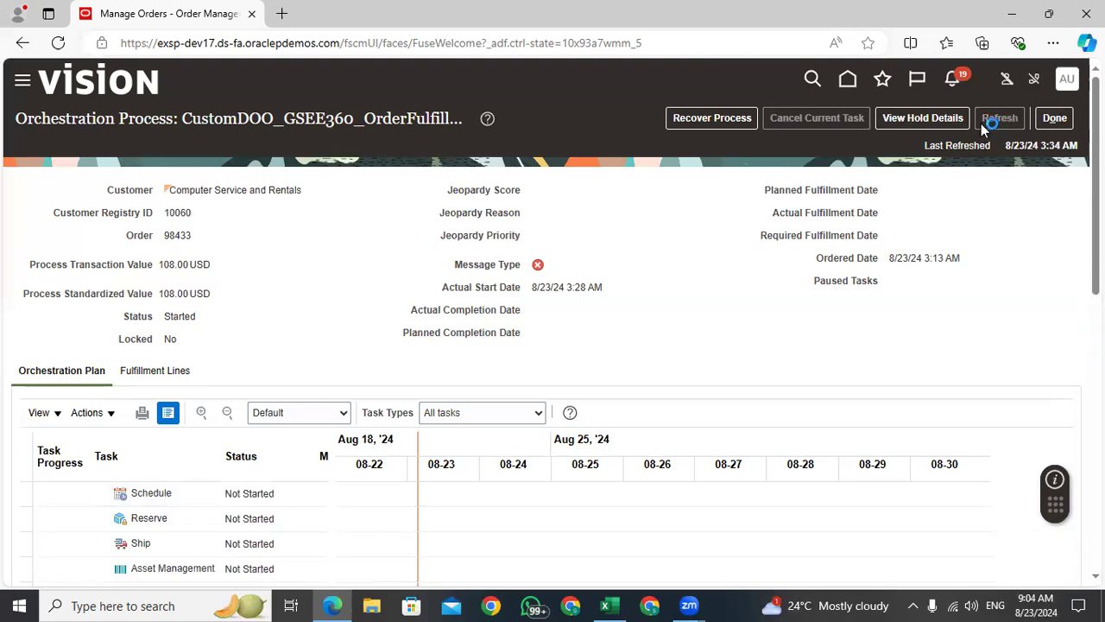
click(978, 124)
Read the orchestration messages, including the second Schedule task message, and refresh the orchestration process again.
click(538, 266)
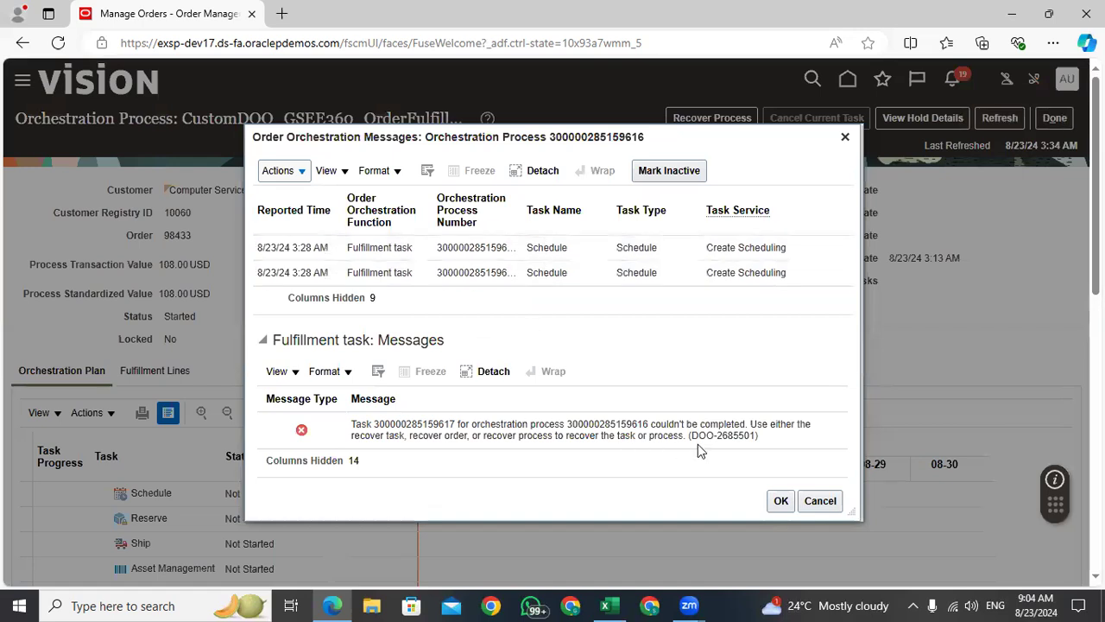
click(563, 274)
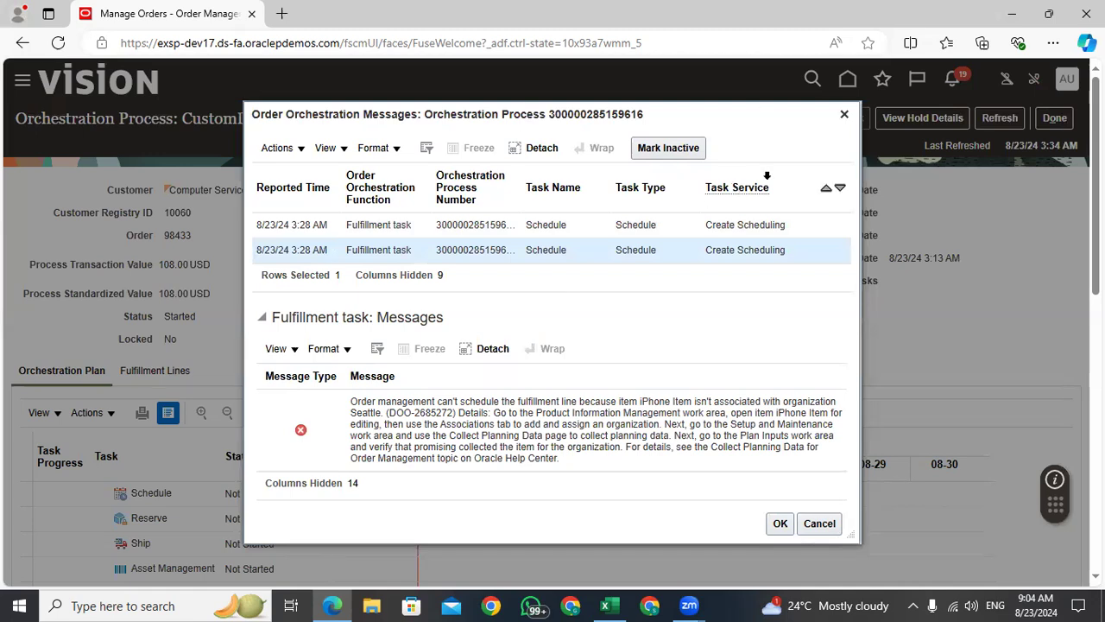
click(845, 114)
click(998, 121)
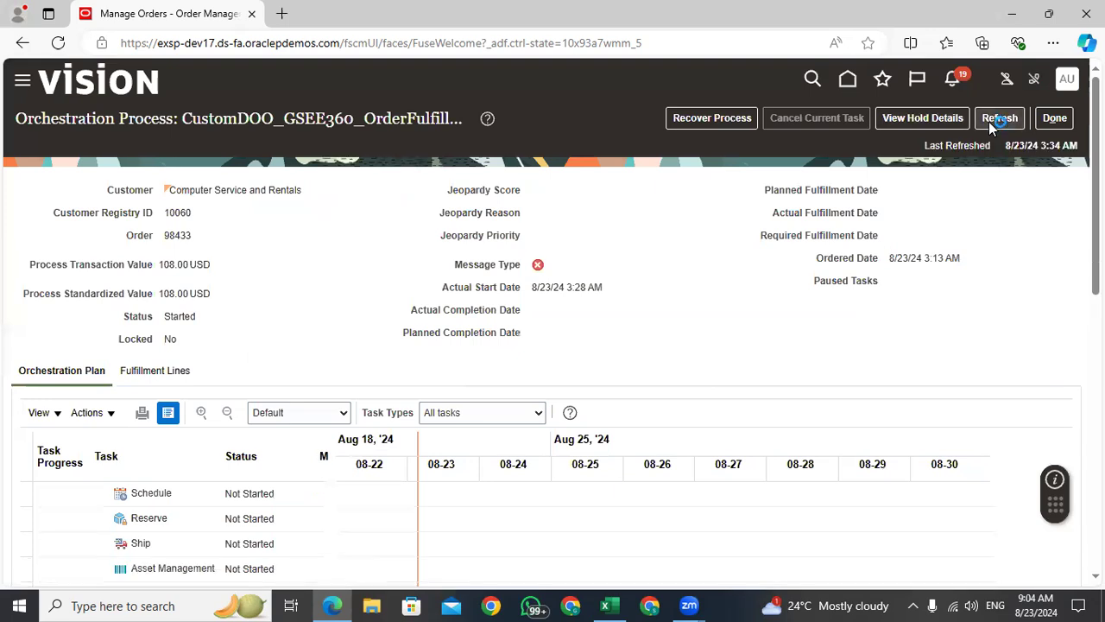
click(988, 122)
click(988, 118)
Return to the sales order, copy it into a new order without optional details, and submit the copy.
click(1063, 121)
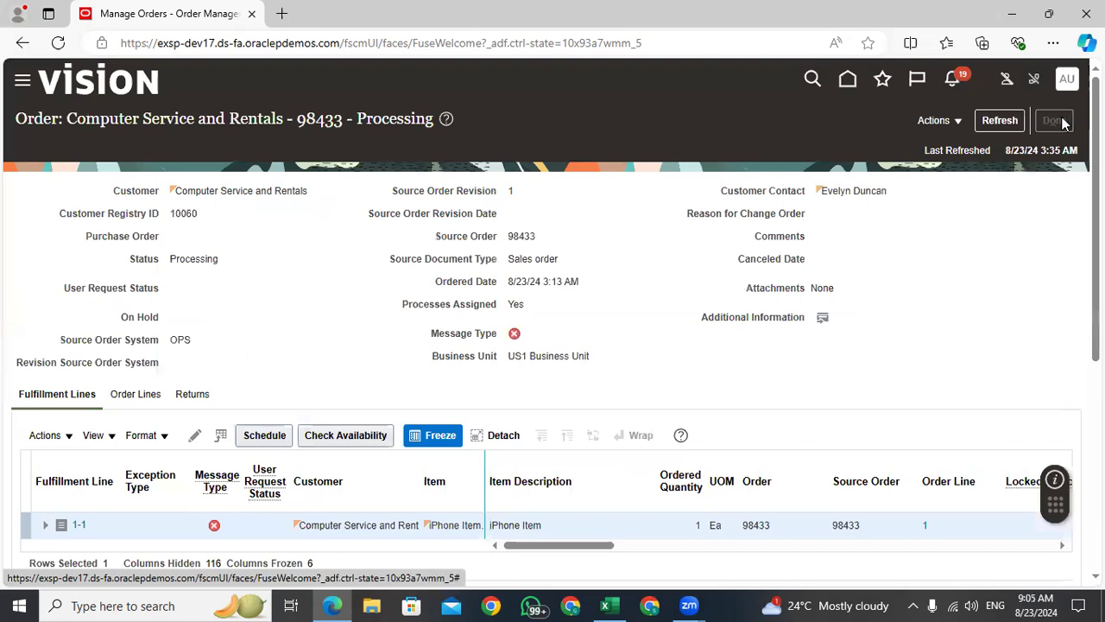
click(947, 127)
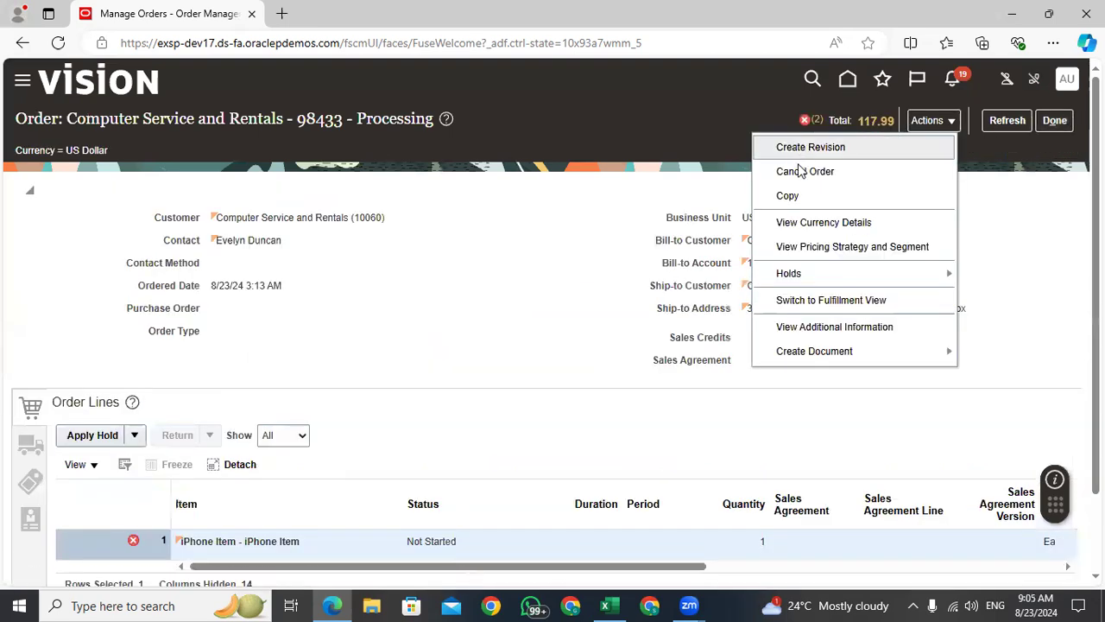
click(802, 197)
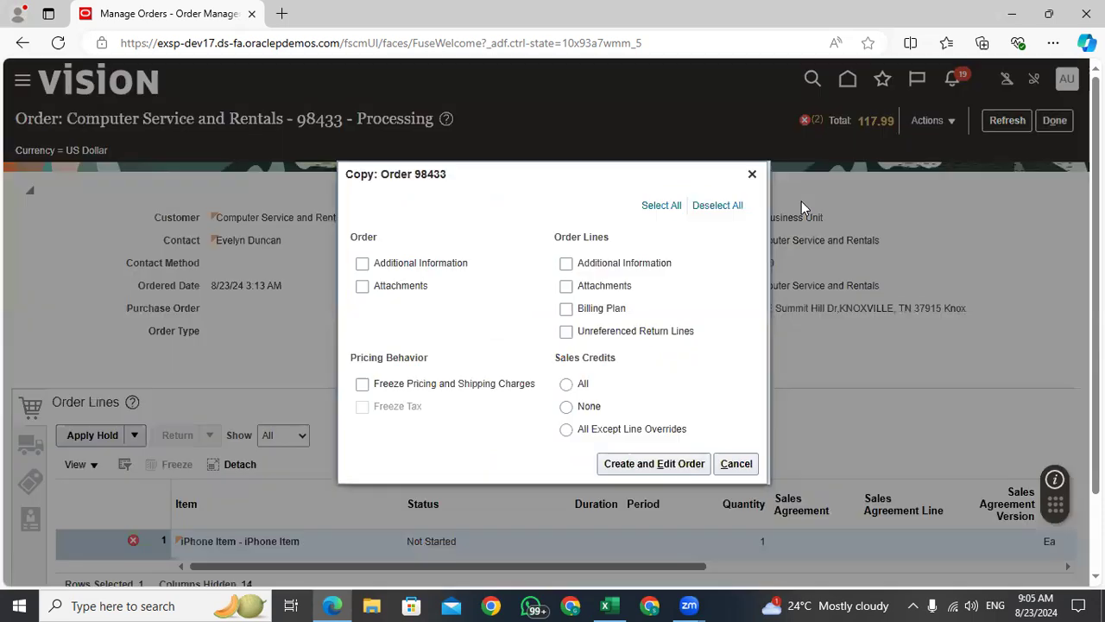
click(634, 462)
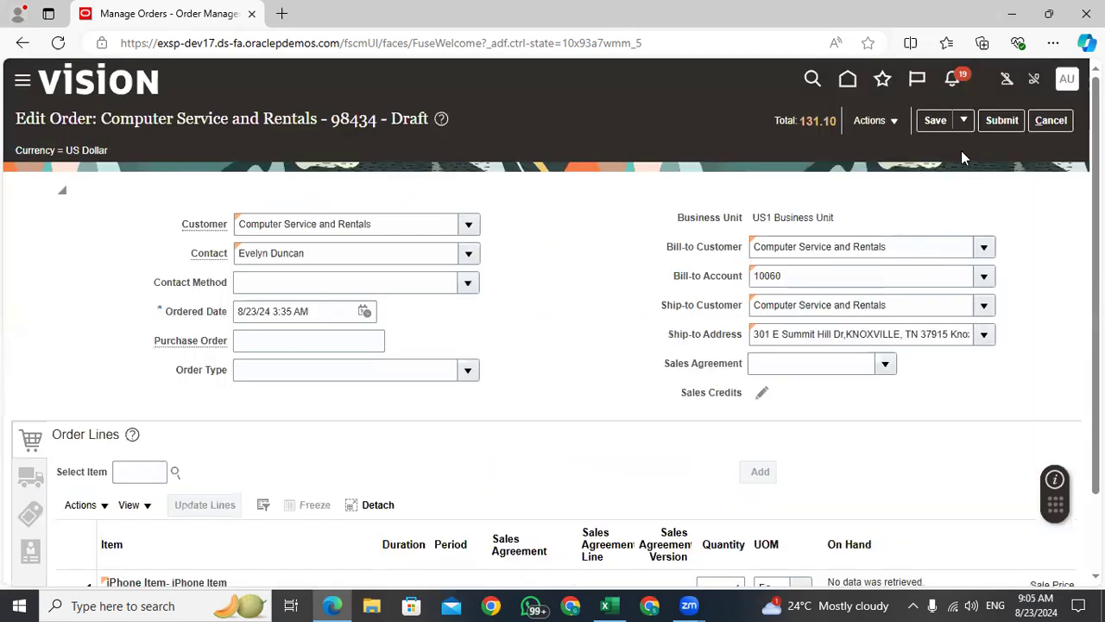
click(1006, 121)
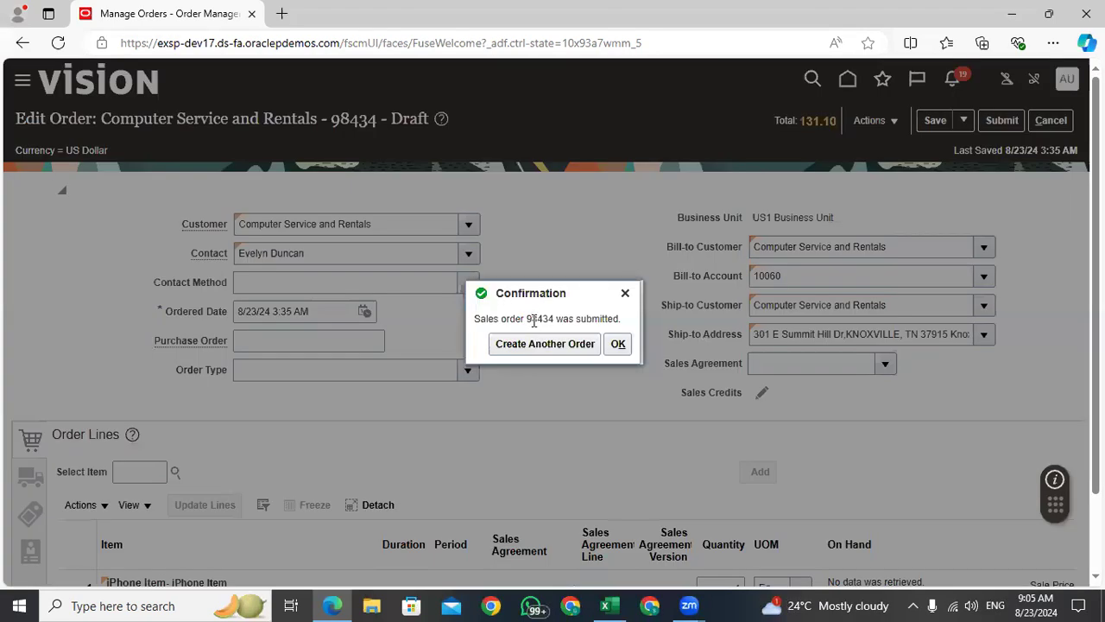
Select the submitted order's number in the confirmation message, and dismiss the message.
right_click(531, 319)
key(Escape)
double_click(531, 318)
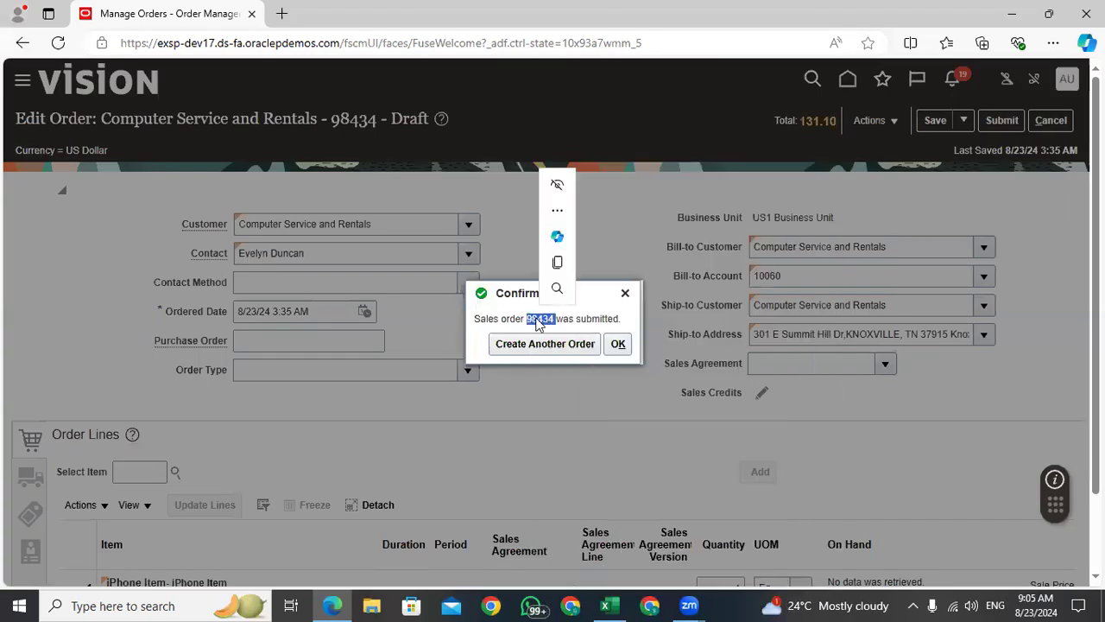
click(617, 343)
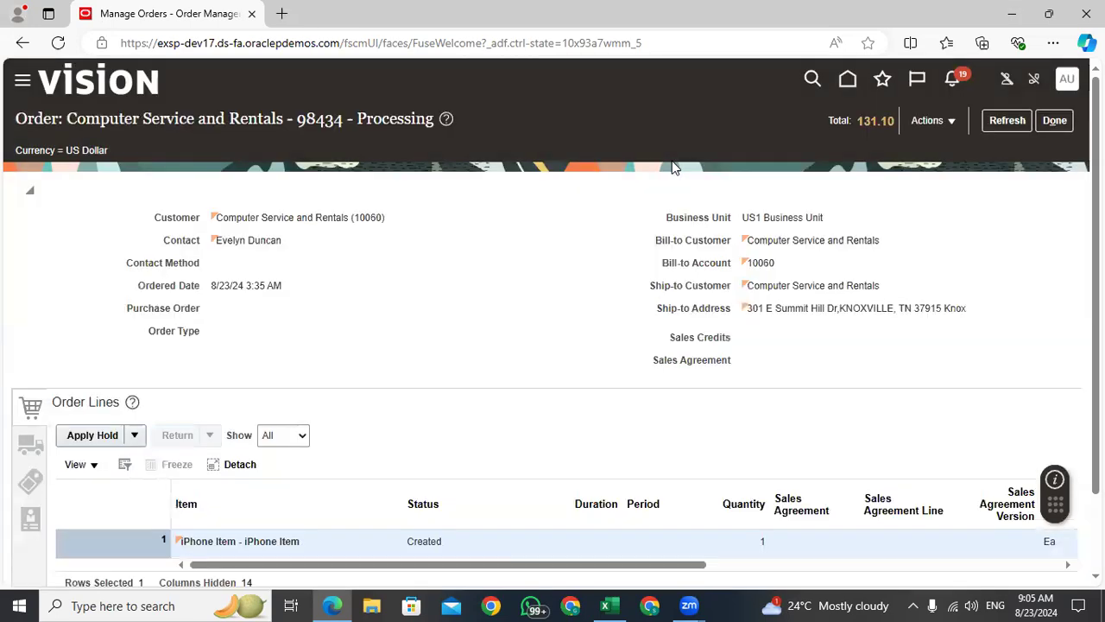
Switch the submitted order to the fulfillment view and open the orchestration process of its iPhone Item line.
click(944, 121)
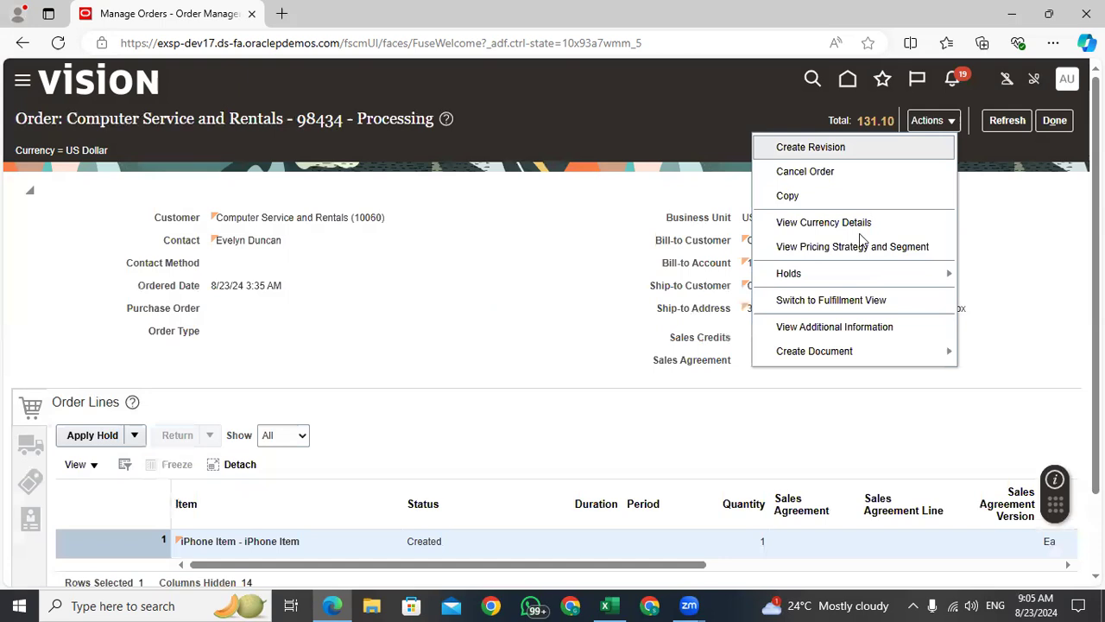
click(816, 304)
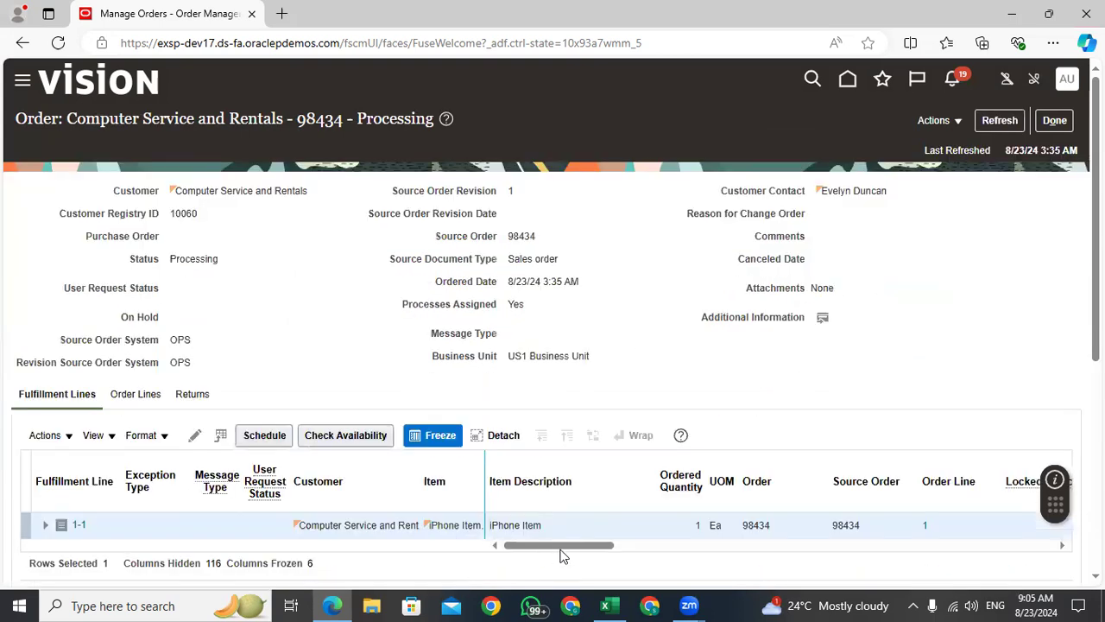
drag(561, 555, 625, 527)
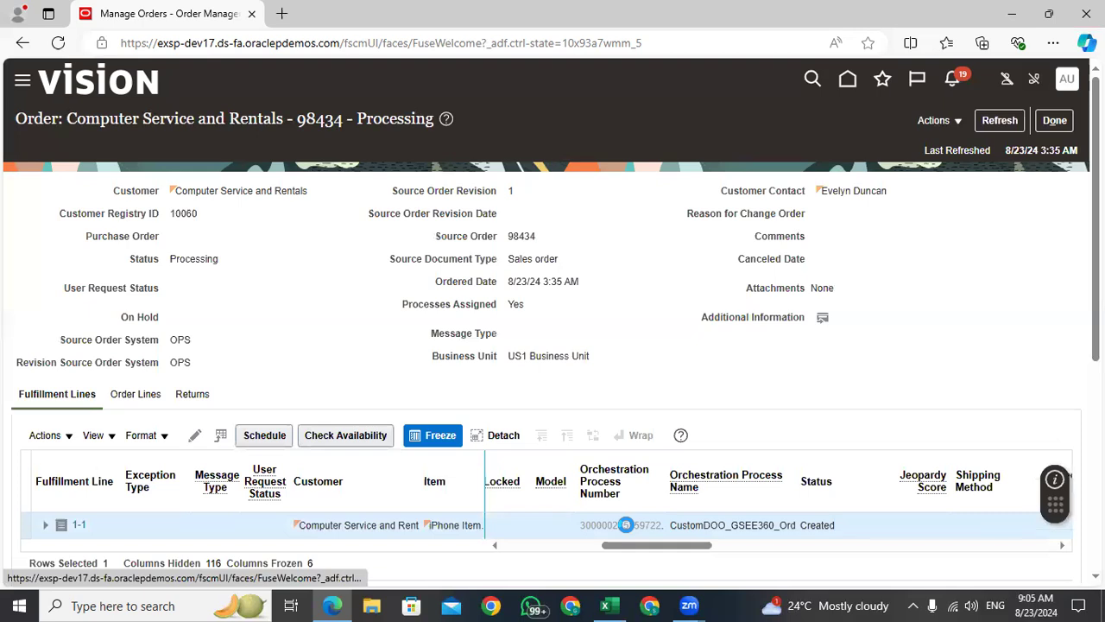
click(626, 524)
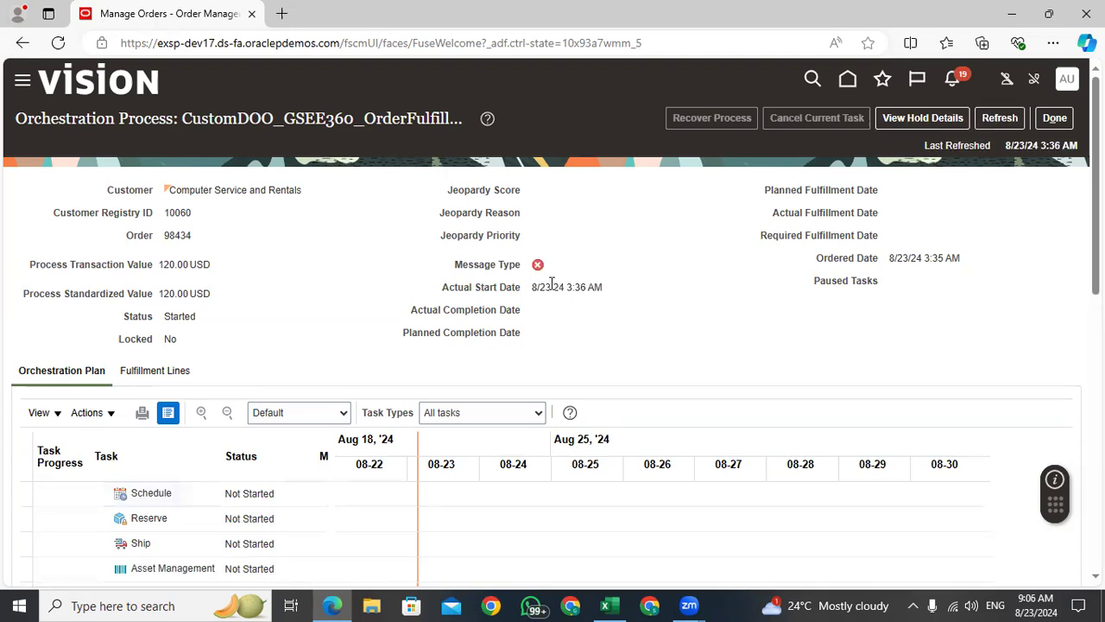
Read the orchestration process's Schedule task error message, and return to the order management overview.
click(537, 266)
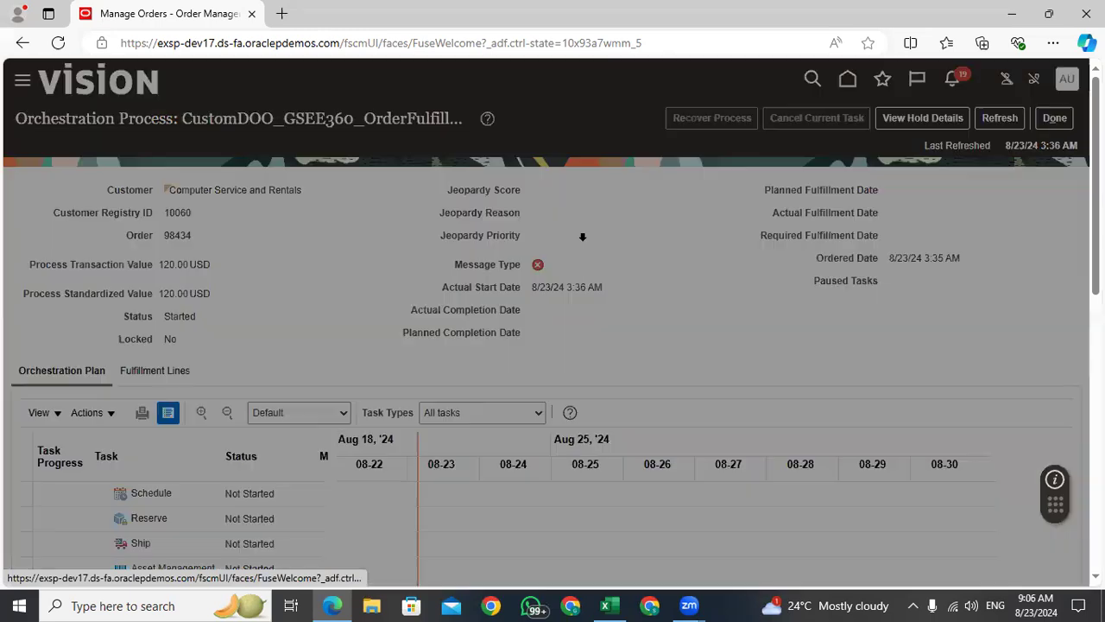
click(611, 271)
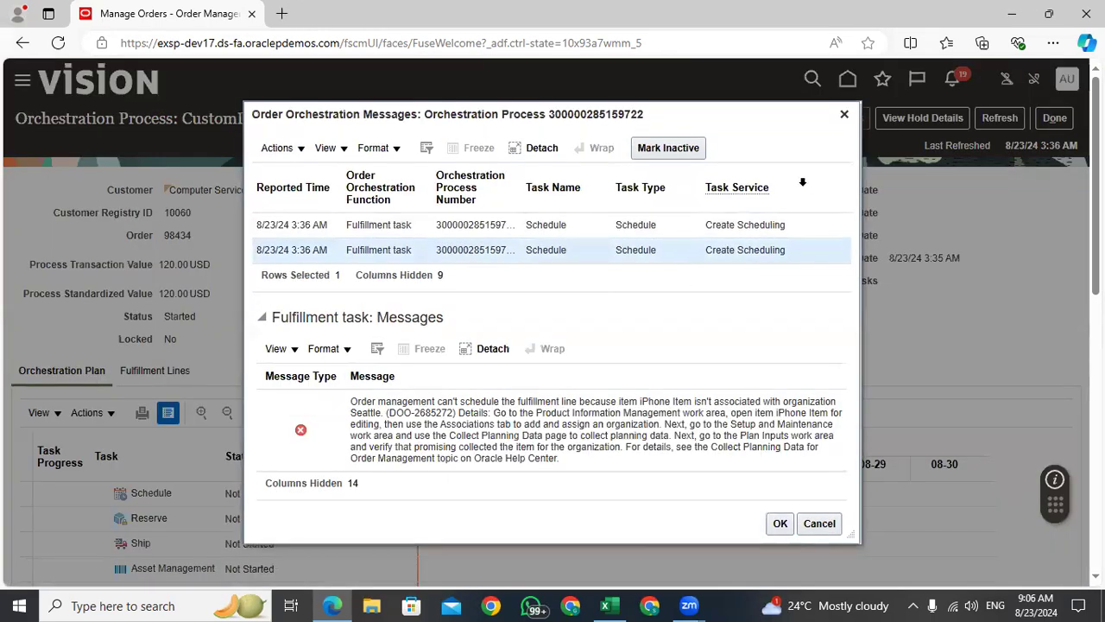
click(844, 114)
click(1056, 119)
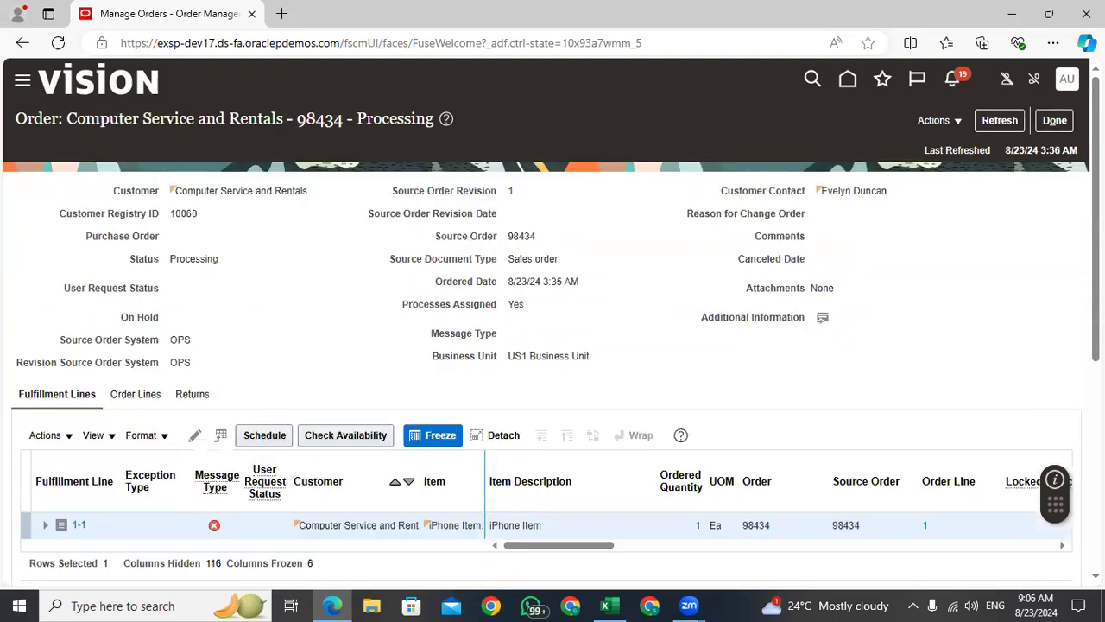
click(1050, 125)
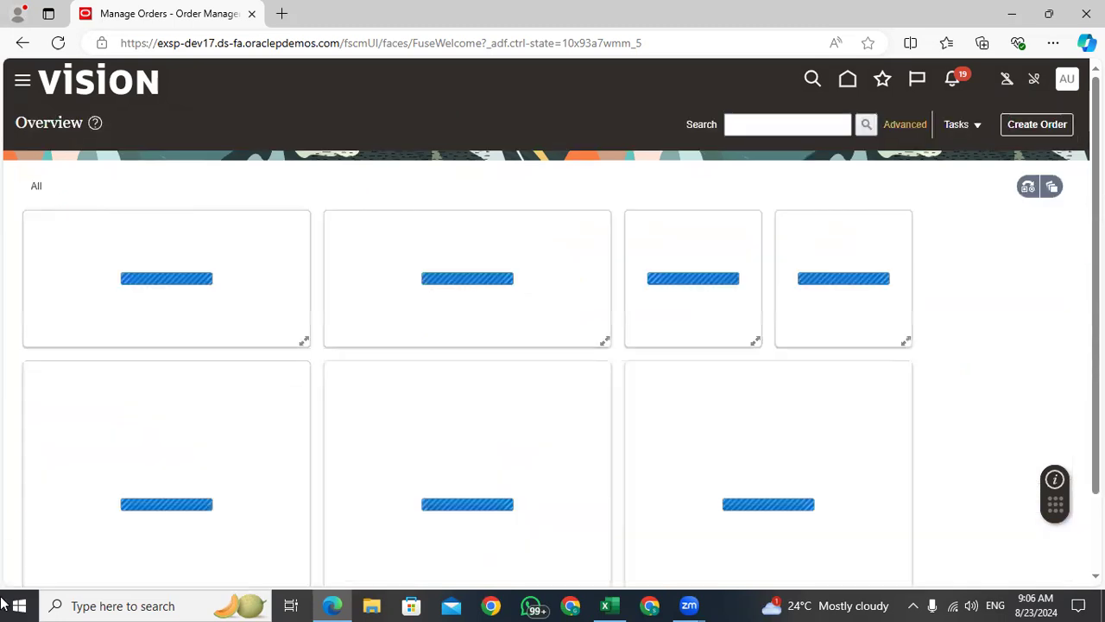
Create a new sales order for US1 Business Unit with Computer Service and Rentals as the customer.
click(1037, 126)
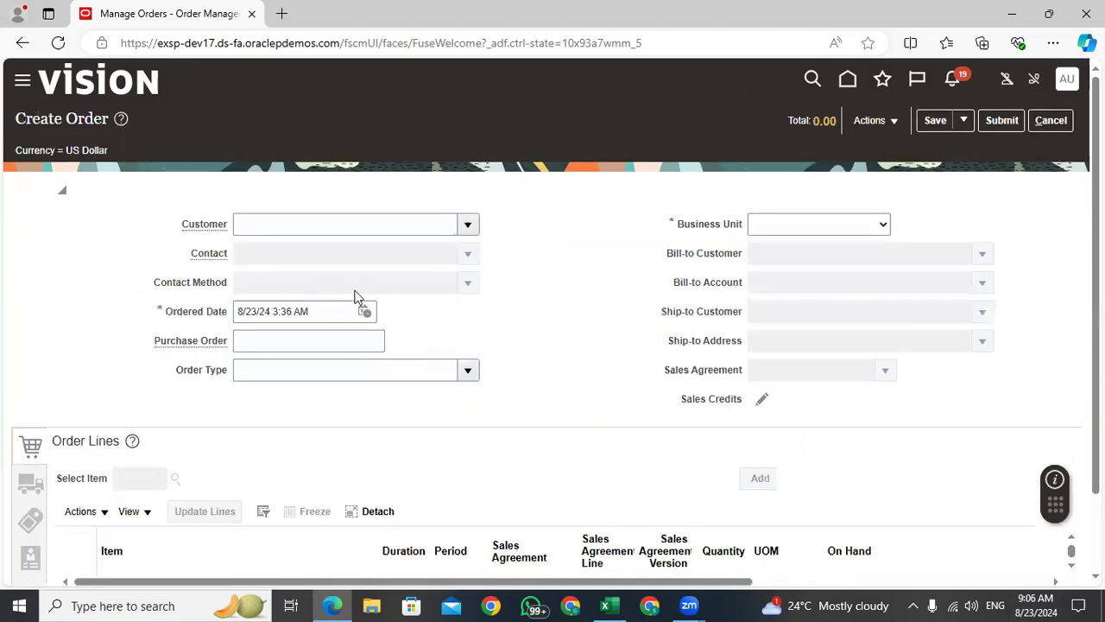
click(801, 226)
text(US1)
key(Return)
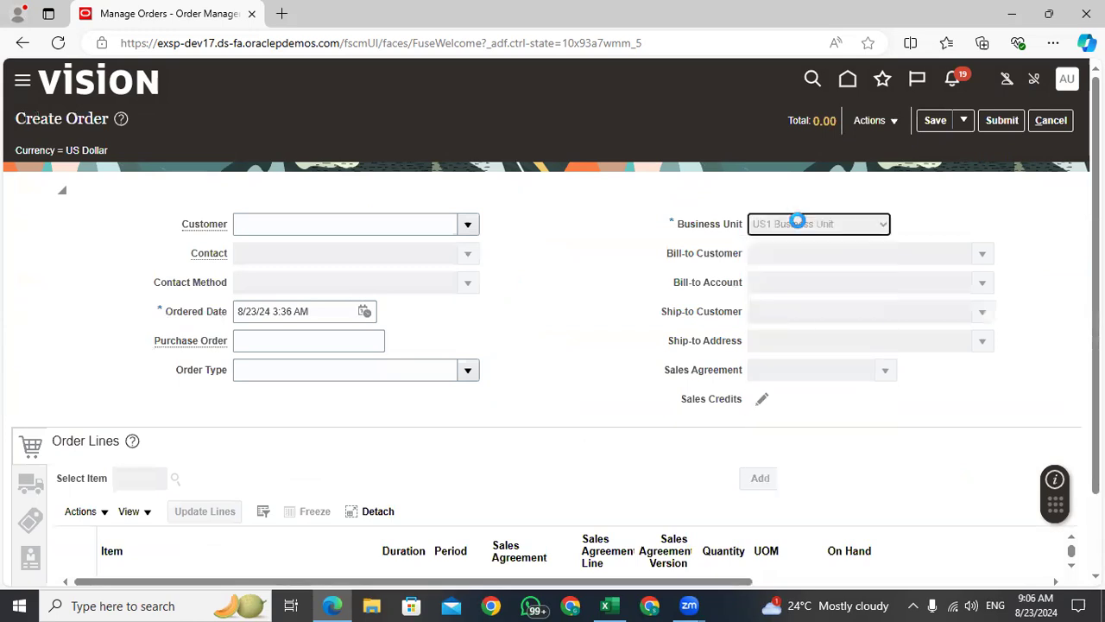
click(288, 224)
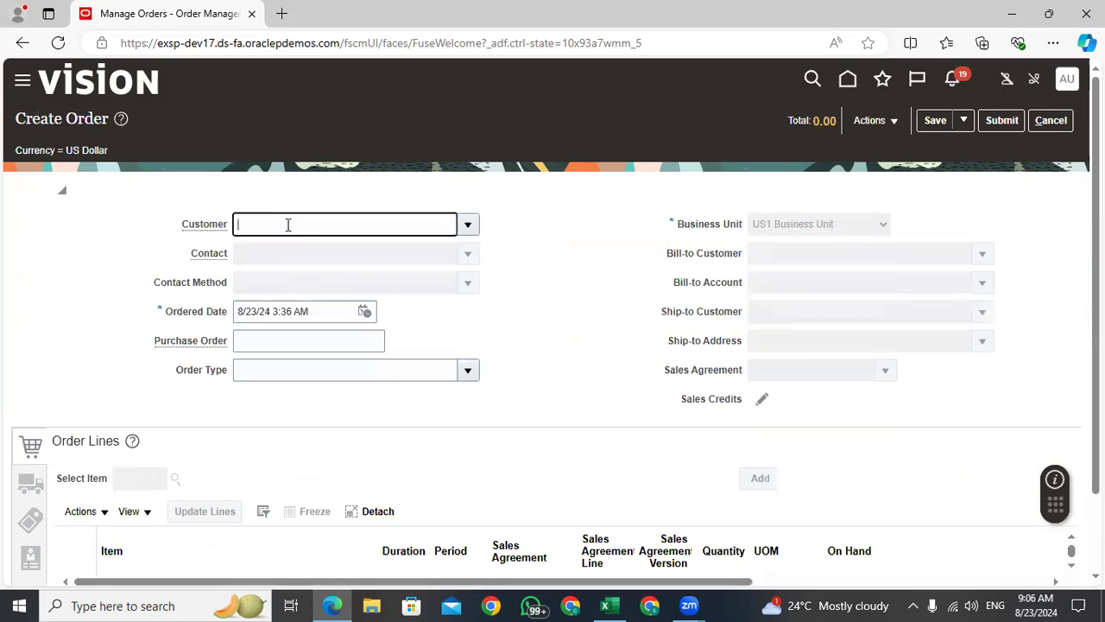
text(com)
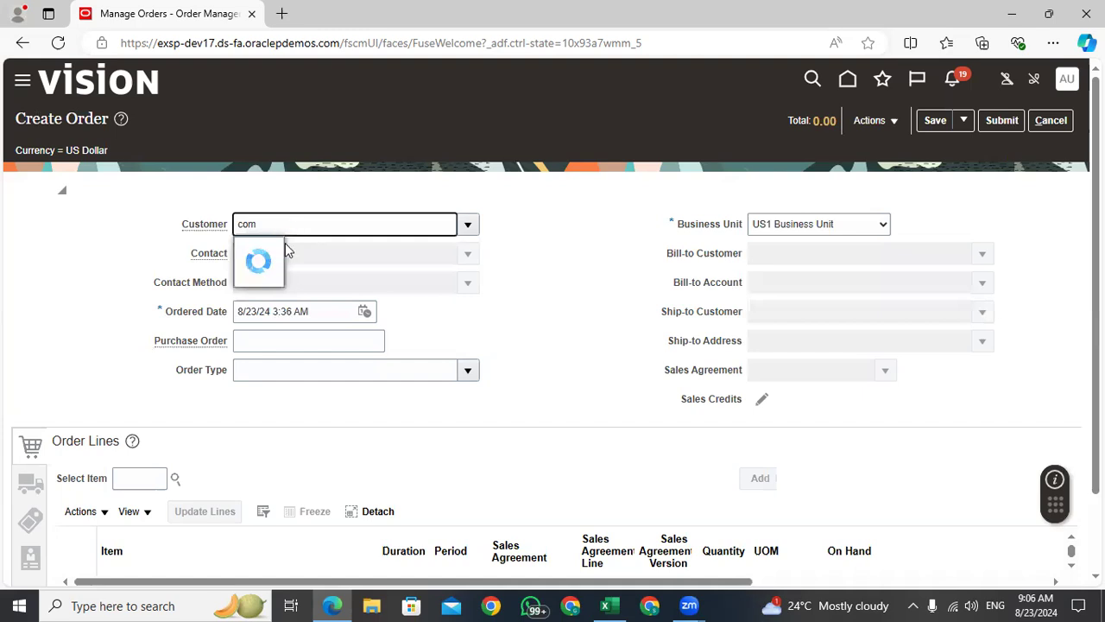
click(268, 254)
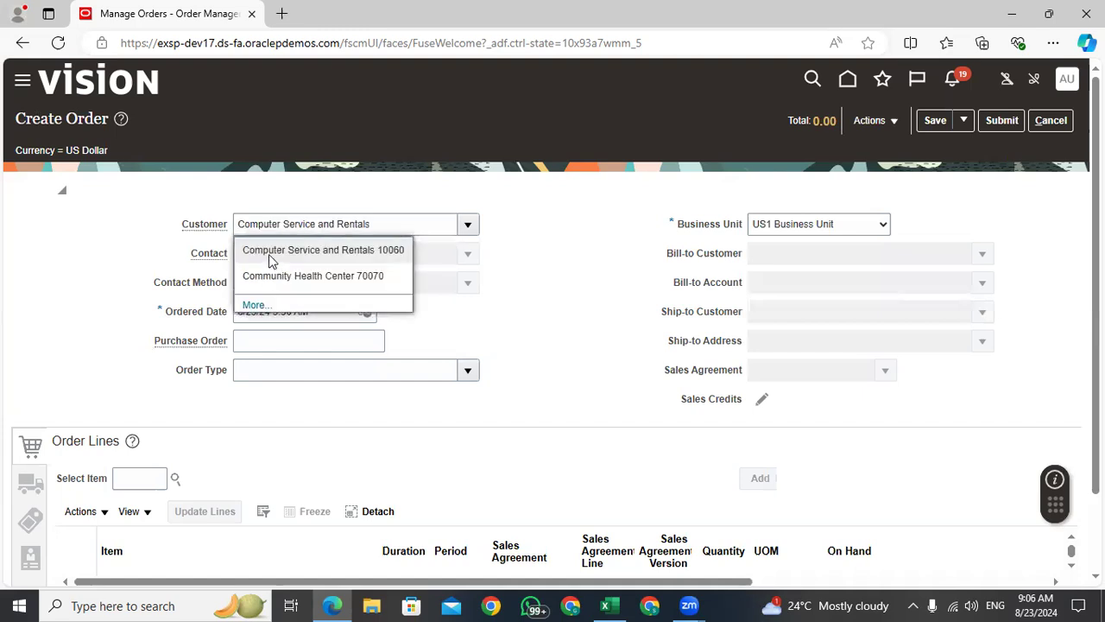
Add an order line for item AS00101, Alliance Premium Software.
click(138, 476)
text(AS09101)
key(Tab)
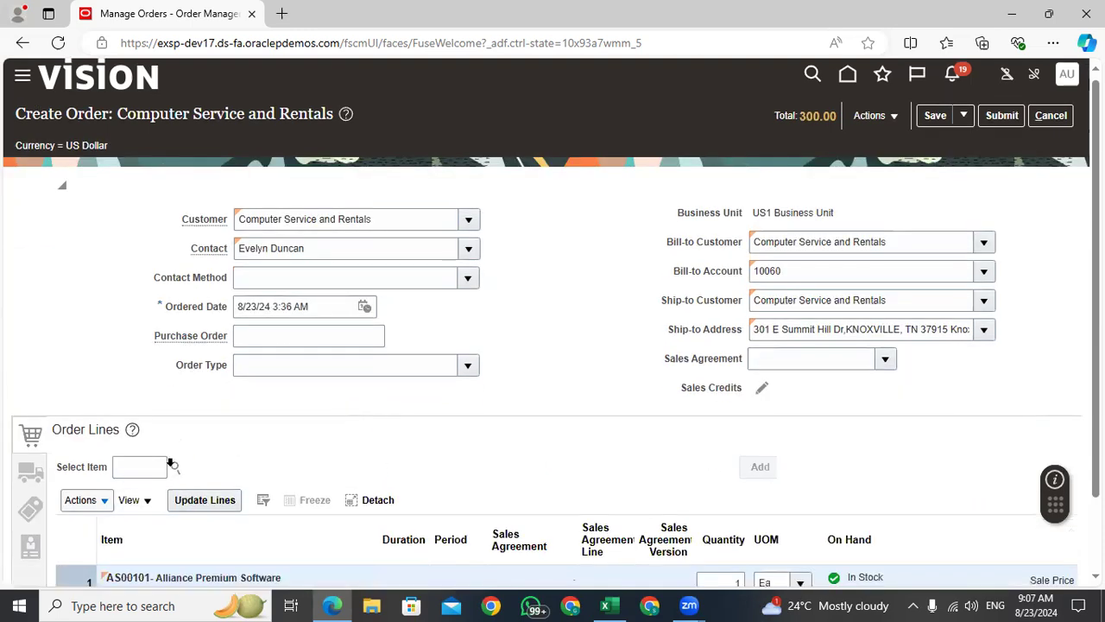
Set the order's supply warehouse to 001 - Seattle in the shipment details, and submit the order.
scroll(171, 466, down, 1)
click(31, 380)
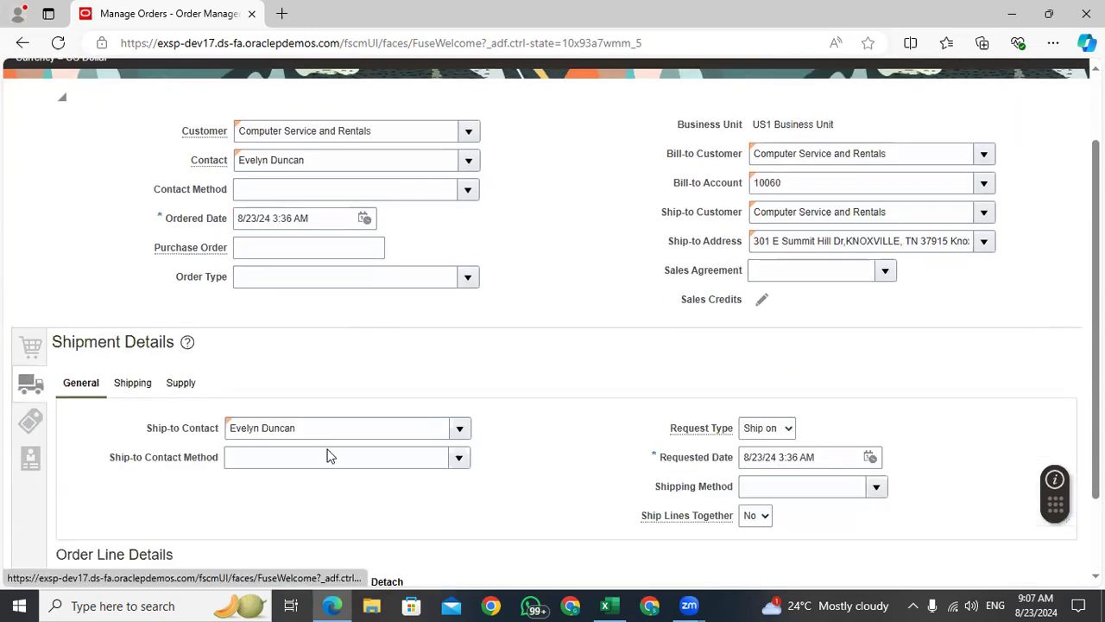
click(179, 382)
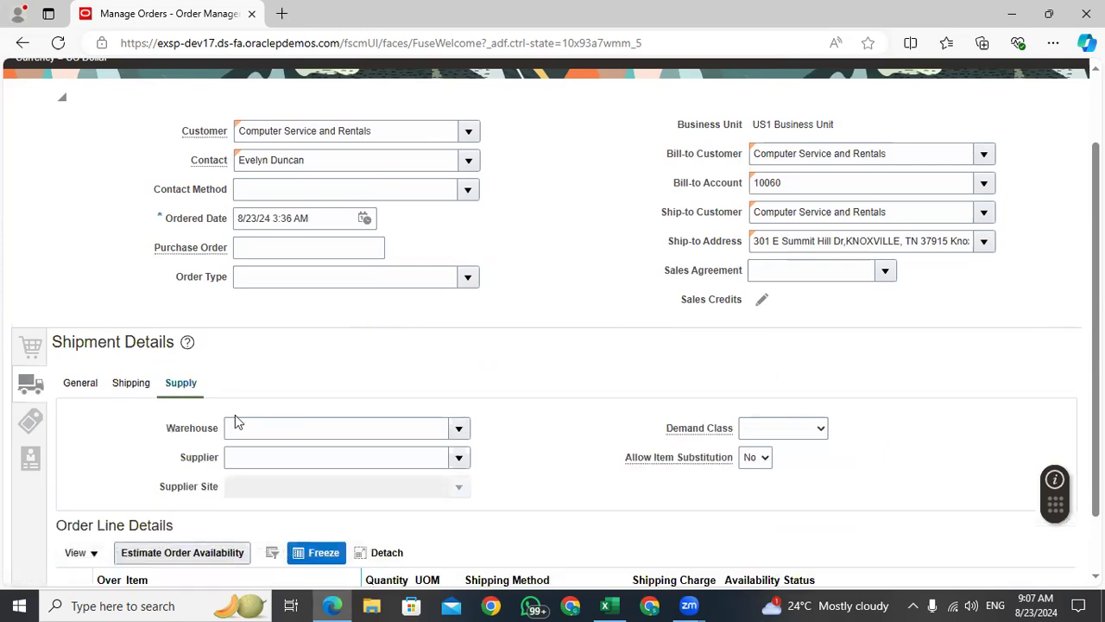
click(461, 430)
click(284, 168)
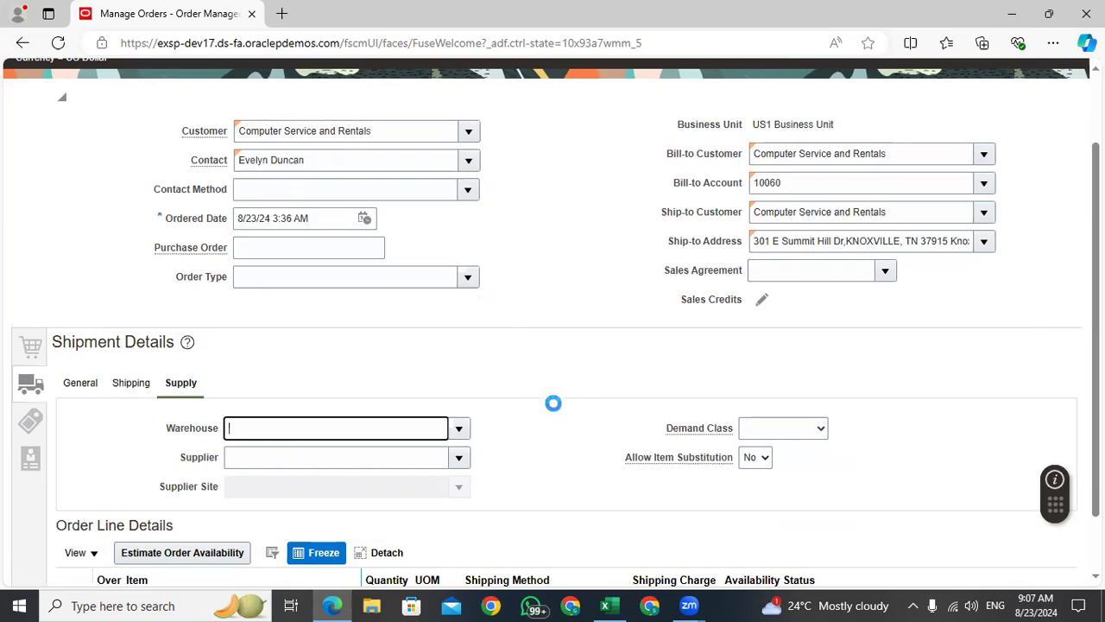
scroll(813, 204, up, 2)
click(1003, 121)
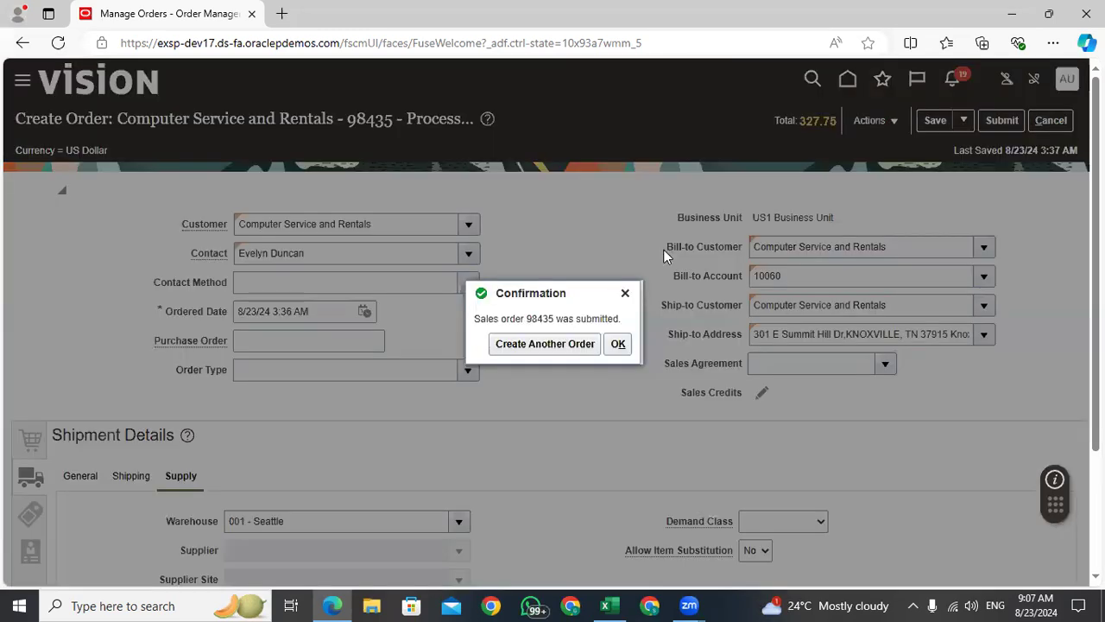
Copy the submitted order's number from the confirmation into the Excel workbook, and return to the browser.
double_click(539, 317)
right_click(541, 318)
click(579, 276)
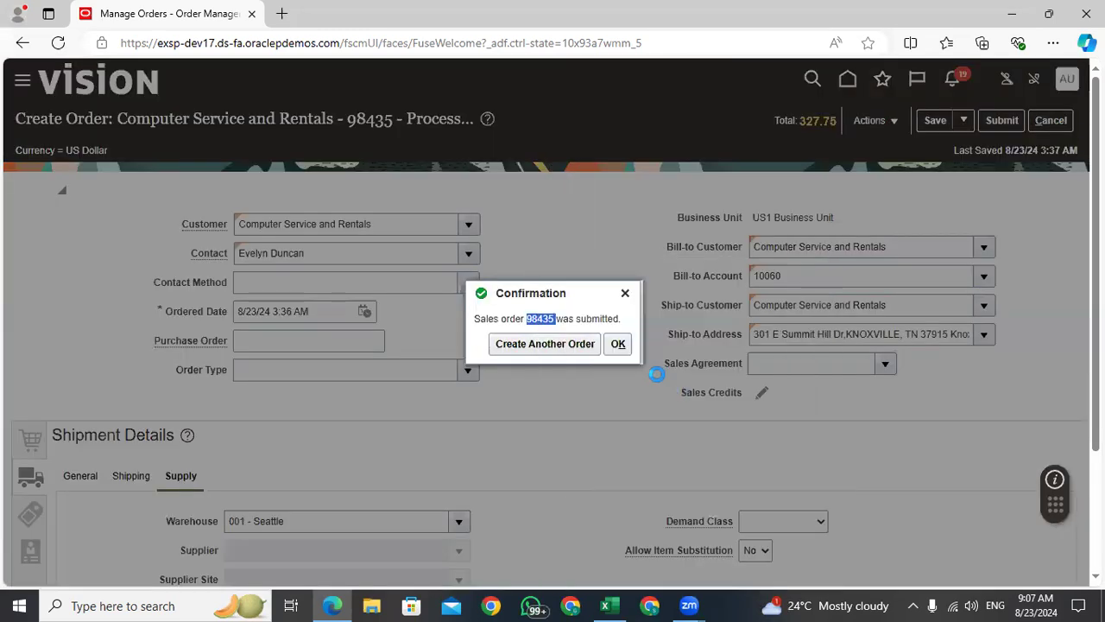
click(605, 605)
key(ctrl+v)
click(331, 605)
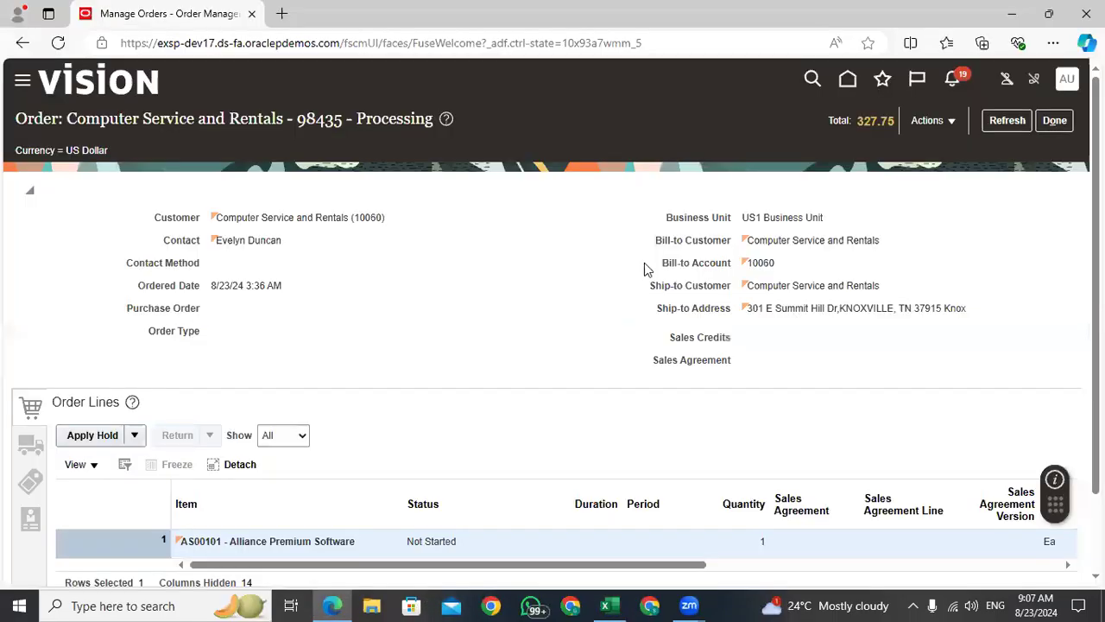
Refresh the new order and open the orchestration process of its AS00101 line from the fulfillment view.
click(1005, 123)
click(935, 121)
click(823, 303)
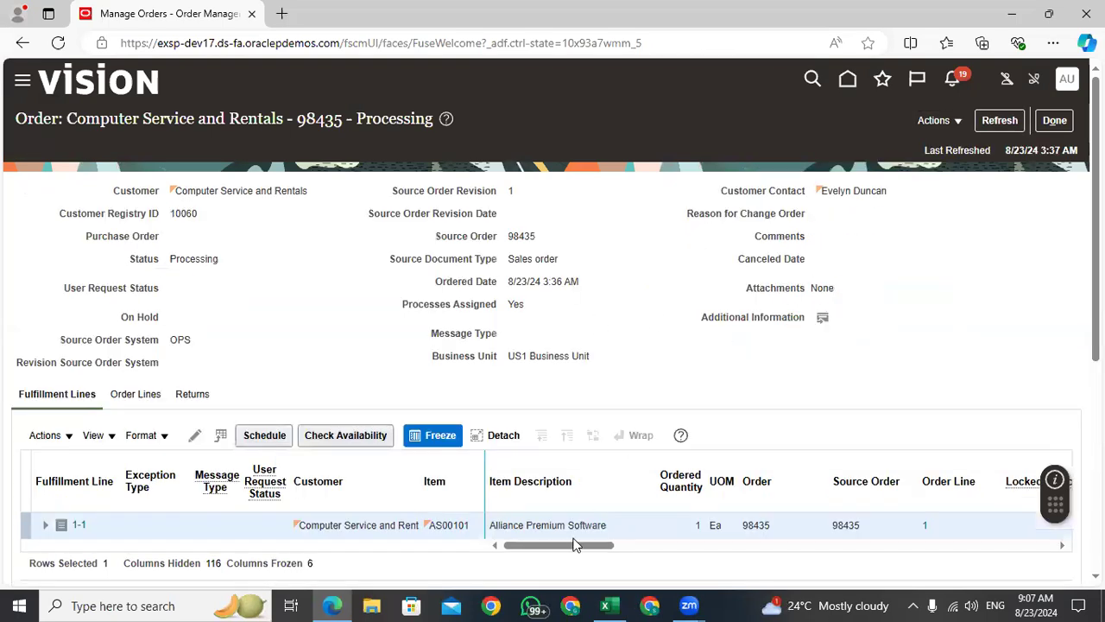
drag(557, 546, 654, 553)
click(654, 524)
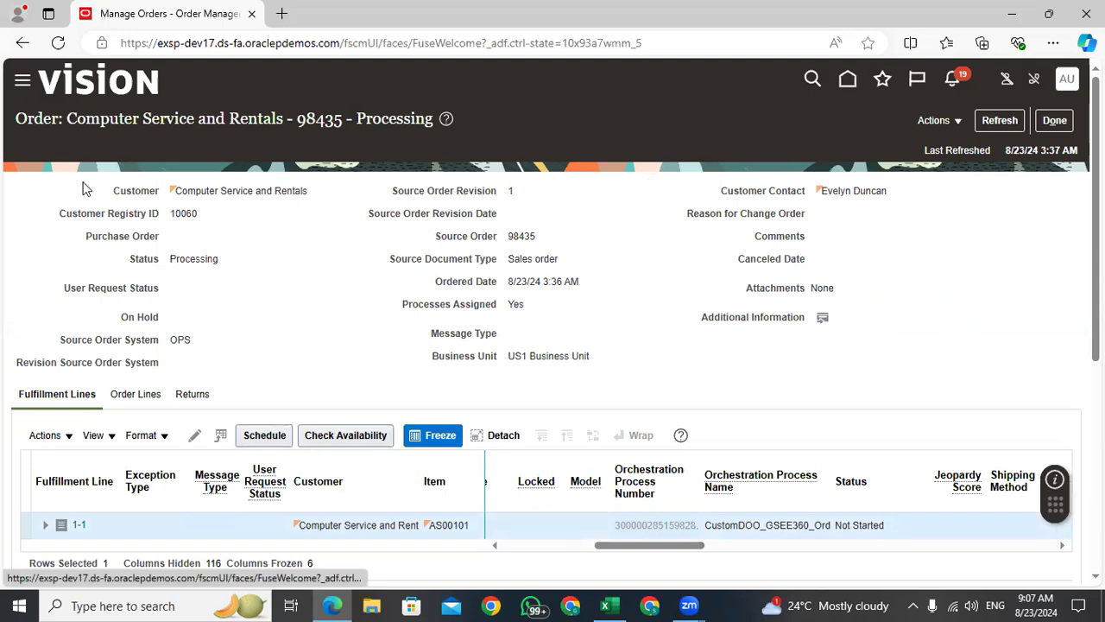
Refresh the orchestration process repeatedly to follow the status of its Schedule, Reserve and Ship tasks.
click(1009, 120)
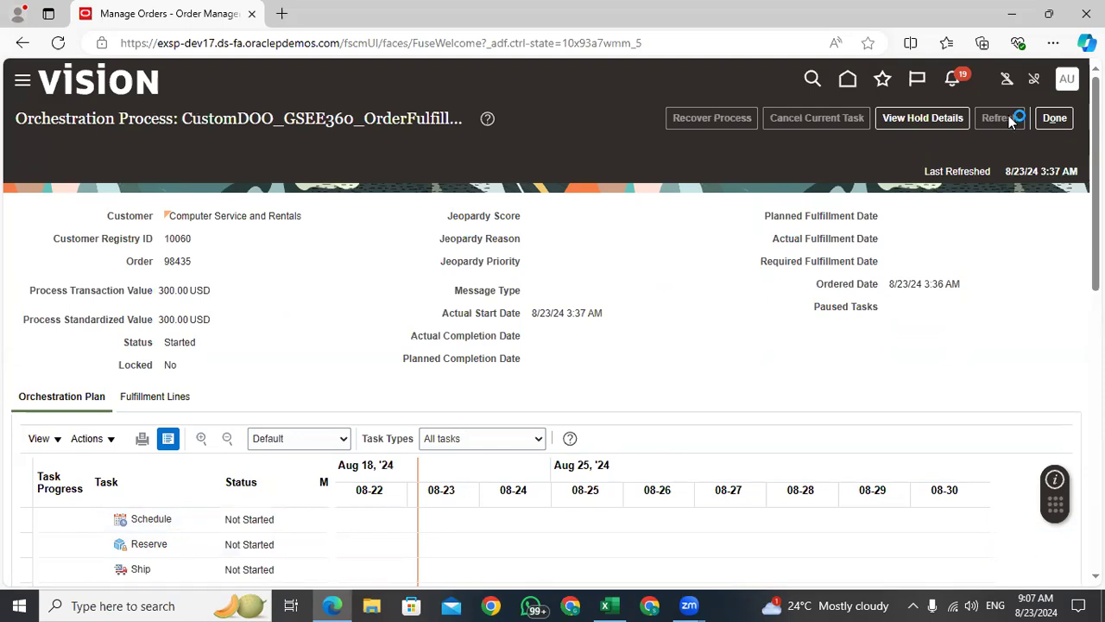
click(1007, 126)
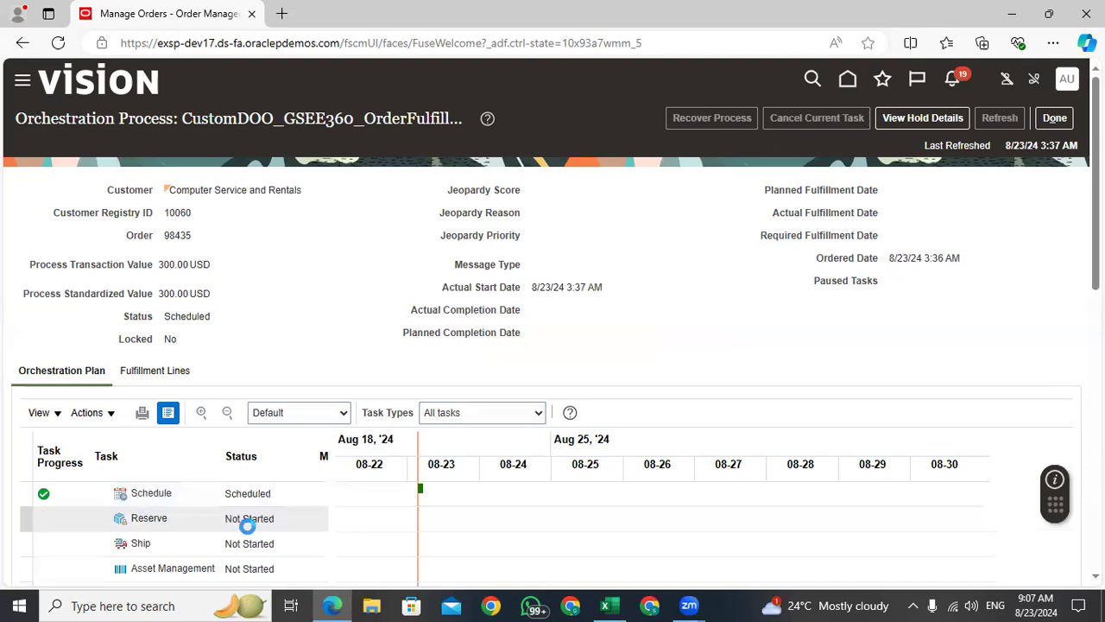
click(1008, 122)
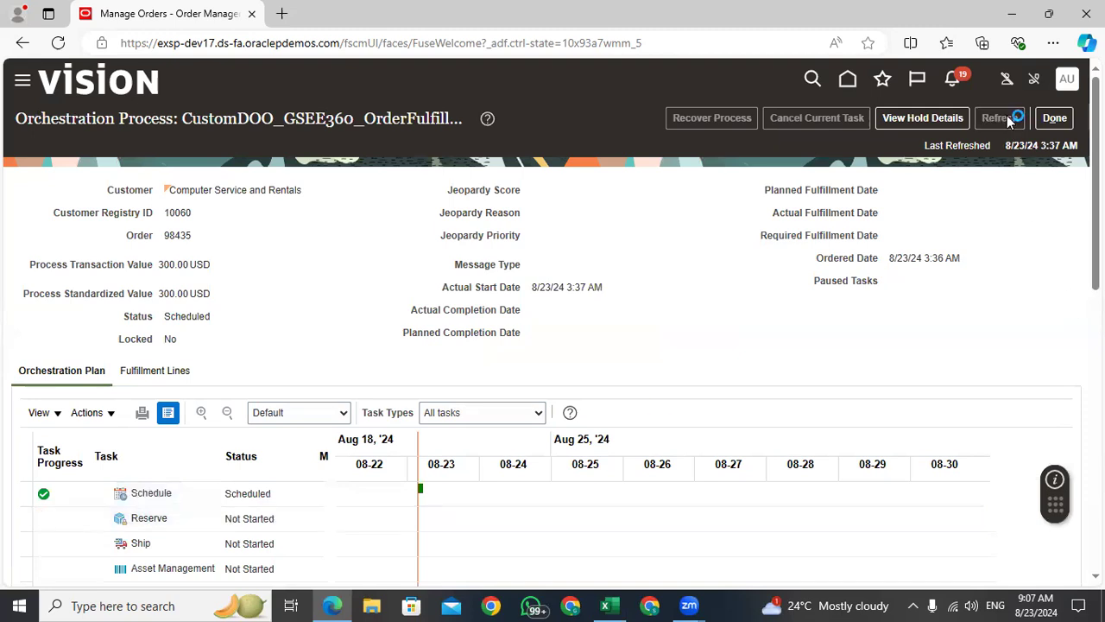
click(1007, 122)
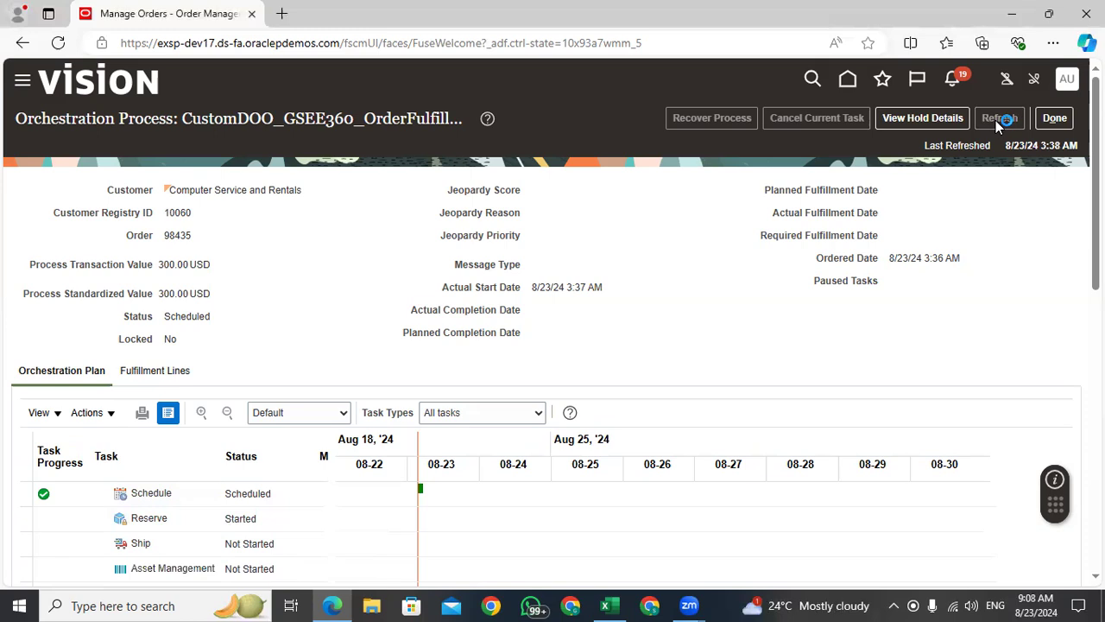
click(997, 122)
click(995, 120)
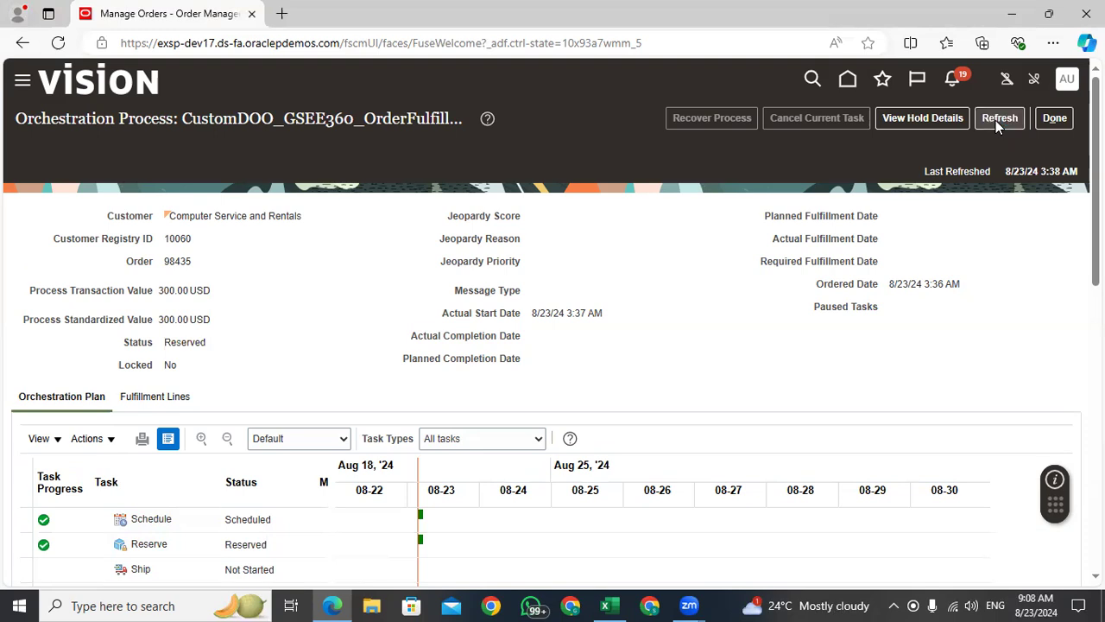
scroll(332, 558, down, 1)
click(1002, 68)
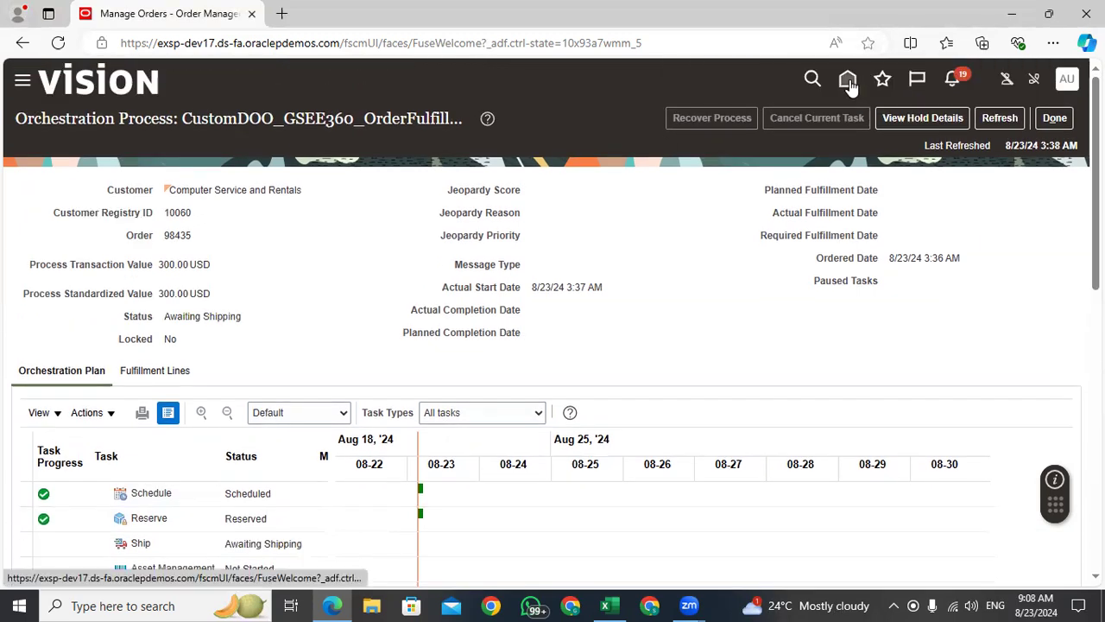
Return to the home page and open Manage Reservations and Picks in Inventory Management under Supply Chain Execution.
click(848, 78)
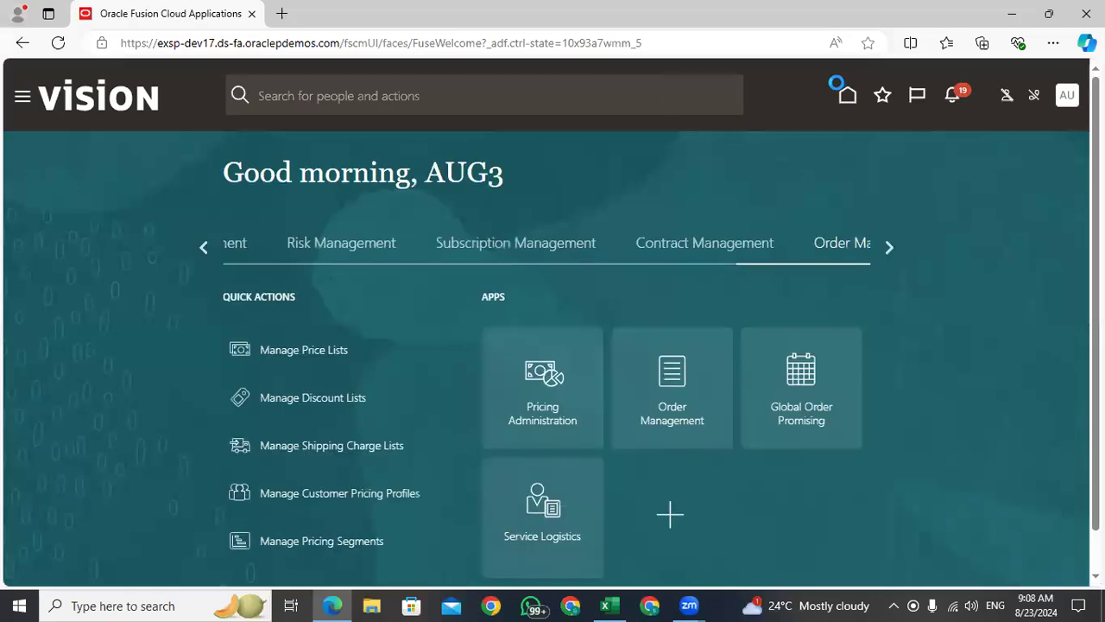
click(673, 248)
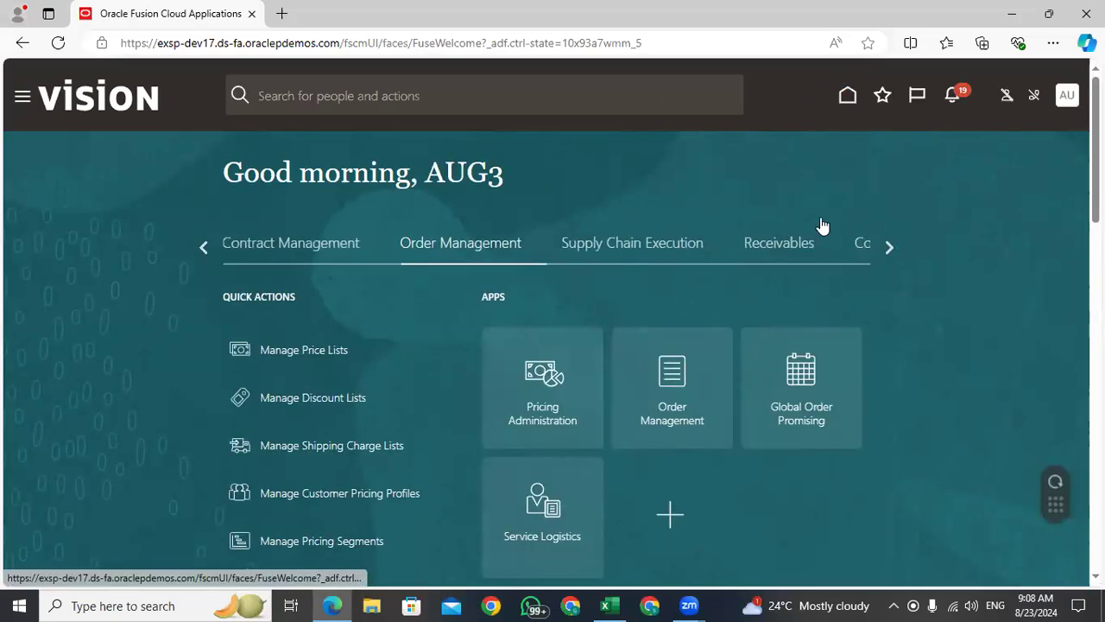
scroll(714, 387, down, 2)
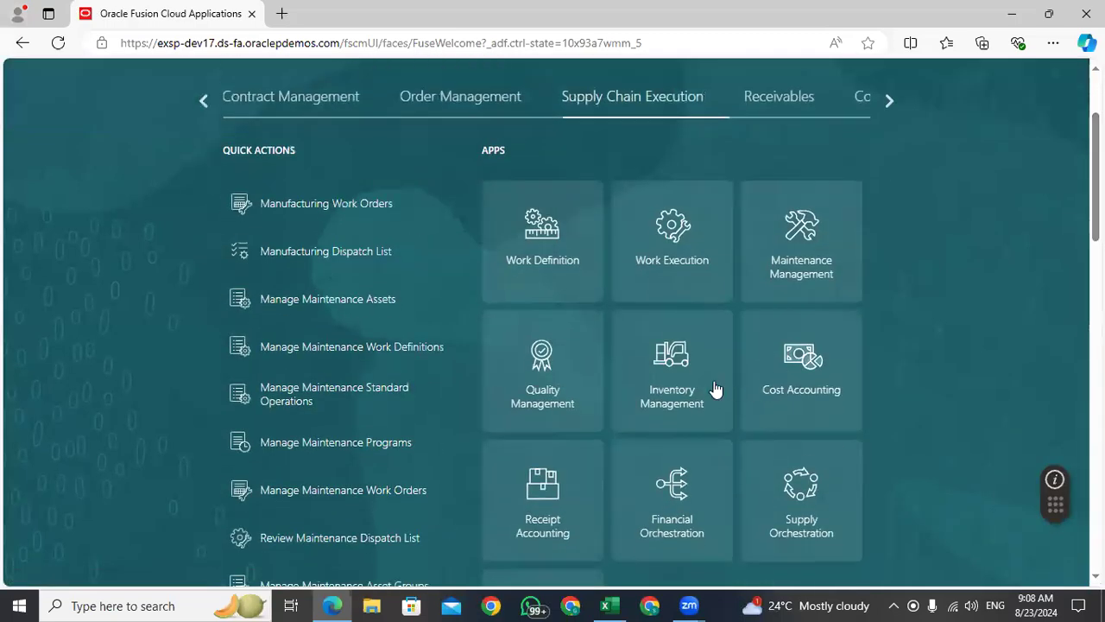
click(672, 371)
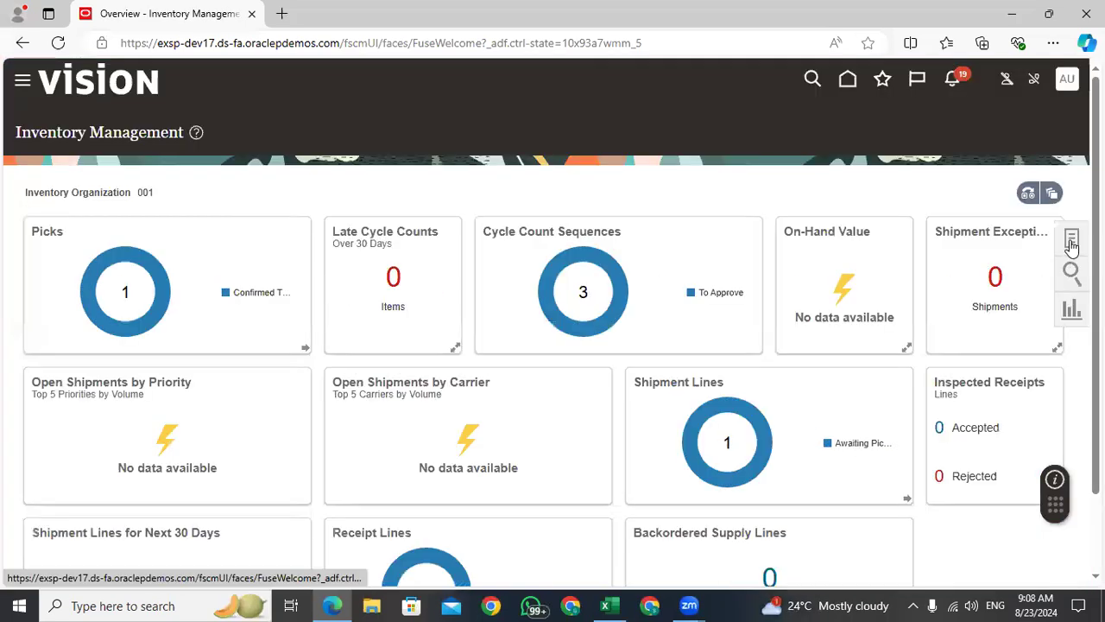
click(1071, 244)
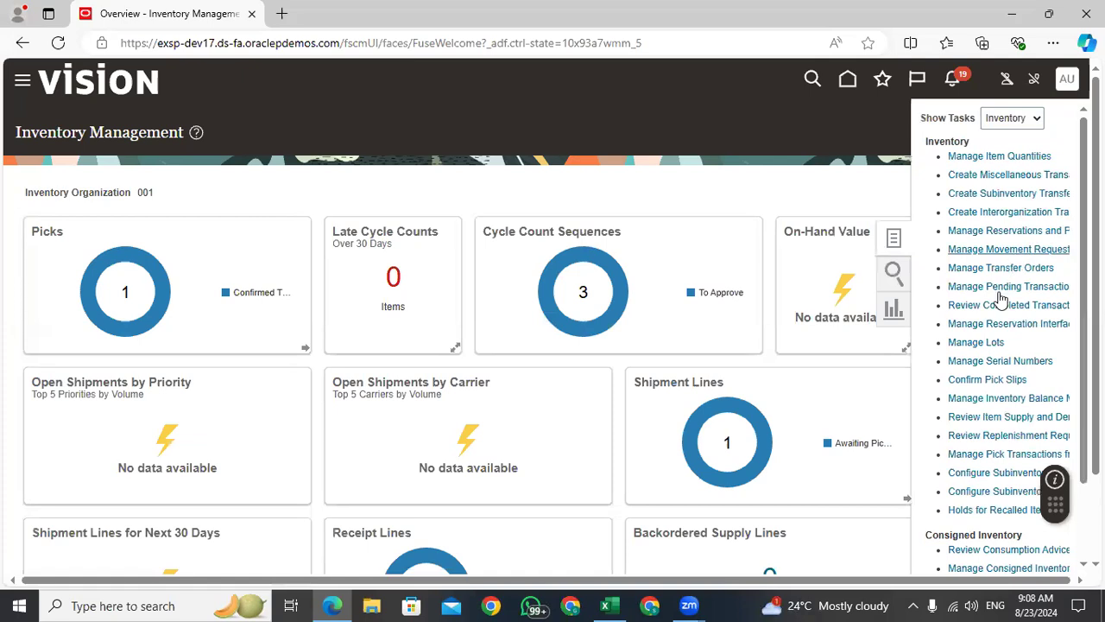
click(1016, 231)
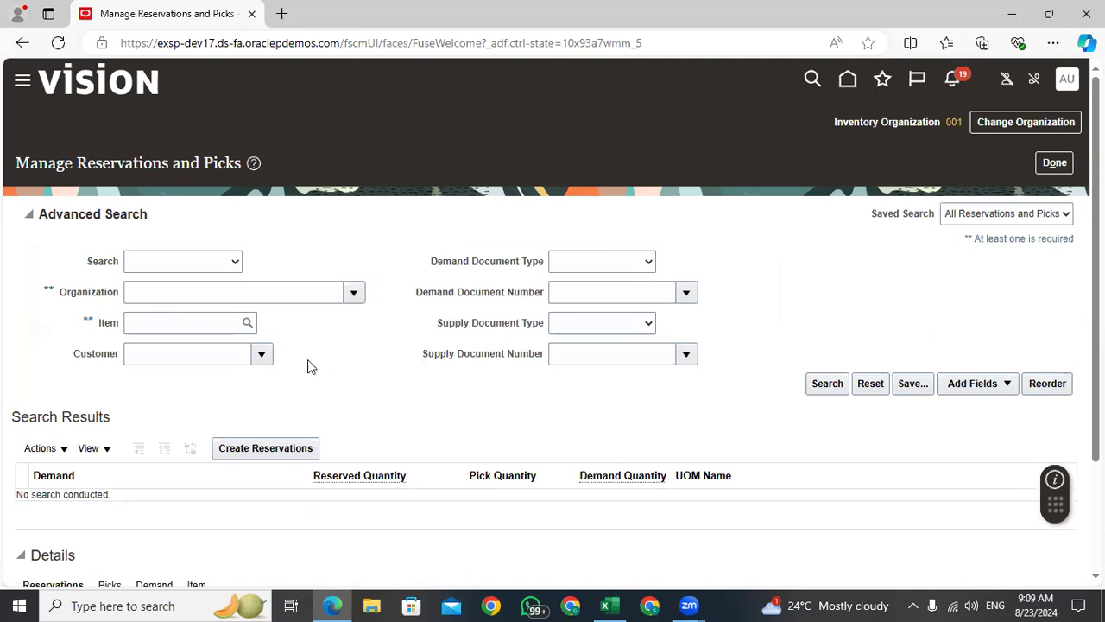
Set the advanced search to Reservations with customer COMP and demand document type Sales order.
click(167, 323)
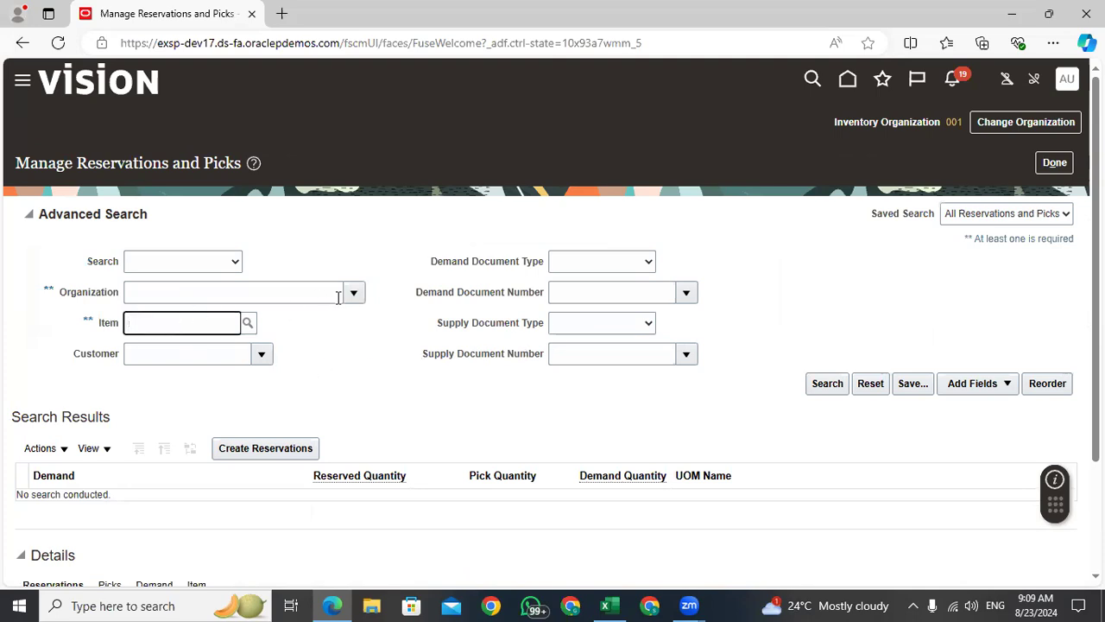
click(186, 261)
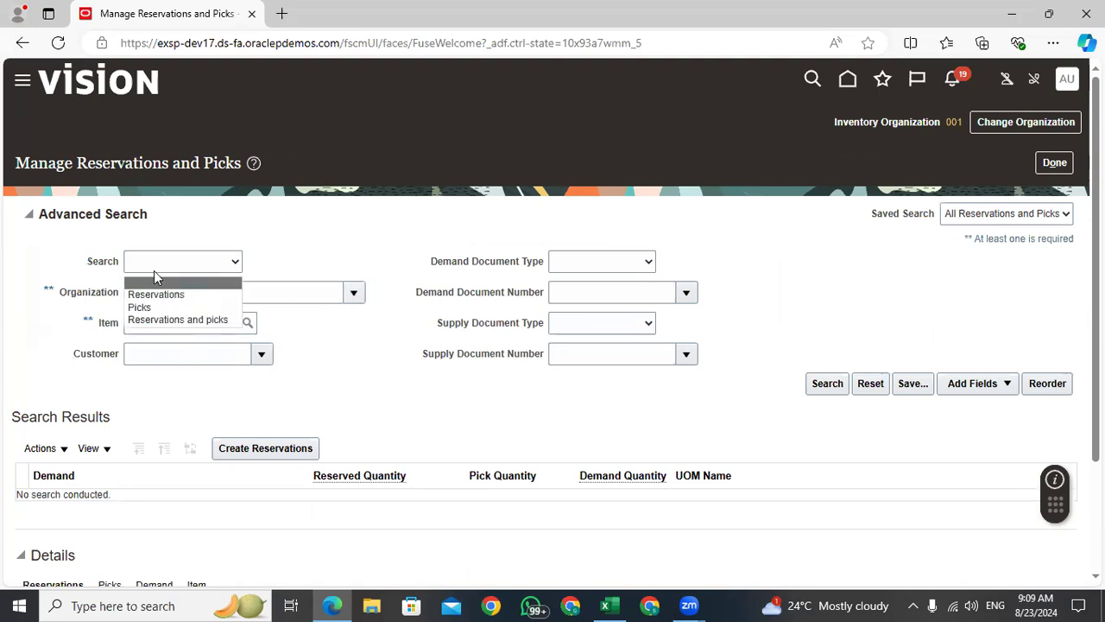
click(156, 295)
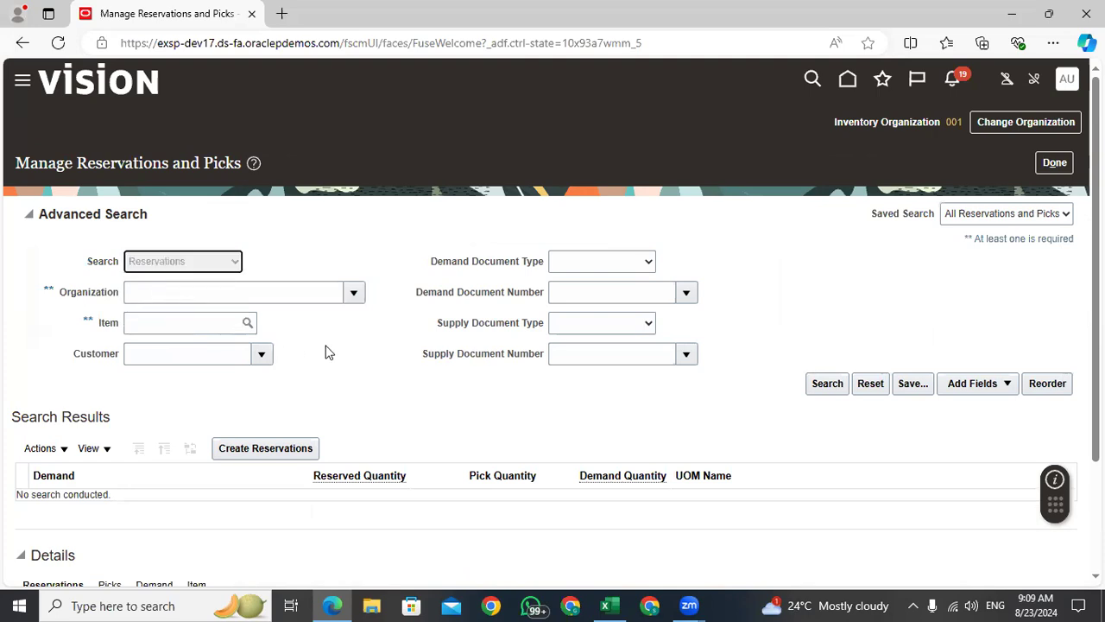
click(194, 357)
text(COMP)
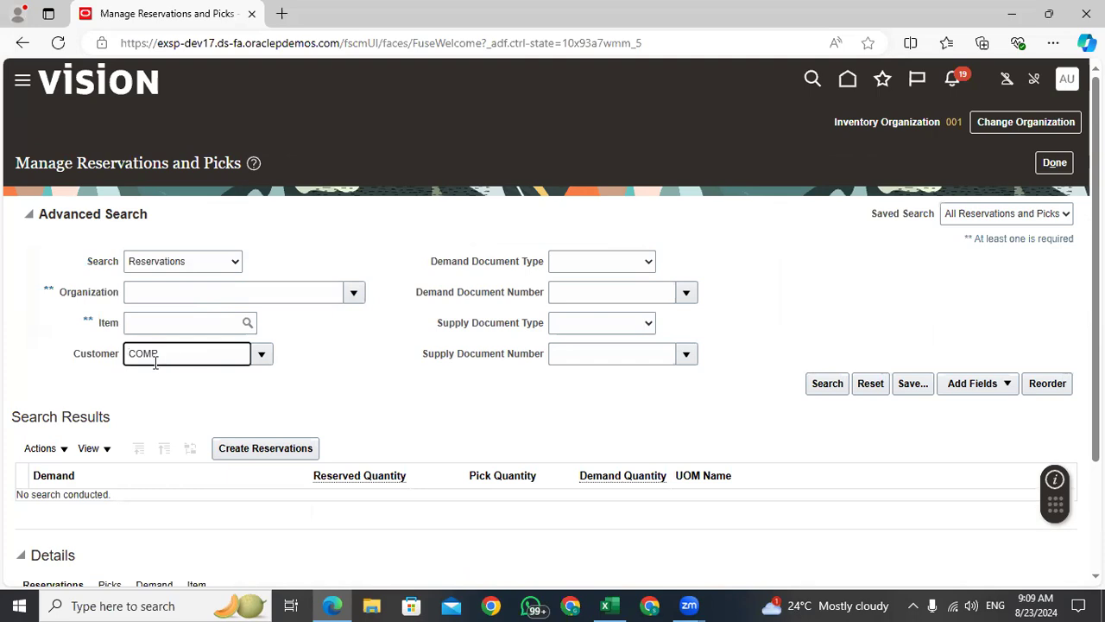
click(692, 357)
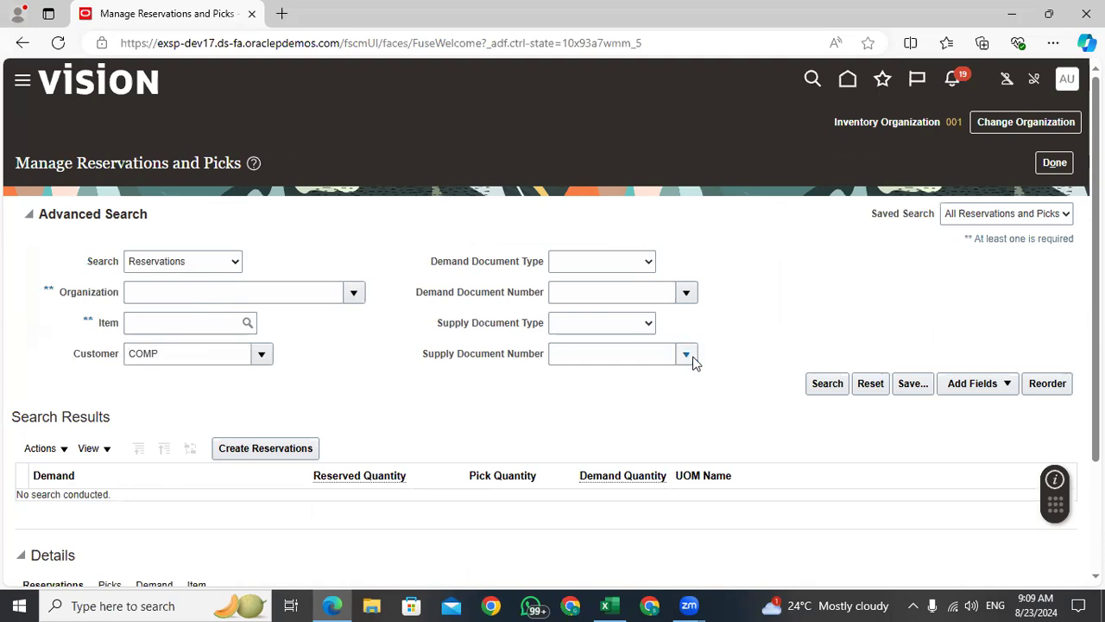
click(599, 323)
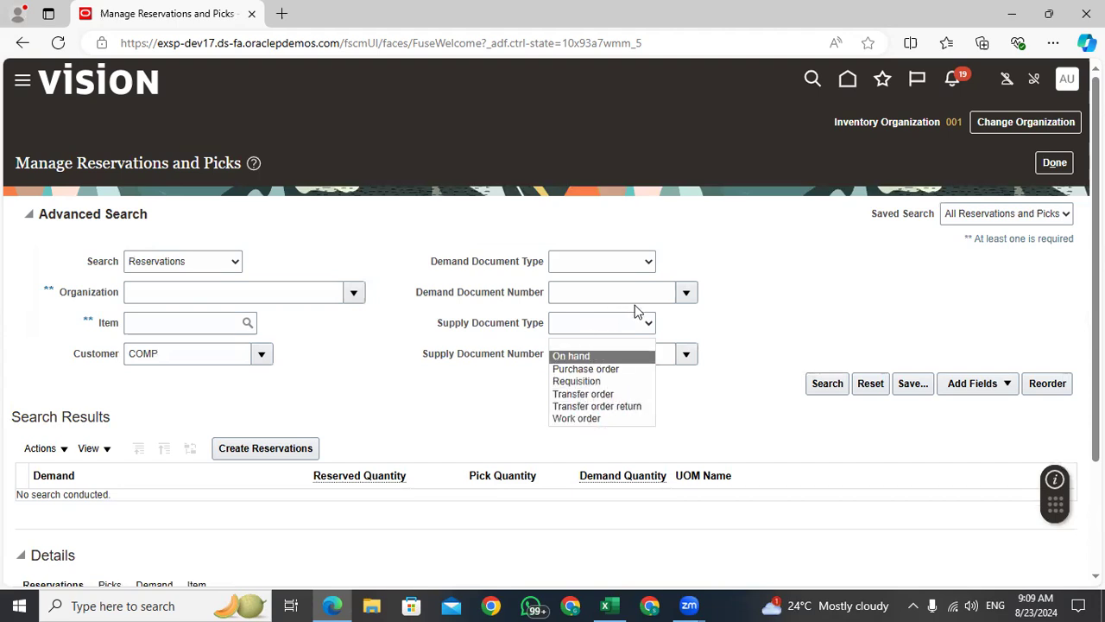
click(604, 261)
click(604, 261)
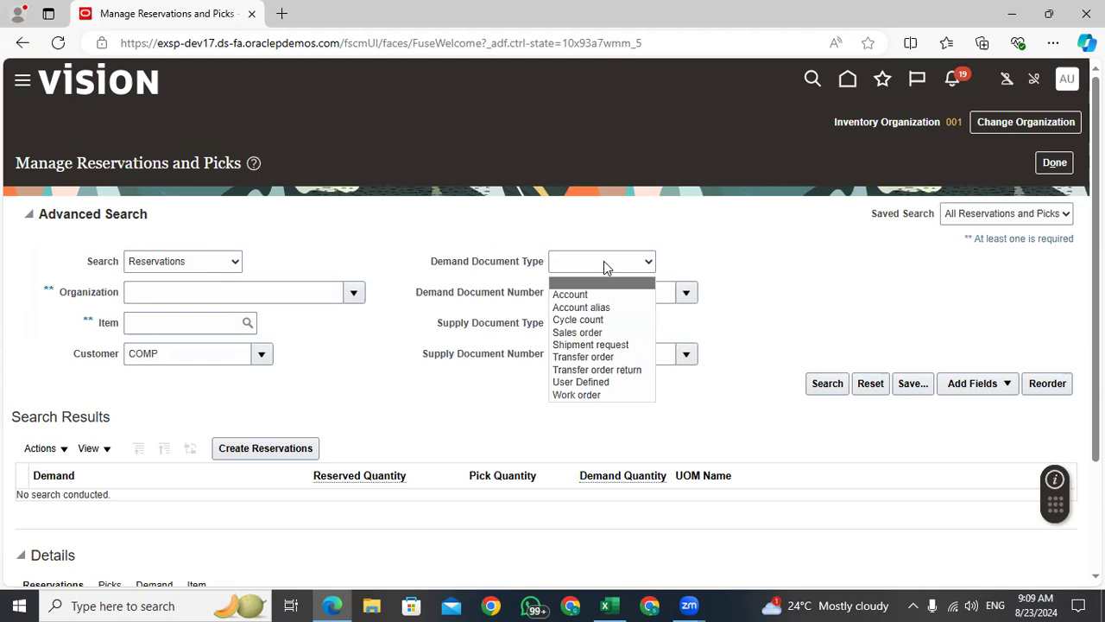
click(578, 334)
Look up the submitted sales order by its number and select it as the demand document number.
click(570, 292)
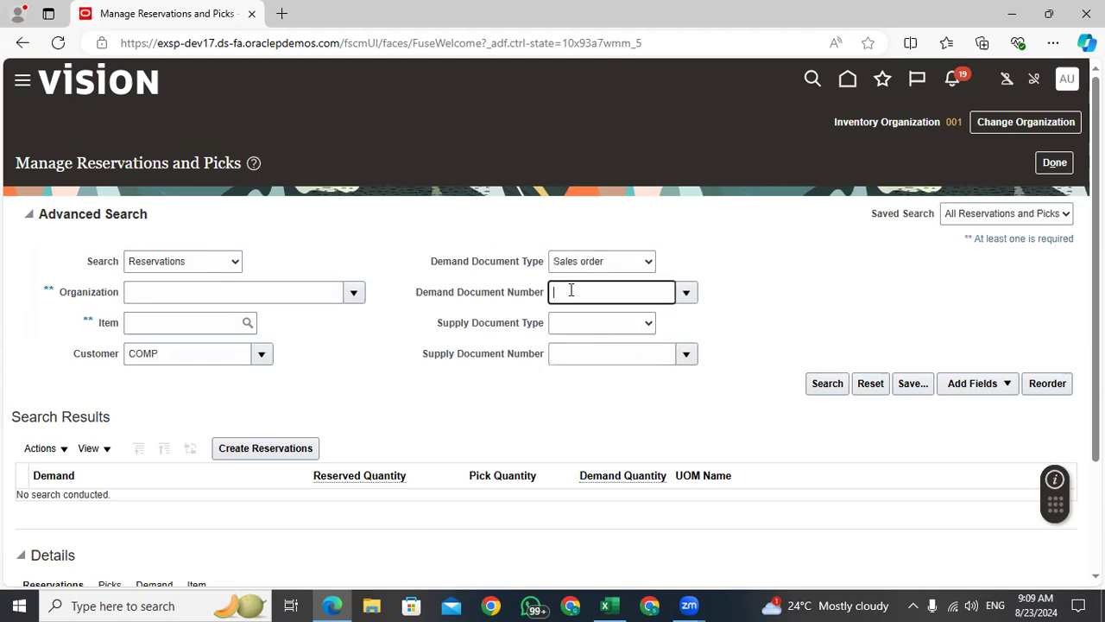
click(688, 296)
click(687, 295)
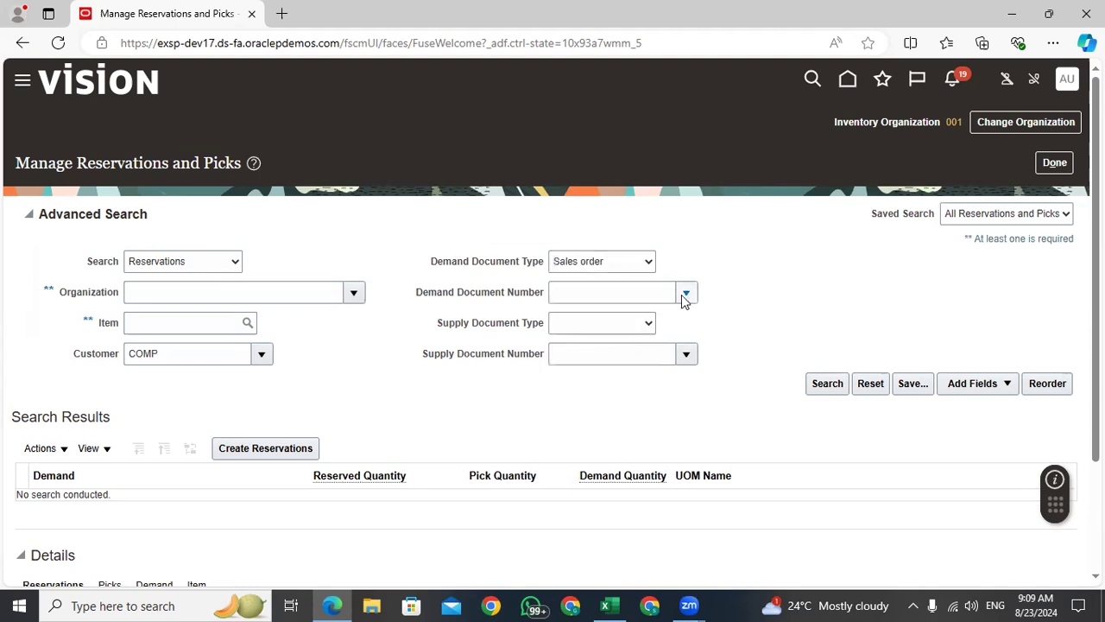
click(153, 344)
click(482, 266)
text(98435)
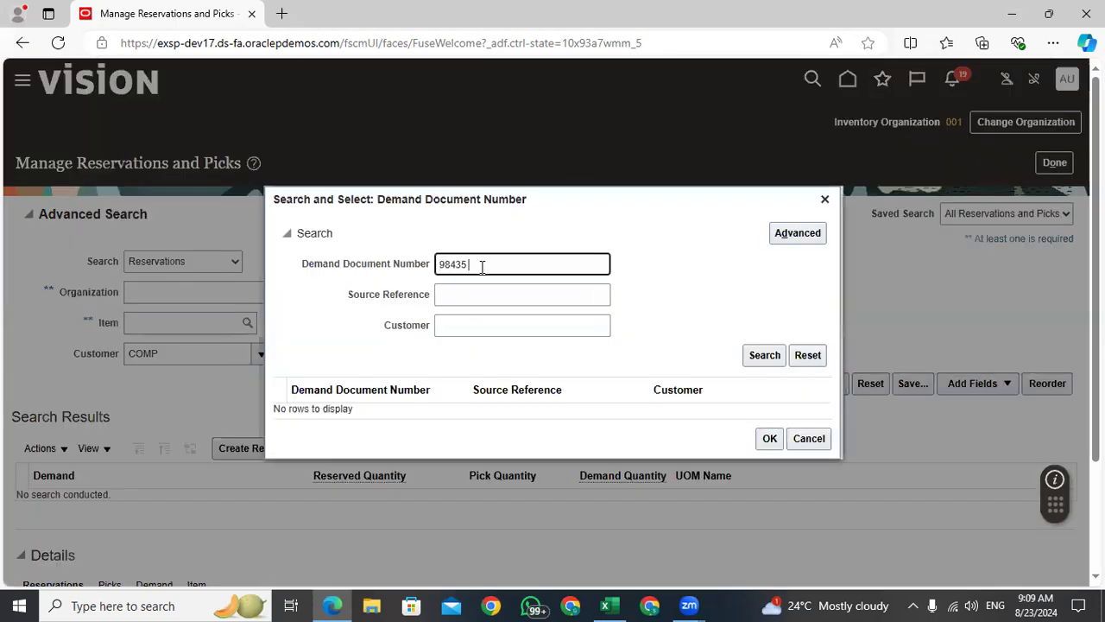
click(770, 357)
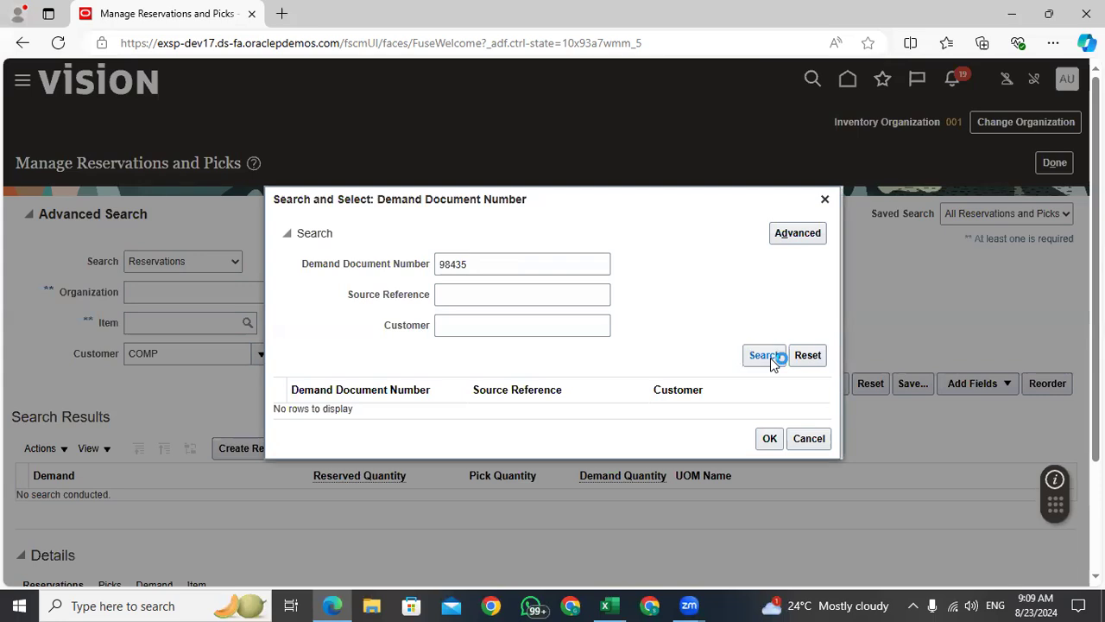
click(682, 414)
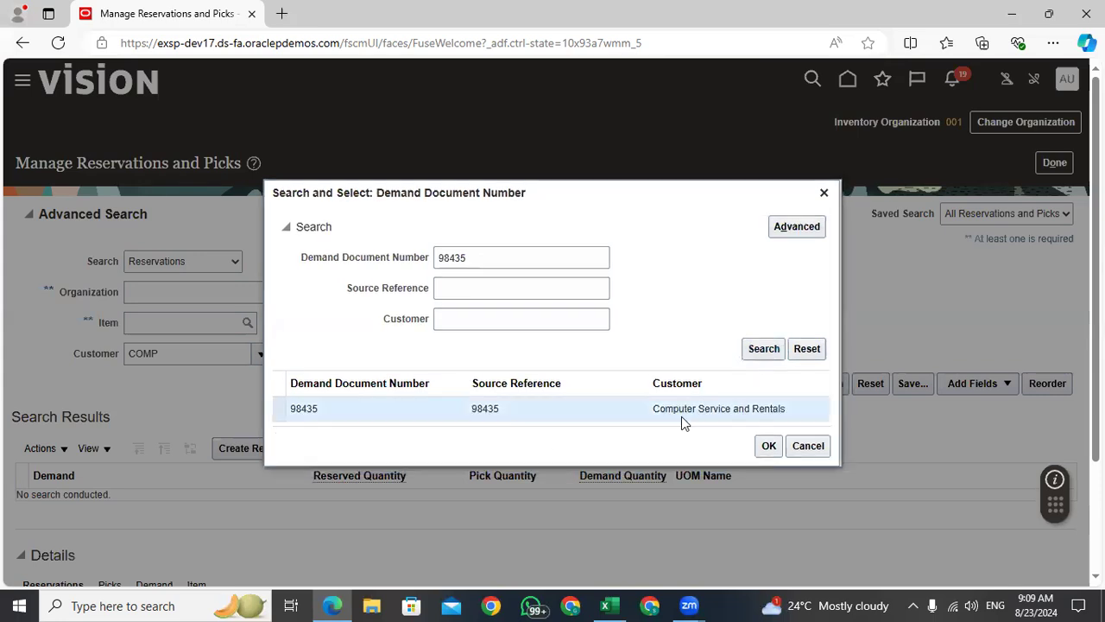
click(768, 446)
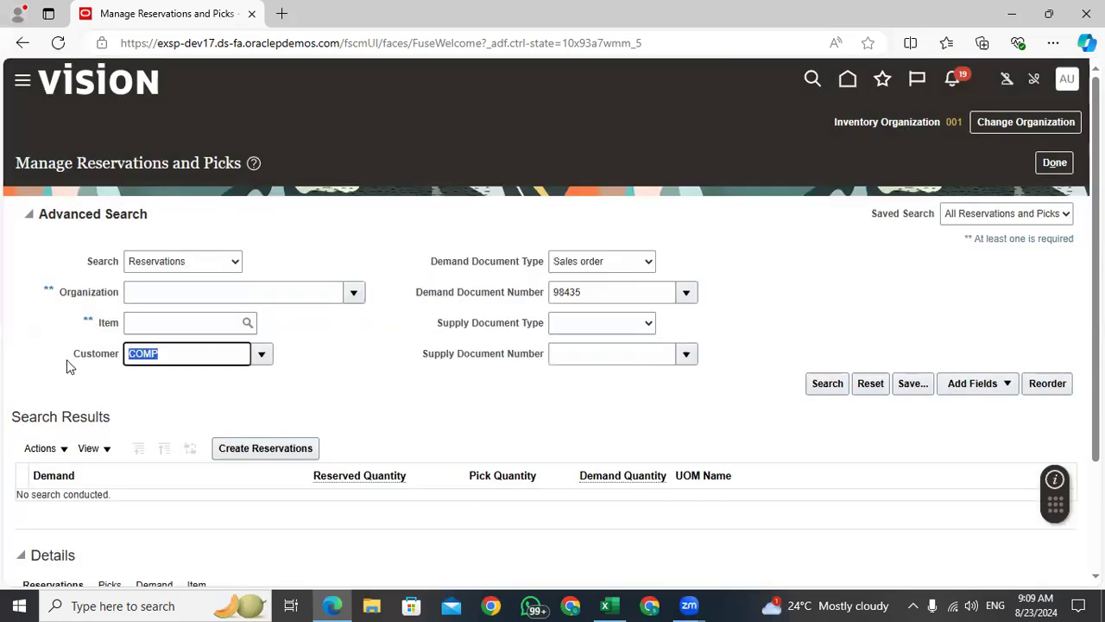
Clear the customer criterion and run the reservation search for organization 001.
key(Delete)
click(825, 385)
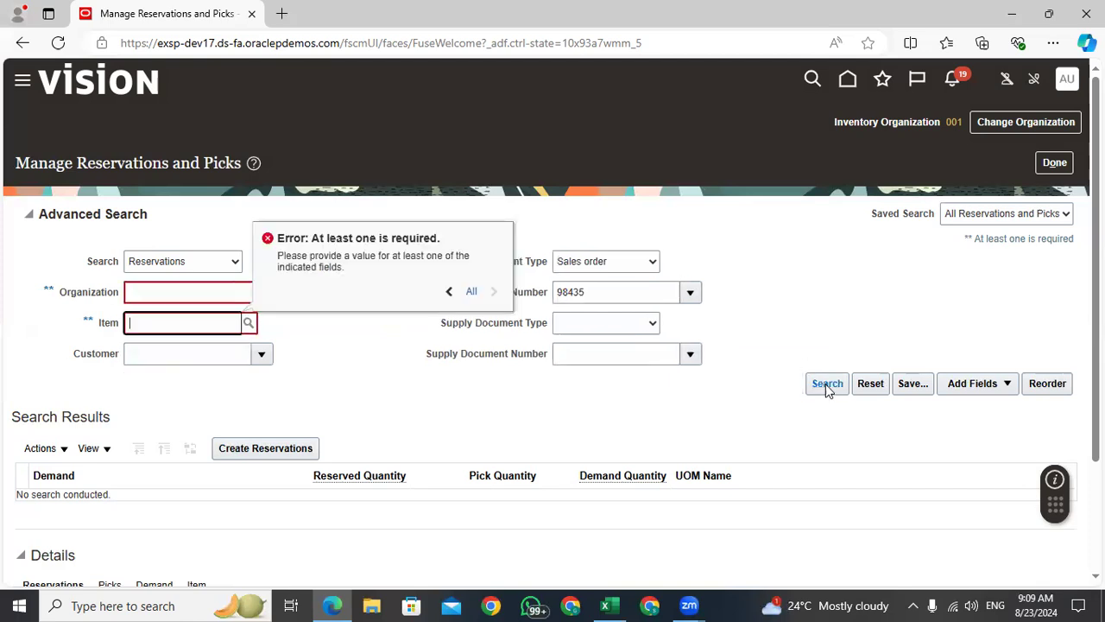
click(354, 295)
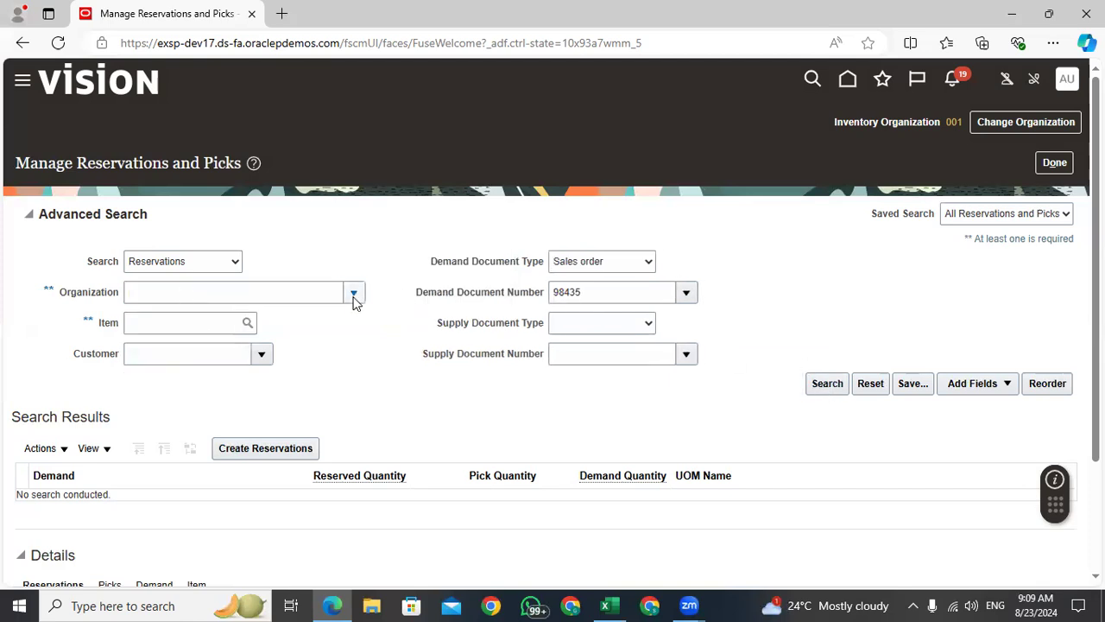
click(161, 345)
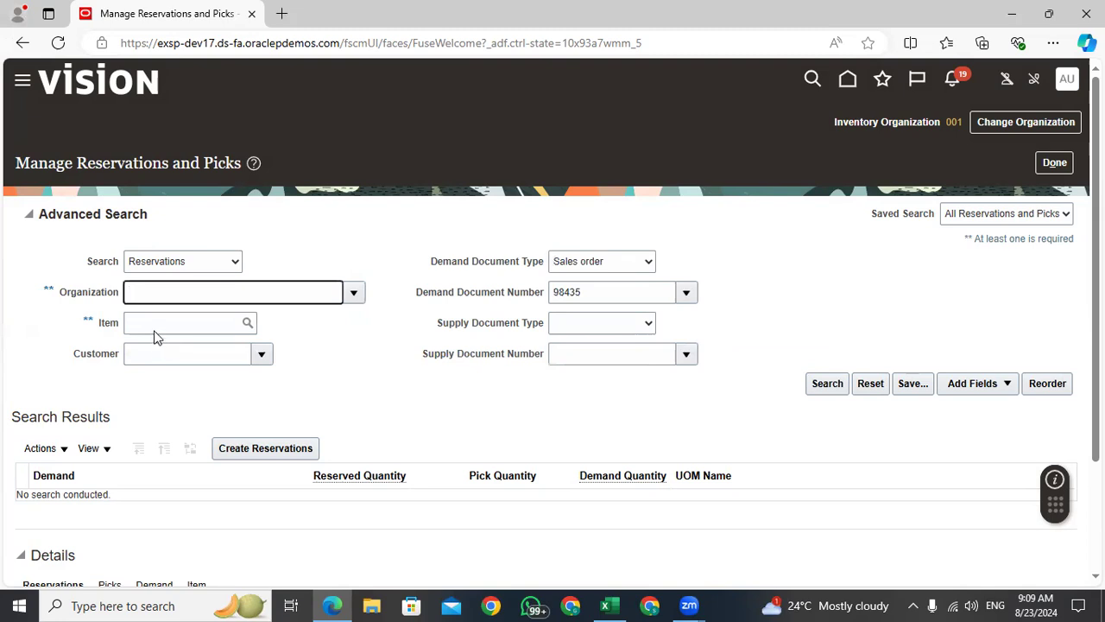
click(821, 386)
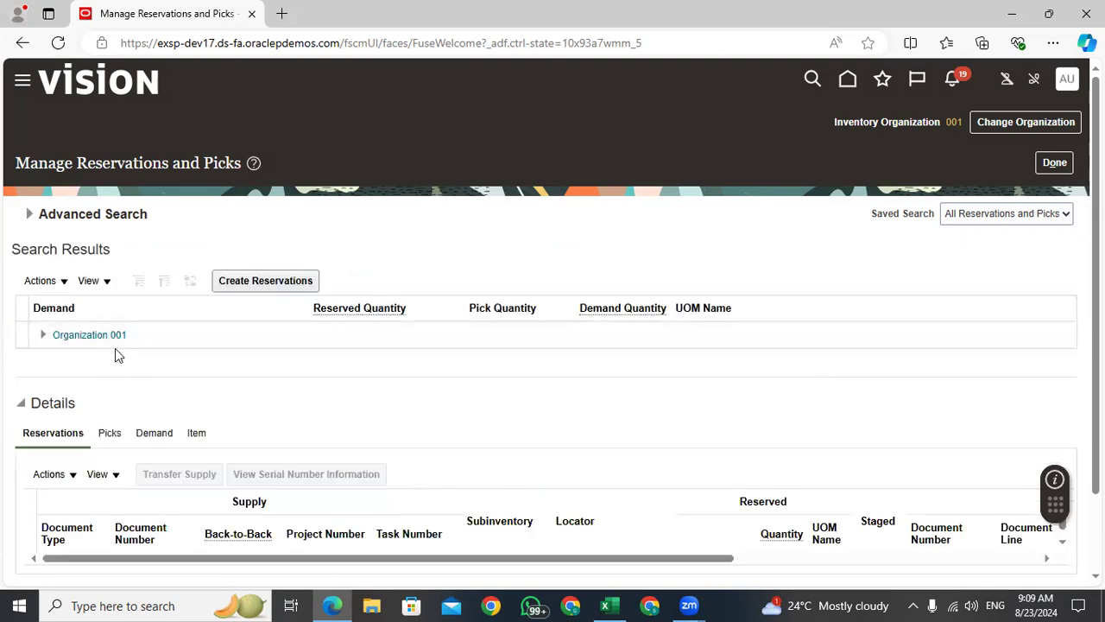
Expand organization 001 and item AS00101 in the search results, and select the Sales Order demand row.
click(153, 337)
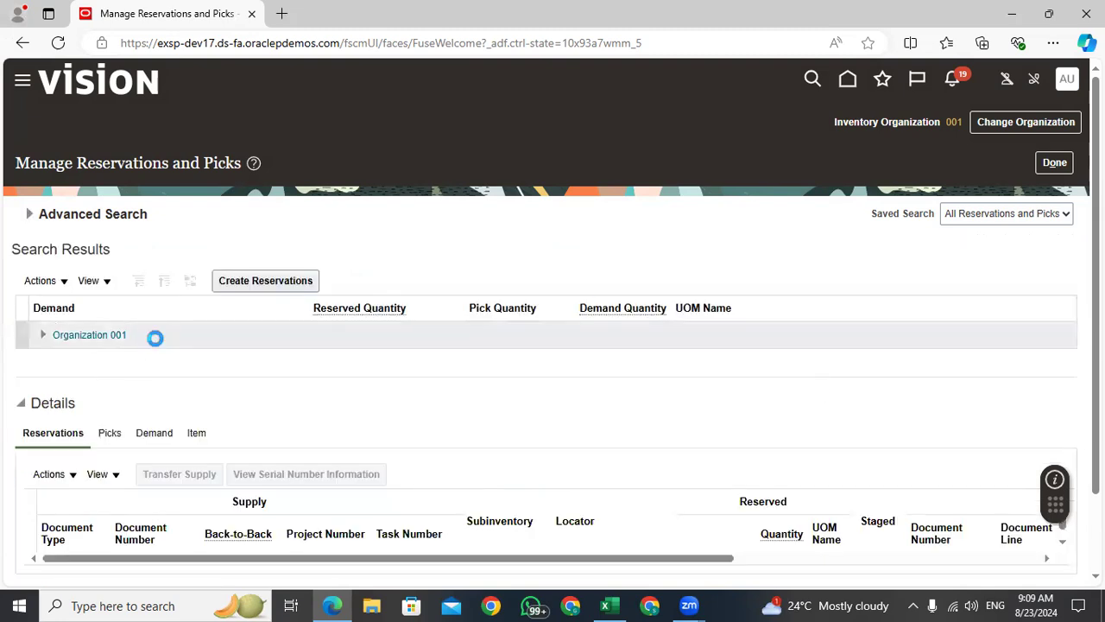
click(45, 339)
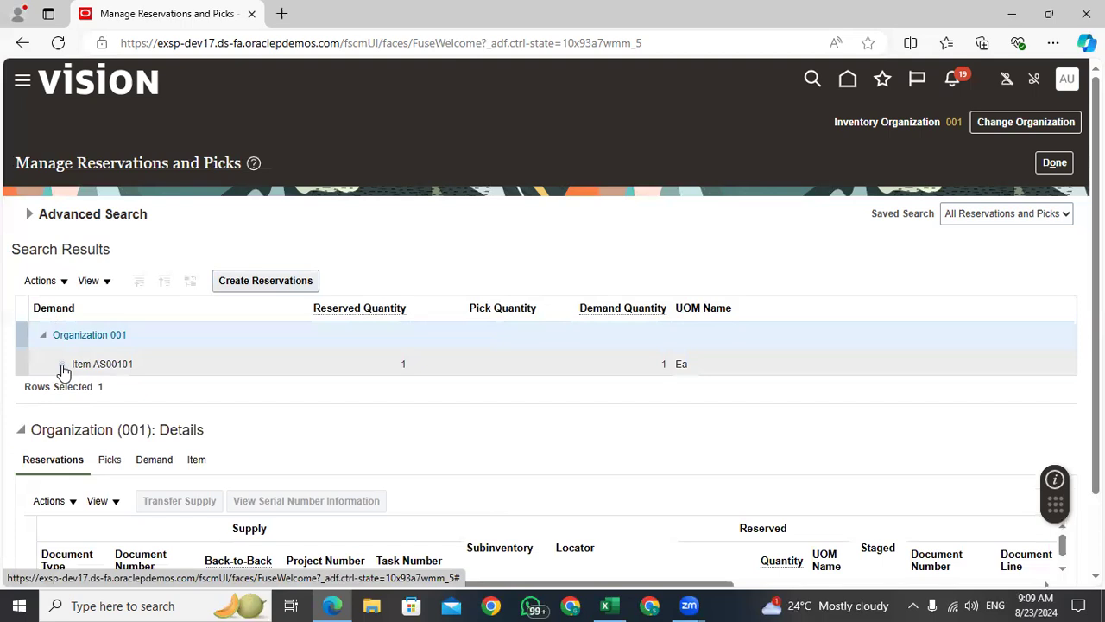
click(62, 364)
click(190, 389)
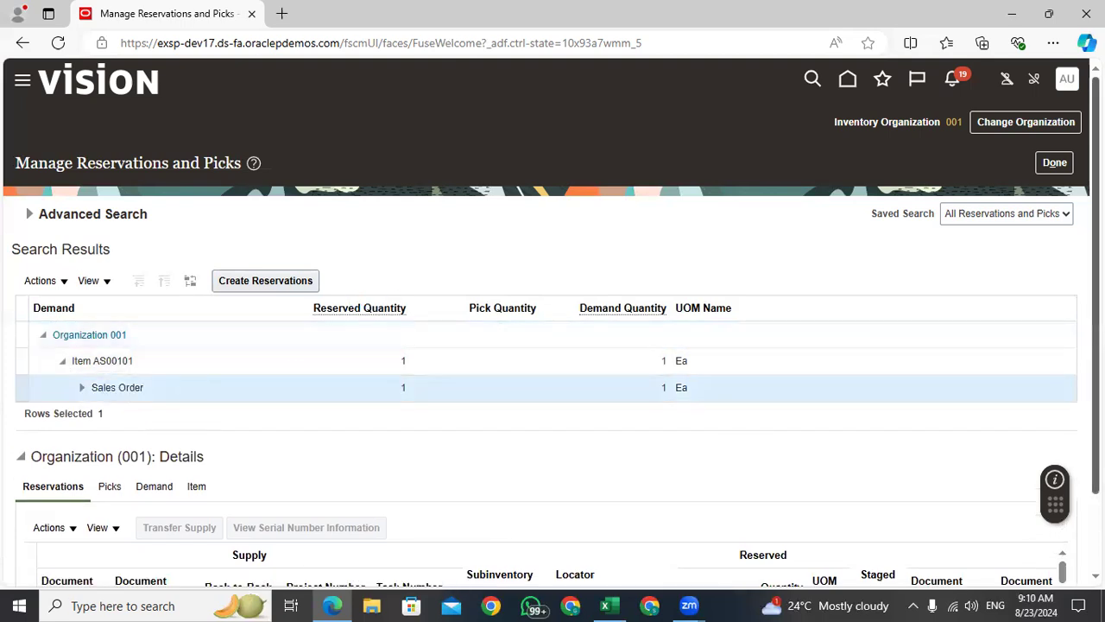
Examine the reservation's supply type, reserved quantity, demand document number and order interface status in the details.
scroll(553, 346, down, 2)
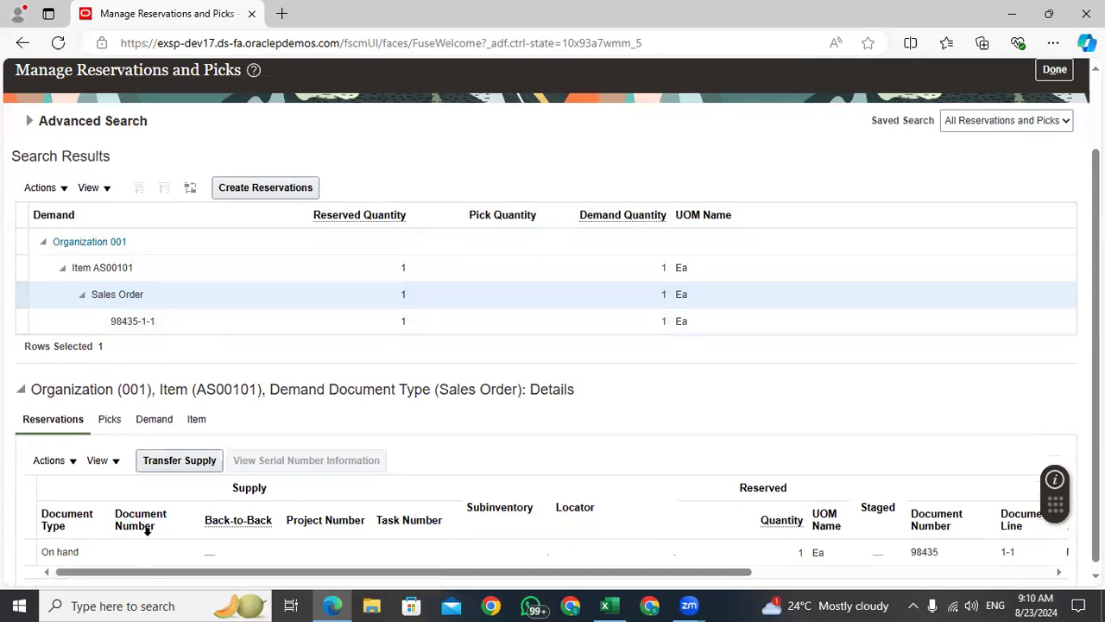
click(216, 553)
drag(148, 572, 439, 600)
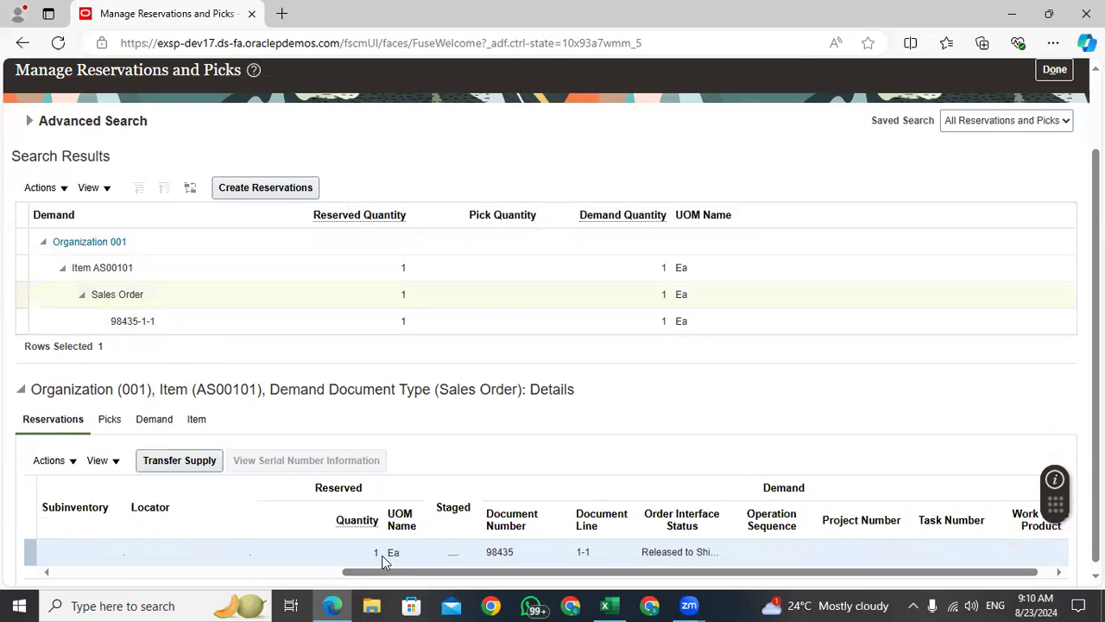
drag(515, 554, 481, 554)
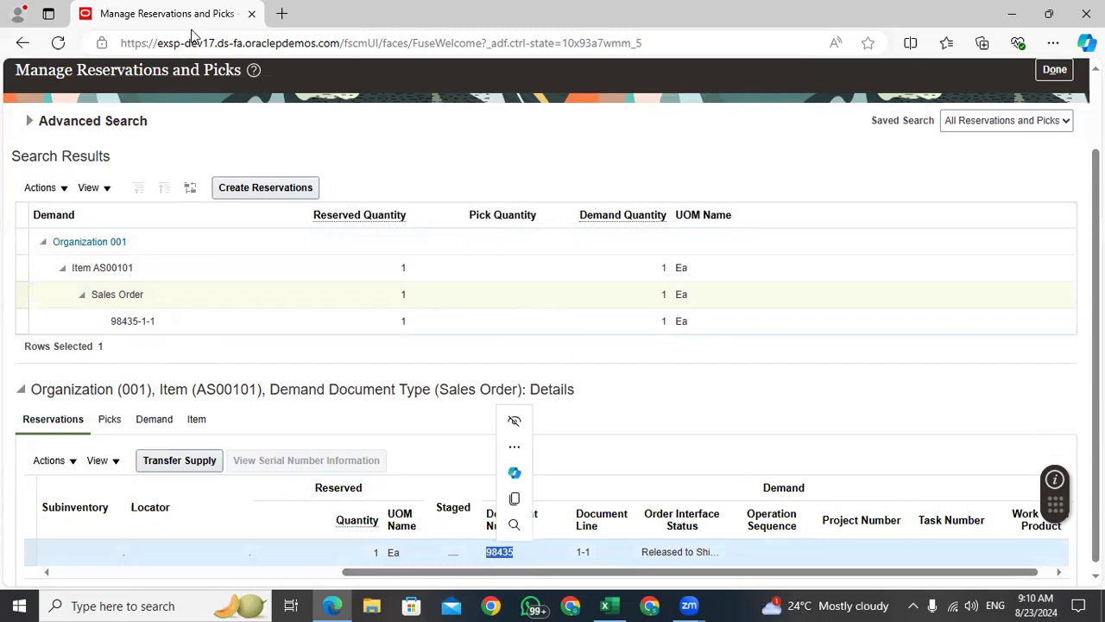
key(alt+Tab)
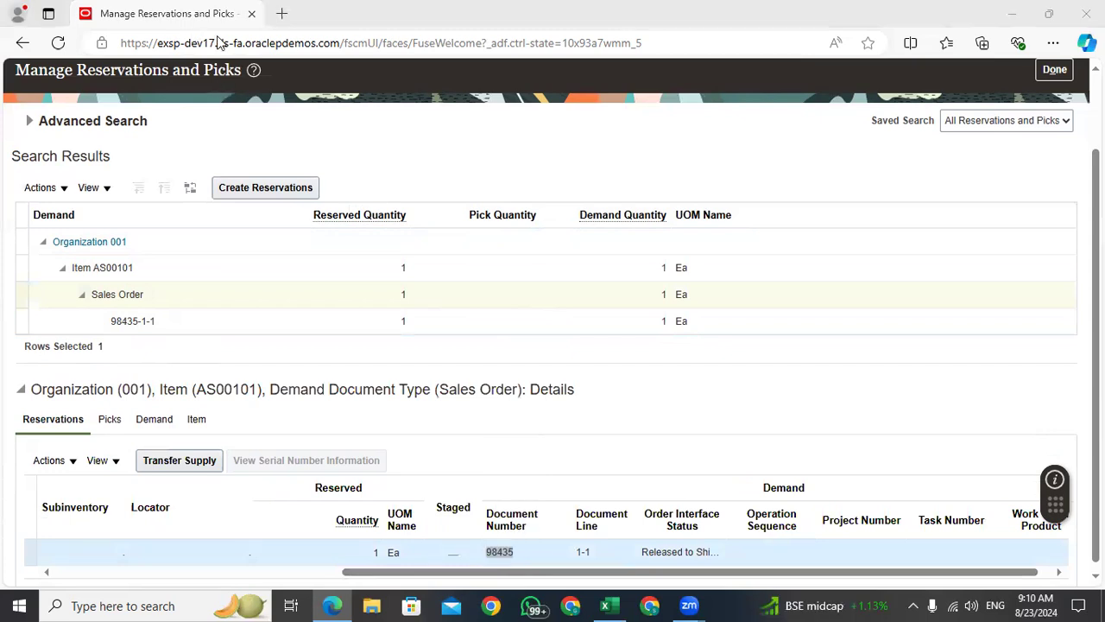
double_click(512, 552)
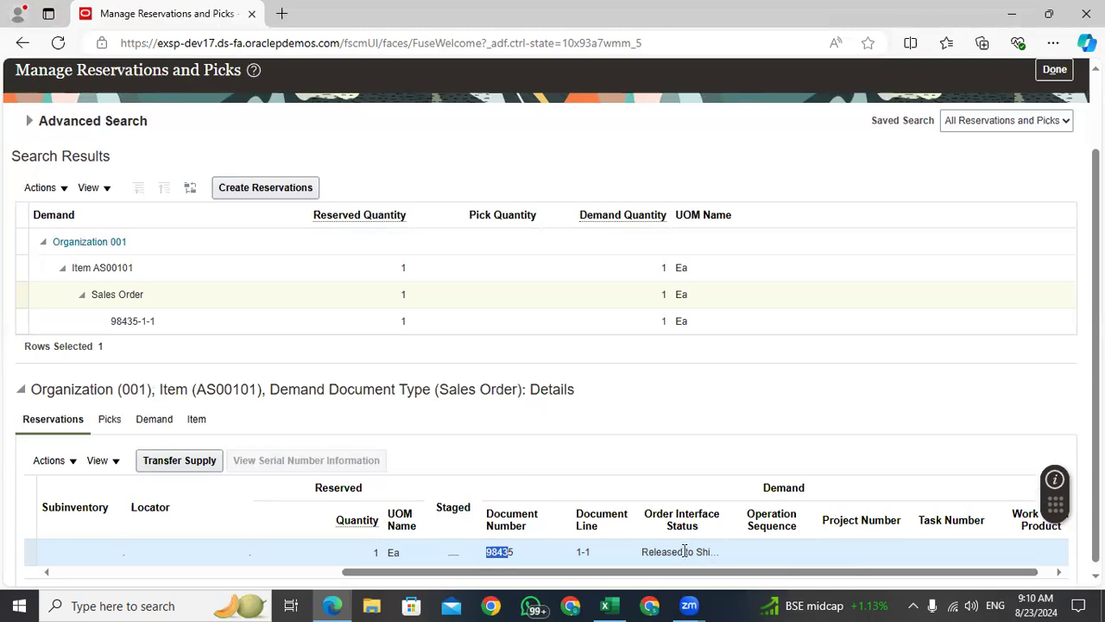
drag(679, 573, 129, 573)
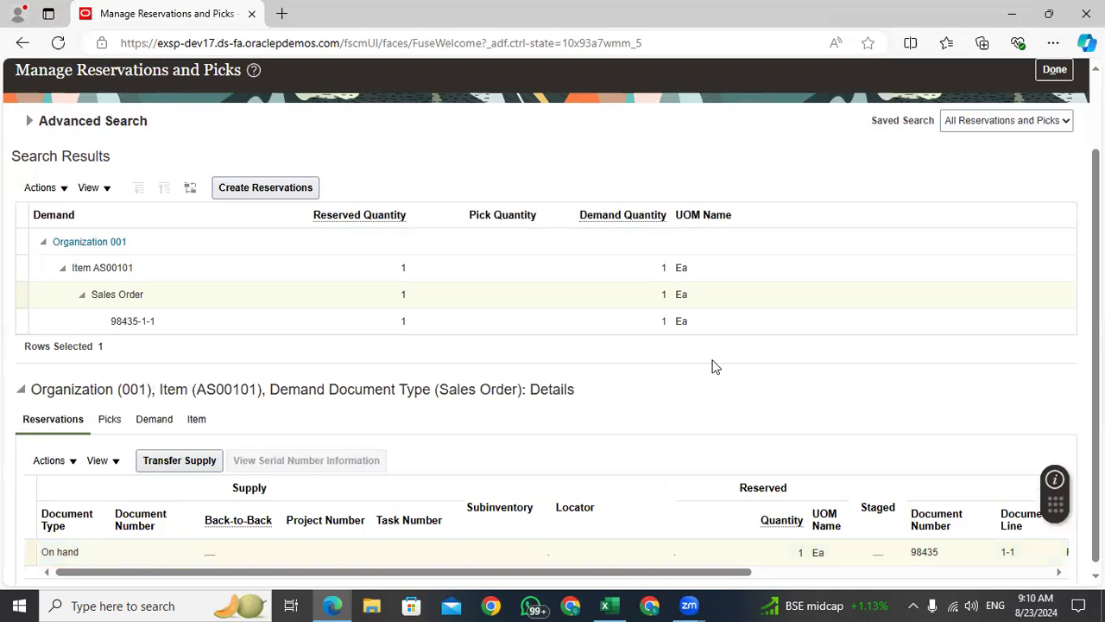
Leave the reservations page and open the Create Pick Wave task from the Shipments tasks.
scroll(713, 366, up, 2)
click(1049, 170)
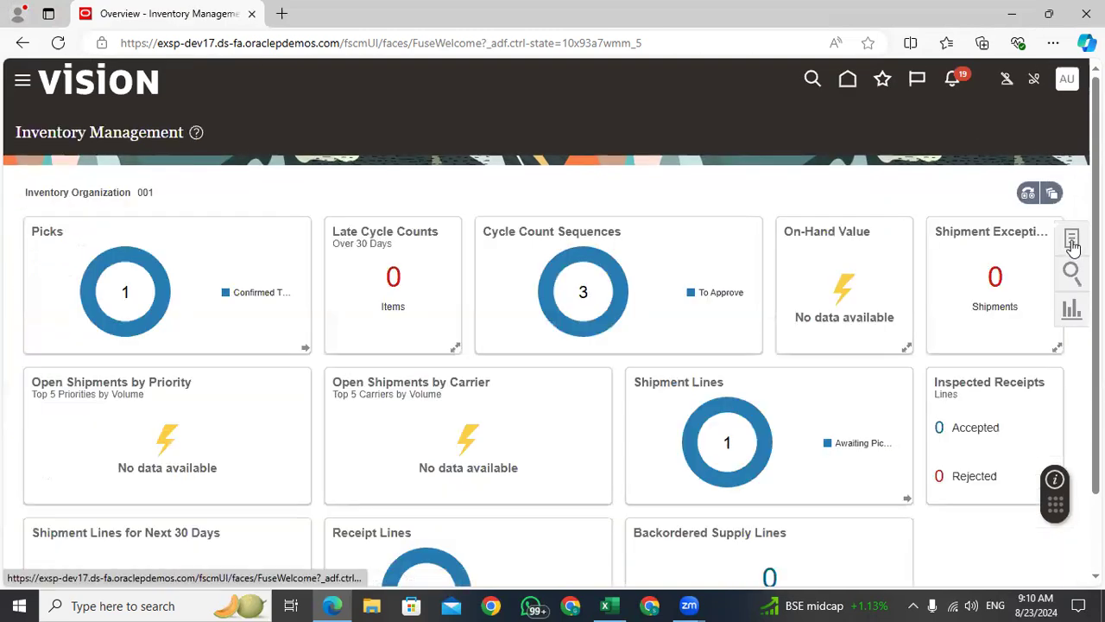
click(1071, 243)
click(1016, 118)
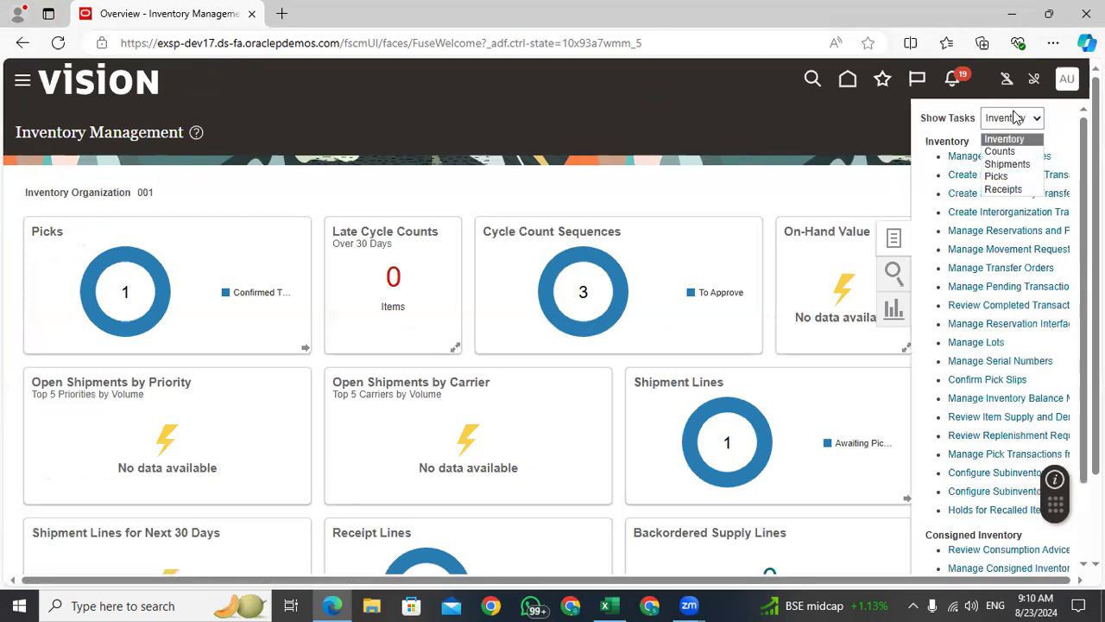
click(1009, 164)
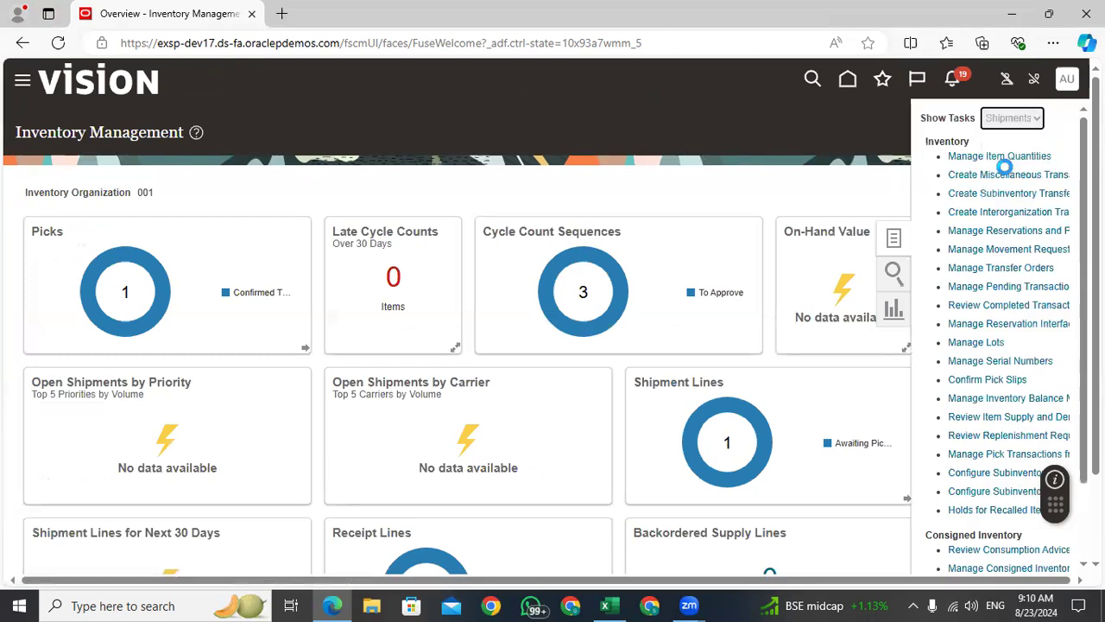
click(992, 219)
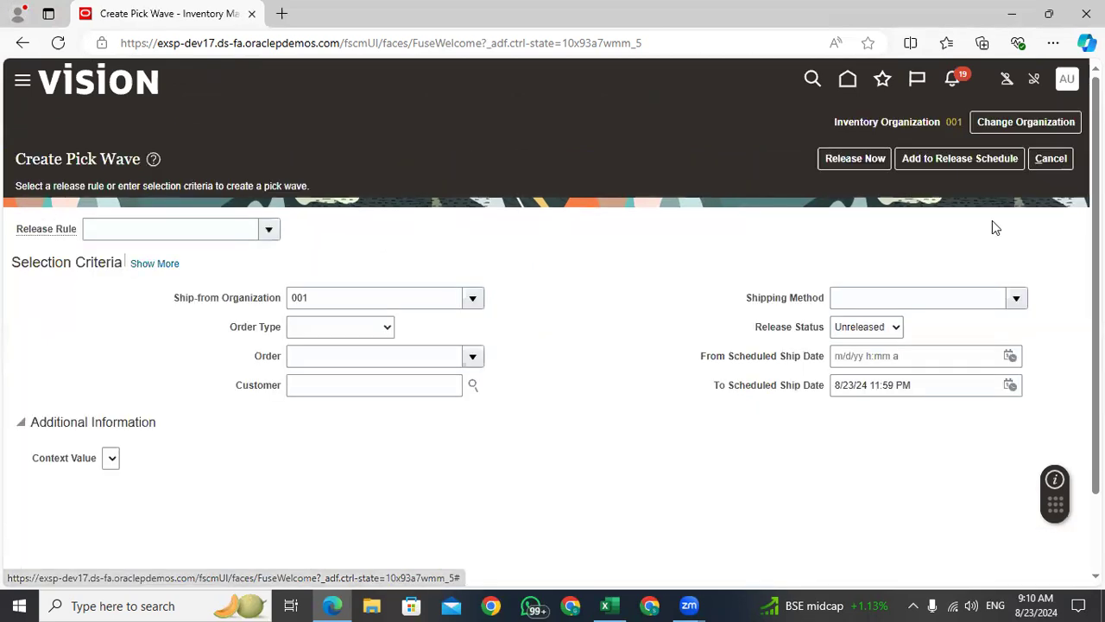
Switch to the Excel training sheet and enter "Create Pick Wave" in cell C992, below Create Sales Order.
click(609, 604)
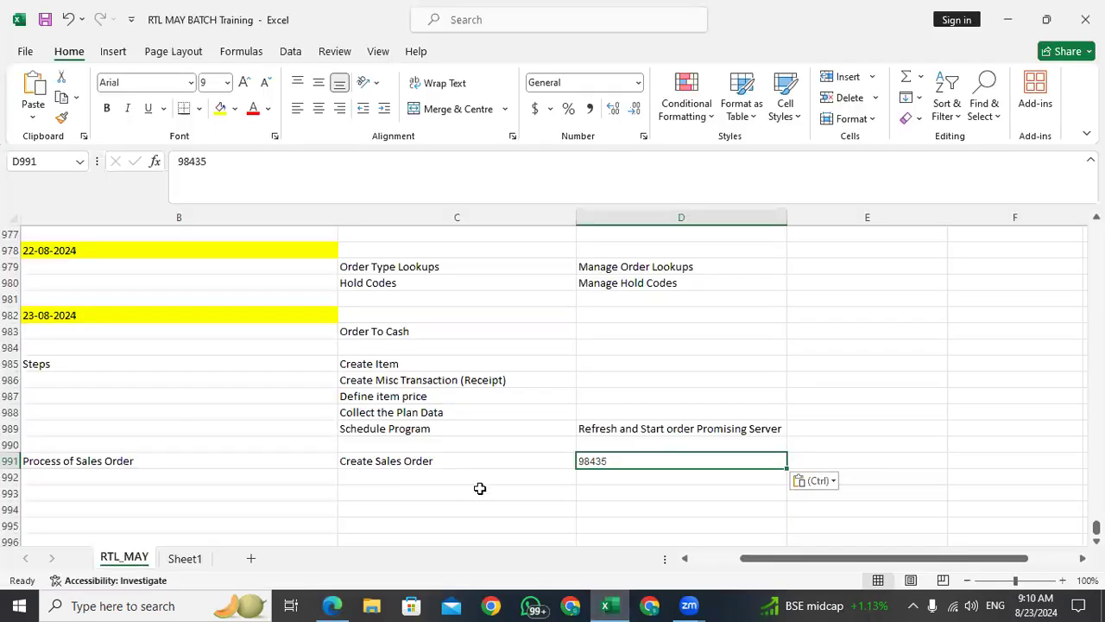
click(395, 479)
key(Caps_Lock)
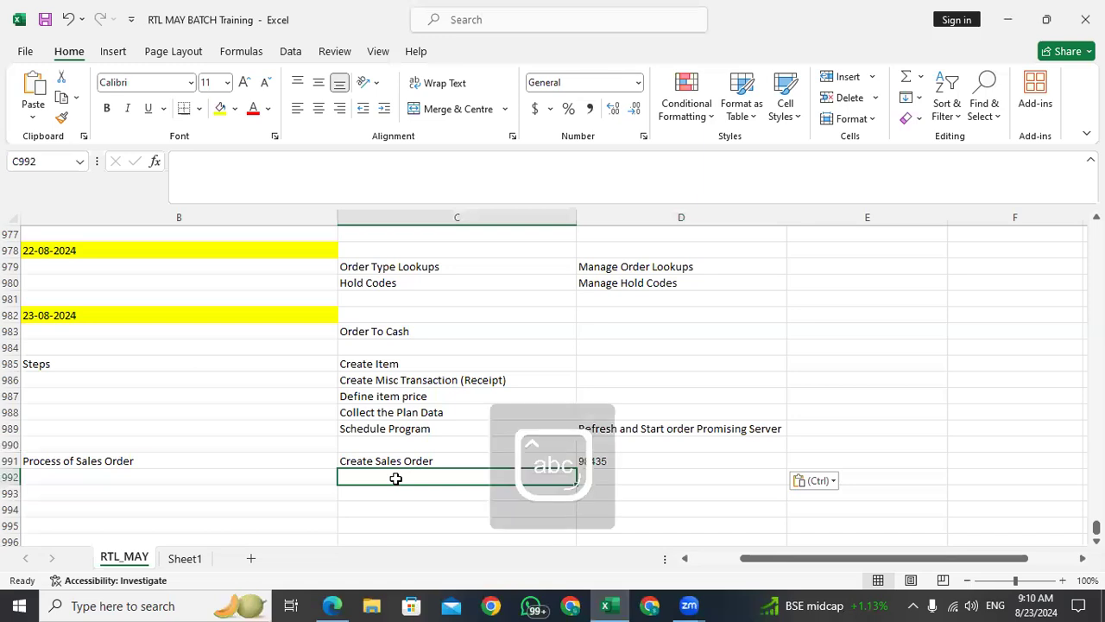
text(Create)
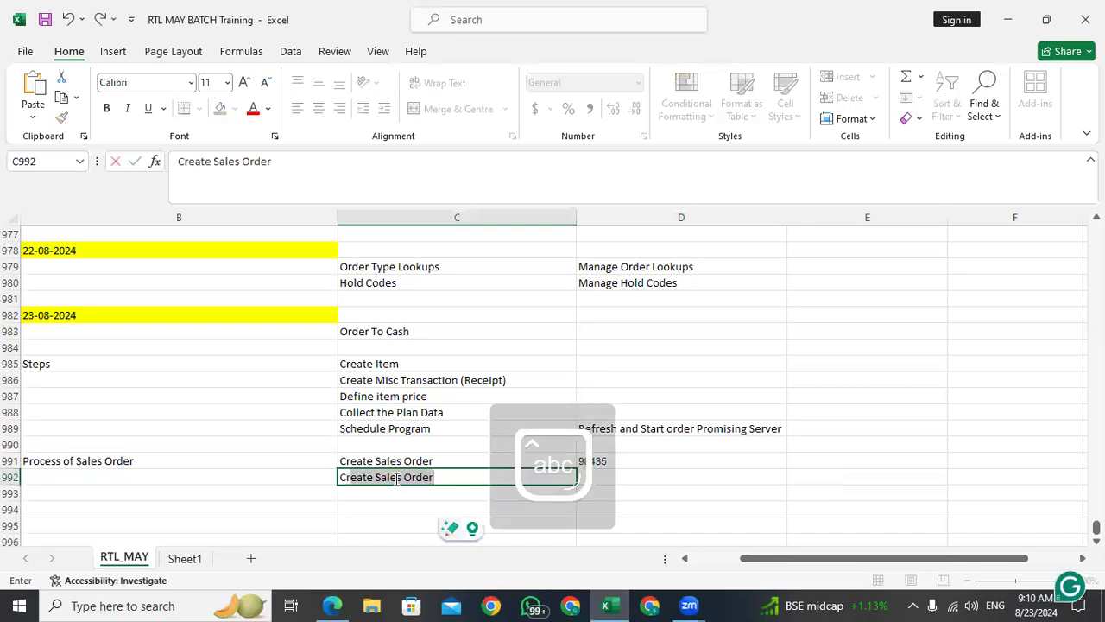
text( Pick)
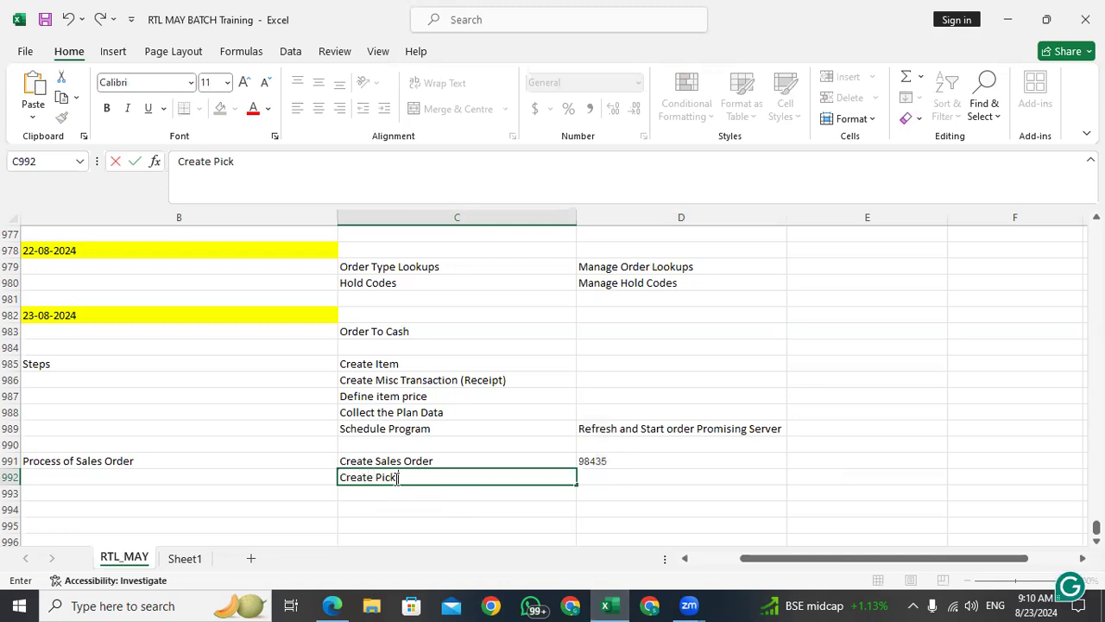
text( Wave)
key(Return)
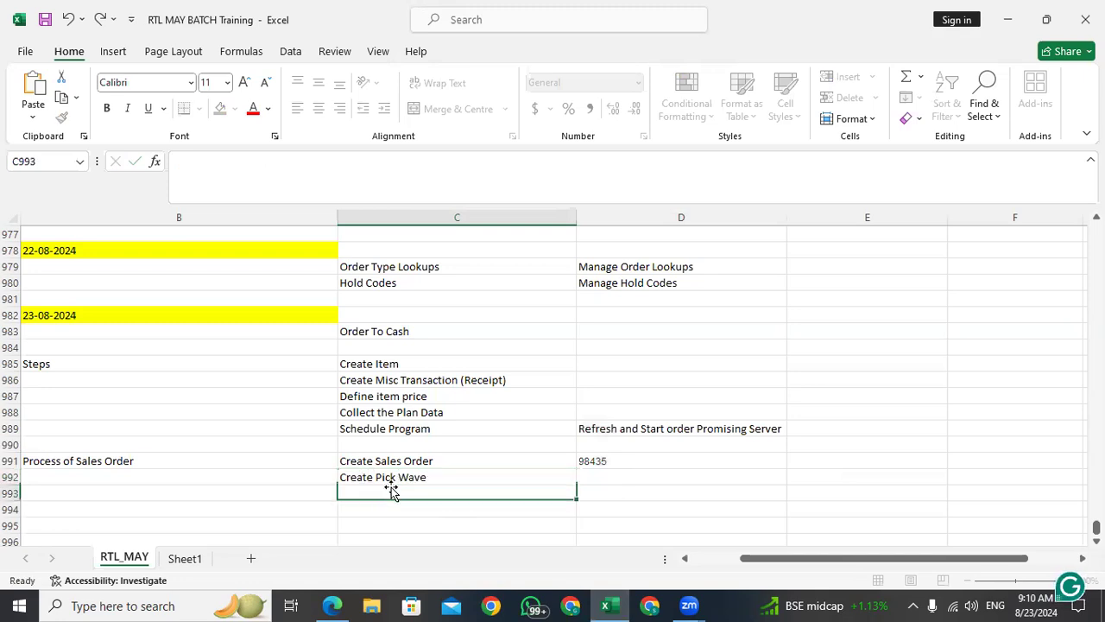
click(391, 477)
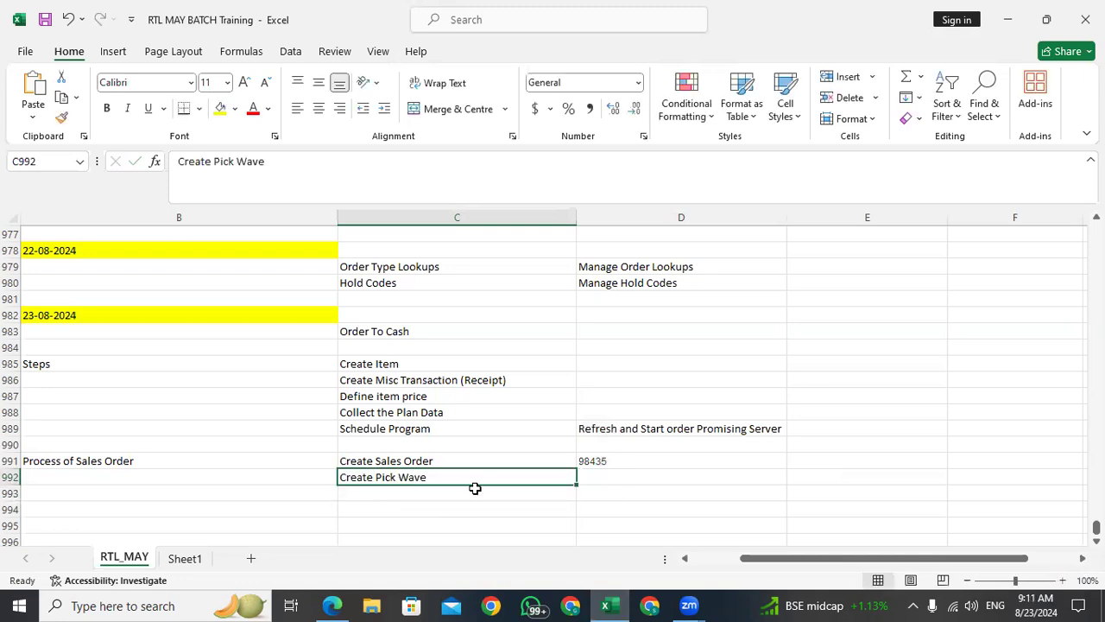
Select the sales order number in cell D991, then switch to the browser and set the pick wave's release rule to 001-Auto Pick Conf.
click(594, 459)
click(592, 475)
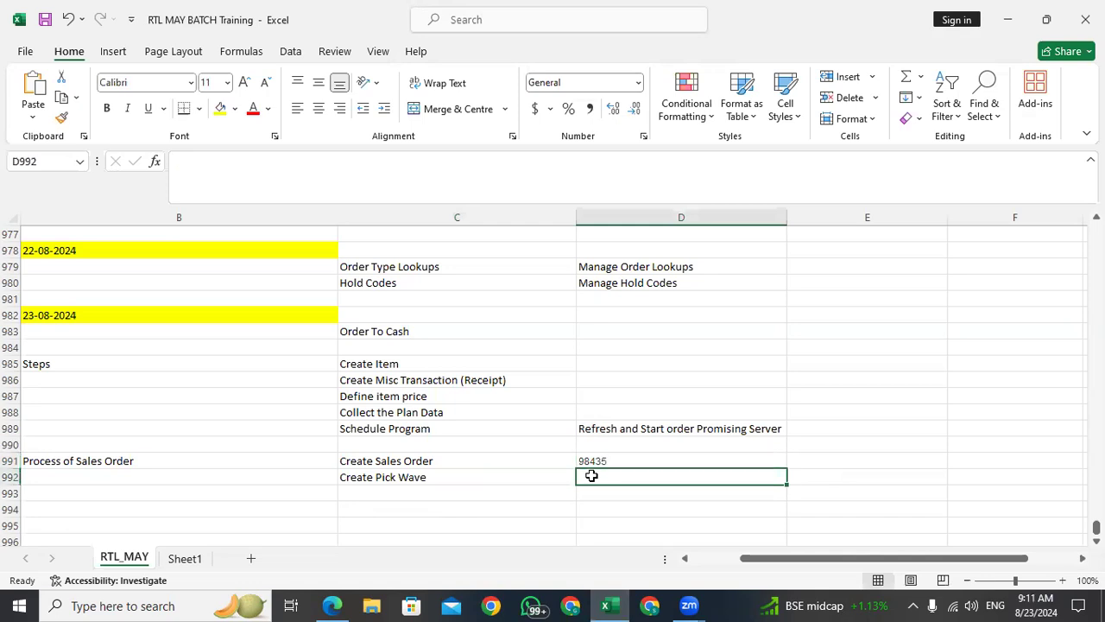
click(596, 459)
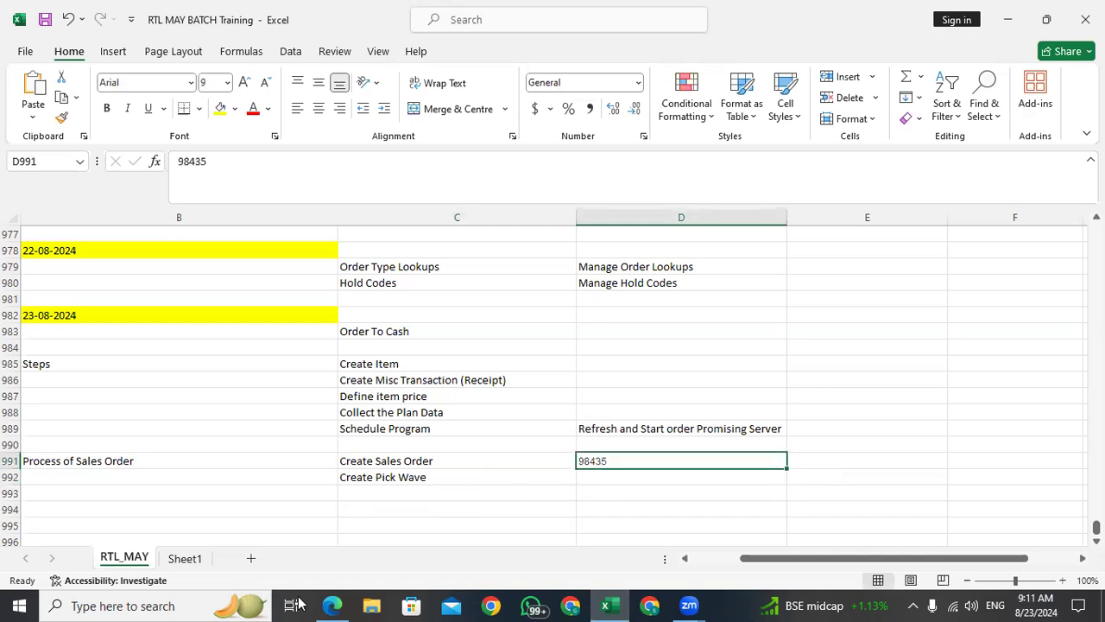
click(333, 605)
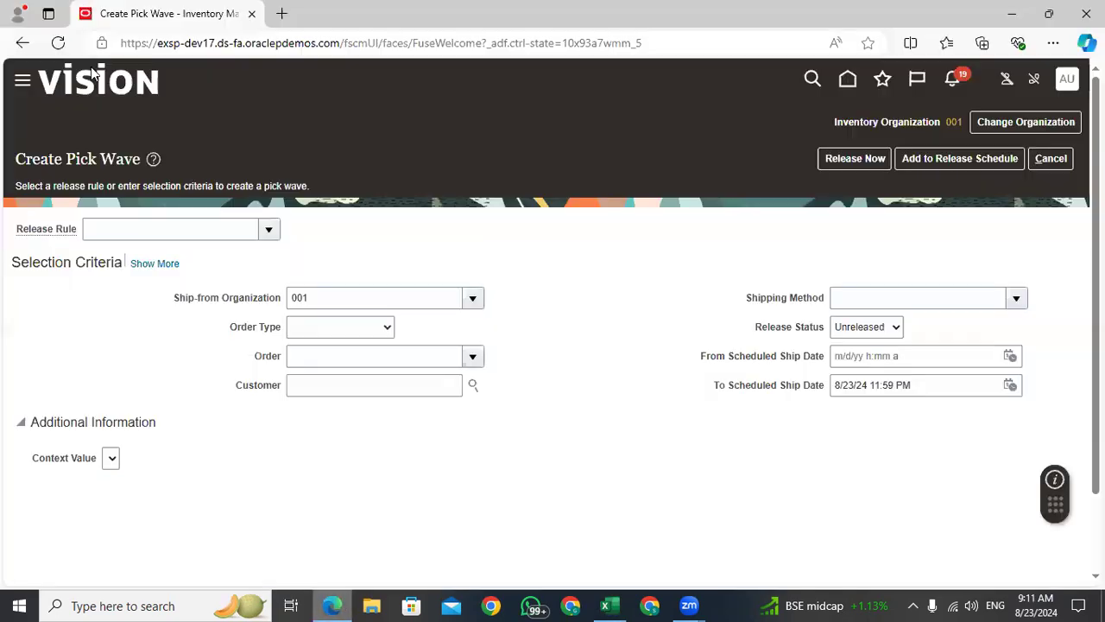
click(267, 229)
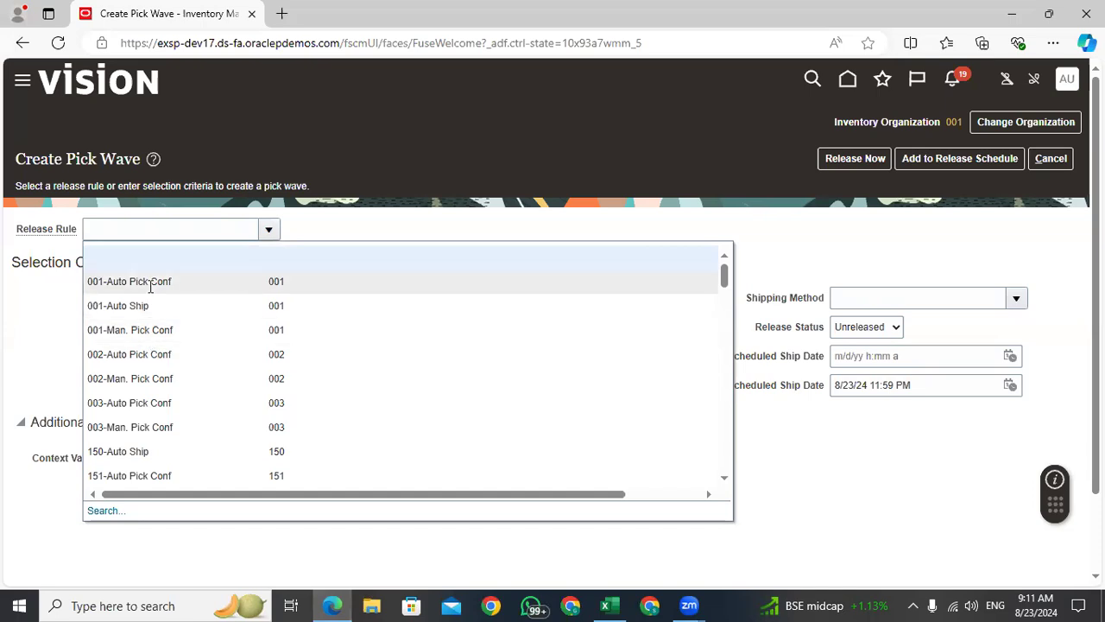
click(150, 288)
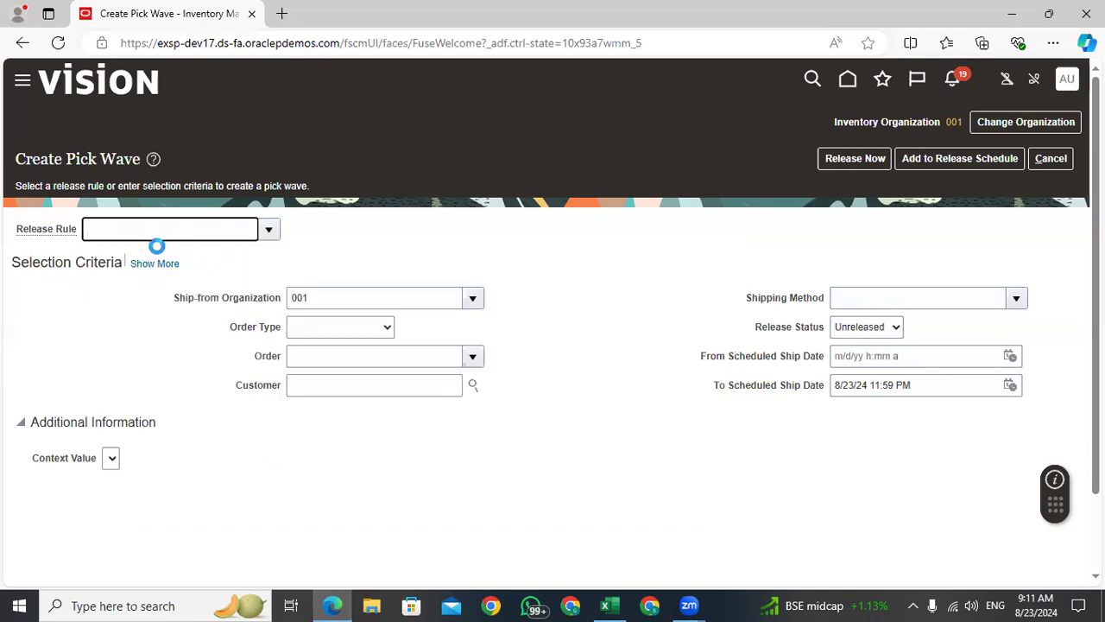
Set the pick wave's order type to Sales order and enter the submitted sales order's number as the order.
click(334, 333)
click(317, 372)
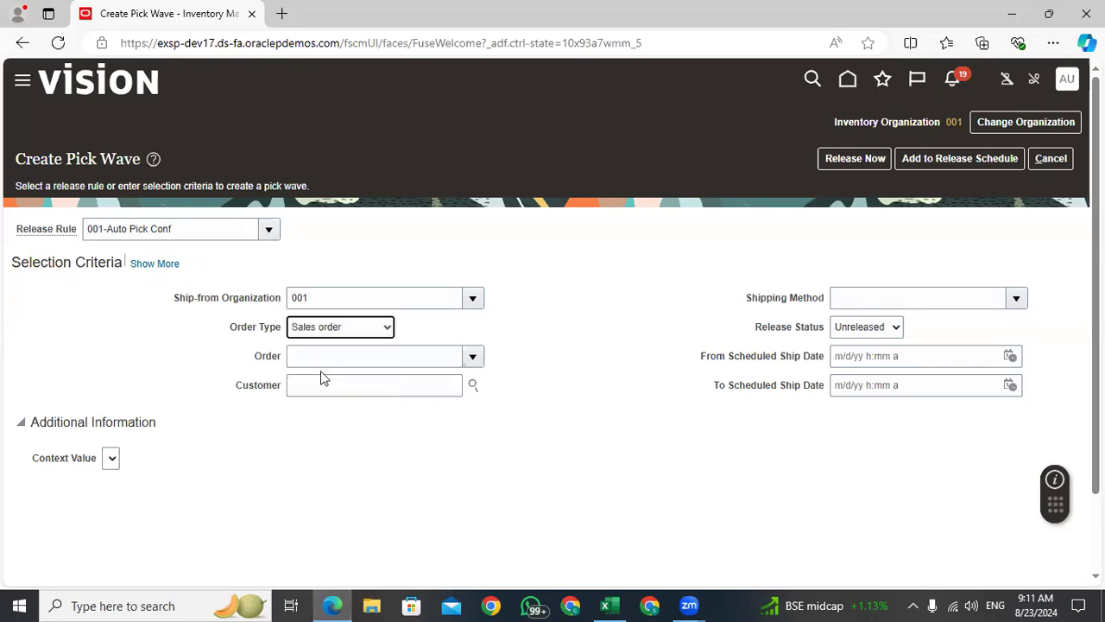
click(317, 361)
text(98435)
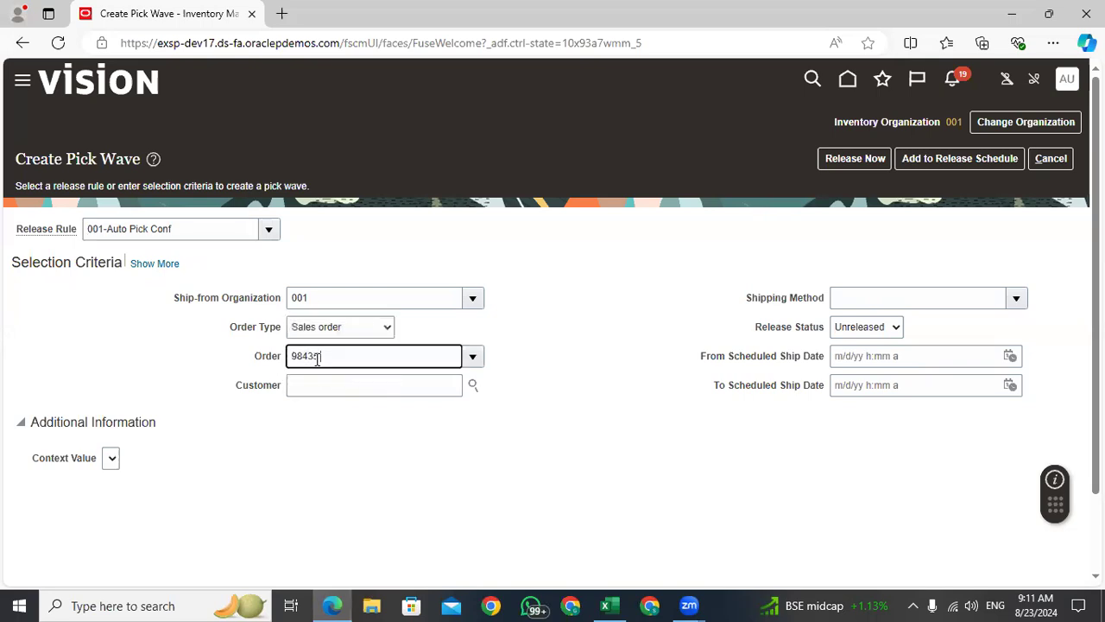
click(524, 500)
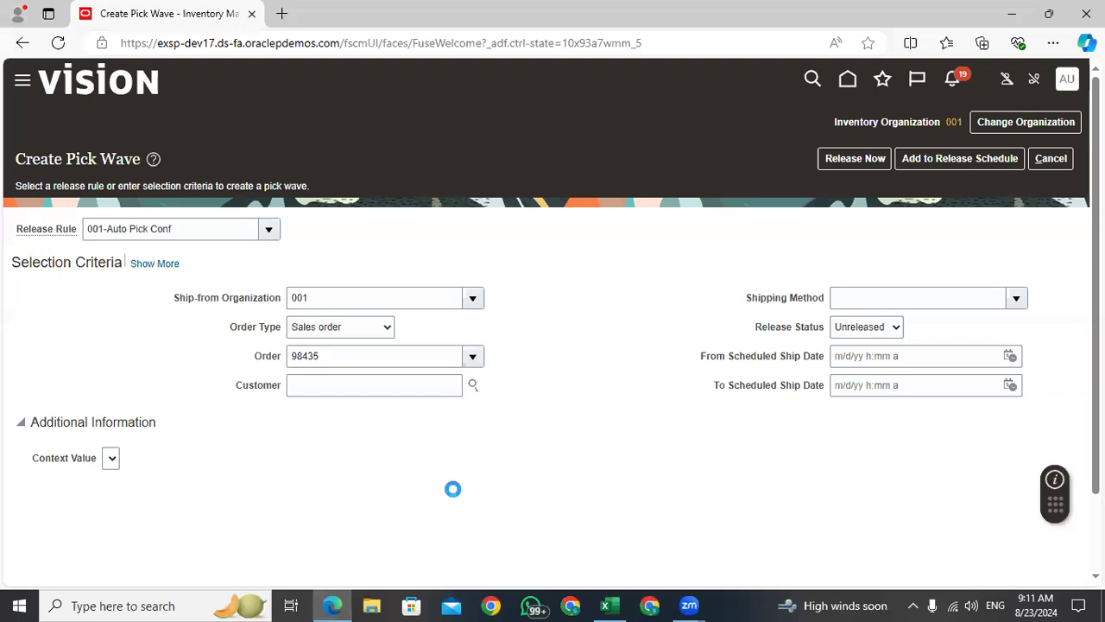
Release the pick wave immediately, check the pick slip count in the confirmation, and close it.
click(846, 159)
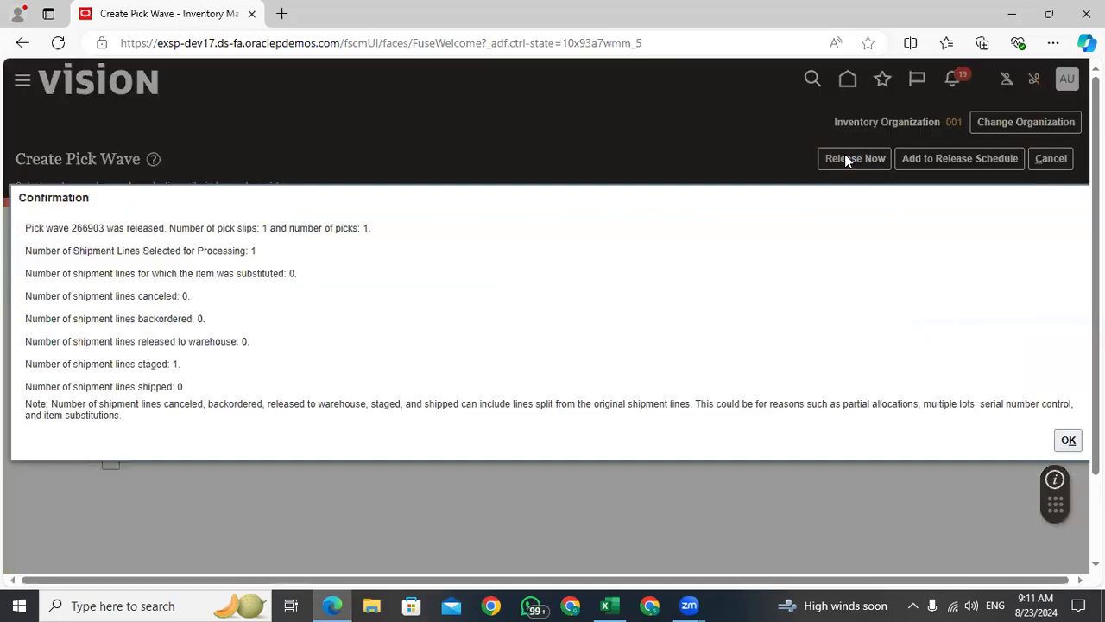
double_click(266, 229)
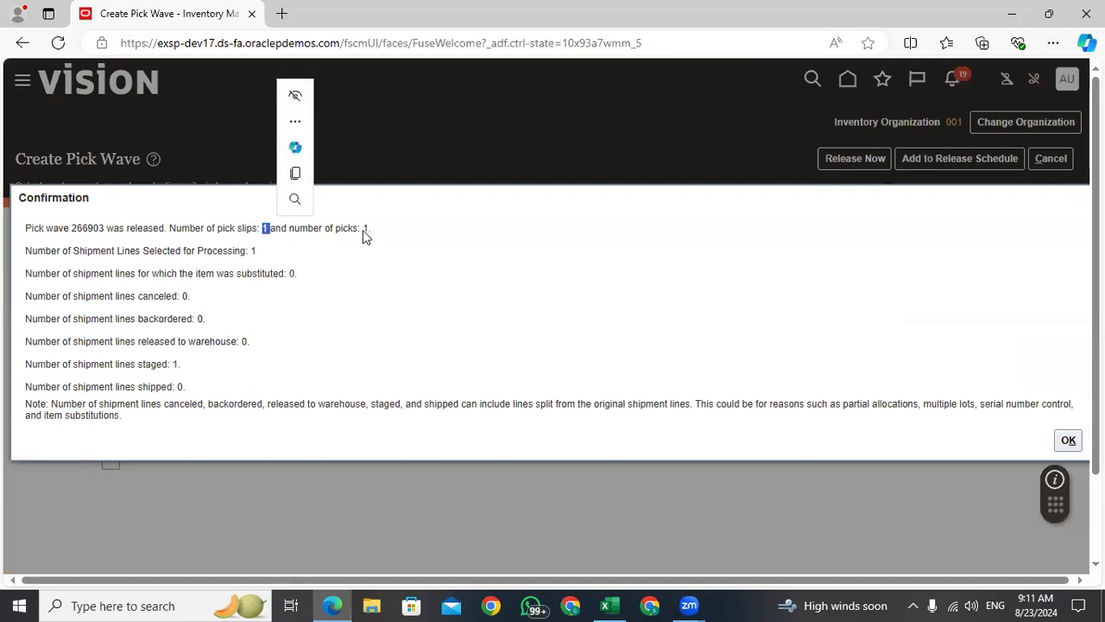
click(1068, 440)
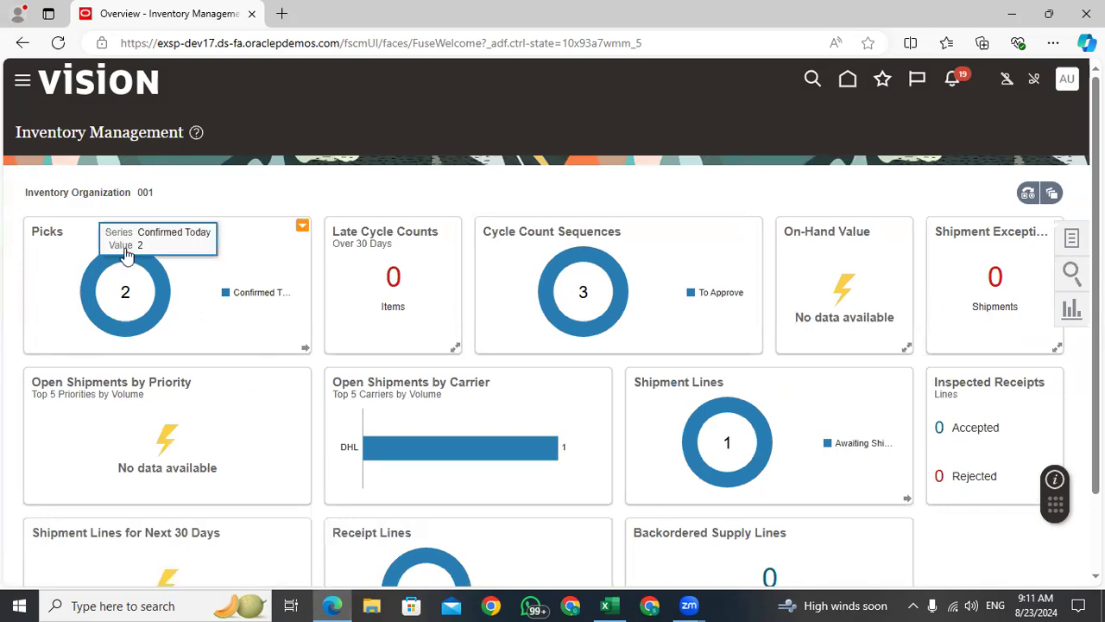
Open the Confirm Pick Slips task and search for pick slips by the sales order's number.
click(1074, 240)
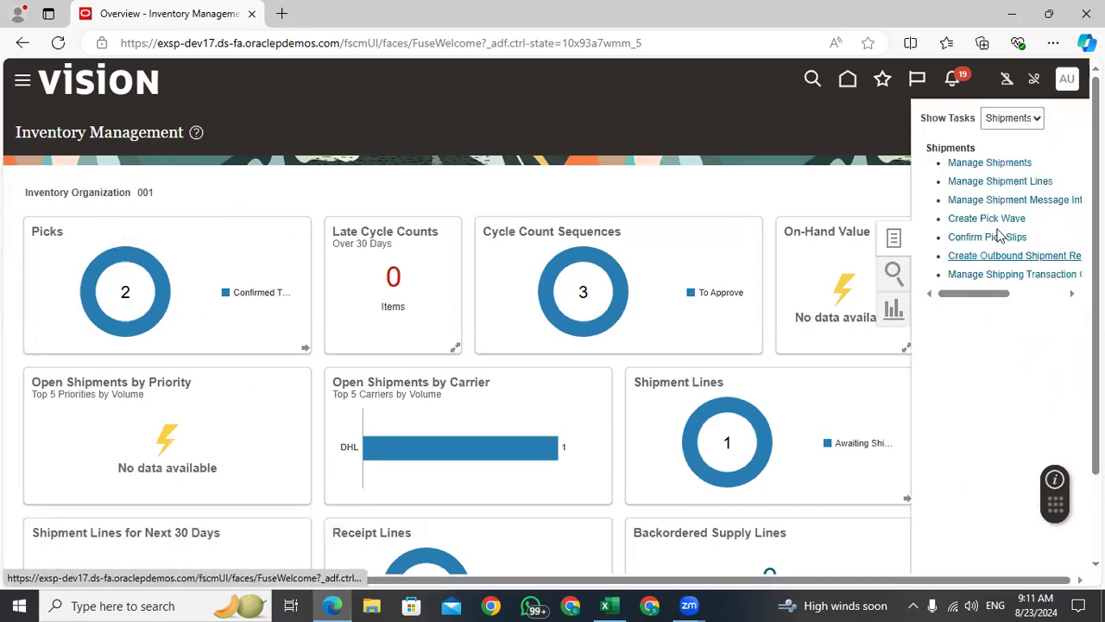
click(996, 238)
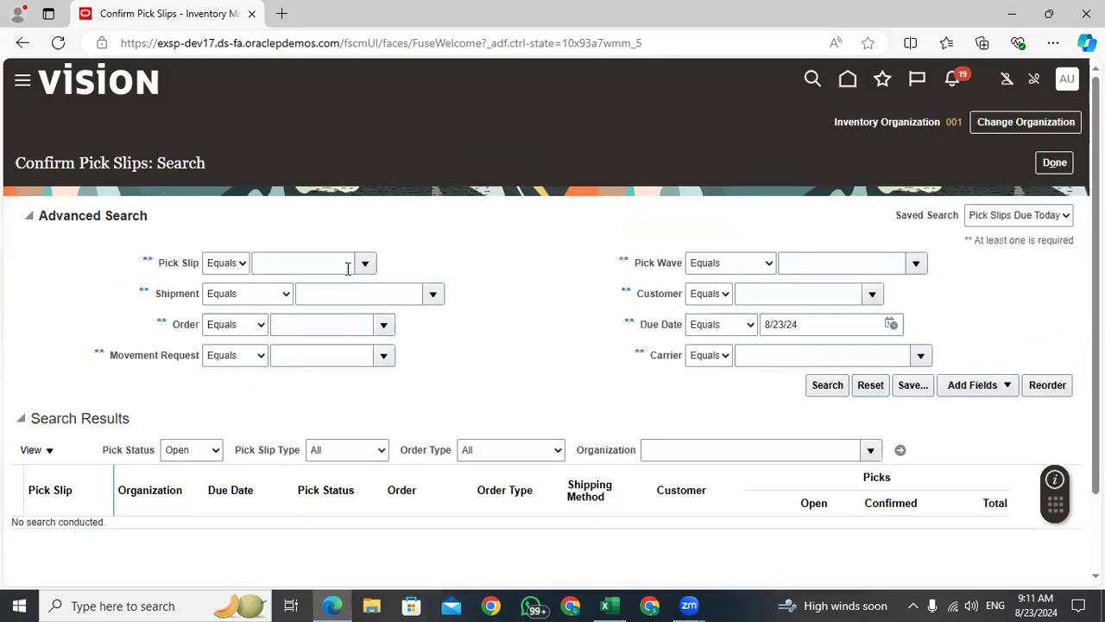
click(386, 330)
click(300, 328)
click(285, 321)
text(98435)
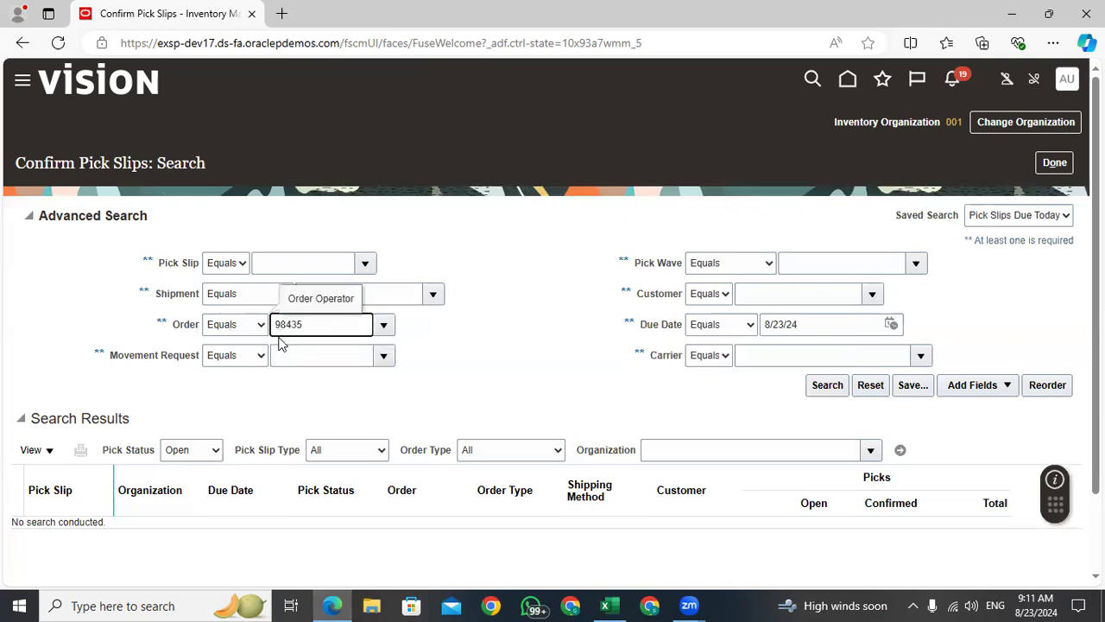
click(824, 385)
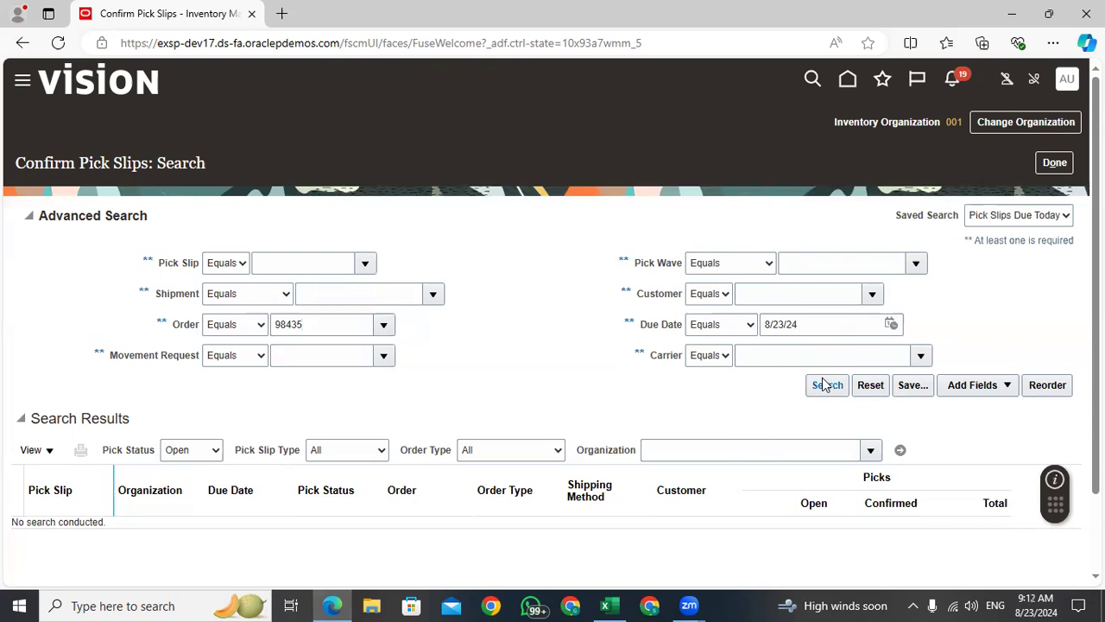
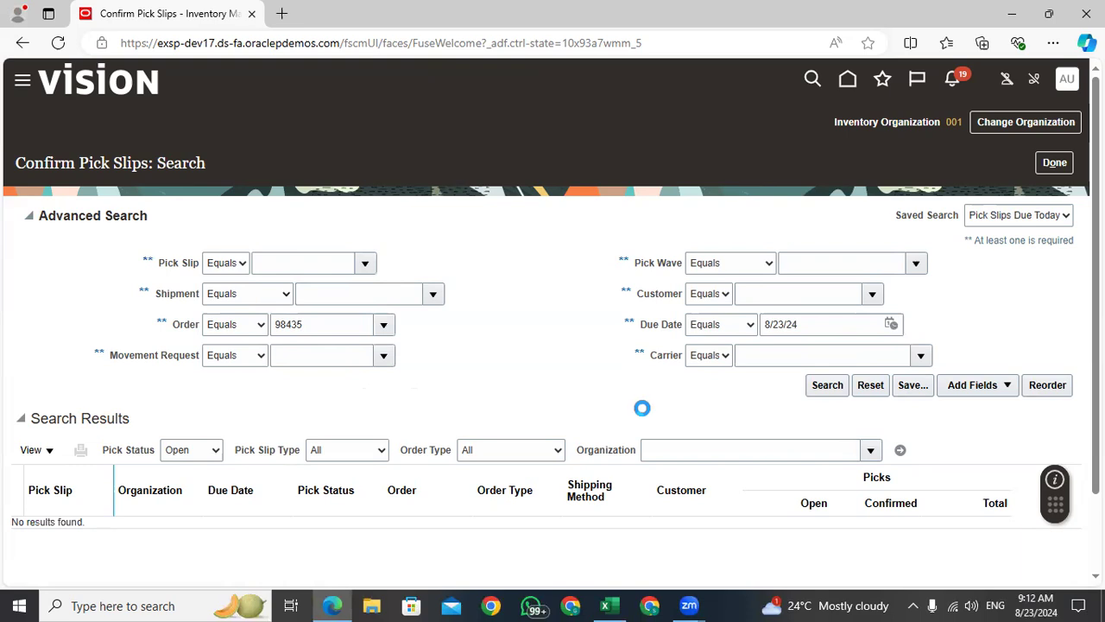
Return to the Inventory Management overview and check the Open Shipments by Carrier and Shipment Lines charts.
click(1058, 163)
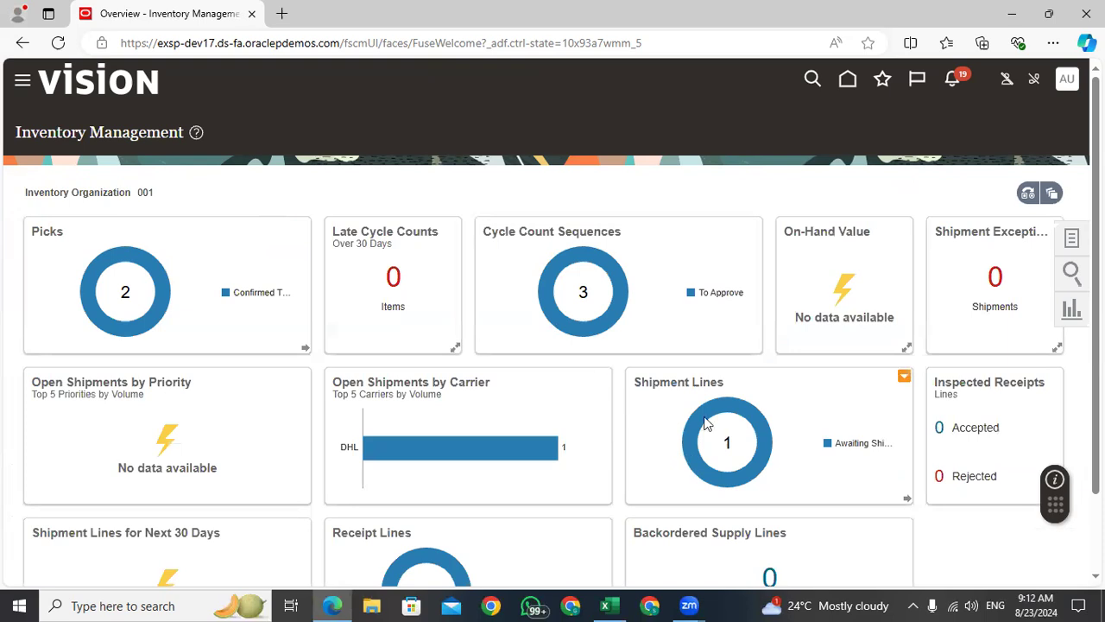
mouse_move(390, 457)
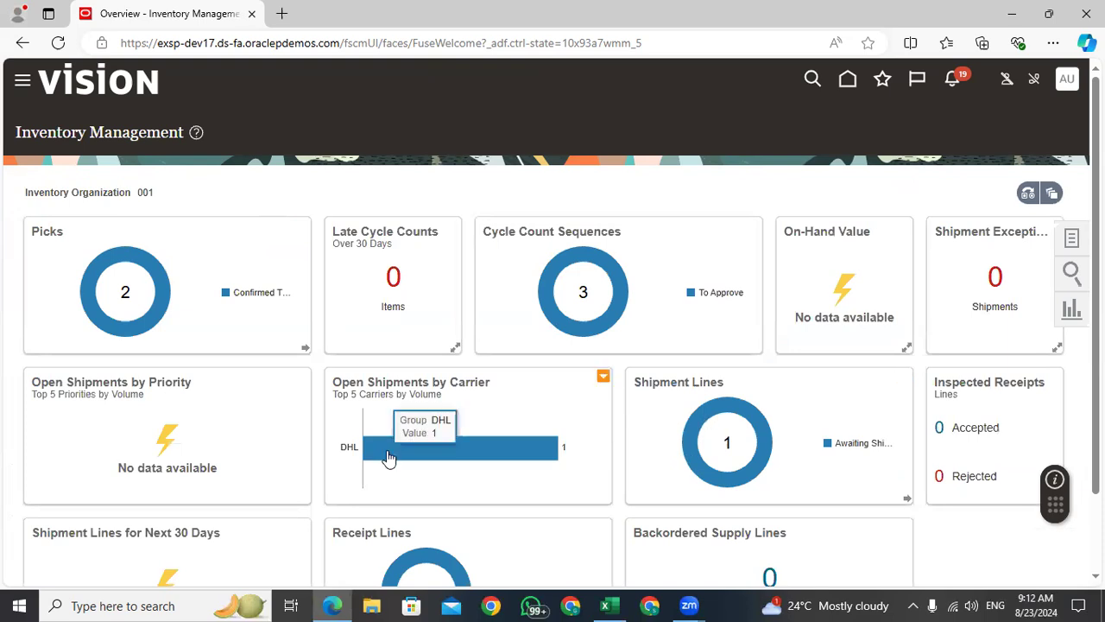
mouse_move(701, 418)
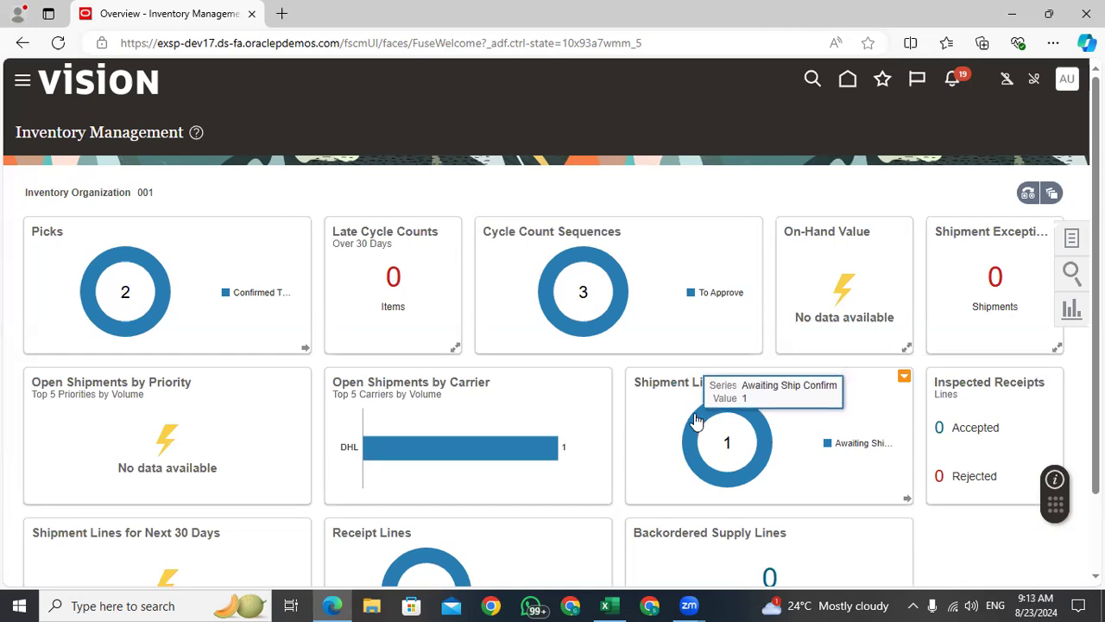
Switch to the Excel training sheet and enter "Pick Confirmation as per the Realse Rules" in cell C993.
click(605, 605)
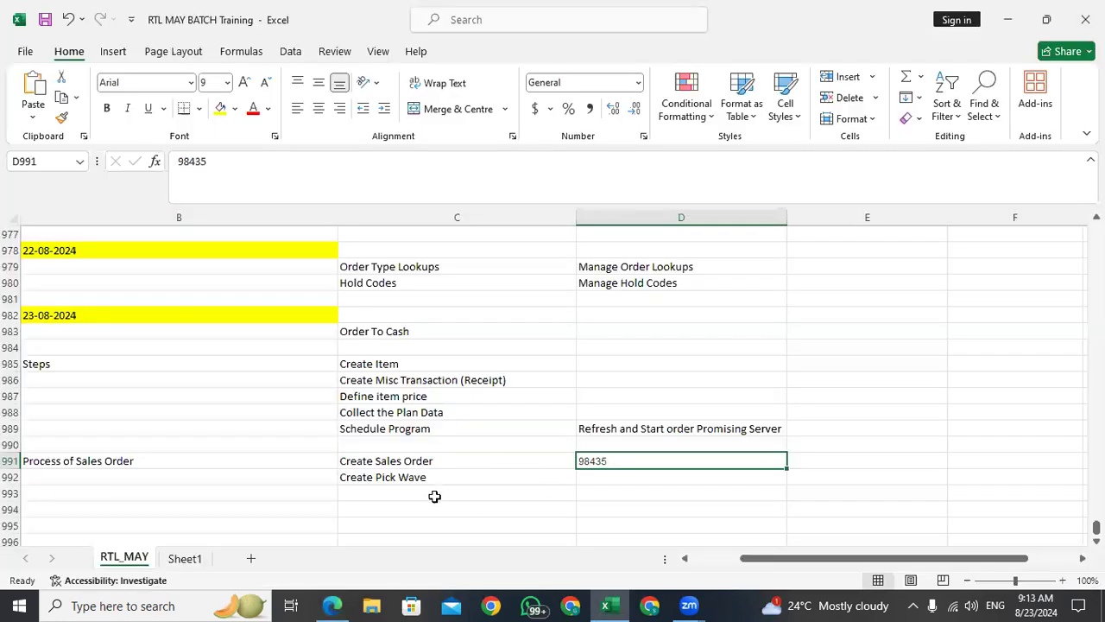
click(399, 494)
text(Pick)
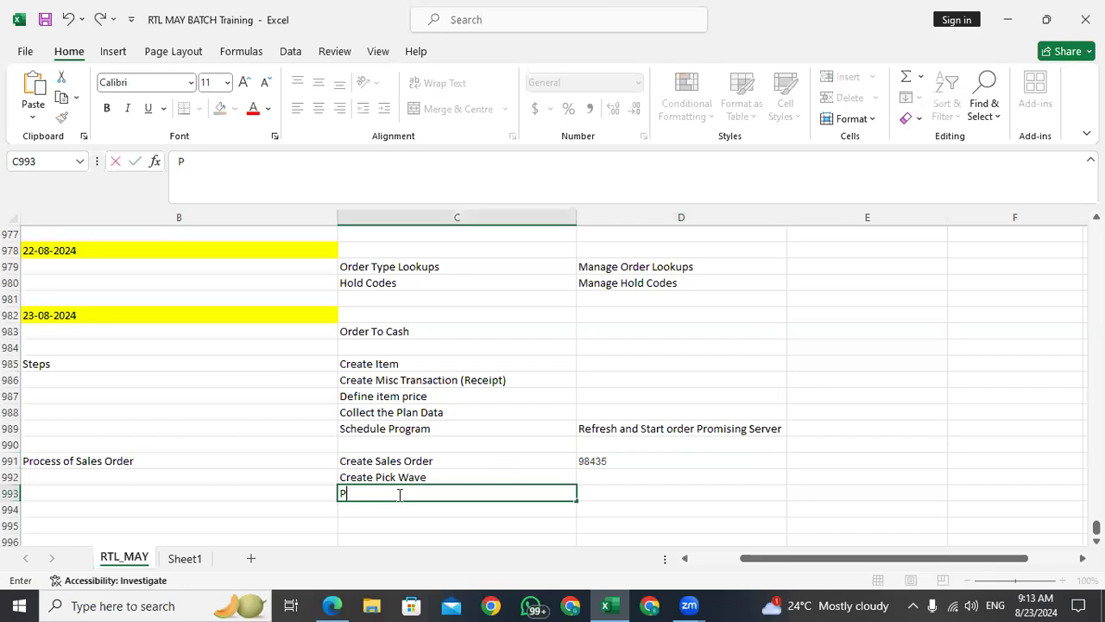
key(BackSpace)
key(BackSpace)
key(BackSpace)
key(BackSpace)
text(Pick Co)
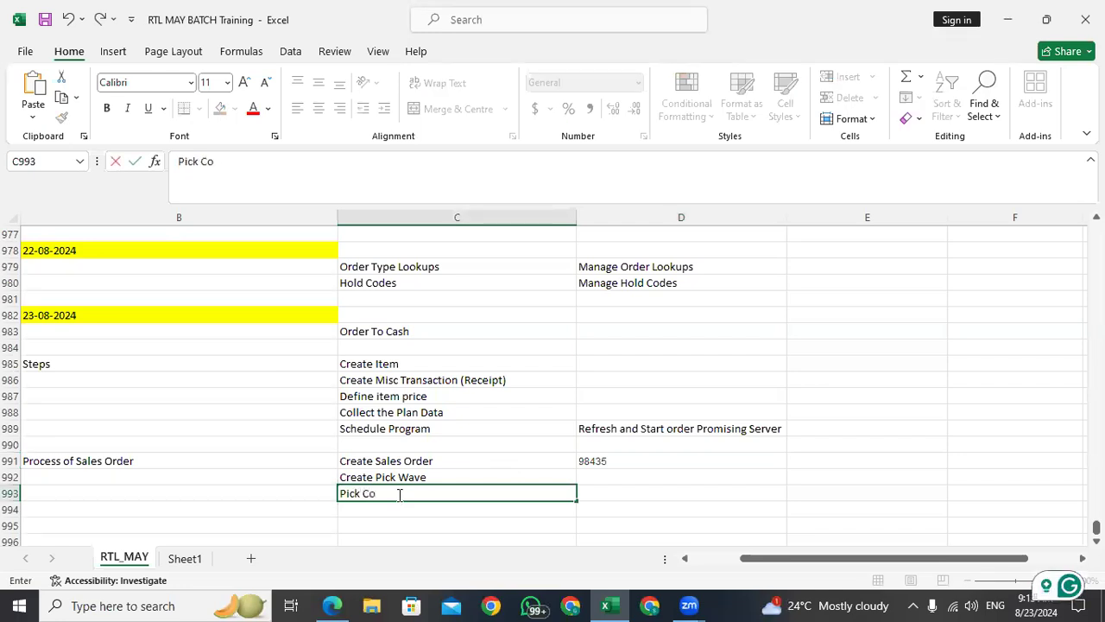
text(nfirmatio)
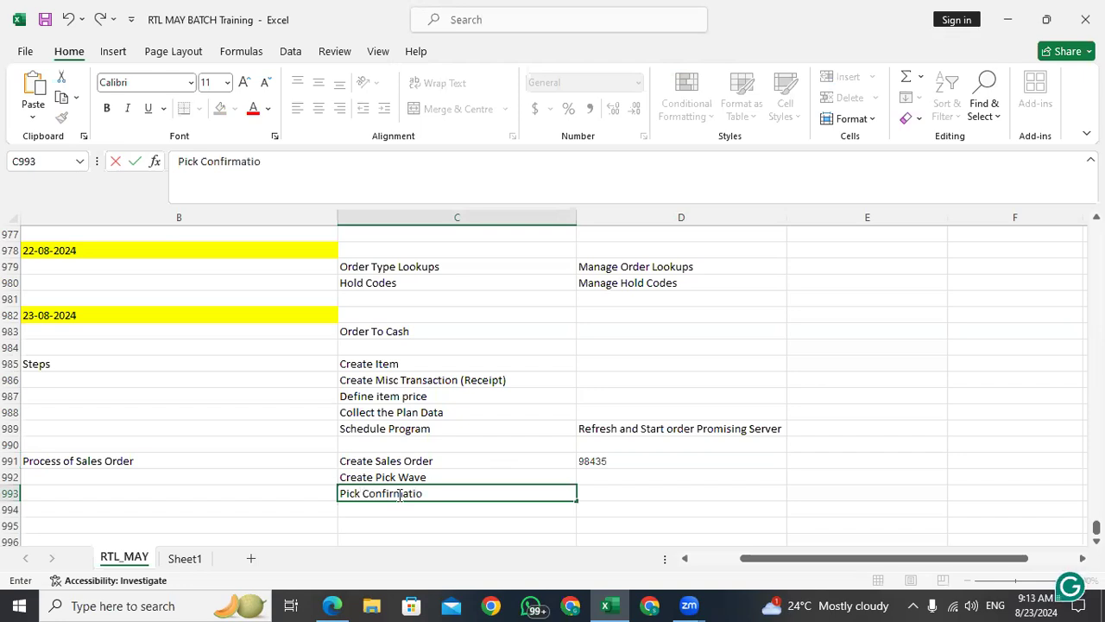
text(n as per the Realse Rules)
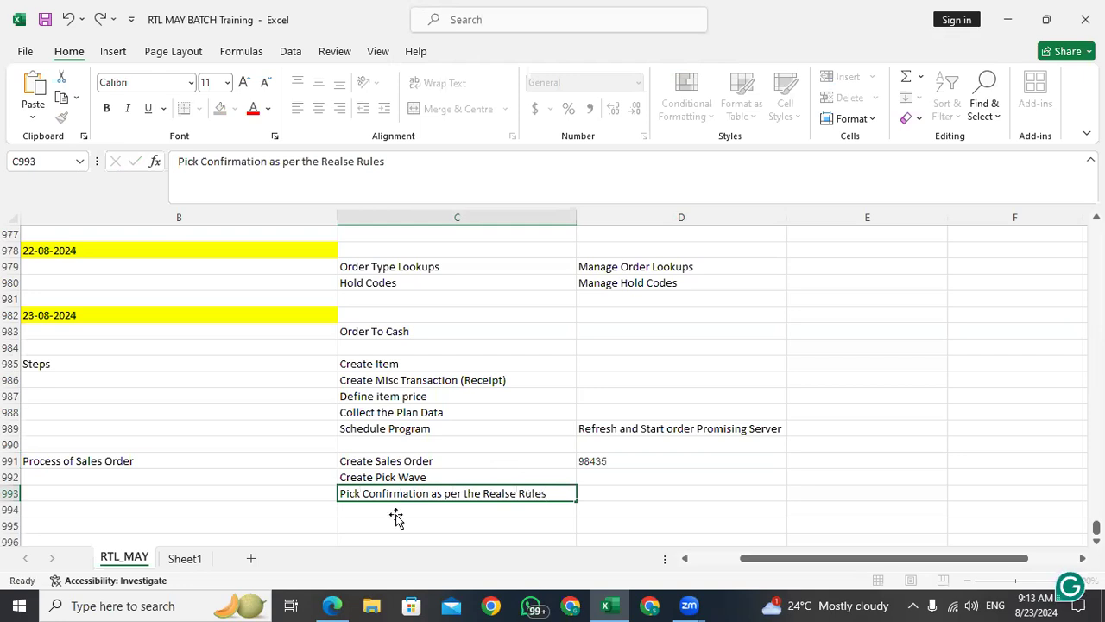
click(397, 513)
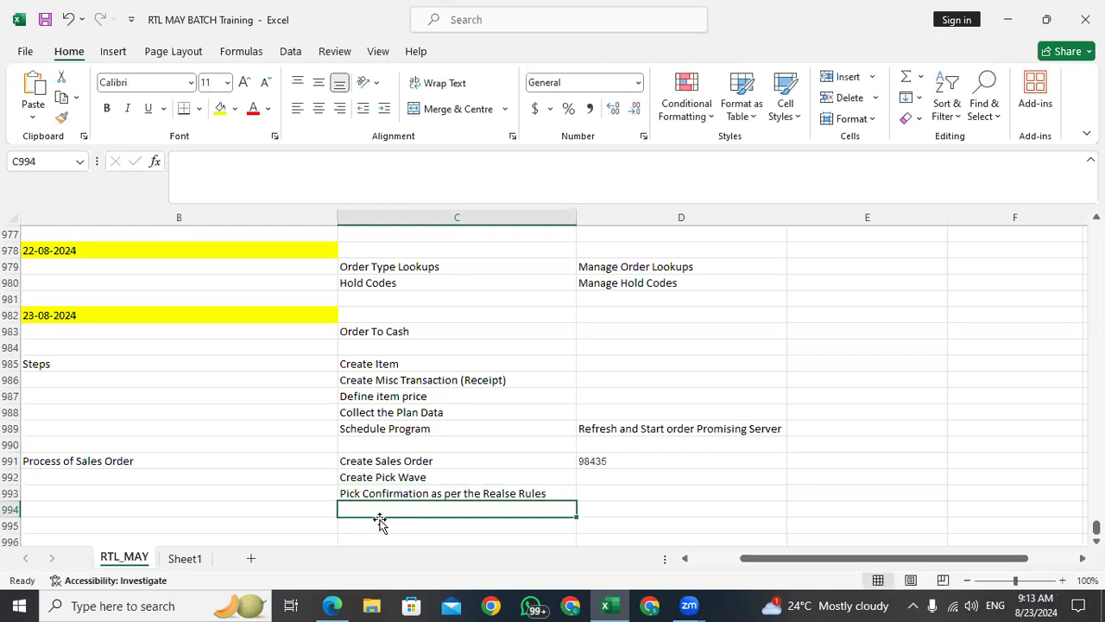
Enter "Confirm the Ship" in cell C994 as the stage following pick confirmation.
text(Confirm the Ship)
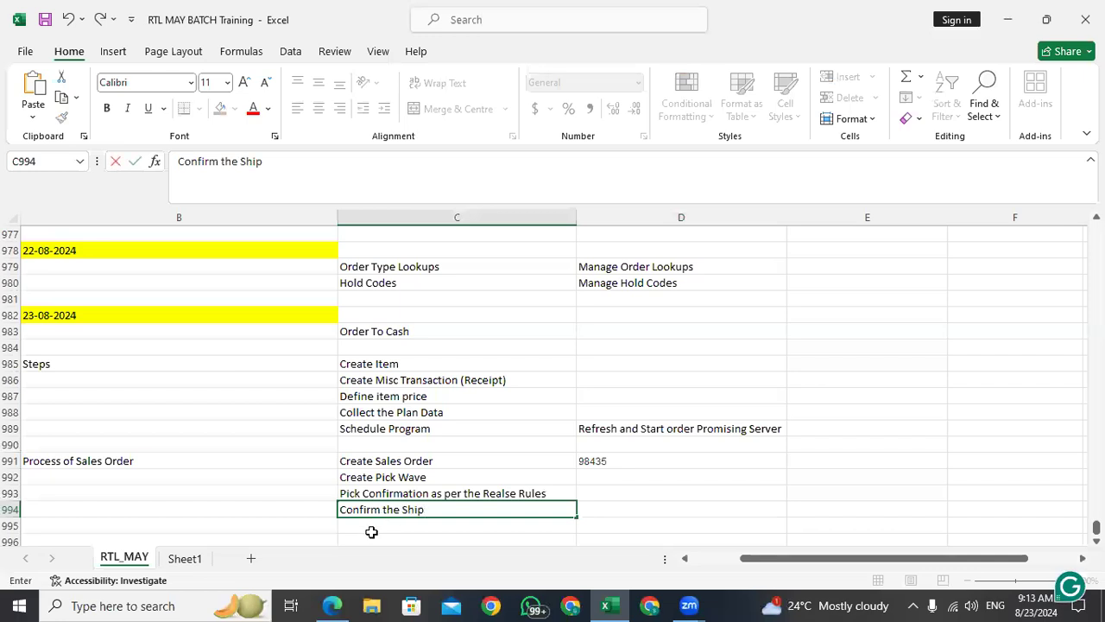
key(Return)
Switch to the pick slip search results in the browser, match the order against the Excel sheet, and open pick slip 194540.
click(332, 606)
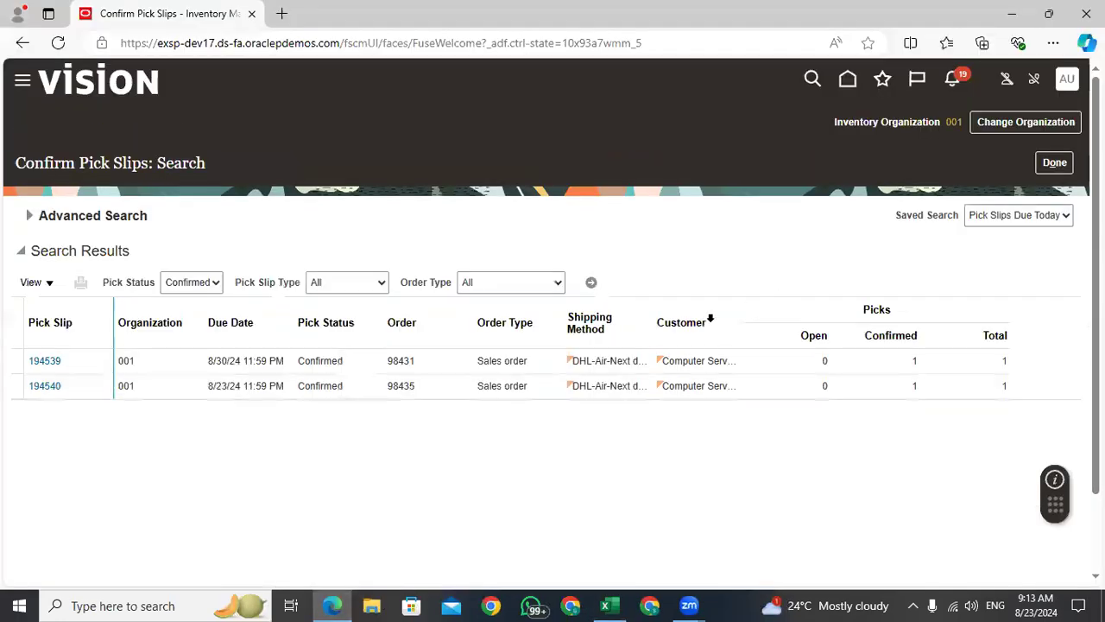
click(170, 369)
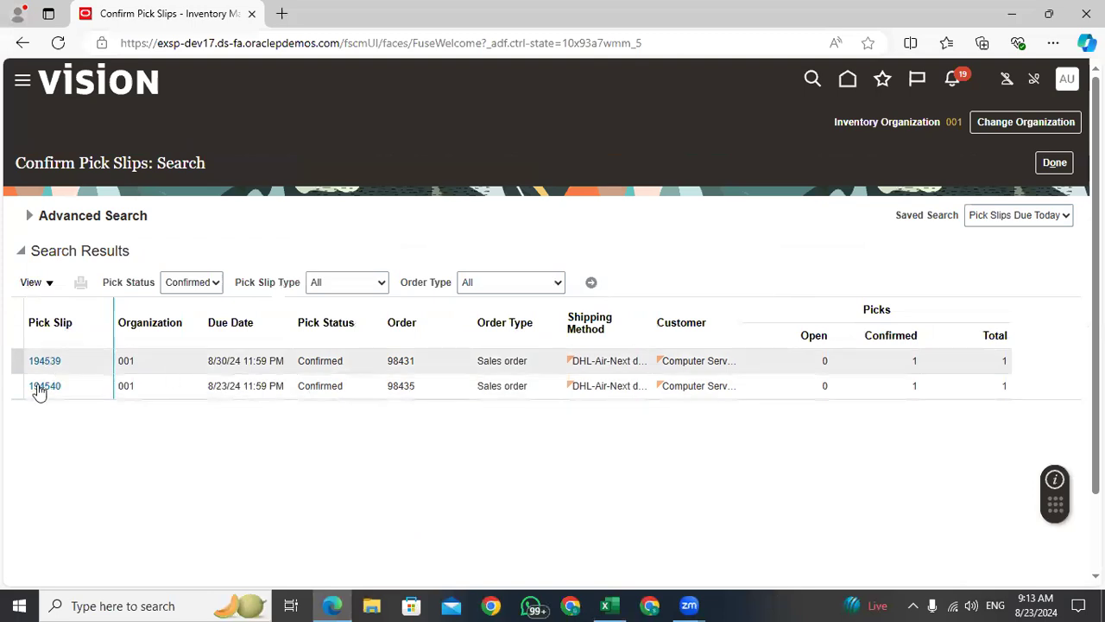
click(424, 388)
click(618, 604)
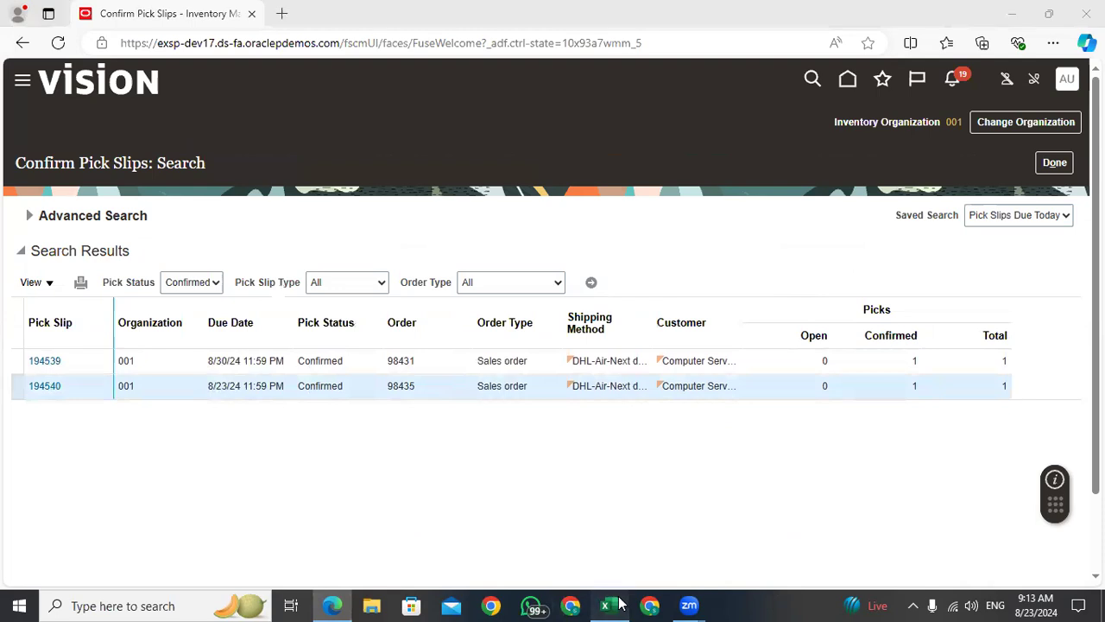
click(604, 460)
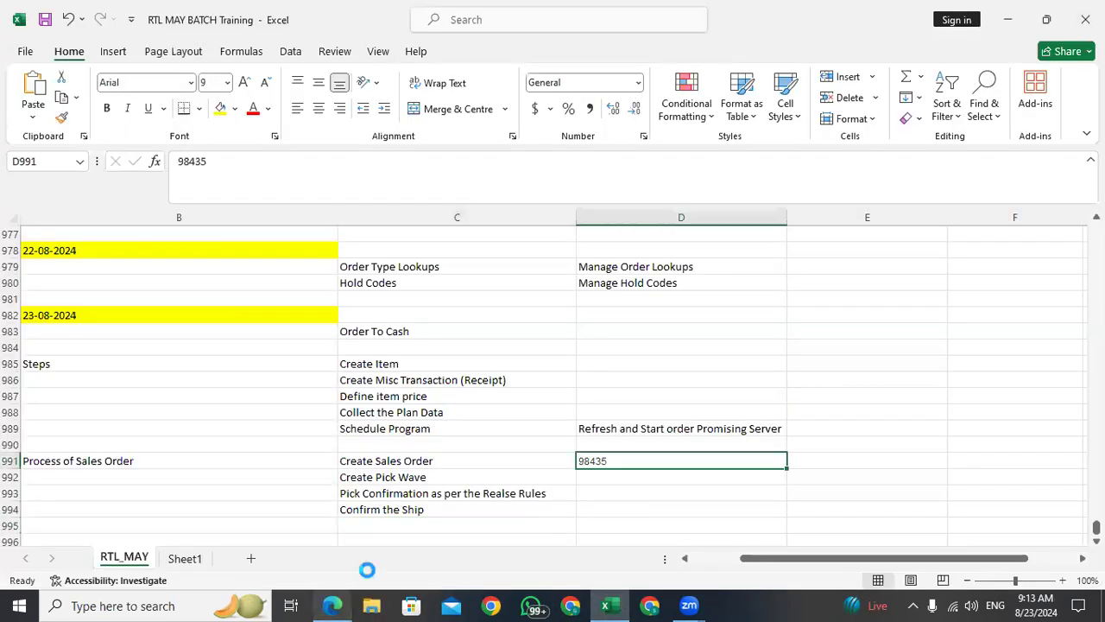
click(332, 605)
click(47, 387)
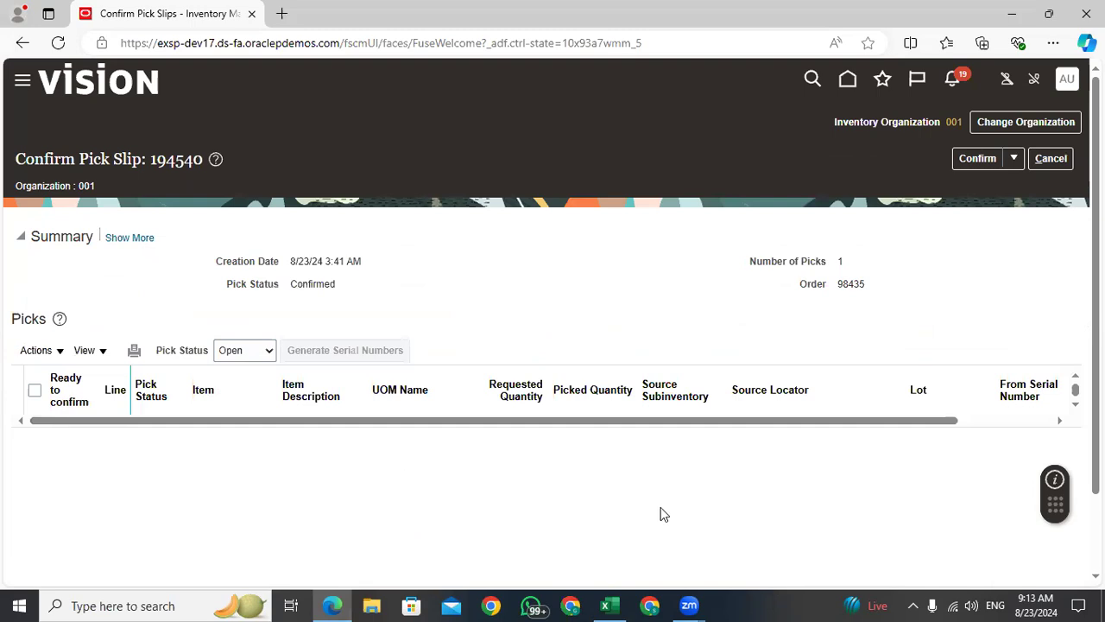
Switch to the Excel training sheet and record pick slip number 194540 in cell D993.
click(605, 606)
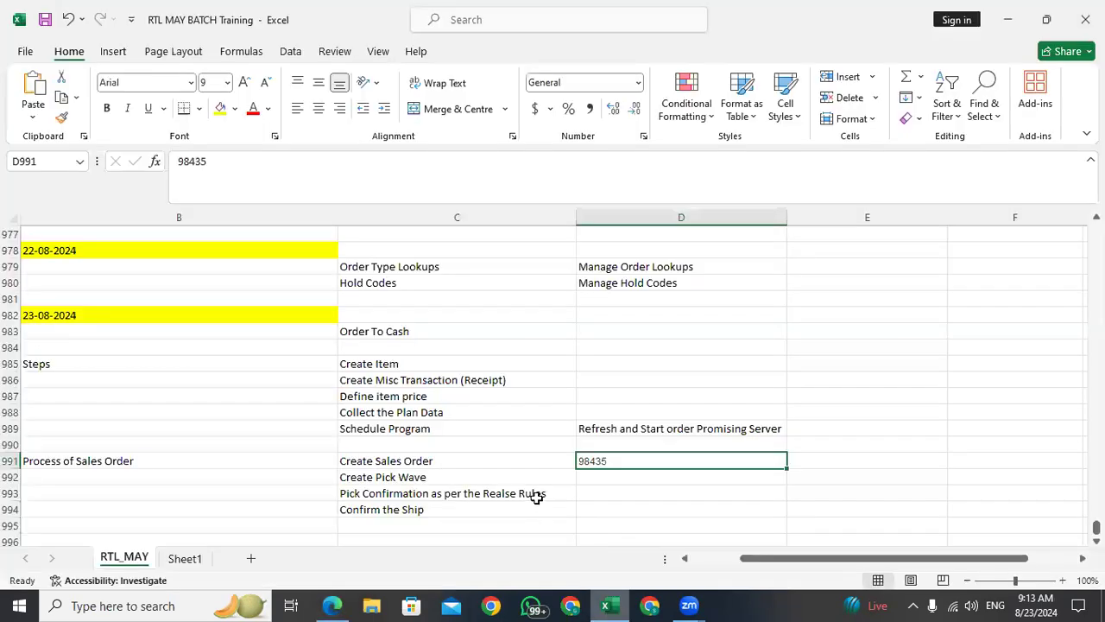
click(600, 489)
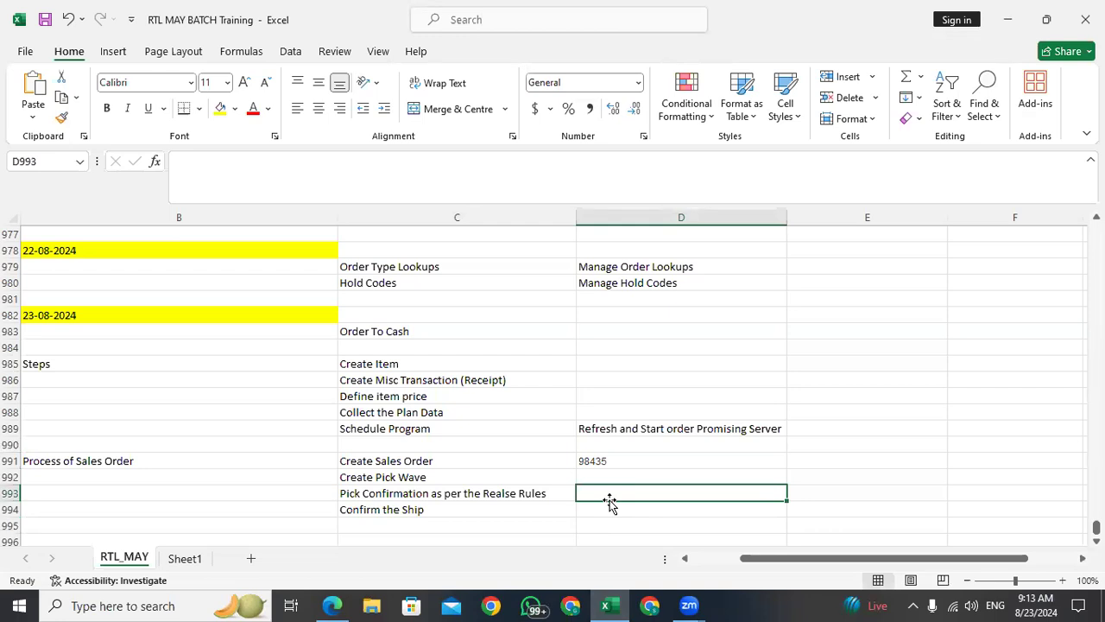
text(194540)
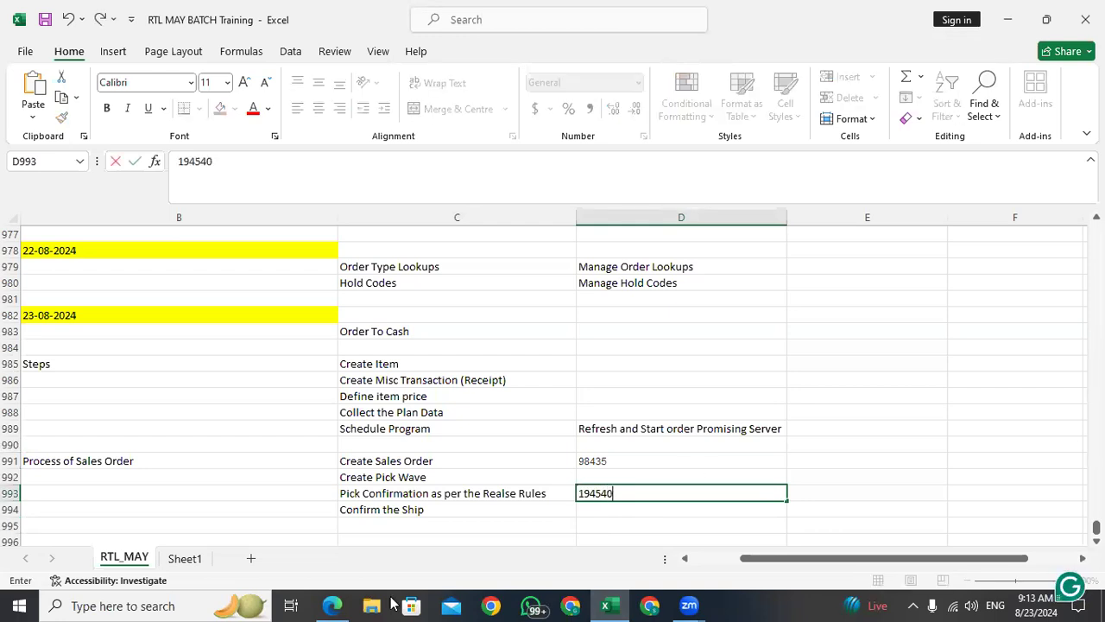
Expand the pick slip's summary in the browser and copy pick wave number 266903 into cell D992 of the Excel sheet.
click(328, 604)
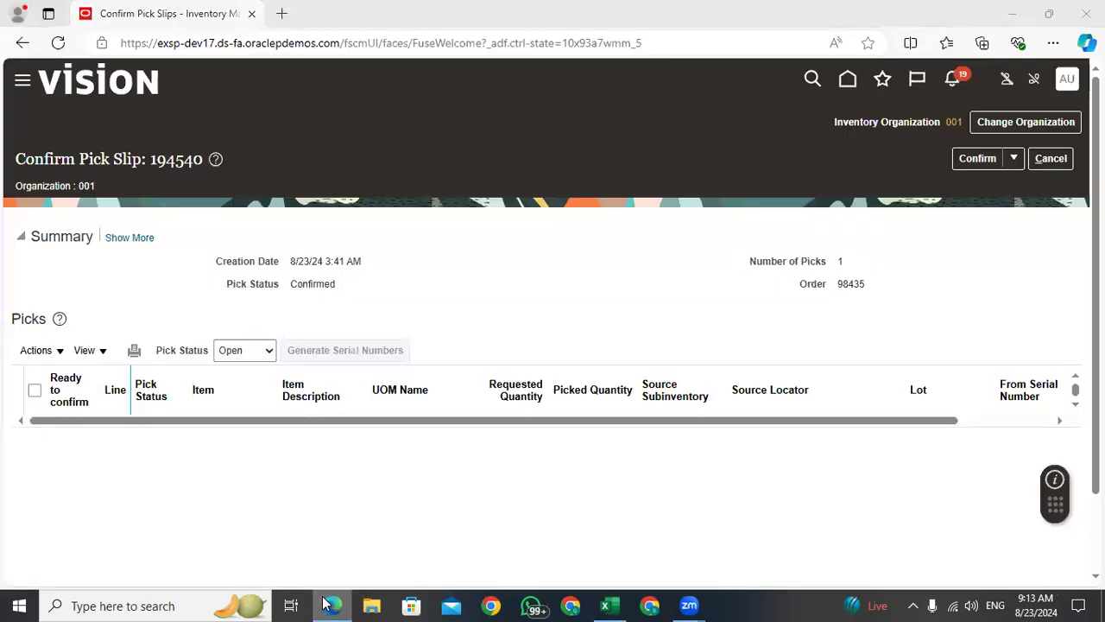
click(328, 605)
click(328, 605)
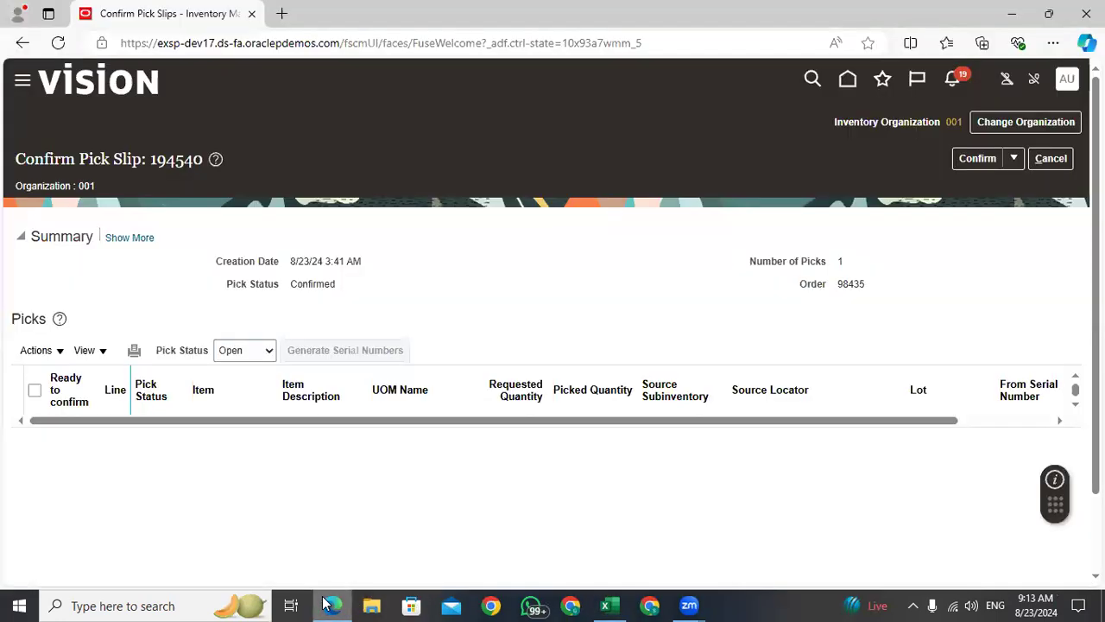
click(136, 237)
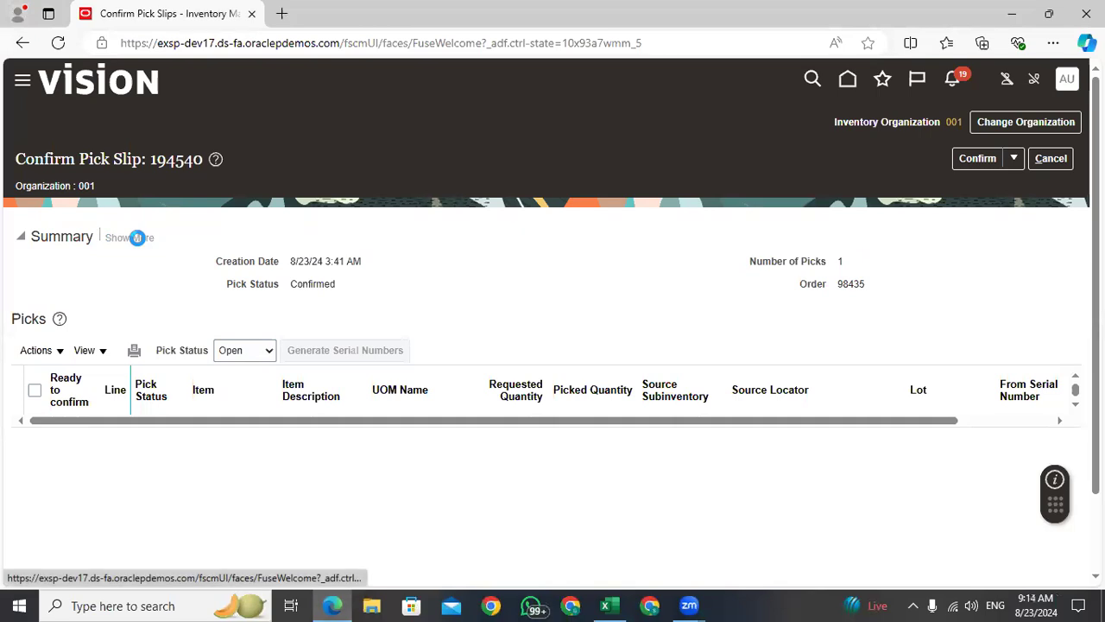
drag(327, 312, 290, 318)
key(ctrl+c)
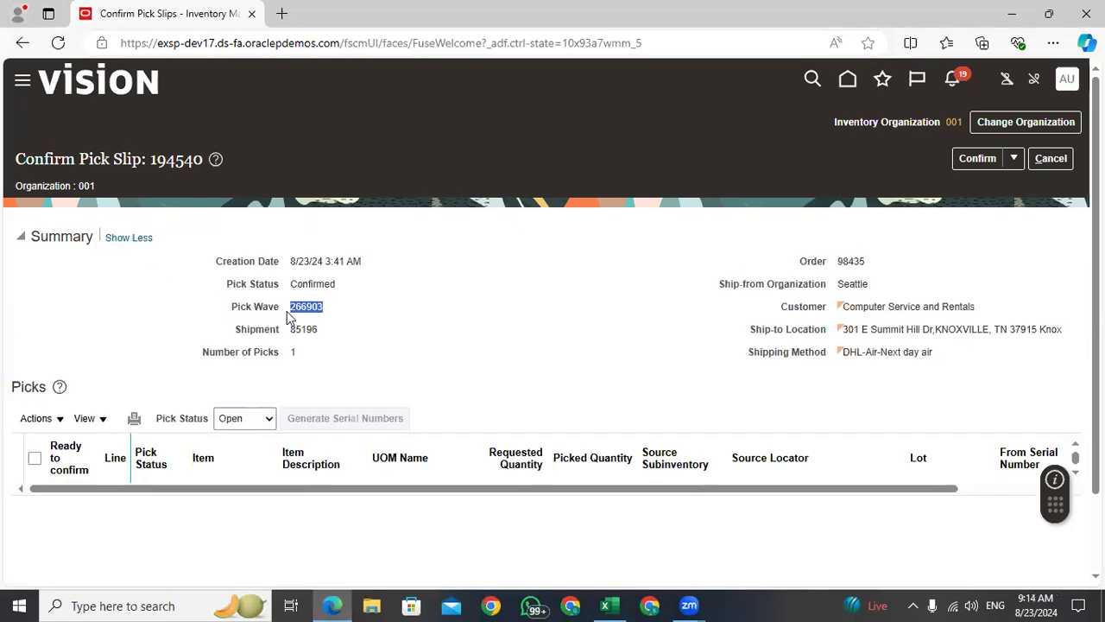
click(332, 604)
click(587, 478)
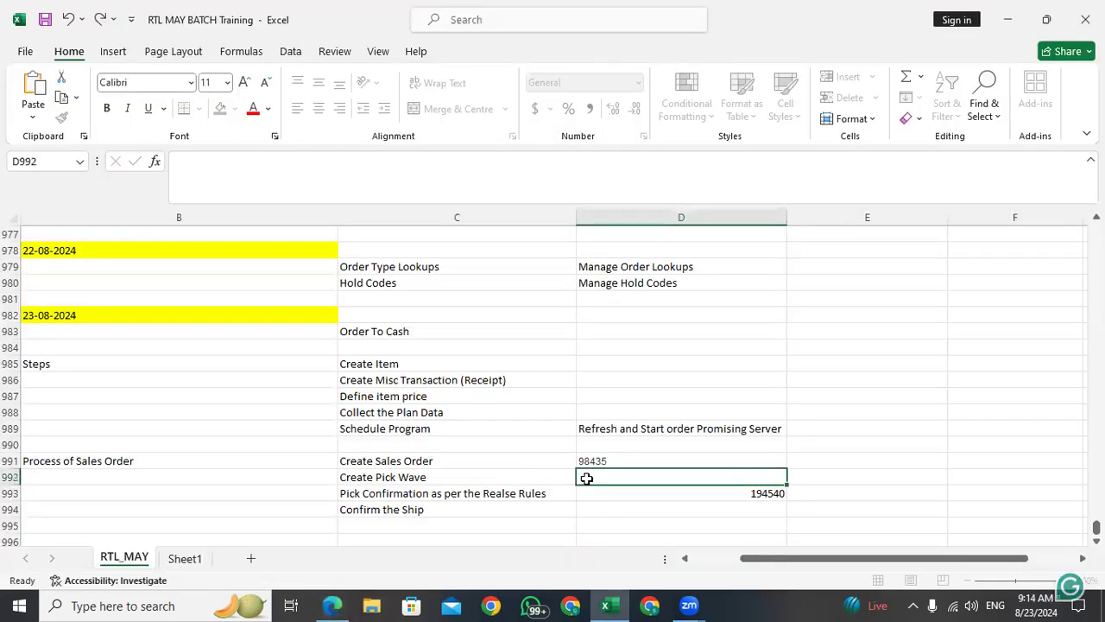
key(ctrl+v)
click(617, 493)
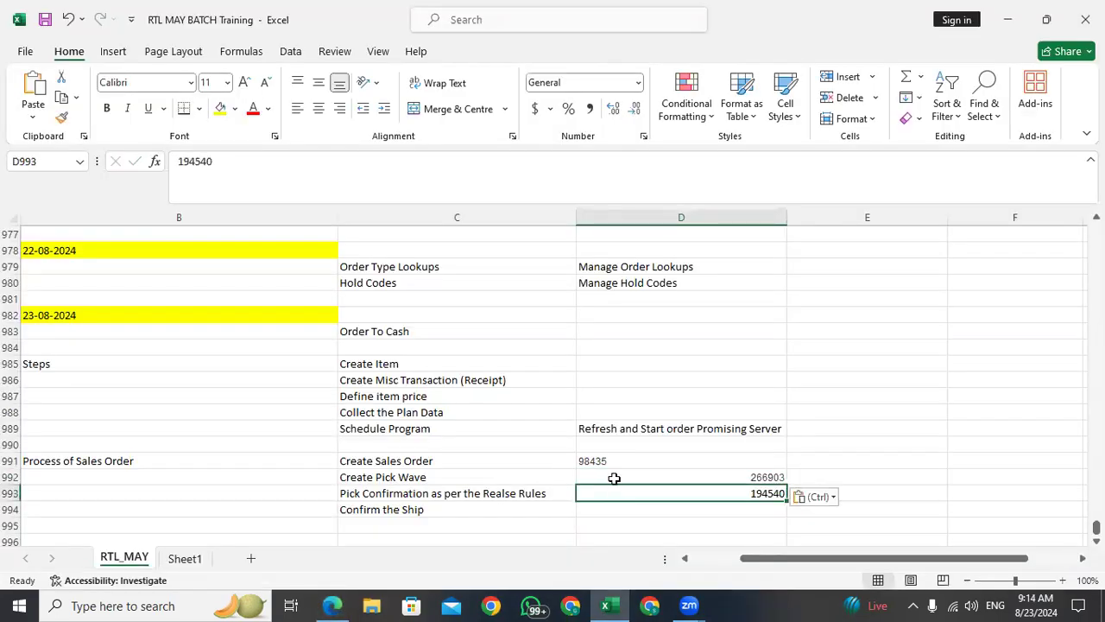
click(601, 475)
click(608, 491)
Copy shipment number 85196 from the pick slip's summary into cell D994 of the Excel sheet.
click(332, 606)
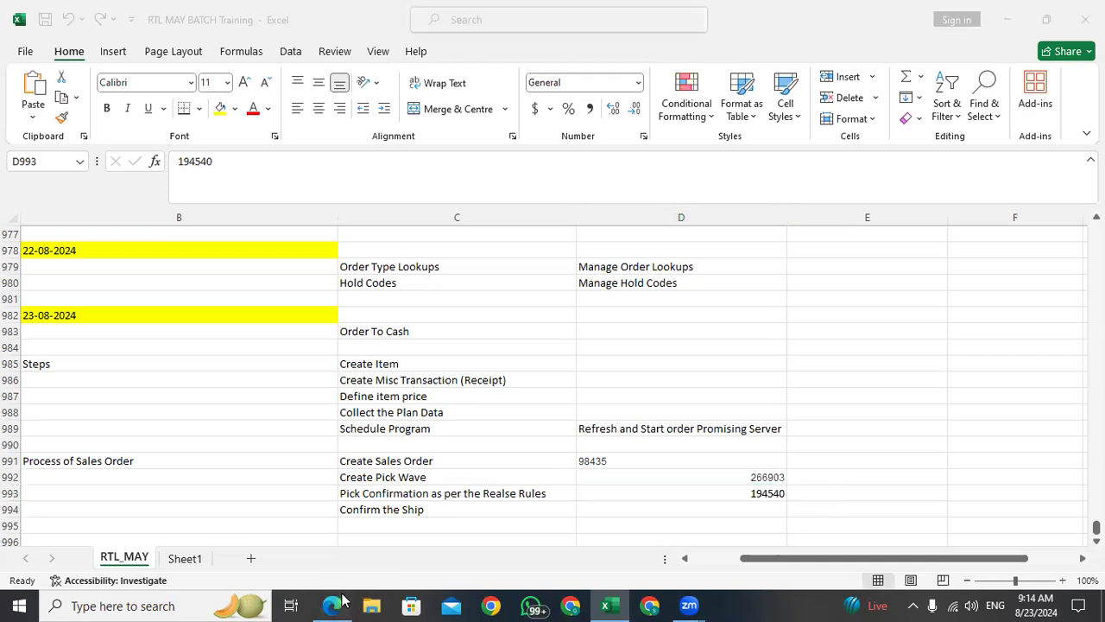
drag(318, 330, 291, 336)
key(ctrl+c)
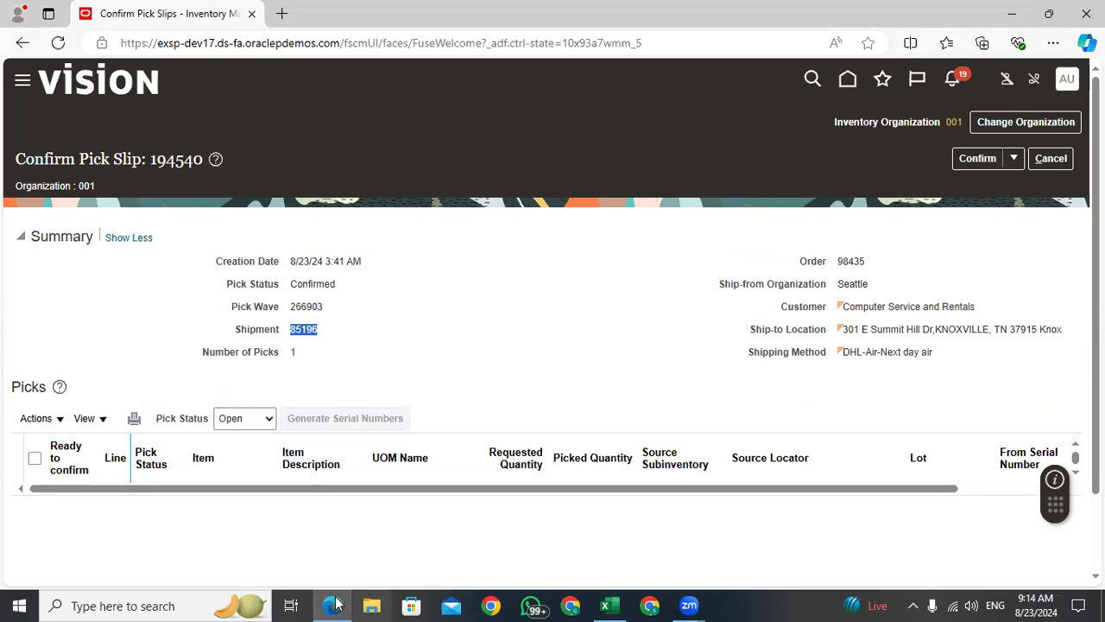
key(alt+Tab)
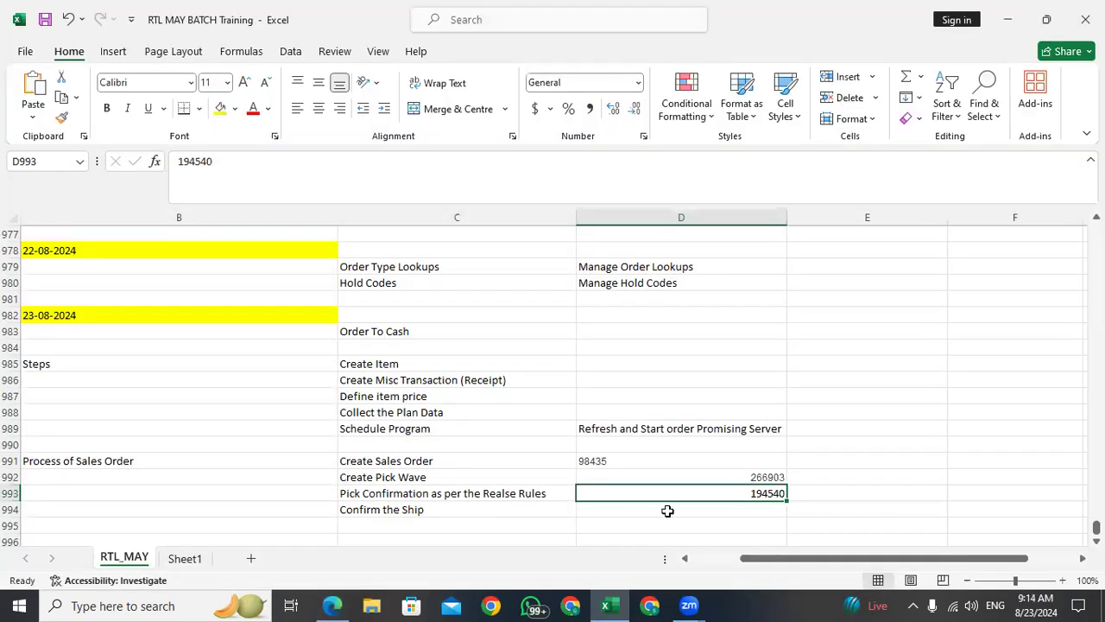
click(669, 511)
key(ctrl+v)
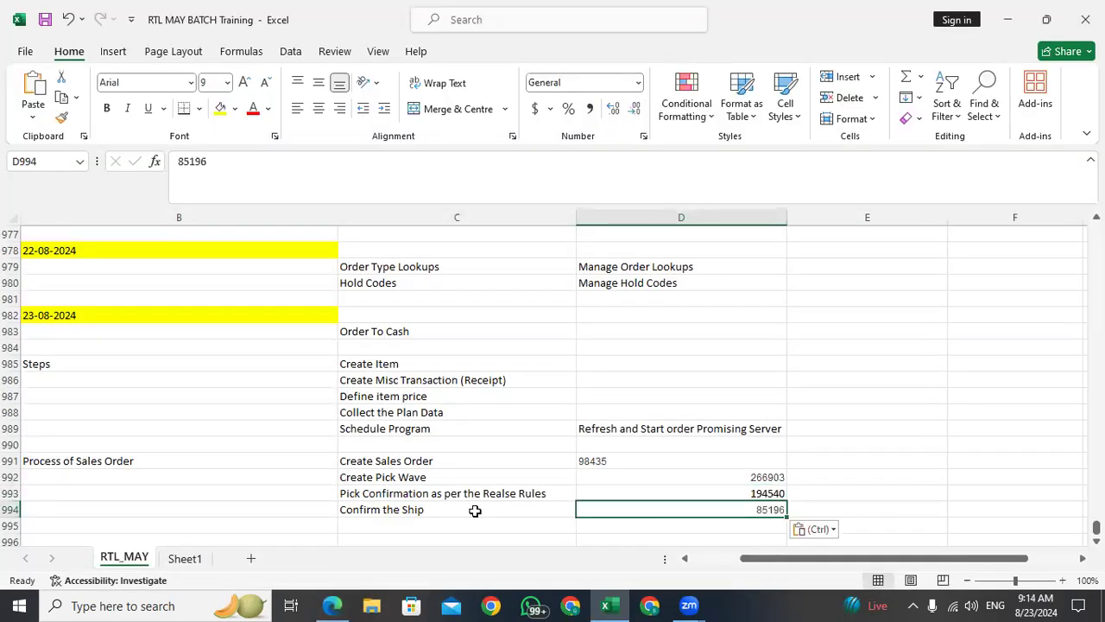
click(424, 514)
click(426, 529)
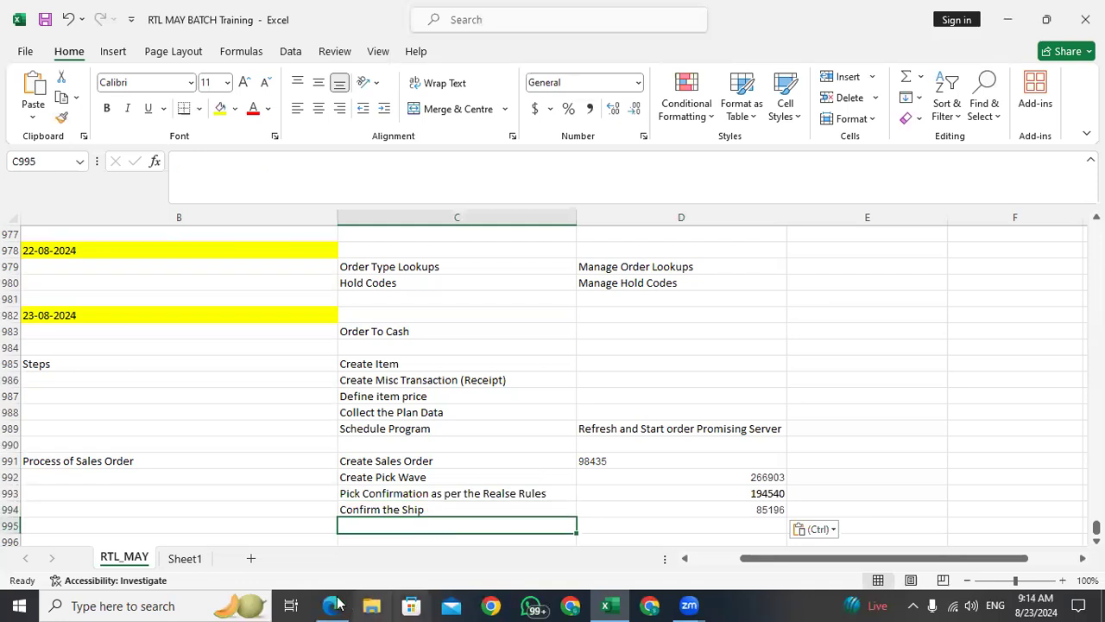
Switch back to the browser, leave the confirmed pick slip and its search page, and return to the Inventory Management overview.
key(alt+Tab)
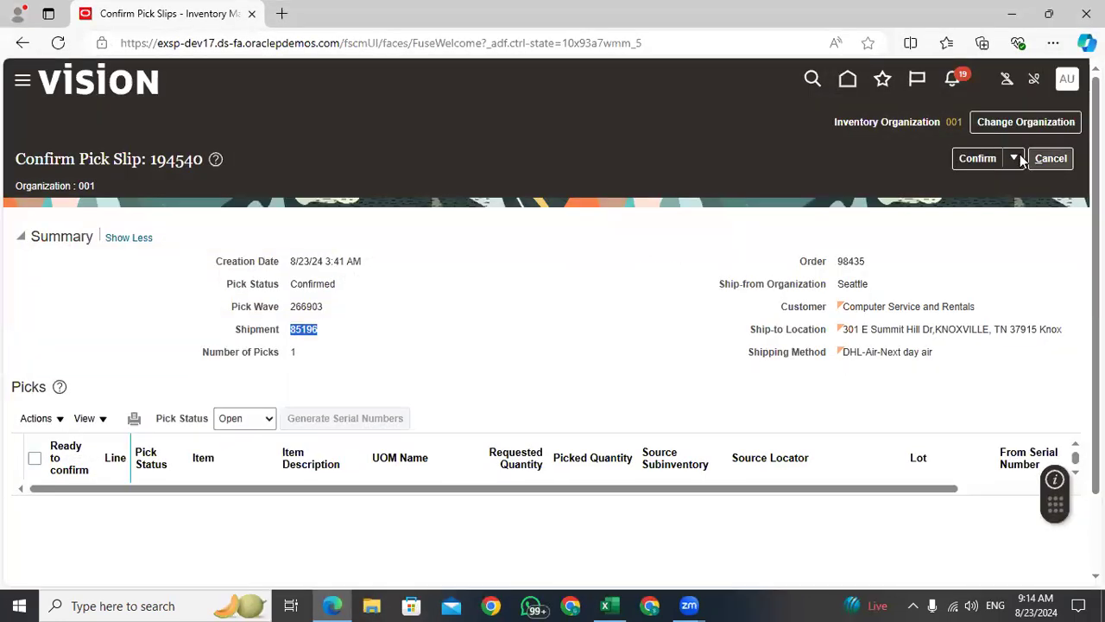
click(1057, 161)
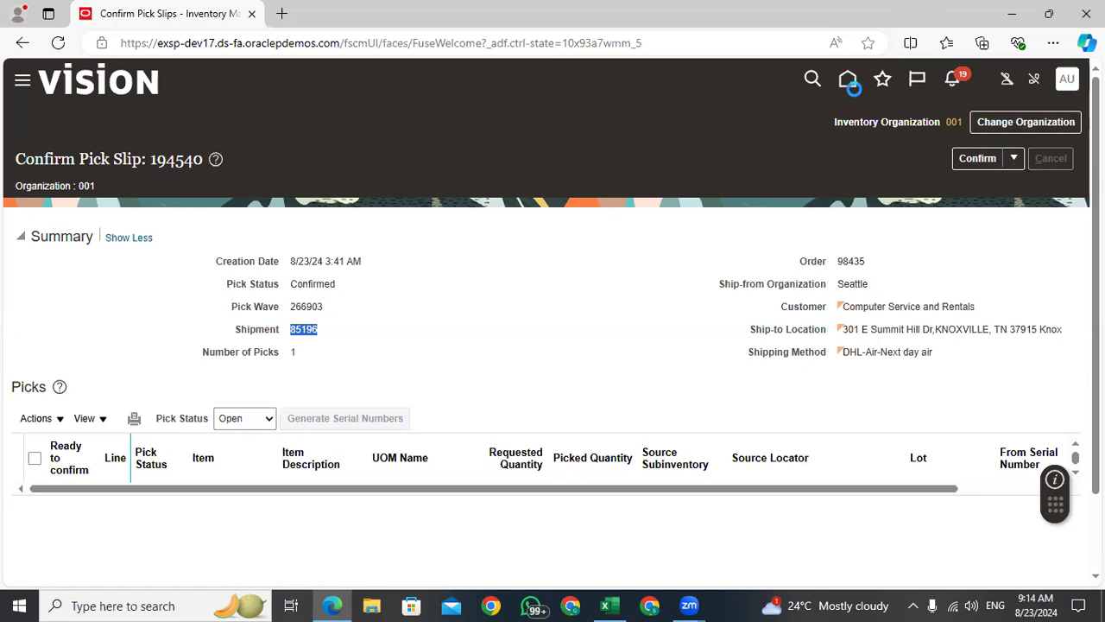
click(1016, 159)
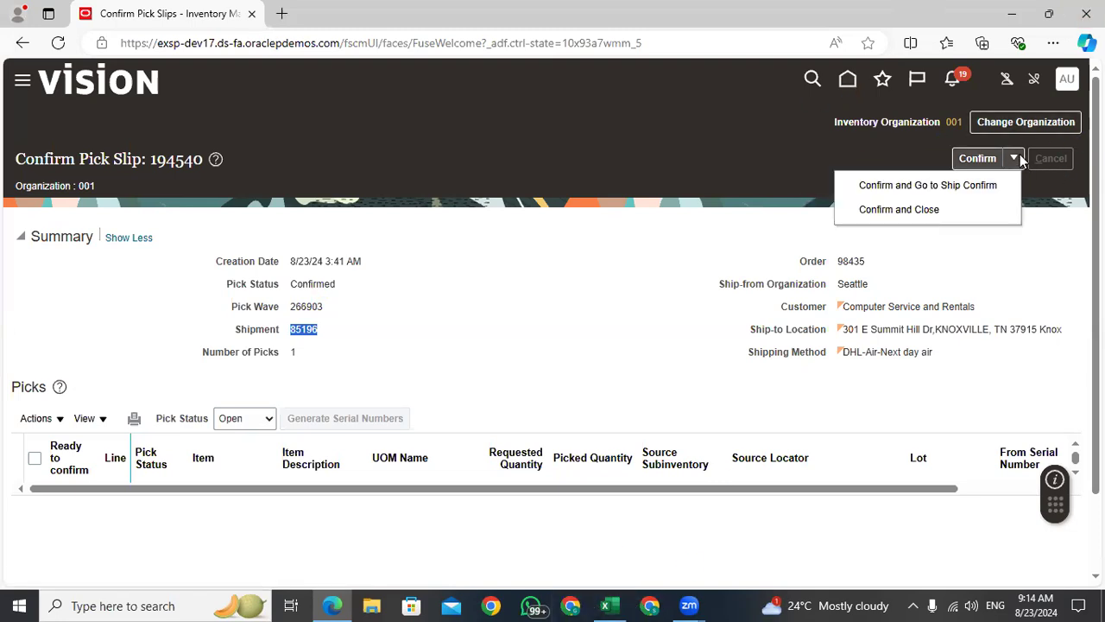
click(923, 187)
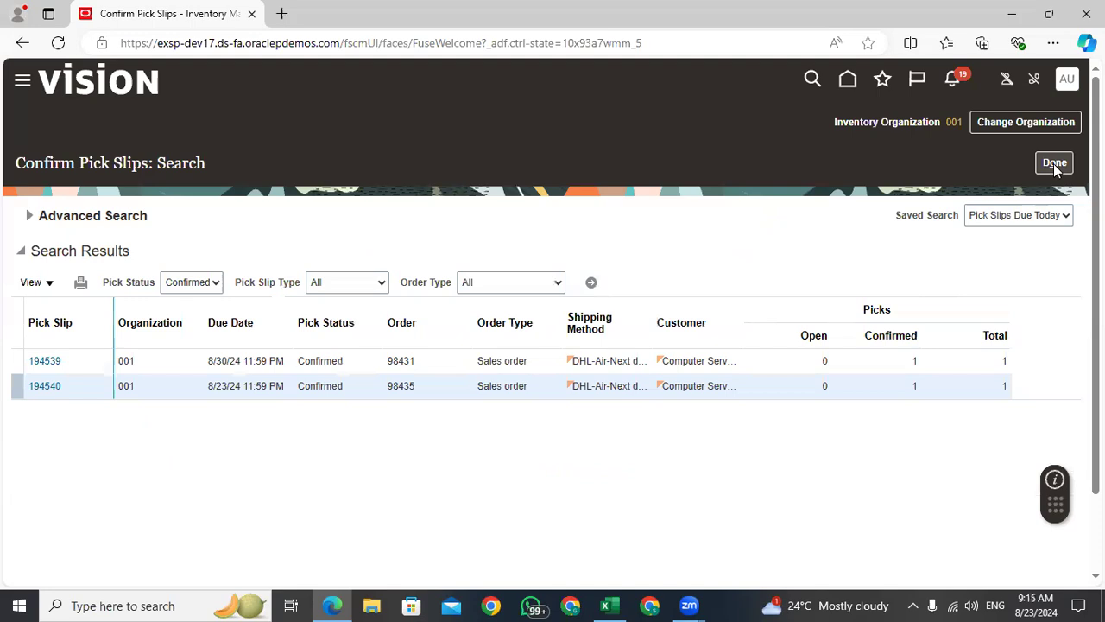
click(1054, 164)
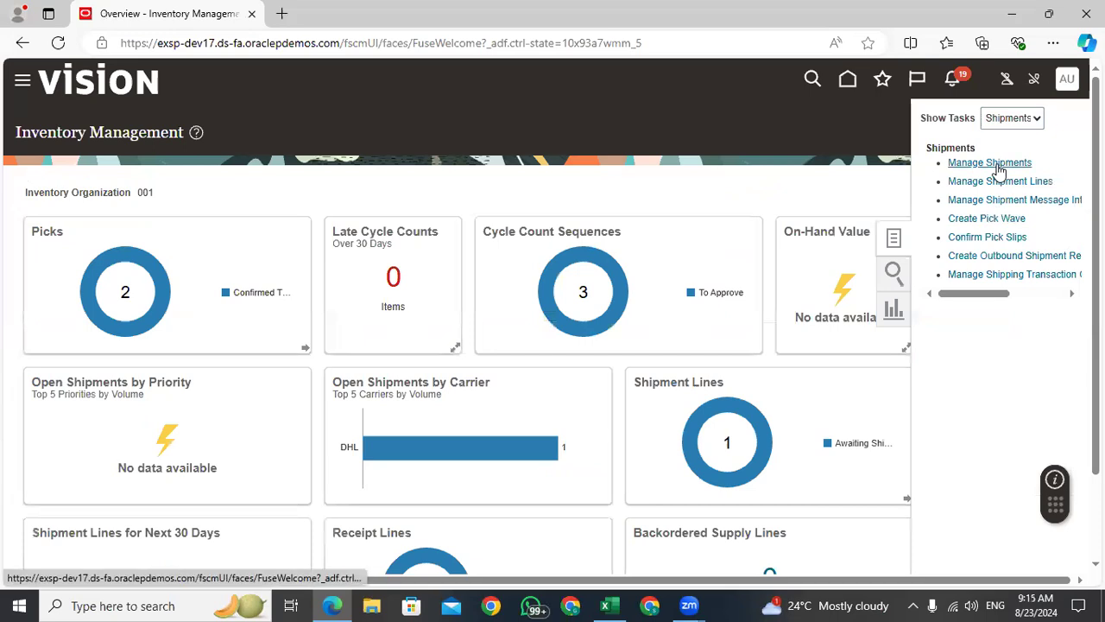
Open the Manage Shipments task, search for shipment 85196, and open it for editing.
click(997, 162)
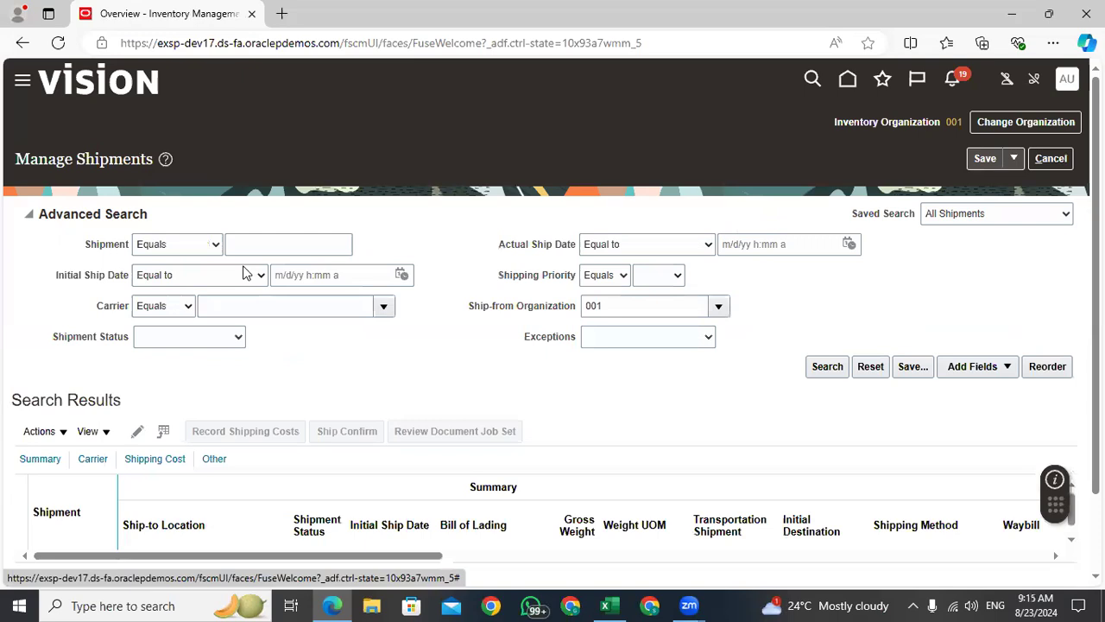
click(247, 243)
text(85196)
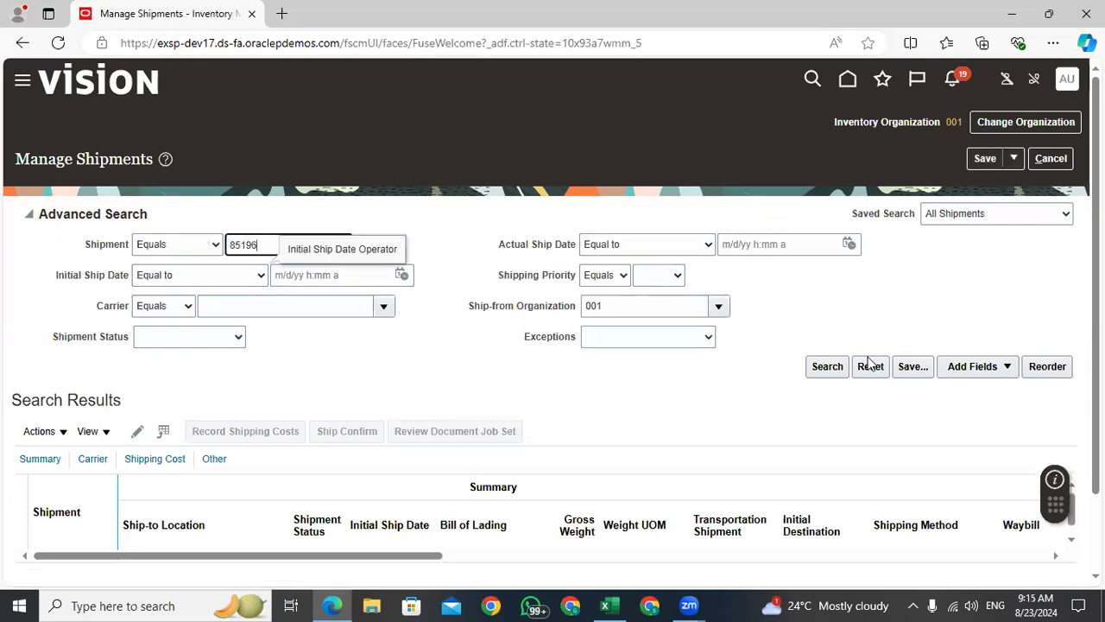
click(826, 366)
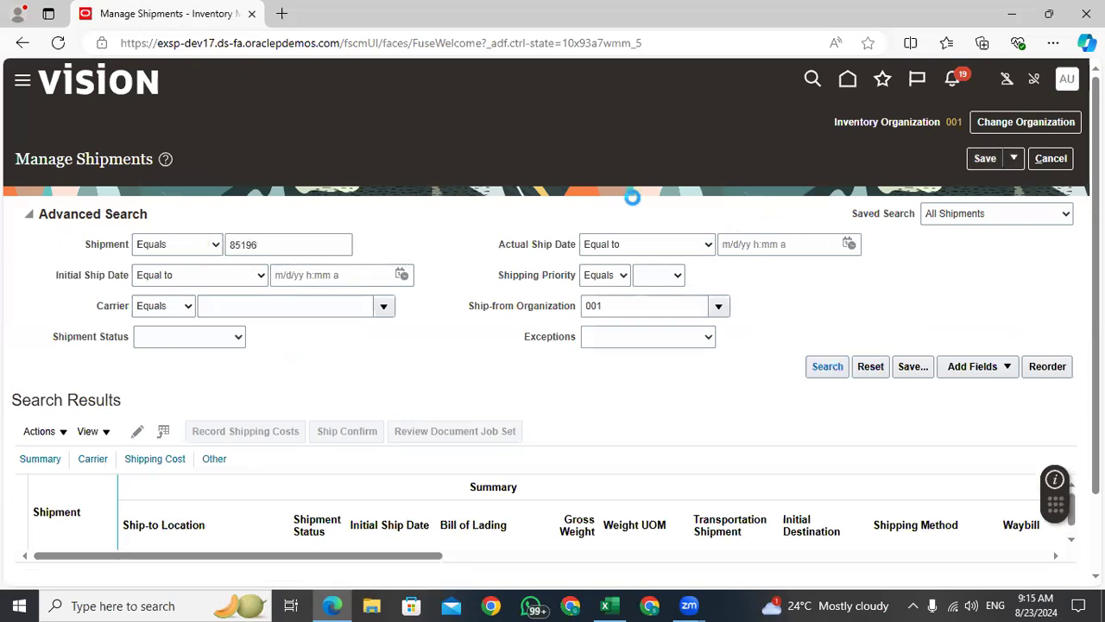
click(605, 605)
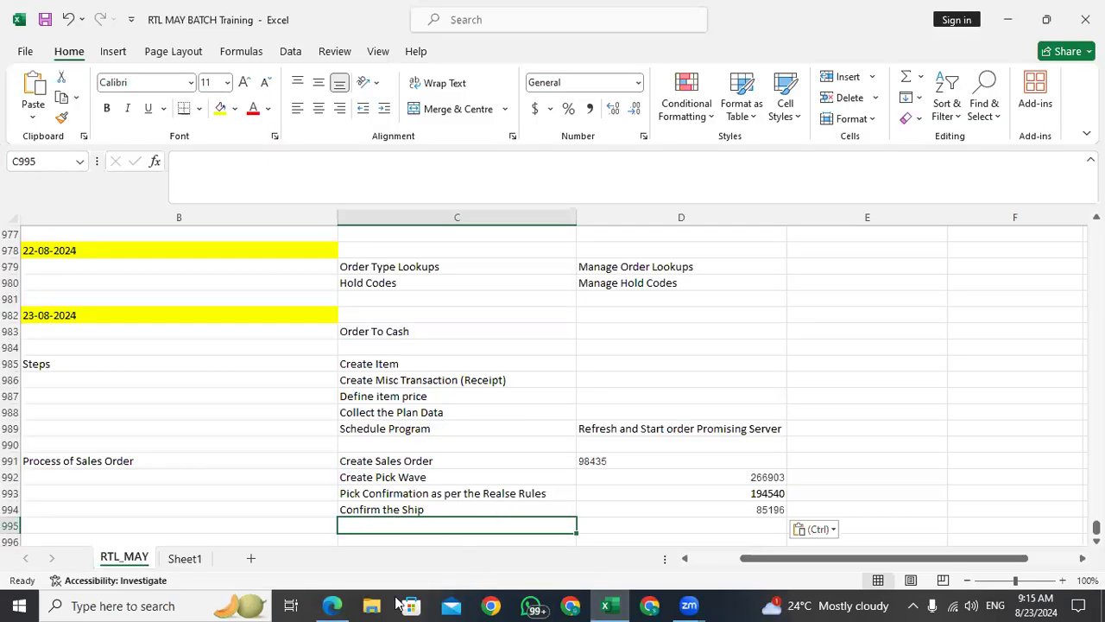
click(331, 605)
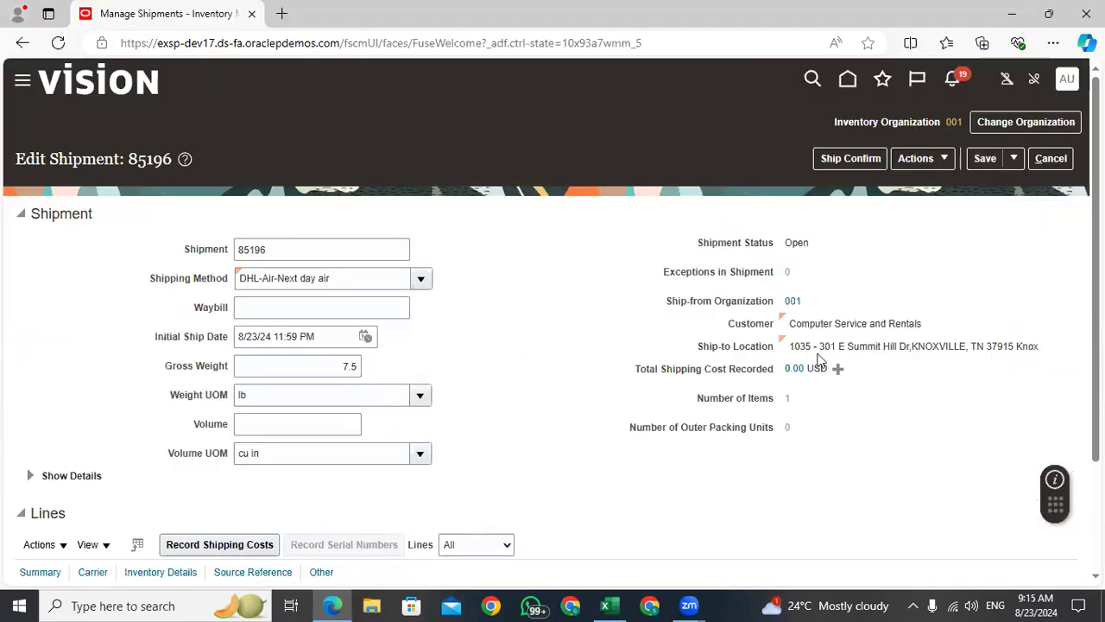
Examine the shipment's status and the AS00101 line's summary, carrier, inventory and other details.
drag(811, 245, 786, 242)
click(496, 271)
scroll(495, 272, down, 2)
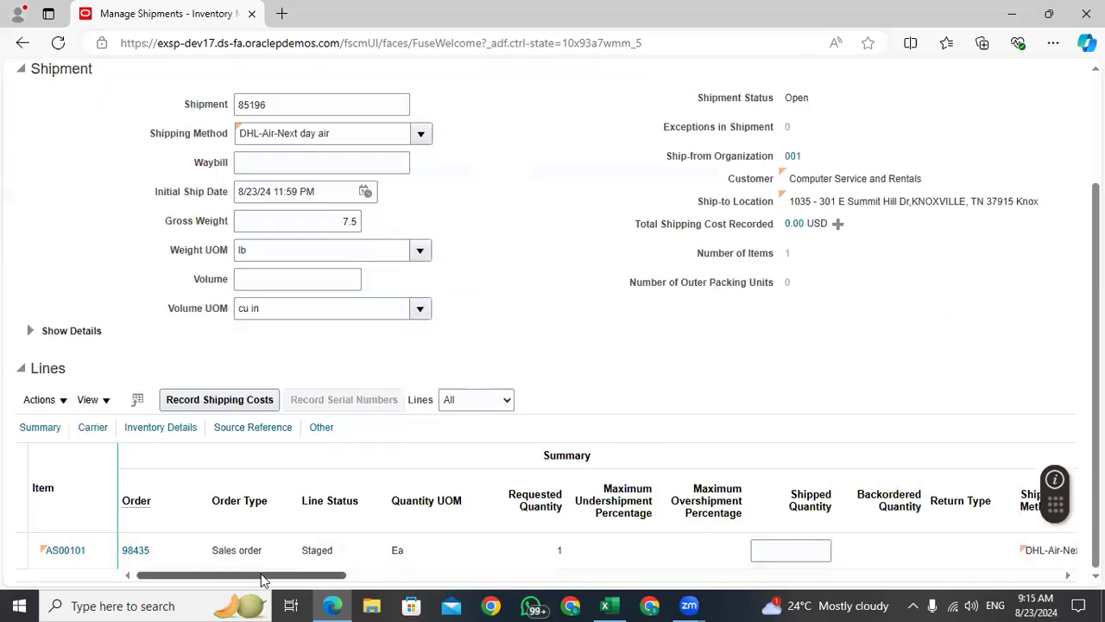
drag(264, 581, 313, 581)
click(571, 552)
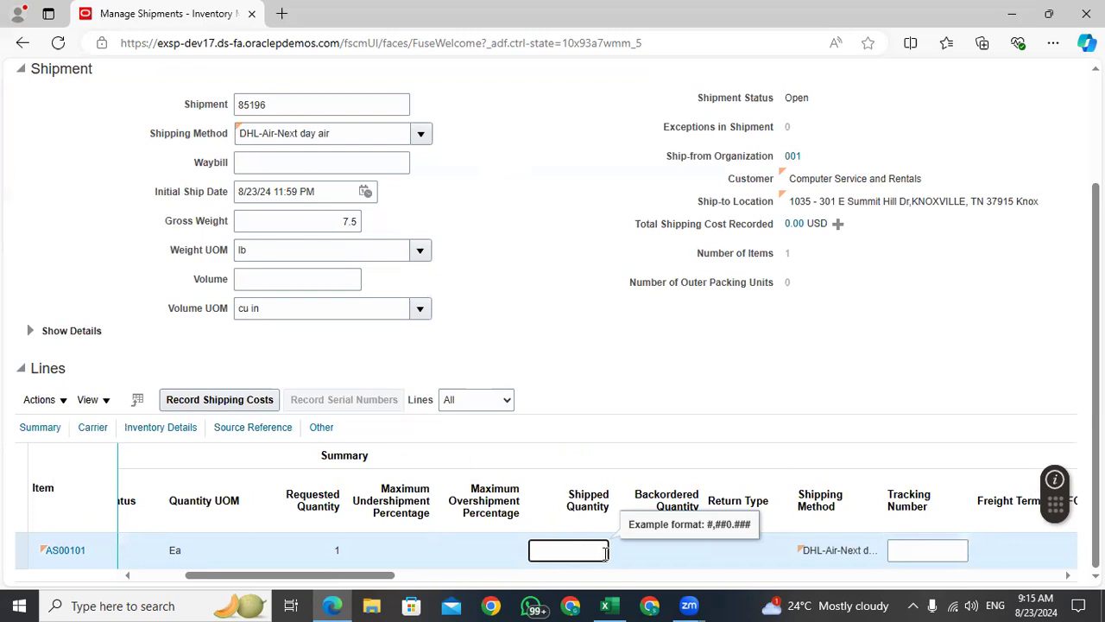
drag(381, 576, 566, 594)
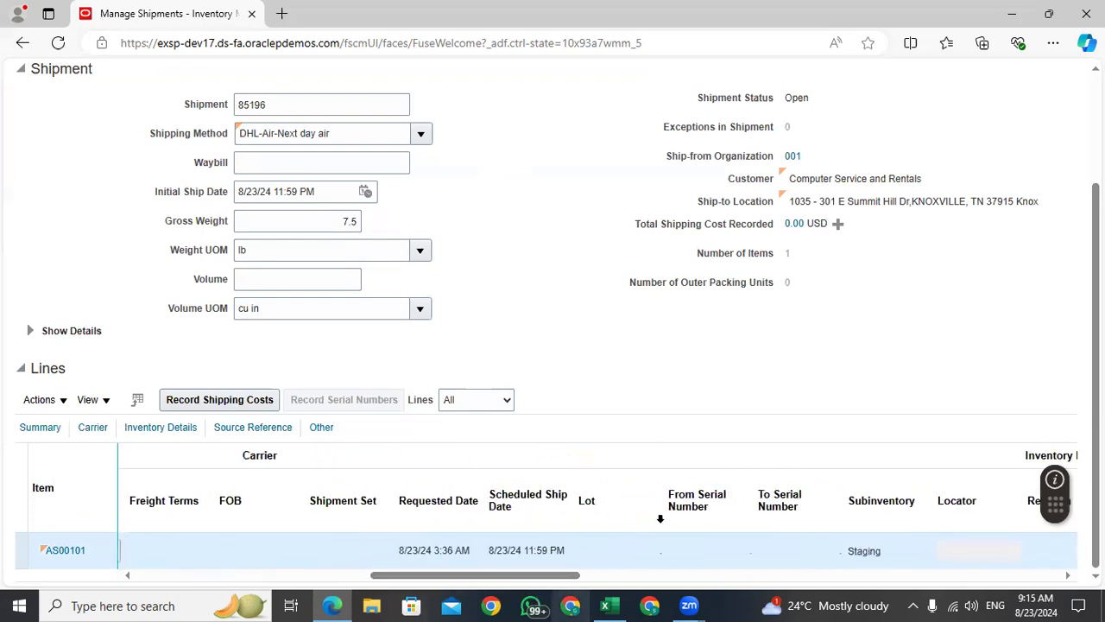
scroll(570, 540, right, 3)
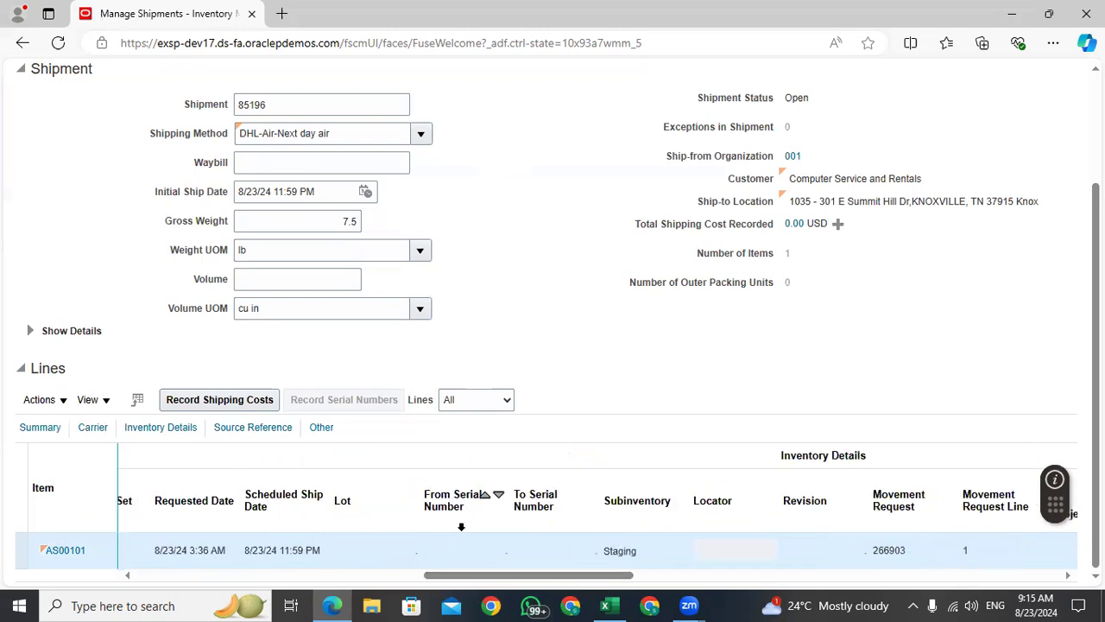
drag(466, 583, 866, 594)
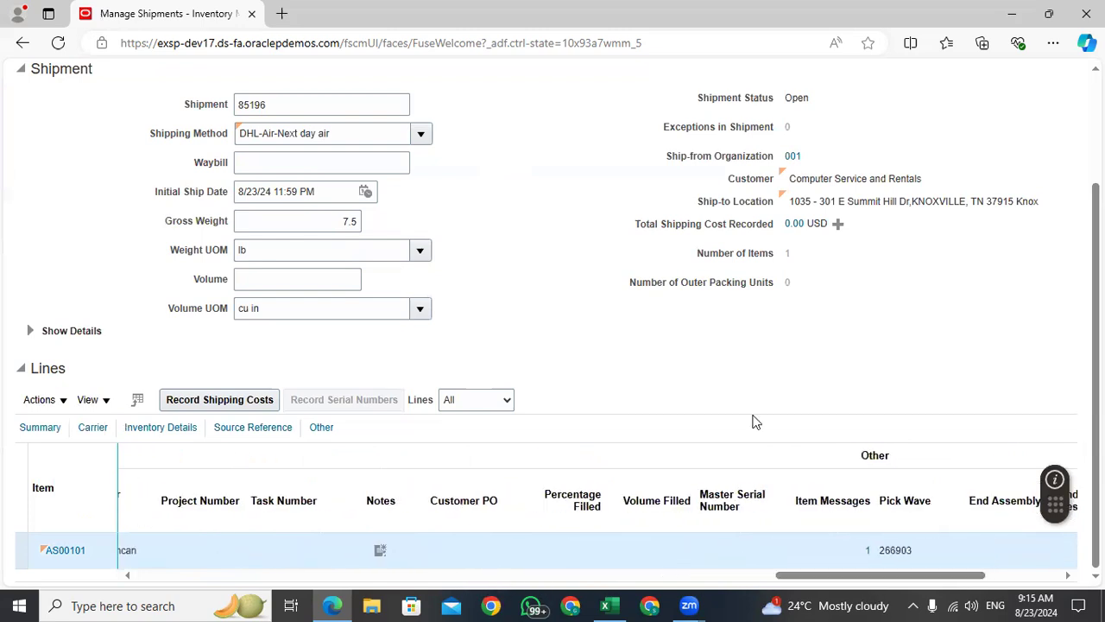
Ship confirm the open DHL-Air-Next day air shipment and return to the Inventory Management overview.
scroll(613, 403, up, 3)
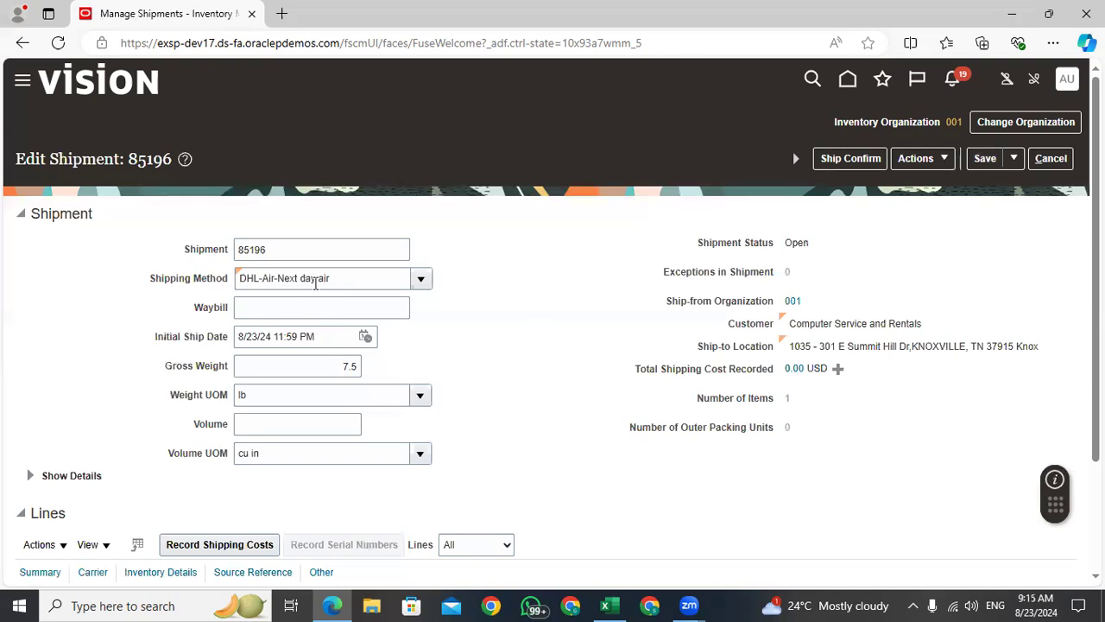
drag(336, 281, 181, 283)
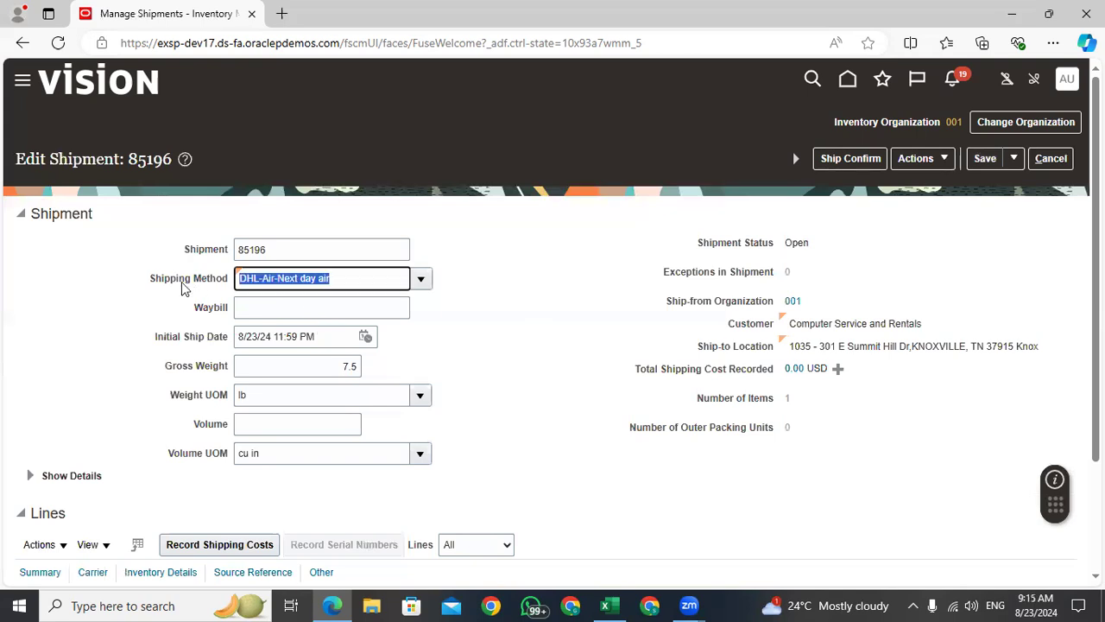
click(851, 159)
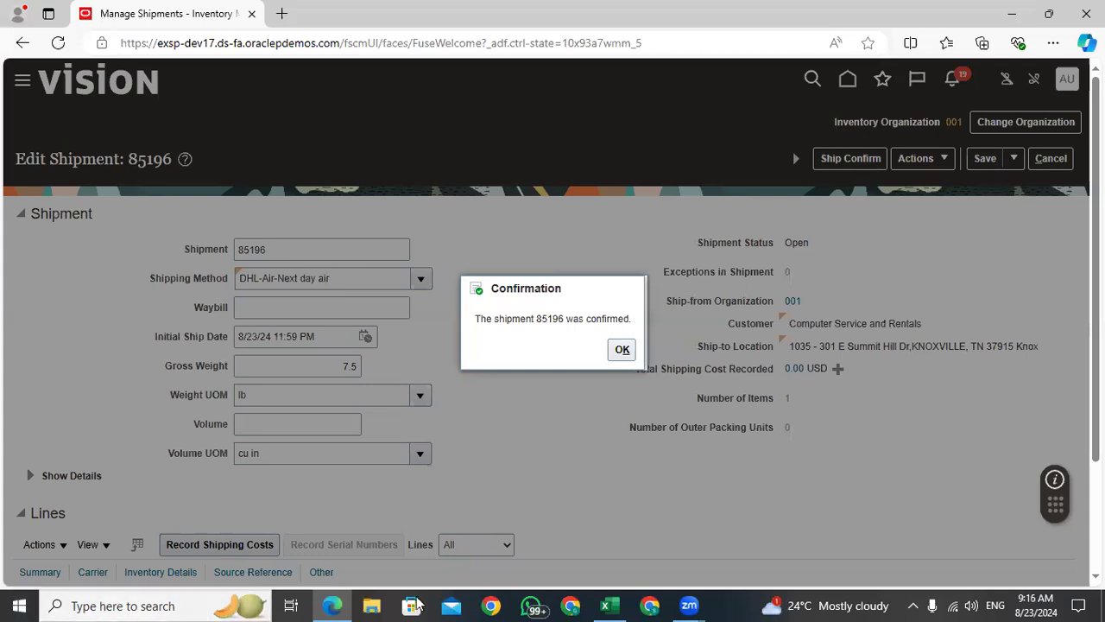
click(622, 348)
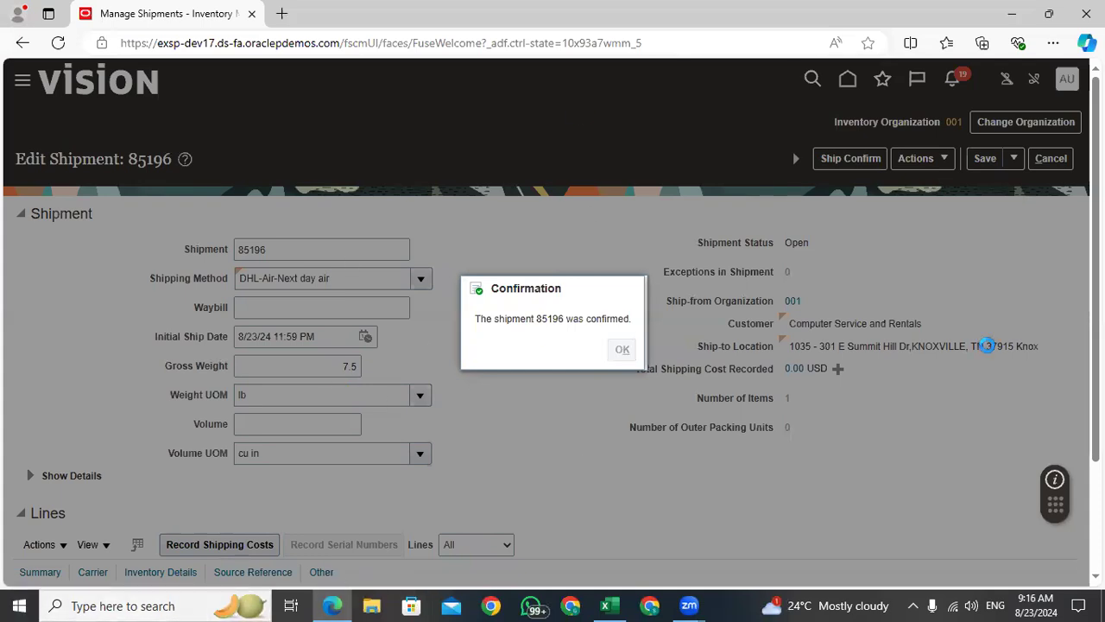
click(1052, 159)
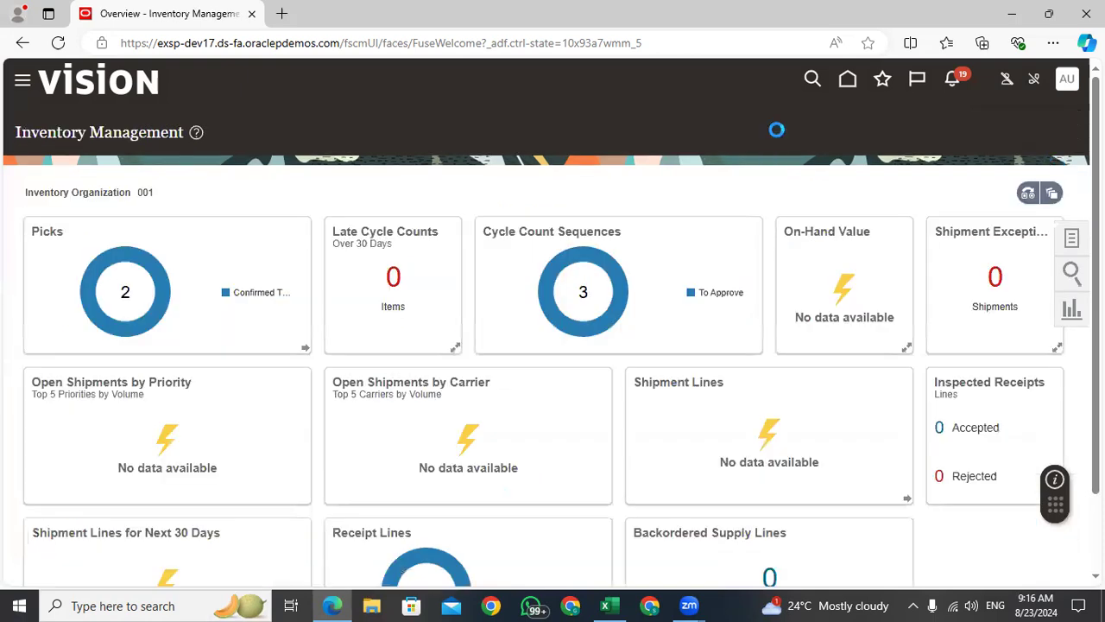
Return to the home page and open Scheduled Processes from the Tools group.
click(847, 79)
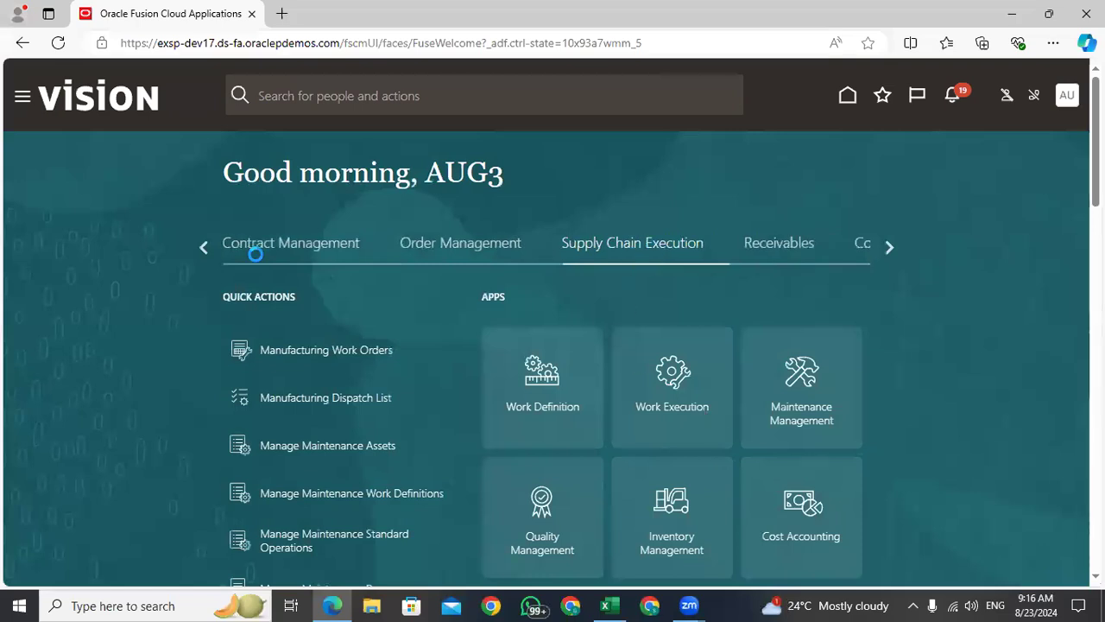
click(464, 251)
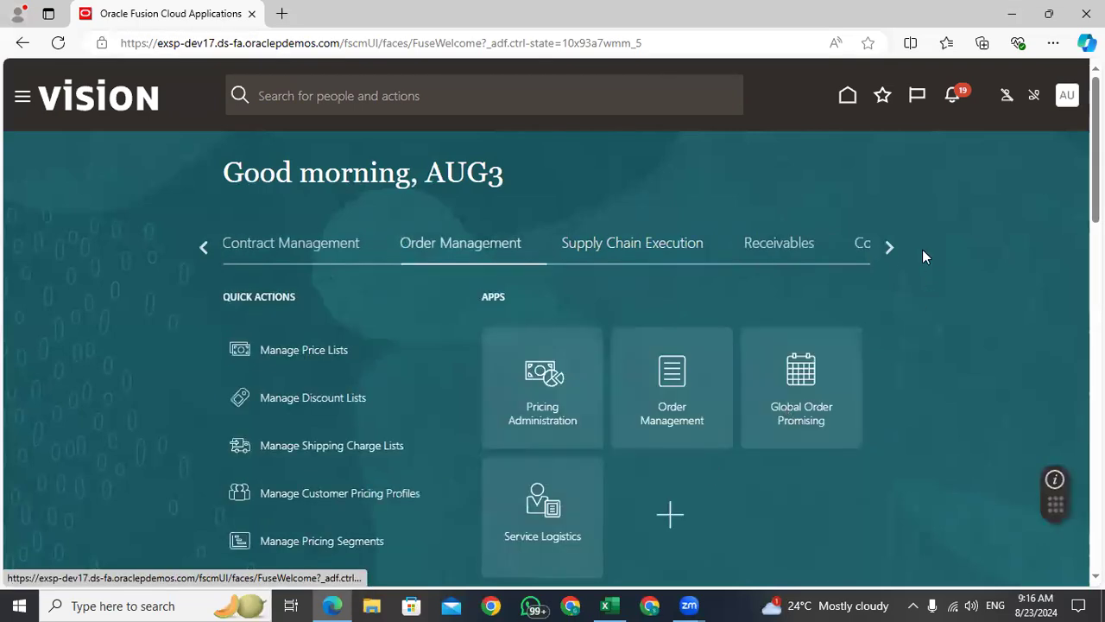
click(884, 246)
click(883, 244)
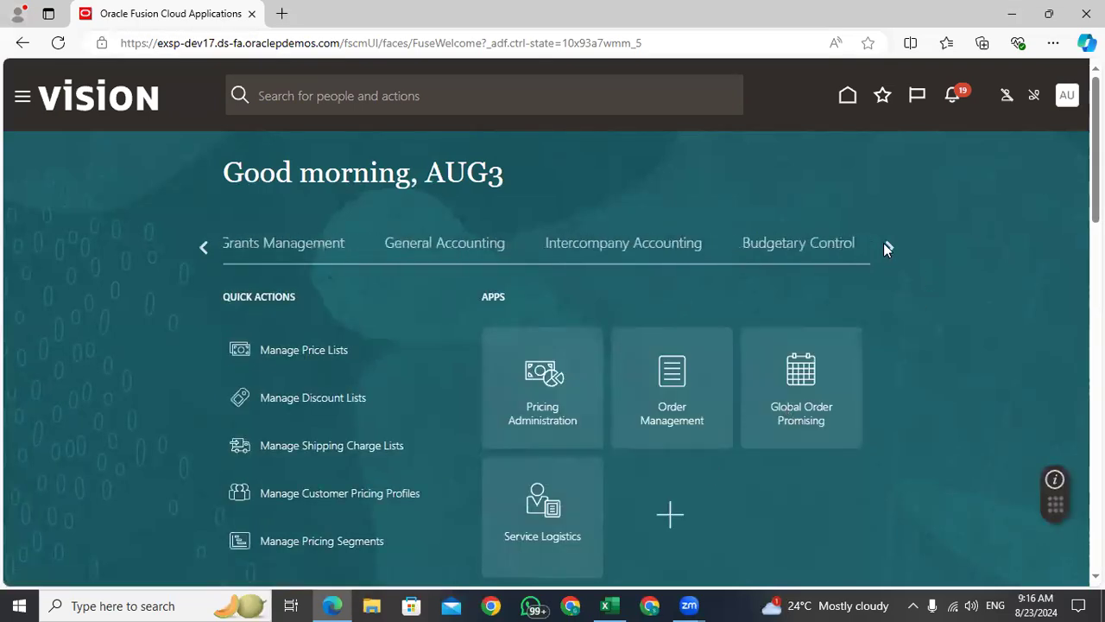
click(891, 244)
click(890, 248)
click(890, 248)
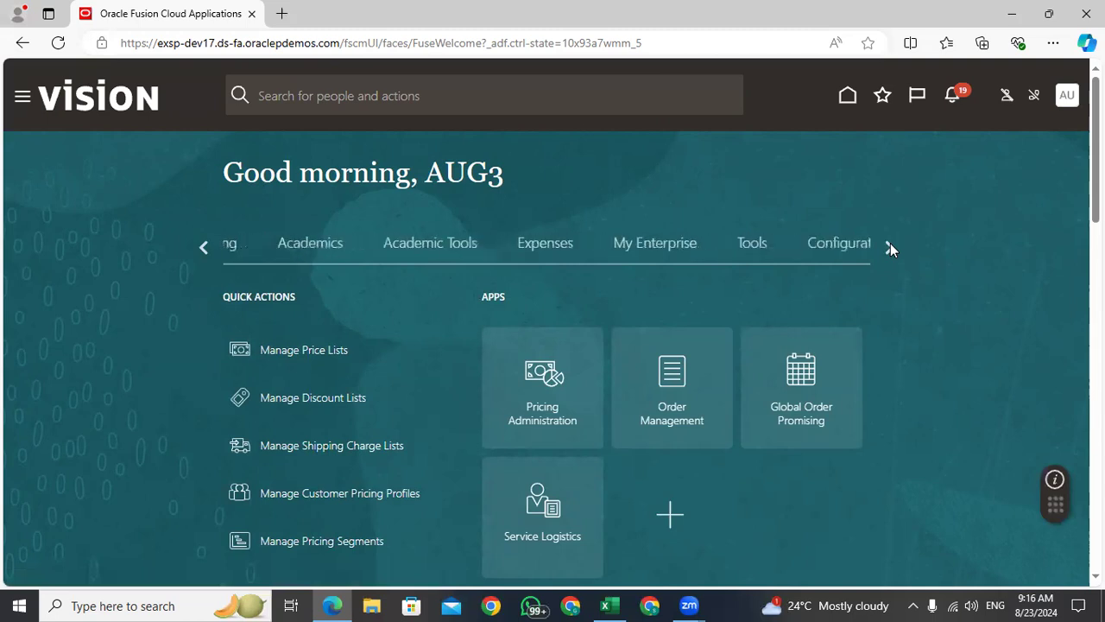
click(693, 245)
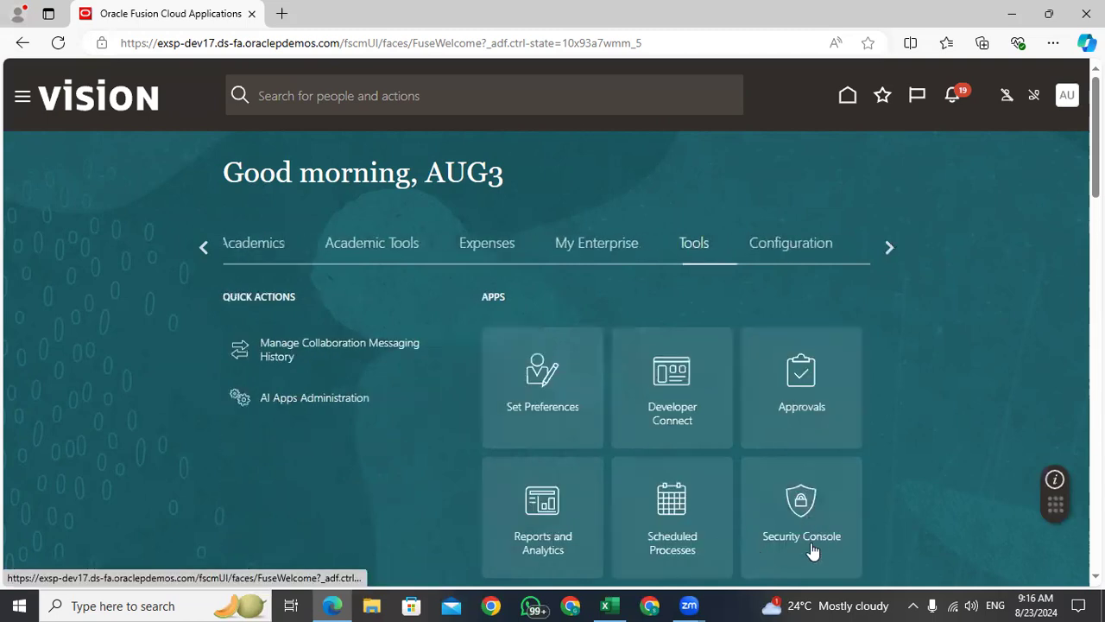
scroll(679, 382, down, 2)
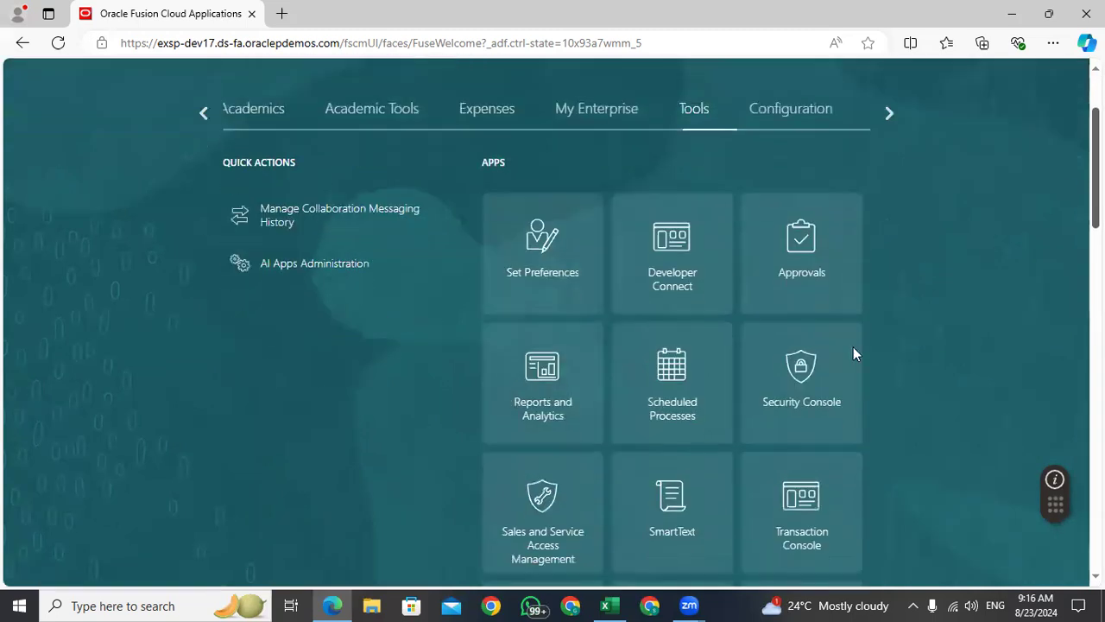
click(680, 381)
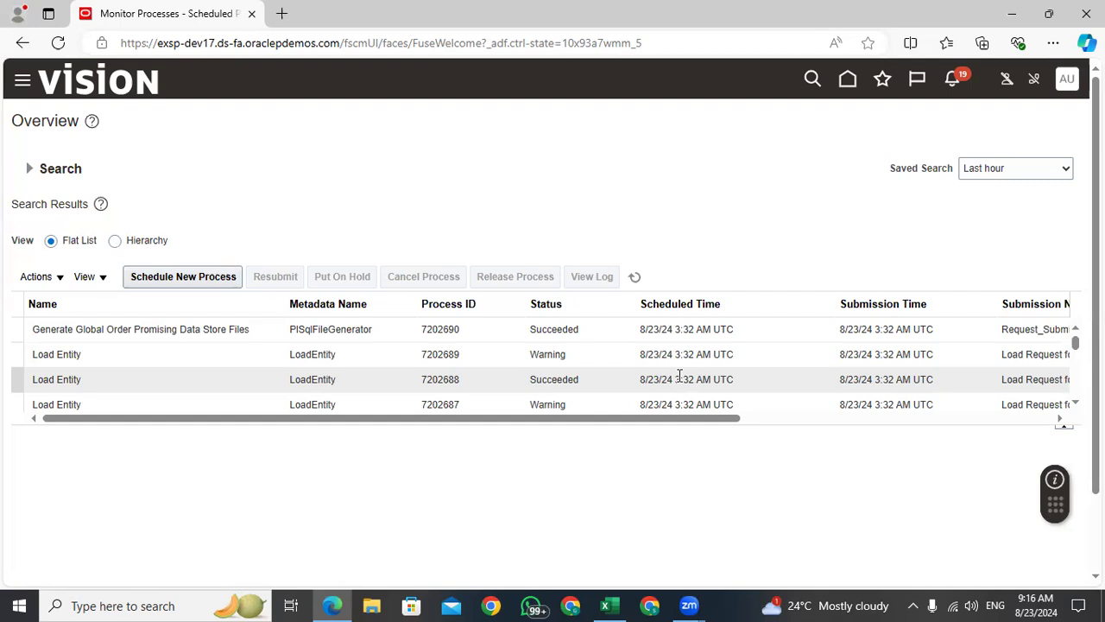
Refresh the scheduled process list and check the statuses of the shipping and order fulfillment processes.
click(637, 278)
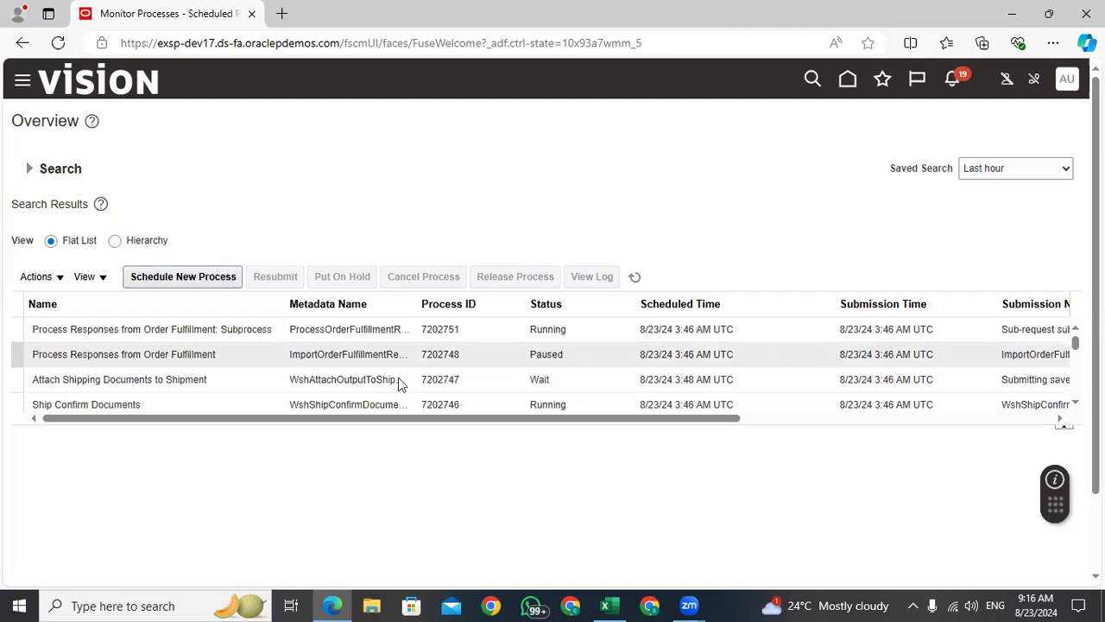
click(633, 276)
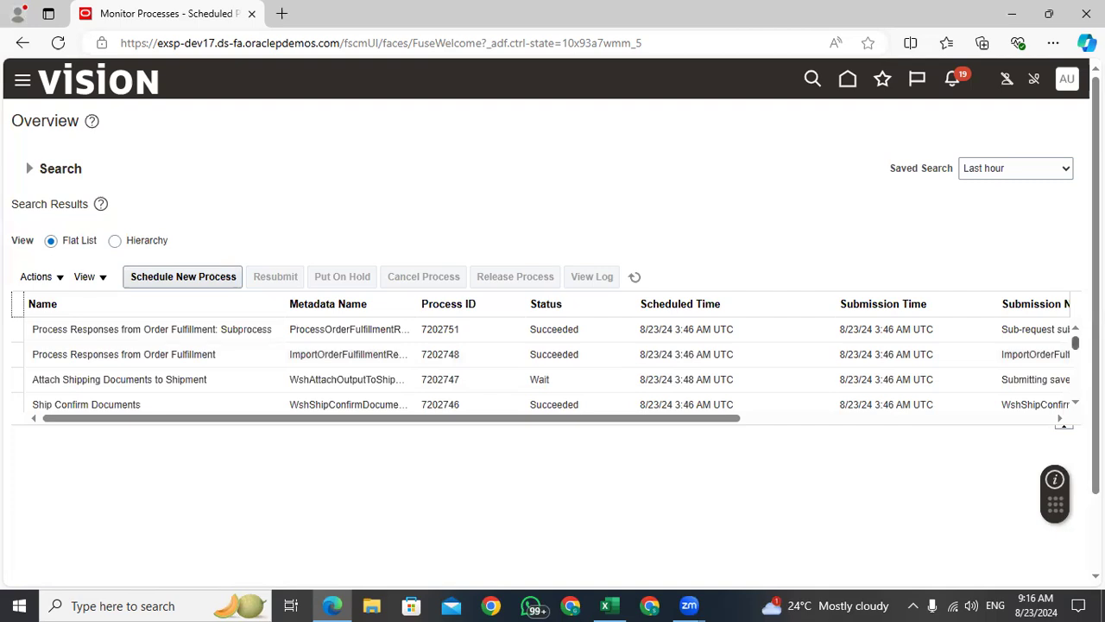
scroll(553, 367, down, 3)
scroll(552, 367, up, 3)
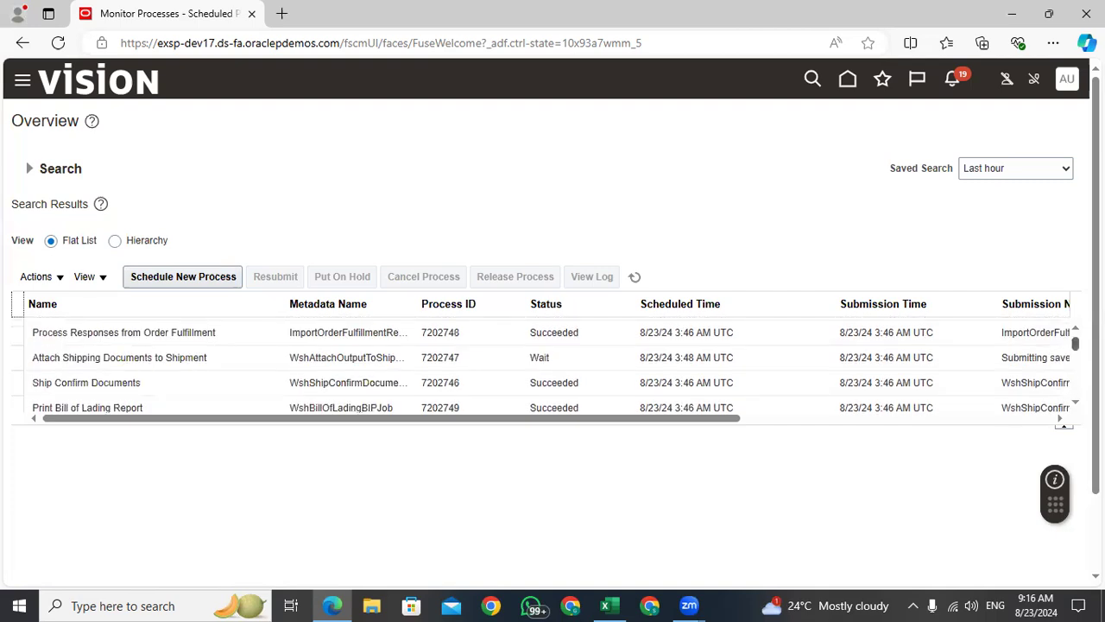
scroll(553, 367, down, 1)
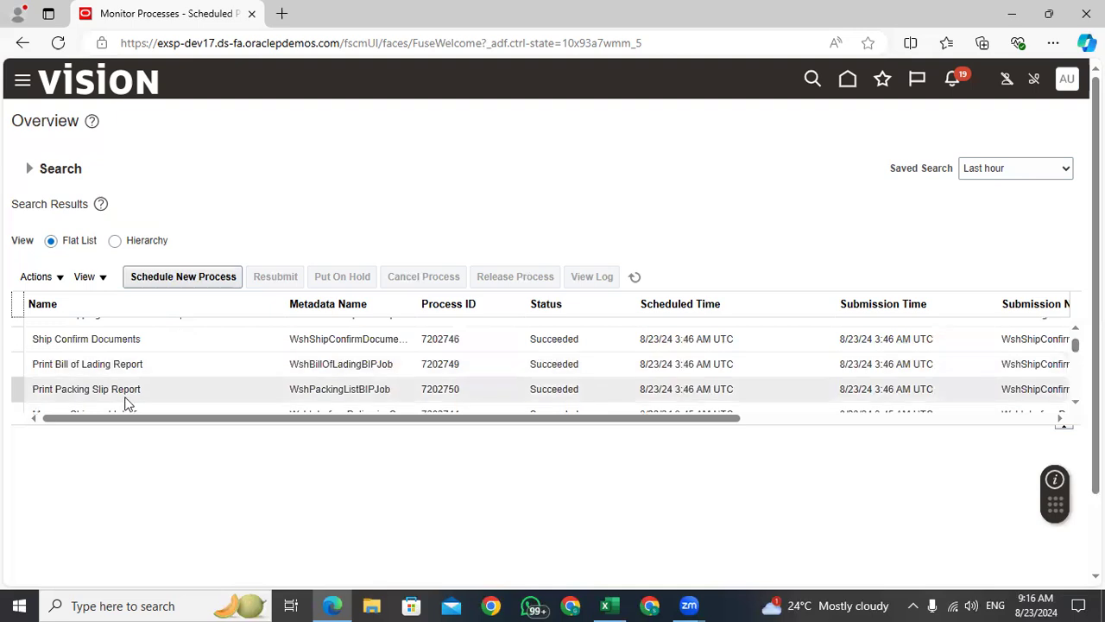
Select the Print Packing Slip Report process and republish its output in a maximized report window.
click(195, 392)
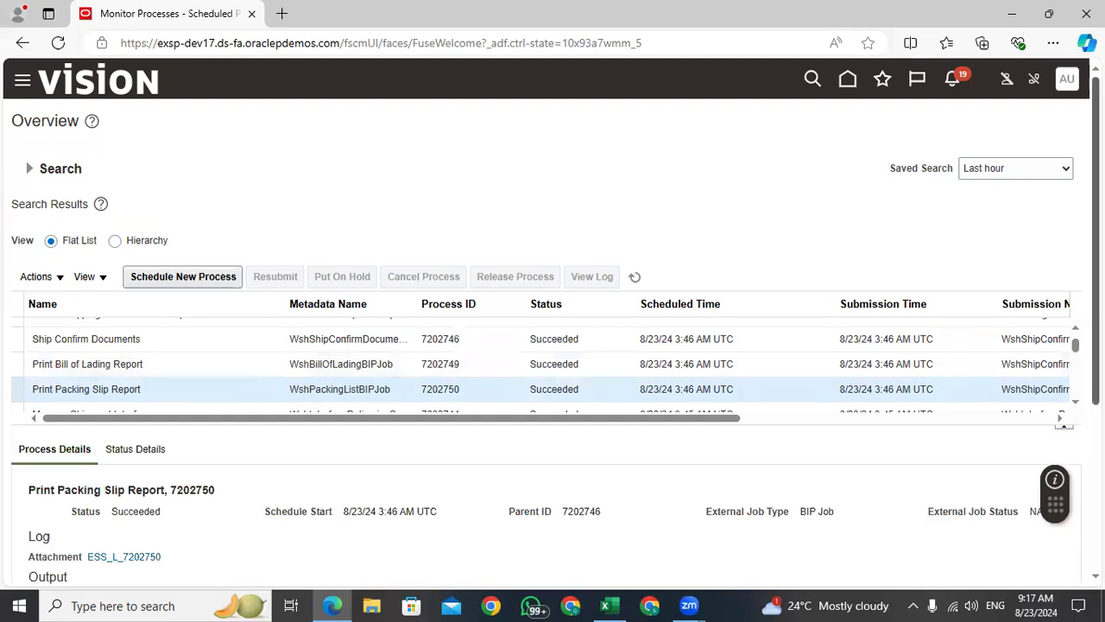
scroll(312, 484, down, 3)
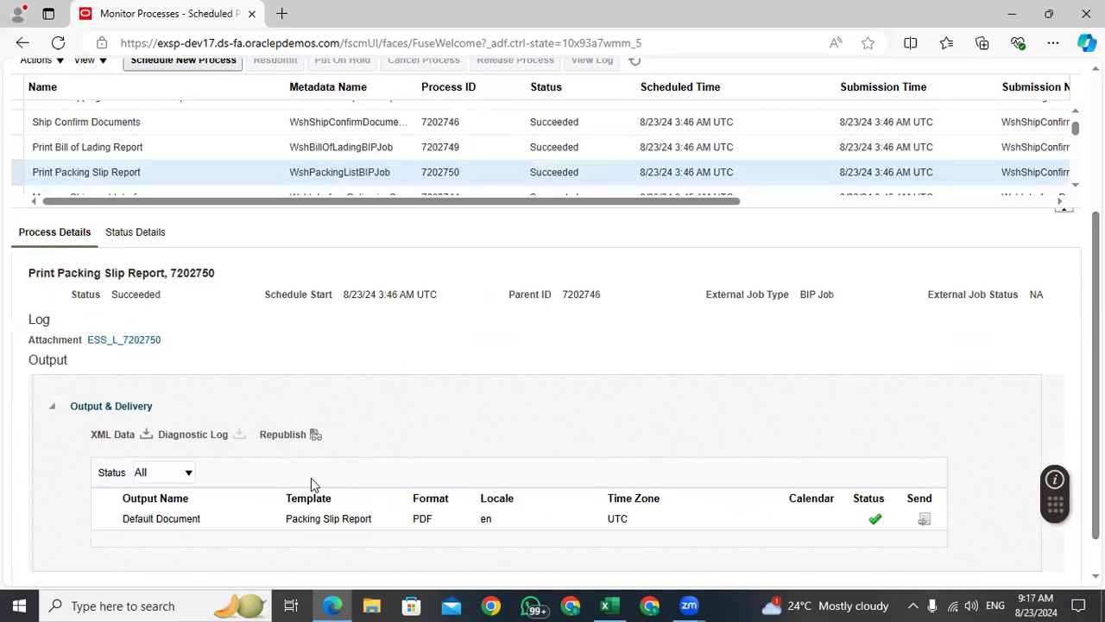
click(317, 435)
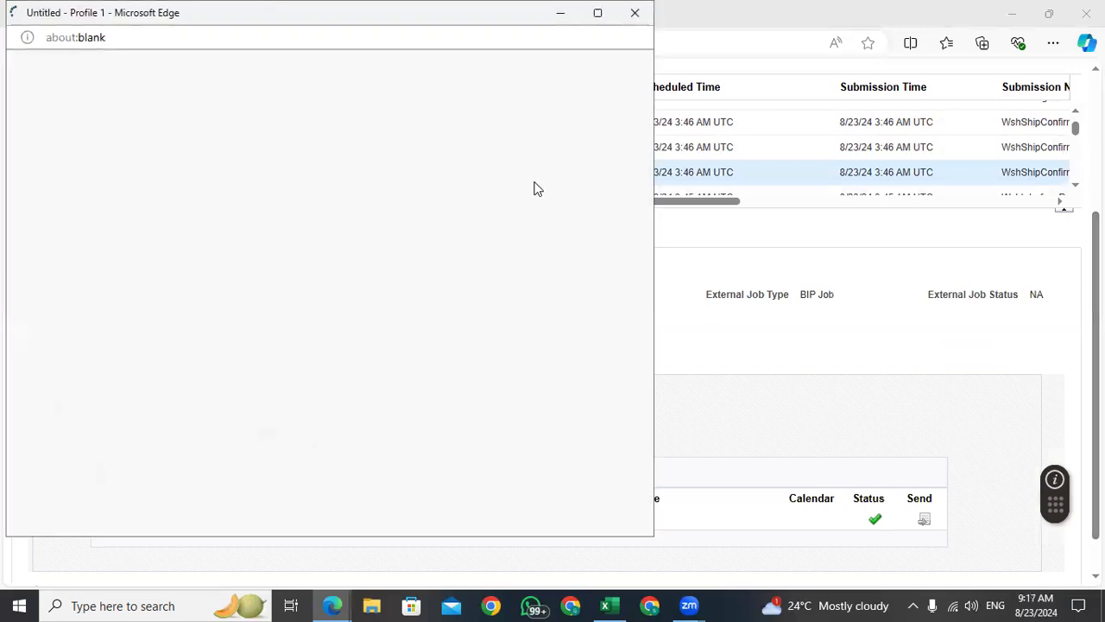
double_click(81, 11)
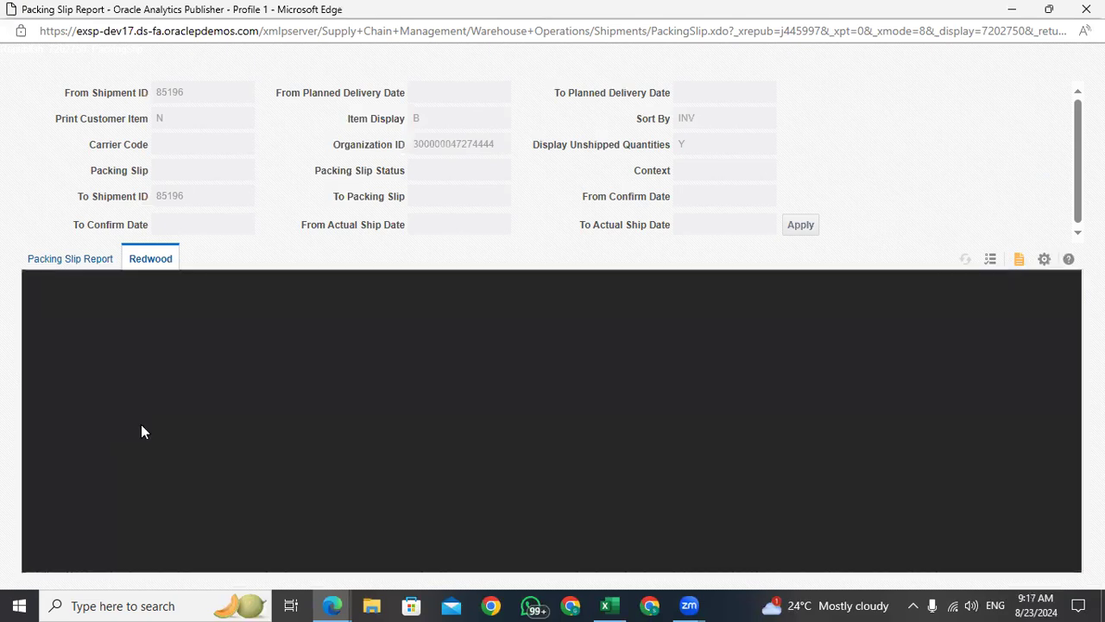
Review the packing slip's header, addresses and shipment details, and close the report window.
scroll(616, 466, down, 5)
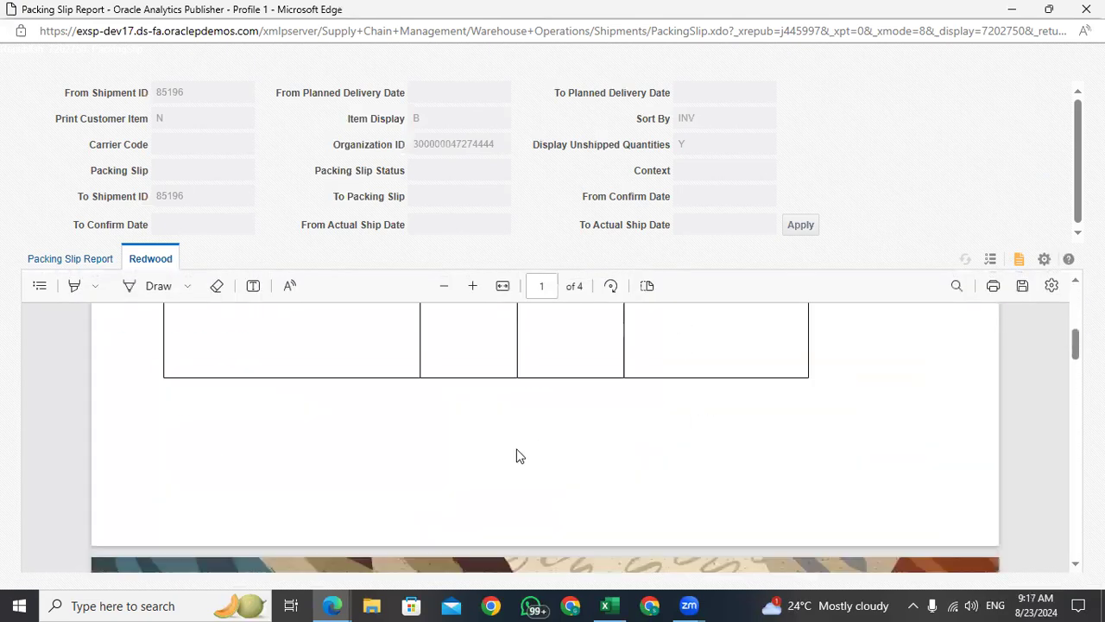
scroll(518, 452, up, 5)
mouse_move(1075, 311)
mouse_down()
mouse_move(1077, 353)
mouse_move(1077, 319)
mouse_up()
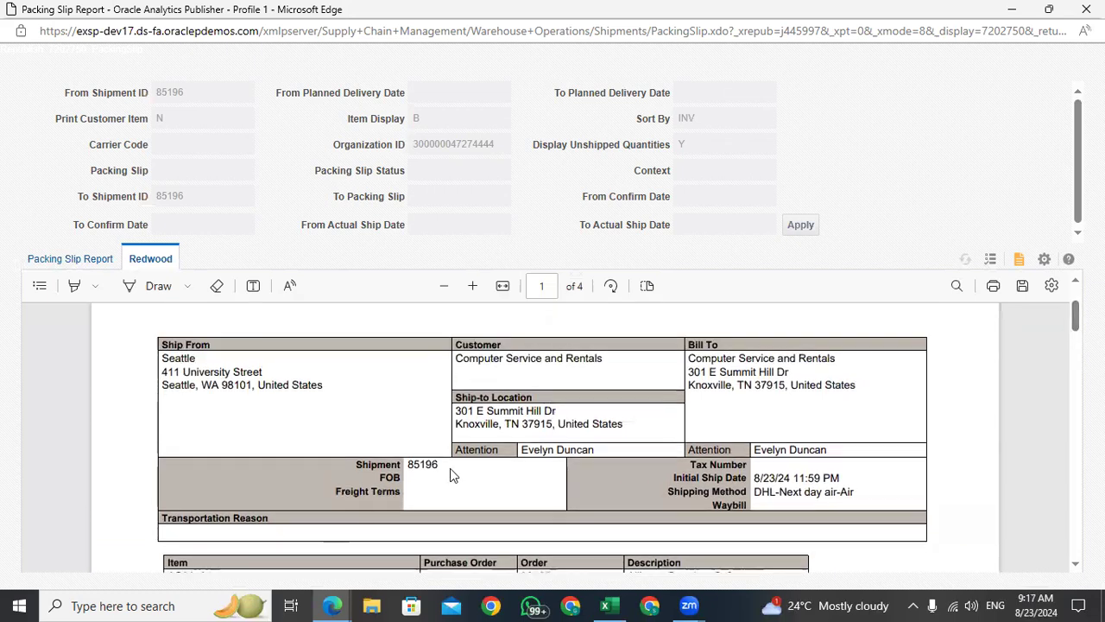
scroll(539, 429, up, 3)
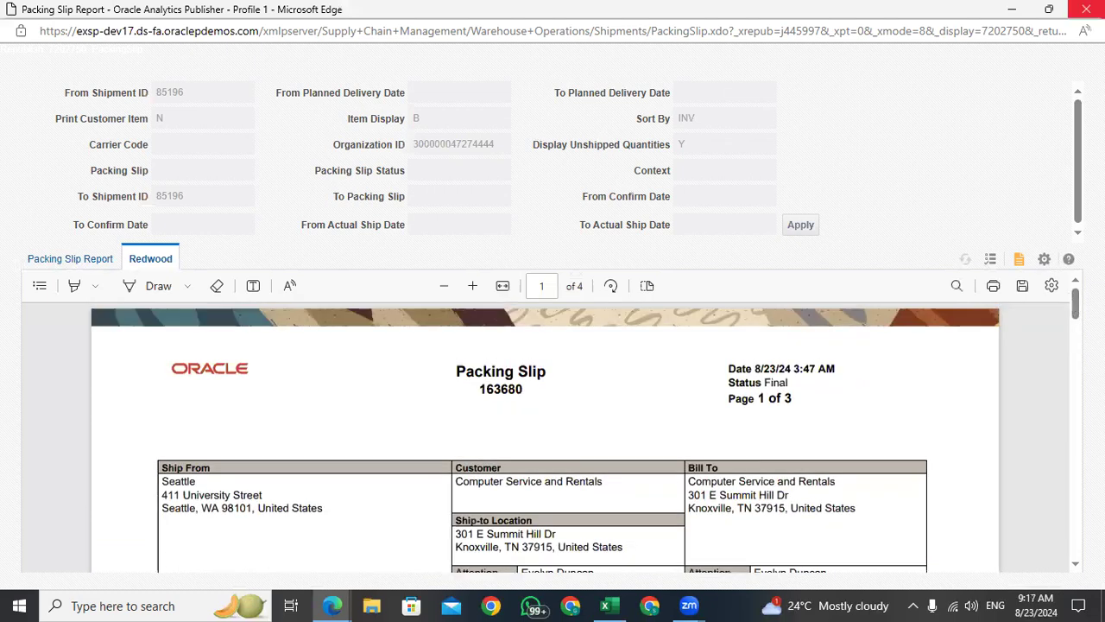
click(1087, 9)
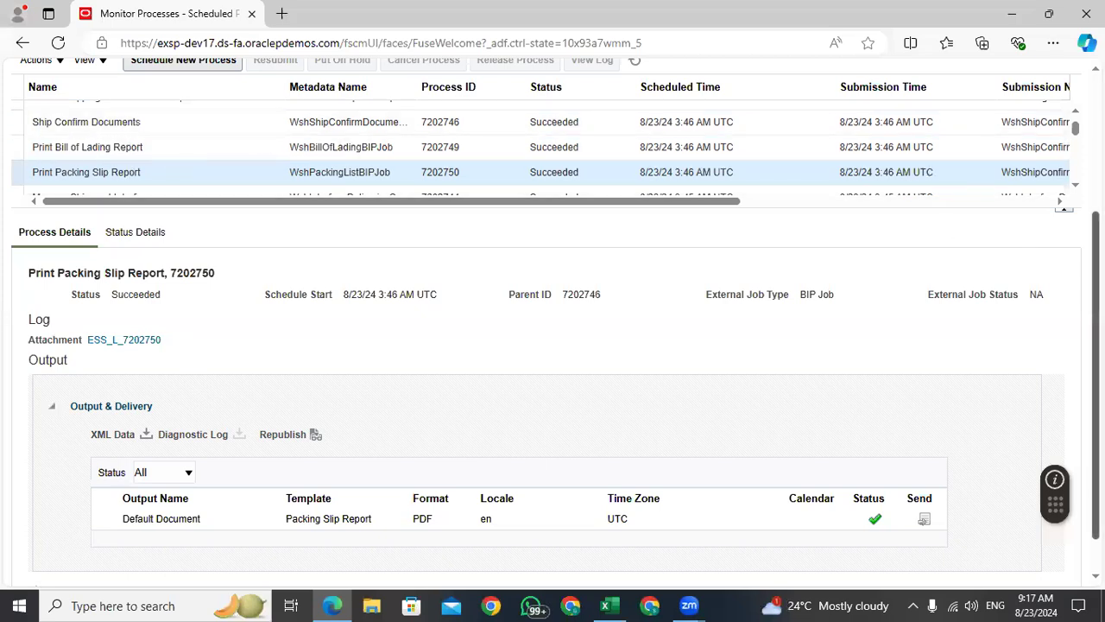
Leave the scheduled processes for the home page and open the Order Management work area.
scroll(555, 322, up, 1)
scroll(553, 225, up, 2)
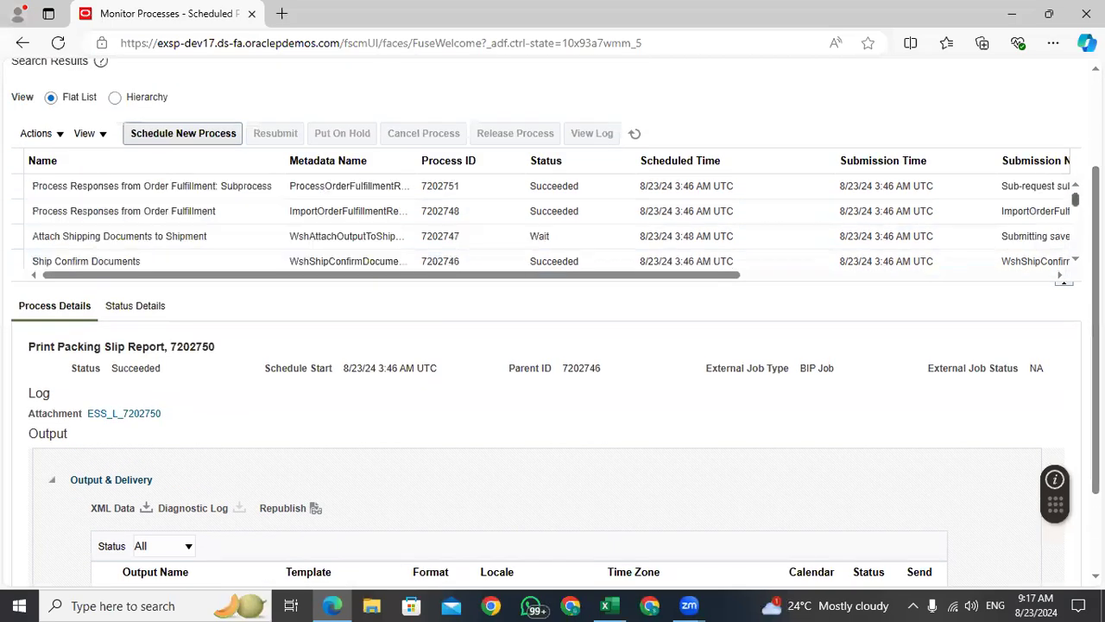
scroll(528, 388, up, 2)
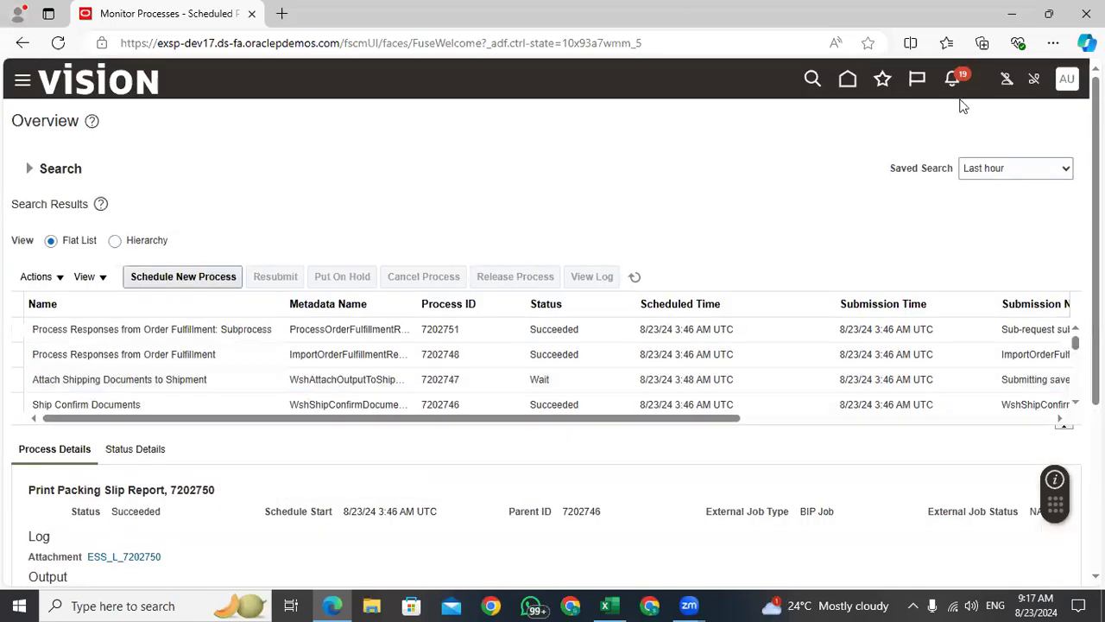
click(848, 79)
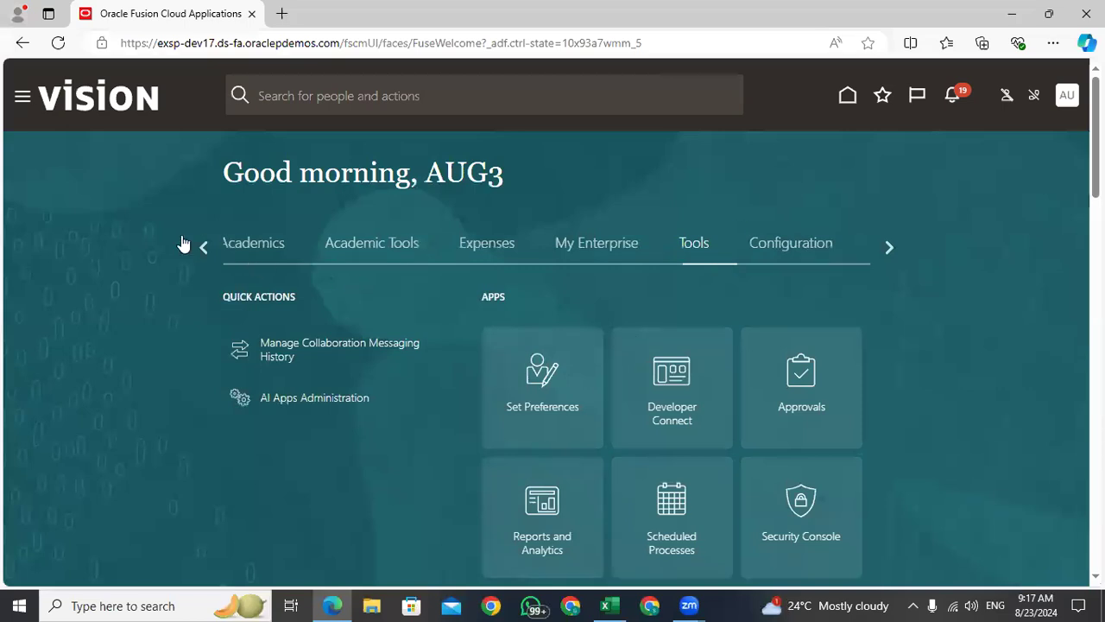
click(204, 247)
click(204, 247)
click(204, 247)
click(889, 248)
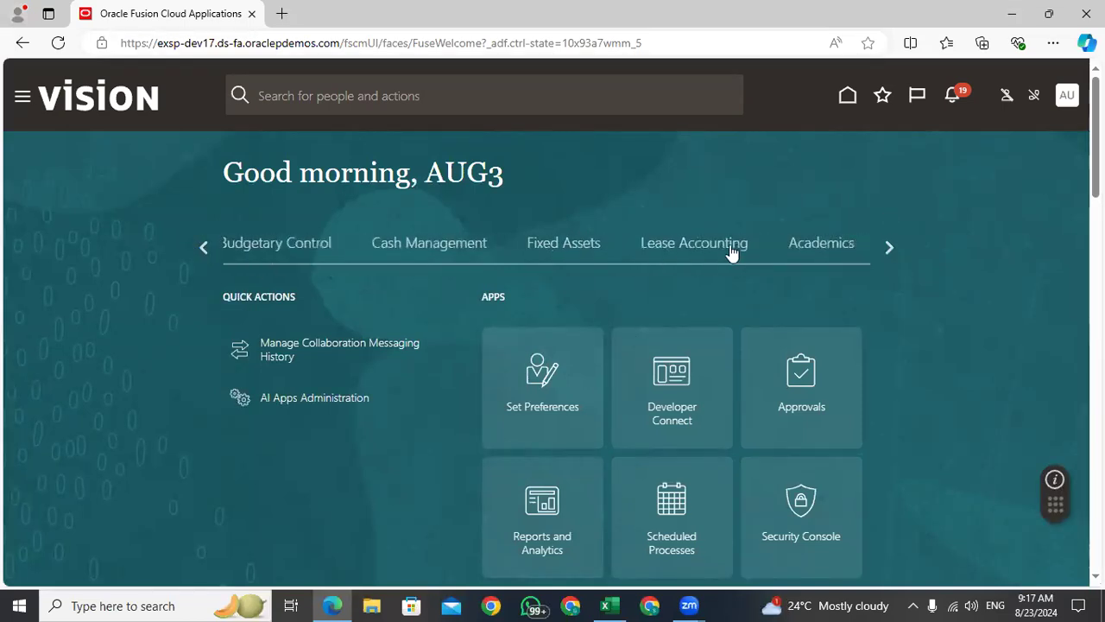
click(198, 243)
click(198, 243)
click(198, 244)
click(198, 243)
click(198, 247)
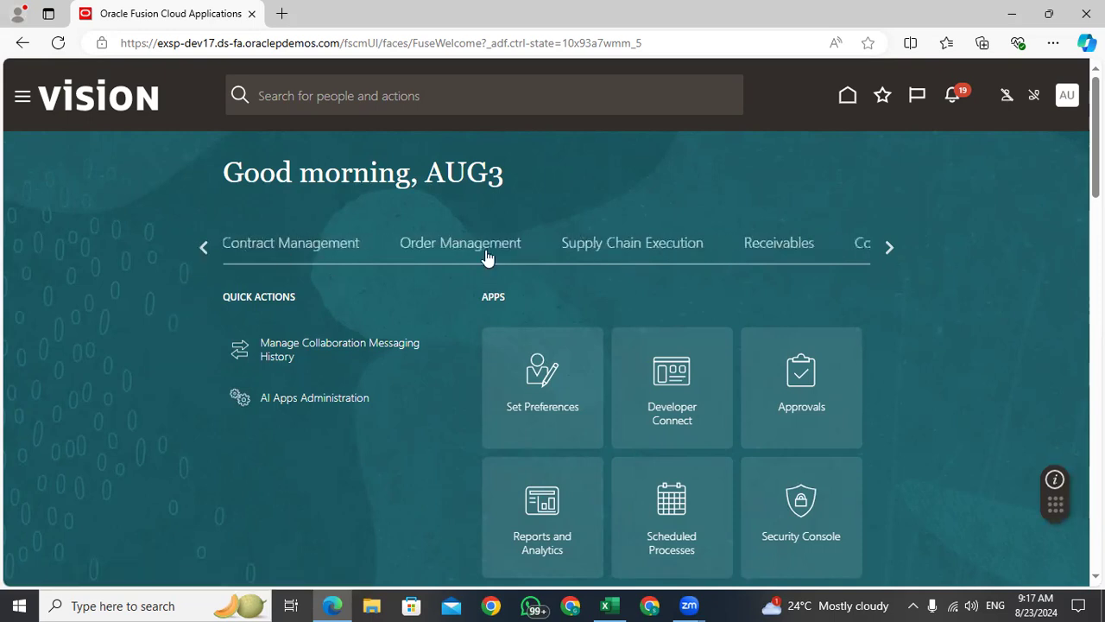
click(423, 245)
click(675, 381)
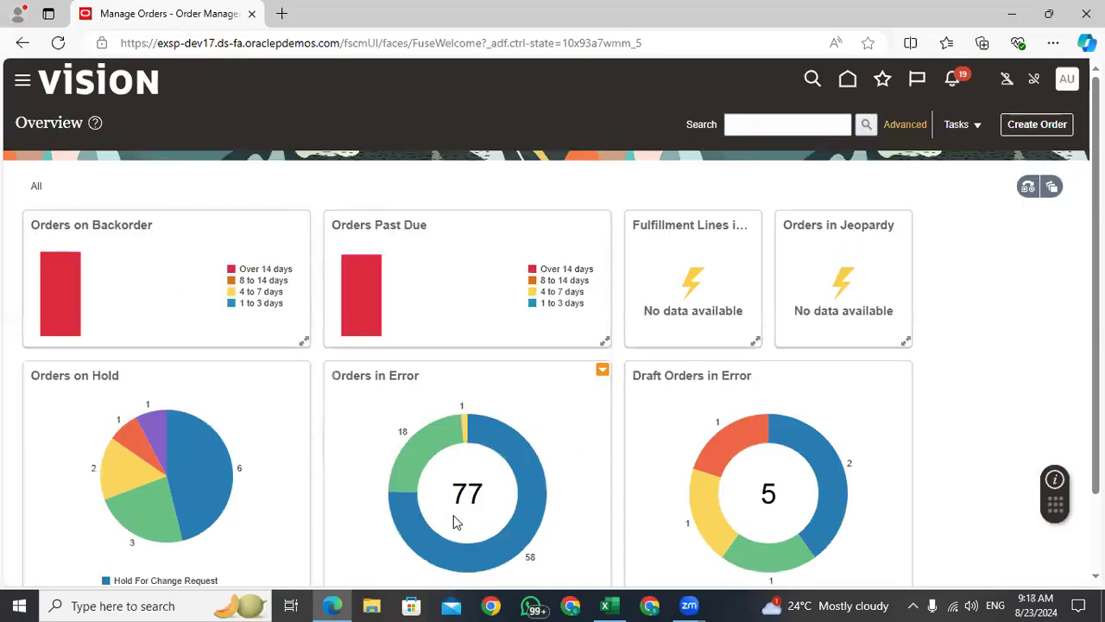
Copy the sales order number from Excel cell D991 and search for that order in Order Management in the browser.
click(765, 124)
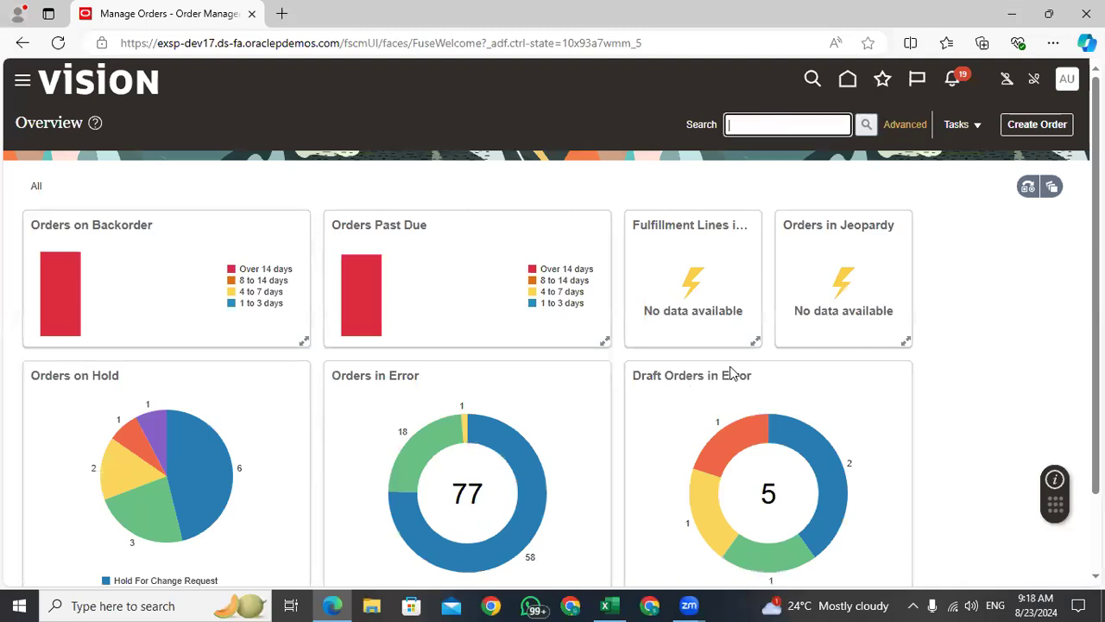
click(615, 606)
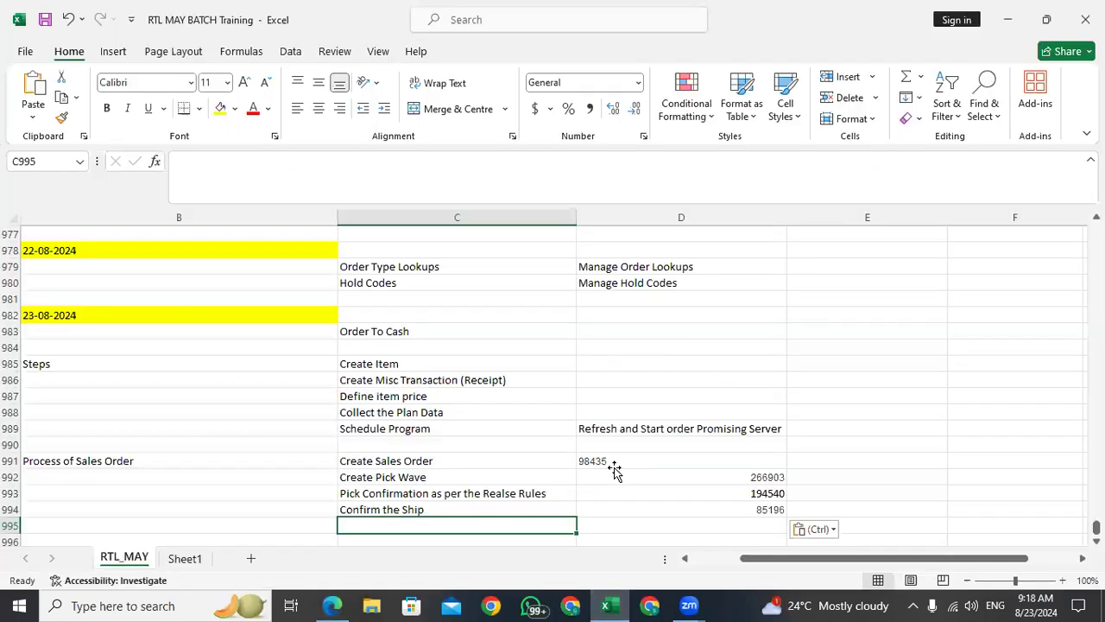
click(609, 462)
key(ctrl+c)
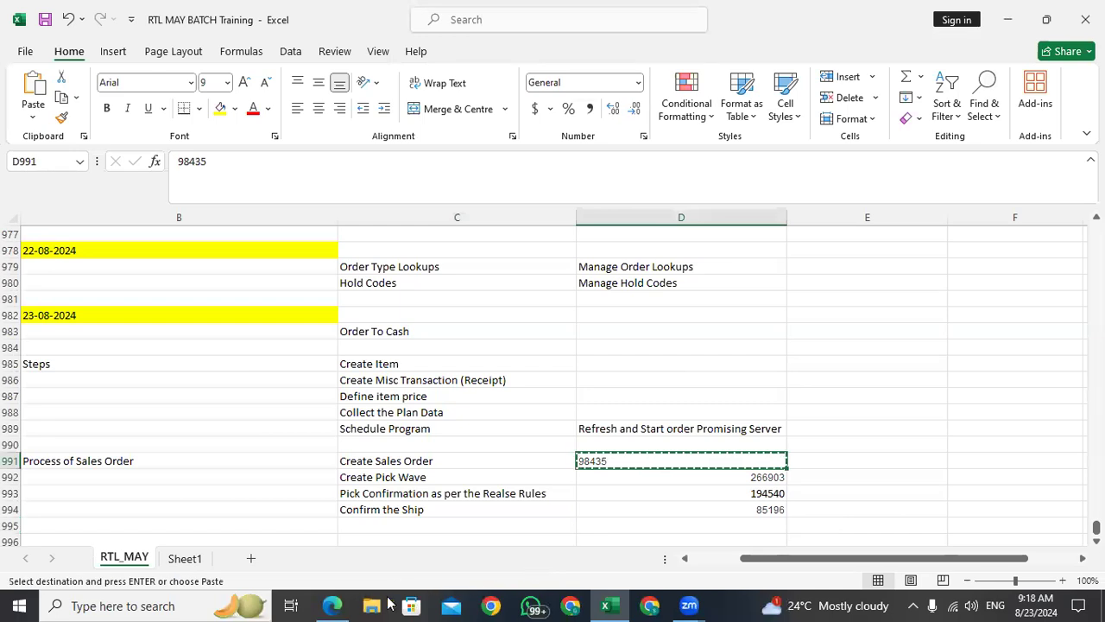
click(331, 606)
key(ctrl+v)
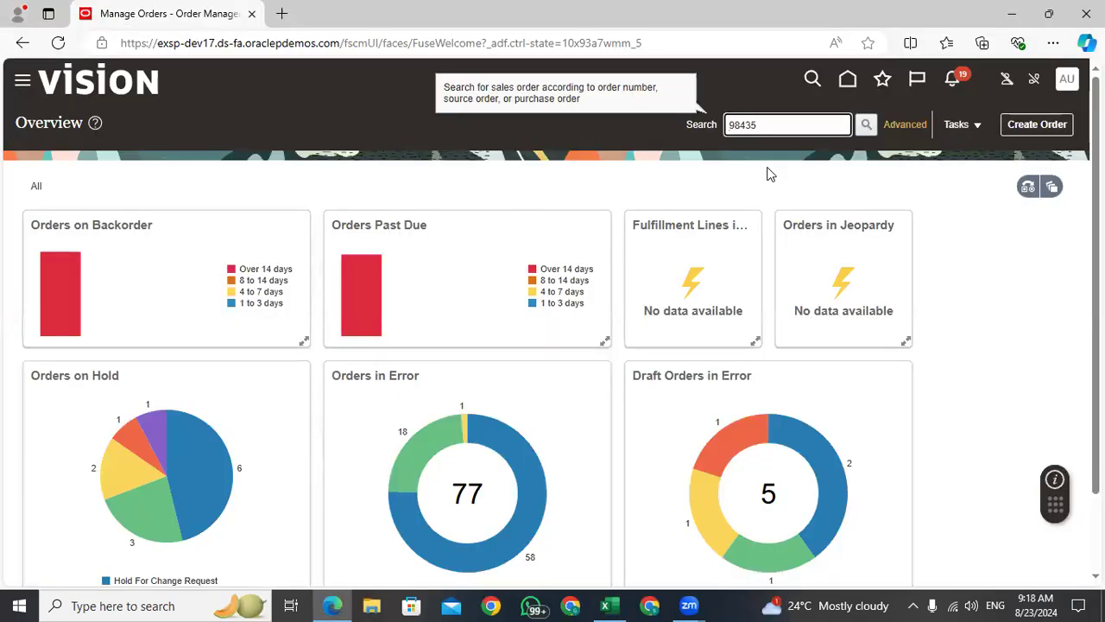
key(Return)
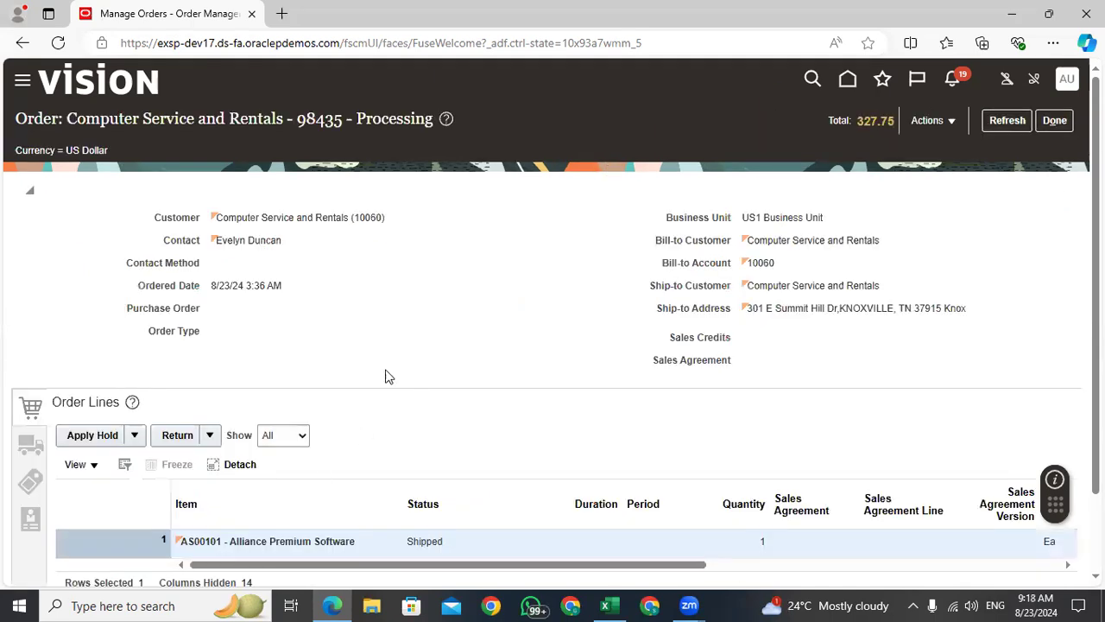
Check the status of the AS00101 order line and switch the order to fulfillment view.
scroll(423, 446, down, 2)
double_click(442, 449)
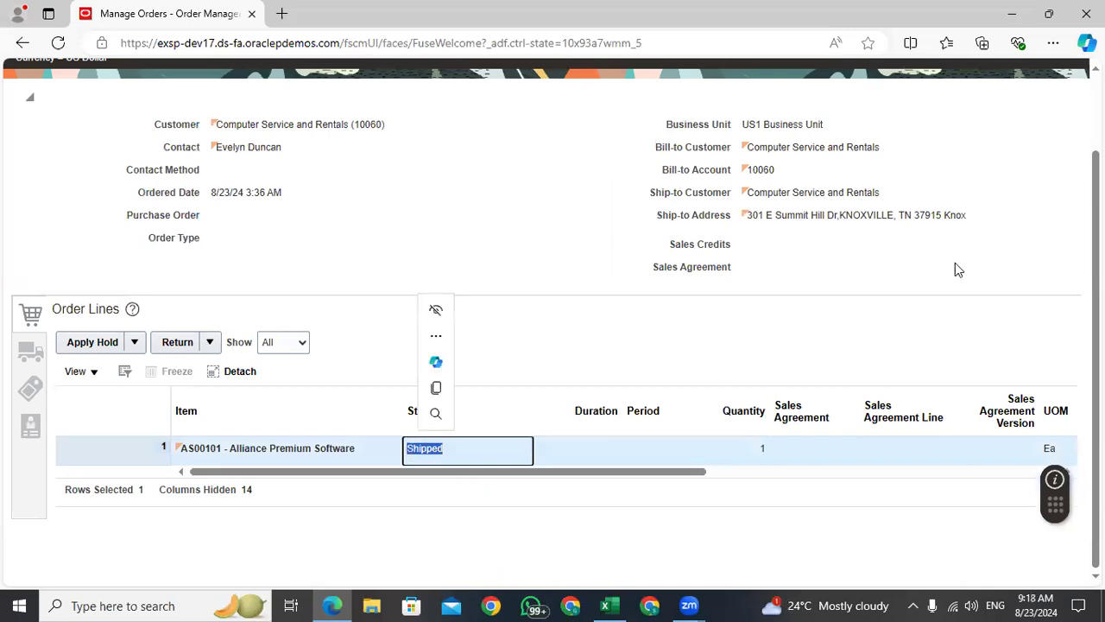
scroll(955, 263, up, 1)
click(933, 120)
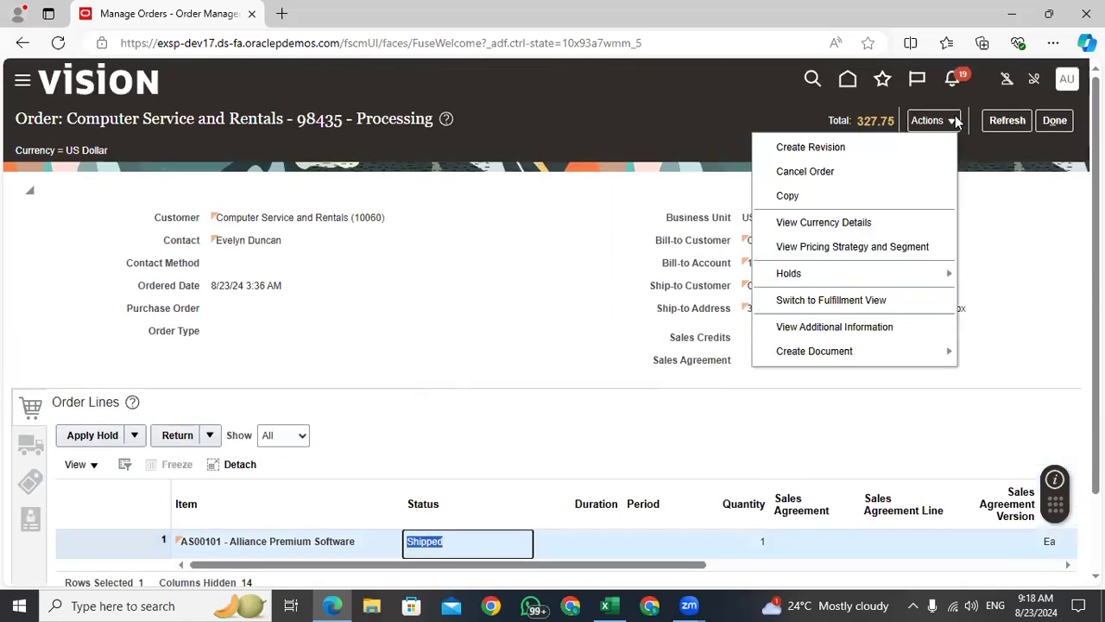
click(831, 302)
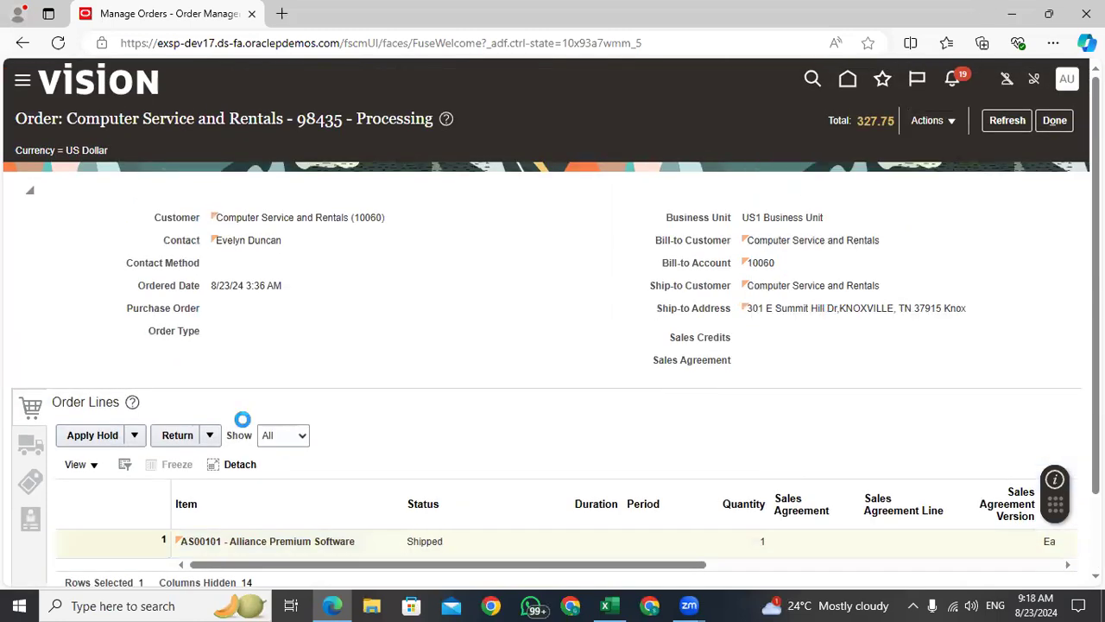
Open the orchestration process of fulfillment line 1-1 to review its task plan.
scroll(511, 205, down, 4)
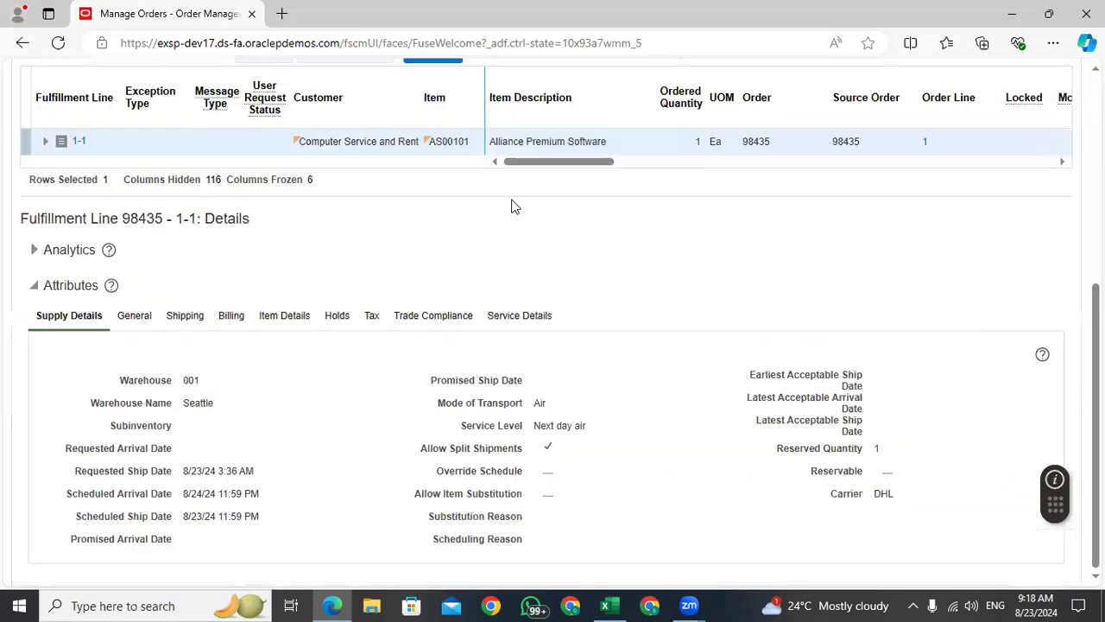
drag(589, 162, 649, 162)
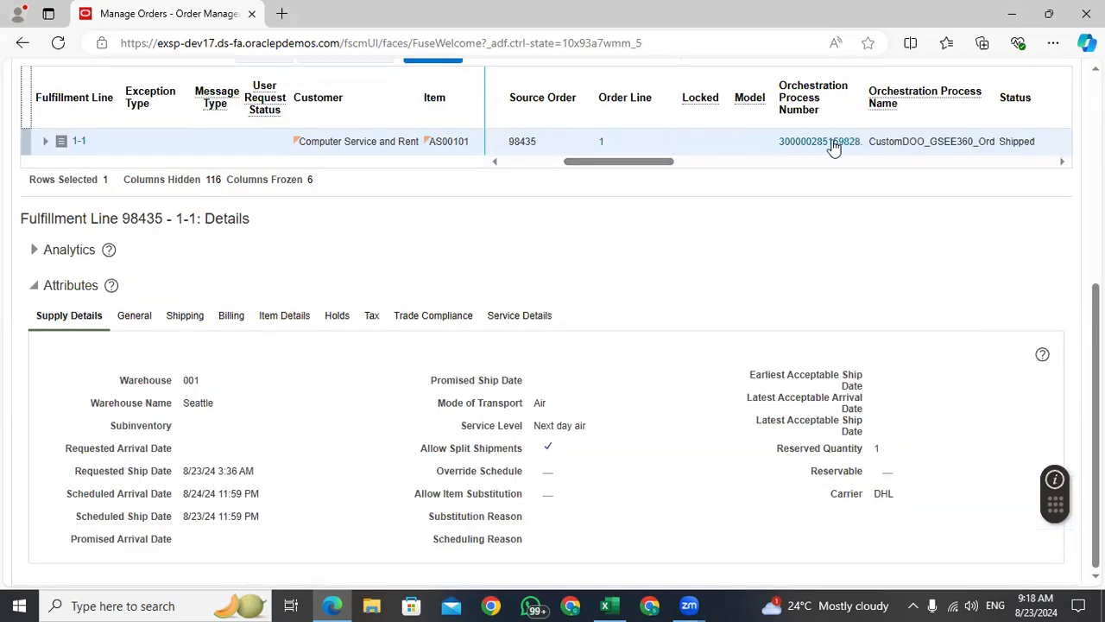
click(829, 141)
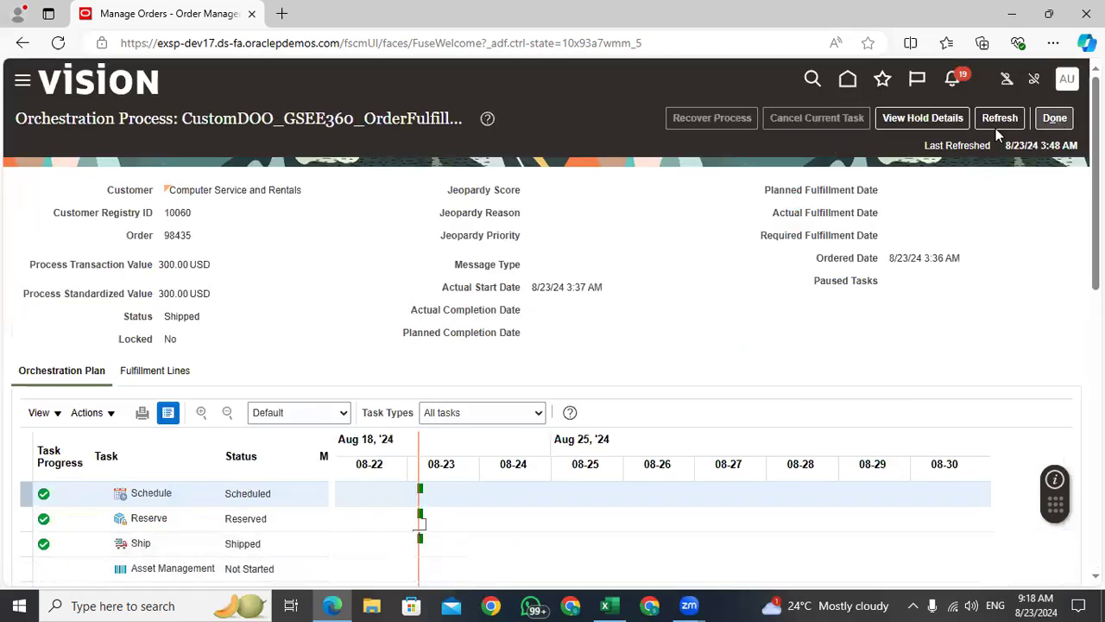
Return to the home page and open Scheduled Processes from the Tools group.
click(846, 80)
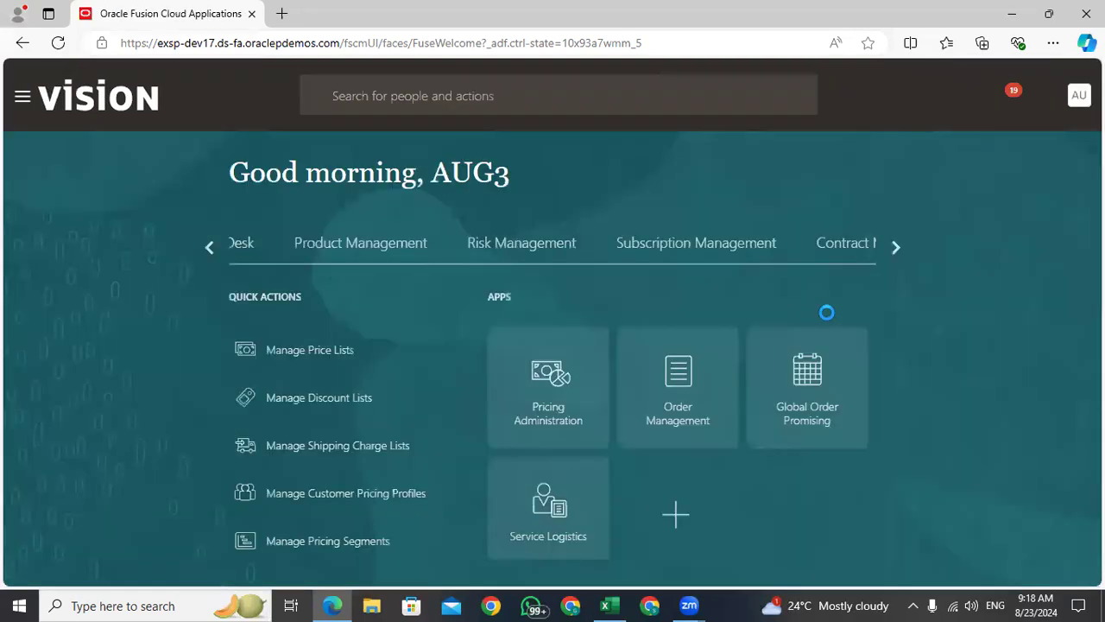
click(891, 250)
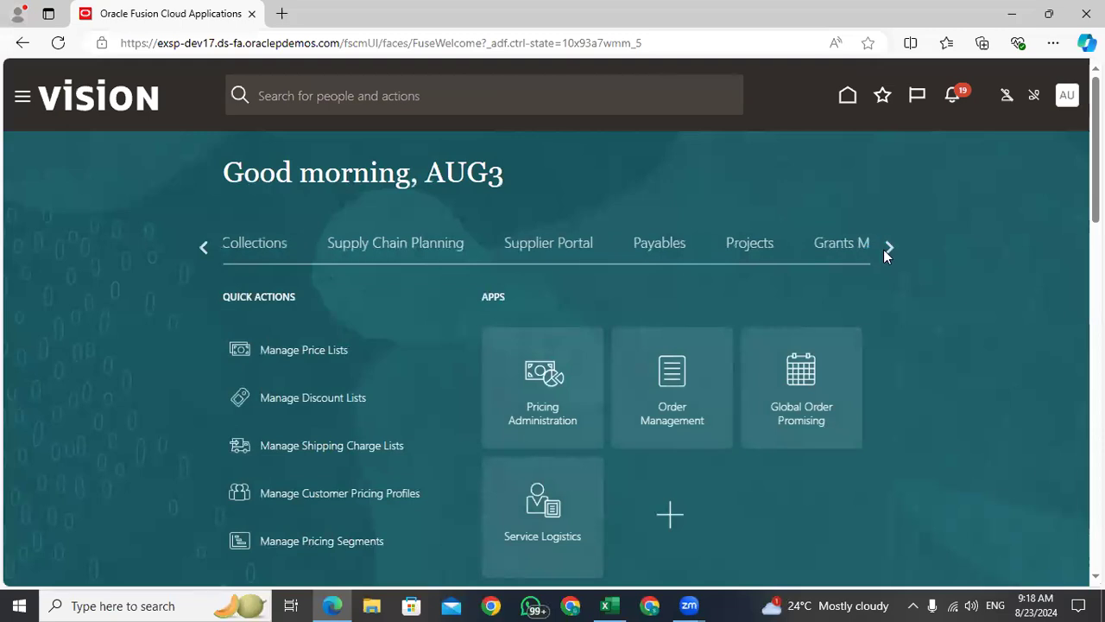
click(883, 250)
click(883, 250)
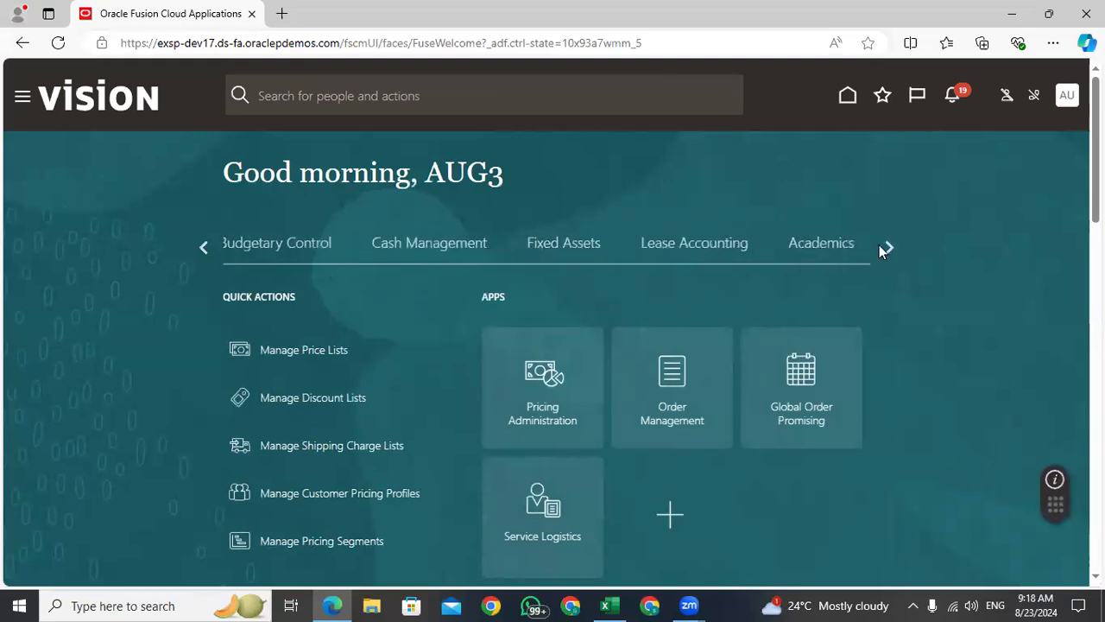
click(885, 248)
click(693, 245)
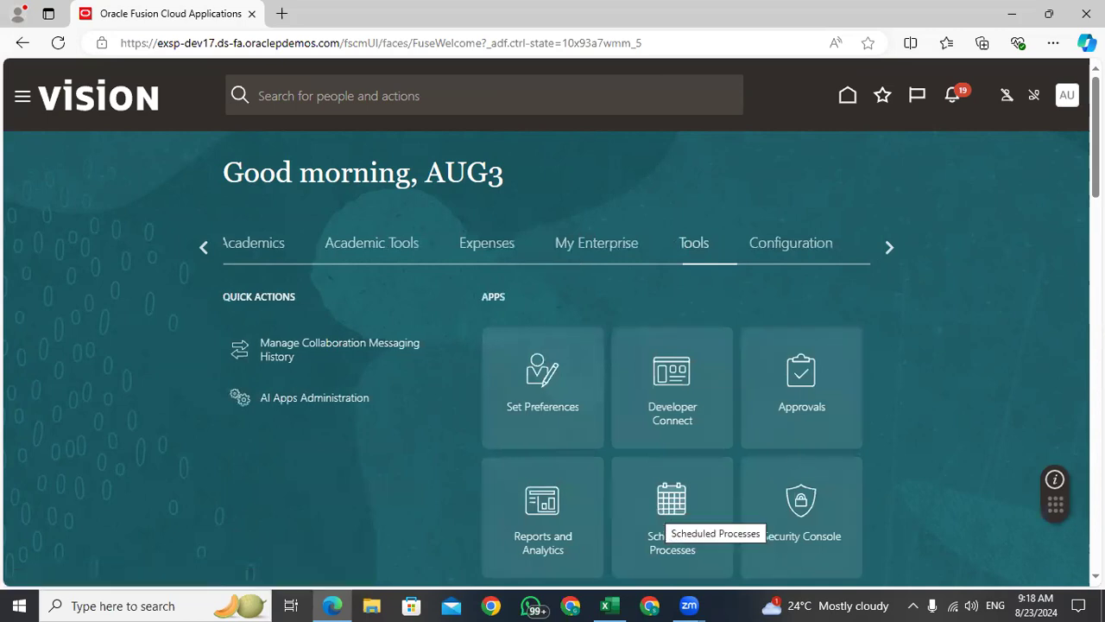
click(660, 515)
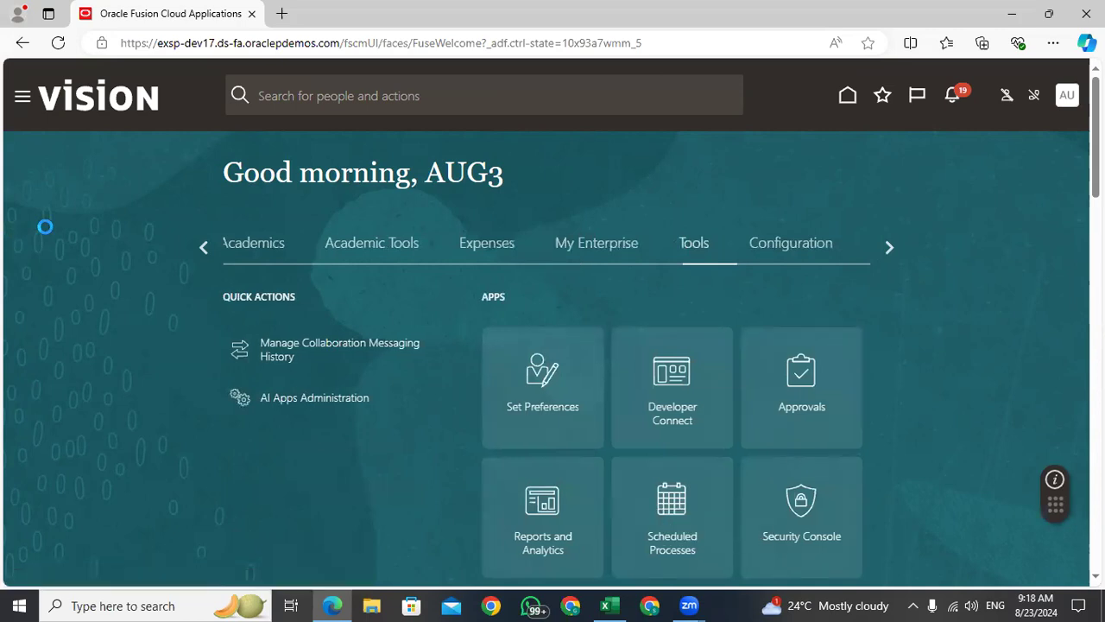
Add "Import Autoinvoice" as the next sales order process step in cell C995 of the Excel sheet.
click(605, 605)
click(369, 523)
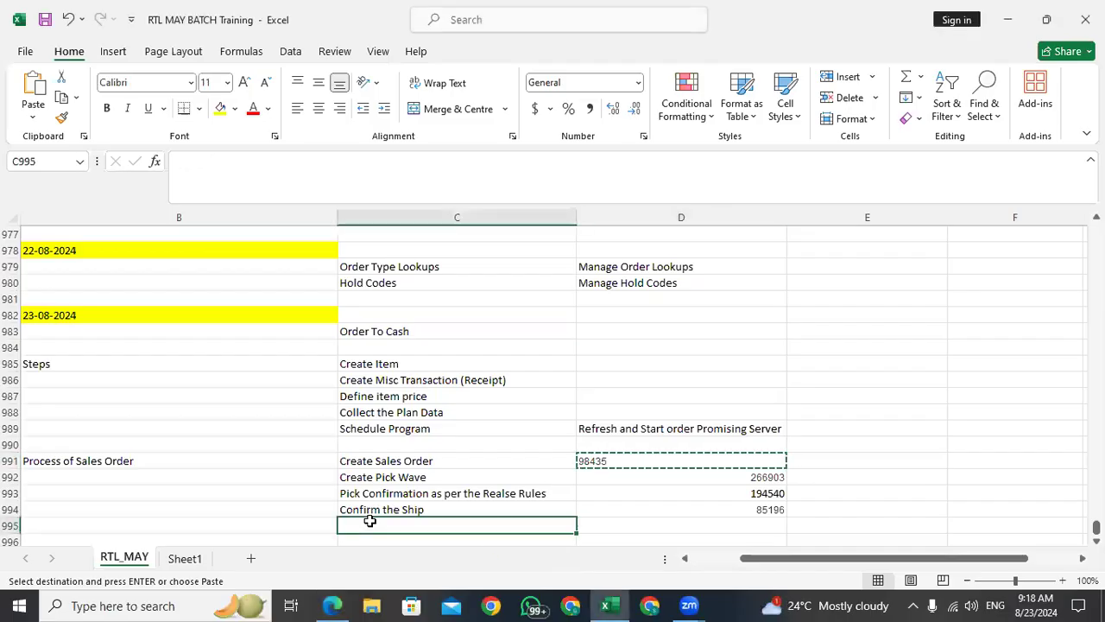
text(Import Autoinvoice)
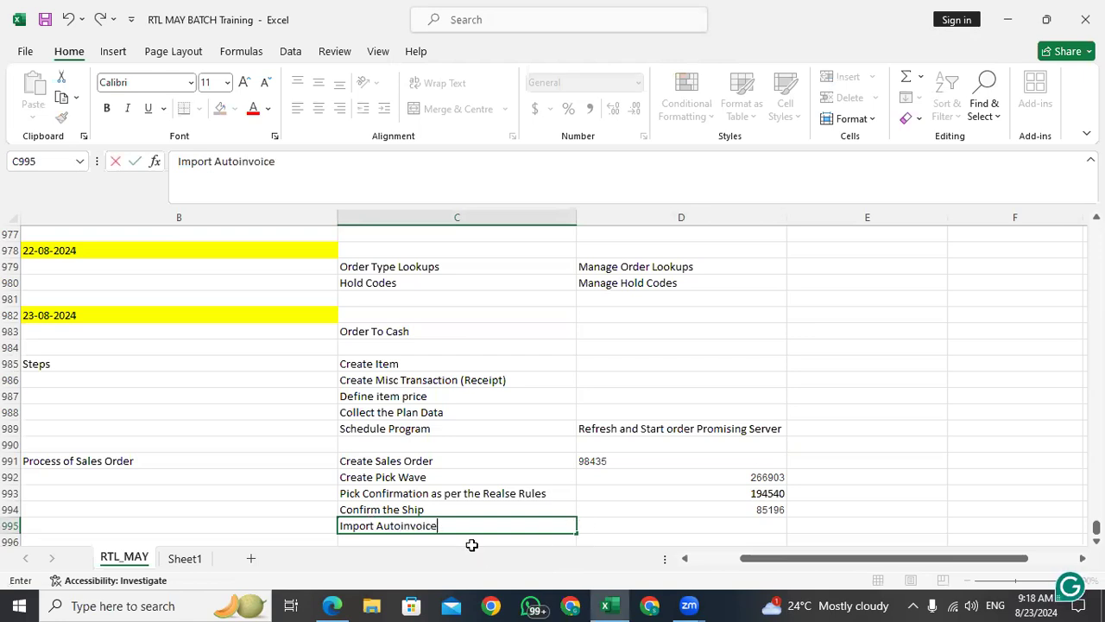
click(389, 540)
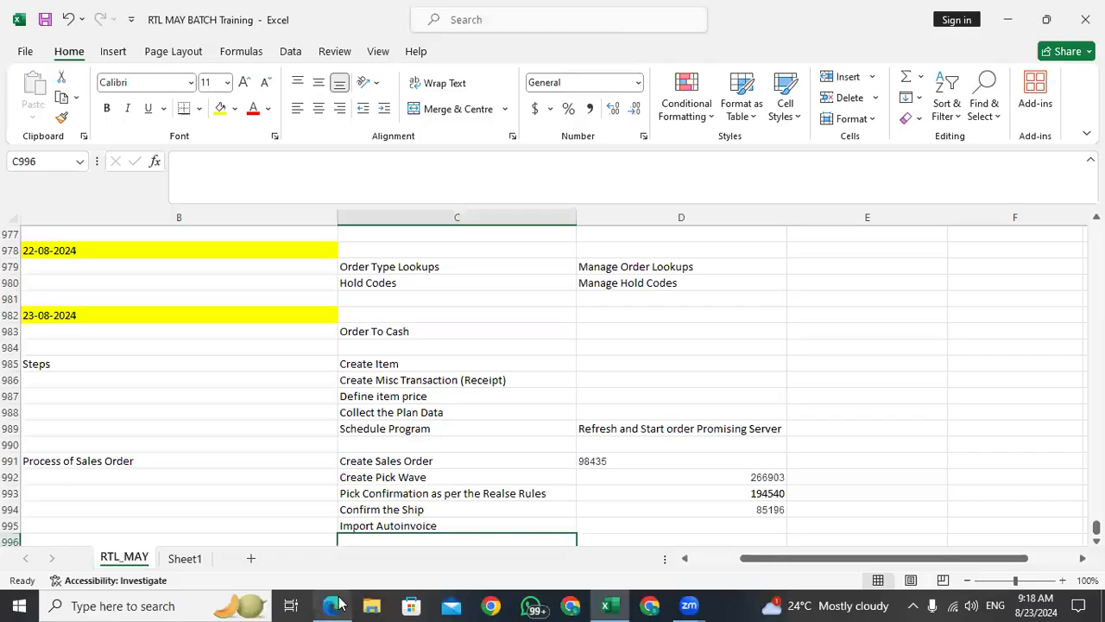
Switch back to the browser and start scheduling a new Import AutoInvoice job, bringing up its process details.
click(334, 606)
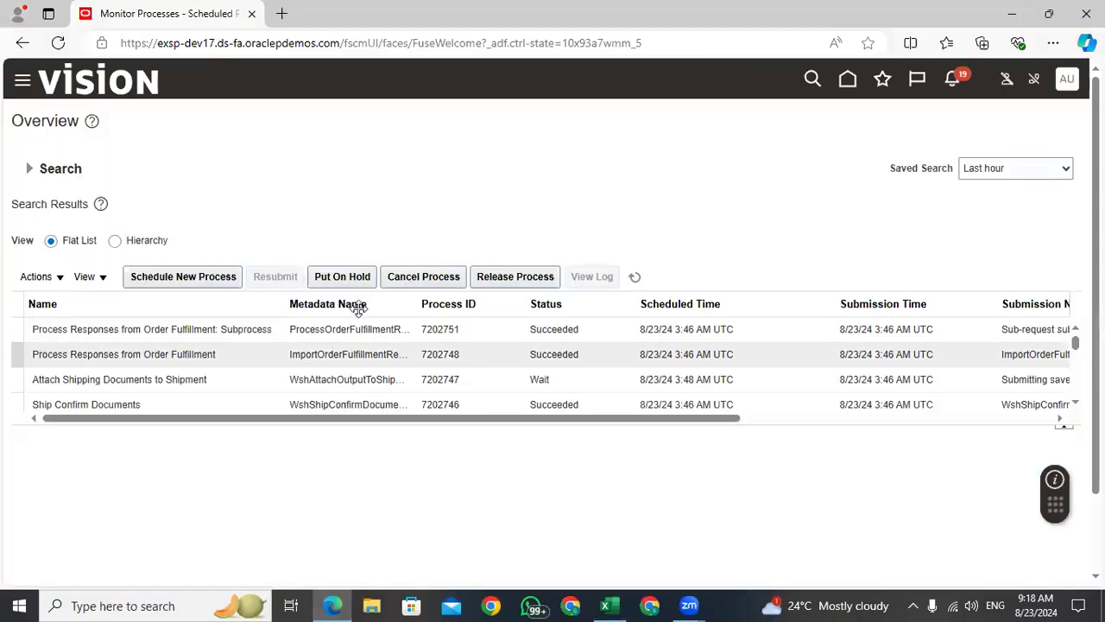
click(183, 277)
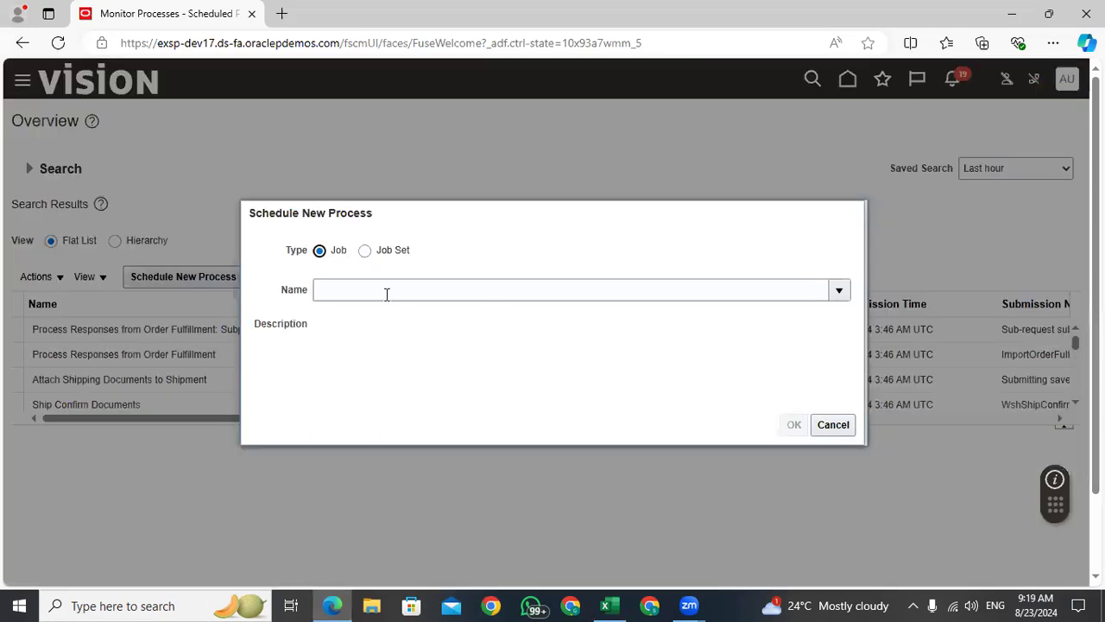
click(387, 294)
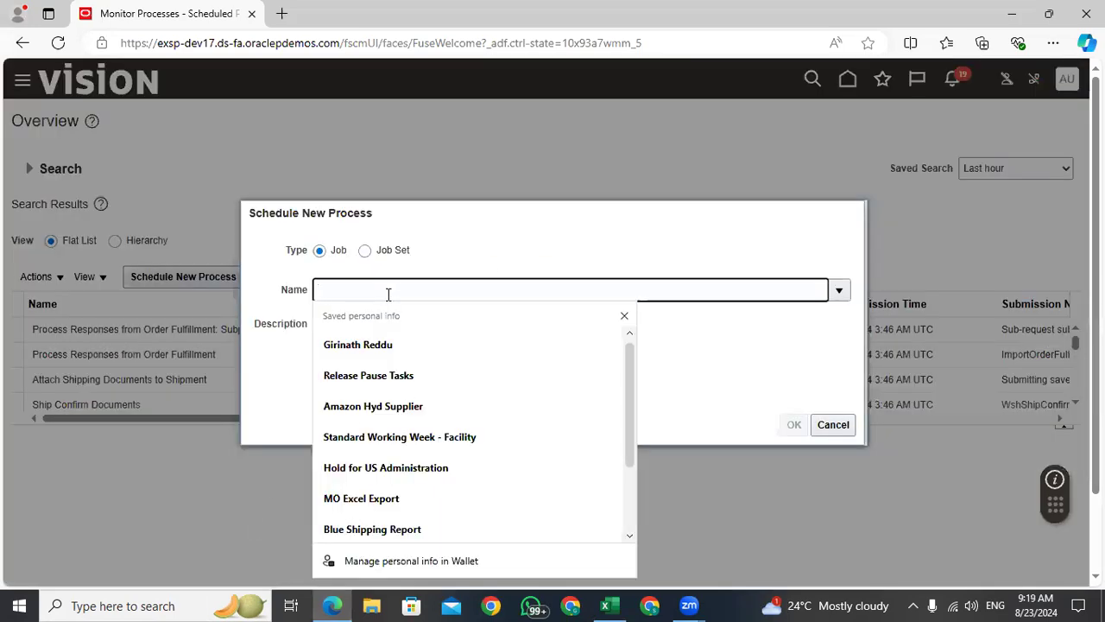
text(Im)
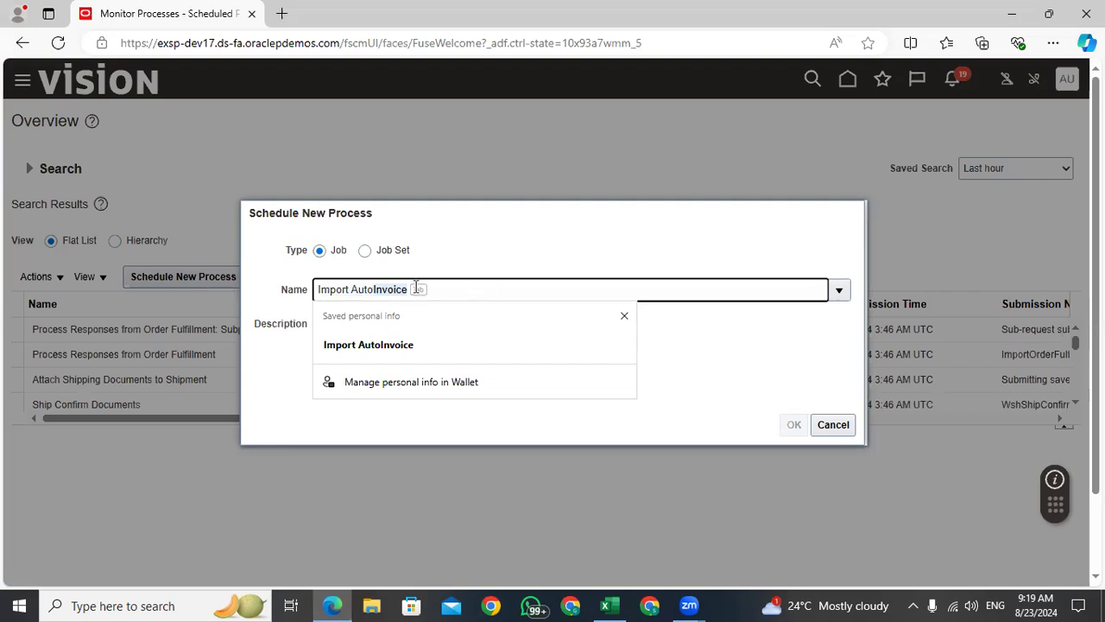
text(port Auto)
key(Tab)
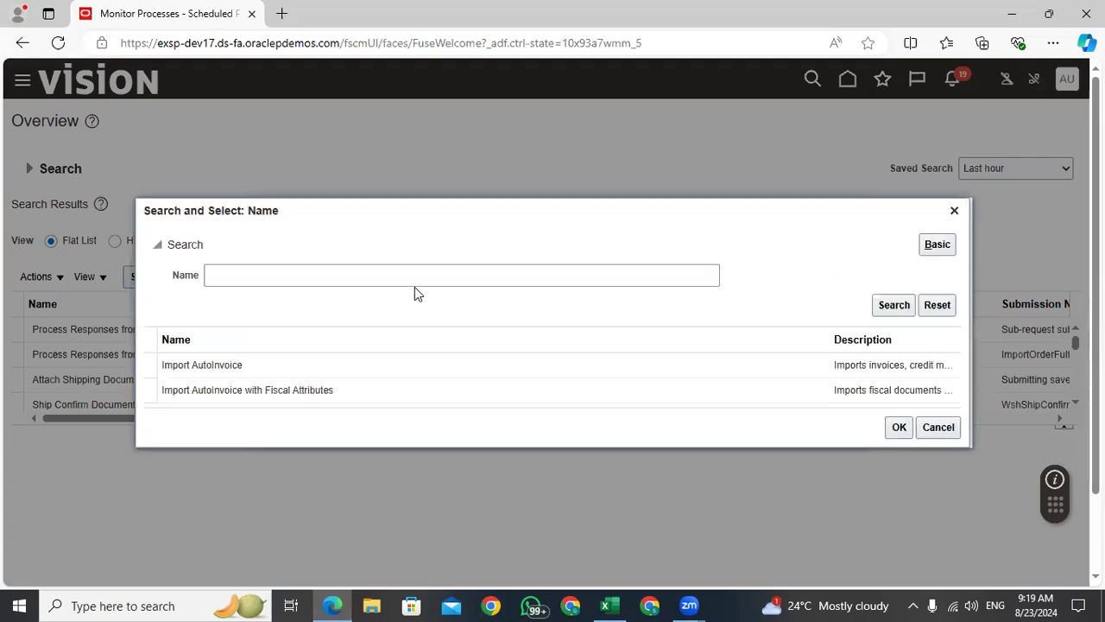
click(323, 370)
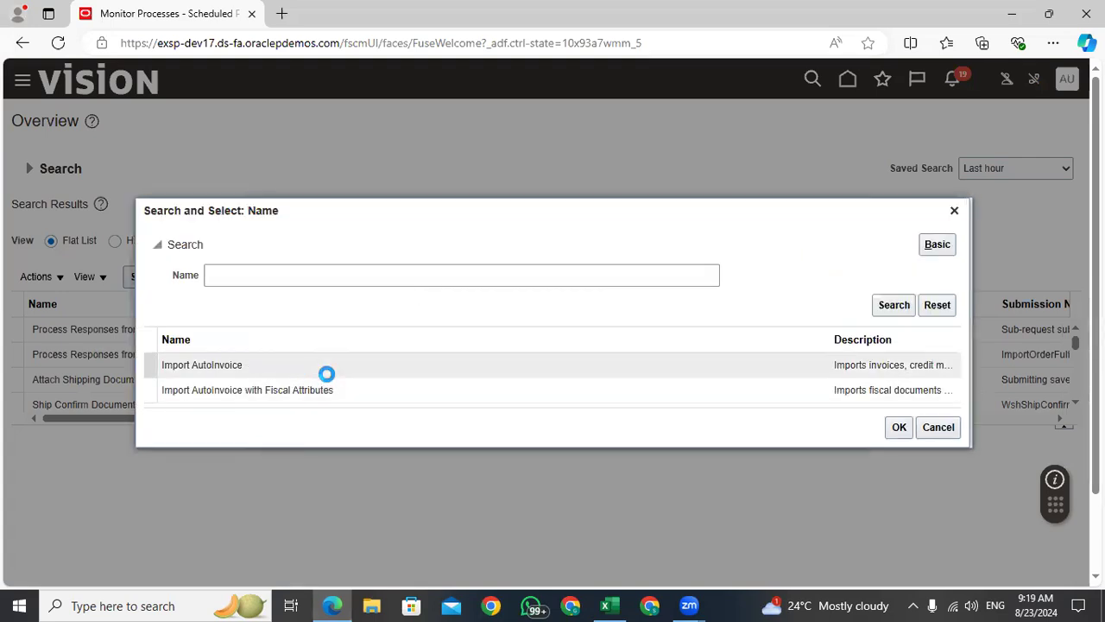
click(899, 426)
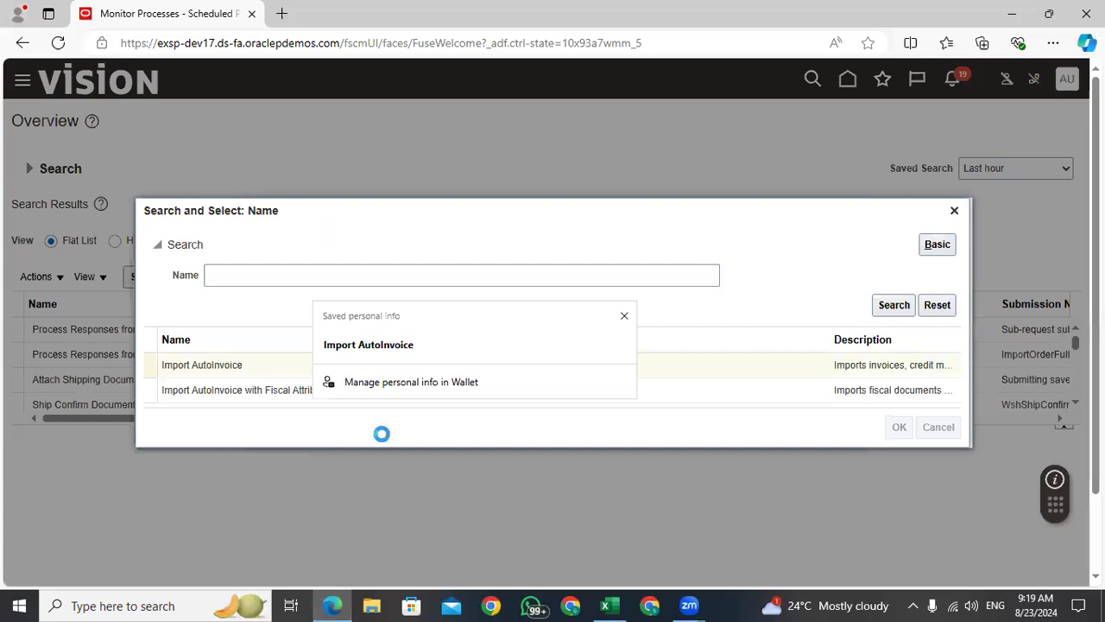
click(242, 373)
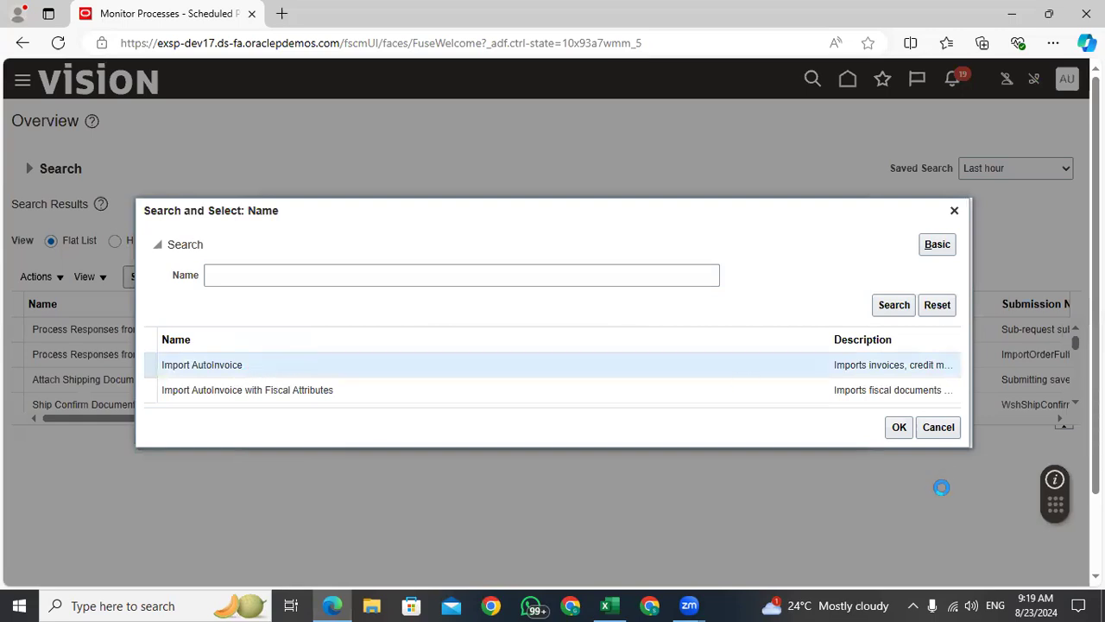
click(902, 431)
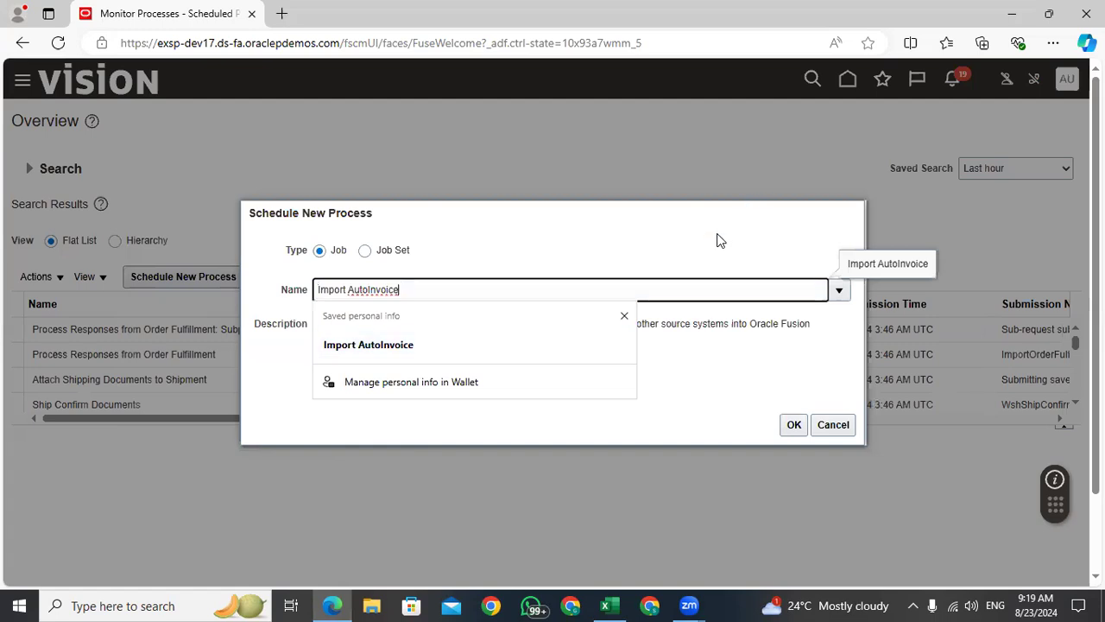
click(720, 226)
click(796, 427)
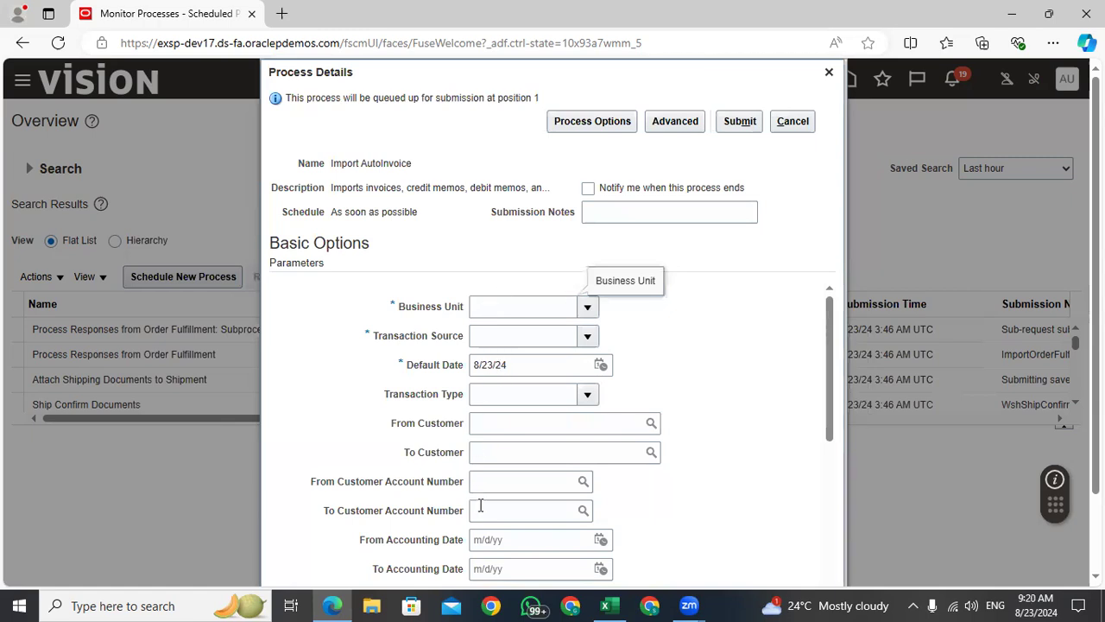
Set the business unit to US1 Business Unit and choose the Distributed Order transaction source for the import.
click(498, 577)
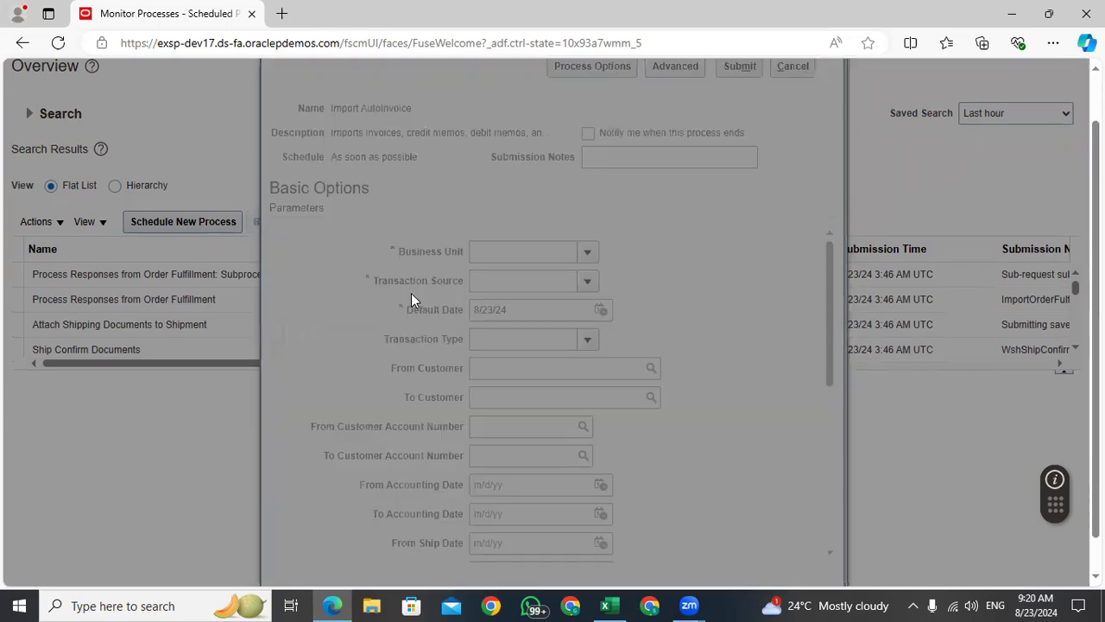
click(553, 295)
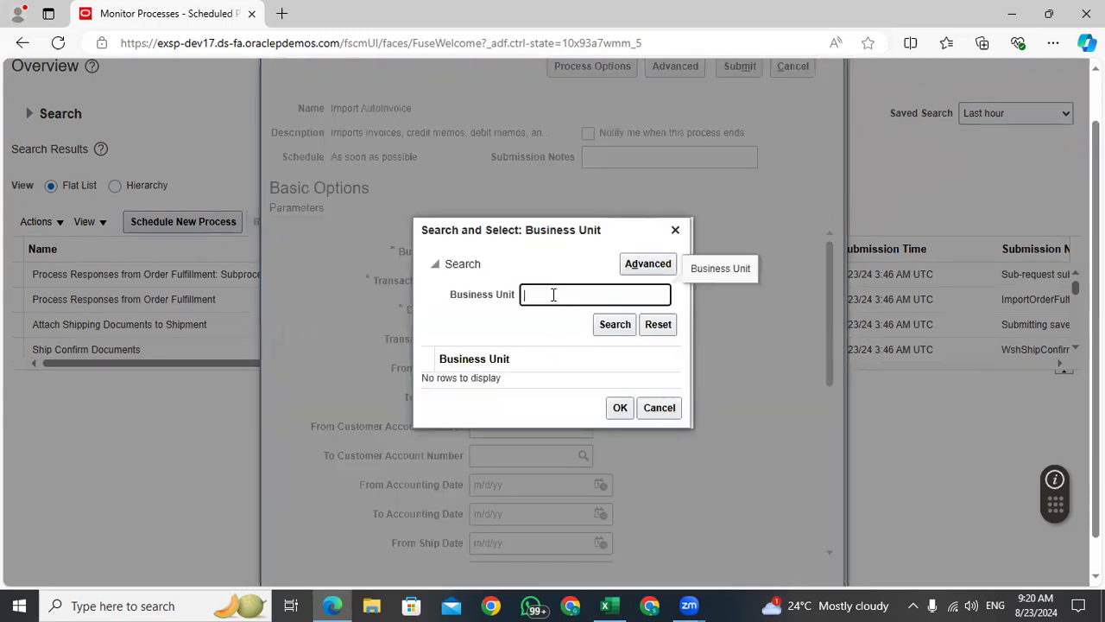
text(US1)
key(Return)
click(563, 387)
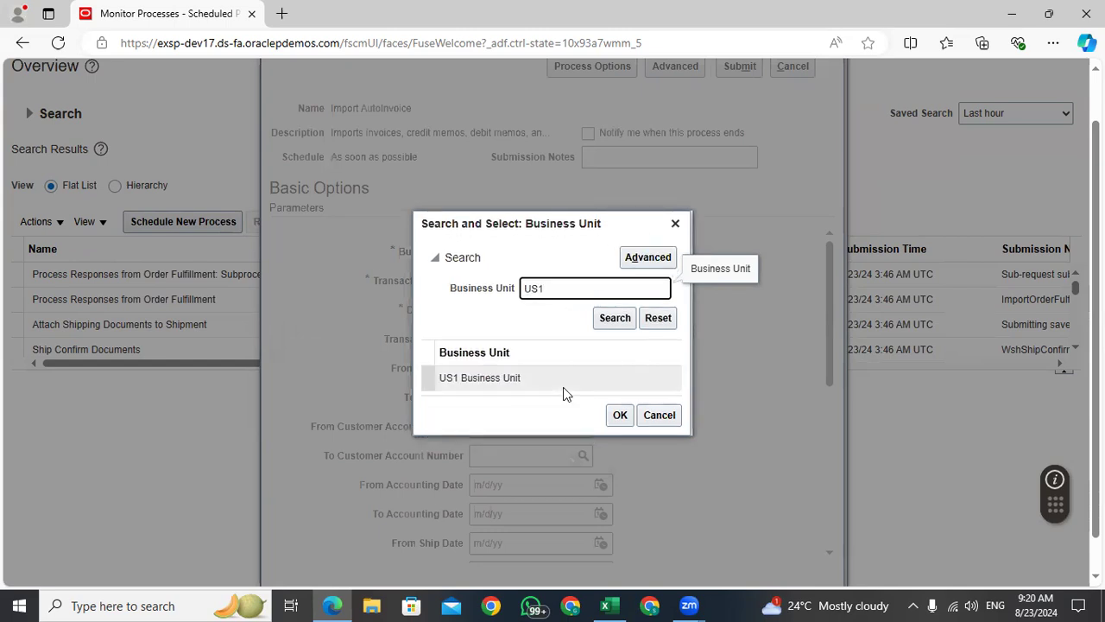
click(619, 417)
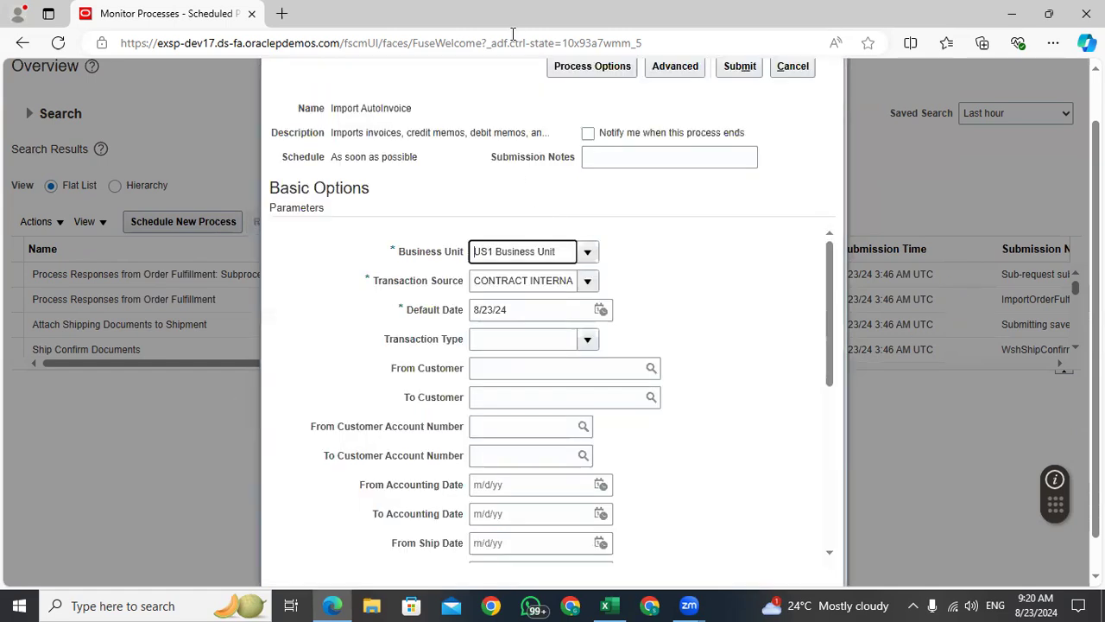
click(589, 282)
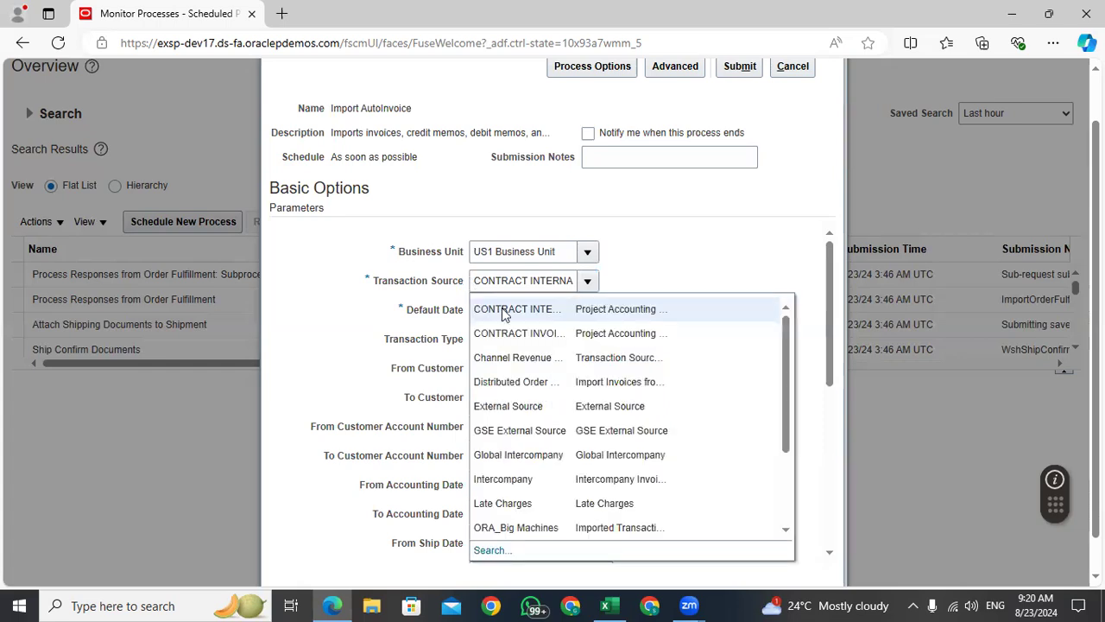
click(510, 380)
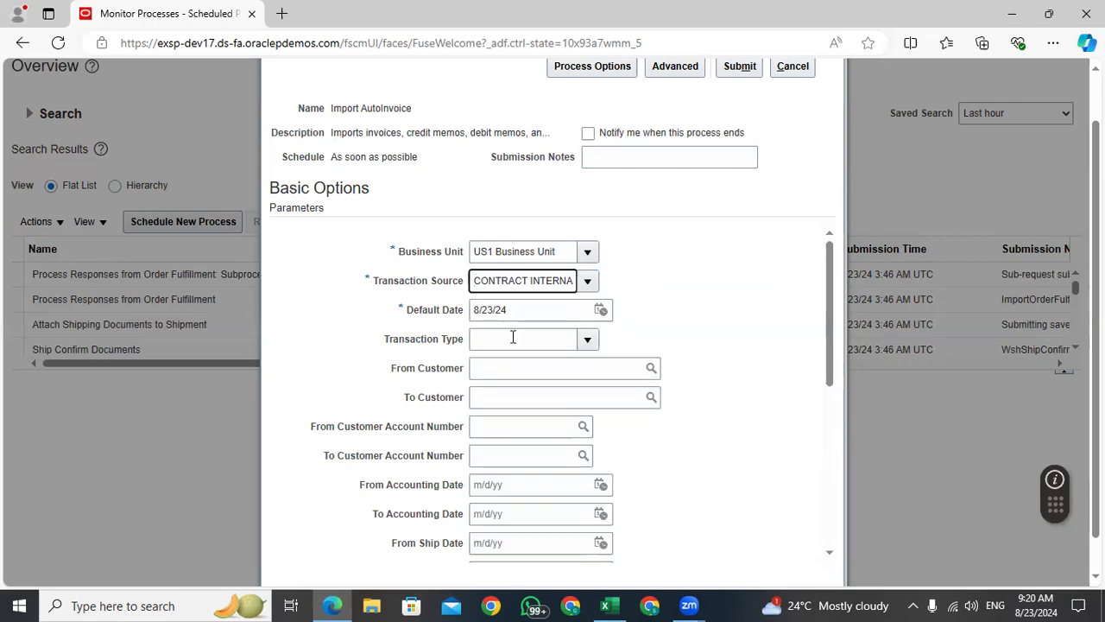
Copy the sales order number from Excel cell D991 into both the From and To Sales Order Number parameters.
drag(829, 275, 825, 349)
click(530, 471)
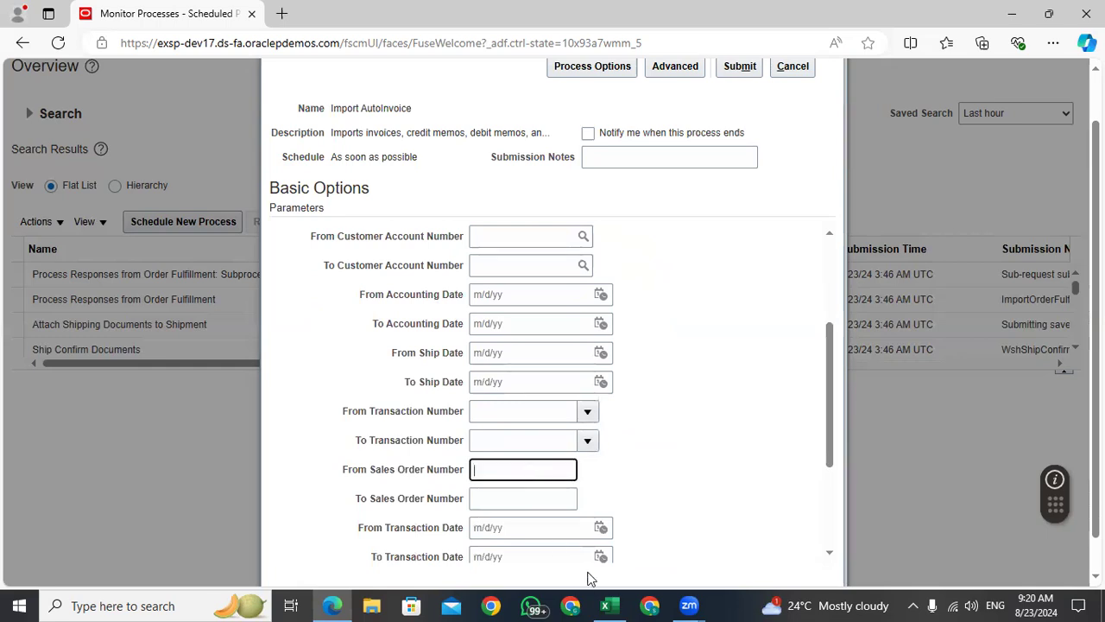
click(609, 605)
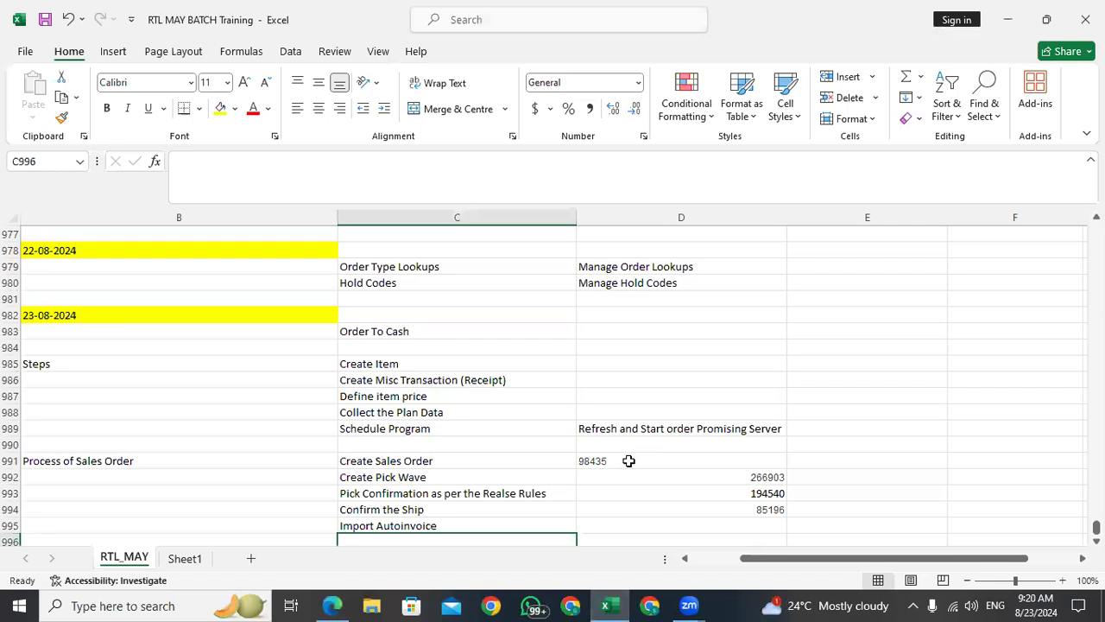
click(629, 461)
key(ctrl+c)
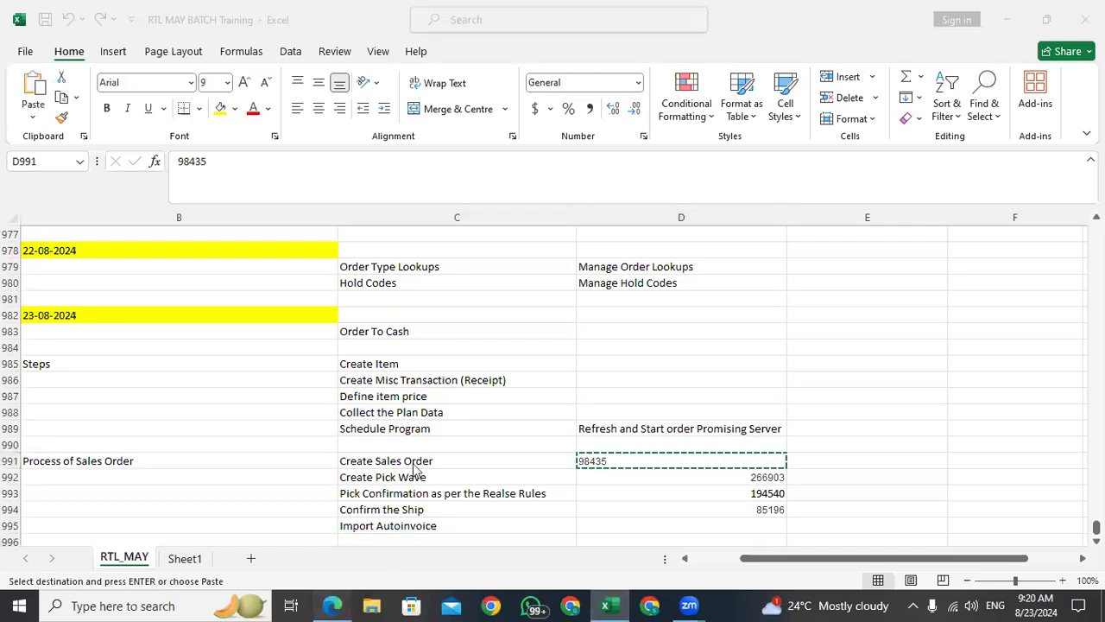
key(alt+Tab)
click(671, 481)
click(831, 367)
drag(830, 367, 824, 439)
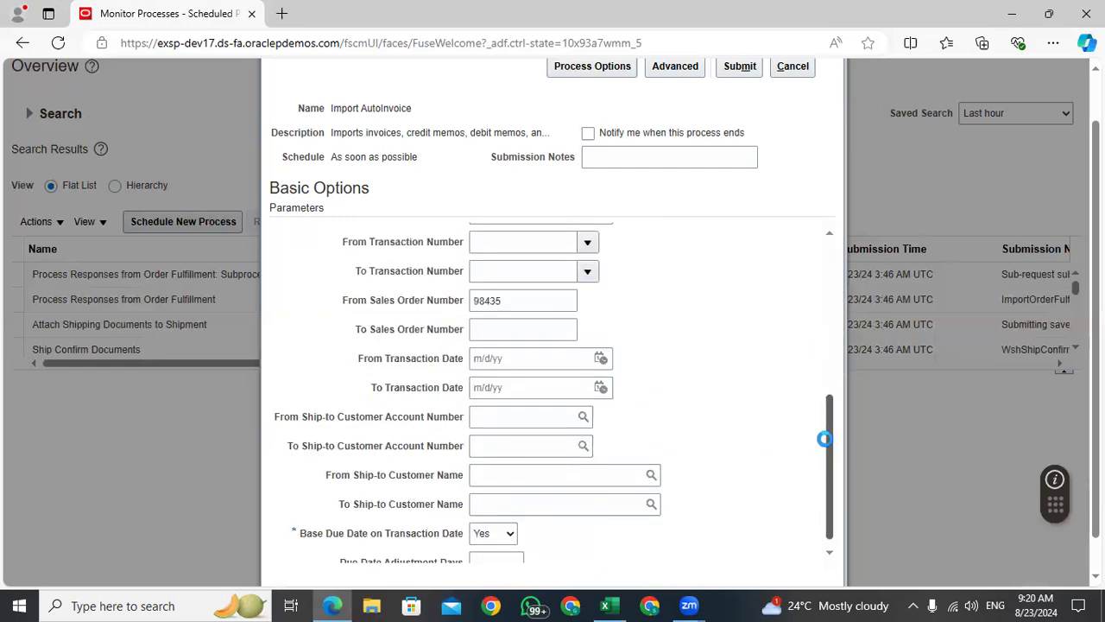
click(476, 322)
key(ctrl+v)
scroll(656, 370, down, 1)
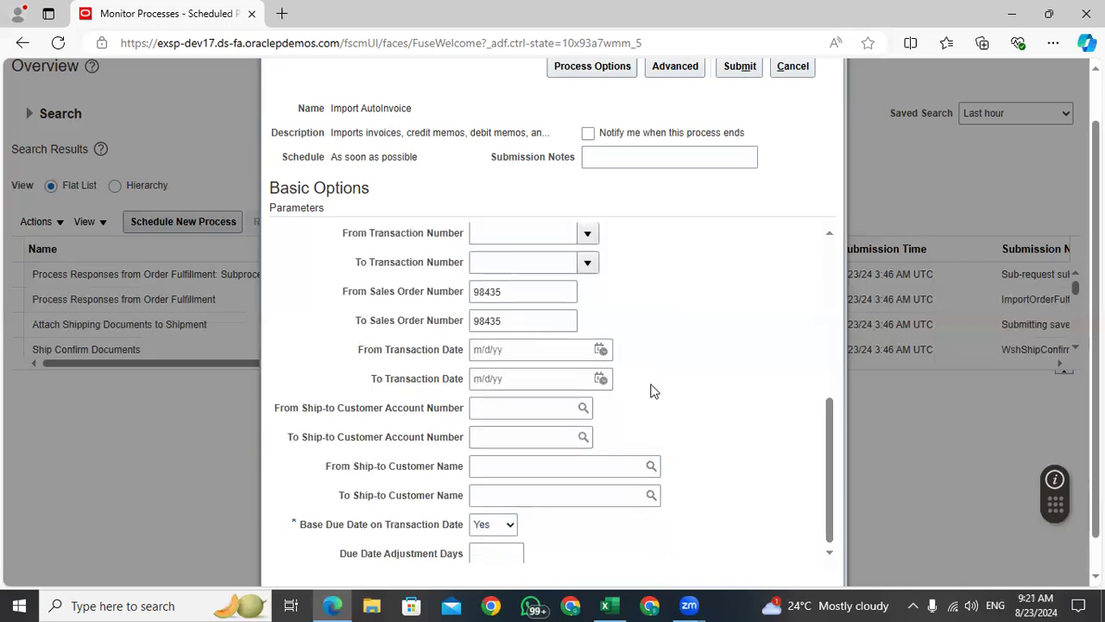
Submit the Import AutoInvoice process with the entered parameters and acknowledge its submission.
scroll(693, 365, up, 10)
click(739, 121)
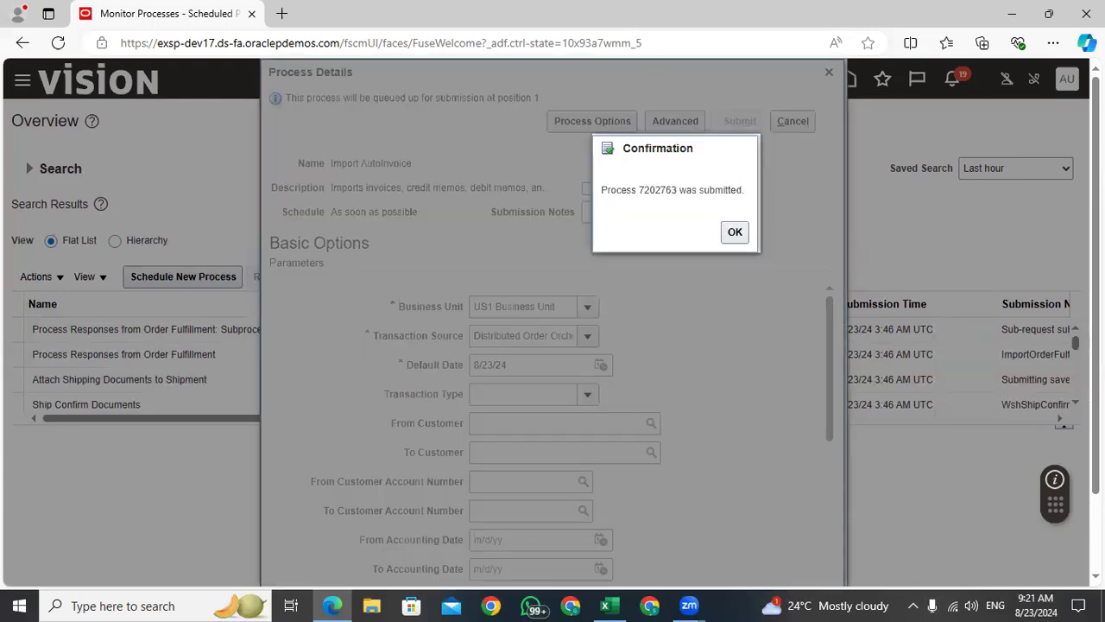
click(741, 235)
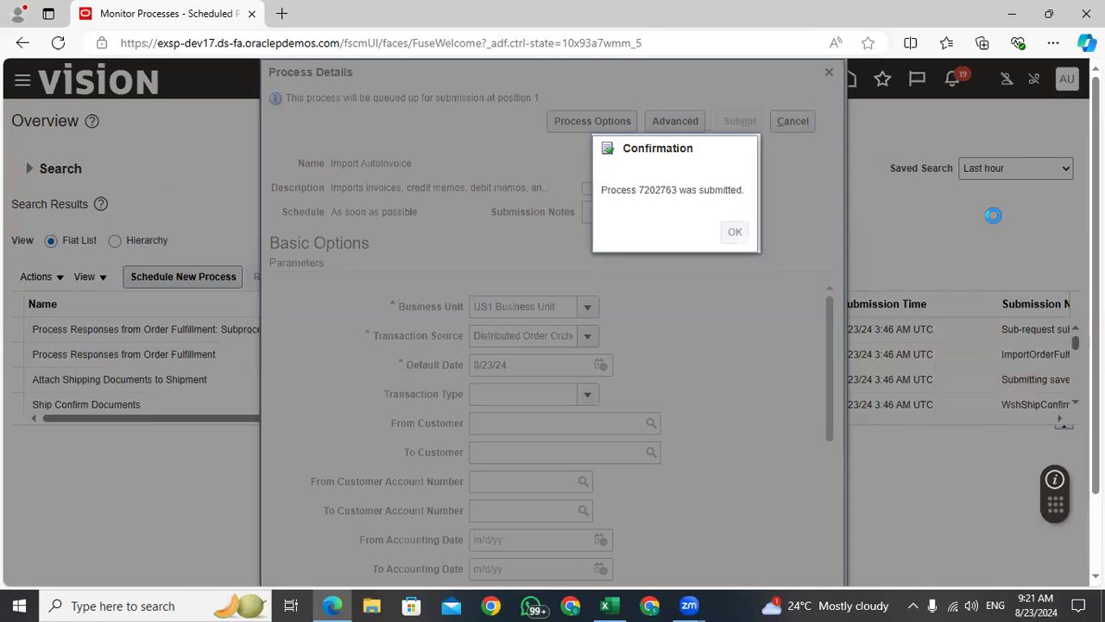
click(605, 606)
click(639, 510)
click(639, 525)
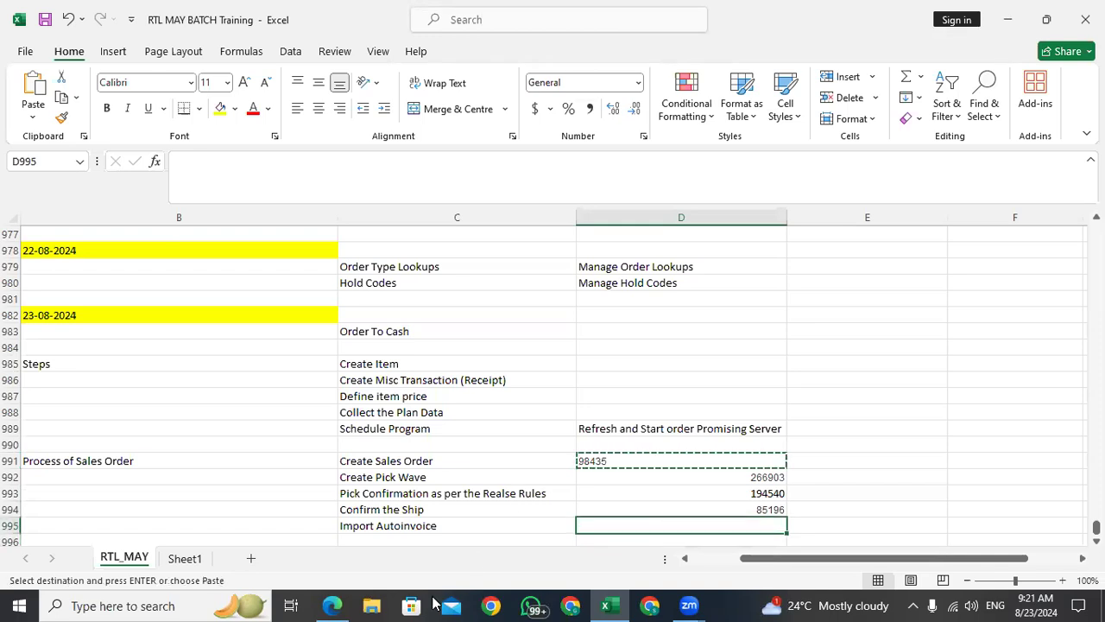
key(alt+Tab)
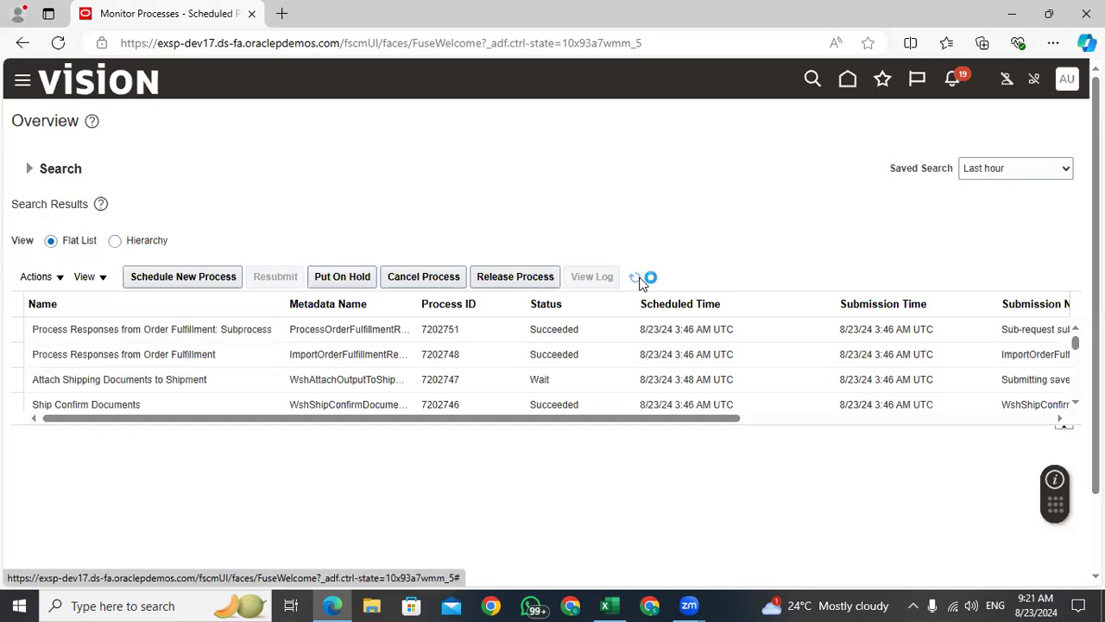
Refresh the scheduled processes list repeatedly to follow the Import AutoInvoice job and its Execution Report.
click(637, 279)
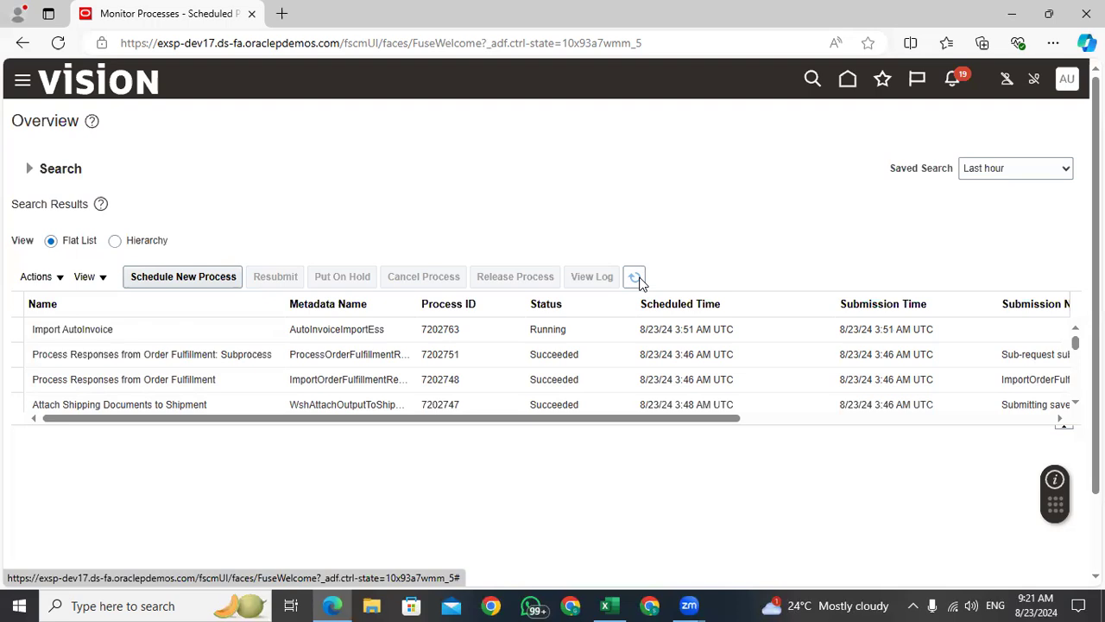
click(637, 278)
click(639, 280)
click(639, 280)
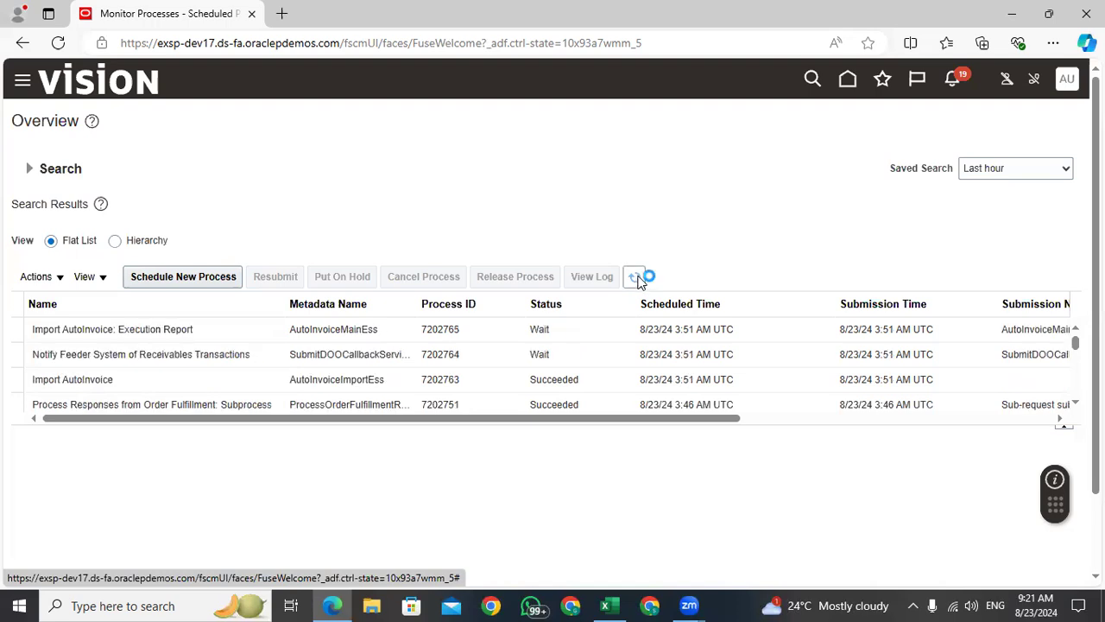
click(125, 338)
click(635, 277)
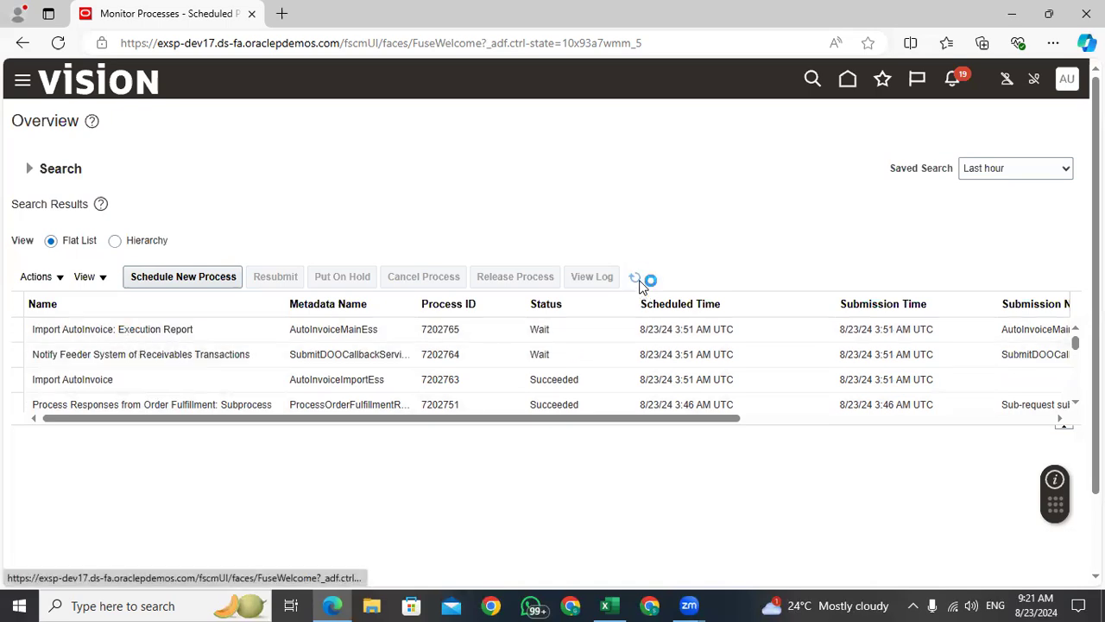
click(639, 281)
click(638, 280)
click(637, 281)
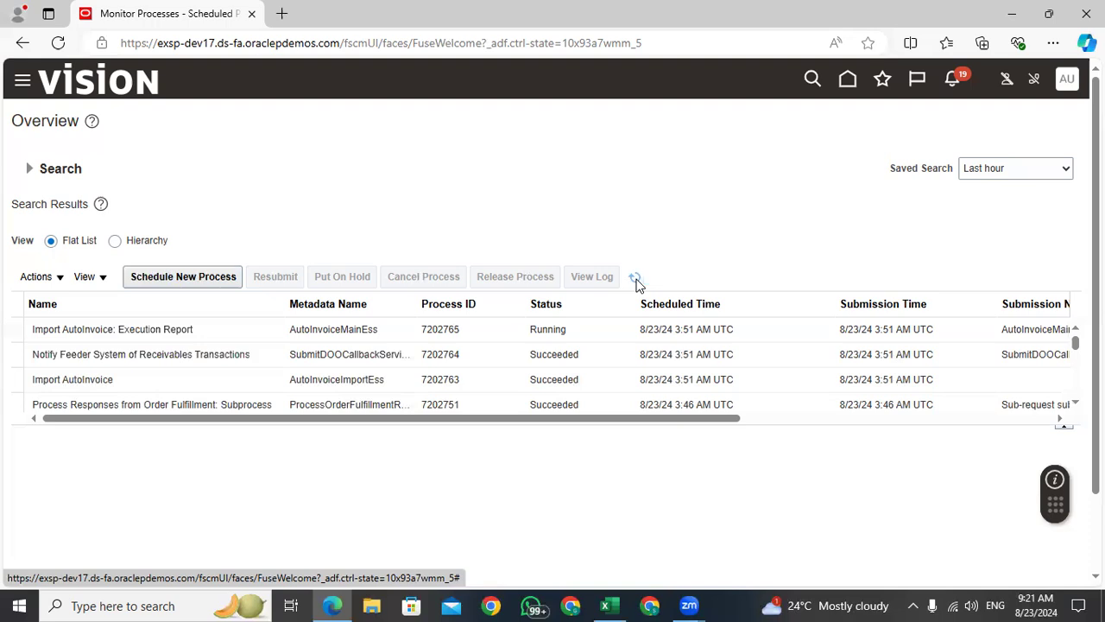
click(636, 284)
click(636, 282)
click(637, 282)
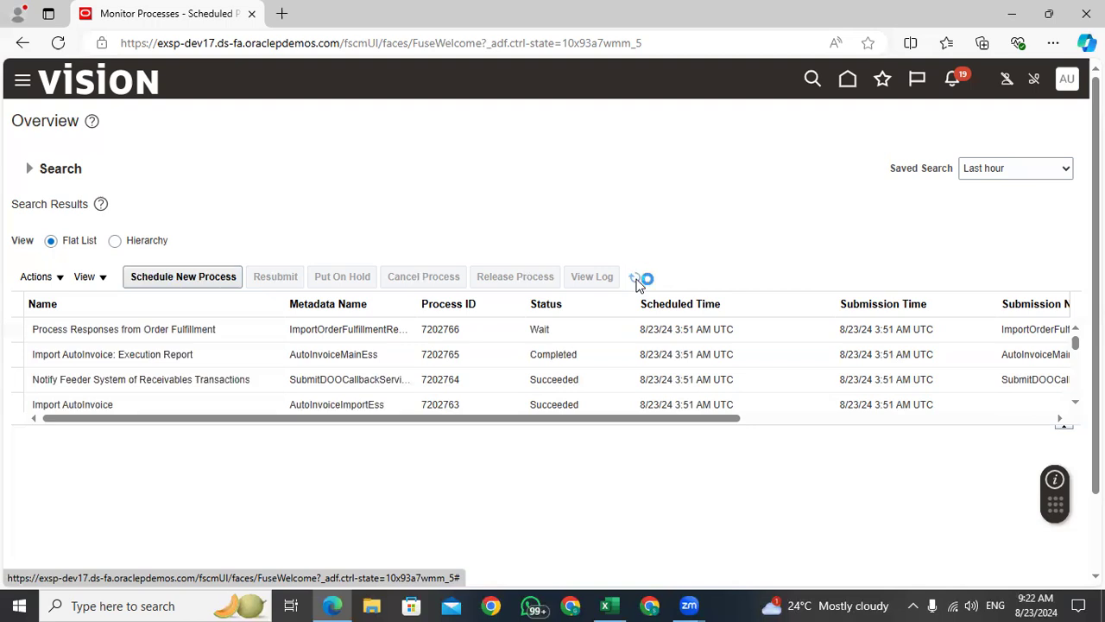
Republish the output of the Import AutoInvoice: Execution Report process, export it as a PDF and open the downloaded file.
click(610, 354)
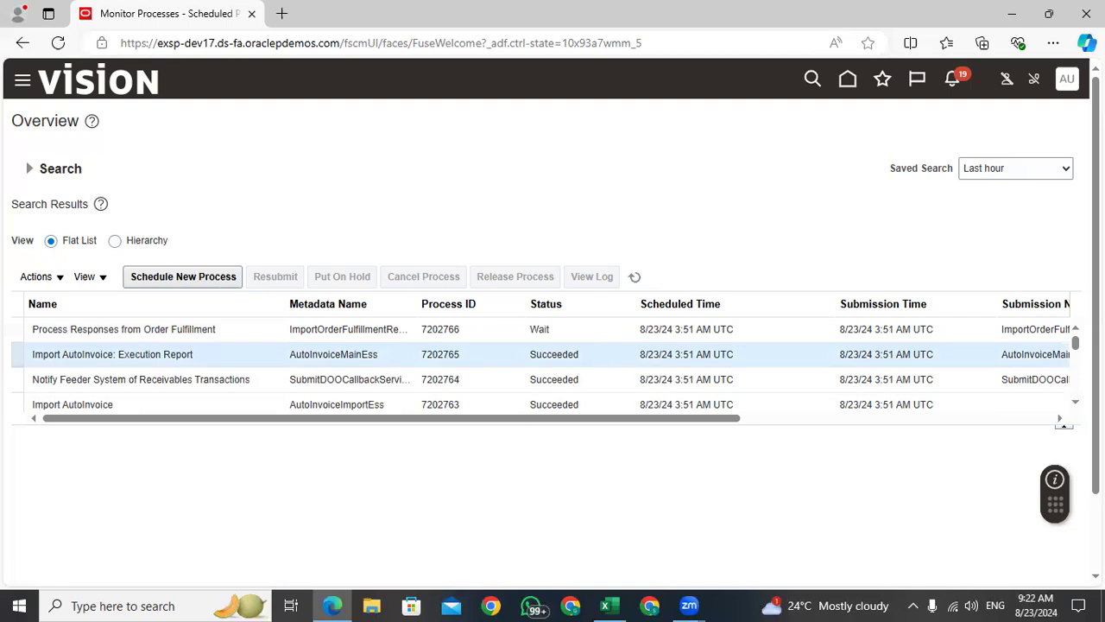
scroll(616, 354, down, 3)
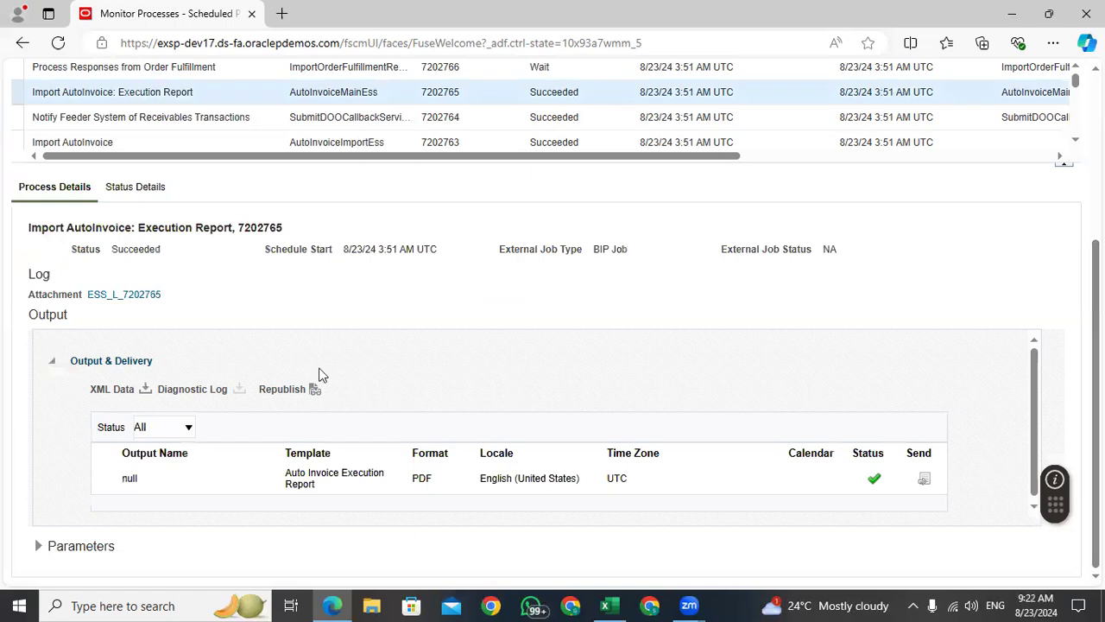
click(315, 389)
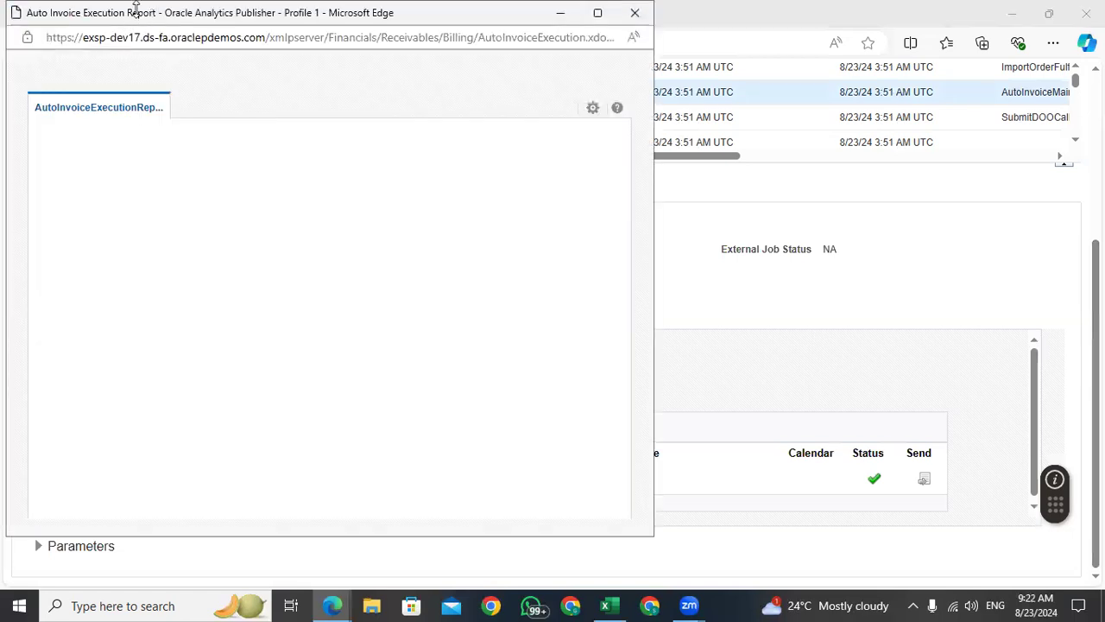
click(591, 108)
mouse_move(574, 144)
click(393, 166)
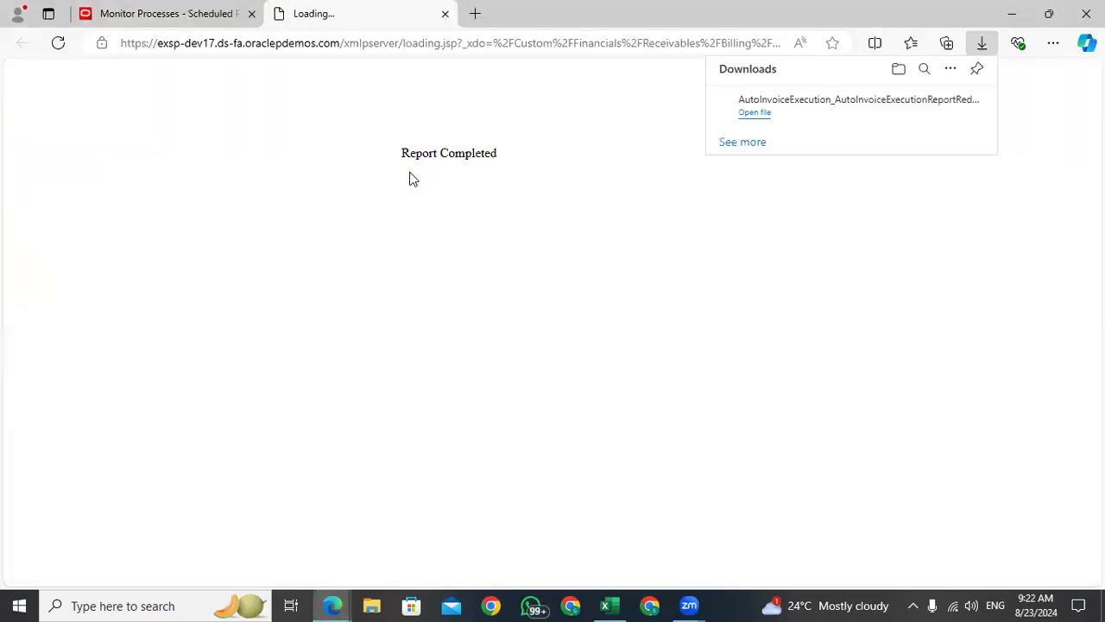
click(755, 115)
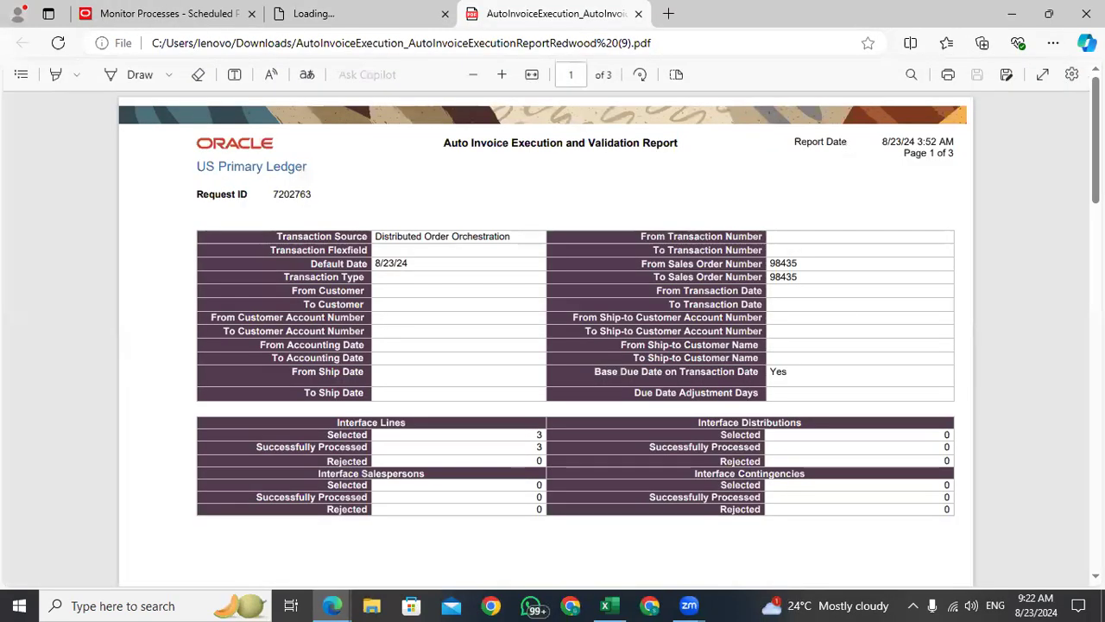
Examine the Auto Invoice Execution and Validation Report for processed interface lines, created transactions, the invoice amount and any rejected lines.
scroll(827, 299, down, 5)
scroll(1007, 252, down, 4)
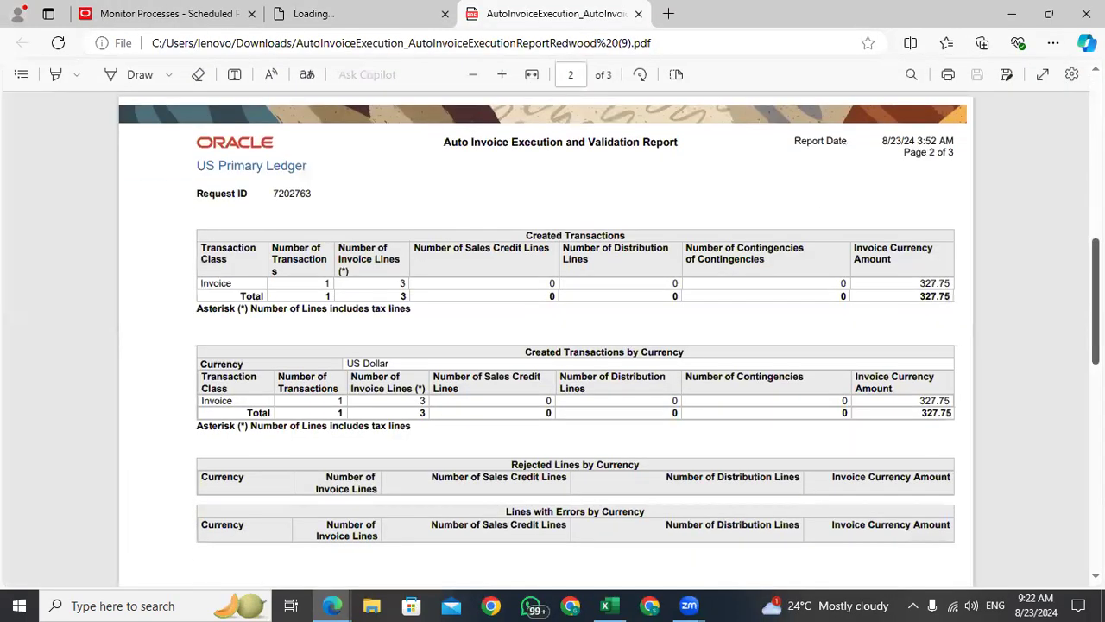
drag(953, 251, 908, 251)
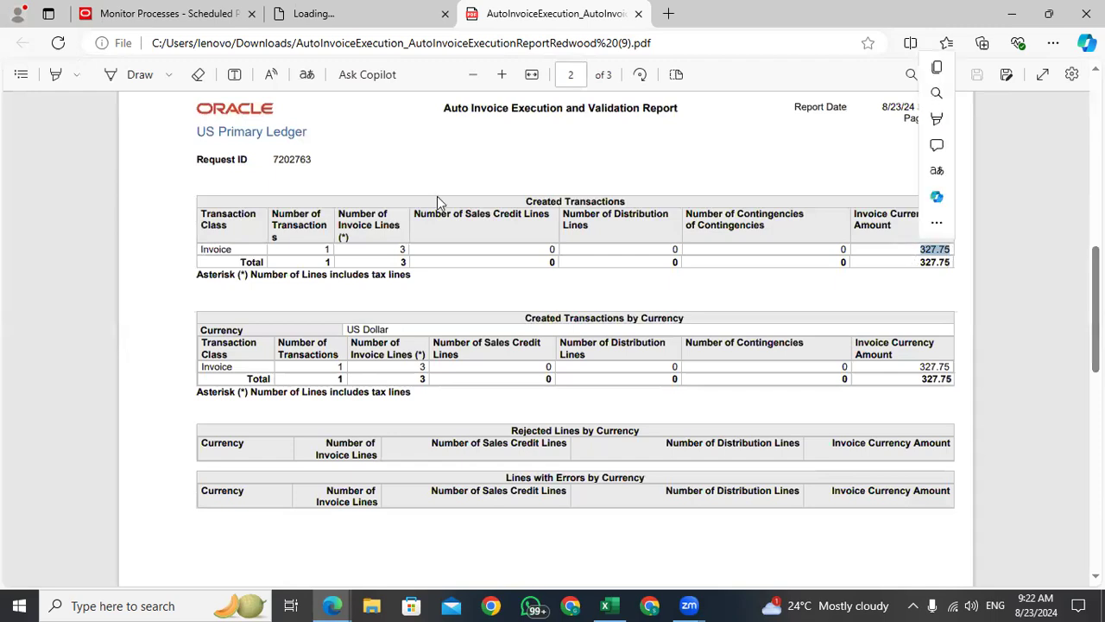
click(313, 265)
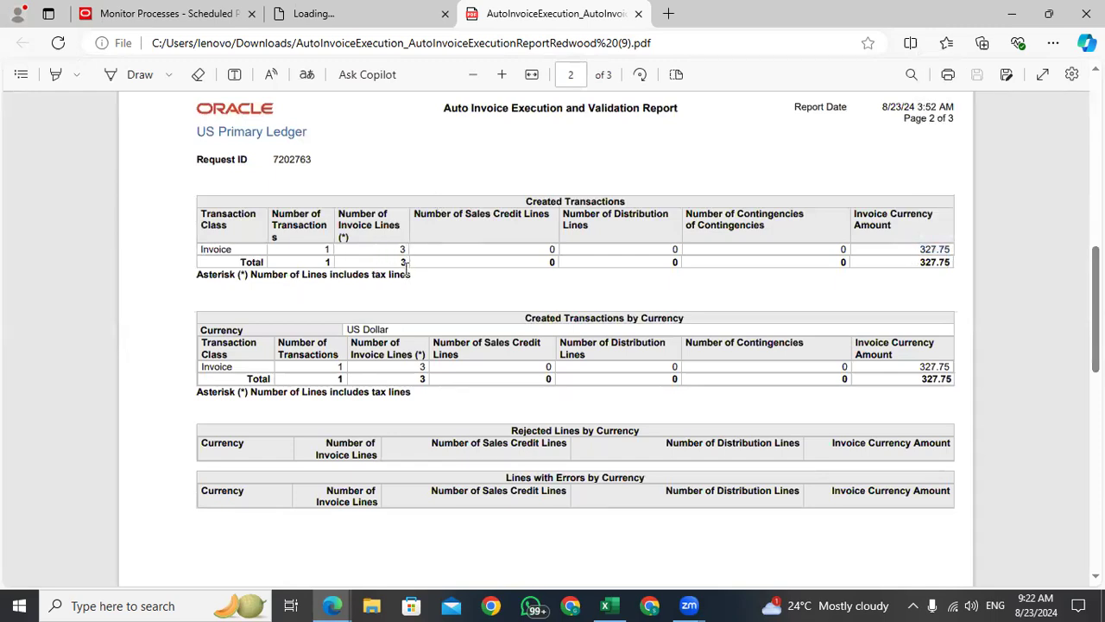
drag(952, 249, 915, 251)
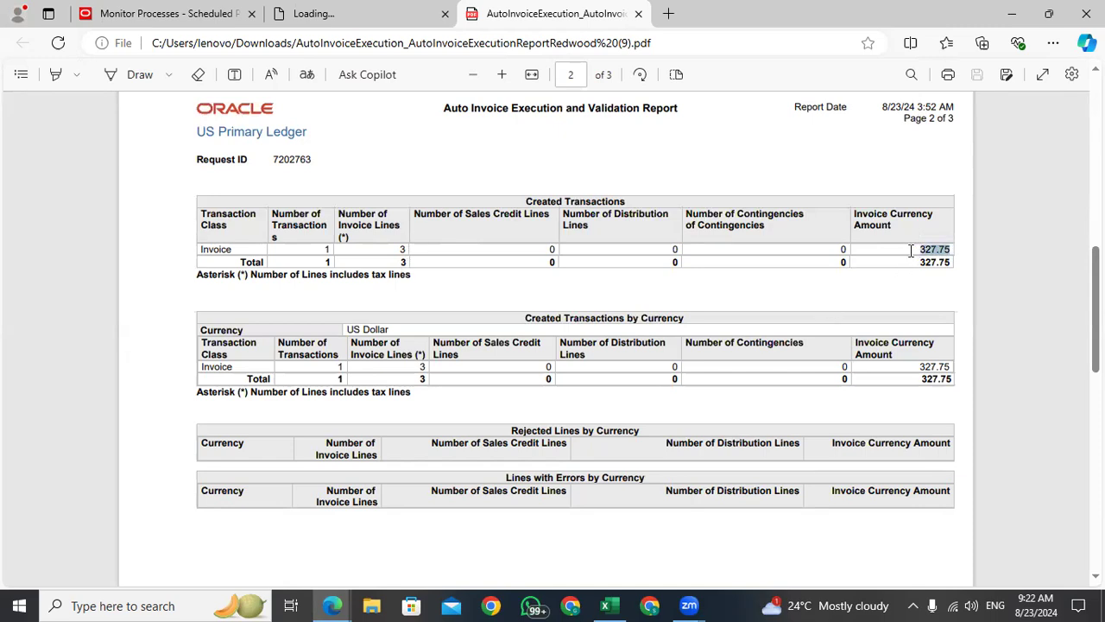
double_click(342, 366)
scroll(777, 368, down, 5)
scroll(777, 368, up, 5)
scroll(776, 362, up, 10)
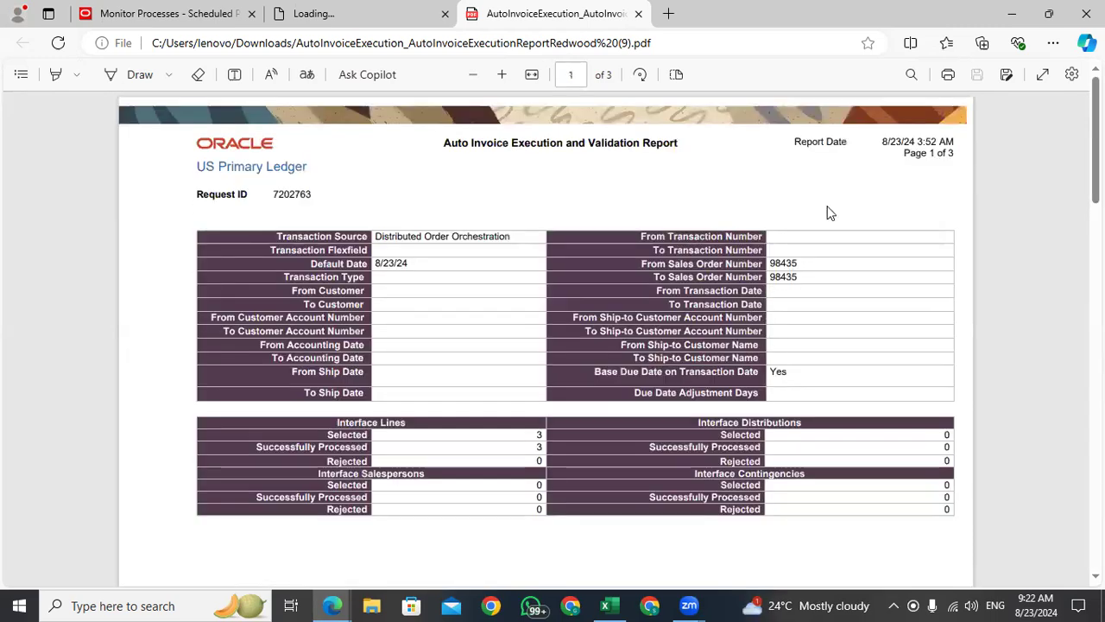
Go back to the scheduled processes tab, return to the home page and open the Order Management work area.
click(74, 13)
scroll(845, 259, up, 3)
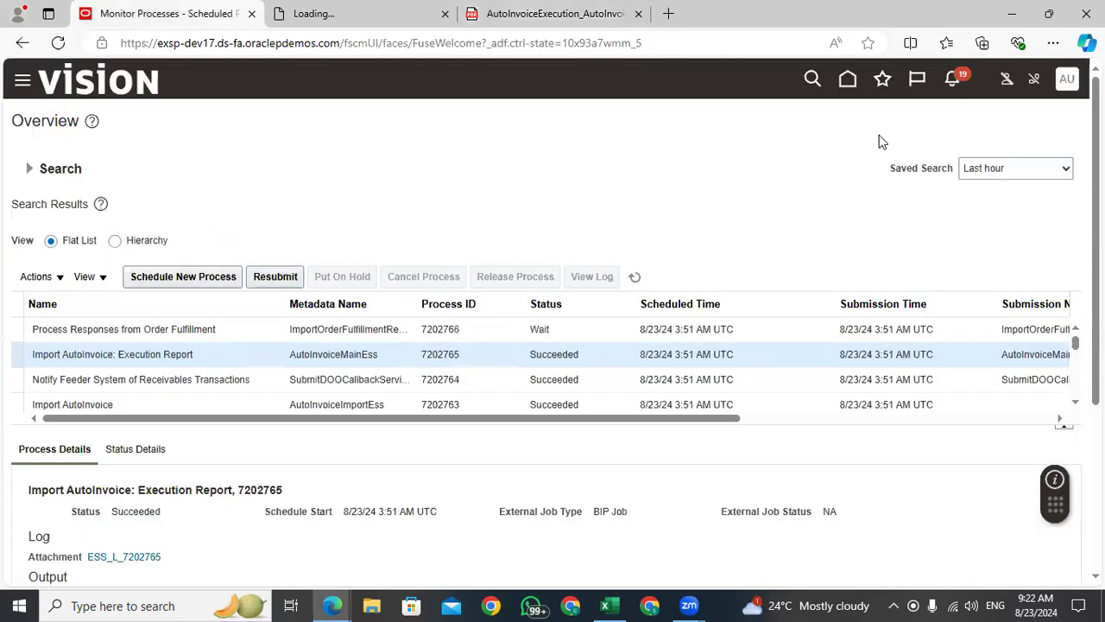
click(848, 78)
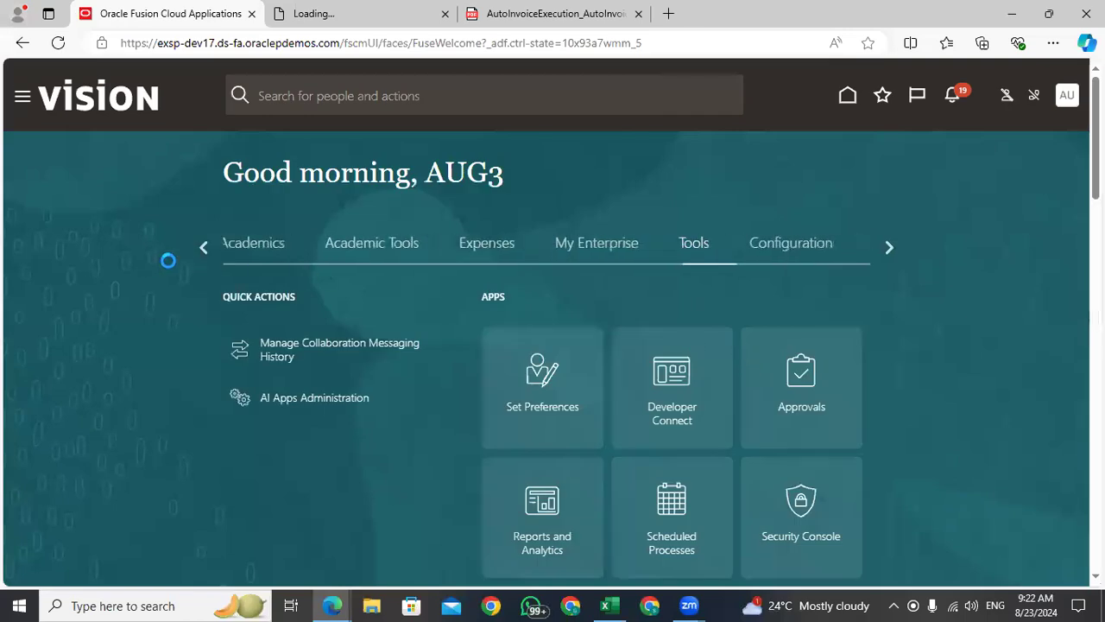
click(199, 247)
click(199, 248)
click(200, 248)
click(199, 248)
click(199, 248)
click(199, 248)
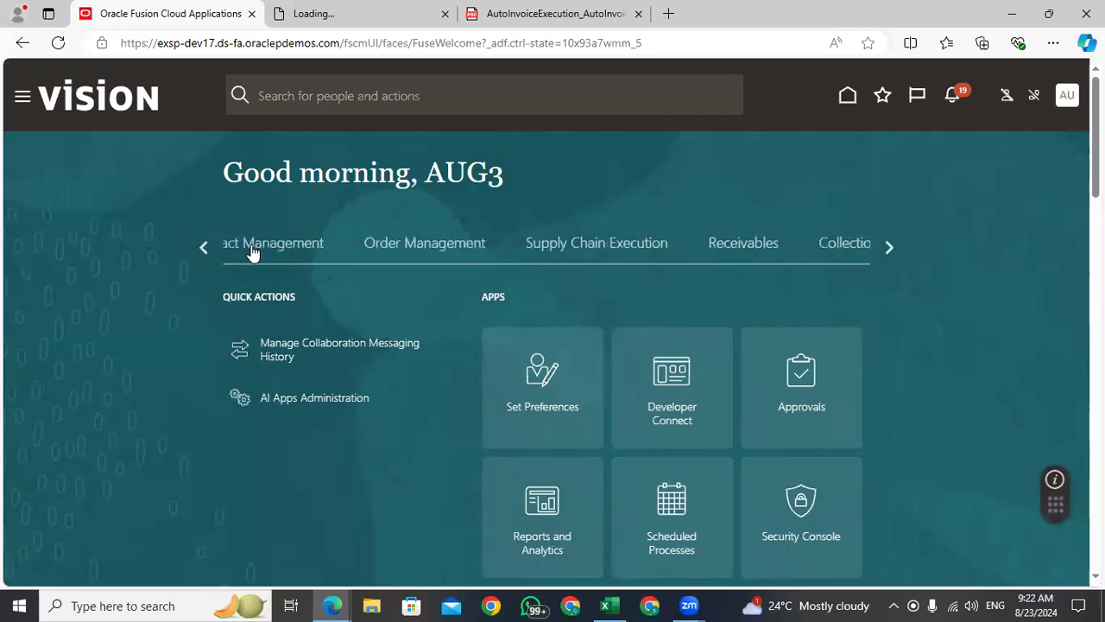
click(449, 245)
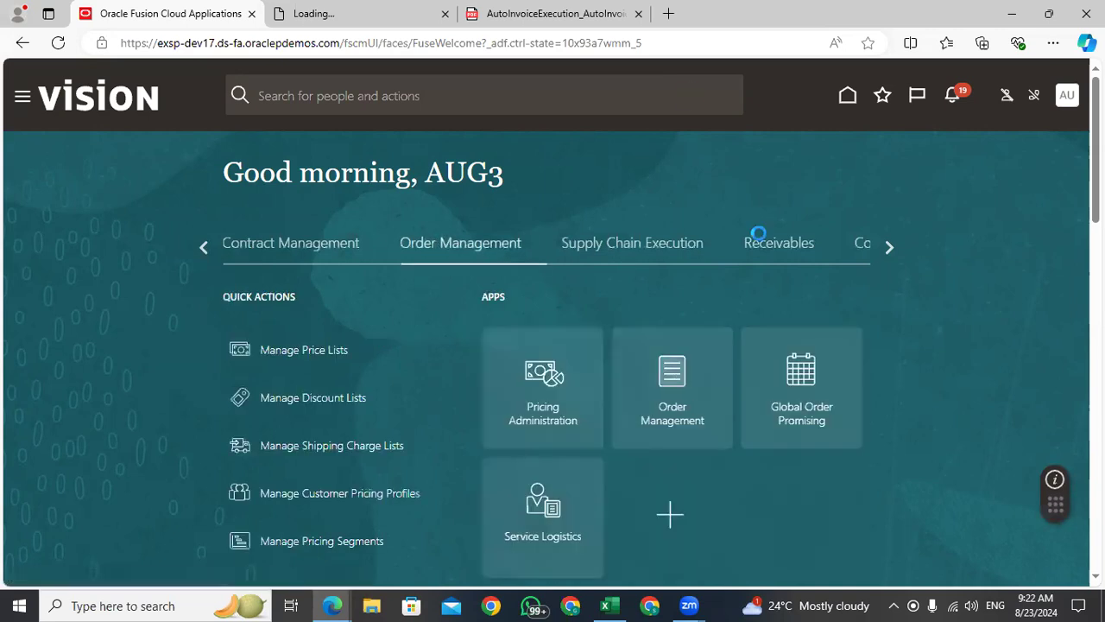
Search for the sales order by its number and check the status of its AS00101 order line.
text(98415)
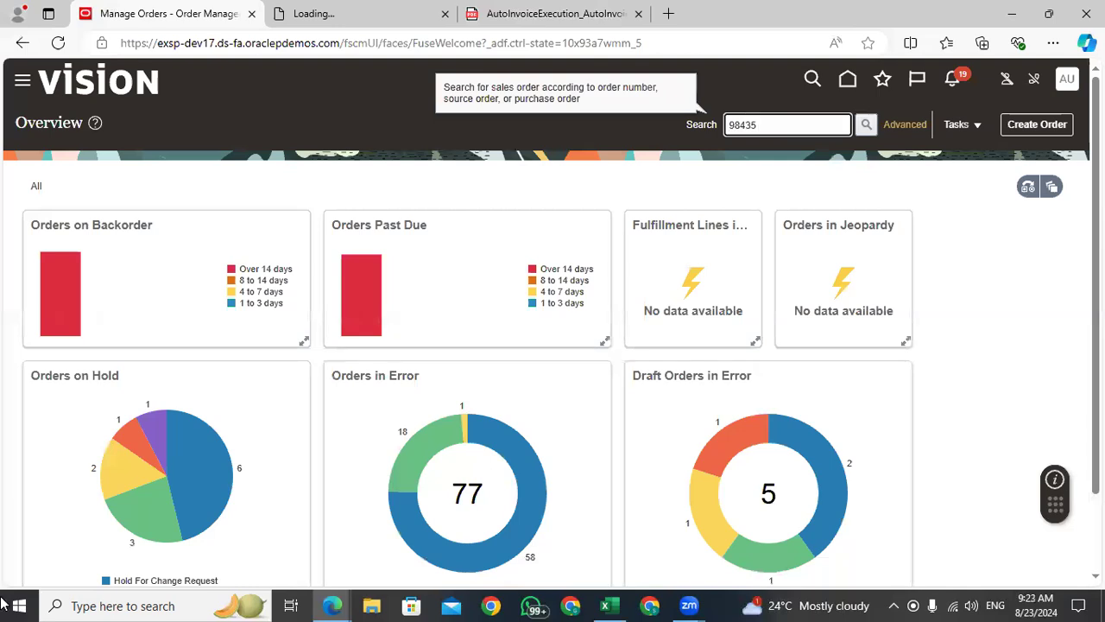
key(Return)
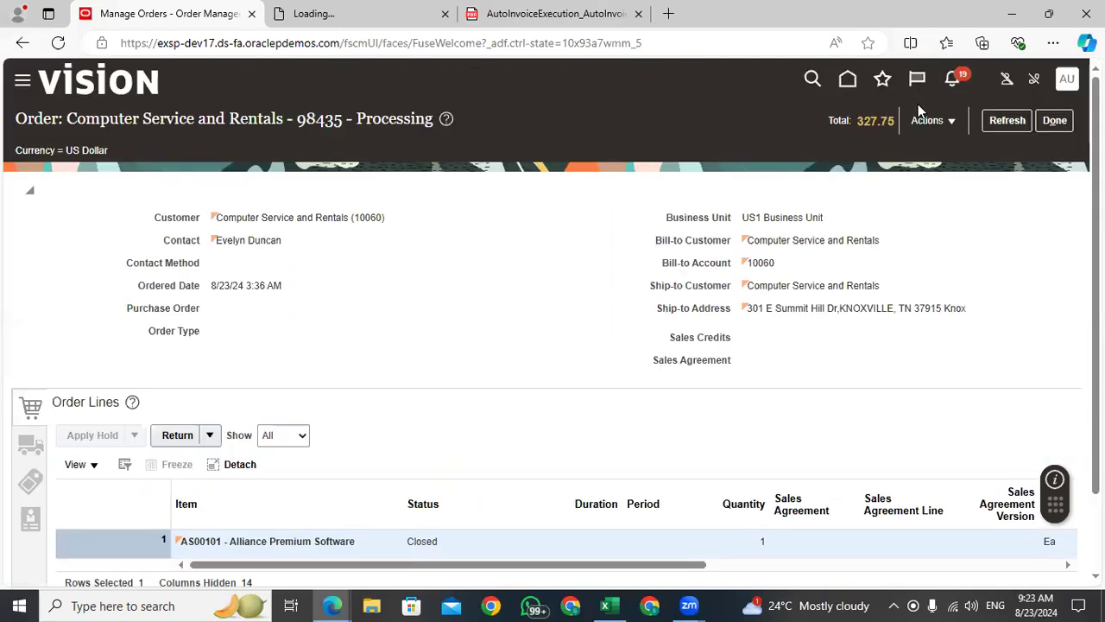
click(930, 121)
scroll(427, 290, down, 2)
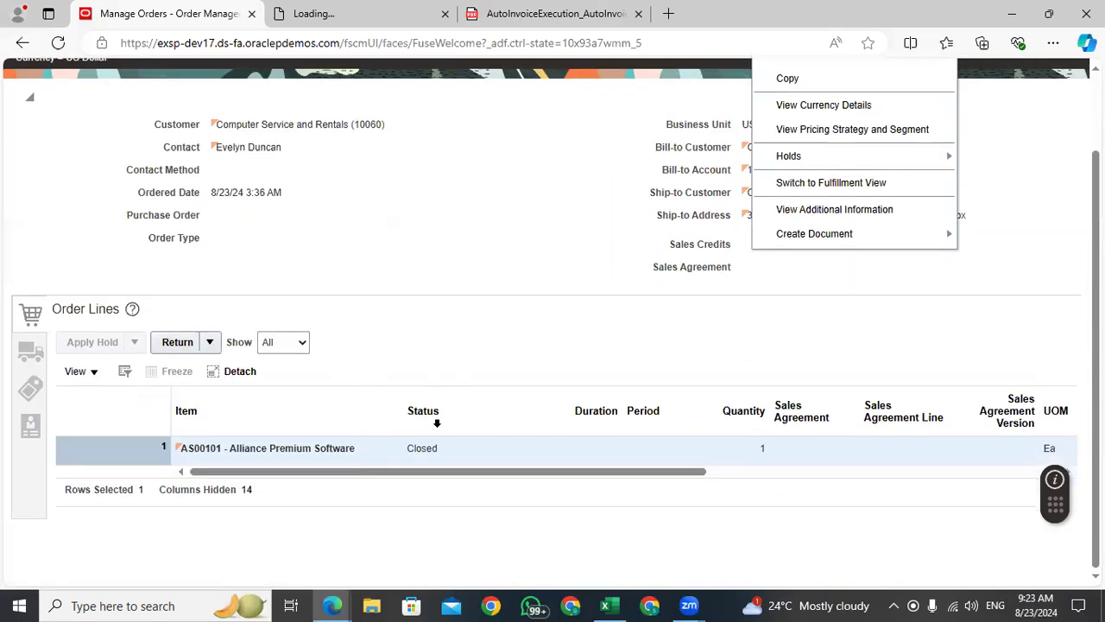
click(437, 450)
scroll(437, 453, up, 2)
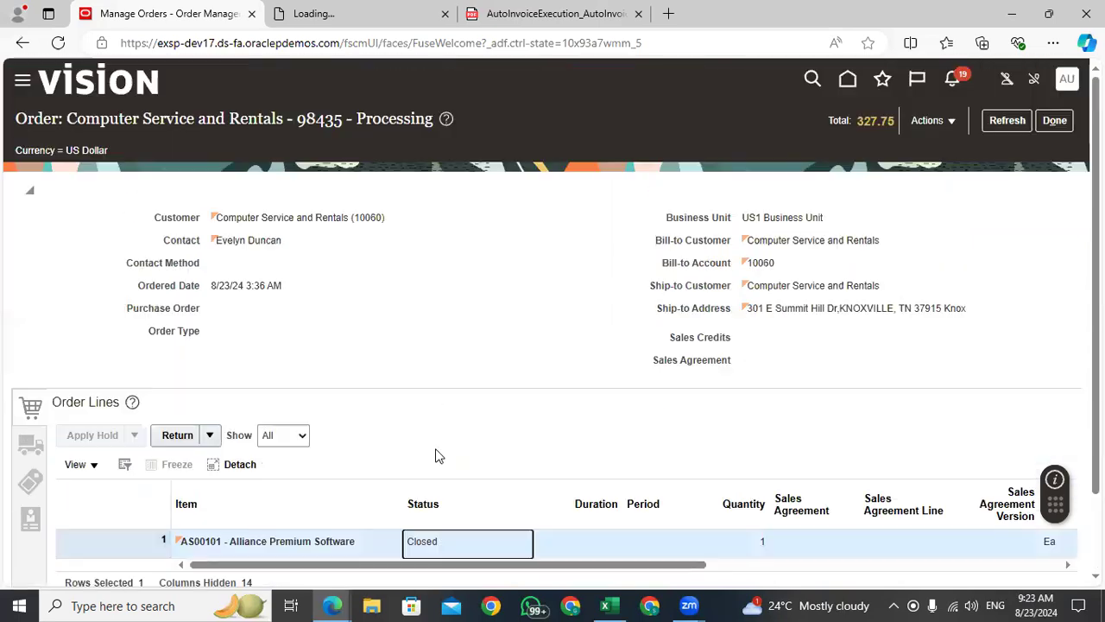
Switch the order to the fulfillment view and open the orchestration process of fulfillment line 1-1.
click(948, 122)
click(843, 275)
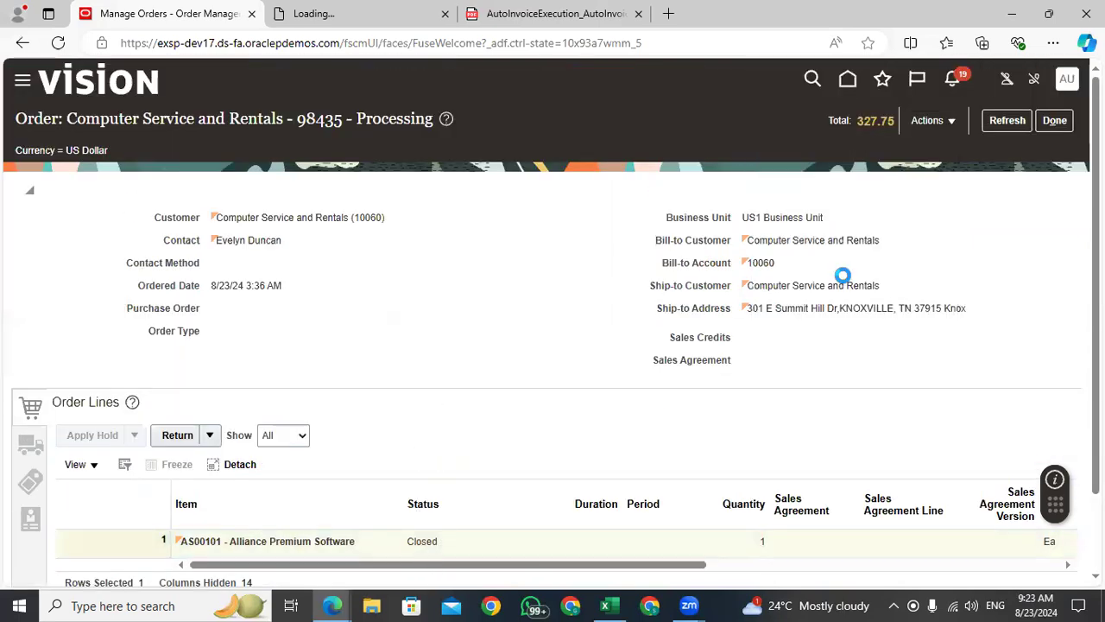
scroll(652, 266, down, 5)
drag(559, 162, 647, 164)
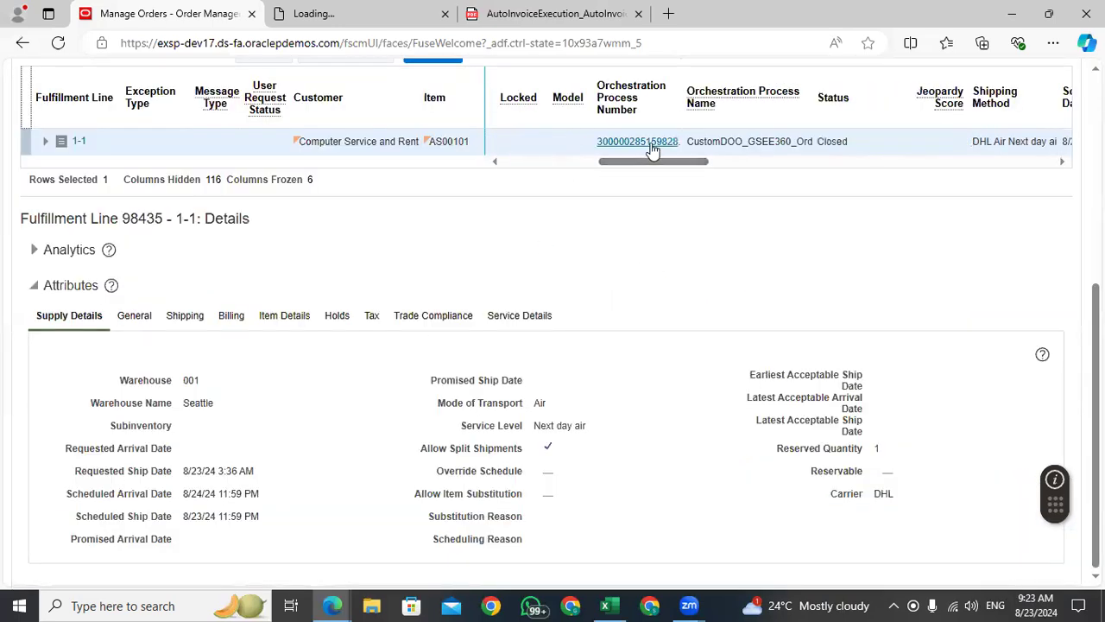
click(648, 142)
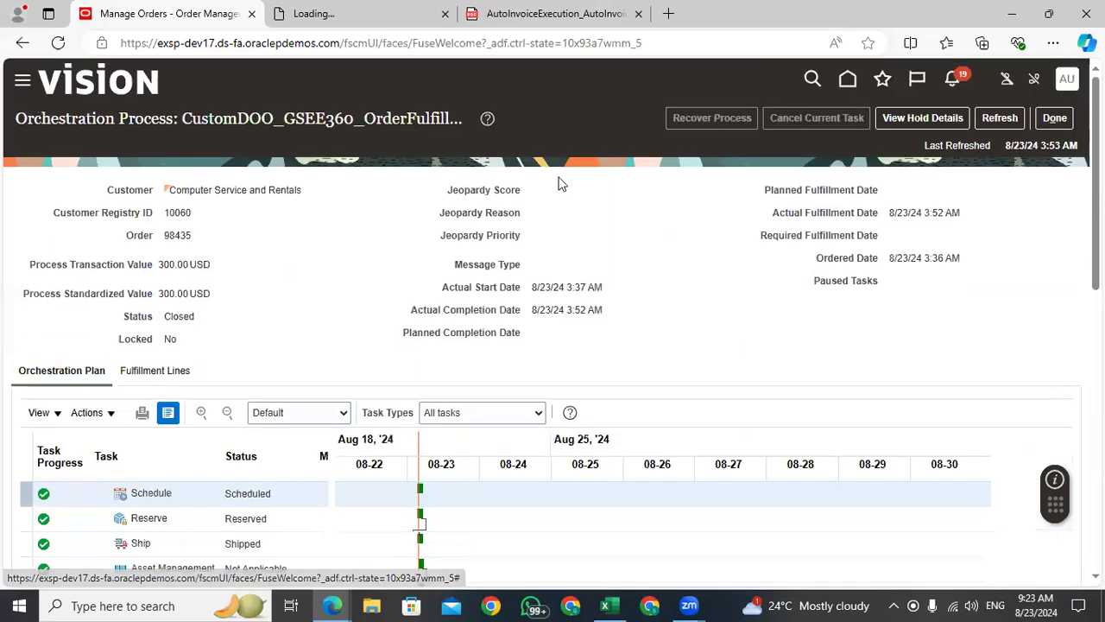
Review the orchestration plan's task statuses and the details of the Schedule task.
scroll(350, 296, down, 9)
scroll(184, 247, up, 5)
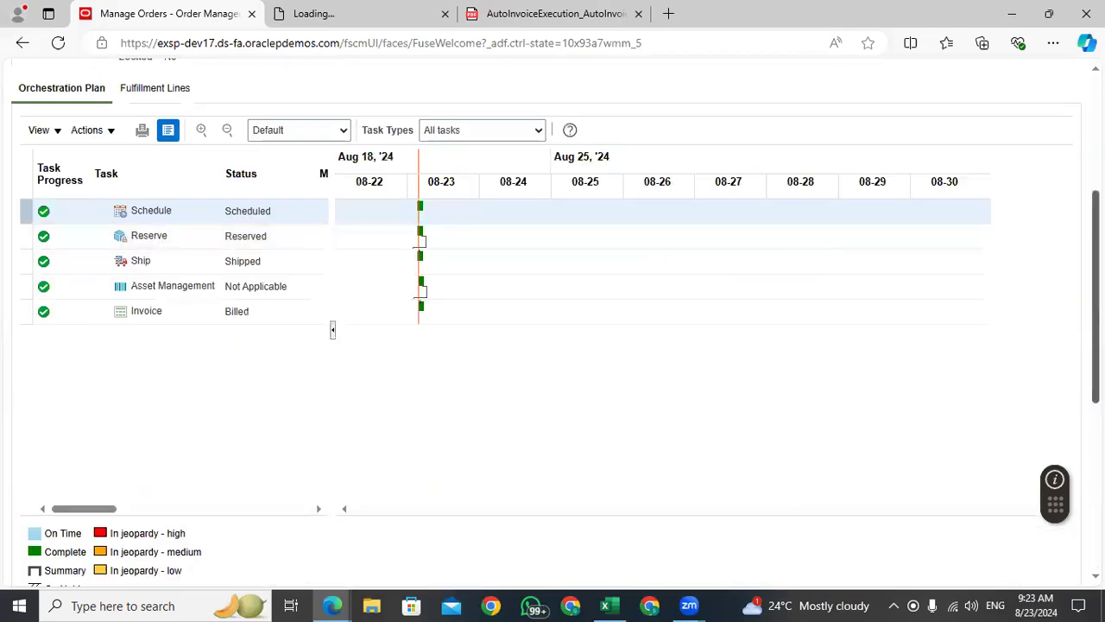
scroll(553, 345, down, 4)
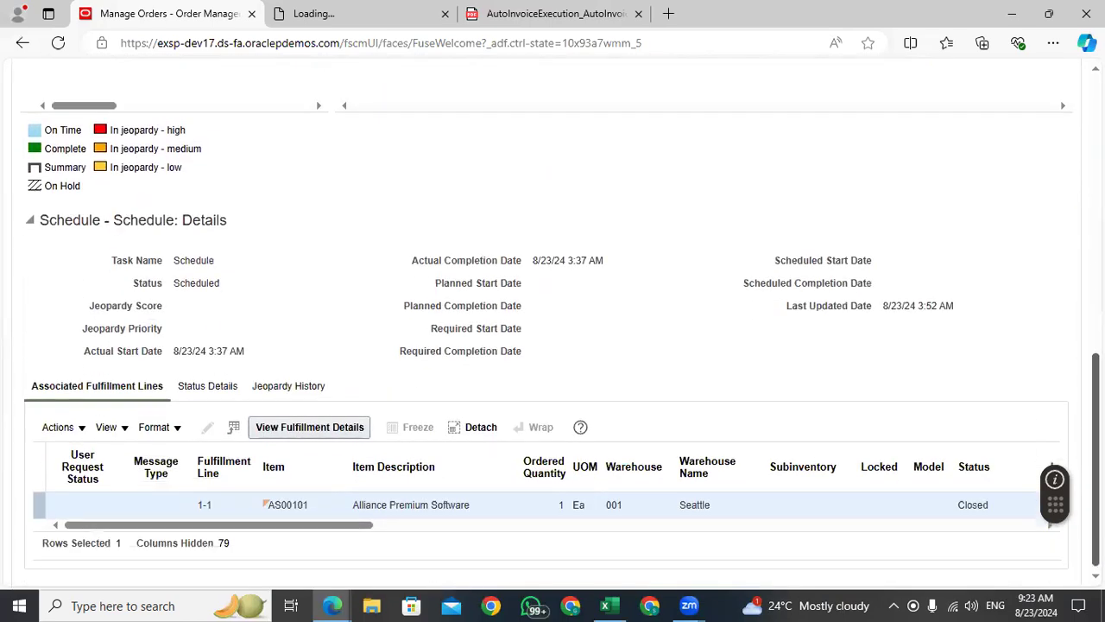
scroll(335, 234, up, 5)
scroll(335, 233, down, 1)
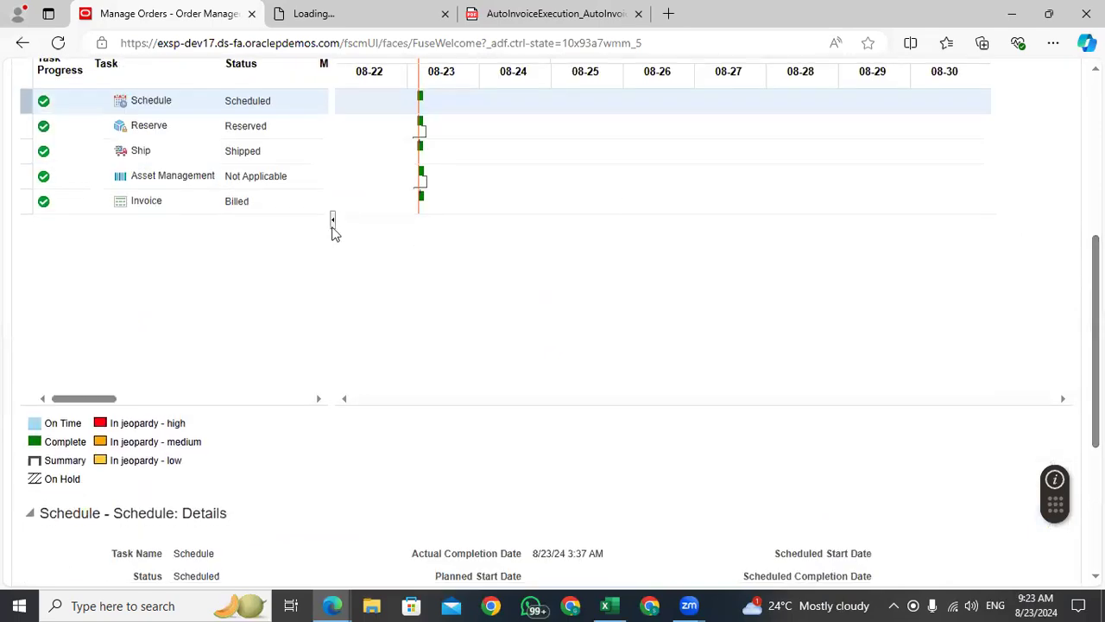
Select the Invoice task in the orchestration plan and view the fulfillment details of its associated line.
click(183, 204)
scroll(426, 415, down, 3)
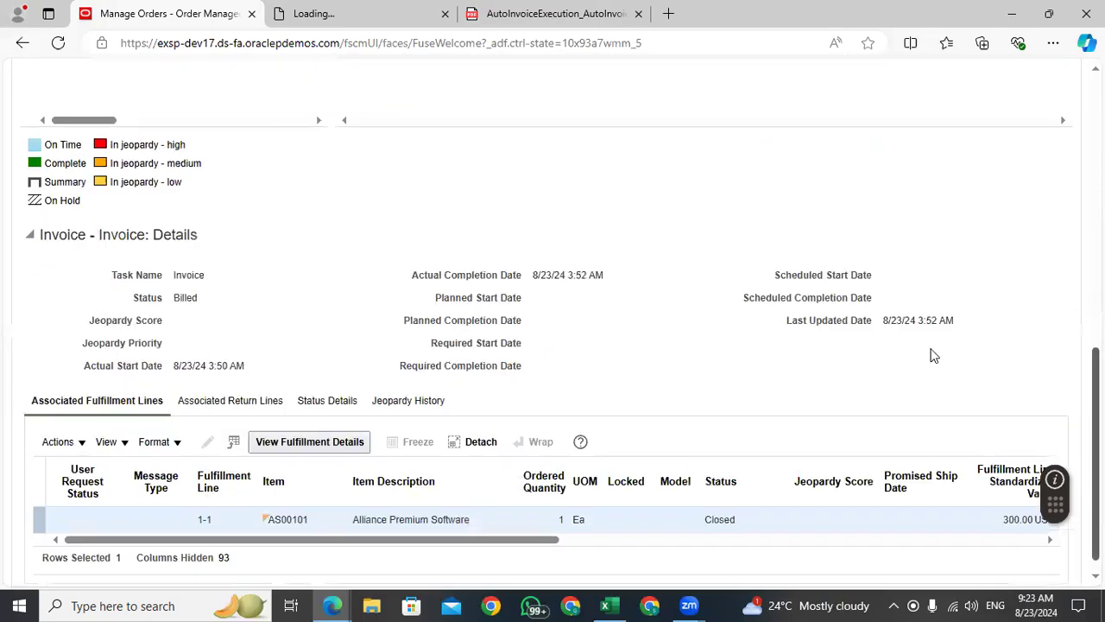
click(304, 447)
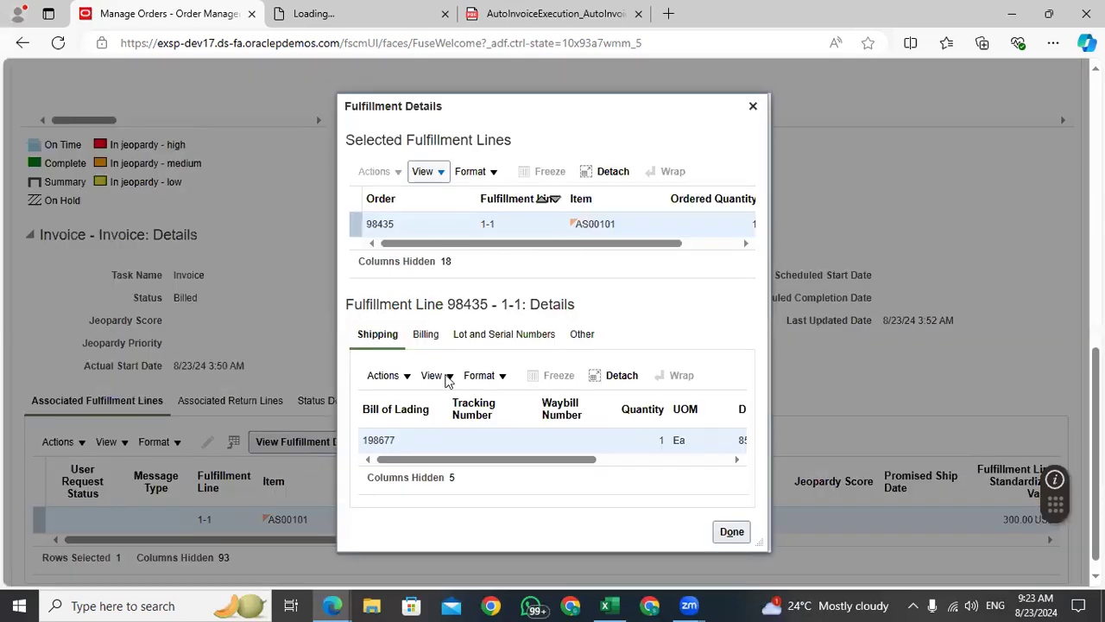
Check the fulfillment line's bill of lading and delivery number in the shipping details against the Confirm the Ship entry in the Excel sheet.
double_click(367, 441)
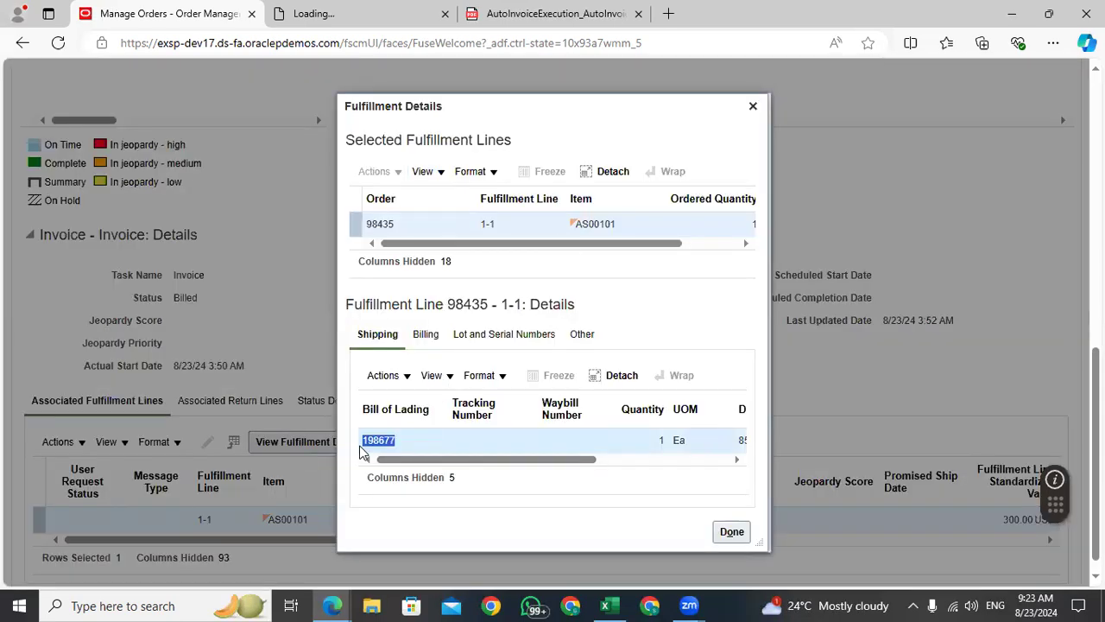
click(605, 449)
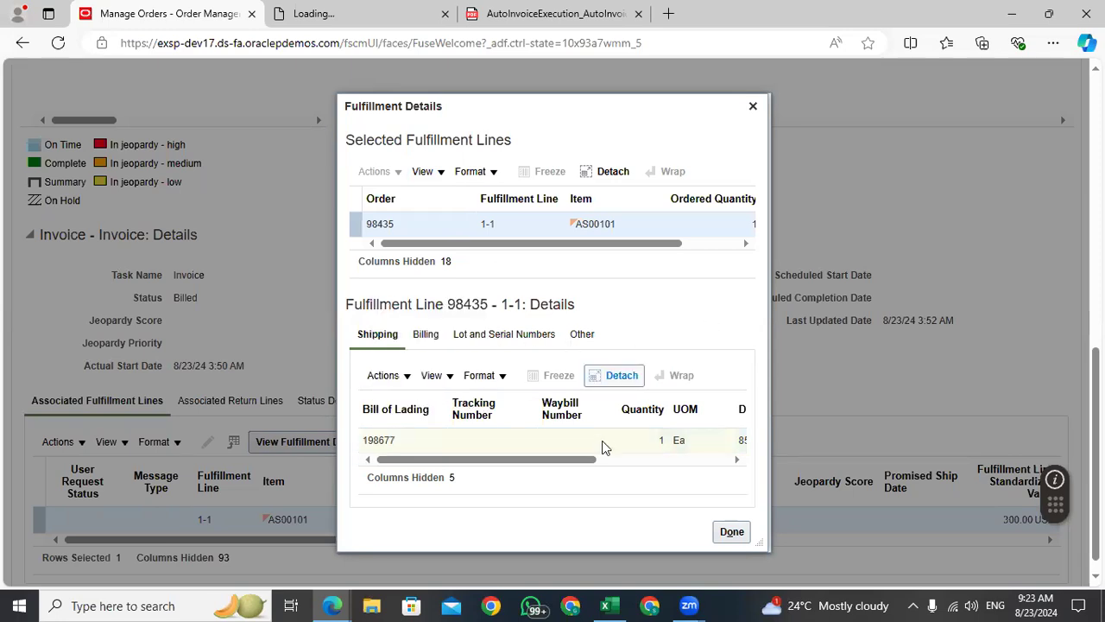
drag(575, 464, 702, 467)
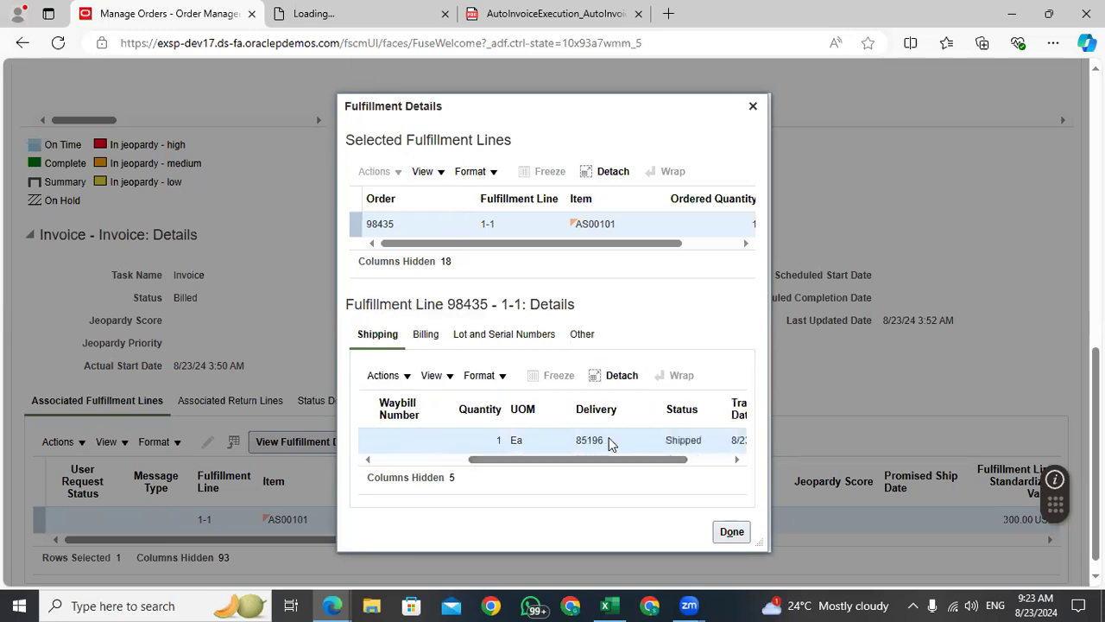
double_click(590, 441)
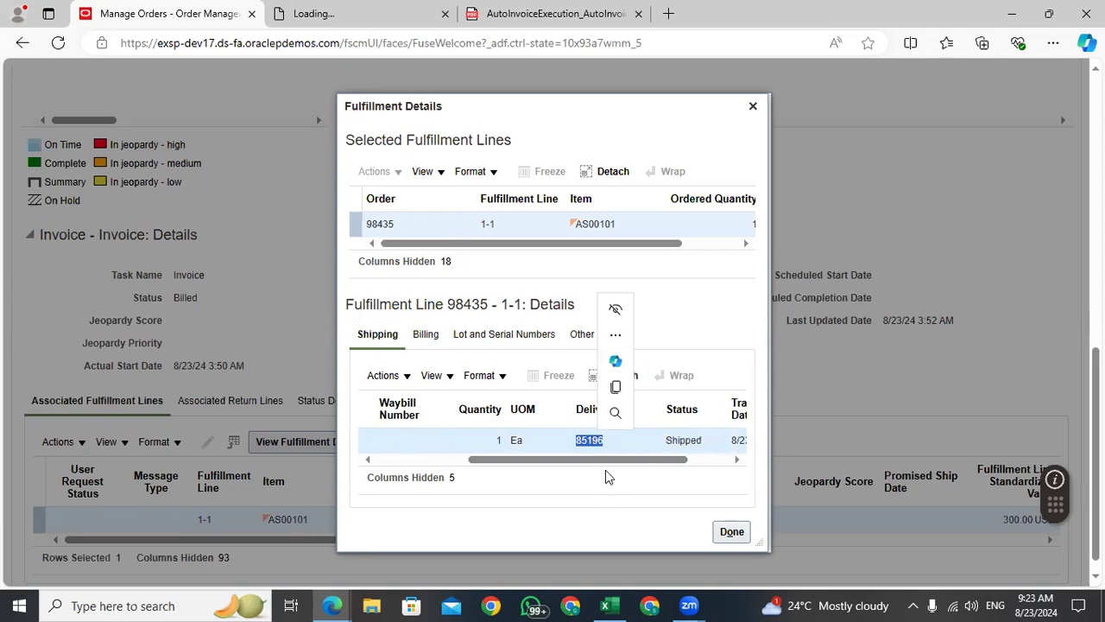
key(ctrl+c)
click(605, 606)
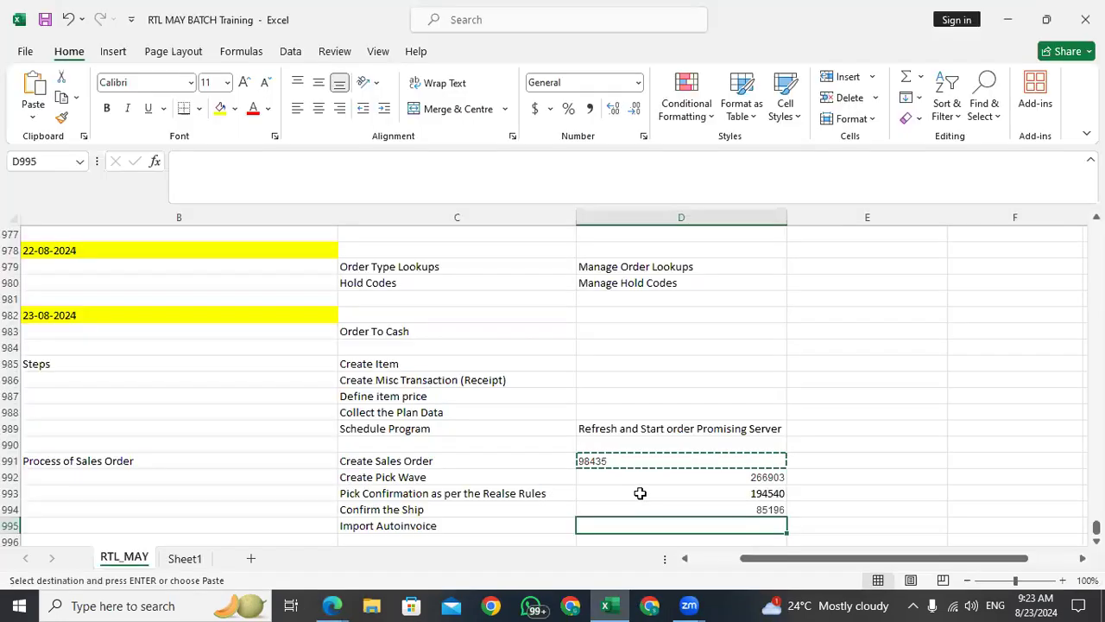
click(721, 510)
Copy the invoice number from the fulfillment line's billing details in the browser into Excel cell D995 beside Import Autoinvoice.
click(332, 605)
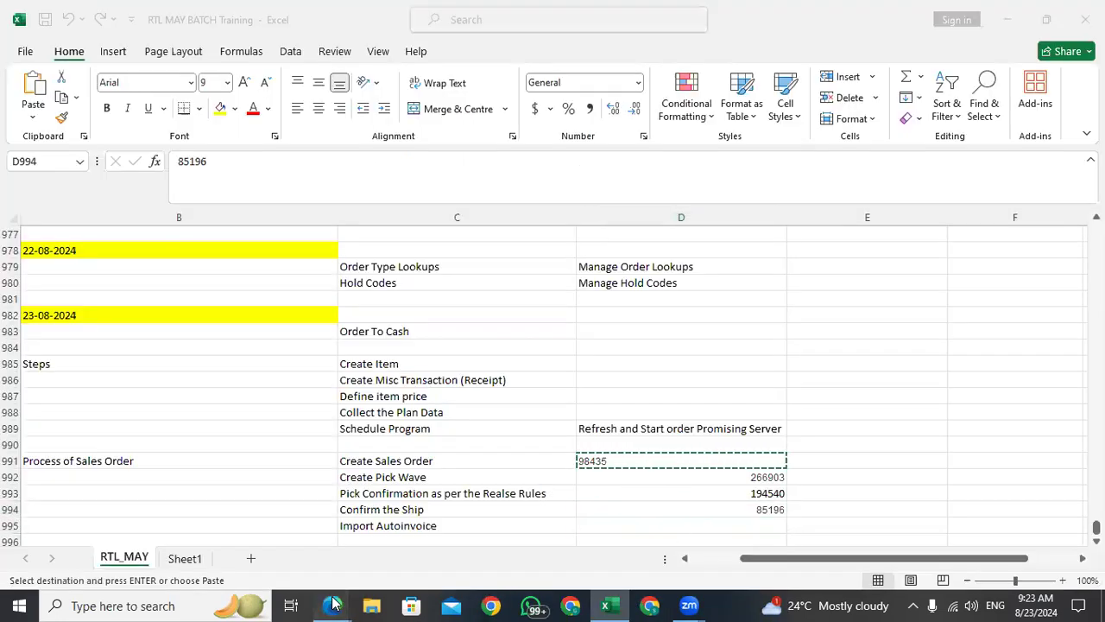
click(265, 537)
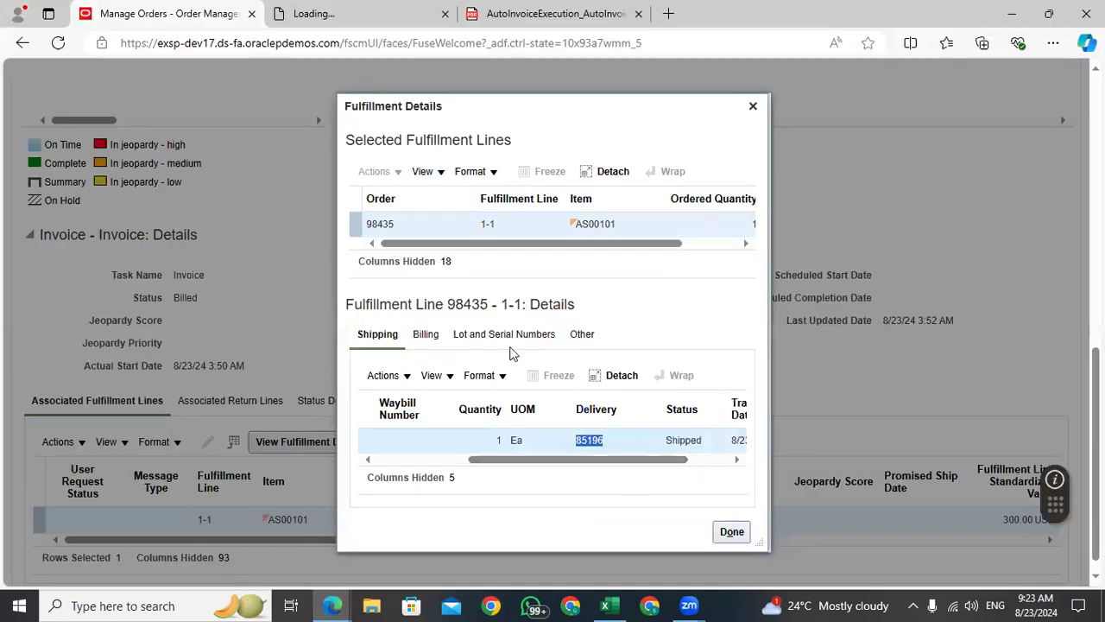
click(426, 336)
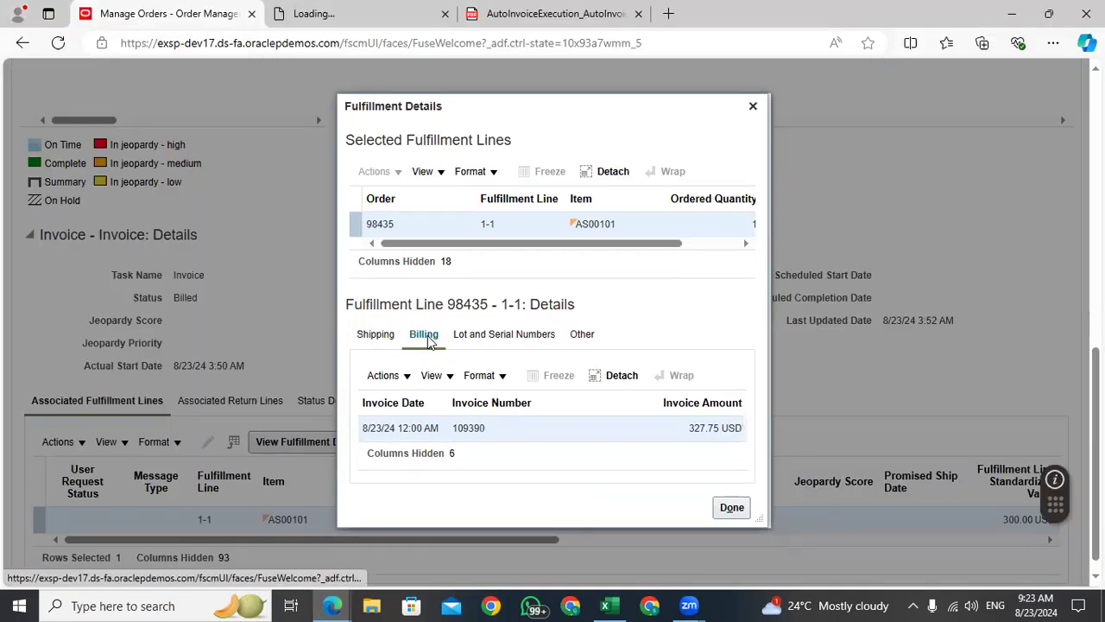
double_click(473, 439)
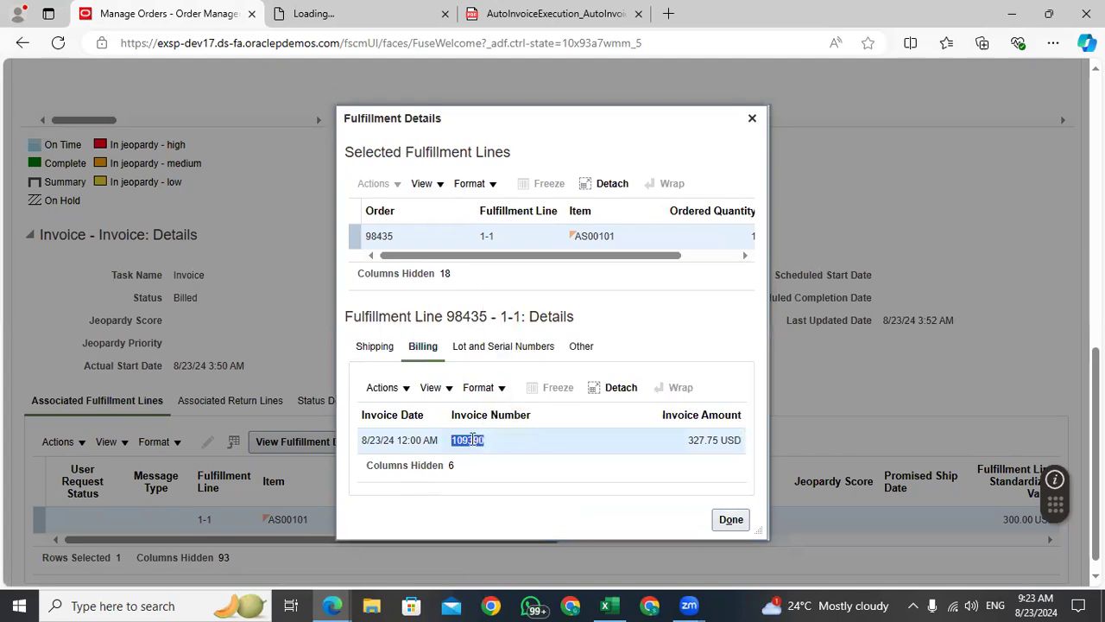
click(608, 606)
click(701, 531)
key(ctrl+v)
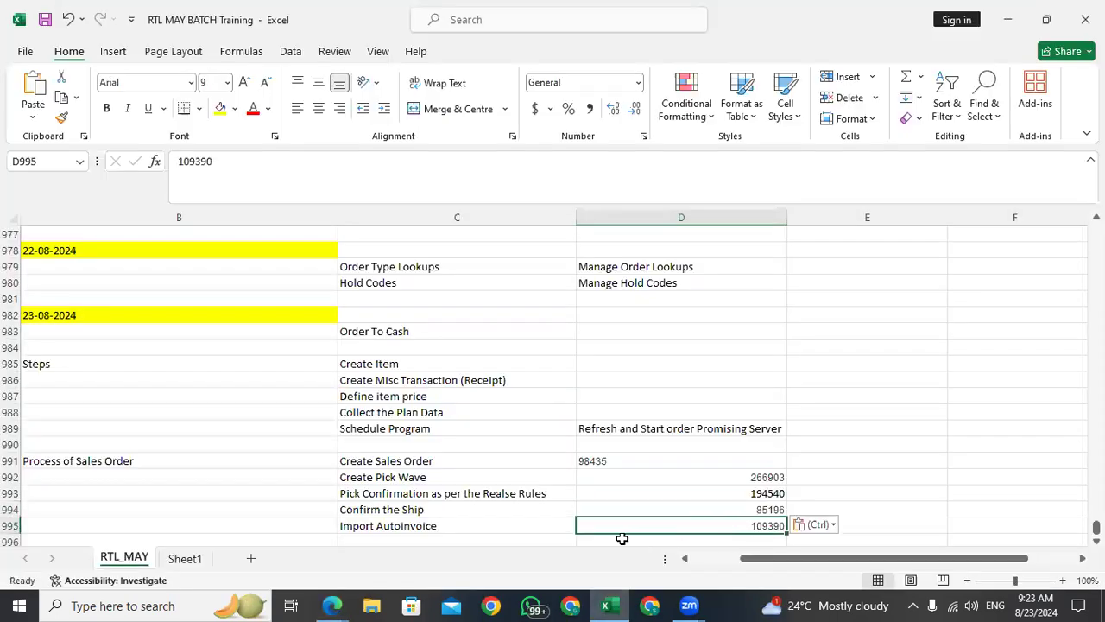
click(374, 523)
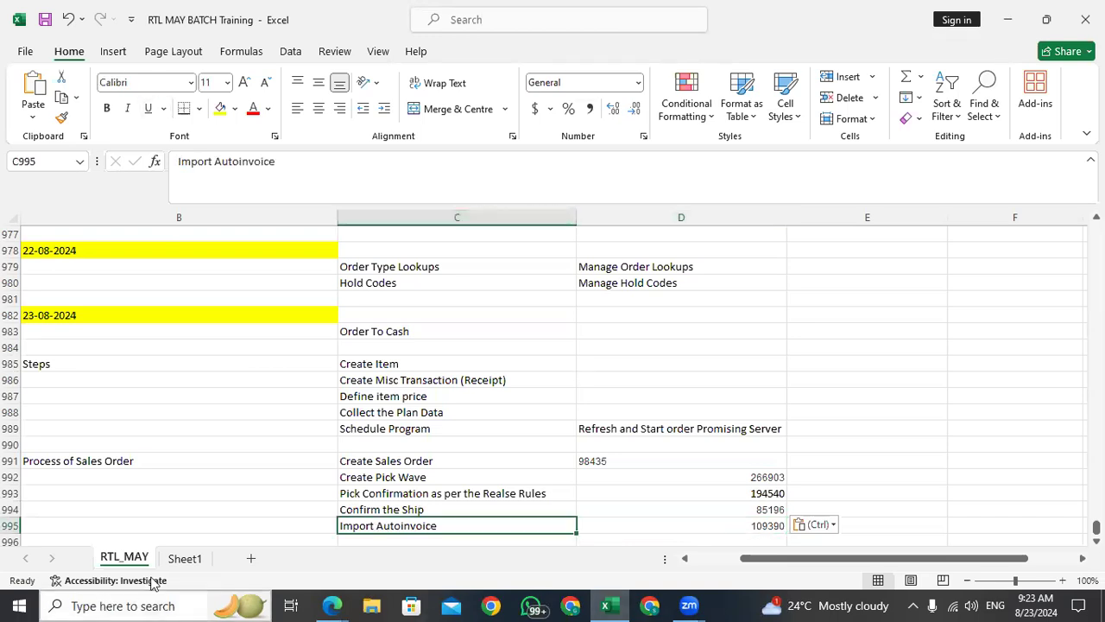
Switch back to the browser, close the fulfillment details, and refresh the orchestration process to review its task statuses.
click(335, 605)
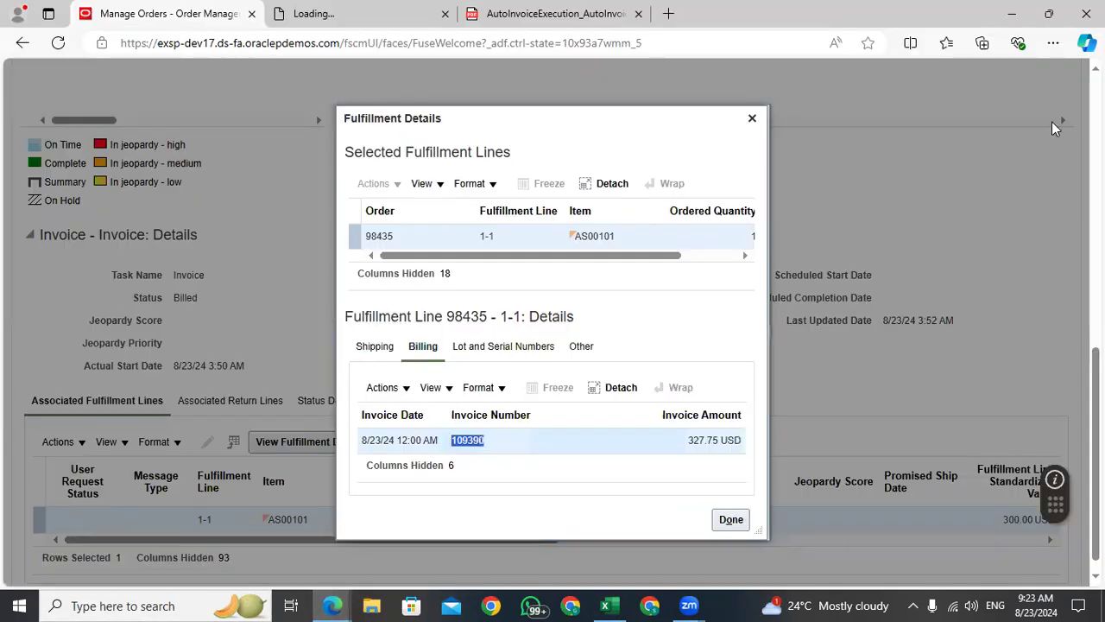
click(752, 121)
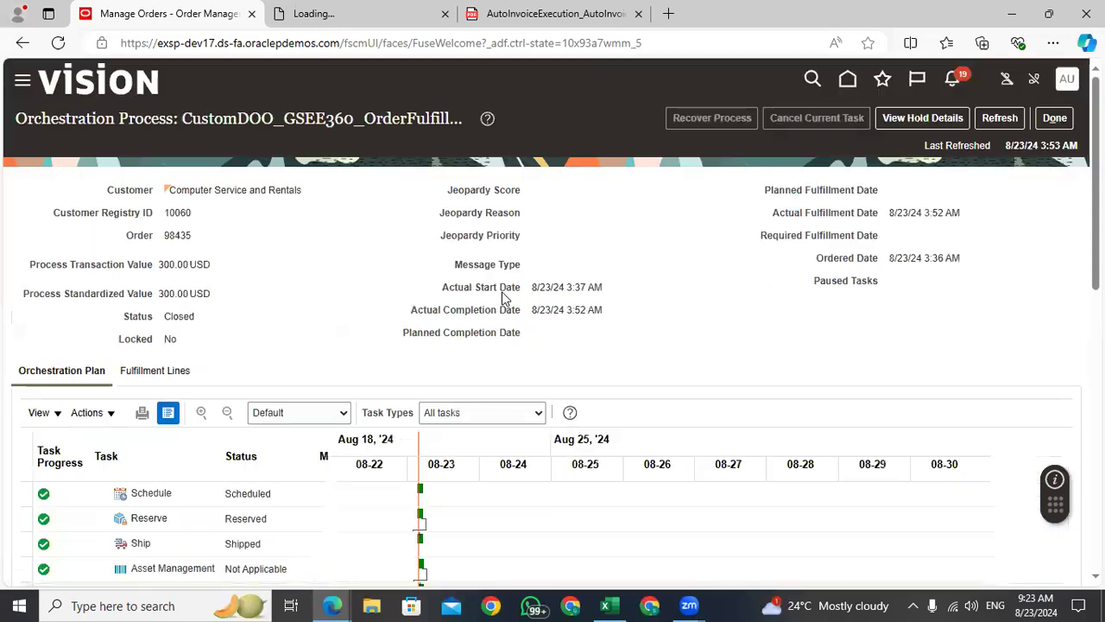
click(1017, 121)
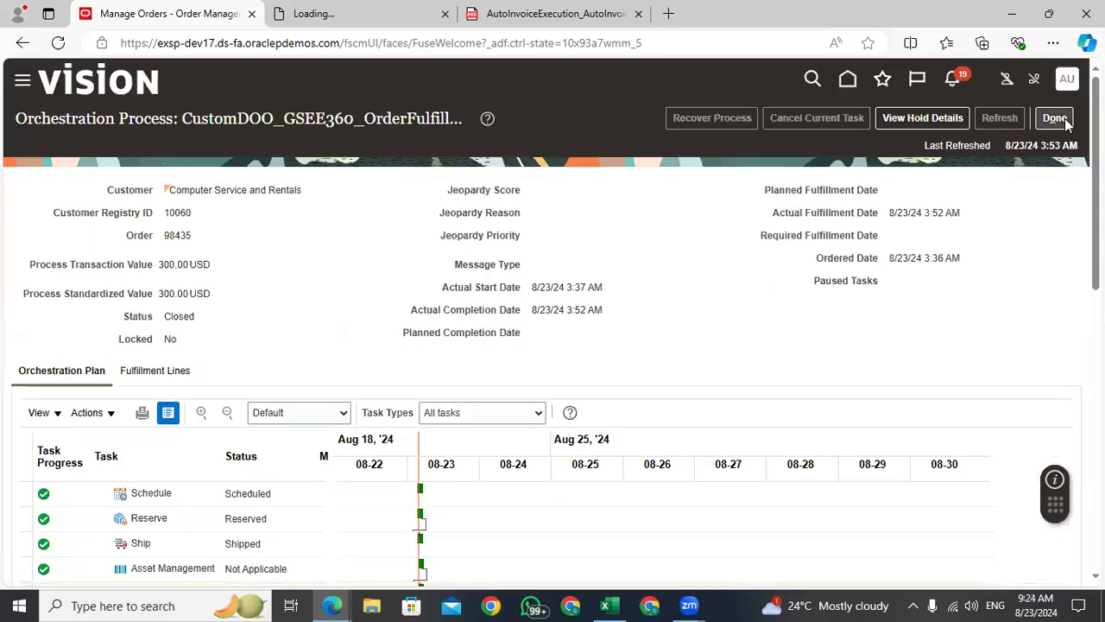
scroll(417, 319, down, 5)
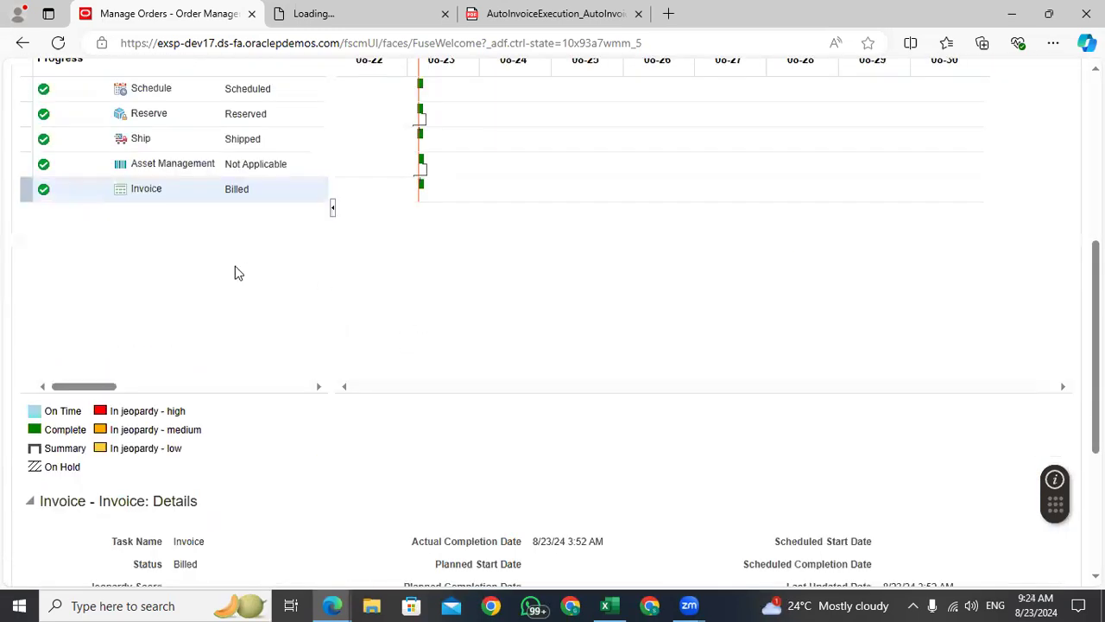
scroll(553, 319, up, 5)
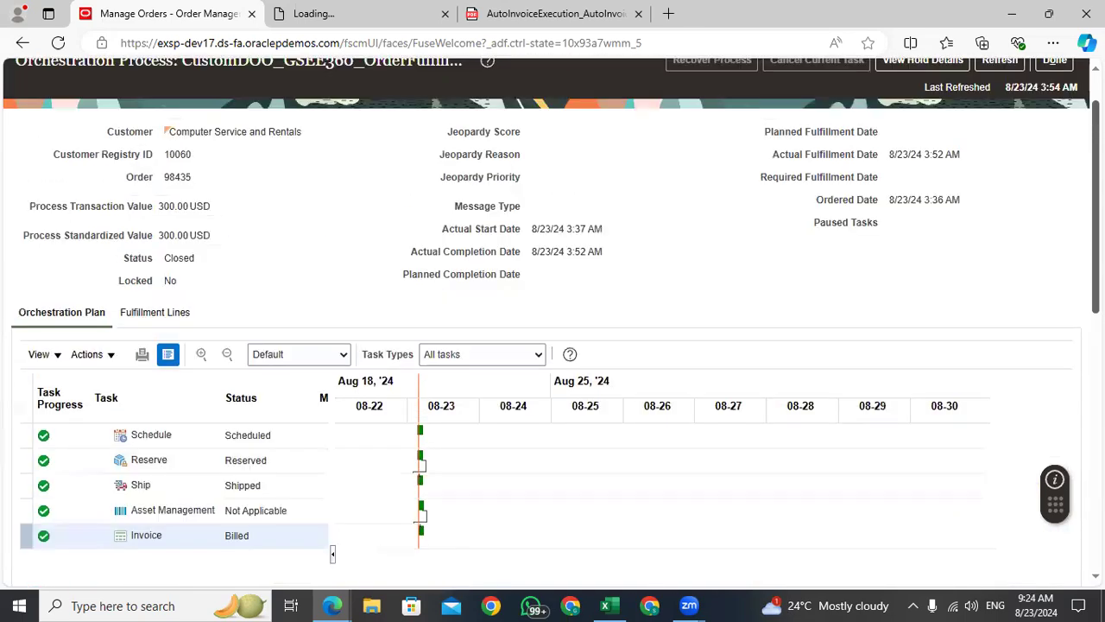